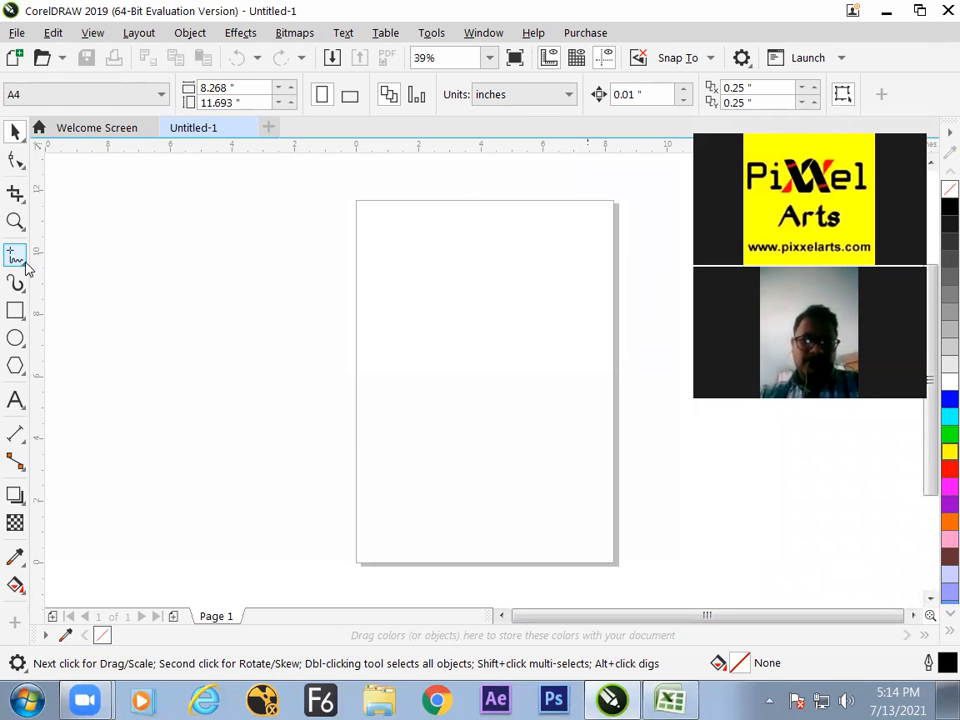
left_click(669, 699)
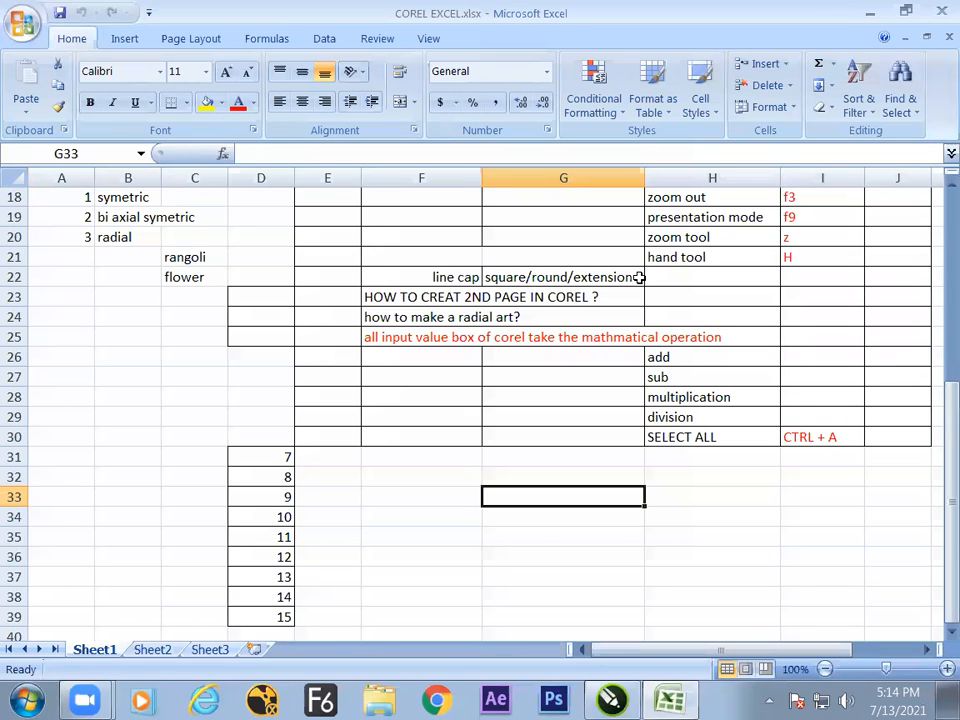
left_click(614, 701)
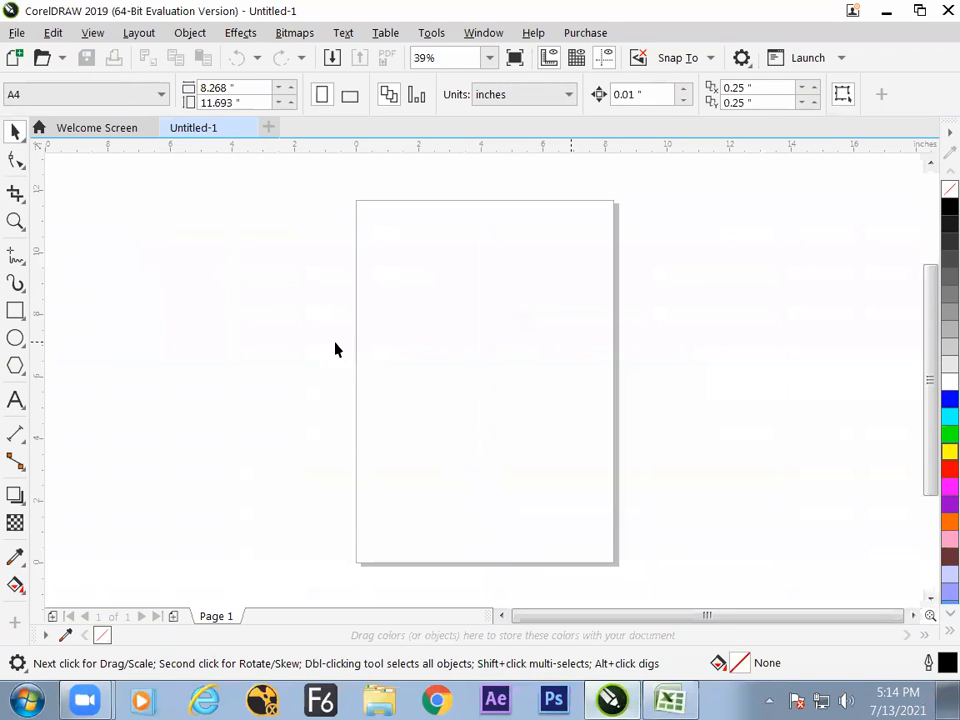
Draw a closed six-point B-Spline curve about 4.09 by 3.40 inches in the upper half of the page.
left_click(16, 256)
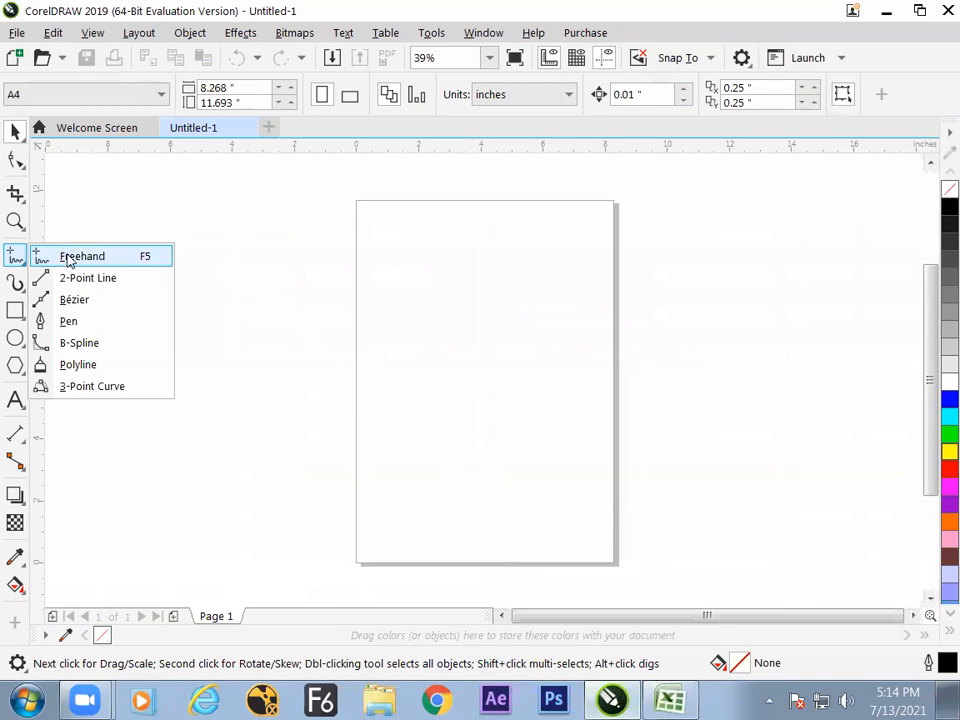
left_click(92, 343)
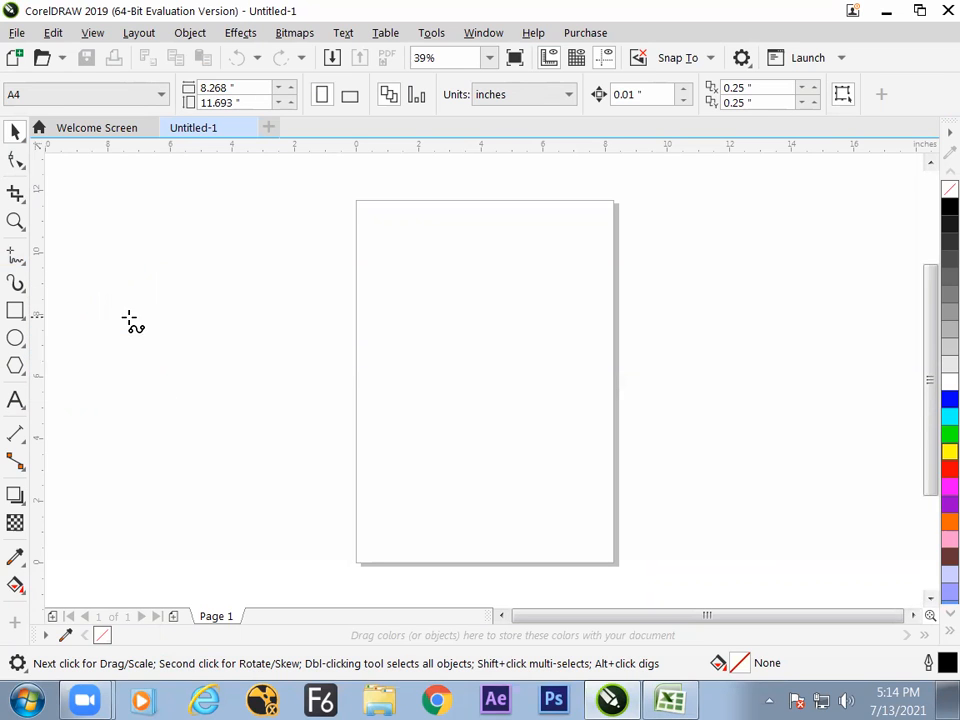
left_click(399, 309)
left_click(461, 261)
left_click(512, 321)
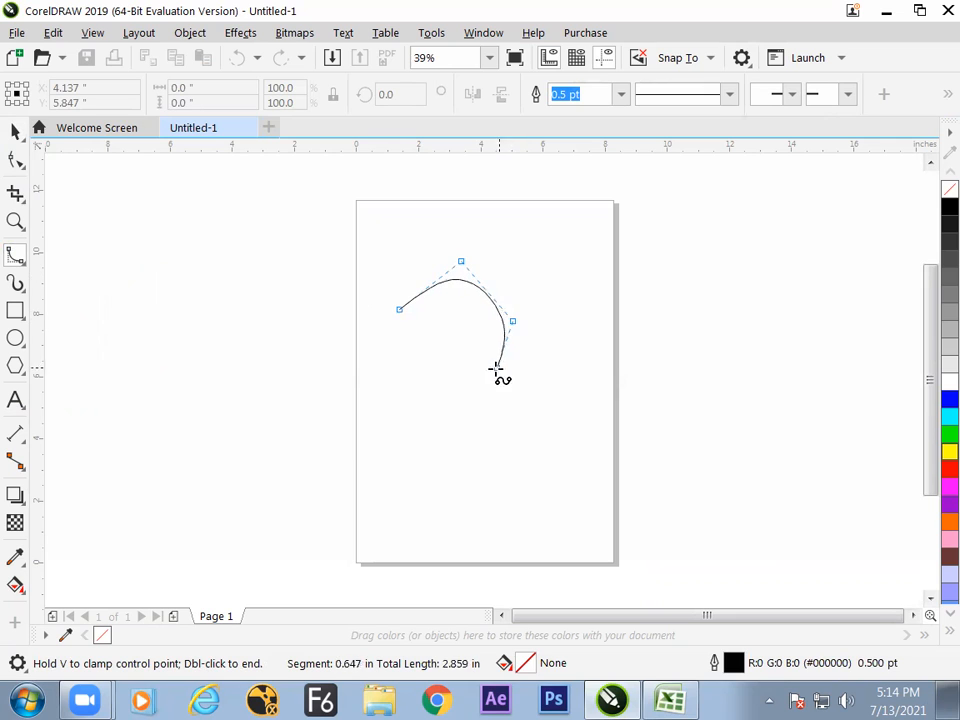
left_click(482, 384)
left_click(429, 386)
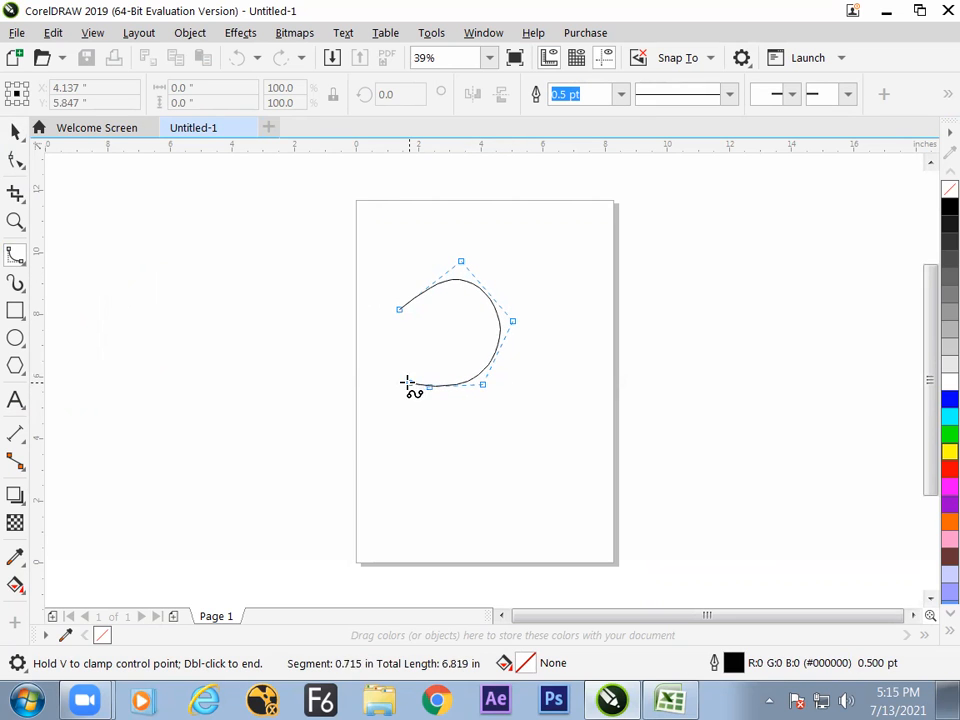
left_click(355, 369)
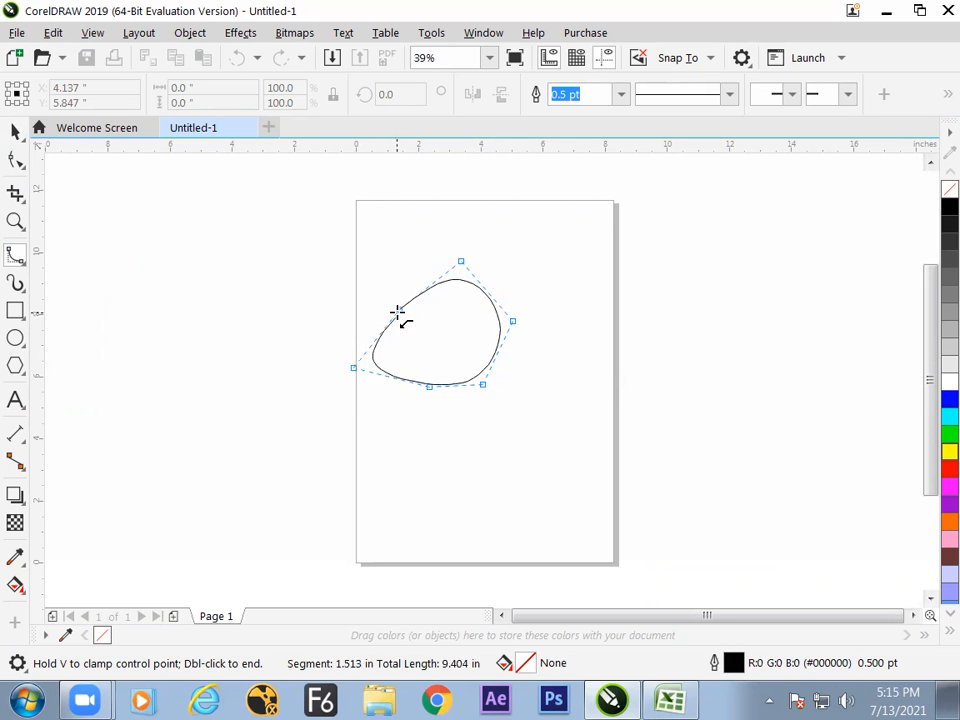
left_click(399, 311)
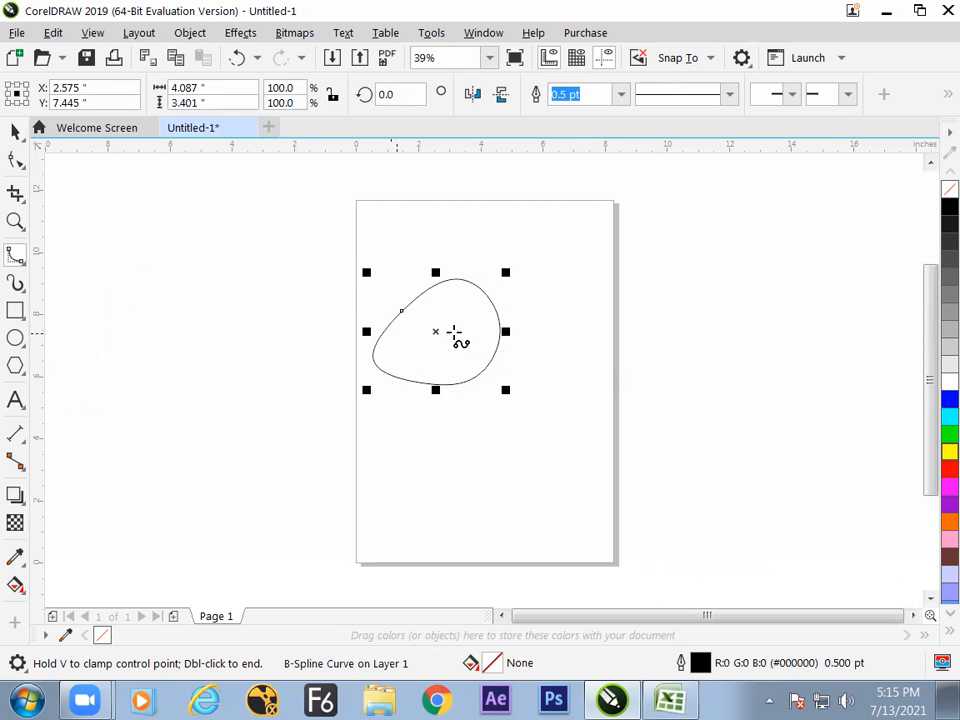
Draw a closed Freehand shape about 2.56 by 3.32 inches in the empty area left of the page.
left_click(16, 256)
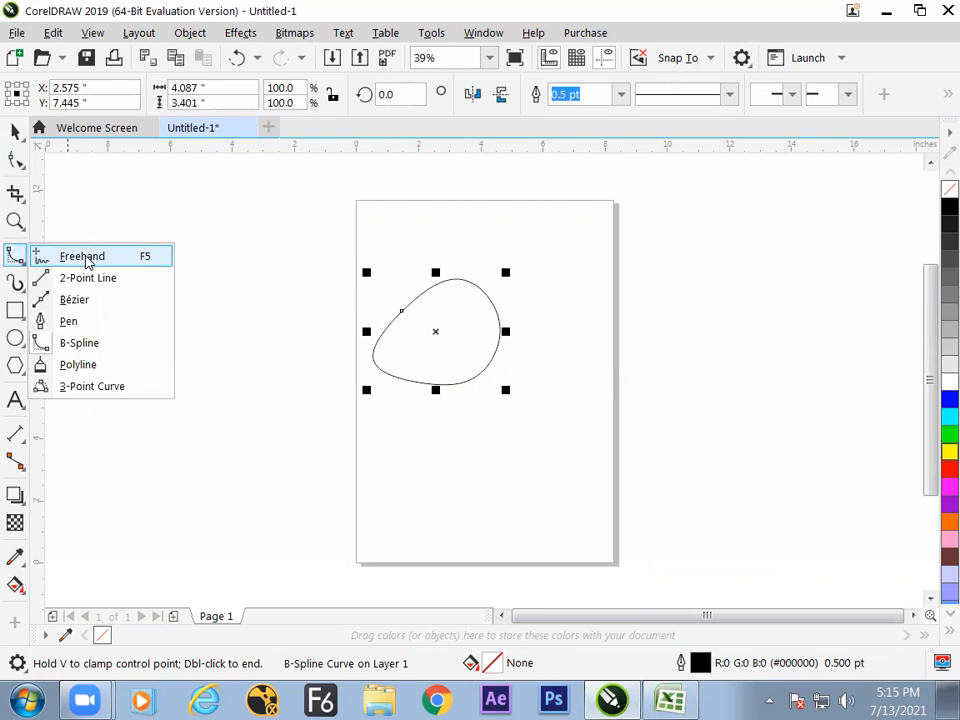
left_click(95, 256)
mouse_move(131, 272)
left_mouse_down()
mouse_move(189, 247)
mouse_move(209, 311)
mouse_move(177, 345)
mouse_move(147, 320)
mouse_move(132, 274)
left_mouse_up()
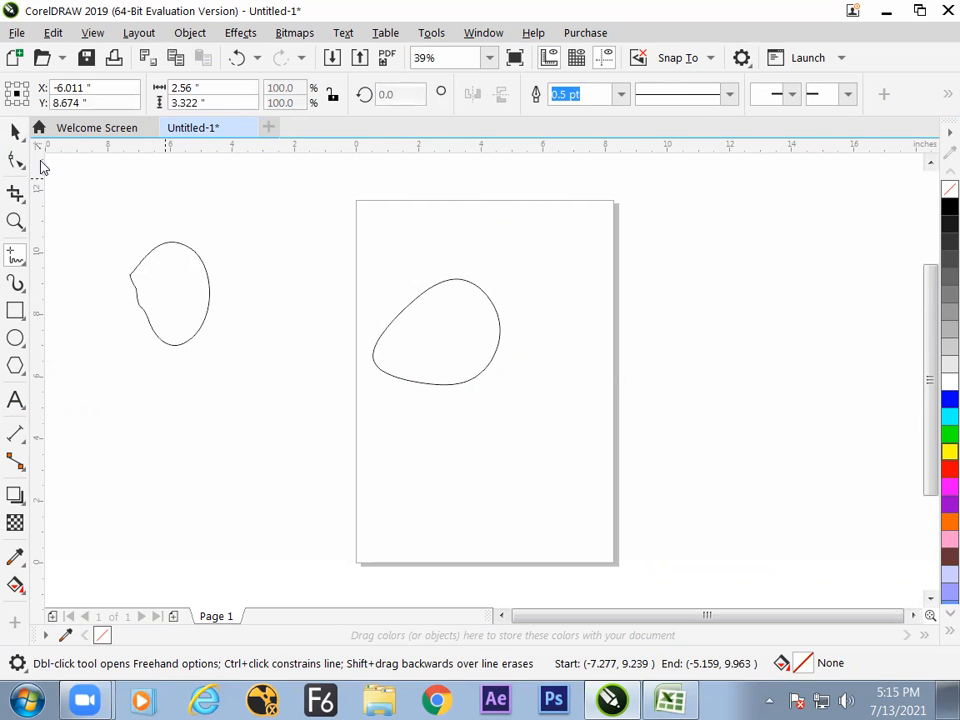
Move the B-spline curve off the page to its left side and shift the freehand shape slightly down.
left_click(15, 131)
left_click(448, 335)
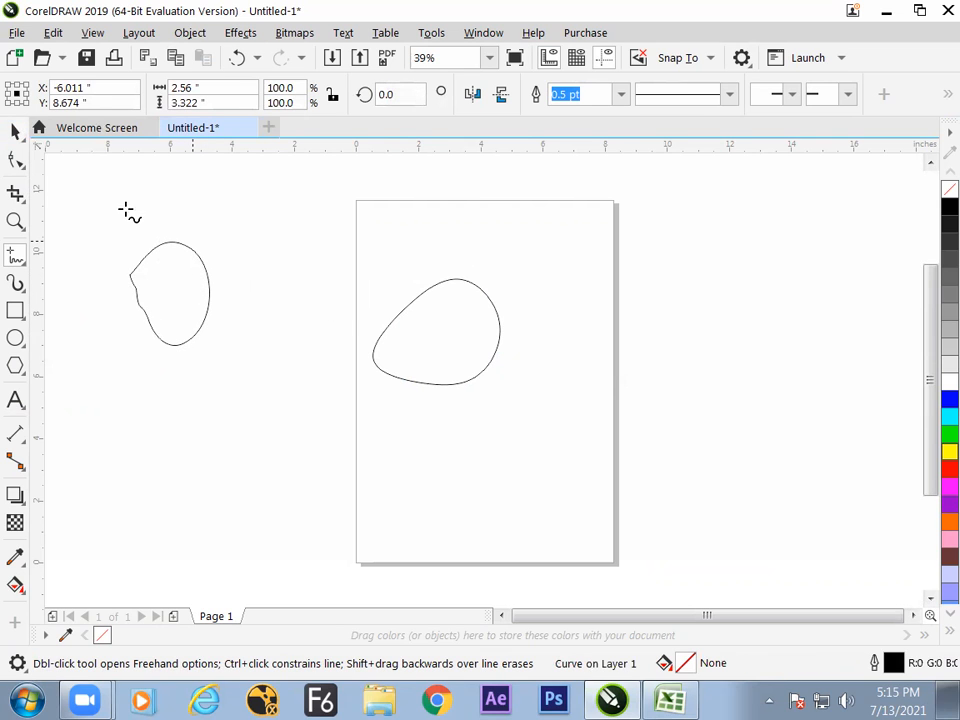
key("space")
left_click(445, 337)
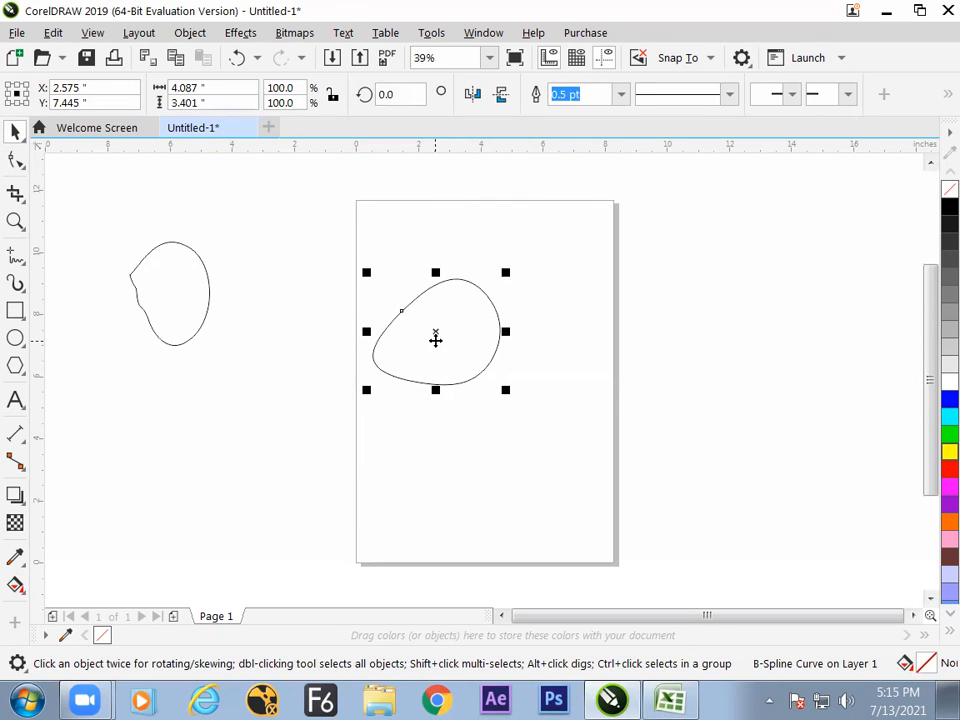
left_click_drag(432, 338, 388, 347)
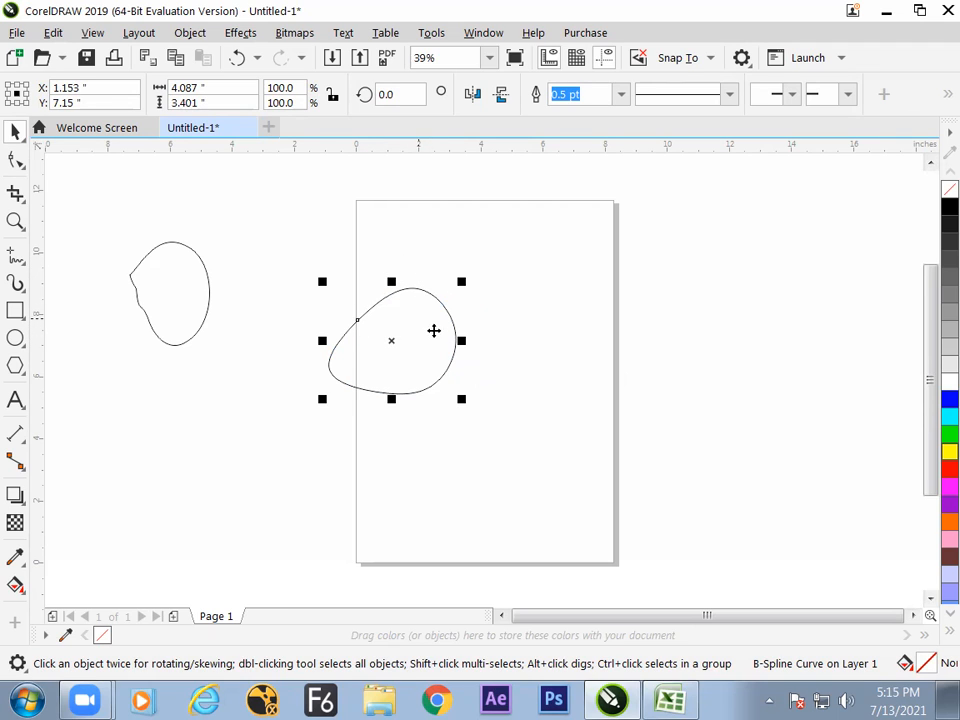
left_click_drag(412, 327, 354, 315)
left_click_drag(193, 298, 193, 319)
left_click_drag(329, 342, 295, 355)
Delete the freehand shape left of the page.
left_click_drag(197, 343, 212, 333)
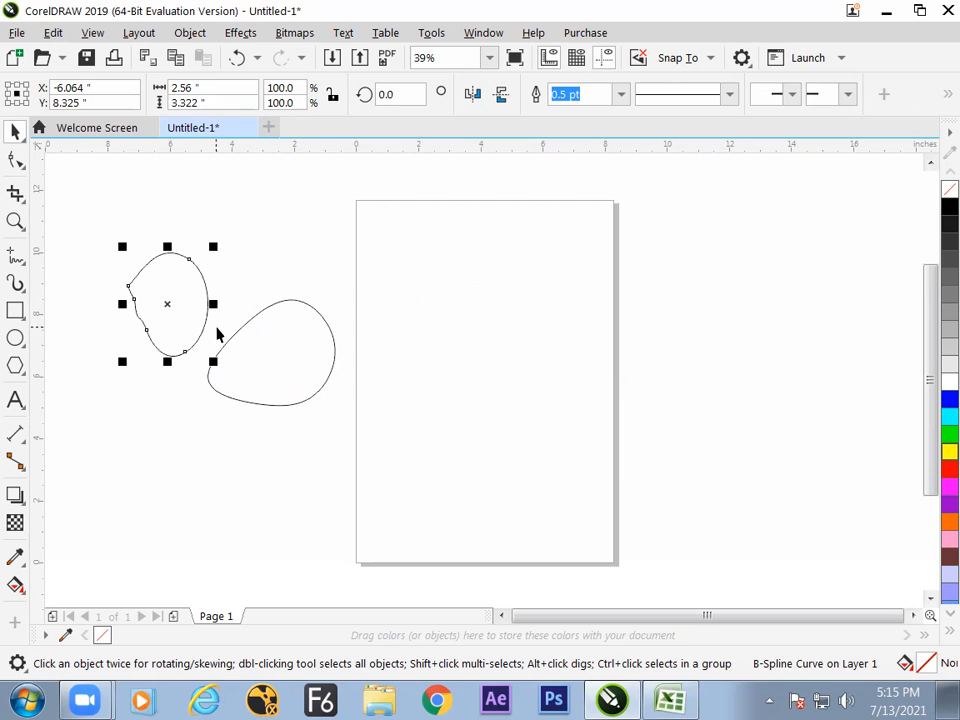
key("Delete")
Move the B-spline curve further left of the page, centred at about X -3.78 and Y 6.69 inches.
left_click_drag(253, 364, 248, 366)
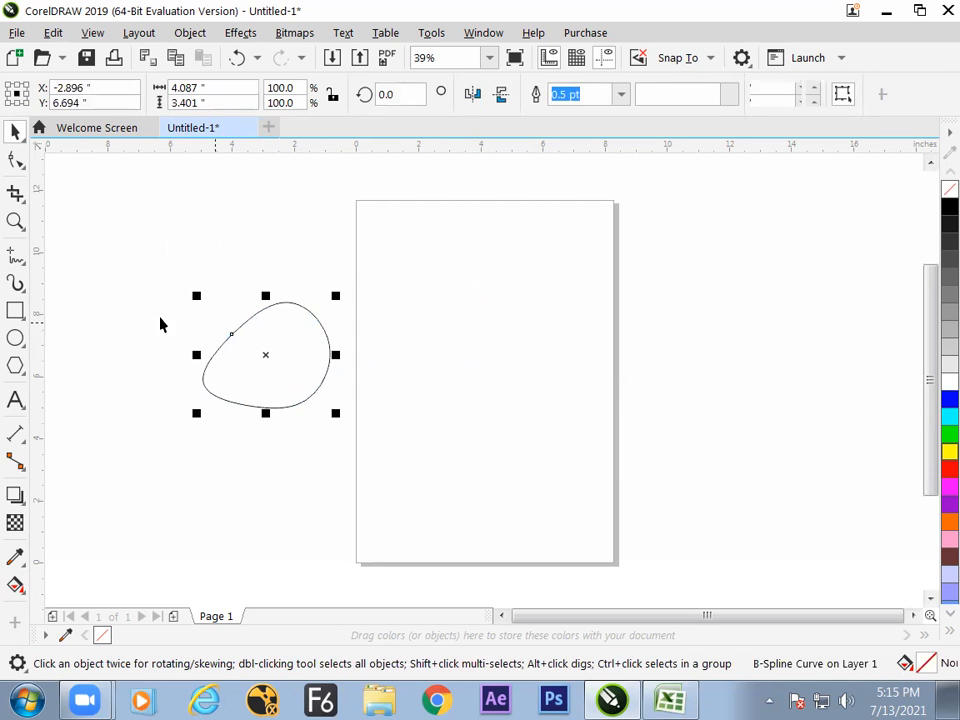
left_click(22, 261)
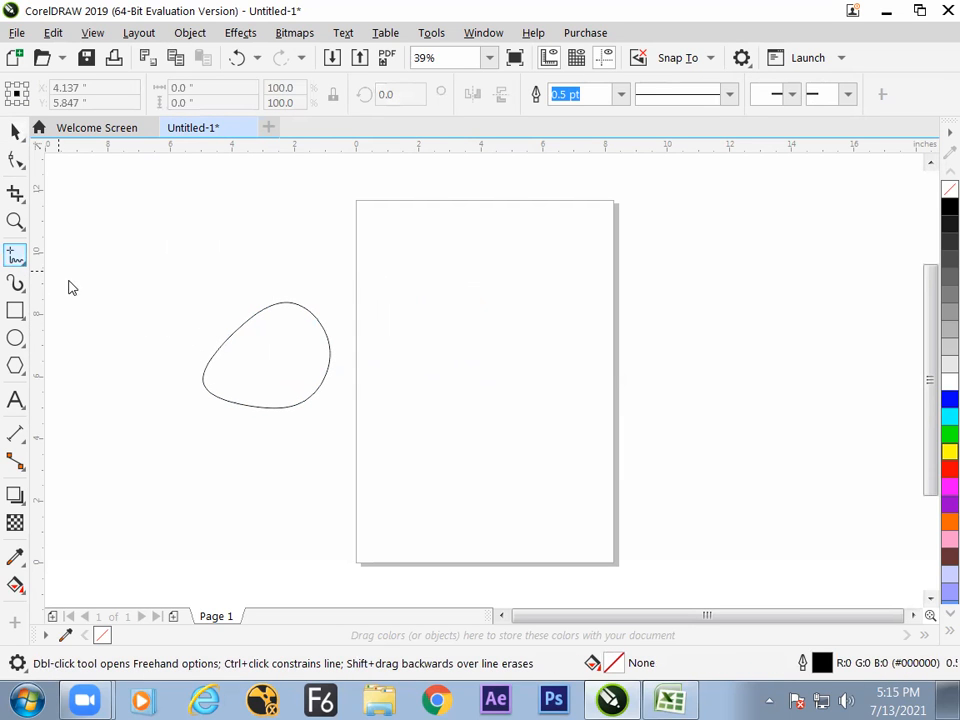
left_click(20, 262)
left_click(86, 343)
left_click(15, 131)
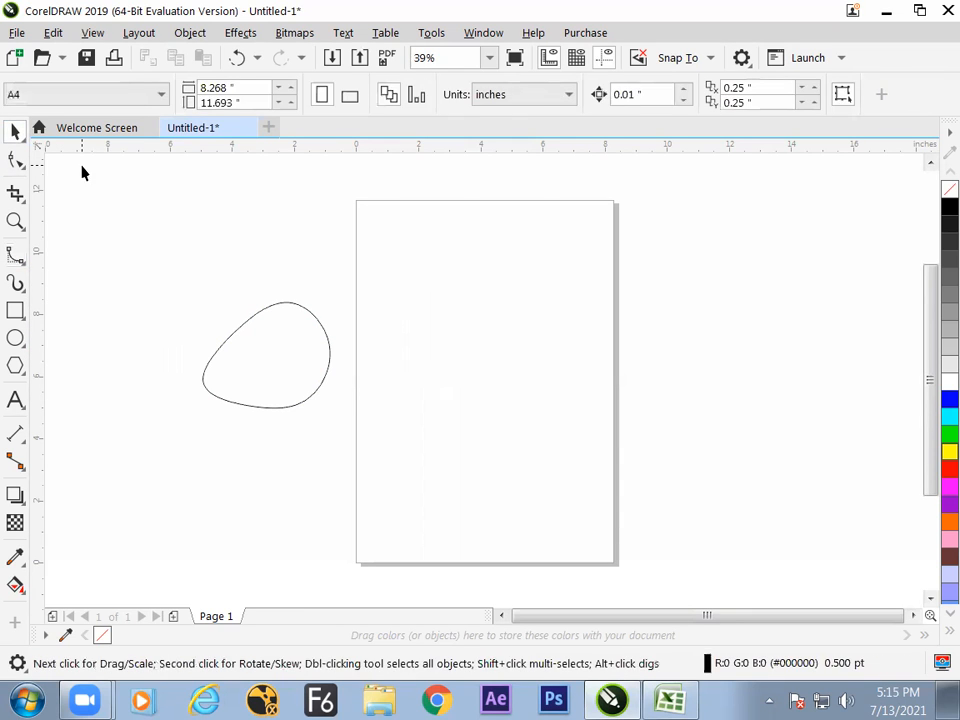
left_click_drag(270, 354, 243, 354)
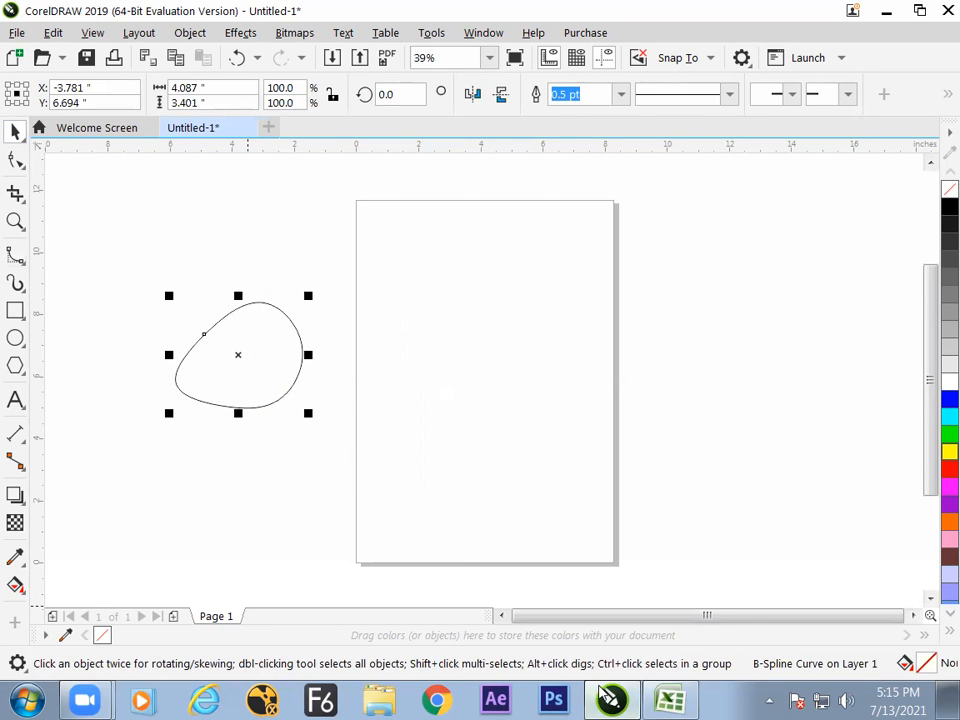
Switch to the COREL EXCEL.xlsx workbook in Excel and enter the date 7/13/2021 in cell E6 of Sheet2.
left_click(669, 700)
left_click(430, 518)
left_click(262, 457)
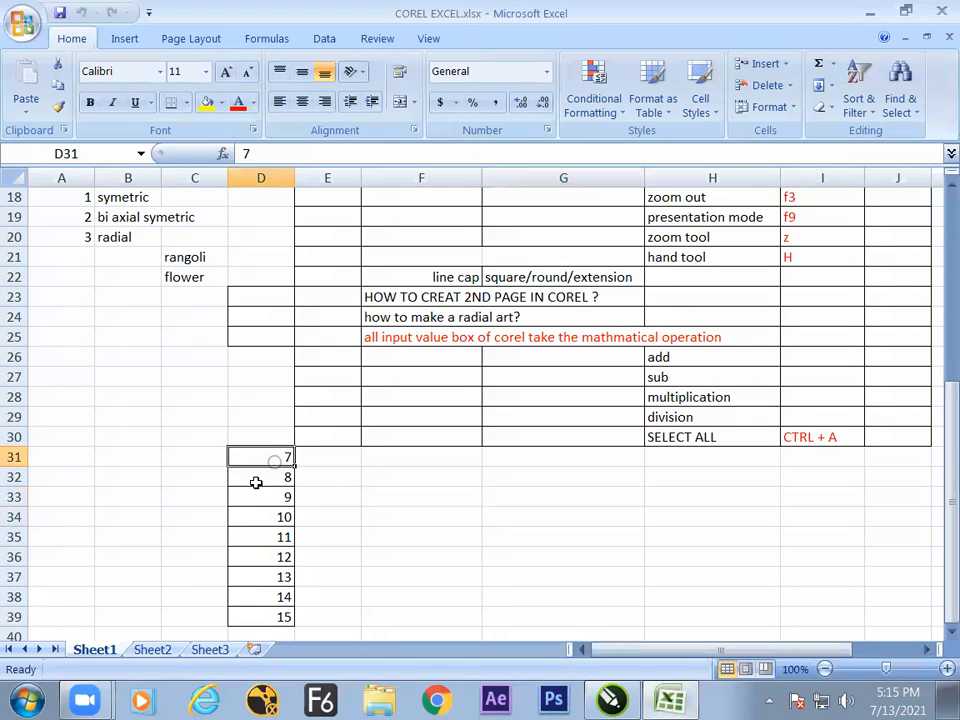
left_click(152, 650)
left_click(332, 302)
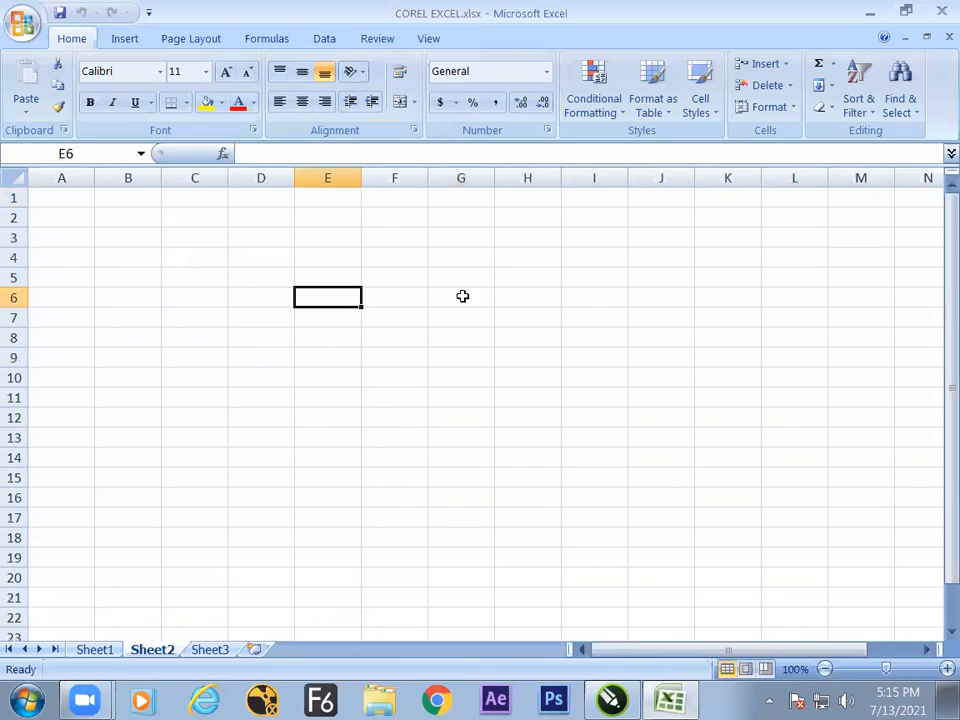
key("ctrl+semicolon")
Enter the heading "b spline" in cell F8.
left_click(411, 342)
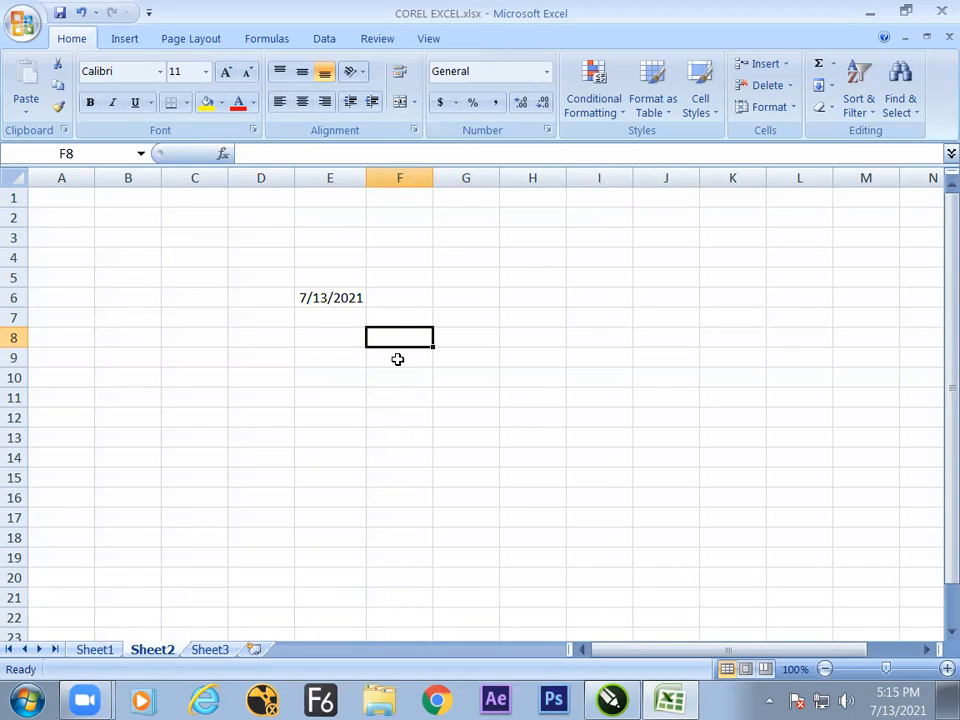
type("b")
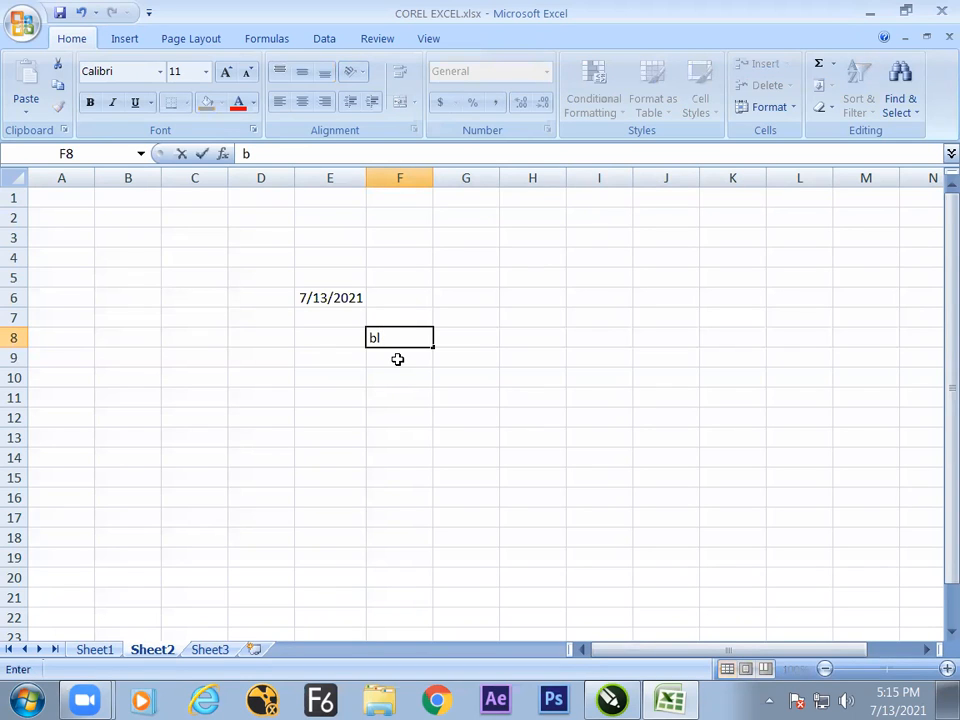
type(" spl")
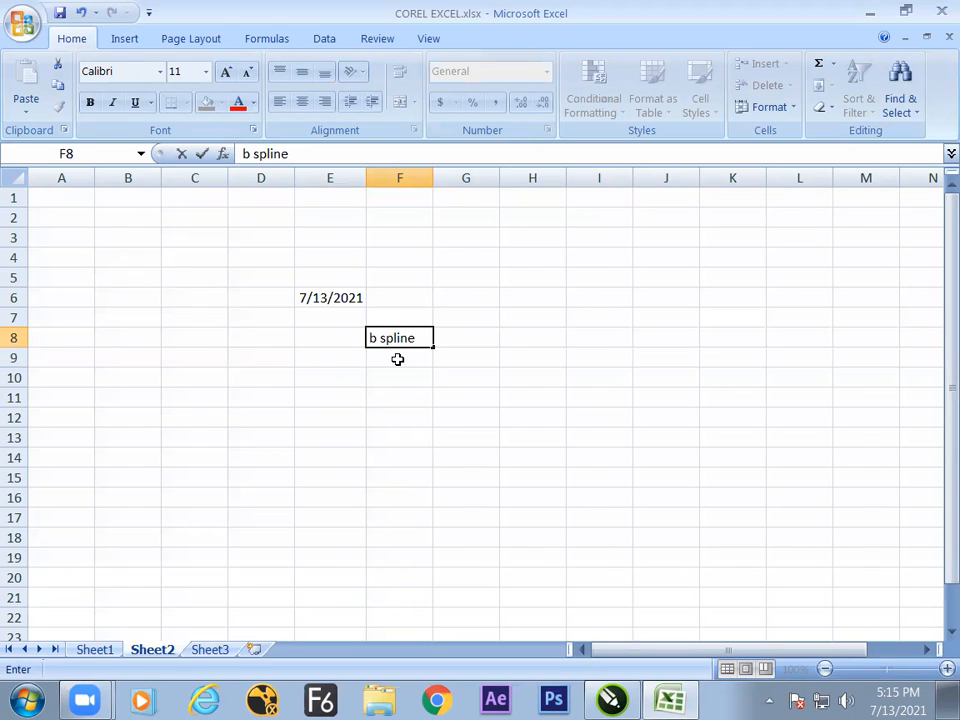
type("ine")
Write the note "it creat a curve with the avarage of 3 point" in cell G9.
left_click(471, 361)
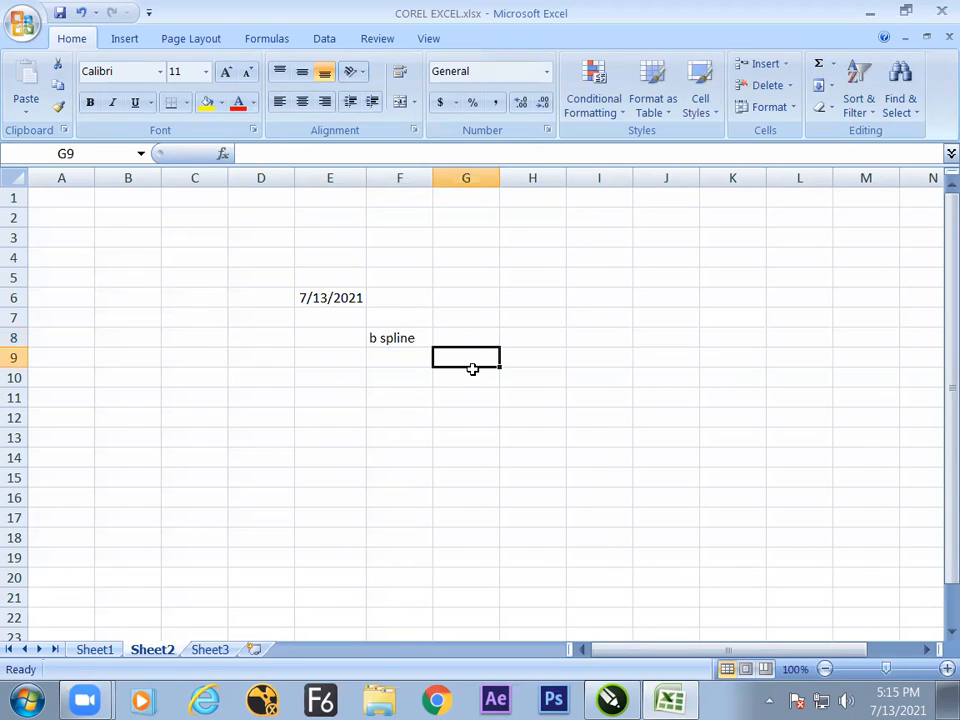
type("it creat a cur")
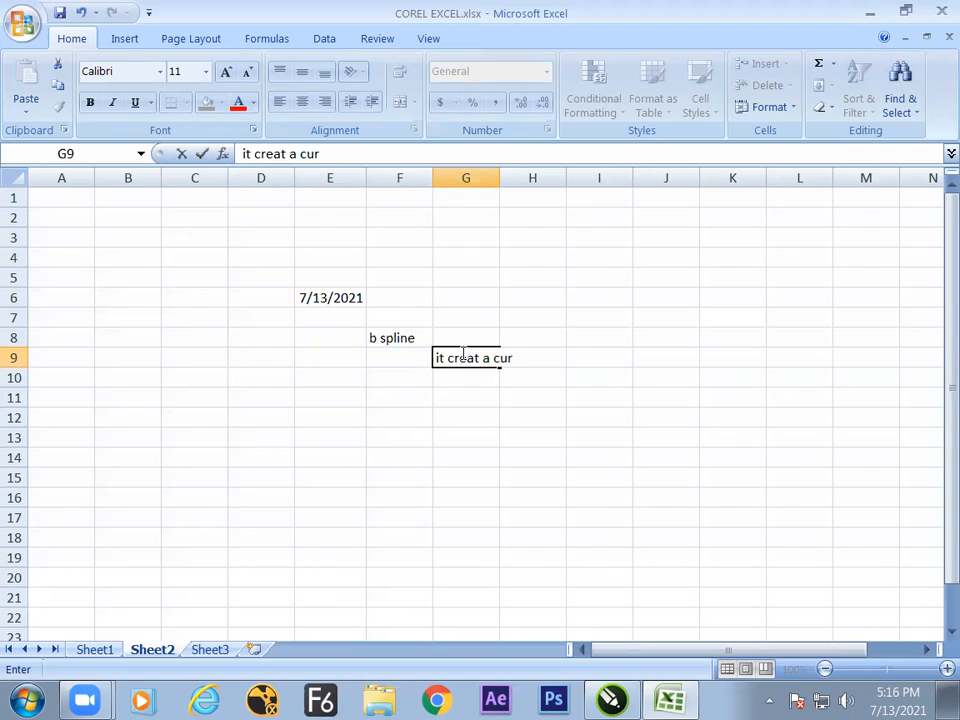
type("ve with the a")
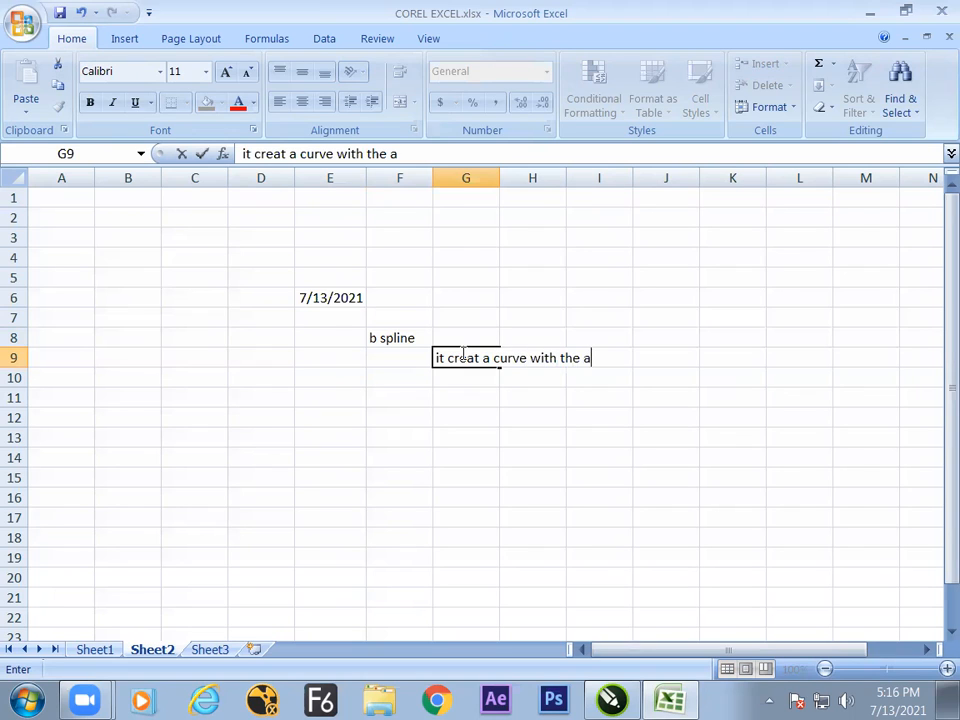
type("varage of")
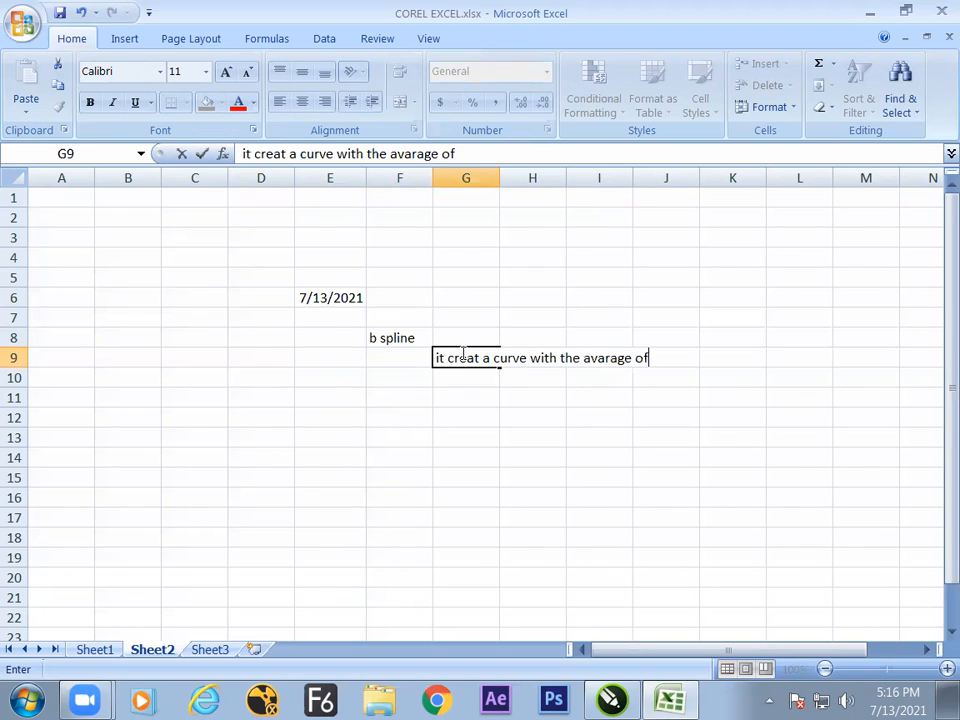
type(" 3 point")
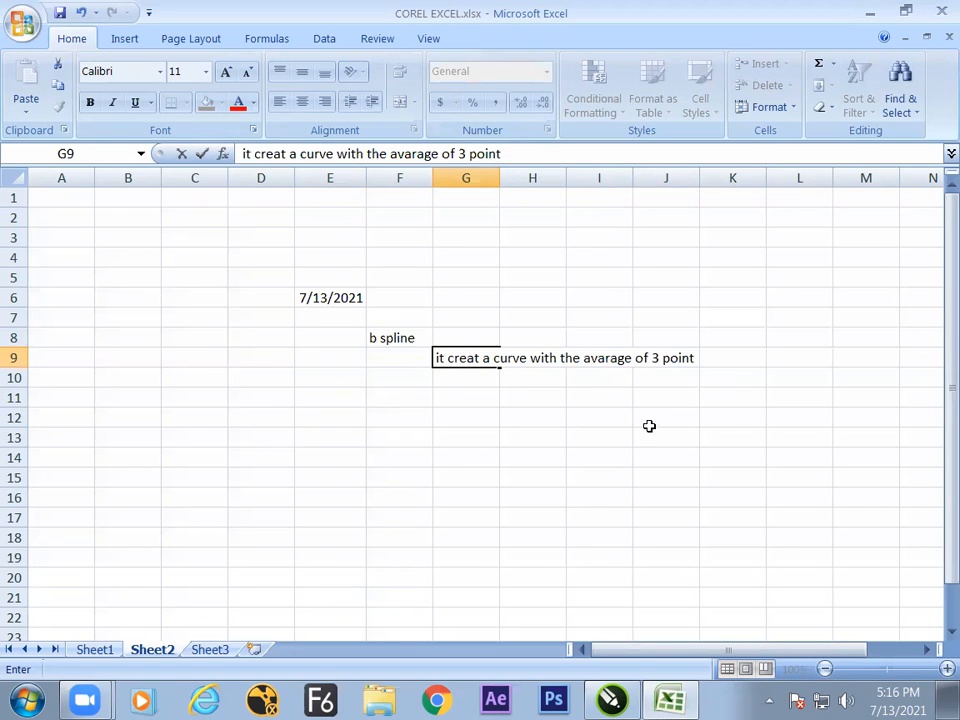
Switch to CorelDRAW and start editing the B-spline curve's control points with the Shape tool.
key("alt+Tab")
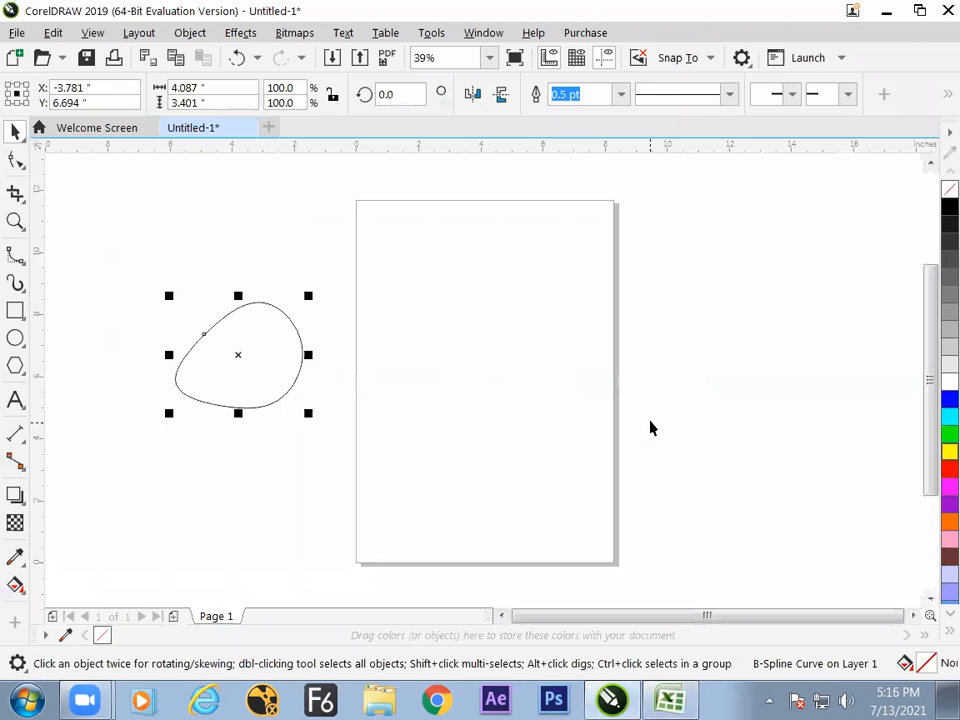
left_click(18, 256)
left_click(20, 165)
left_click(74, 160)
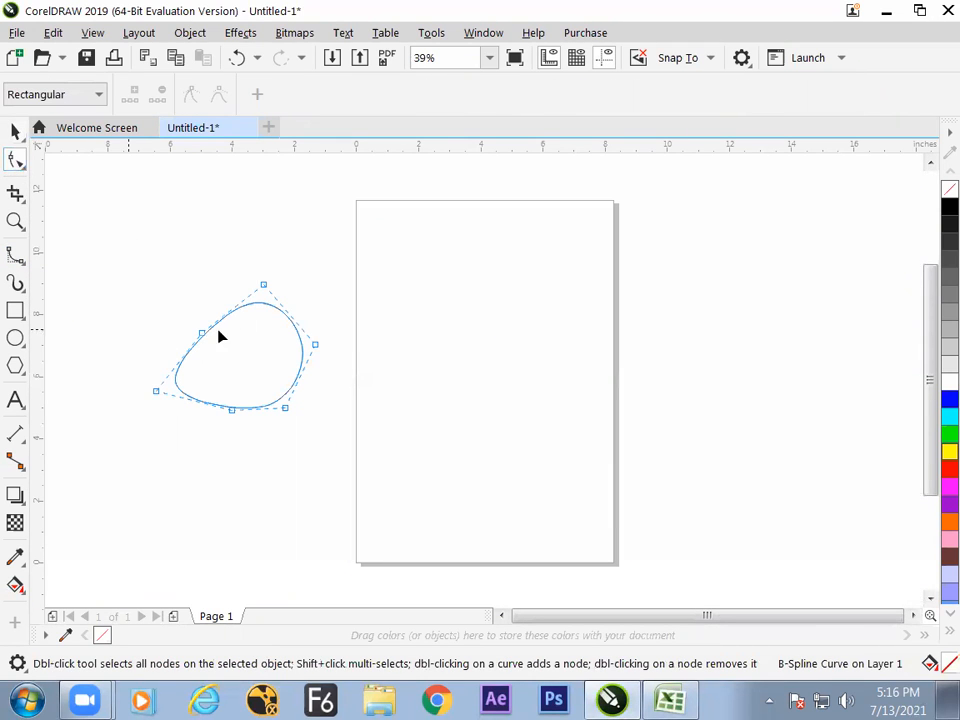
Clamp the B-spline curve's topmost control point to the line and set it back to floating.
left_click(262, 290)
left_click(191, 96)
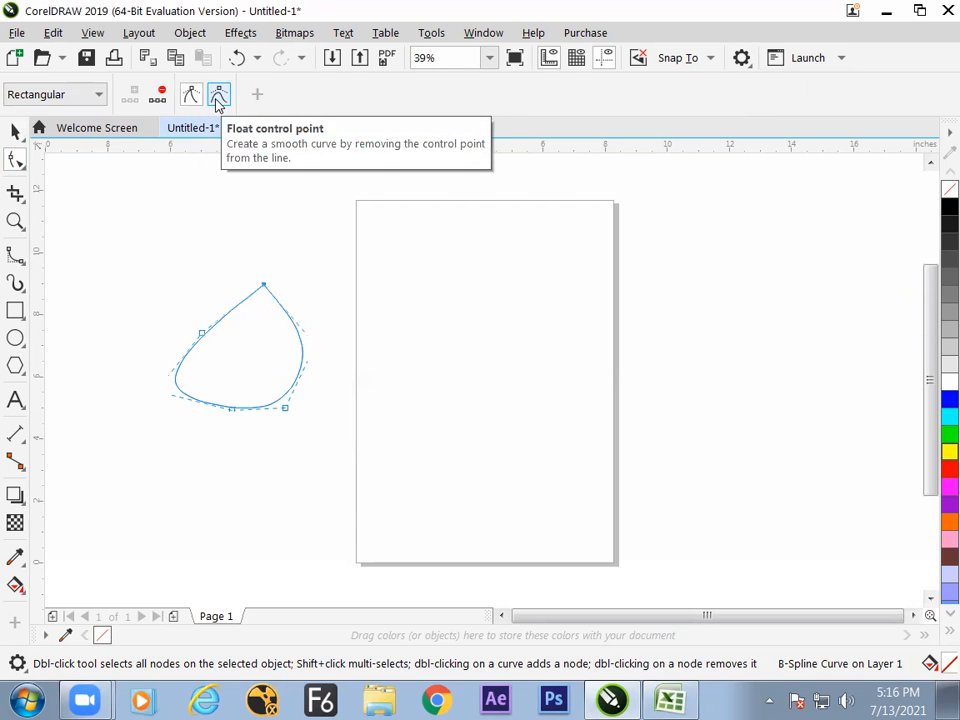
left_click(219, 99)
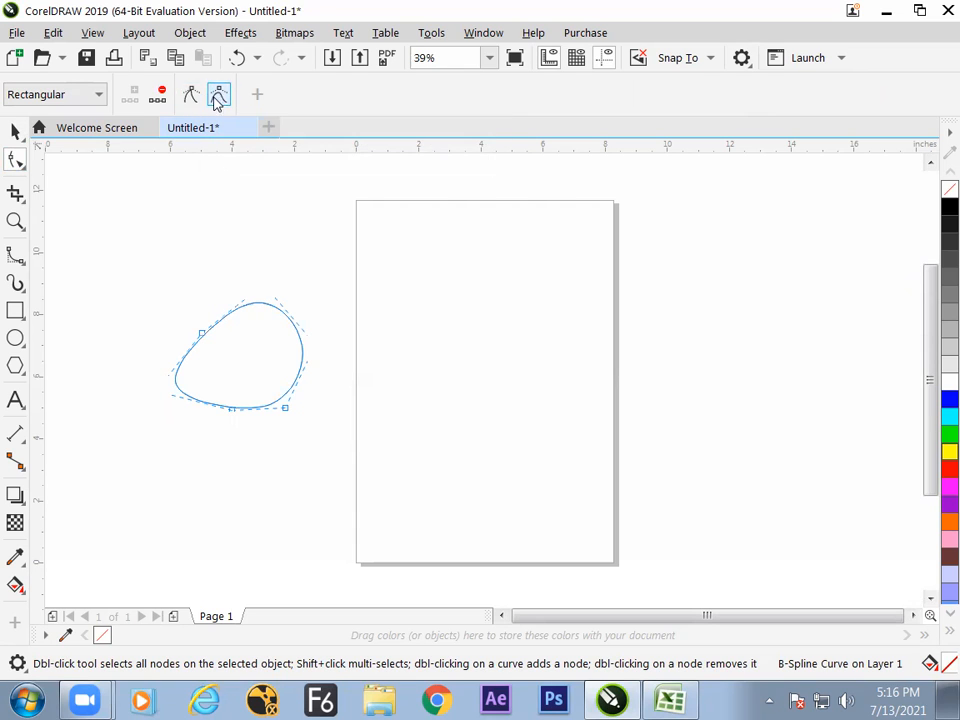
Move the curve closer to the page, centred at about X -2.44 and Y 5.62 inches, and clamp its topmost control point.
left_click(15, 131)
left_click_drag(276, 356, 309, 387)
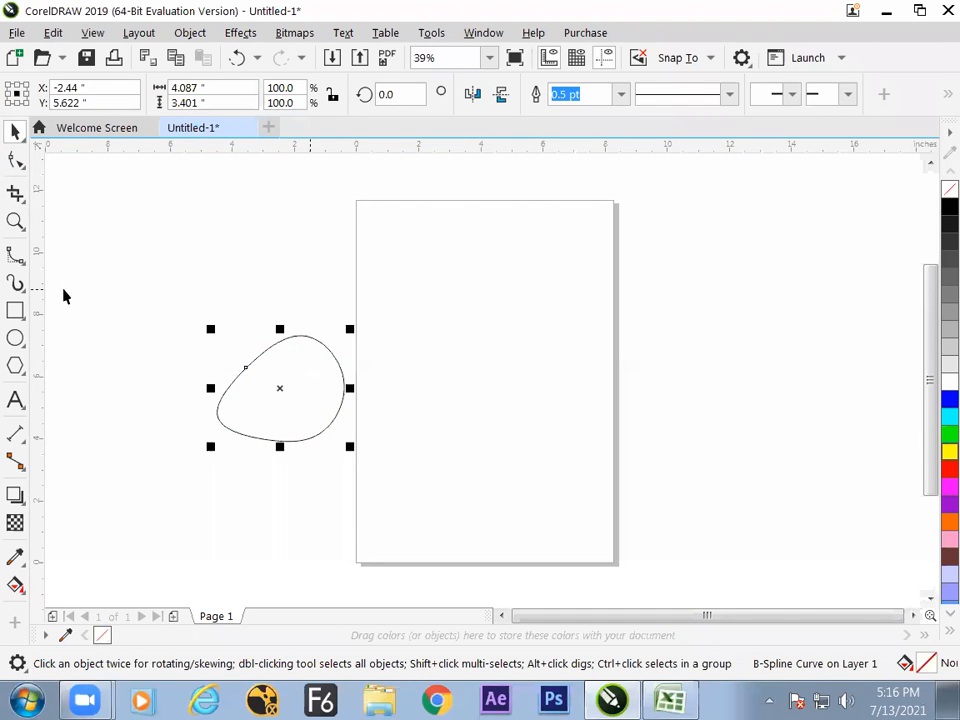
left_click(18, 158)
left_click(305, 318)
left_click(190, 94)
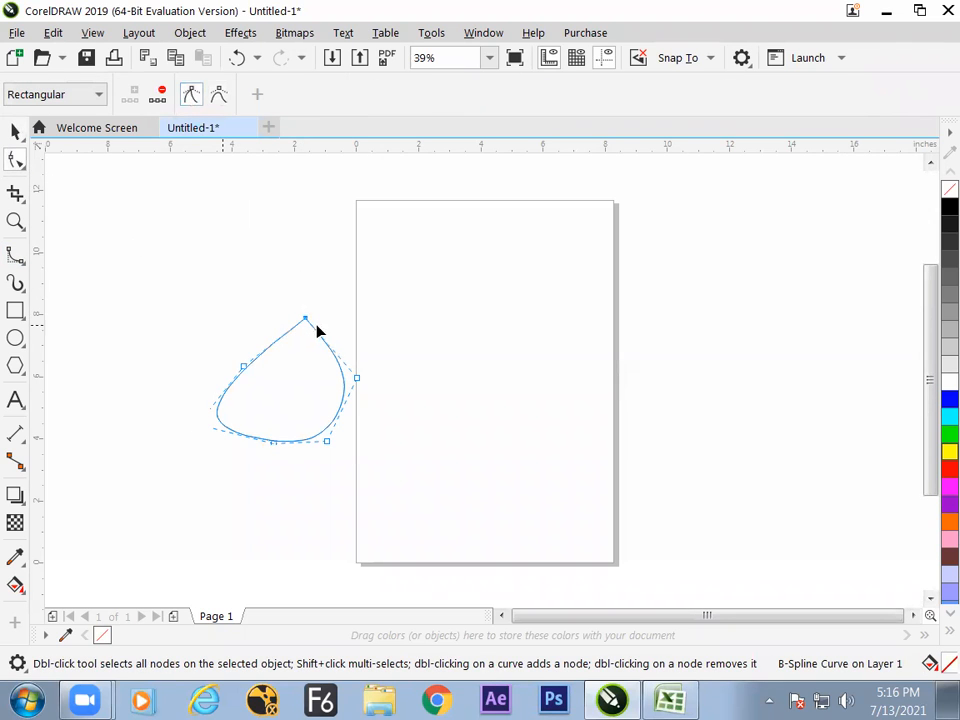
Try pulling the clamped control point upward to stretch the curve's tip, and undo the change.
left_click_drag(305, 318, 299, 243)
key("space")
key("ctrl+z")
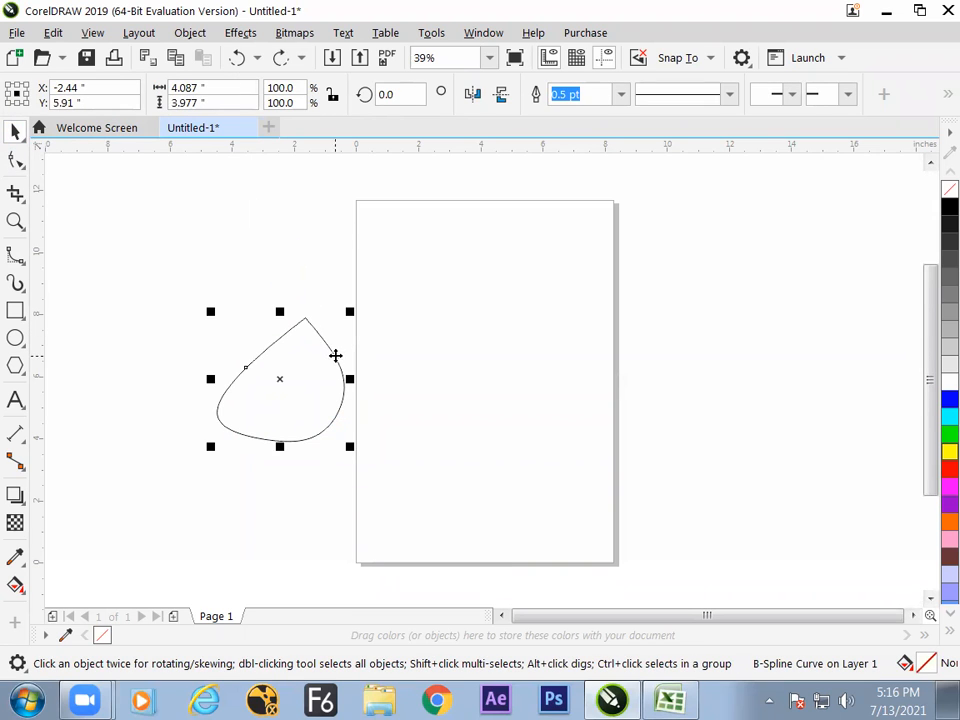
Move the B-spline curve to about X -1.64, Y 5.35 inches, and draw two 3-point curves on the page, one bowing downward and one upward.
left_click_drag(307, 374, 322, 377)
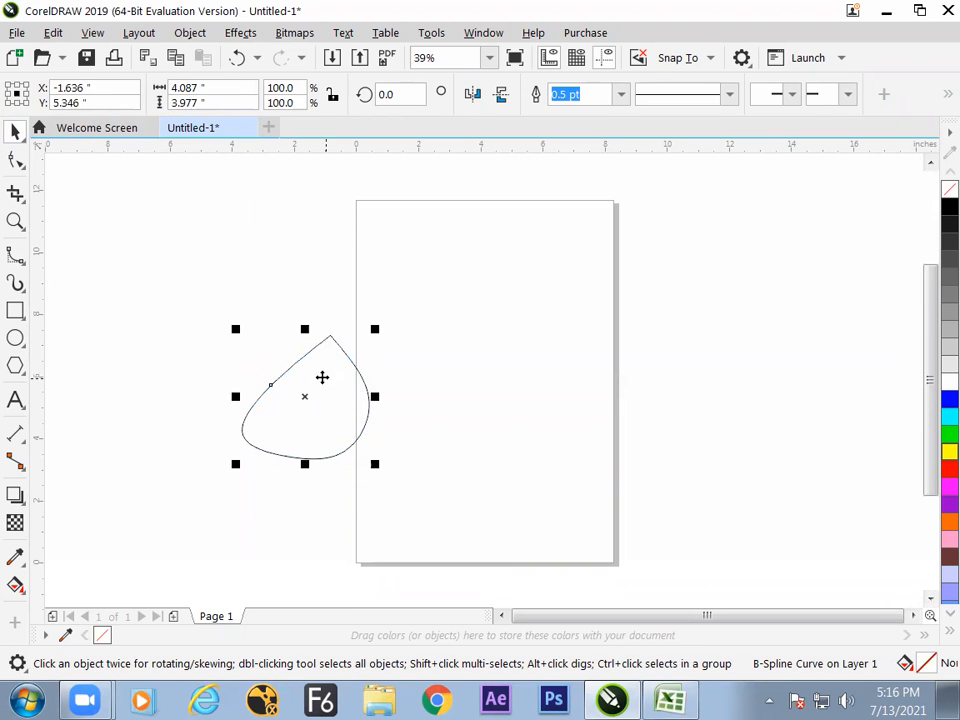
left_click(15, 254)
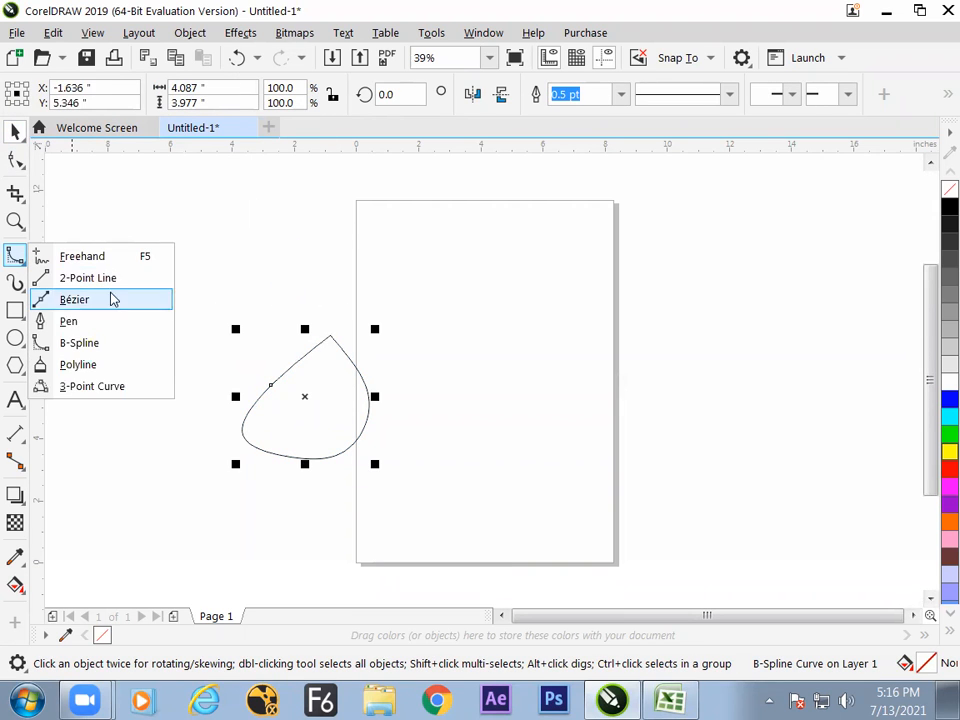
left_click(94, 390)
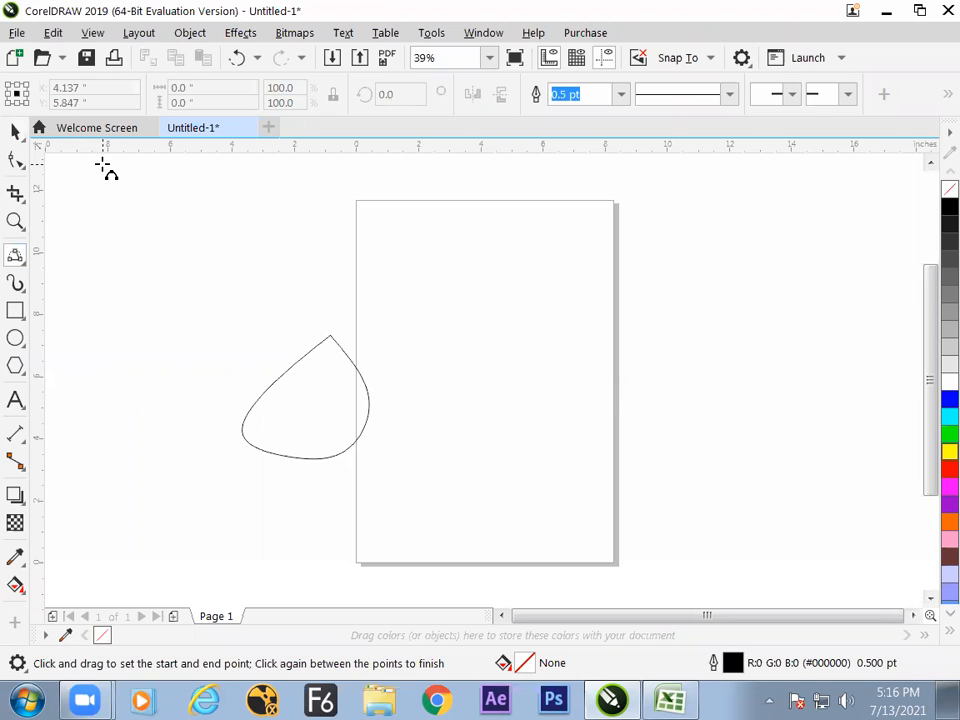
left_click_drag(412, 299, 539, 309)
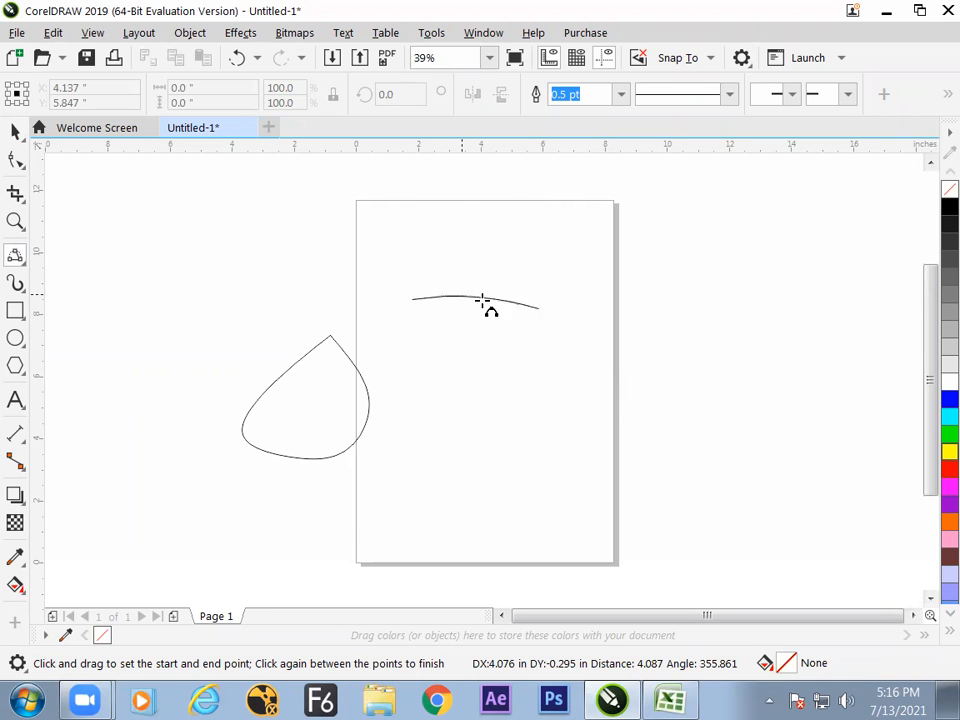
left_click(474, 343)
left_click_drag(422, 408, 540, 410)
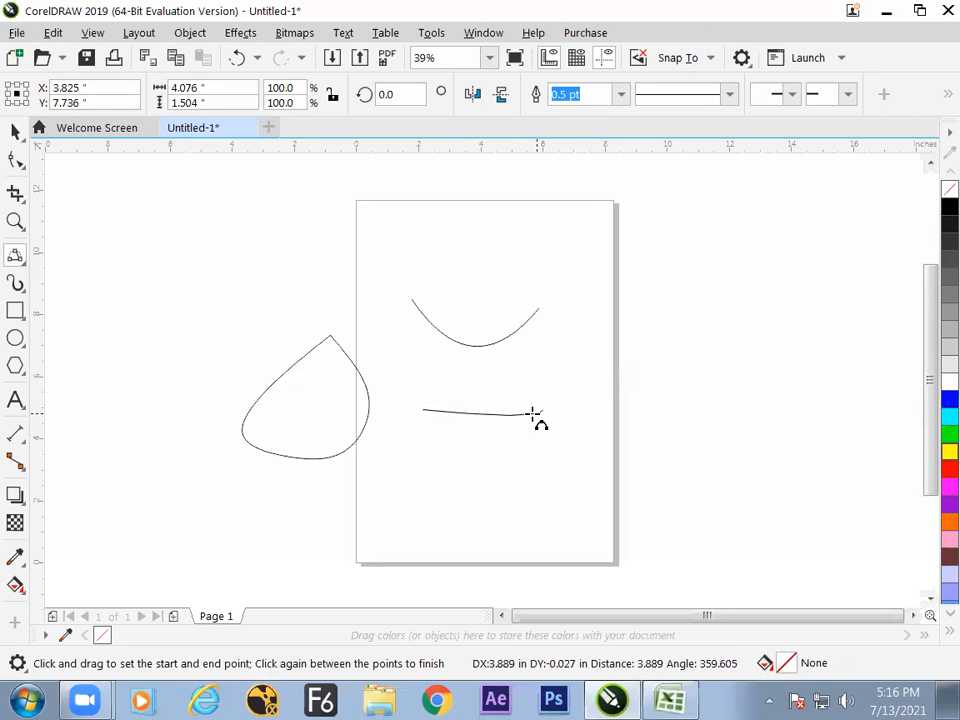
left_click(476, 373)
Clear all objects and draw a closed egg-shaped B-spline face outline about 4.55 by 5.33 inches on the page.
key("ctrl+a")
key("Delete")
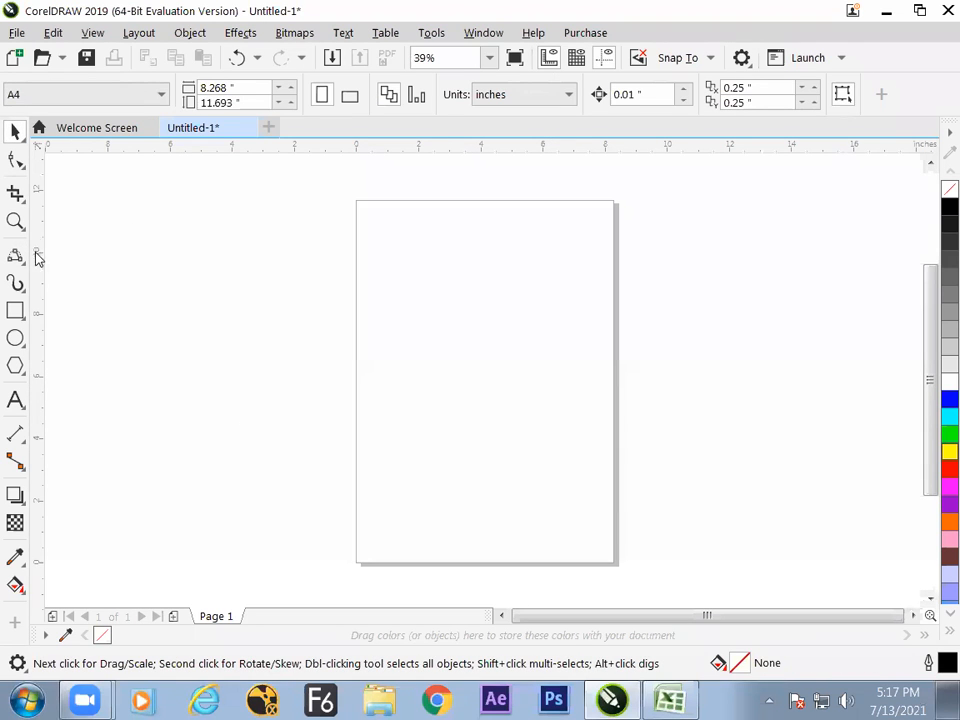
left_click(35, 263)
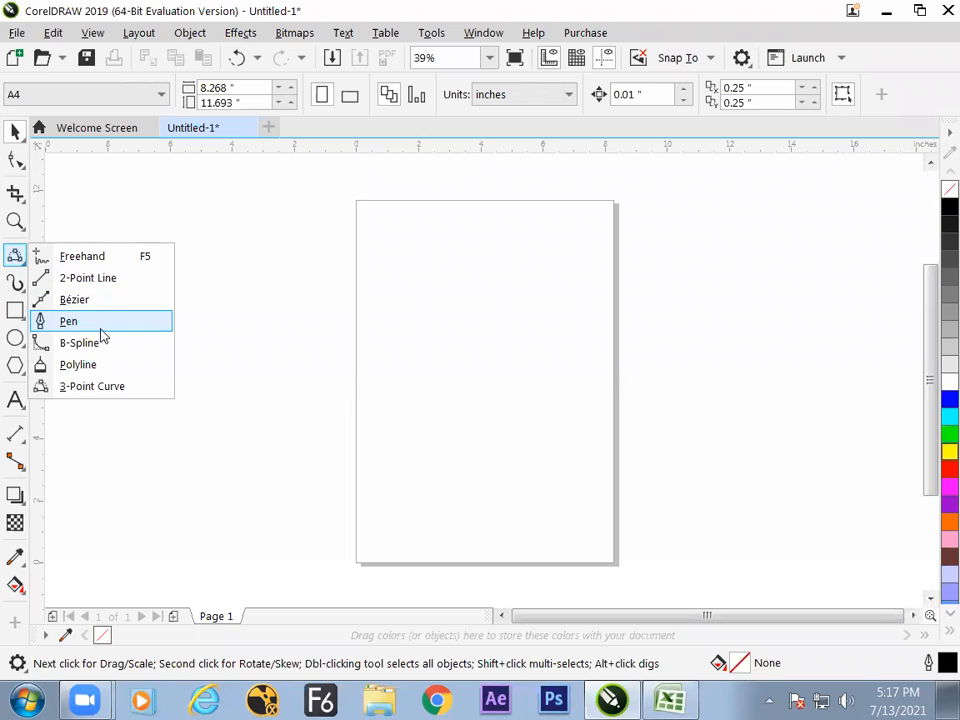
left_click(72, 341)
left_click(425, 425)
left_click(389, 338)
left_click(452, 265)
left_click(541, 287)
left_click(549, 361)
left_click(534, 408)
left_click(505, 431)
left_click(463, 449)
left_click(426, 425)
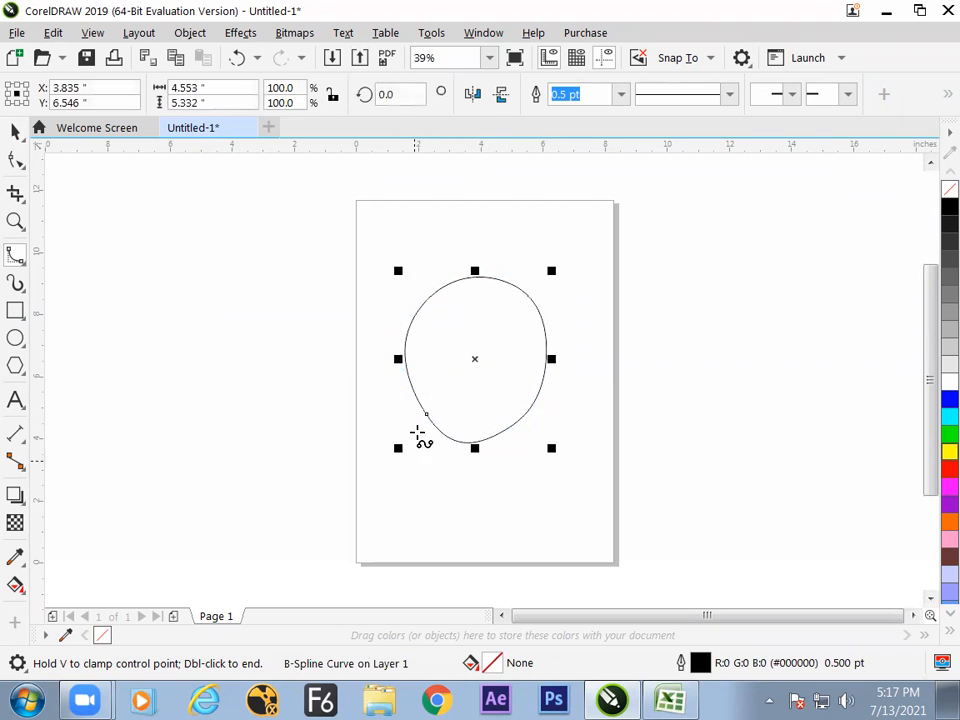
Draw a smiling mouth about 1.82 inches wide and two closed eyes above it inside the face using 3-point curves.
left_click(20, 258)
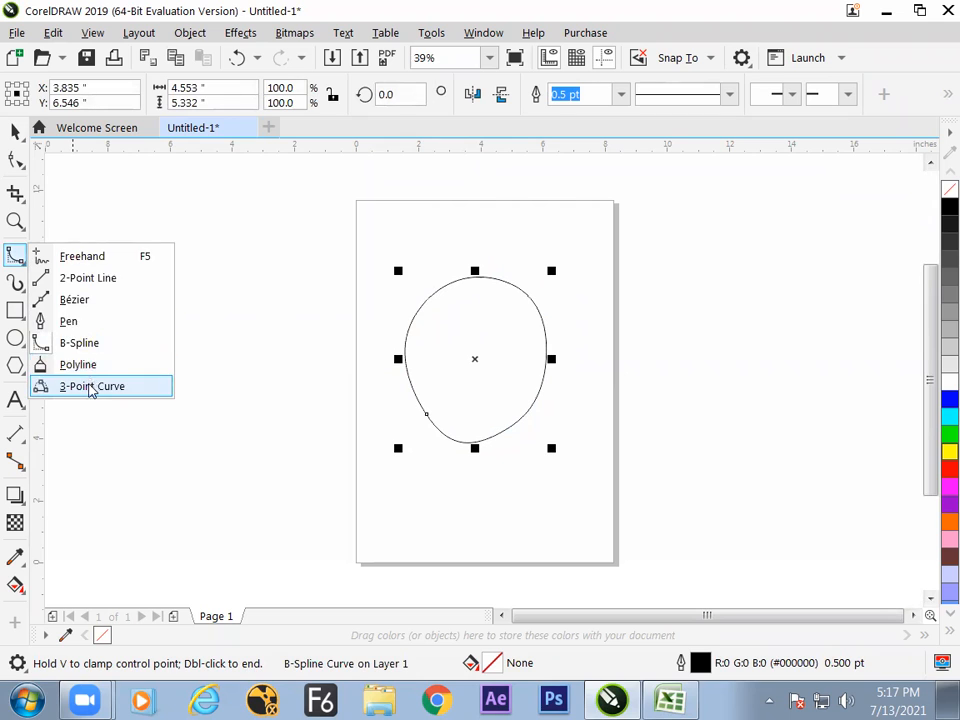
left_click(90, 387)
left_click_drag(447, 386, 503, 388)
left_click(482, 407)
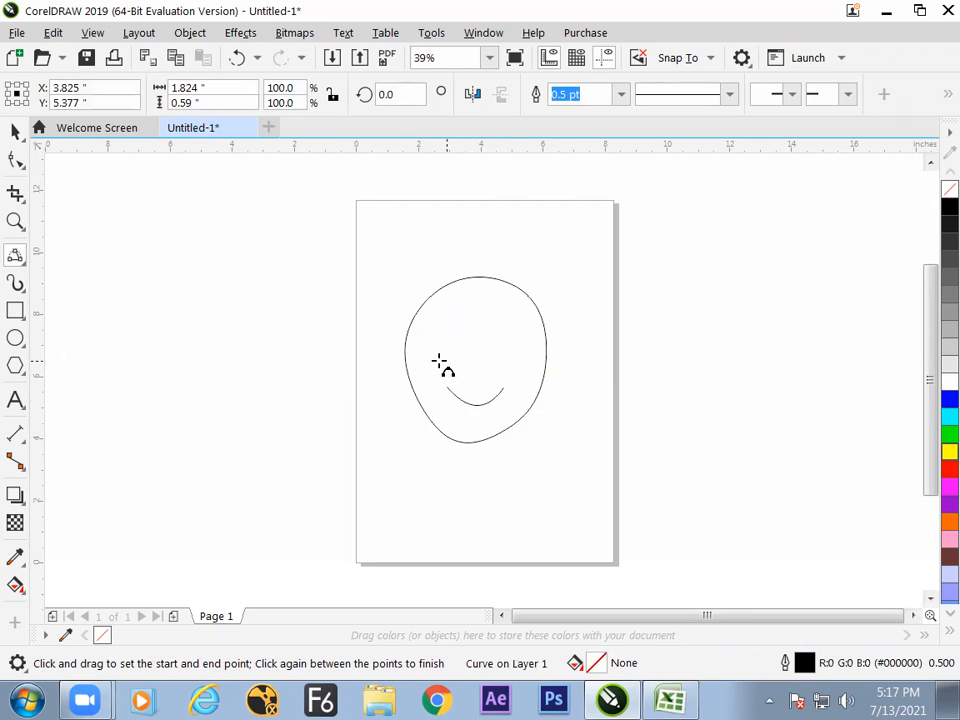
left_click_drag(430, 346, 516, 343)
left_click(450, 357)
left_click(506, 362)
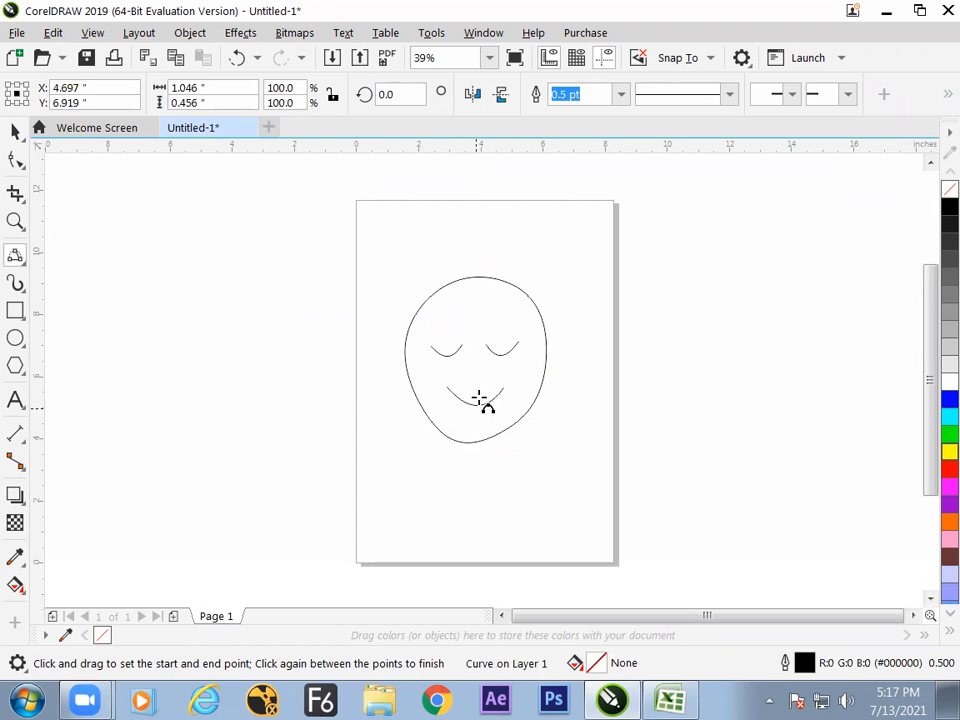
Draw a narrow V-shaped 3-point curve about 0.56 by 1.02 inches on the forehead between the eyes.
left_click_drag(474, 311, 485, 311)
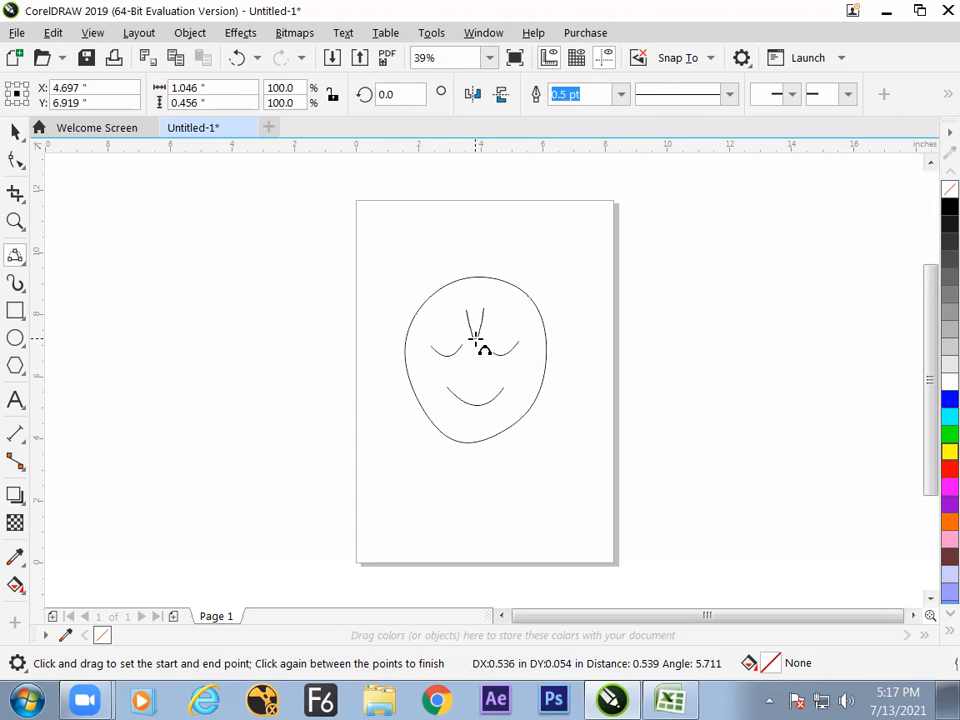
left_click(475, 338)
left_click(15, 131)
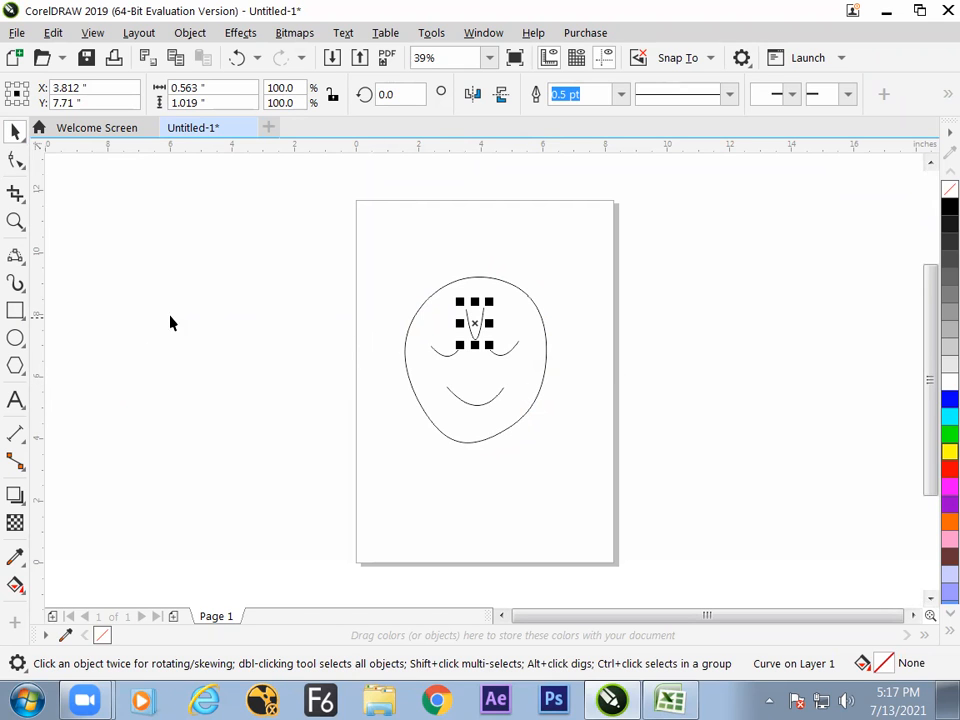
left_click(15, 254)
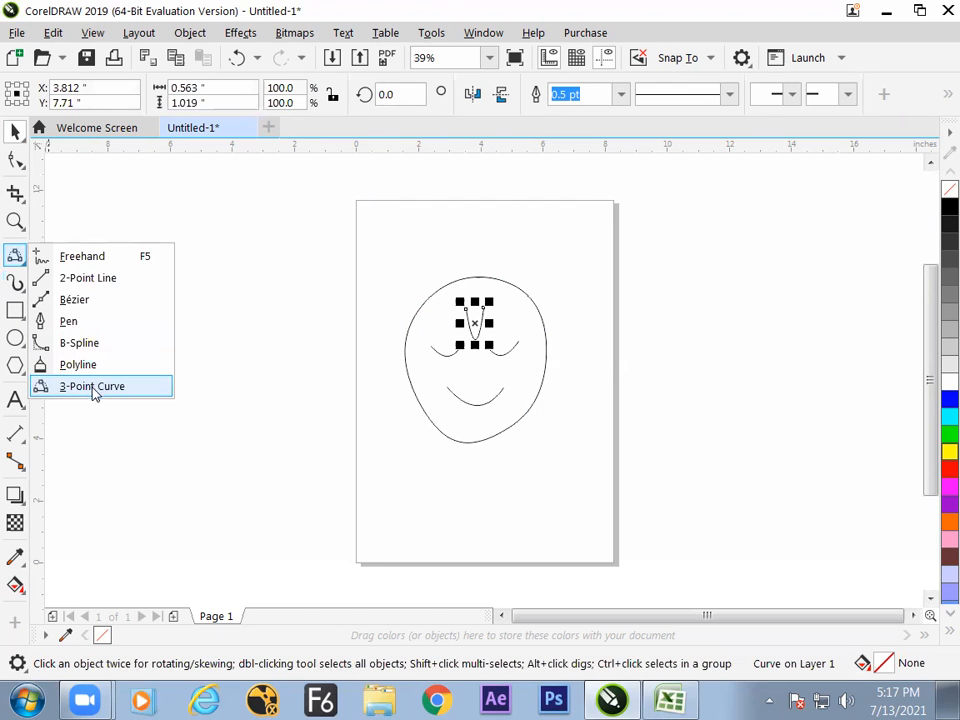
left_click(92, 386)
Switch to Excel and enter the heading "3 point curve" in cell F12.
key("alt+Tab")
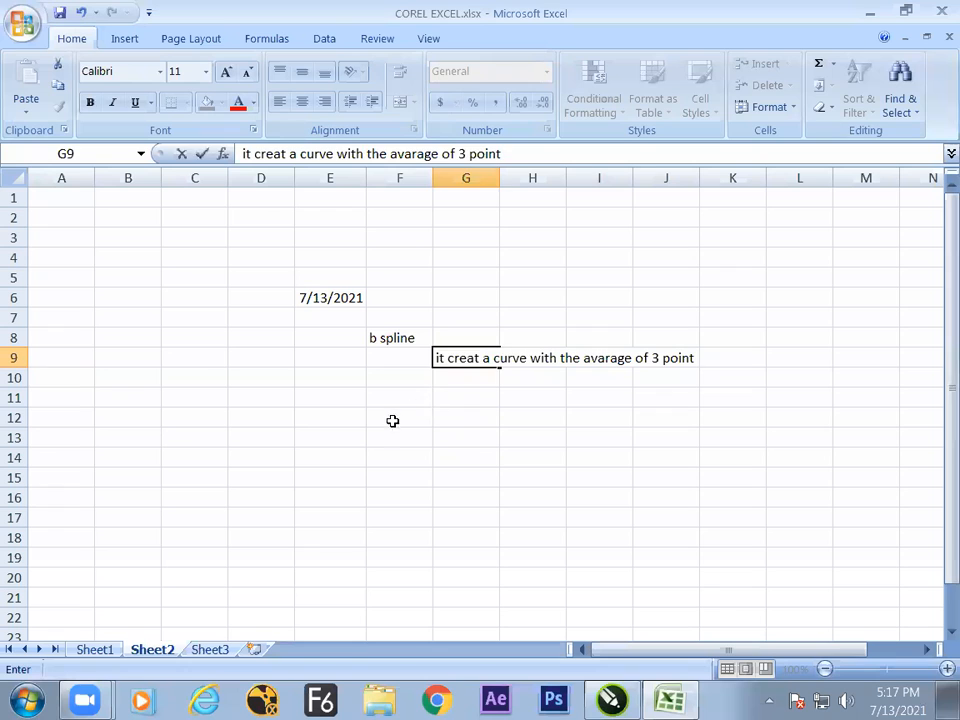
left_click(394, 419)
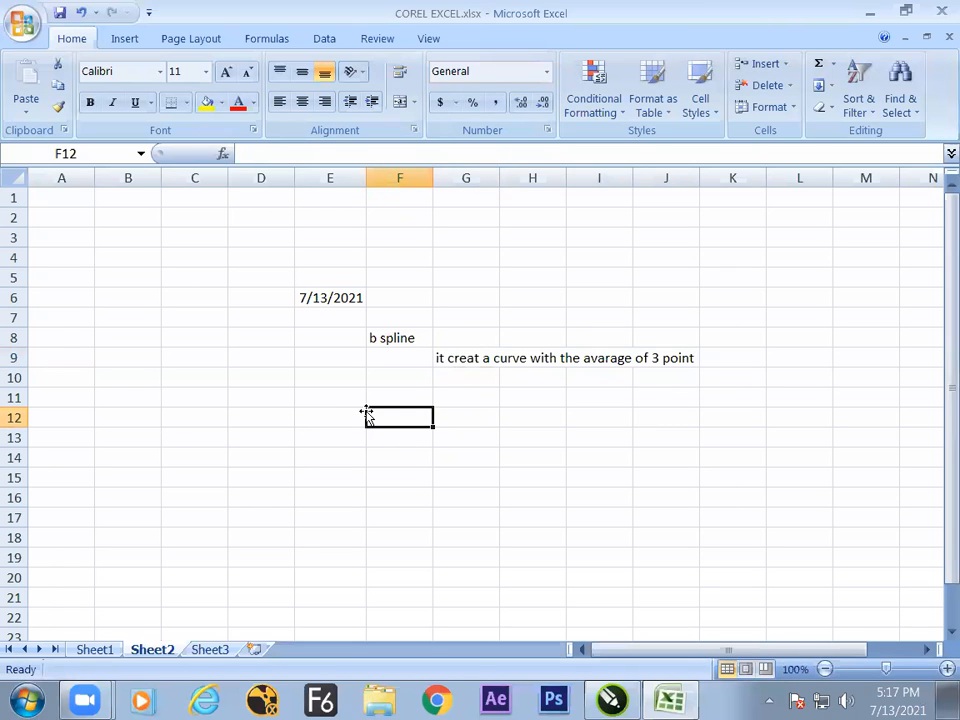
type("3 point curve")
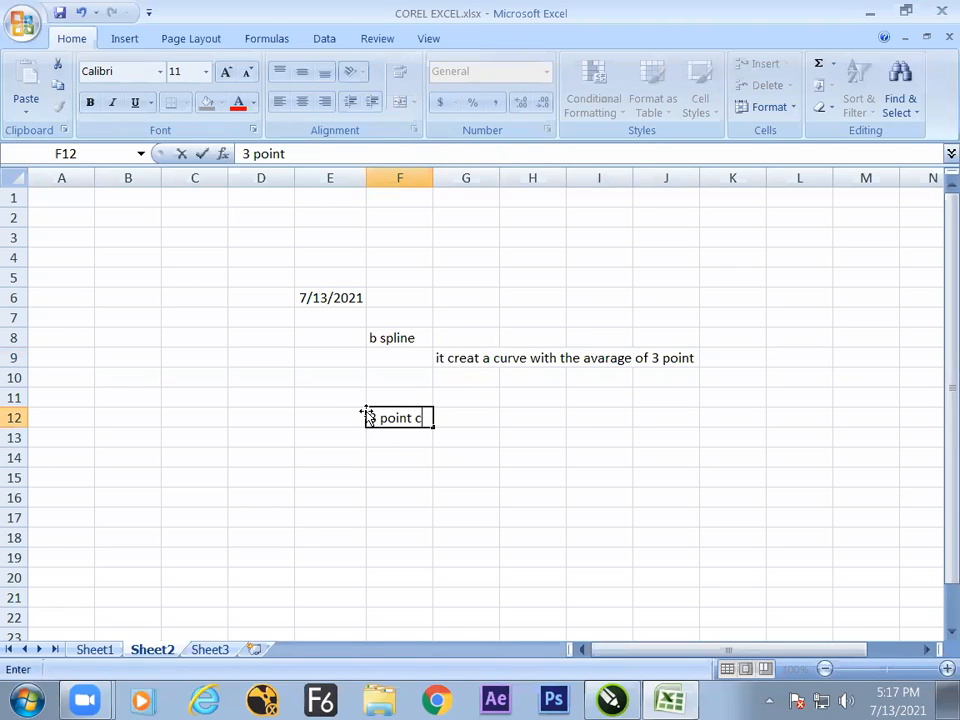
left_click(414, 339)
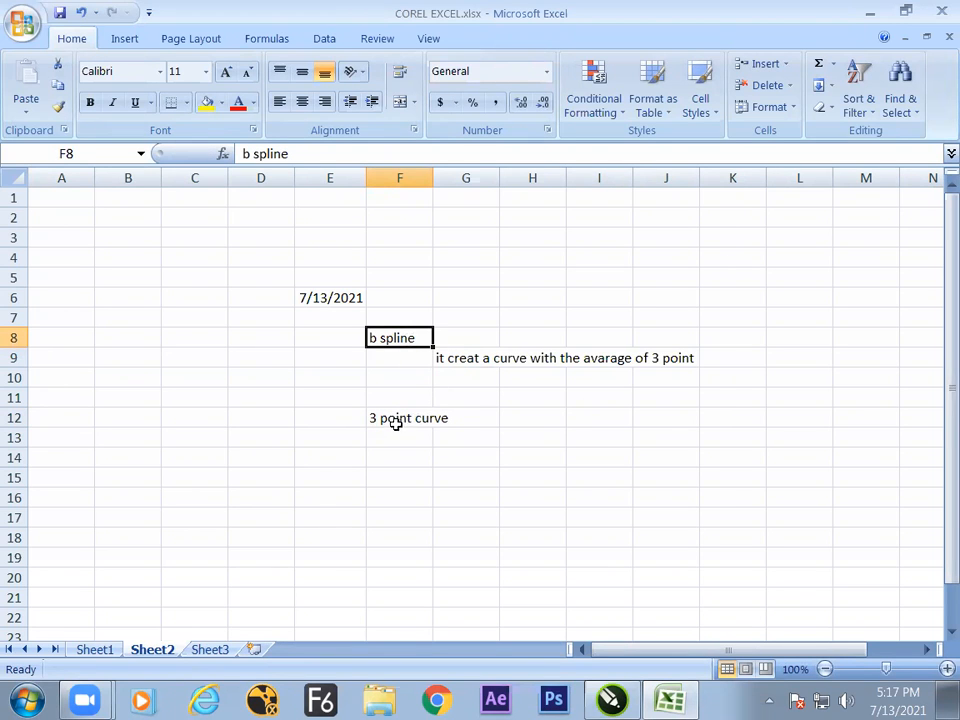
Enter "method of woking" in cell G14, beneath the 3 point curve heading.
left_click(462, 444)
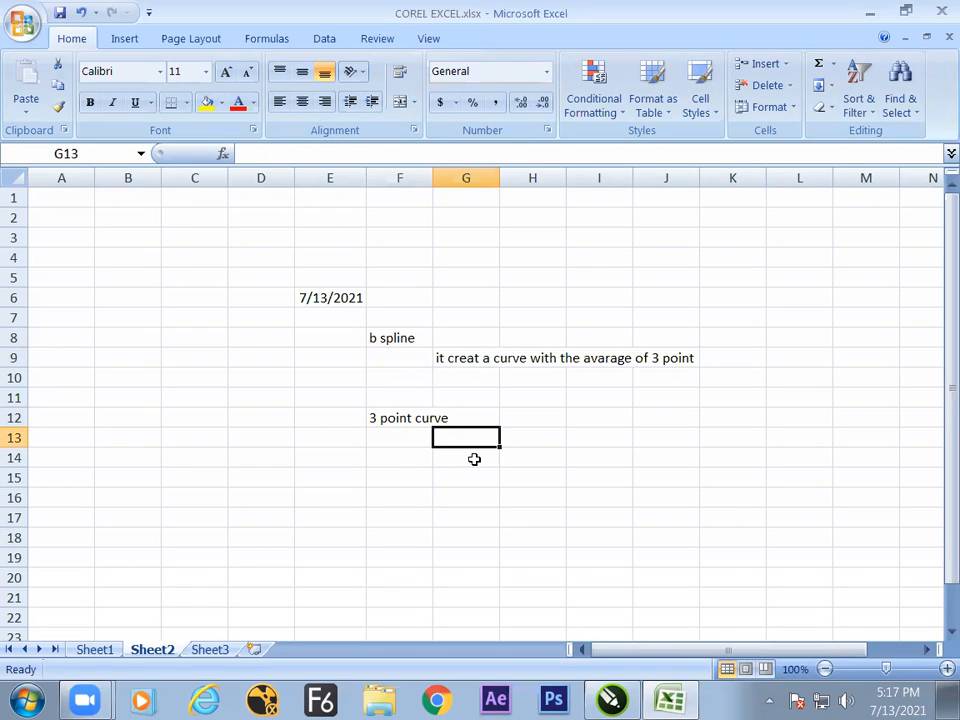
left_click(470, 455)
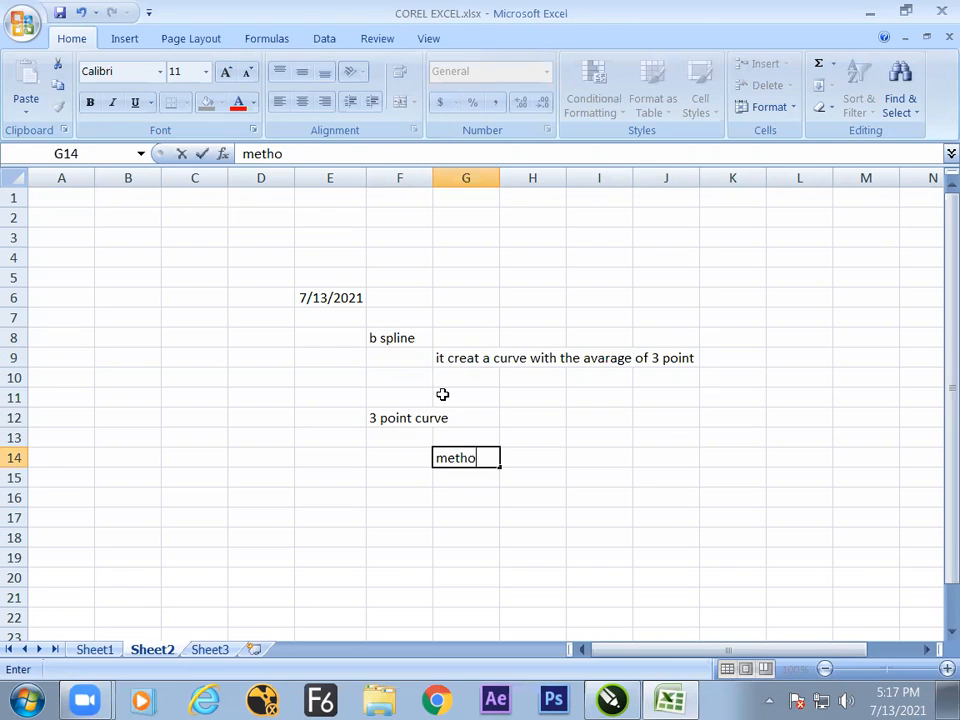
type("woking")
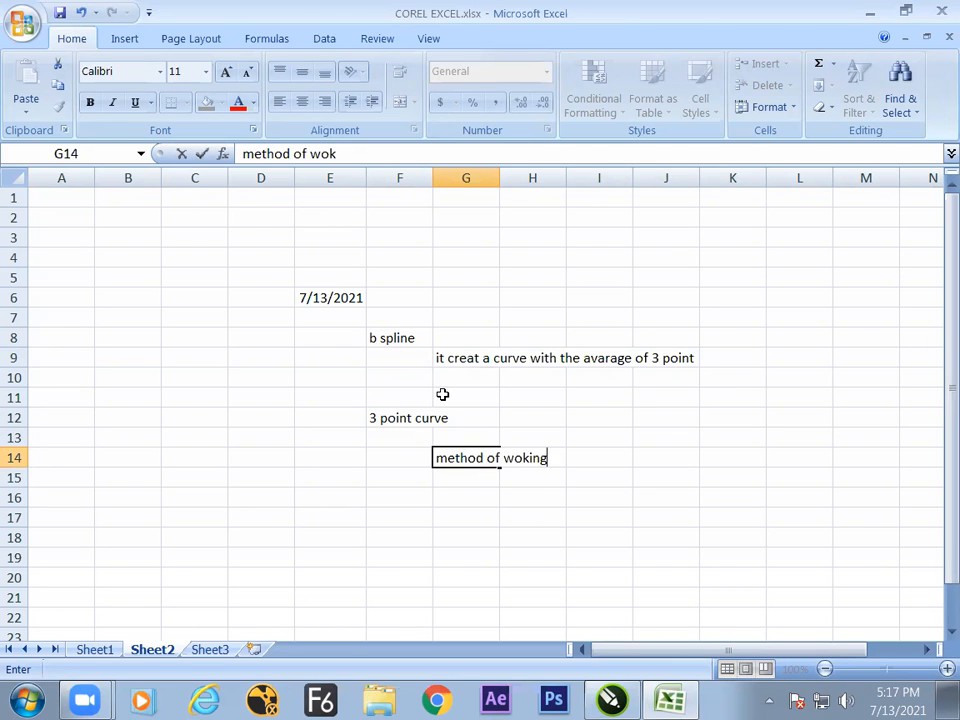
Enter the note "click----drag---move and click" in cell I15.
left_click(568, 478)
type("c")
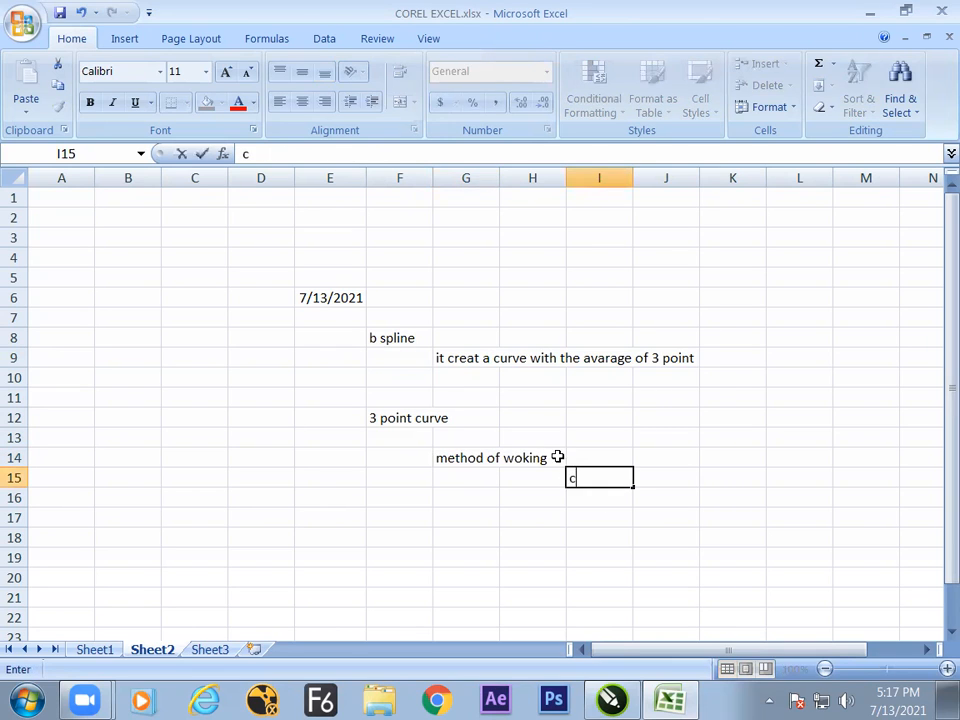
type("lick----drag")
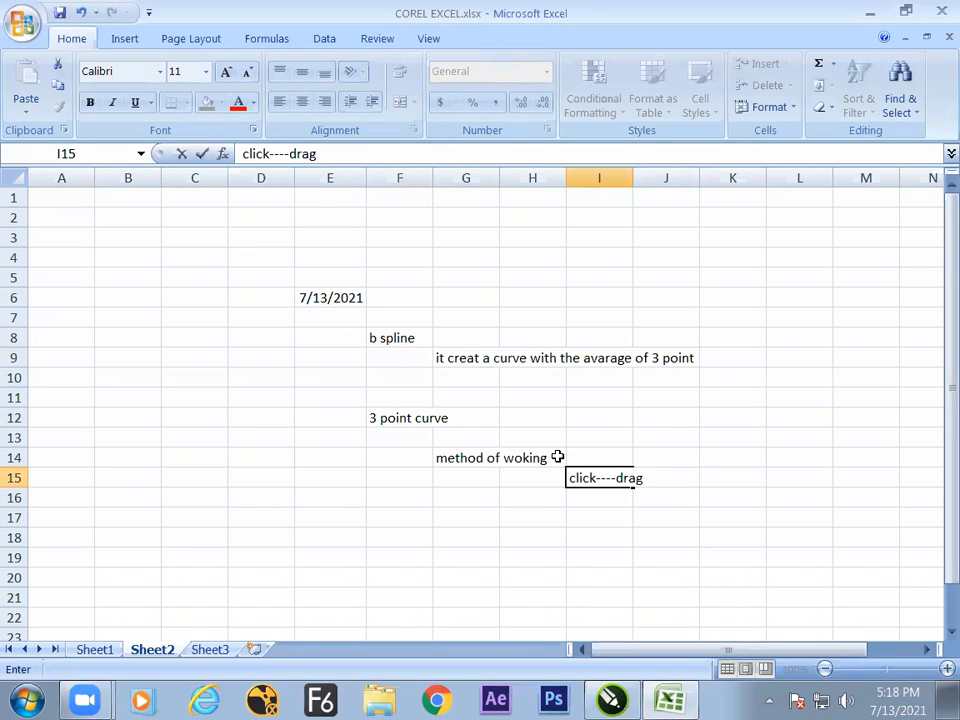
type("---move")
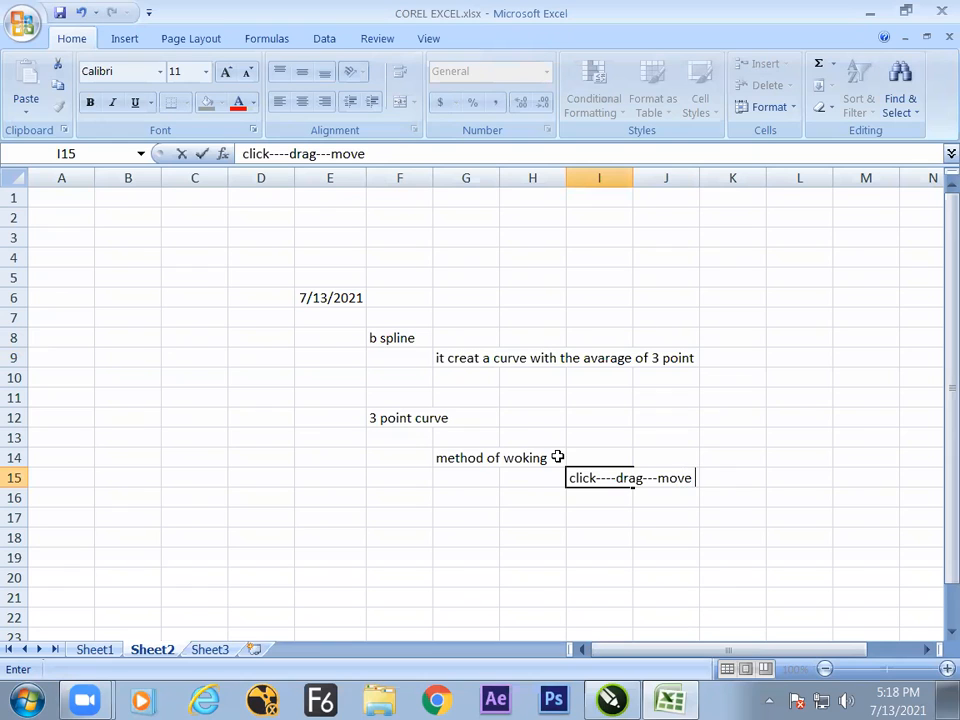
type(" and click")
left_click(648, 516)
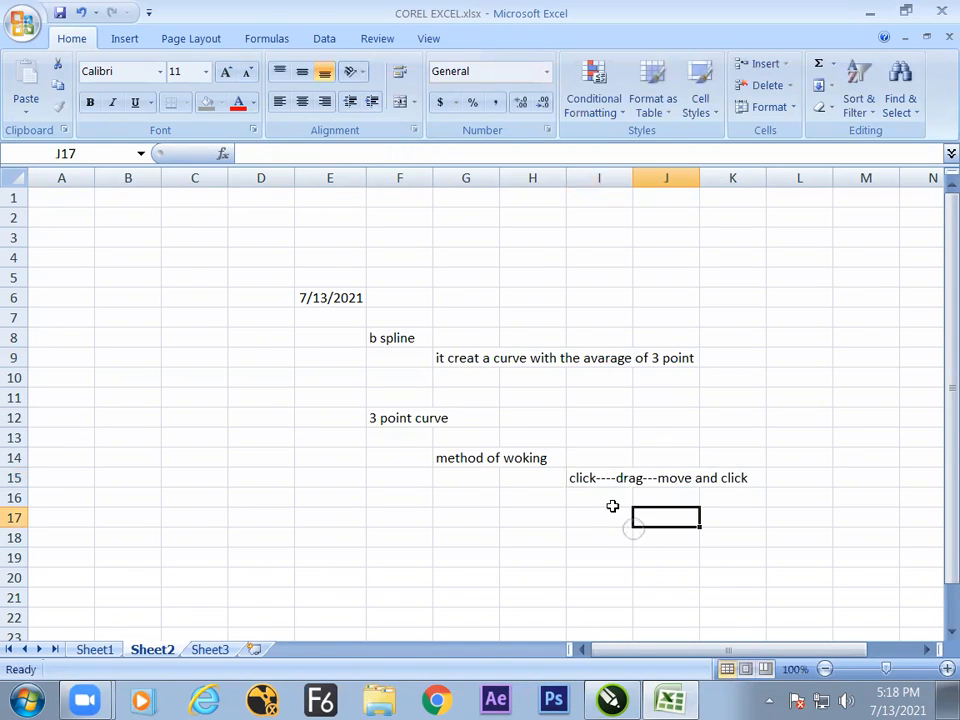
left_click(590, 482)
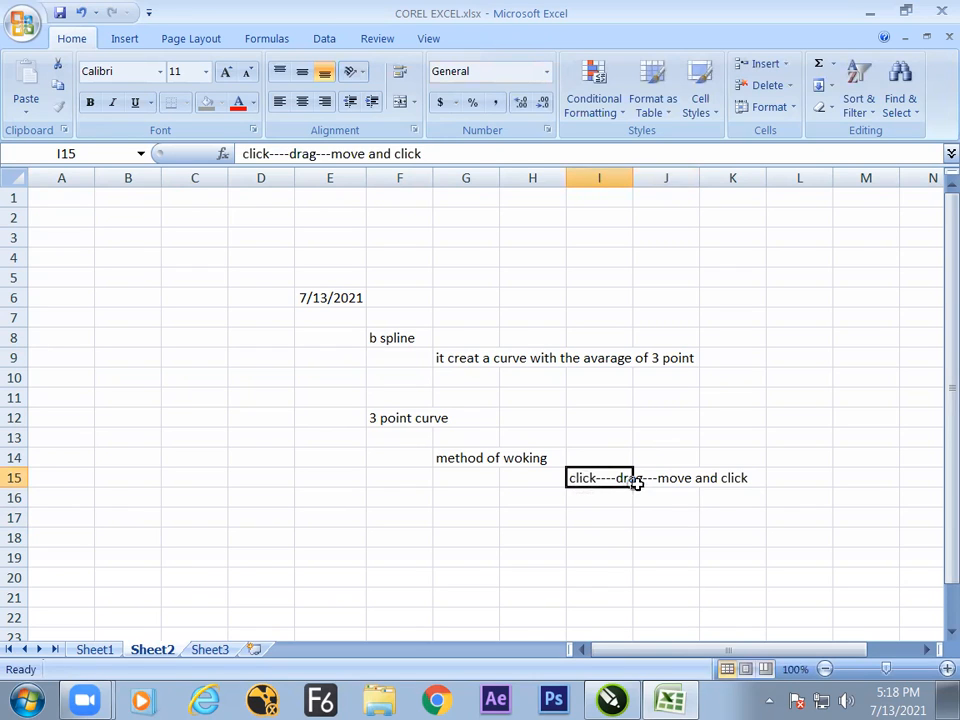
left_click(666, 500)
left_click(588, 497)
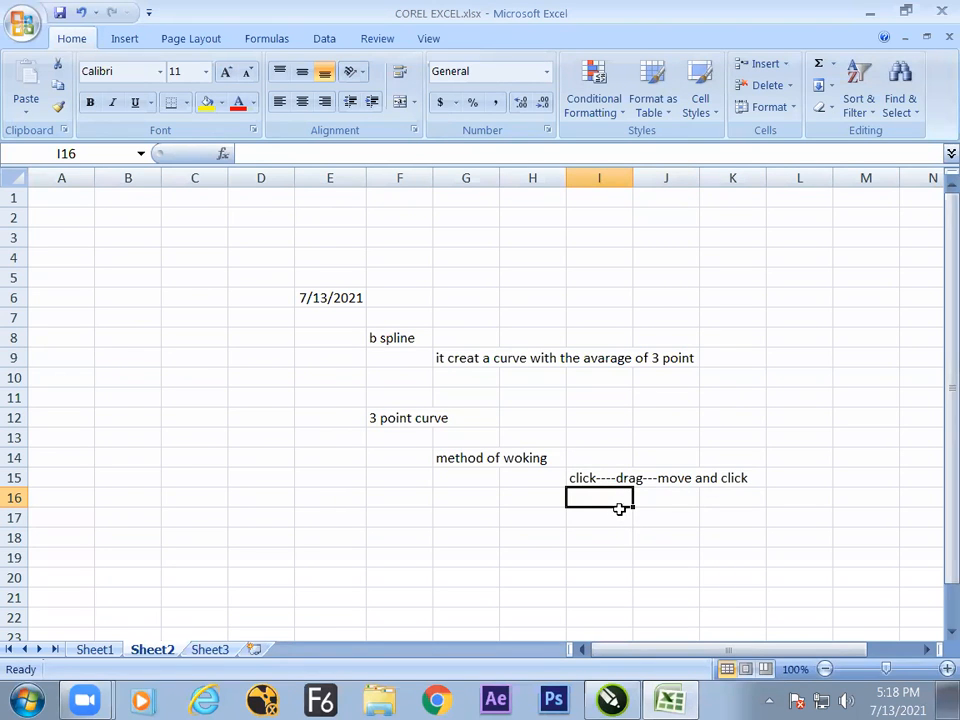
left_click(382, 426)
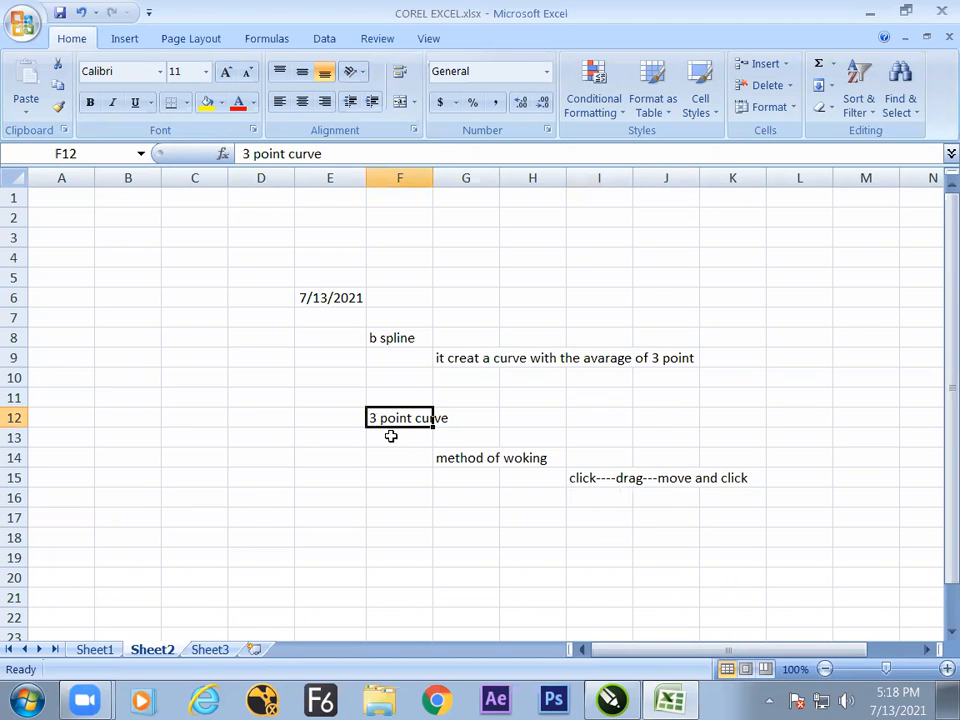
Switch to CorelDRAW, draw a downward-bowing 3-point curve about 5.28 by 2.09 inches outside the page beside the face, and add a second page.
key("alt+Tab")
left_click_drag(156, 273, 311, 279)
left_click(246, 373)
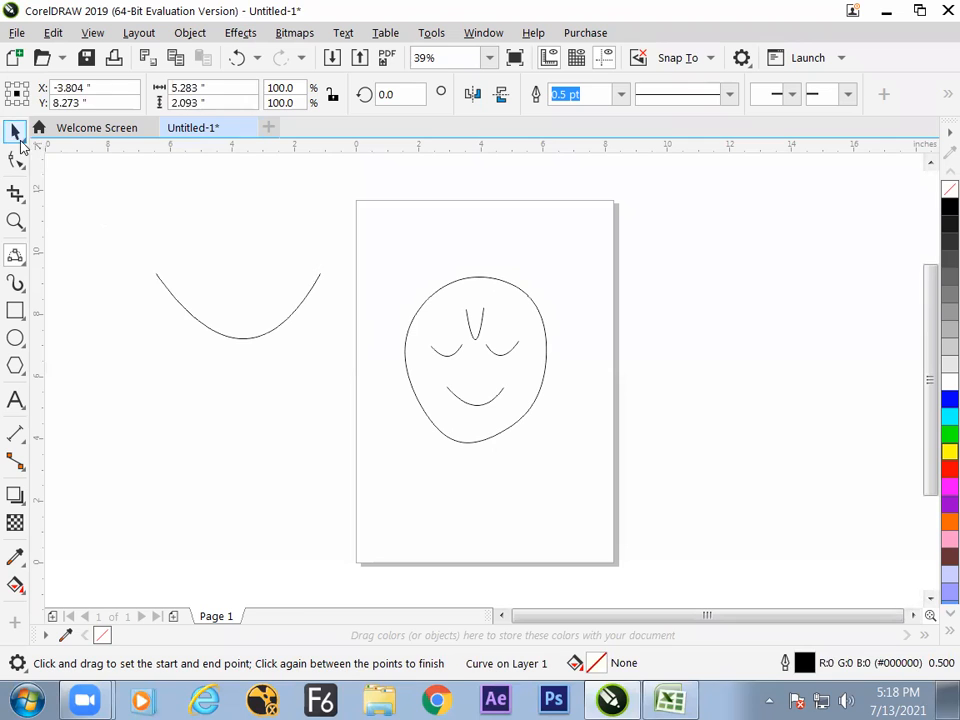
left_click(15, 131)
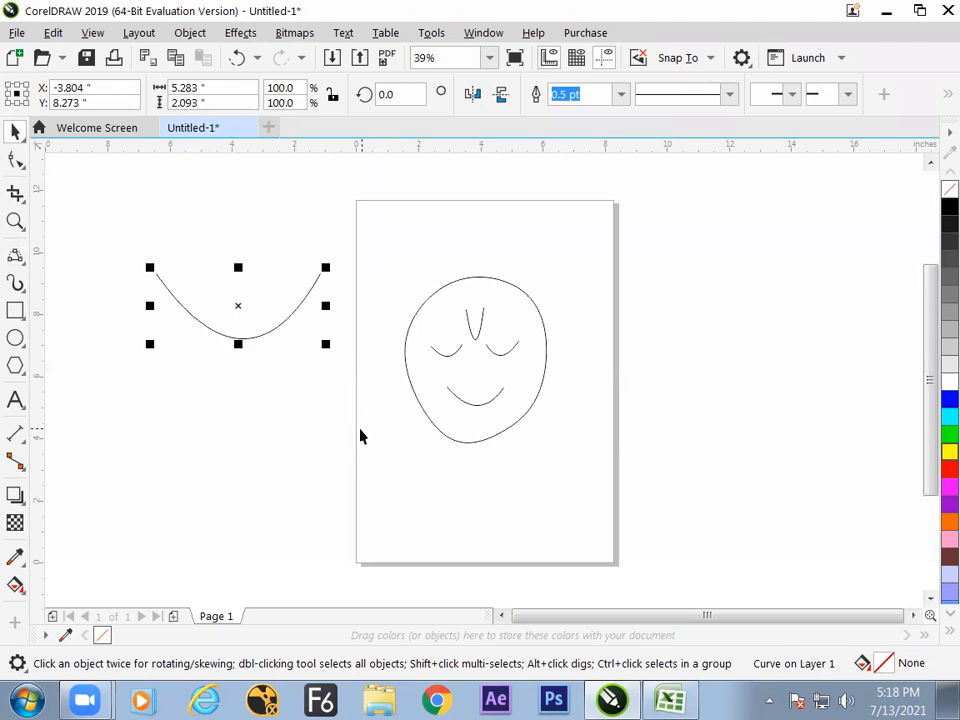
left_click(310, 513)
key("Page_Down")
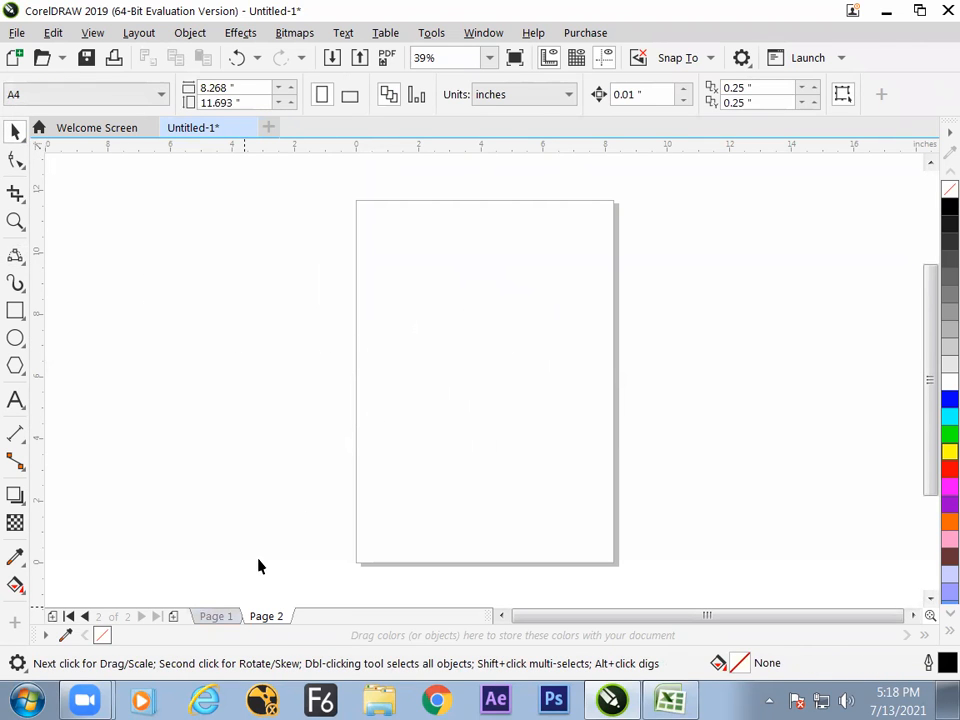
Draw two 3-point curves sharing the same endpoints as a slanted crescent about 5.47 inches tall on Page 2, and delete them.
left_click(15, 255)
left_click_drag(505, 244, 457, 412)
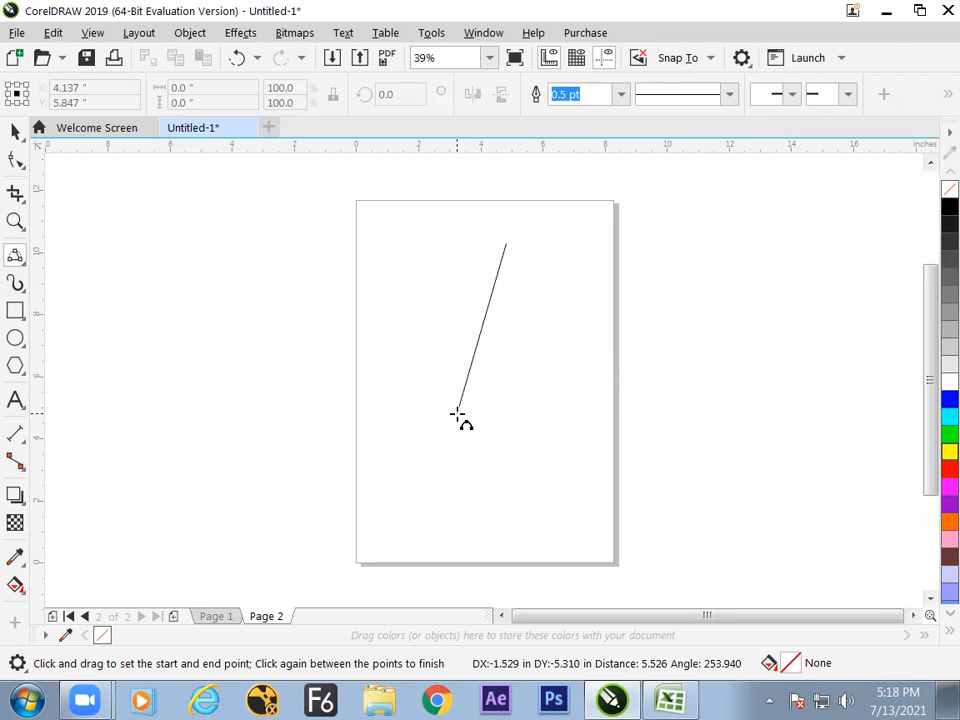
left_click(502, 333)
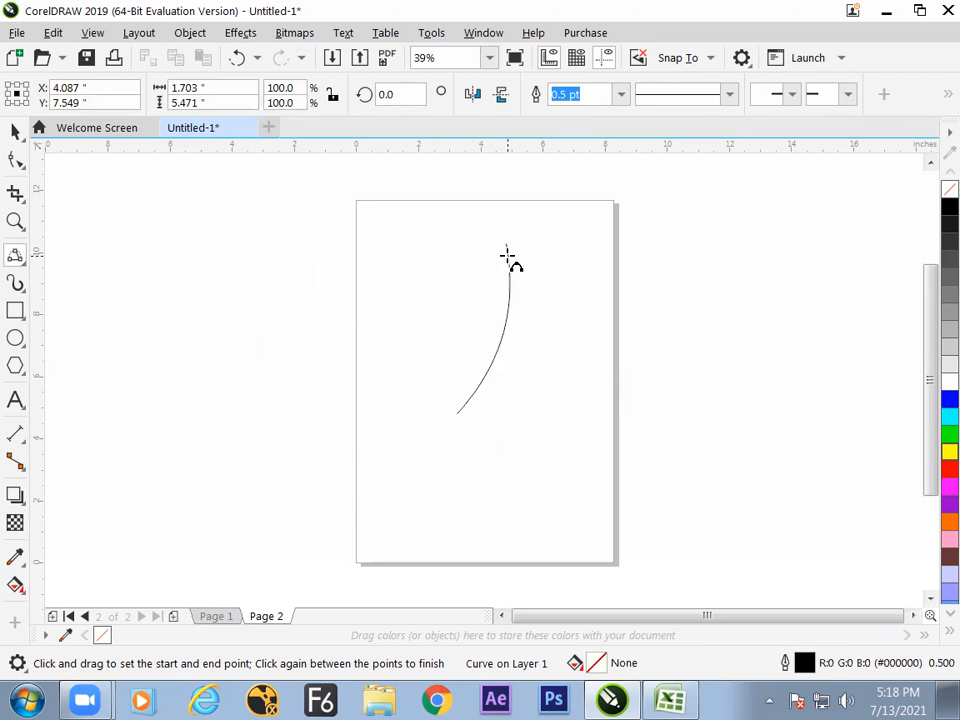
left_click_drag(507, 246, 457, 413)
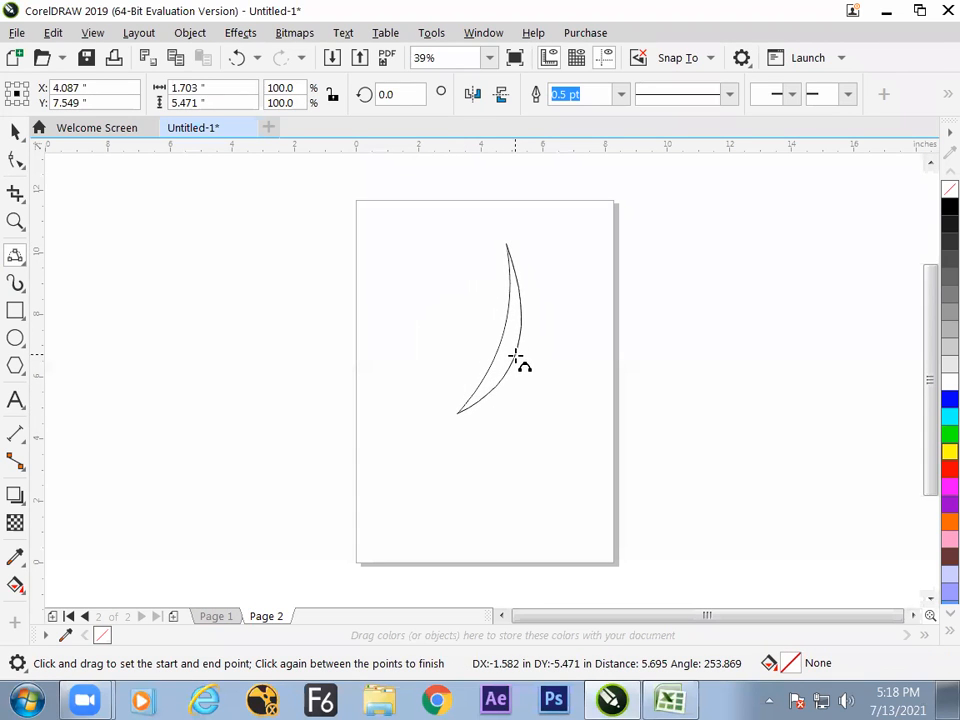
left_click(491, 428)
key("Delete")
Draw two 3-point curves from a shared top point as a horn about 1.74 by 4.8 inches, and move it toward the page's right side.
left_click_drag(482, 252, 446, 396)
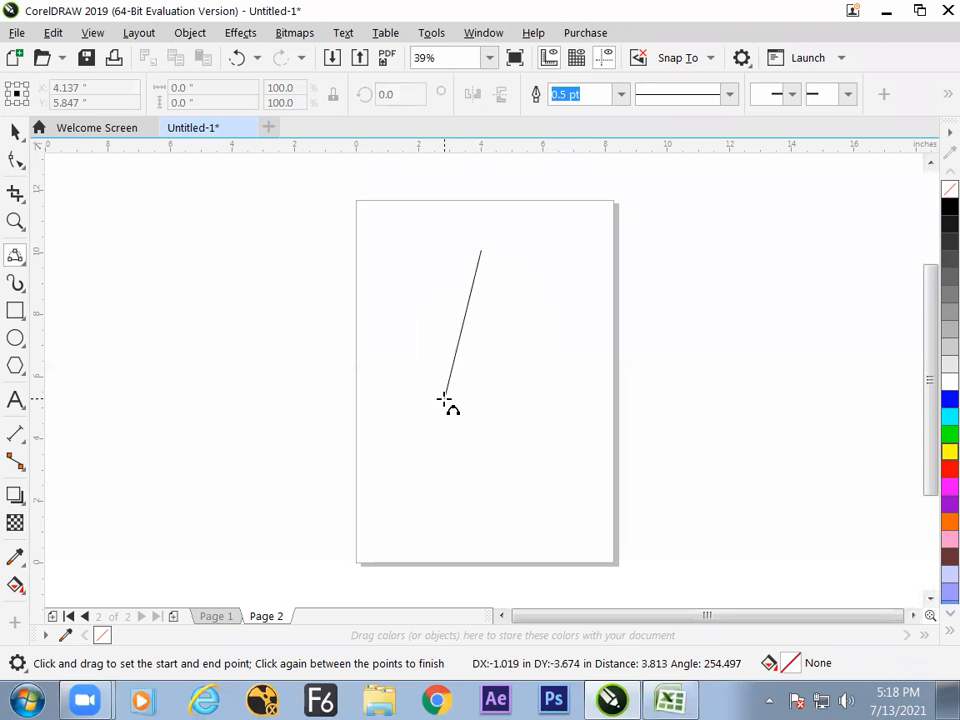
left_click(478, 356)
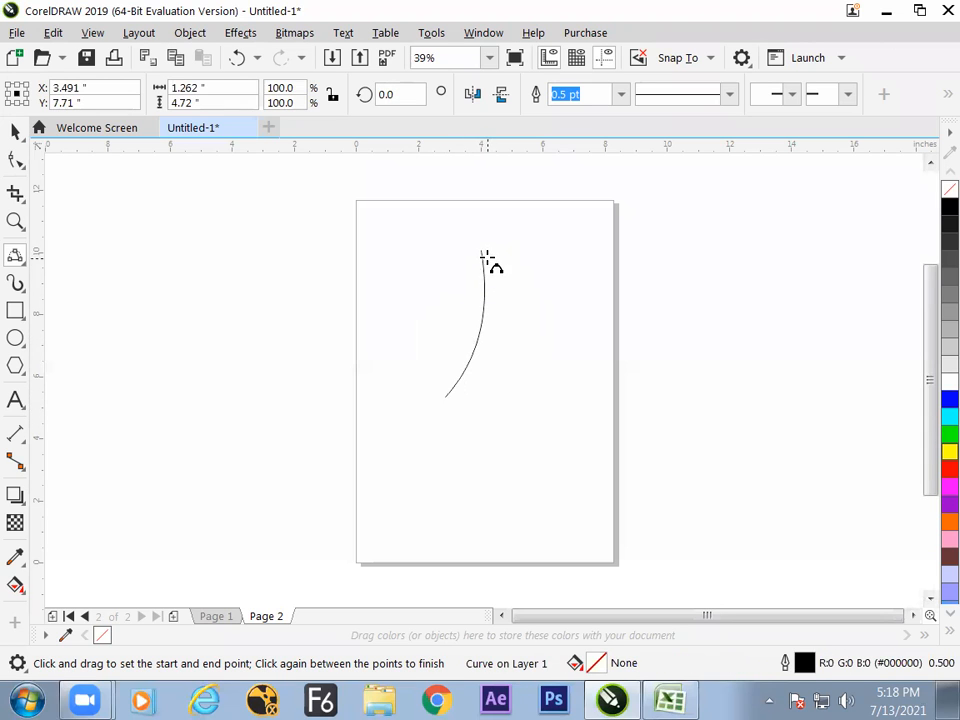
left_click_drag(482, 252, 477, 400)
left_click(499, 321)
left_click(15, 131)
left_click_drag(482, 384, 532, 393)
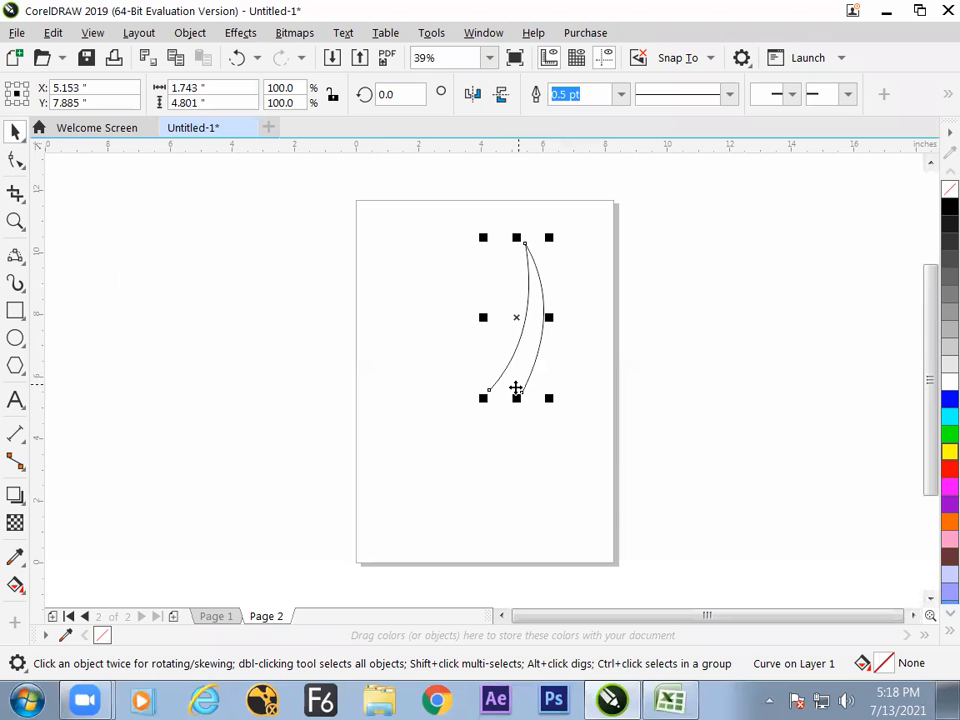
left_click_drag(517, 366, 538, 367)
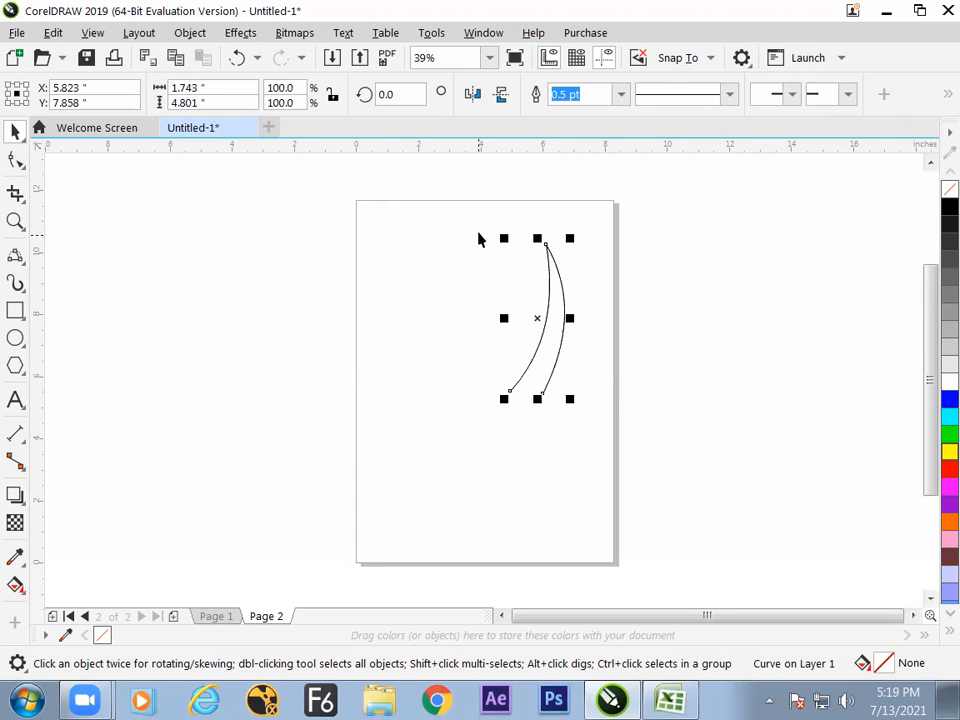
Mirror a copy of the horn horizontally about its left edge and move the copy farther left, leaving a gap between the horns.
left_click(9, 94)
left_click(472, 94)
left_click(437, 339)
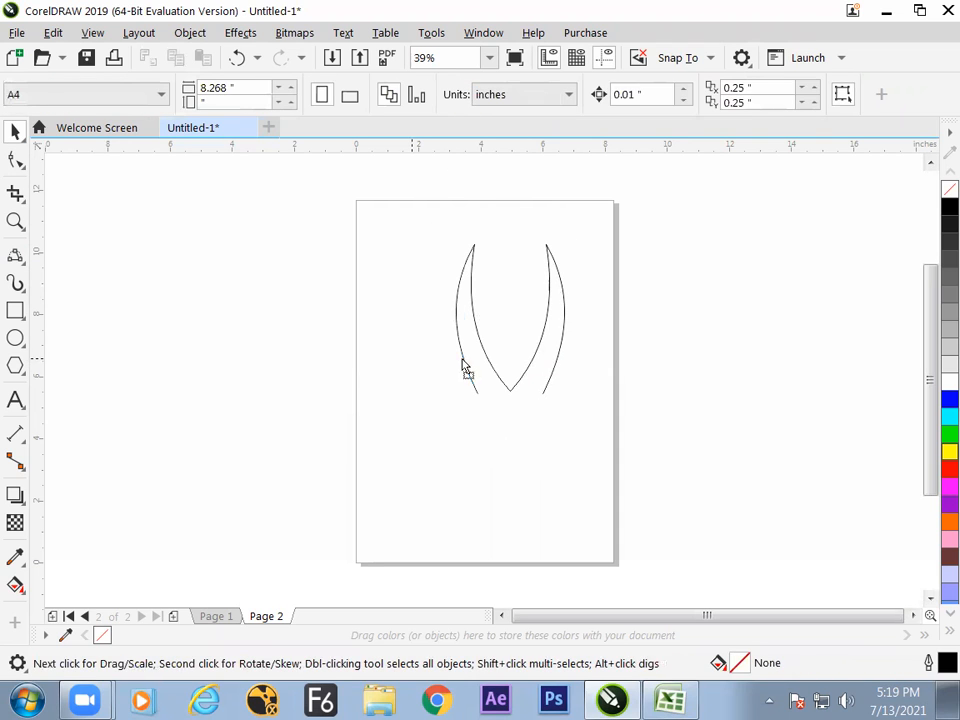
left_click_drag(465, 368, 424, 375)
left_click(428, 480)
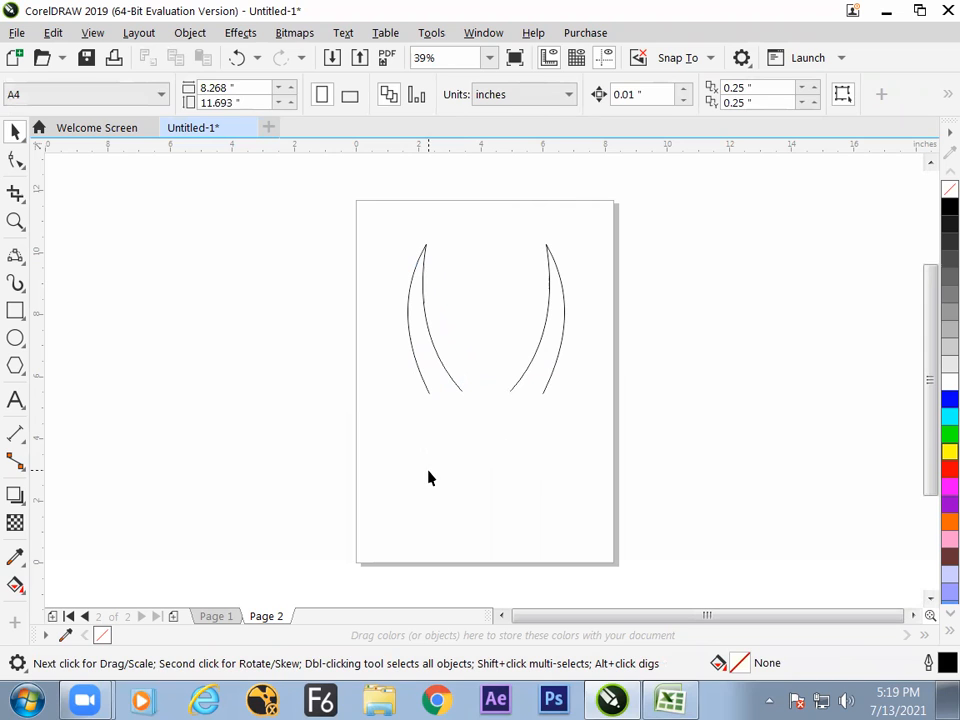
Draw a 3-point curve bulging outward from the left horn's outer base to the chin, spanning about 4.46 inches, as the left cheek.
left_click(427, 394)
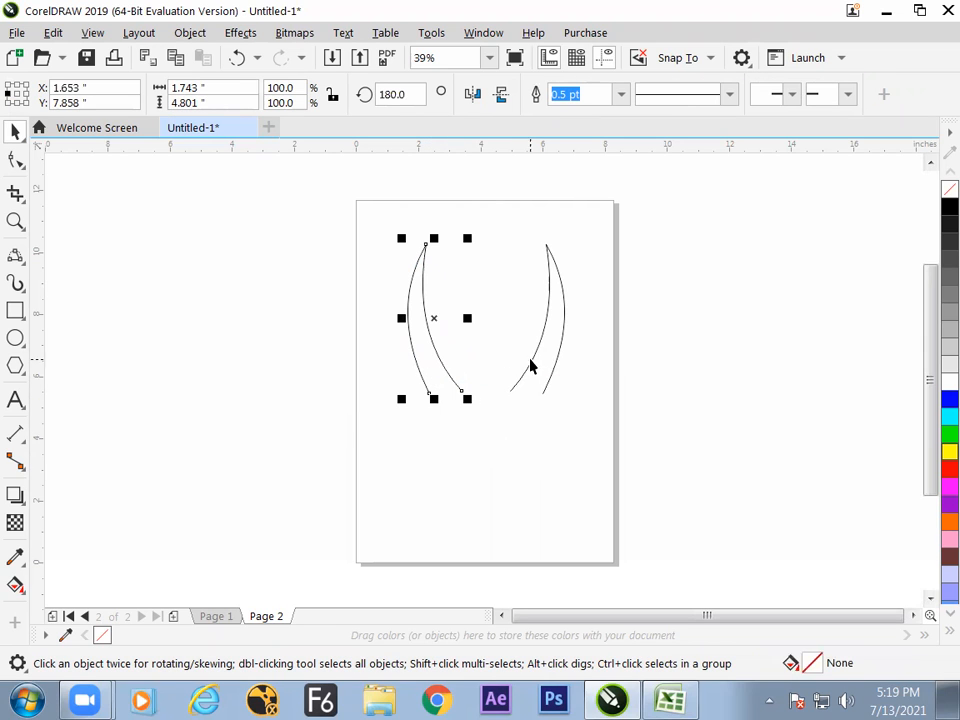
left_click(15, 255)
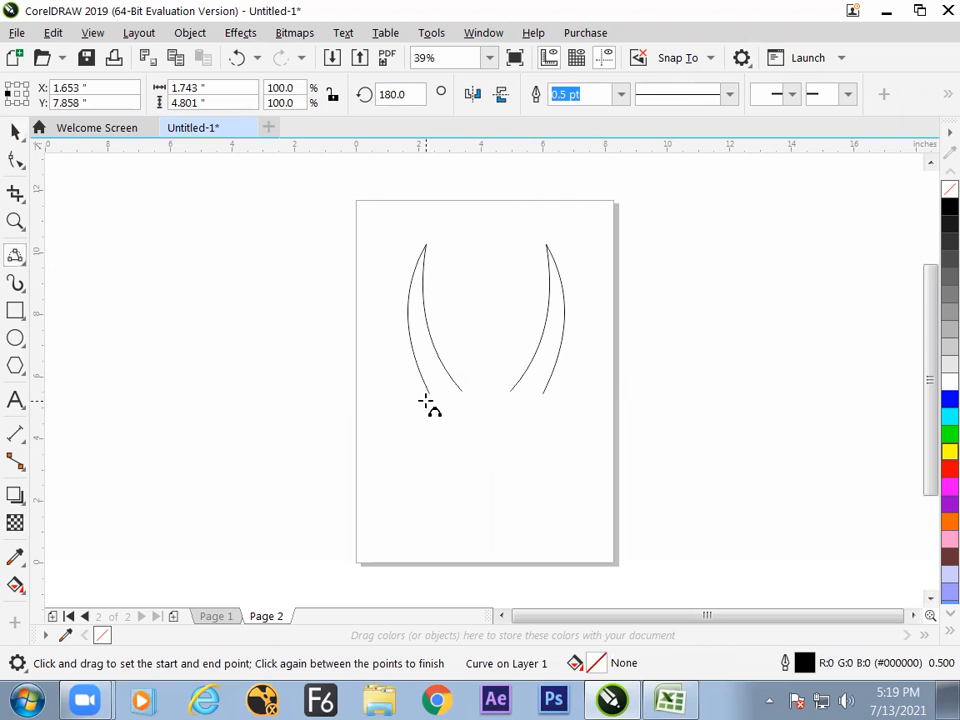
left_click_drag(427, 394, 483, 522)
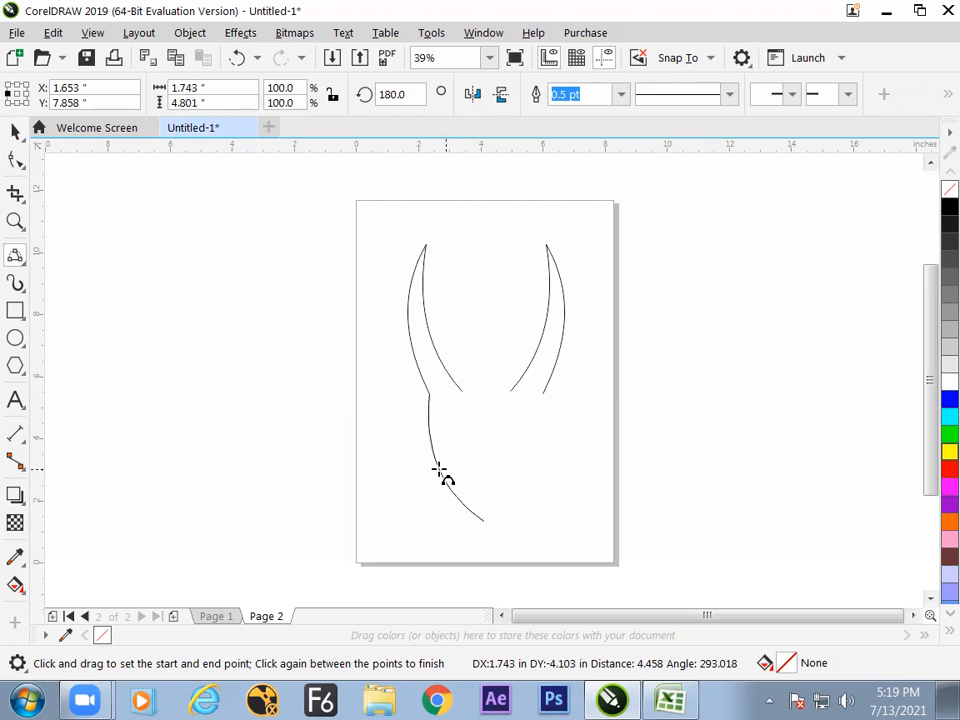
left_click(455, 494)
left_click_drag(545, 393, 525, 497)
key("Escape")
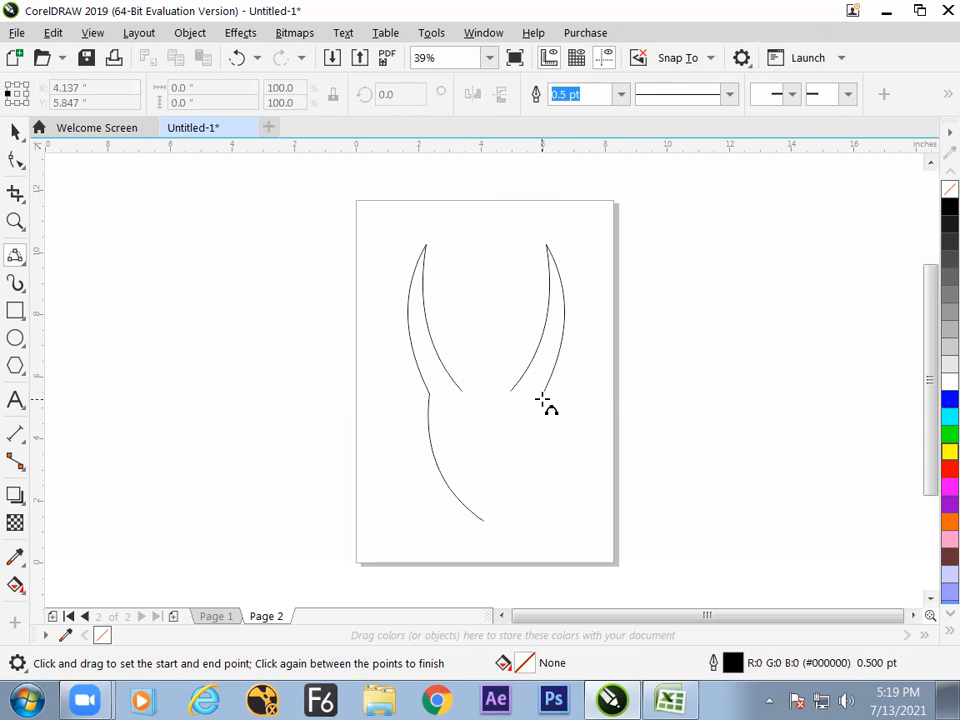
left_click_drag(542, 391, 540, 455)
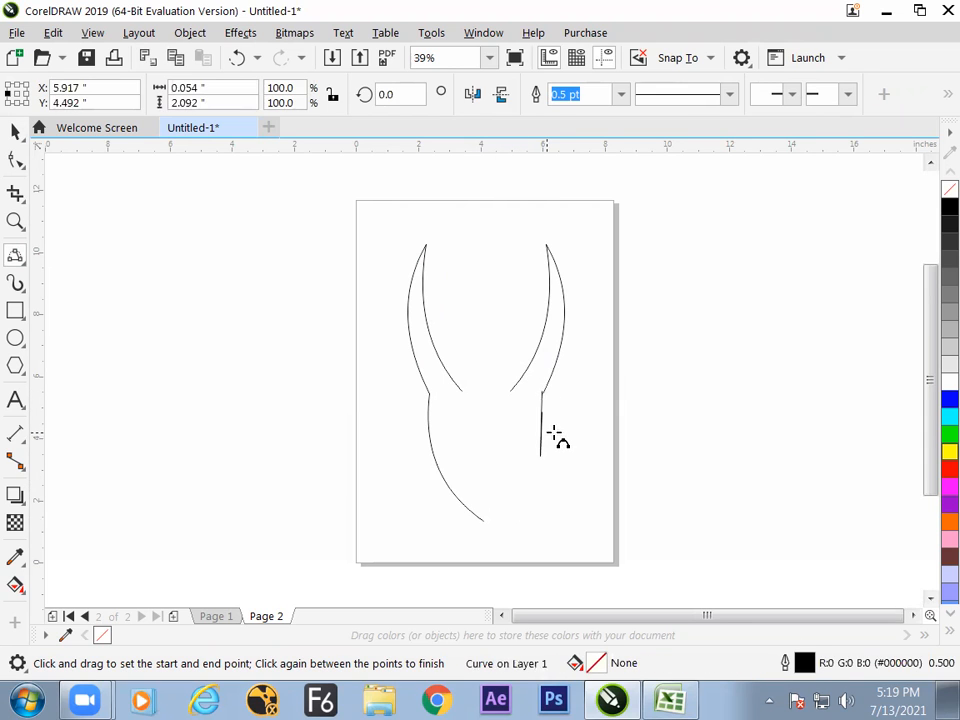
key("Escape")
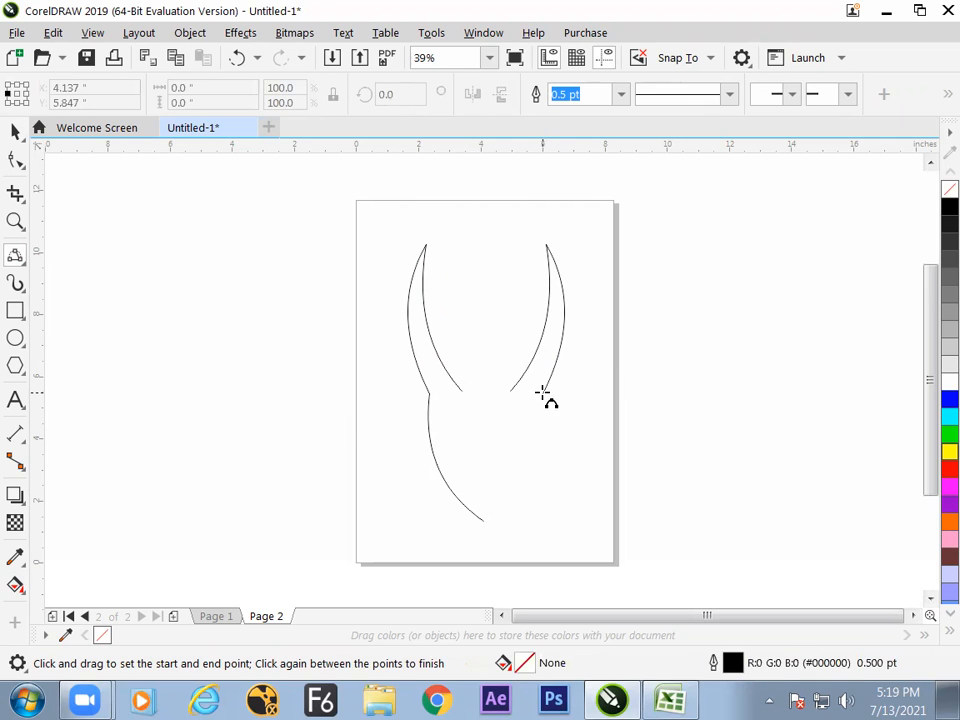
key("Escape")
Draw the right cheek as a 3-point curve spanning about 4.06 inches from the right horn's outer base, and a rounded chin about 1.19 inches wide.
left_click_drag(542, 395, 521, 516)
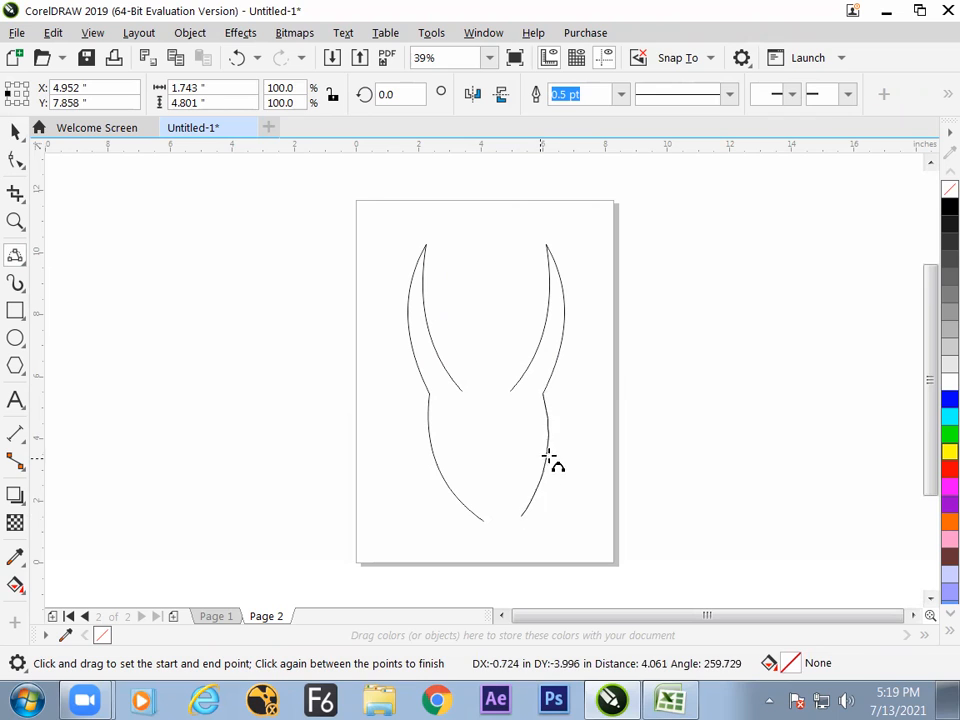
left_click(549, 453)
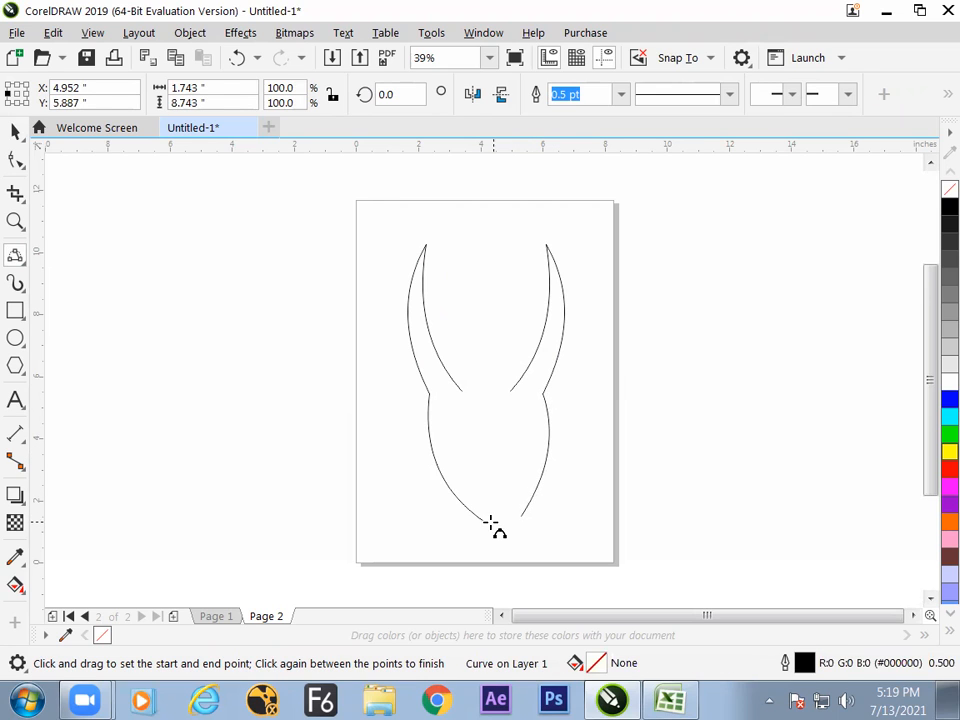
left_click_drag(484, 520, 521, 517)
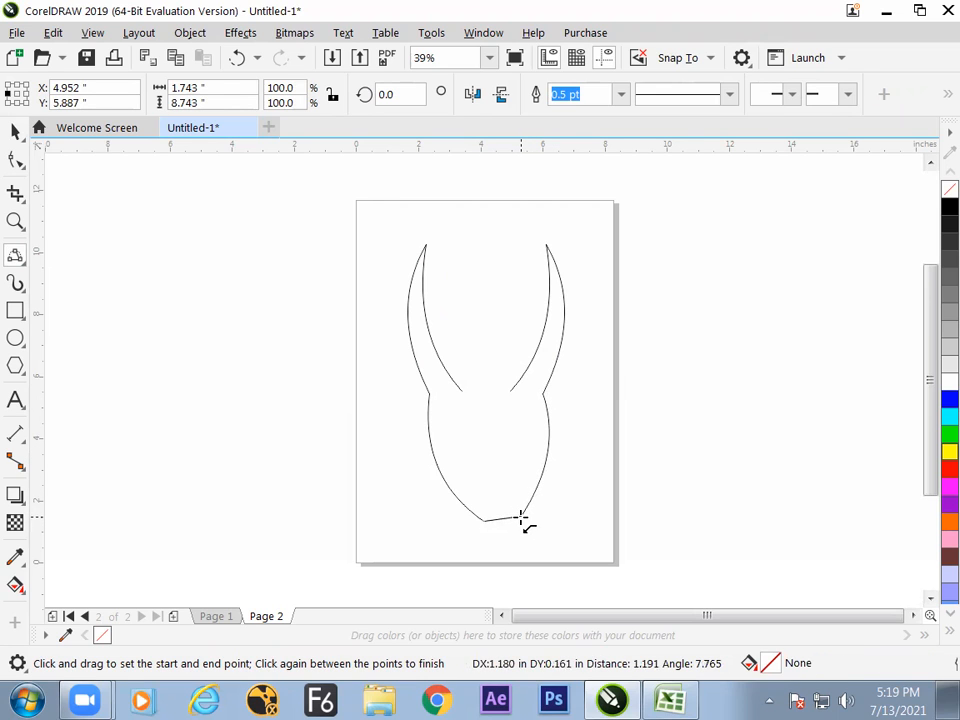
left_click(505, 531)
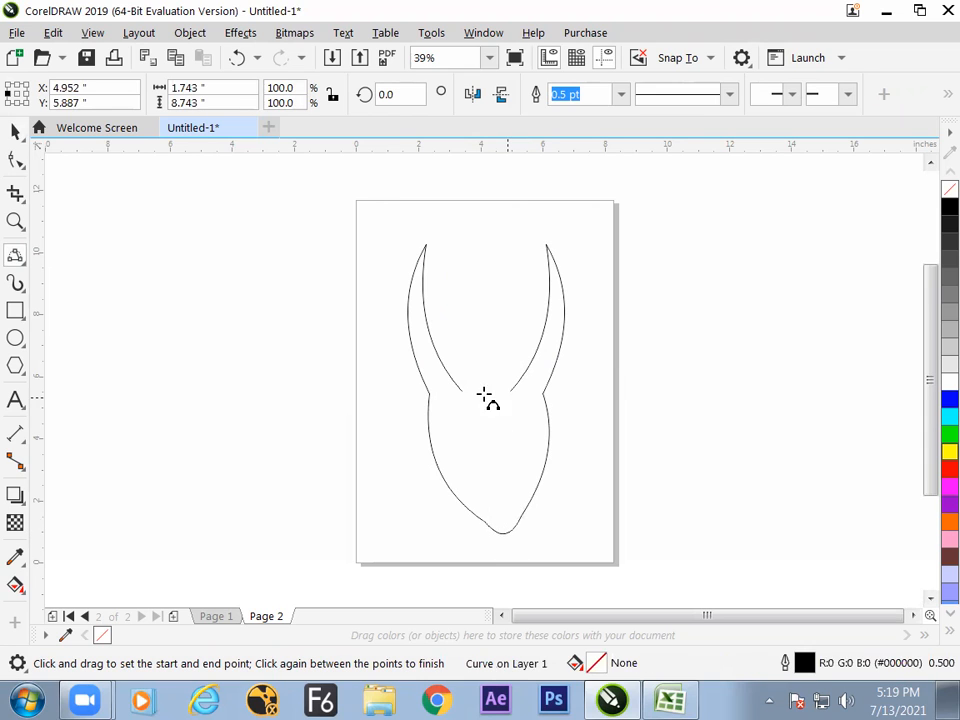
Draw a small 3-point arc from the left horn's inner end and narrow it to about 0.7 by 0.57 inches.
left_click_drag(462, 390, 493, 376)
left_click(473, 378)
left_click(510, 383)
key("ctrl+z")
key("space")
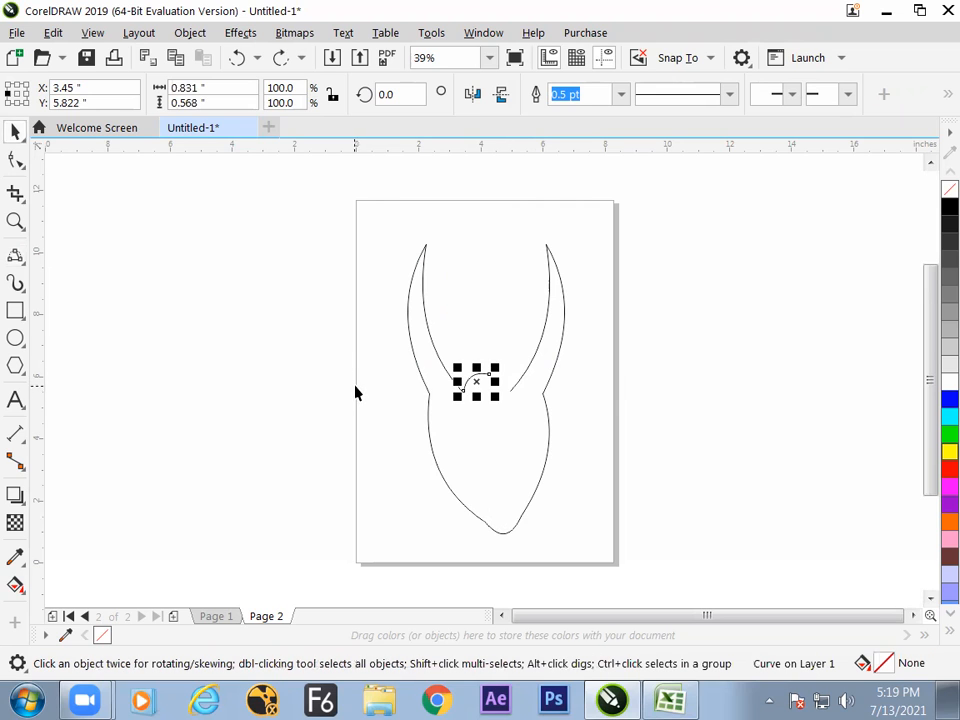
left_click(404, 423)
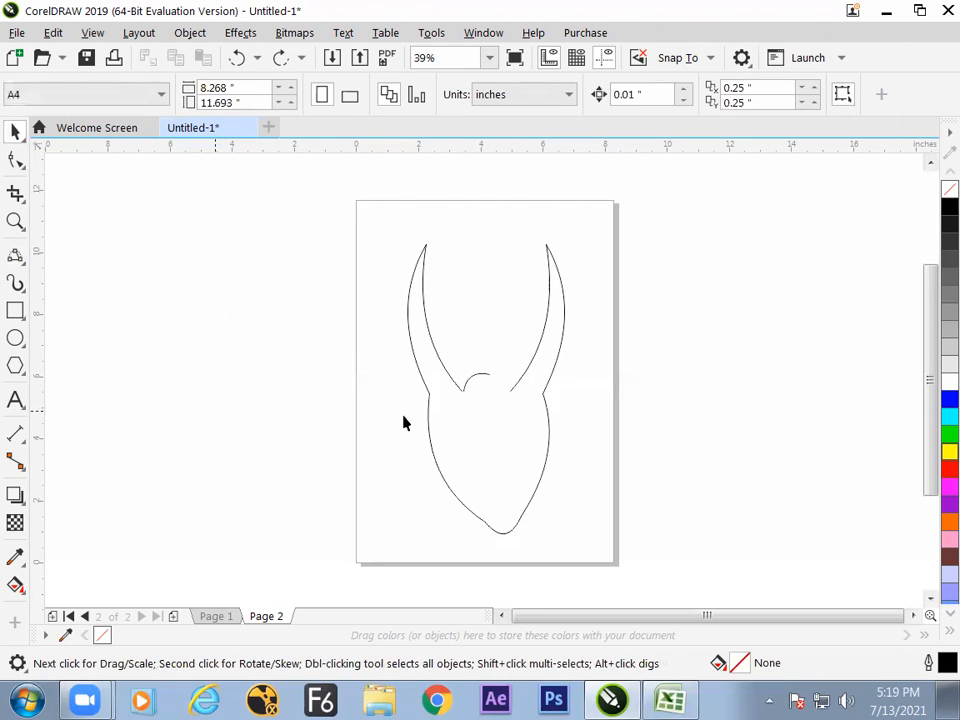
left_click(482, 382)
left_click_drag(495, 381, 490, 381)
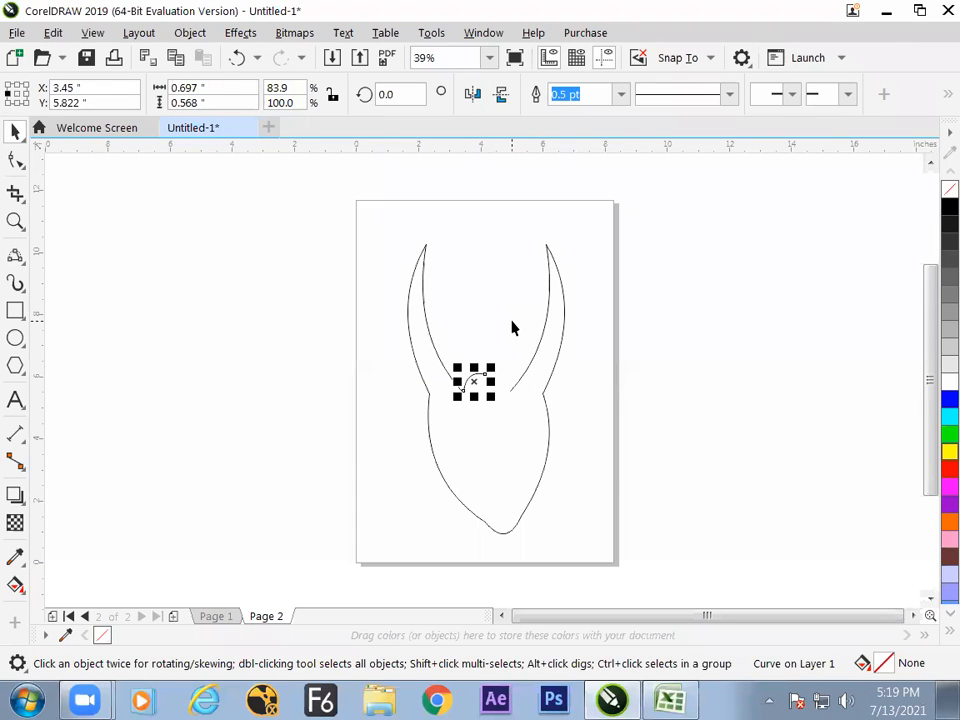
Mirror a copy of the small arc horizontally about its right edge to form the forehead between the horns.
left_click(26, 94)
key("KP_Add")
left_click(473, 97)
left_click(585, 405)
left_click(508, 396)
left_click(533, 393)
key("z")
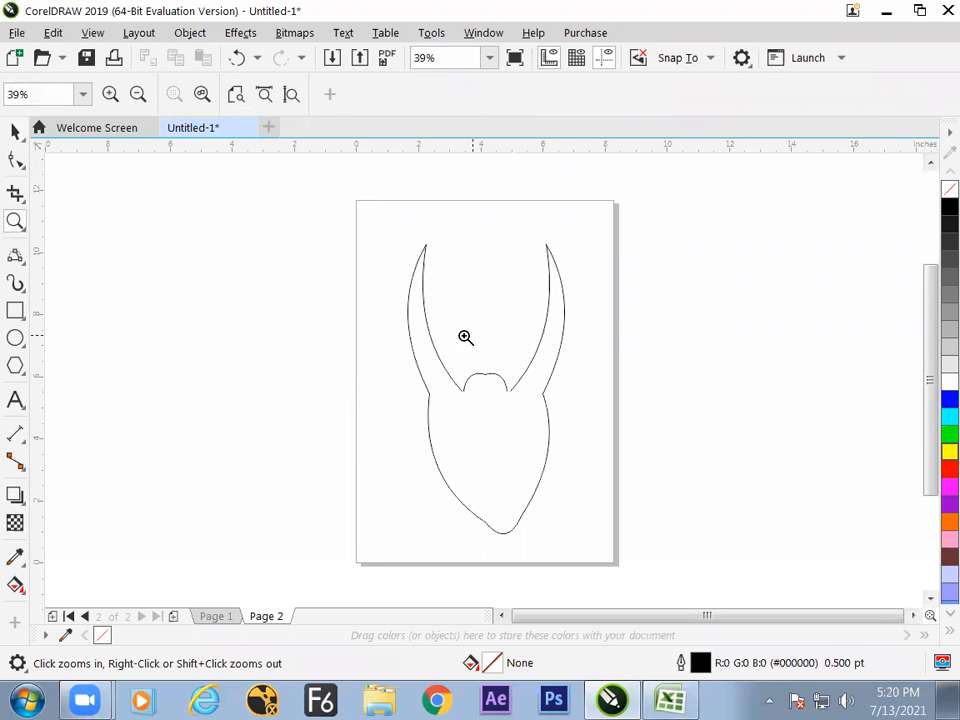
Scale the whole head drawing vertically to about 80.1 percent, and undo the trial move of its right half.
left_click(15, 132)
mouse_move(268, 214)
left_mouse_down()
mouse_move(566, 446)
mouse_move(605, 552)
left_mouse_up()
left_click_drag(485, 538, 509, 510)
left_click(595, 496)
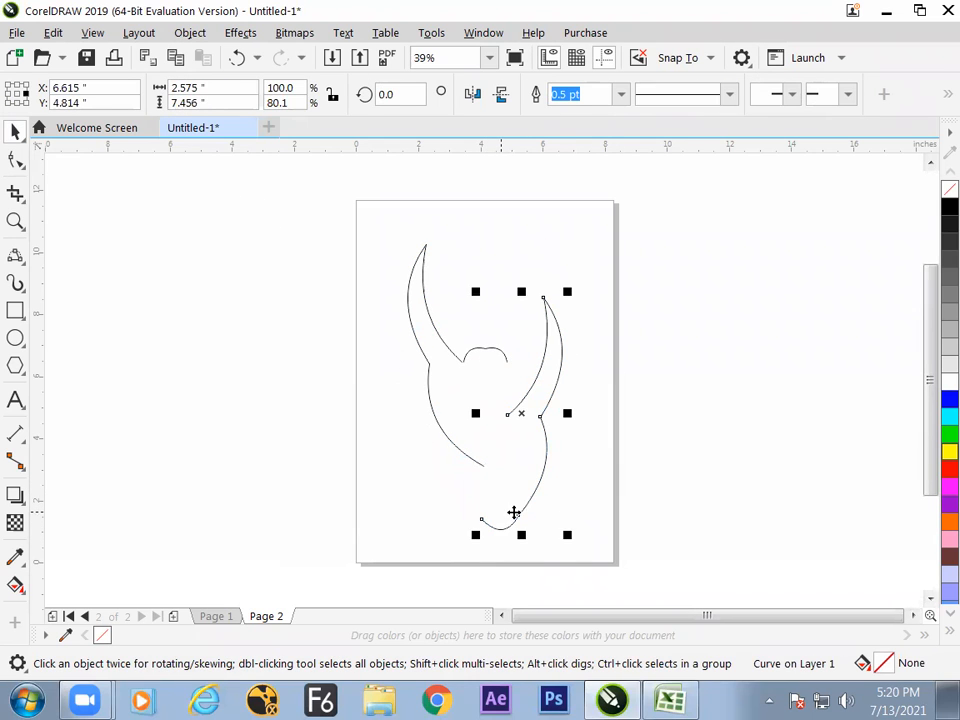
key("ctrl+z")
Delete the left horn with its cheek curve and both small forehead arcs, keeping only the right half of the head.
left_click_drag(468, 457, 427, 473)
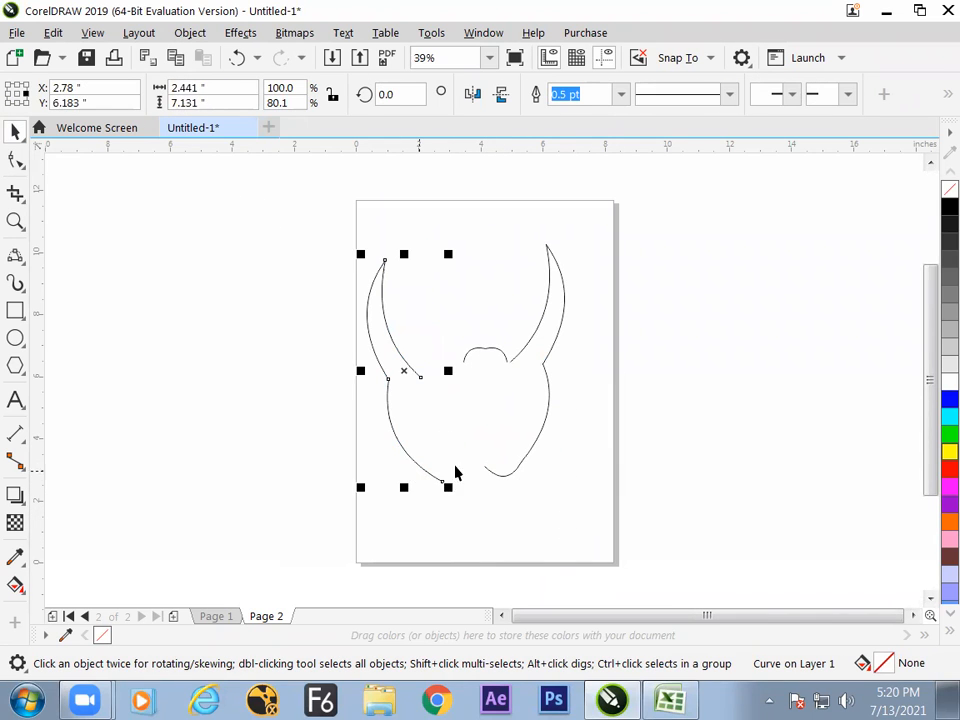
key("Delete")
left_click(480, 362)
key("Delete")
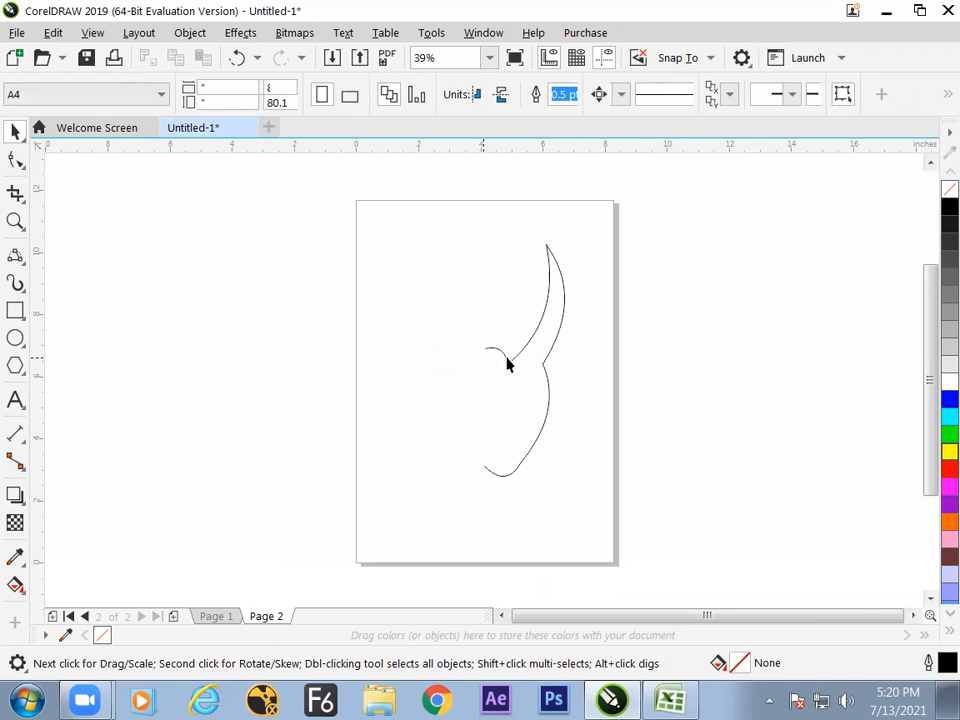
left_click(495, 354)
key("Delete")
Mirror the right half horizontally about its inner edge and mirror a duplicate back, forming a symmetrical horned head.
left_click(545, 370)
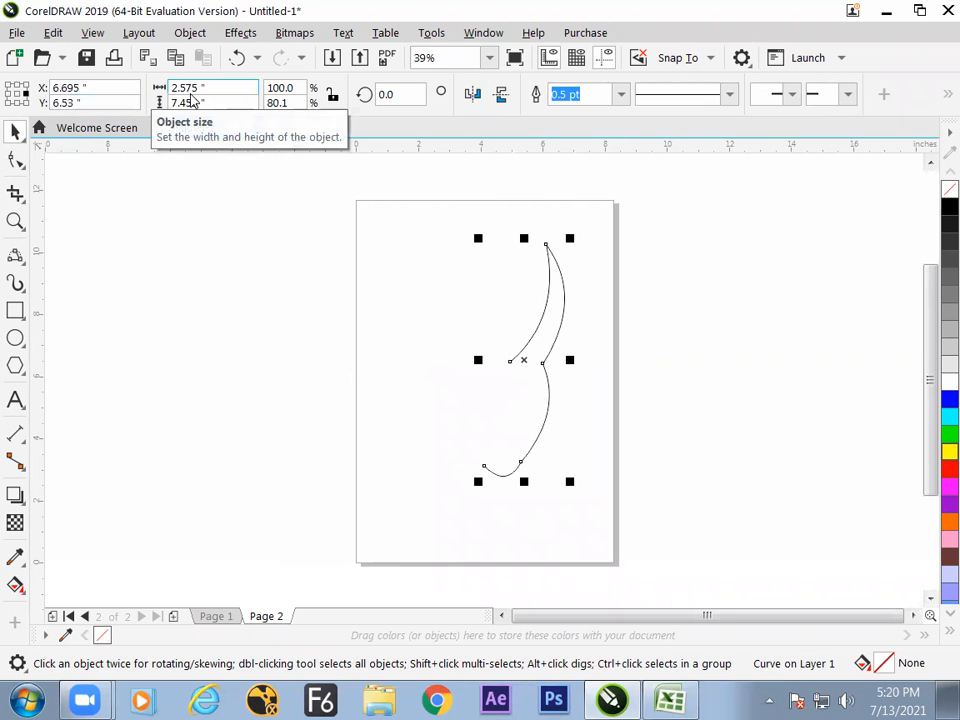
left_click(8, 96)
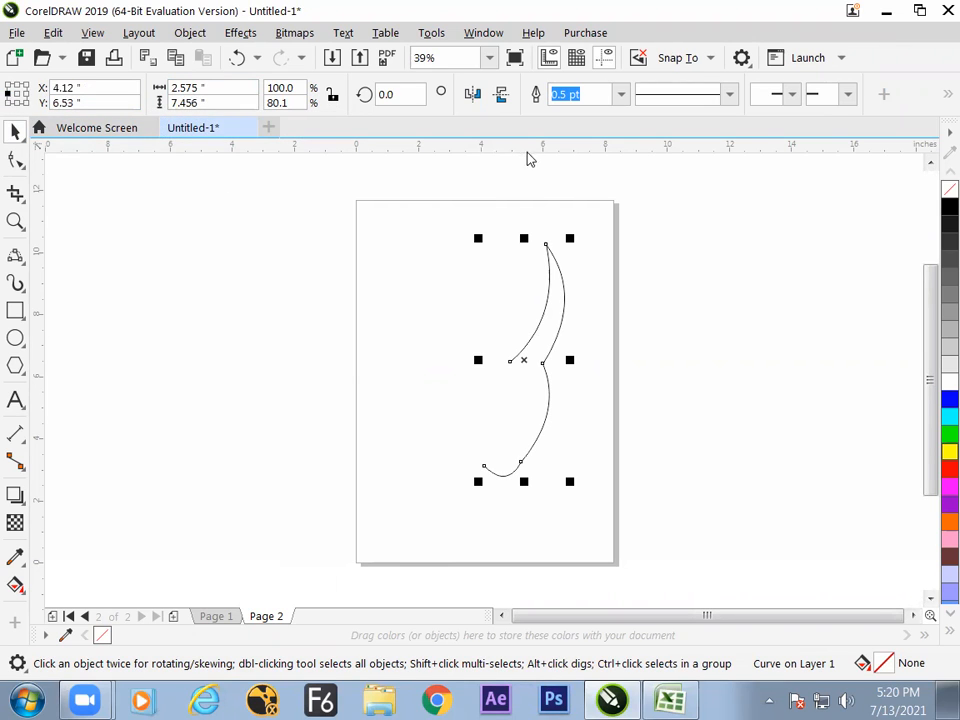
left_click(472, 96)
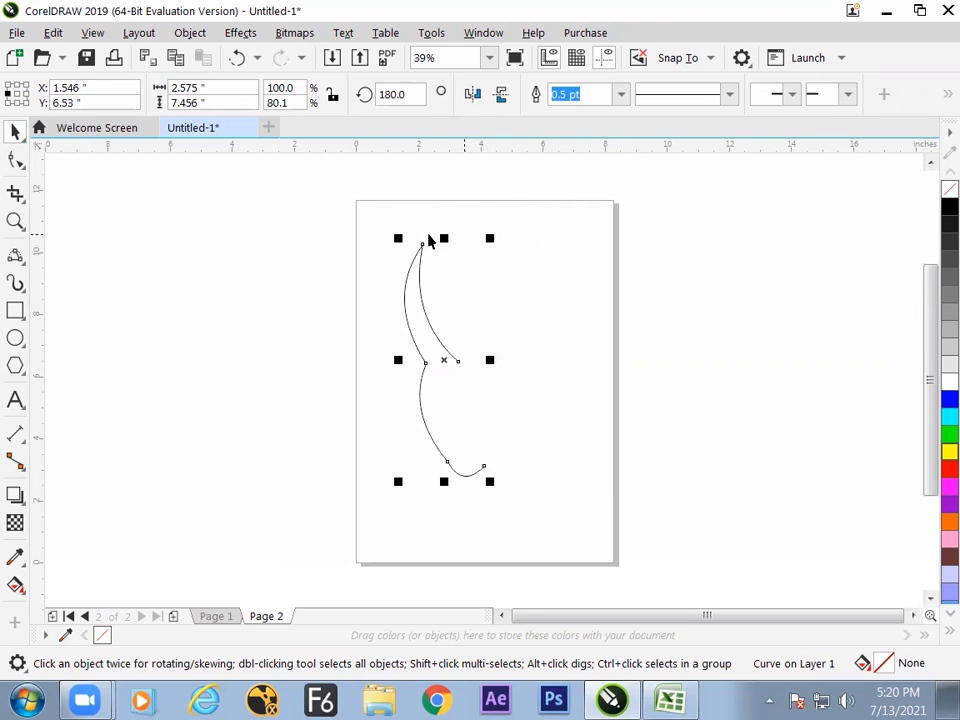
key("space")
key("space")
left_click(26, 96)
left_click(472, 95)
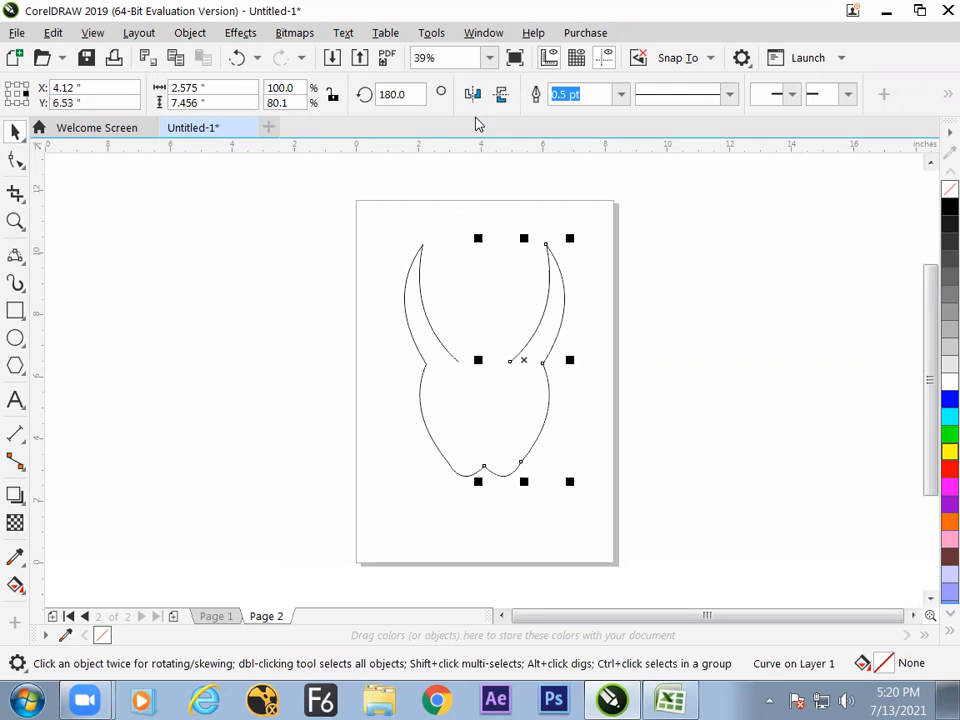
left_click(591, 252)
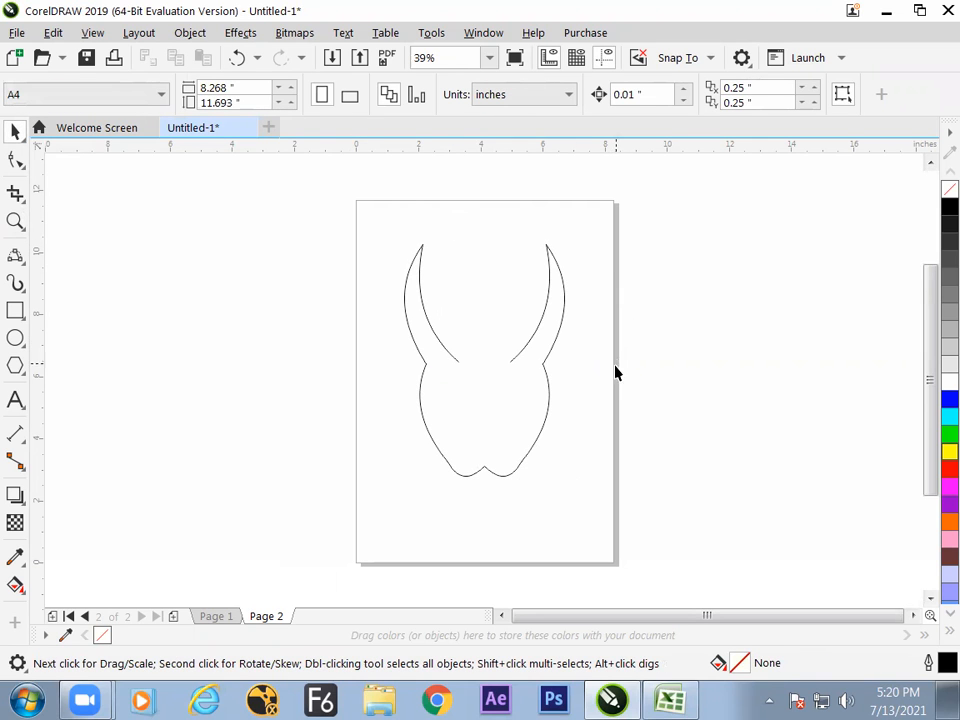
left_click(545, 396)
left_click(585, 390)
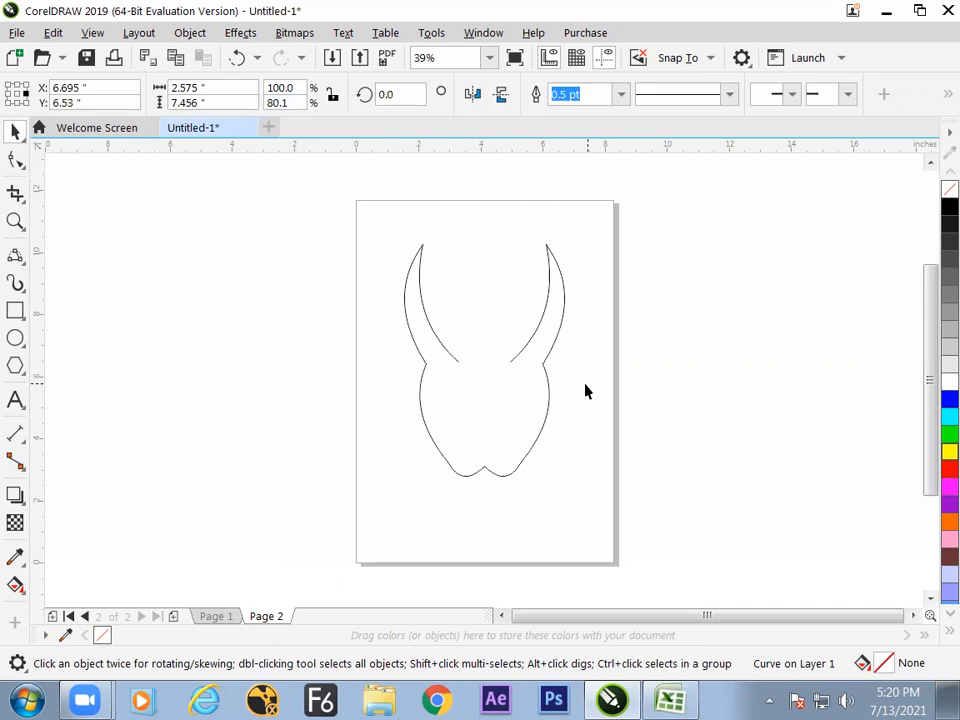
left_click(422, 409)
left_click(582, 399)
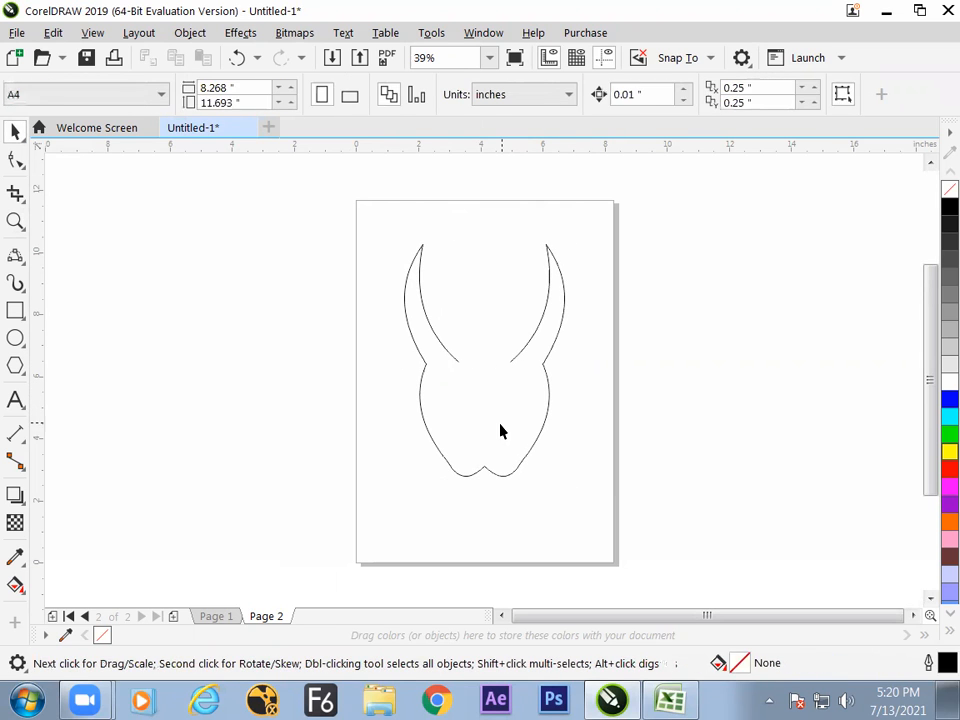
left_click(547, 414)
Activate the Polyline tool.
left_click(22, 260)
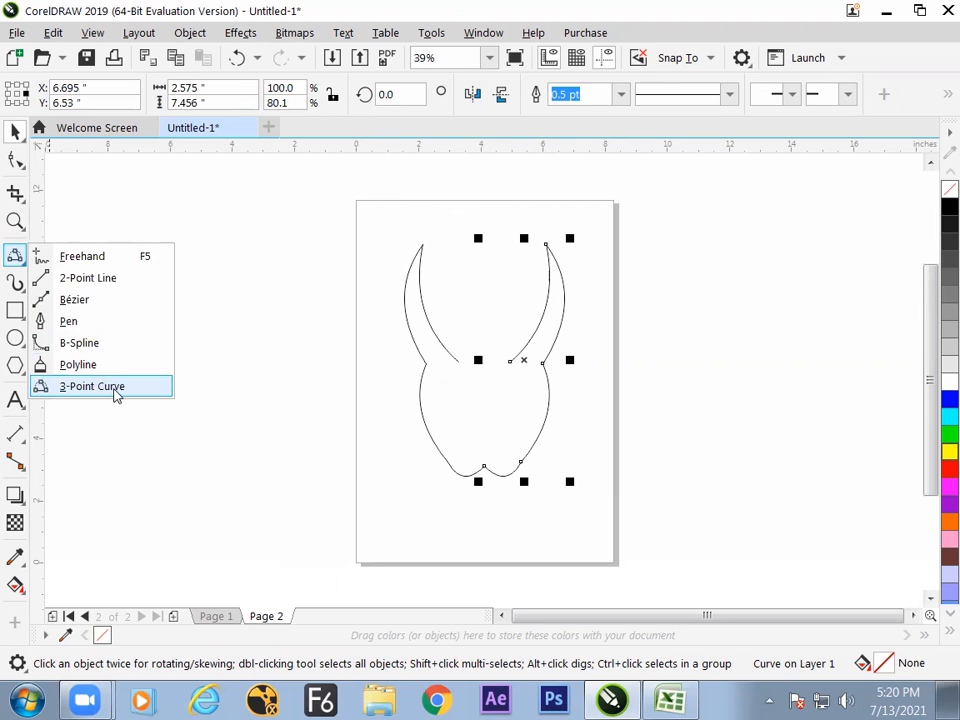
left_click(78, 365)
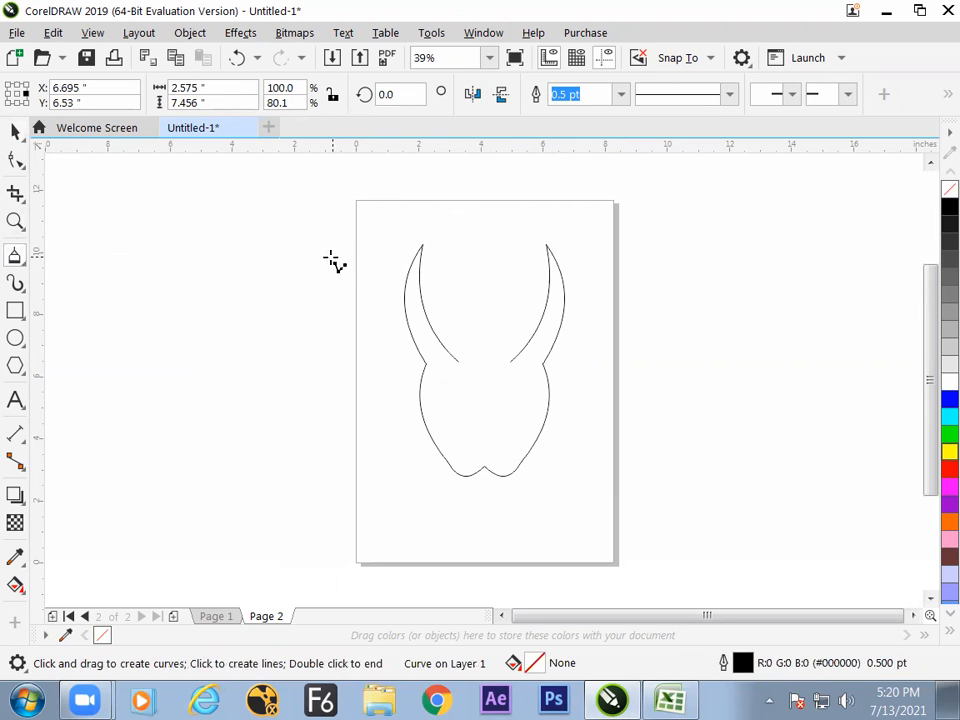
left_click(22, 260)
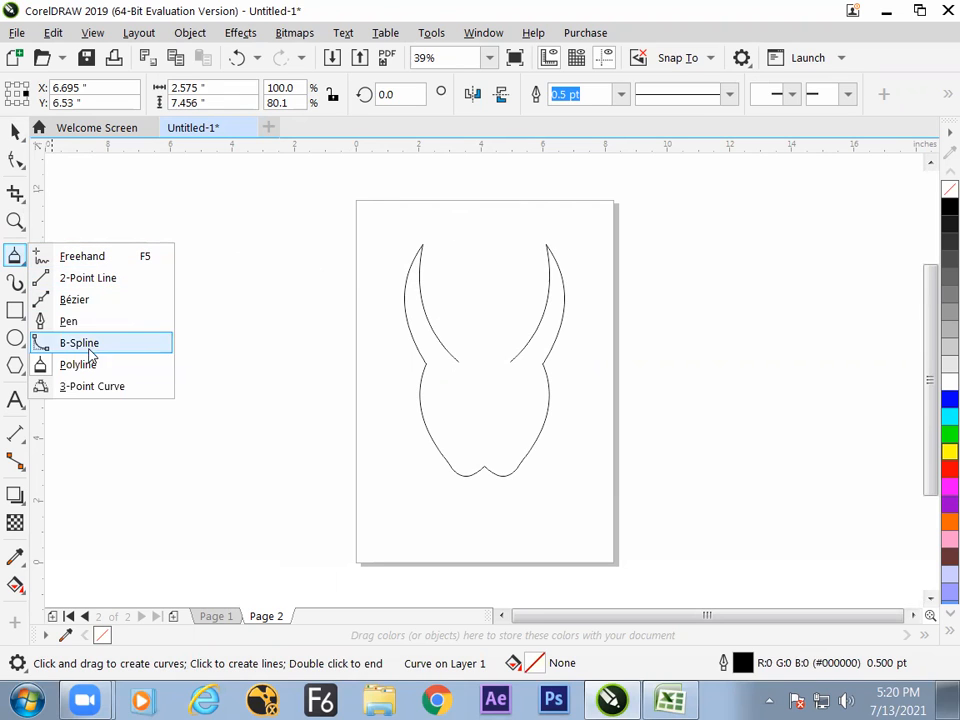
left_click(89, 367)
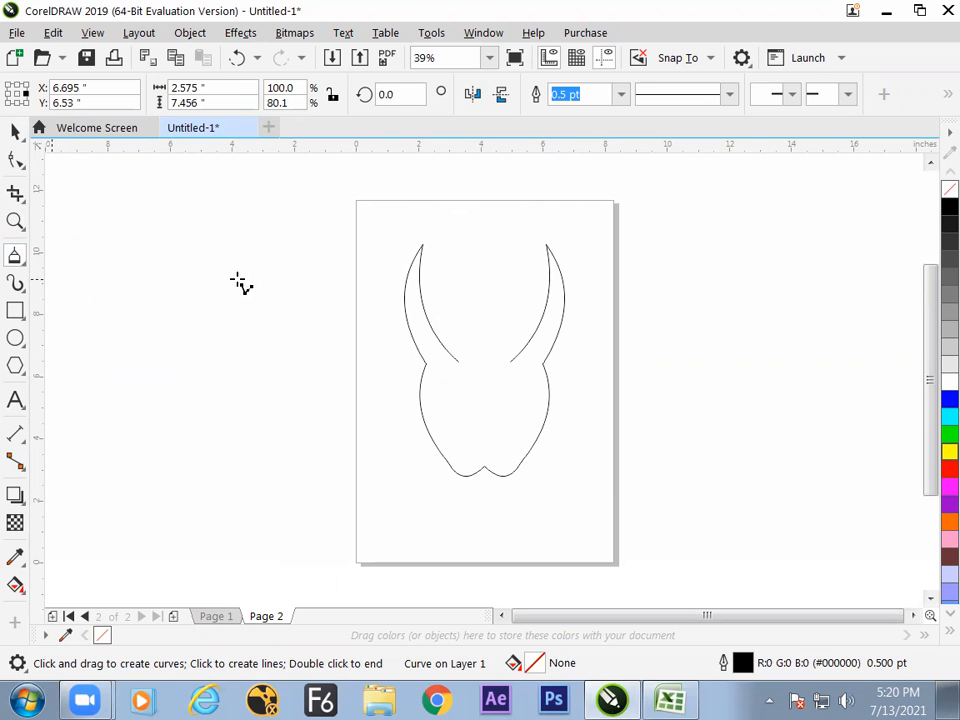
left_click(23, 251)
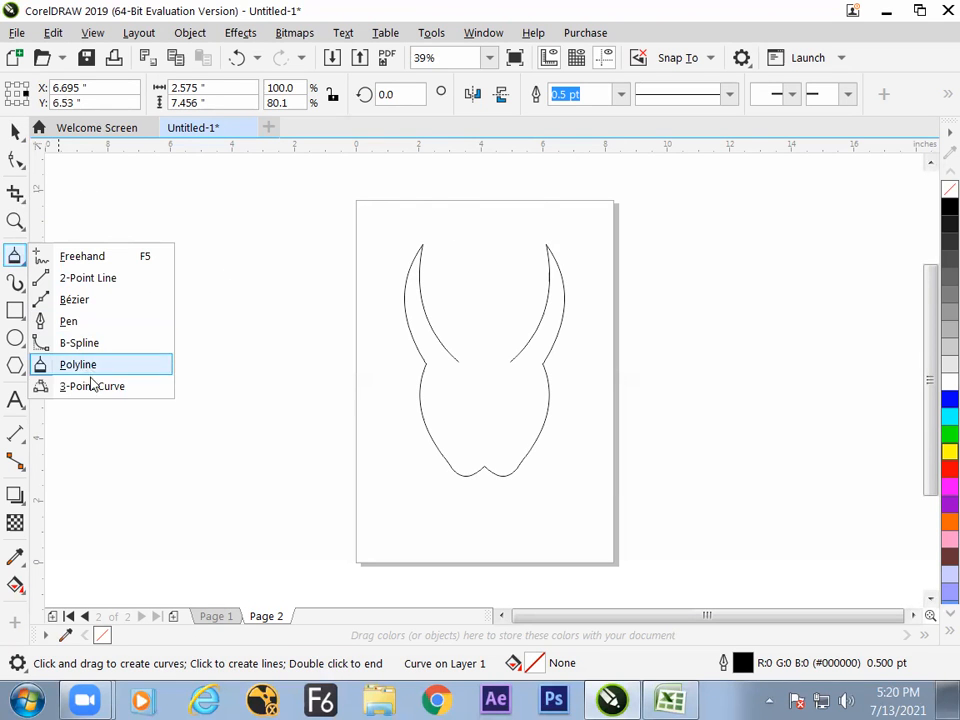
Switch to the Excel notes and enter "polyline" in cell F19.
key("alt+Tab")
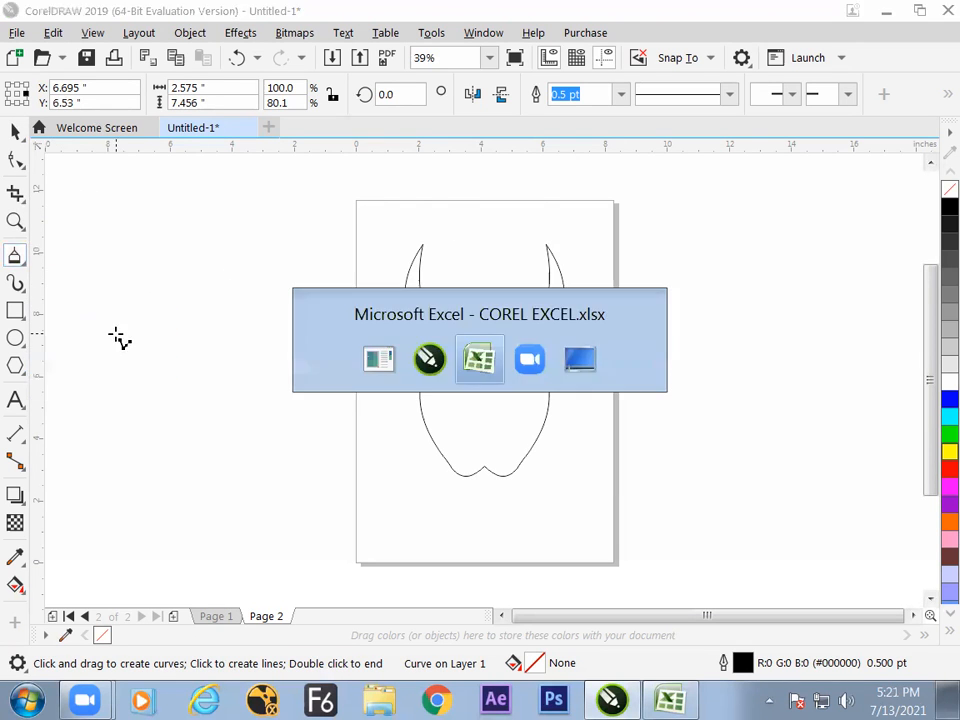
left_click(405, 555)
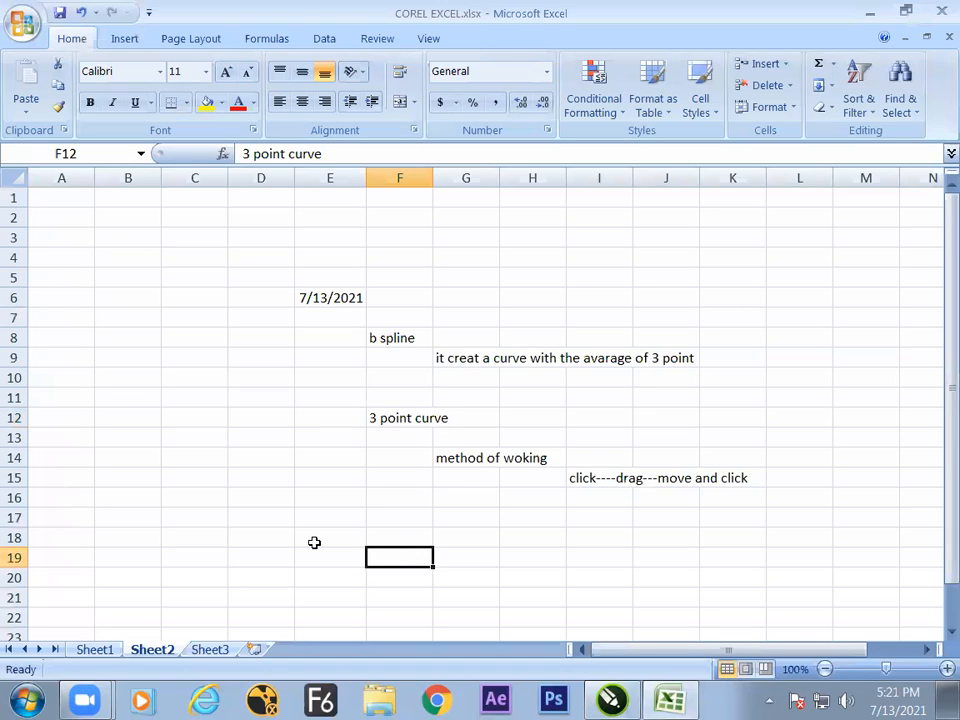
type("polyline")
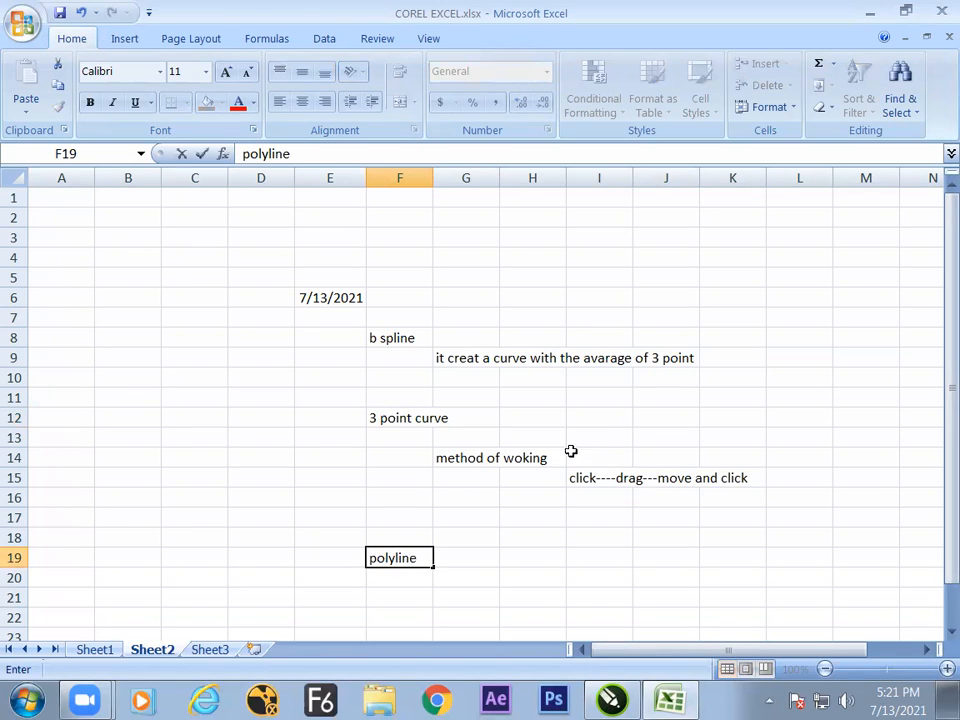
Switch to CorelDRAW and try drawing polylines that combine a wavy freehand stretch with a straight segment beside the page.
key("alt+Tab")
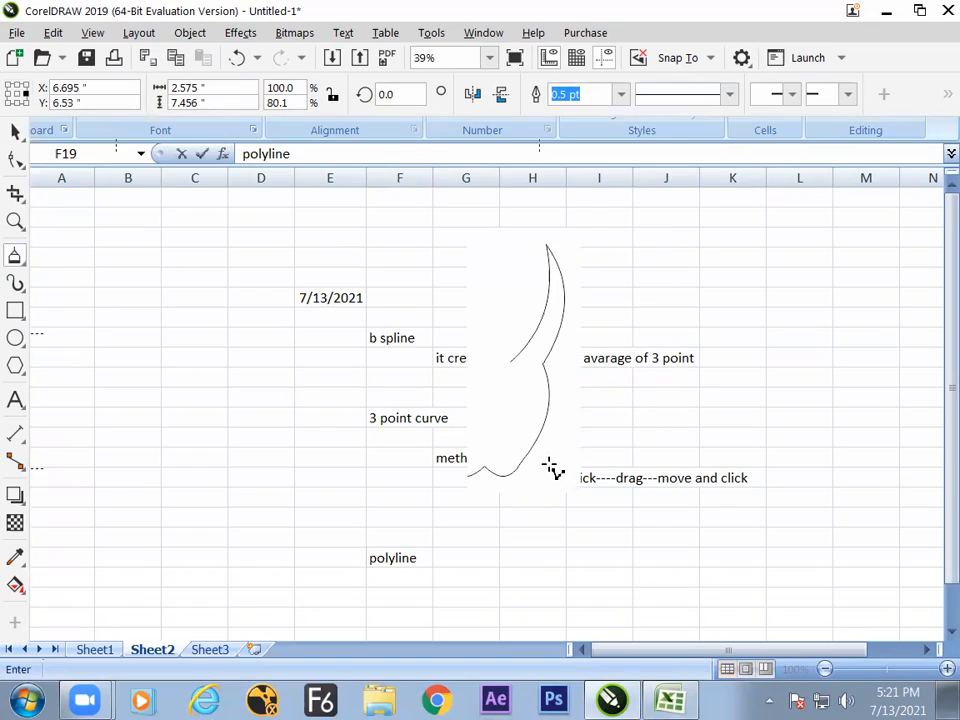
mouse_move(250, 241)
left_mouse_down()
mouse_move(237, 308)
mouse_move(246, 320)
mouse_move(240, 350)
left_mouse_up()
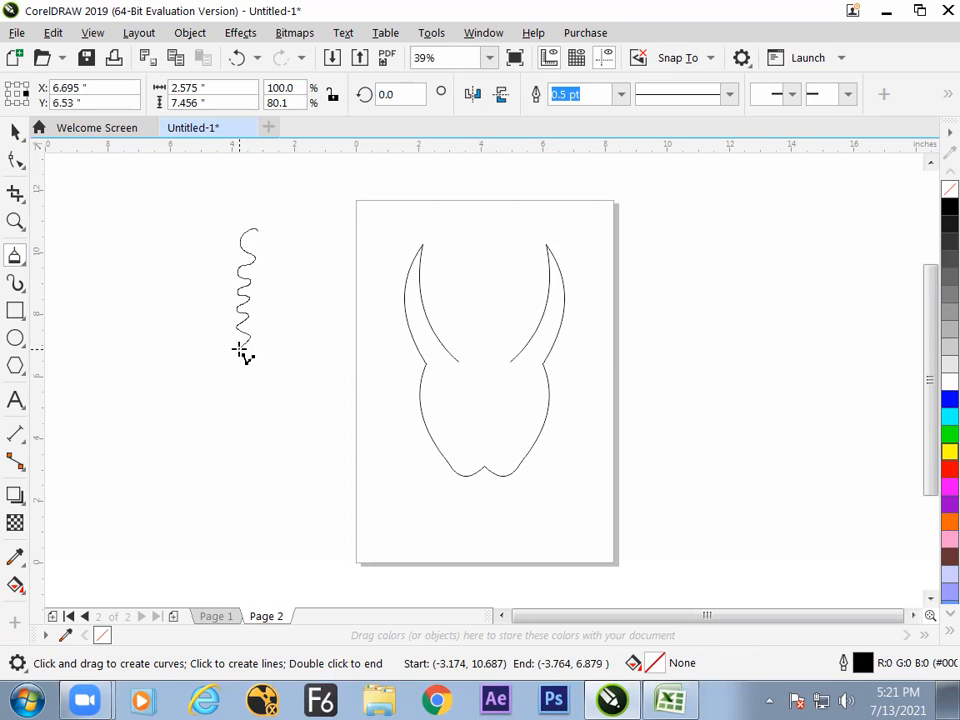
mouse_move(241, 350)
left_mouse_down()
mouse_move(252, 563)
mouse_move(268, 553)
mouse_move(255, 555)
mouse_move(259, 523)
mouse_move(315, 489)
mouse_move(255, 508)
mouse_move(289, 482)
mouse_move(279, 491)
left_mouse_up()
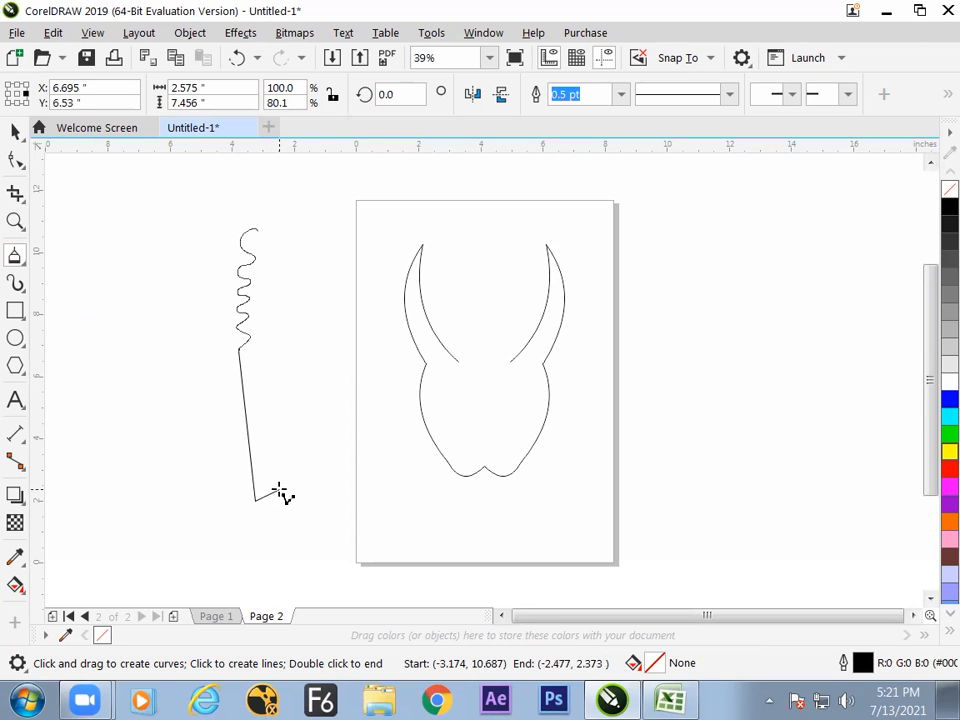
key("Escape")
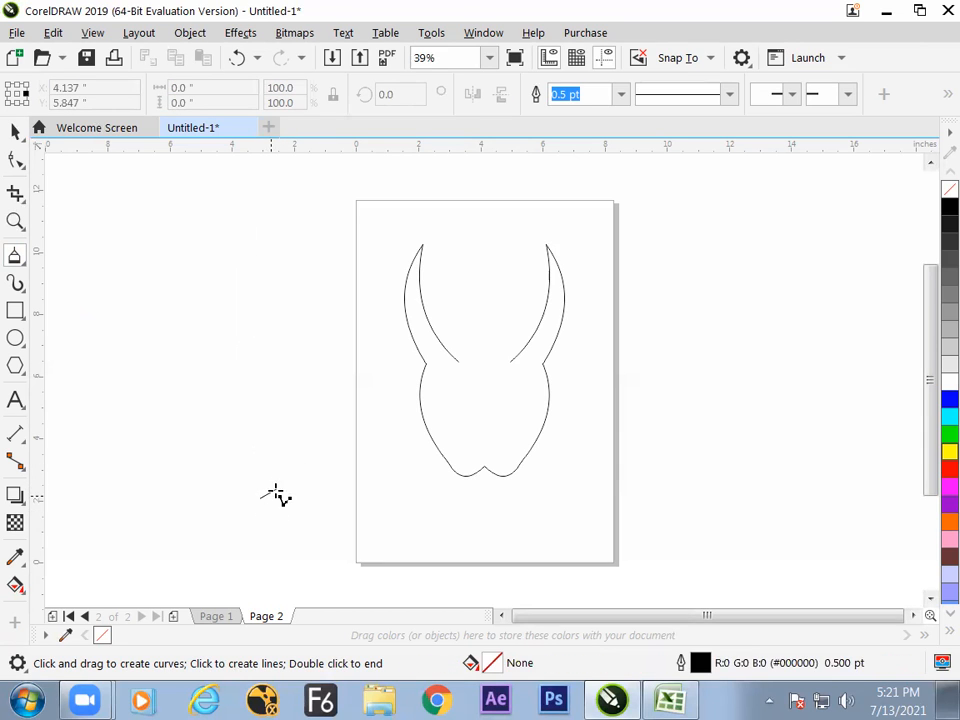
mouse_move(278, 206)
left_mouse_down()
mouse_move(254, 234)
mouse_move(255, 305)
left_mouse_up()
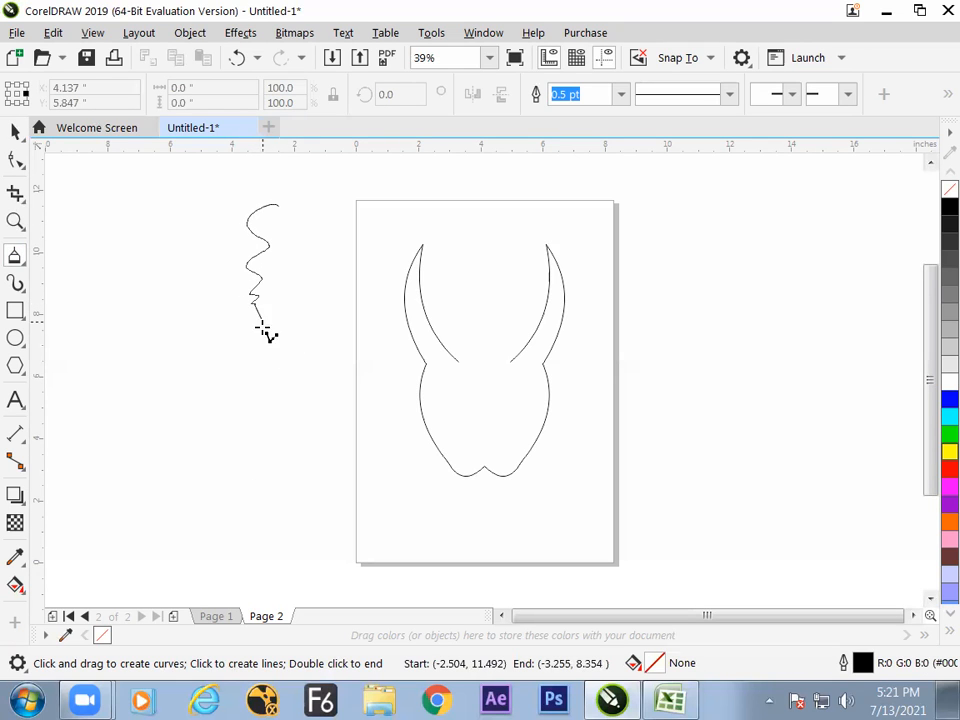
left_click(287, 508)
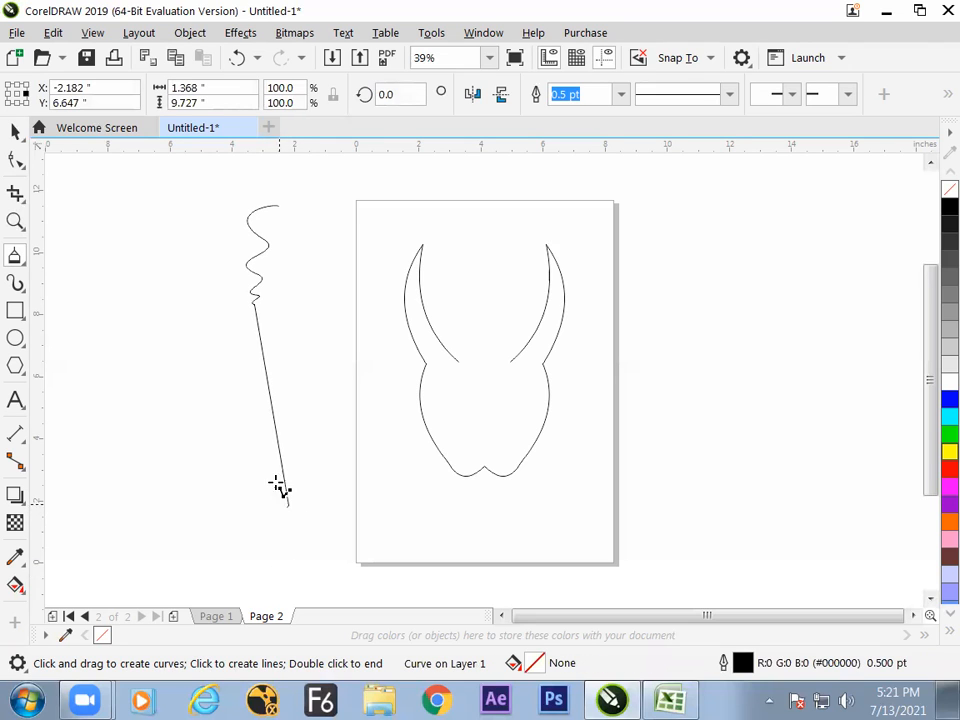
key("Delete")
Draw a polyline about 1.5 by 11.6 inches with a wavy upper part and straight lower segment, and move it farther from the page.
mouse_move(276, 213)
left_mouse_down()
mouse_move(262, 268)
mouse_move(230, 316)
mouse_move(251, 379)
left_mouse_up()
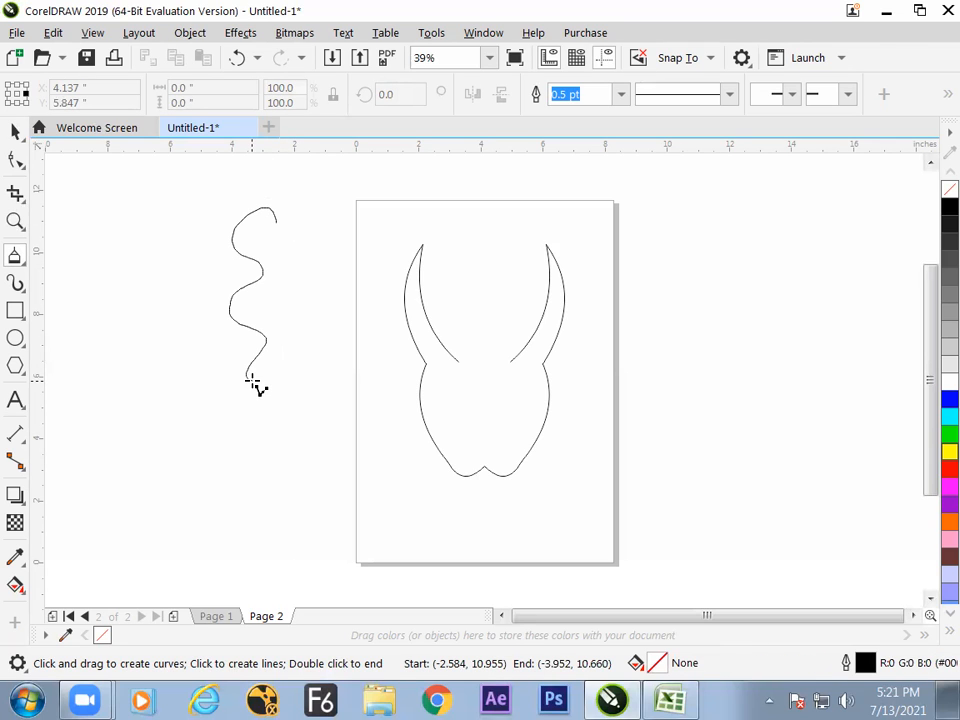
left_click(271, 567)
key("space")
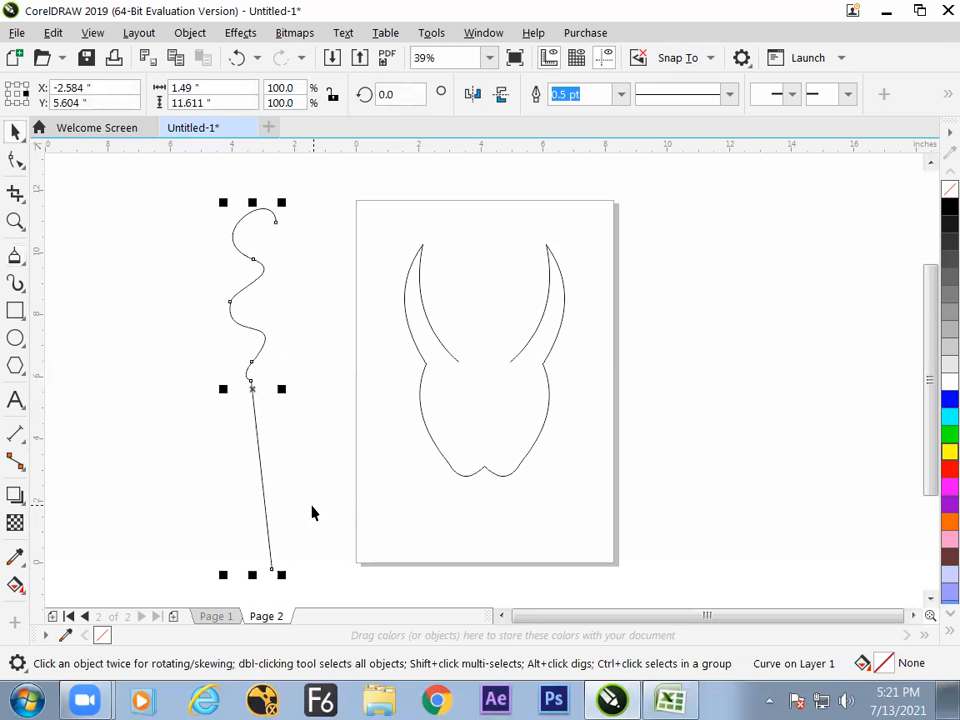
left_click_drag(253, 390, 204, 405)
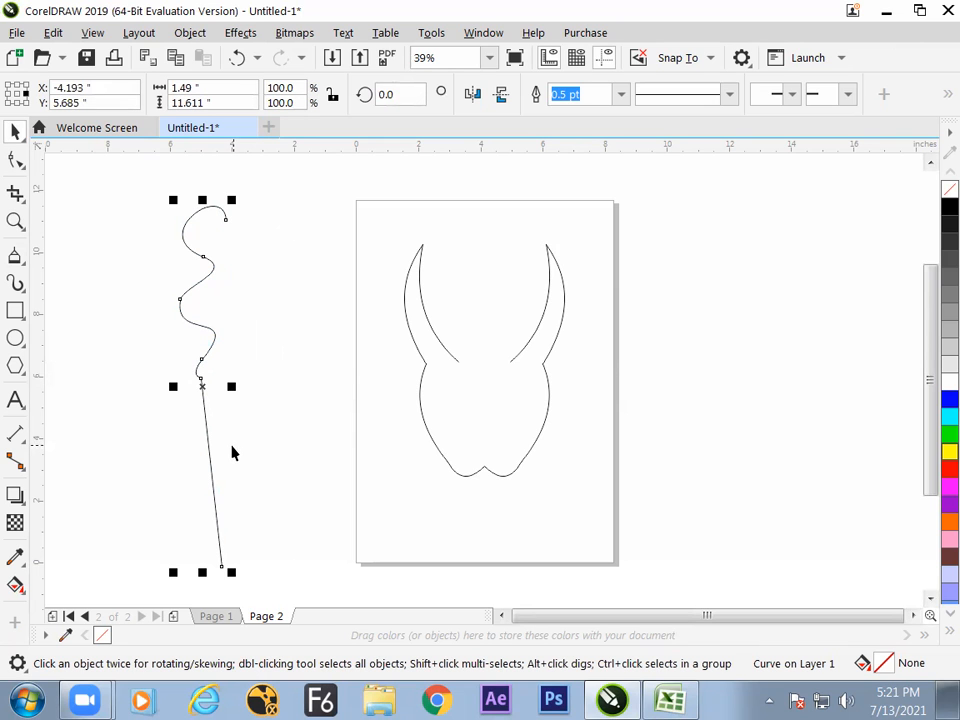
Switch to the Excel notes and enter "stright and curve surface" in cell G20.
left_click(15, 256)
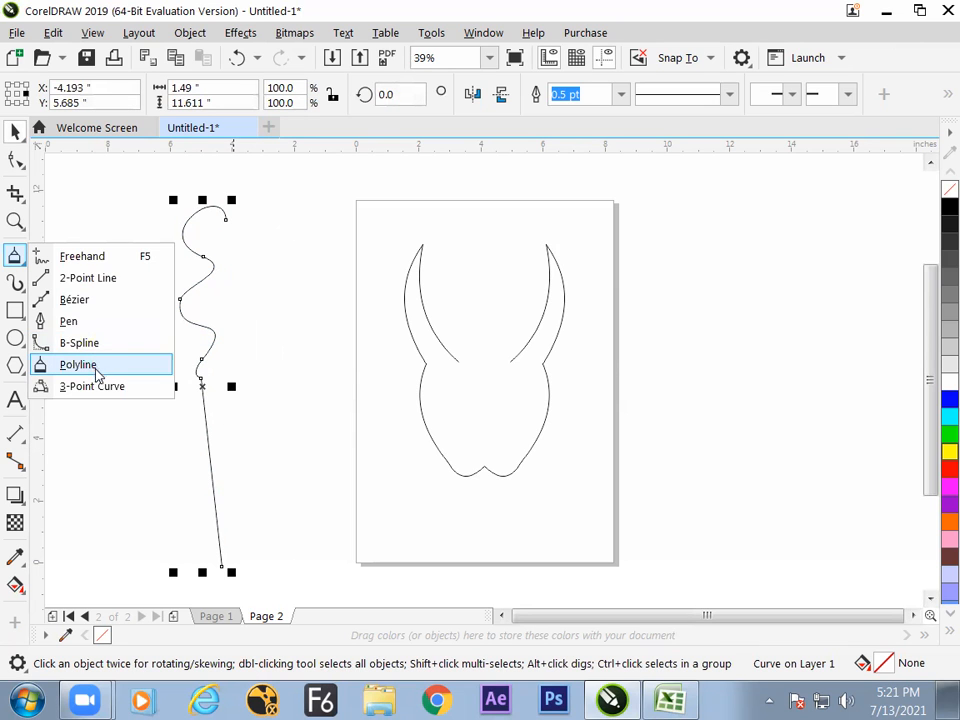
key("alt+Tab")
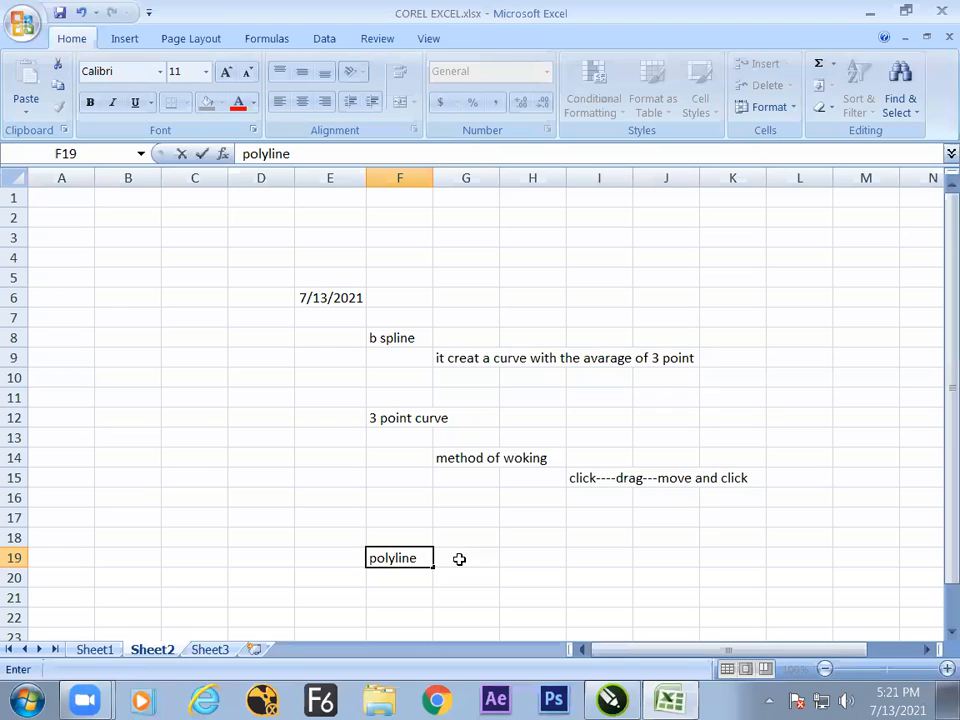
left_click(460, 580)
type("st")
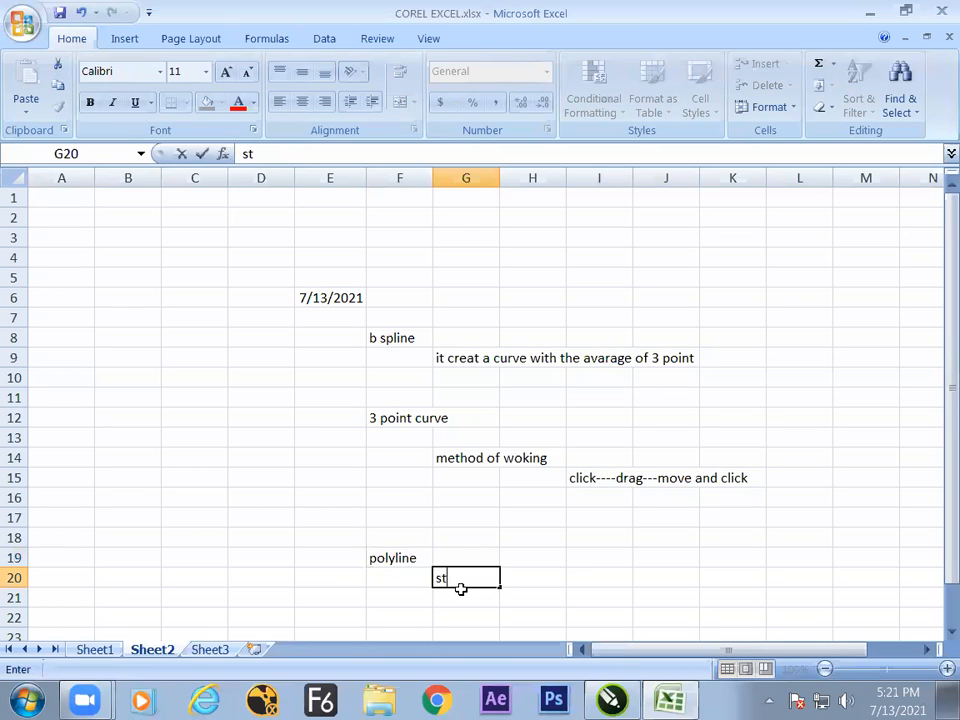
type("right and c")
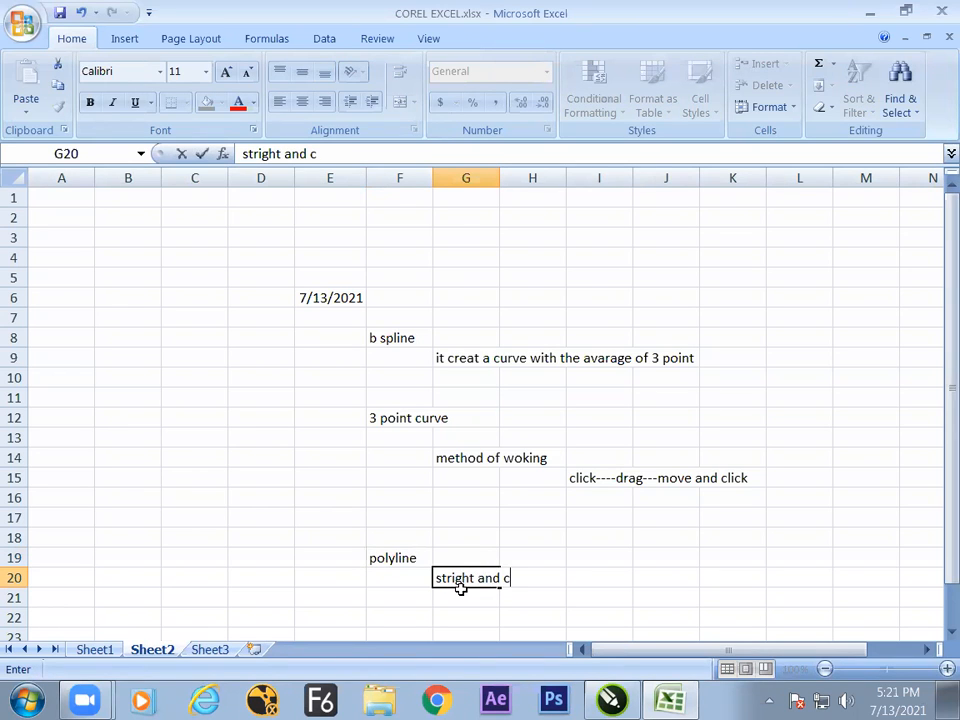
type("urve surg")
type("ace")
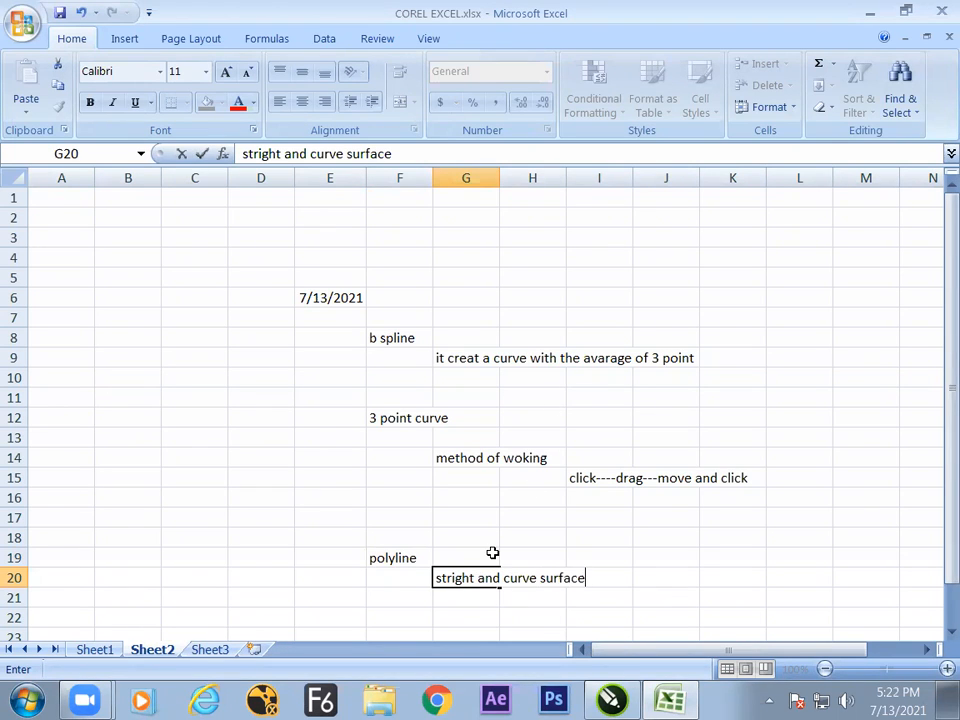
key("Return")
key("Return")
key("Return")
key("Return")
key("Return")
key("Return")
key("Return")
key("Return")
key("Return")
key("Return")
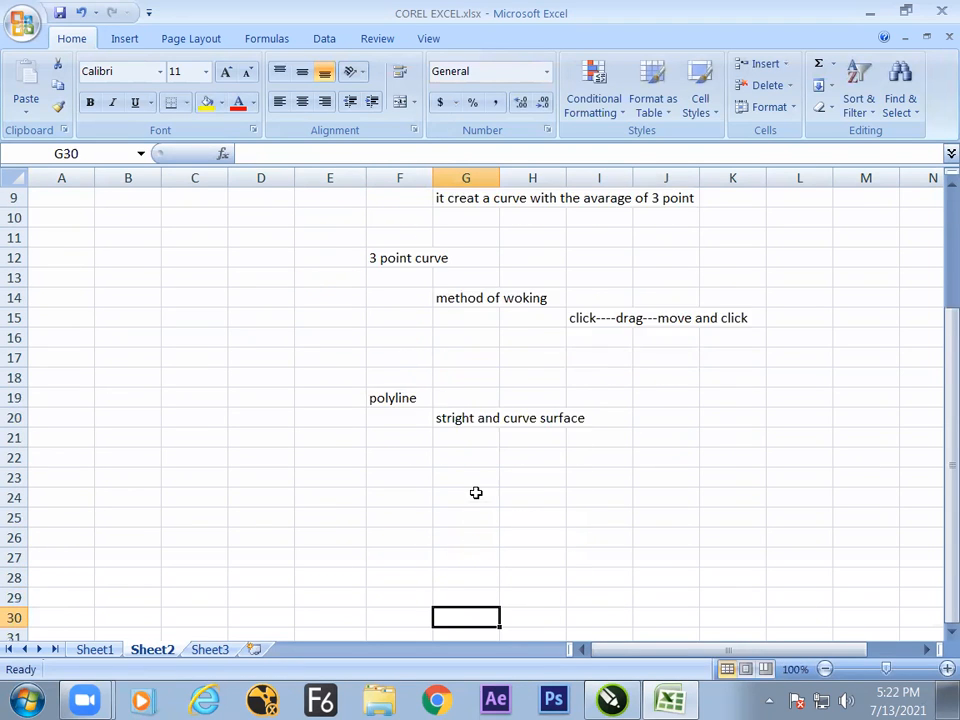
key("Return")
Enter "stright" in cell G22 and "click" in cell H22.
left_click(471, 418)
left_click(460, 436)
type("s")
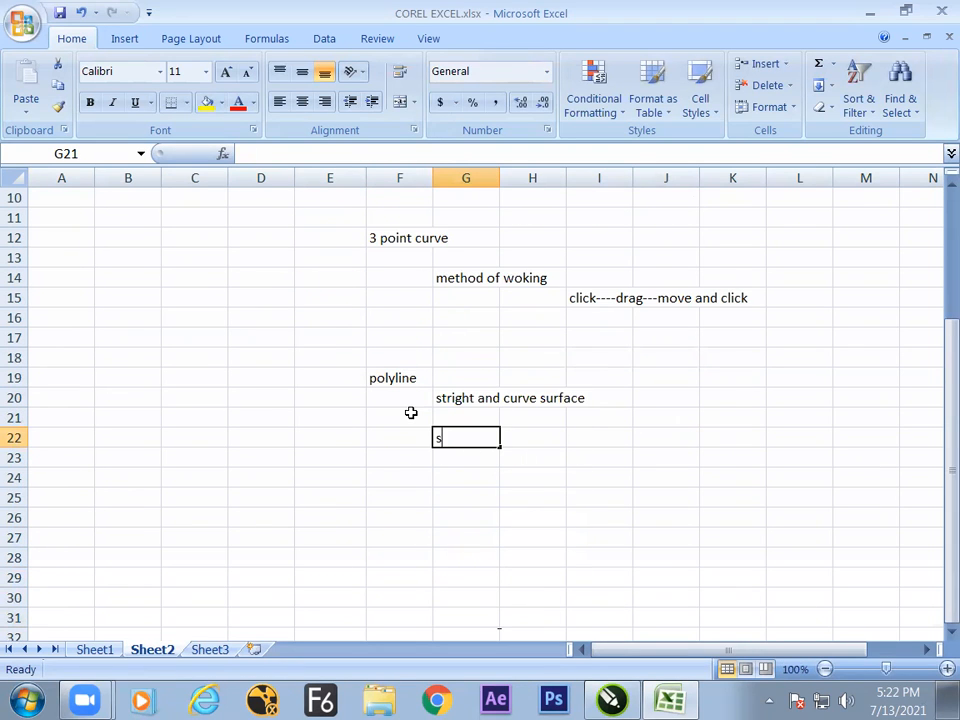
type("tright")
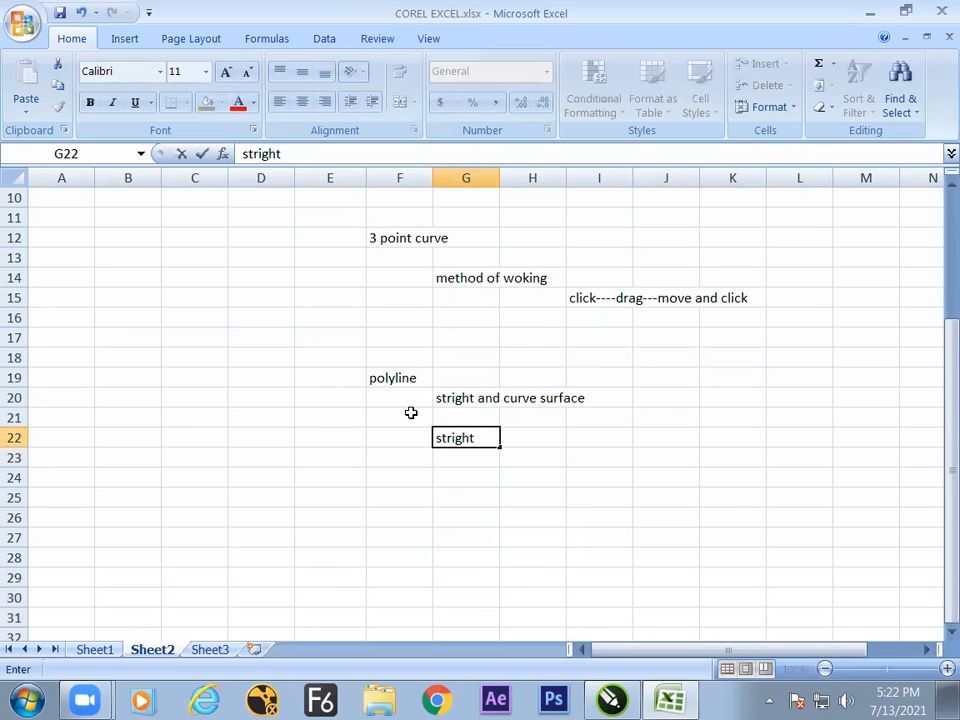
key("Tab")
type("click")
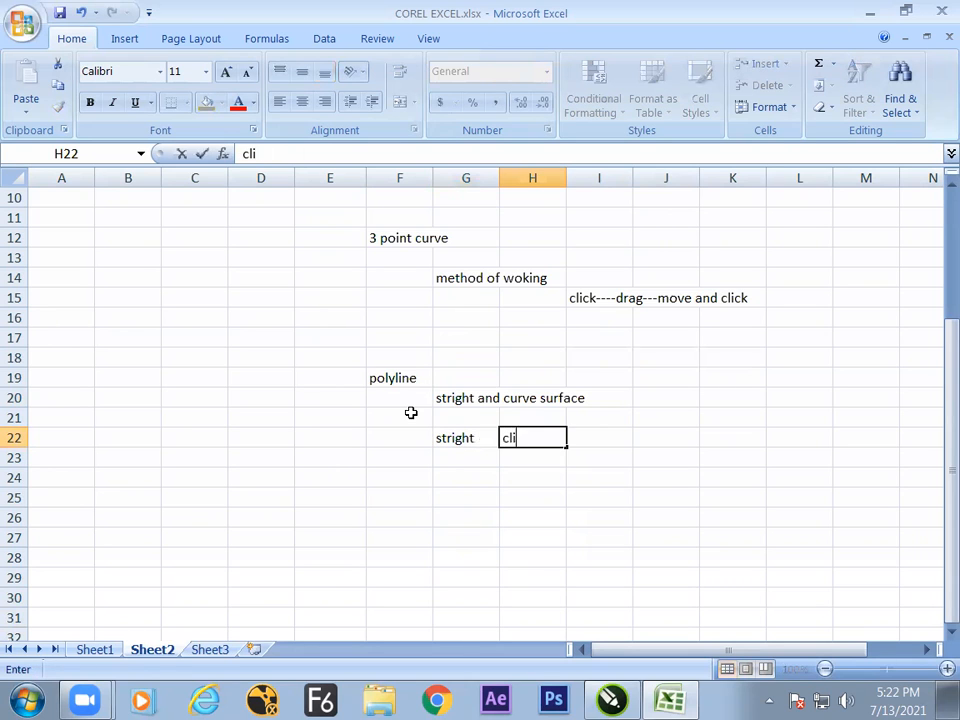
key("Return")
Enter "curve" in cell G23 and "draw" in cell H23.
key("Left")
type("cur")
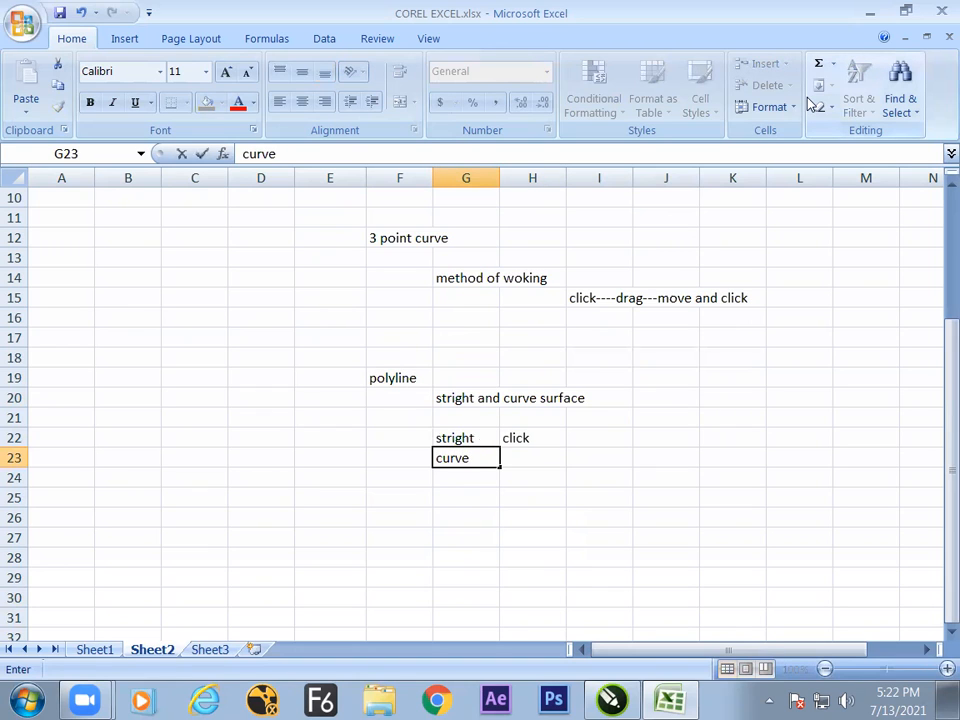
key("Tab")
type("draw")
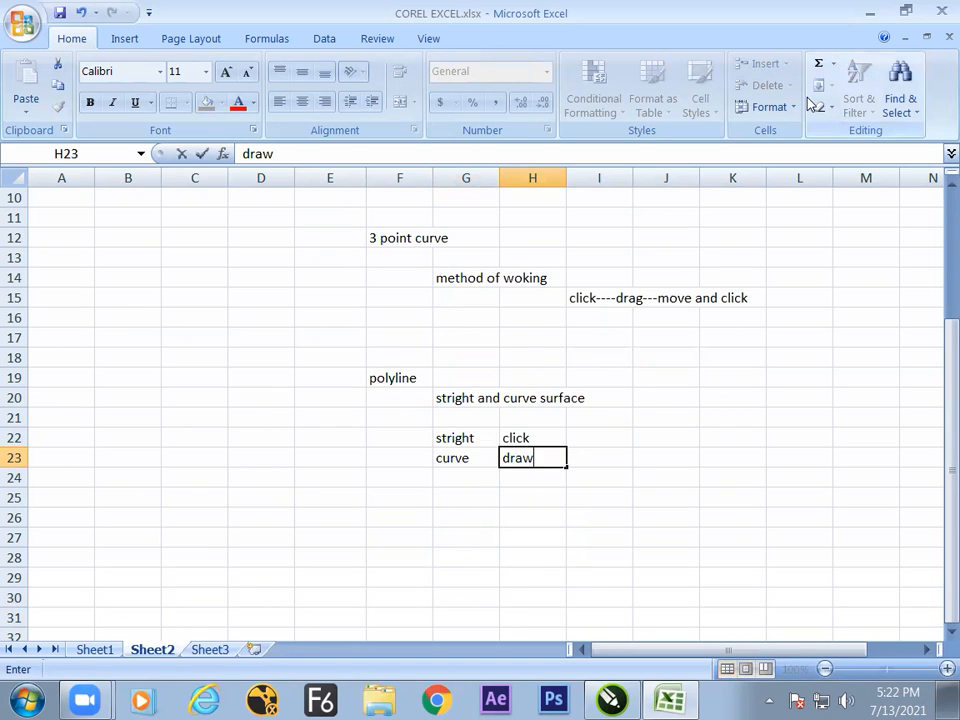
left_click(404, 411)
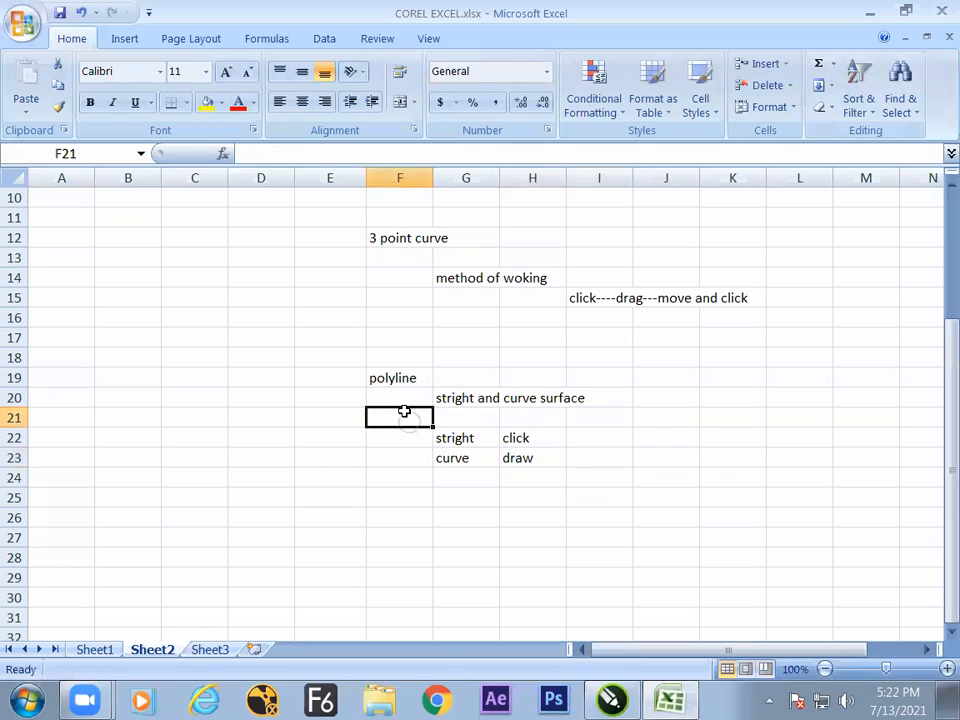
Move the contents of G22:H23 to I22:J23.
left_click_drag(472, 437, 549, 453)
key("ctrl+x")
left_click(587, 441)
key("ctrl+v")
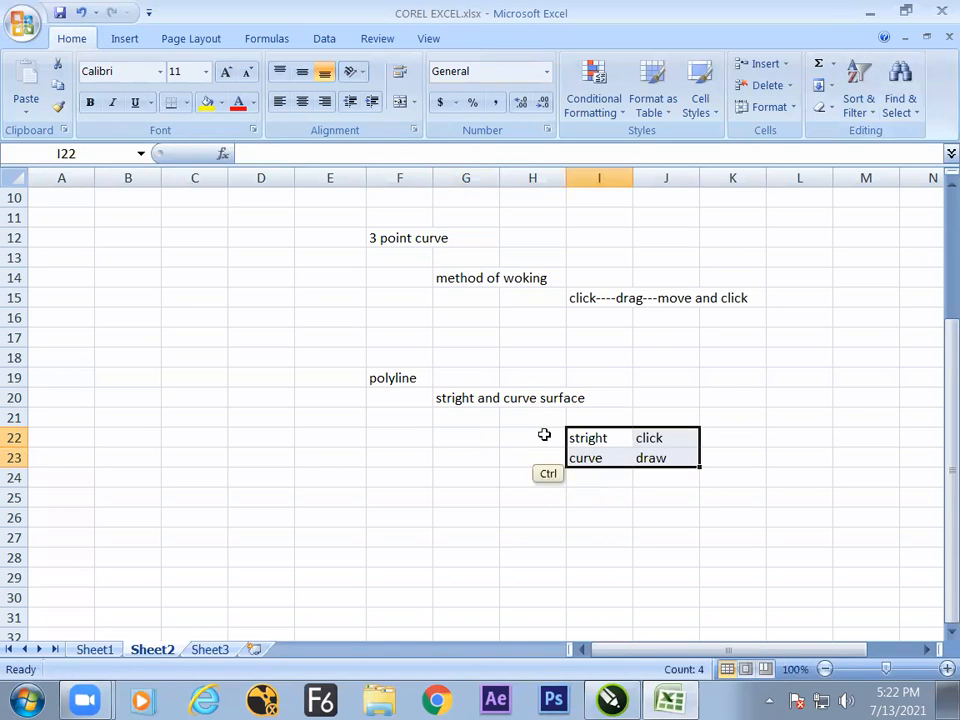
Enter the heading "method" in cell H21, above the stright and curve notes.
left_click(529, 420)
type("method")
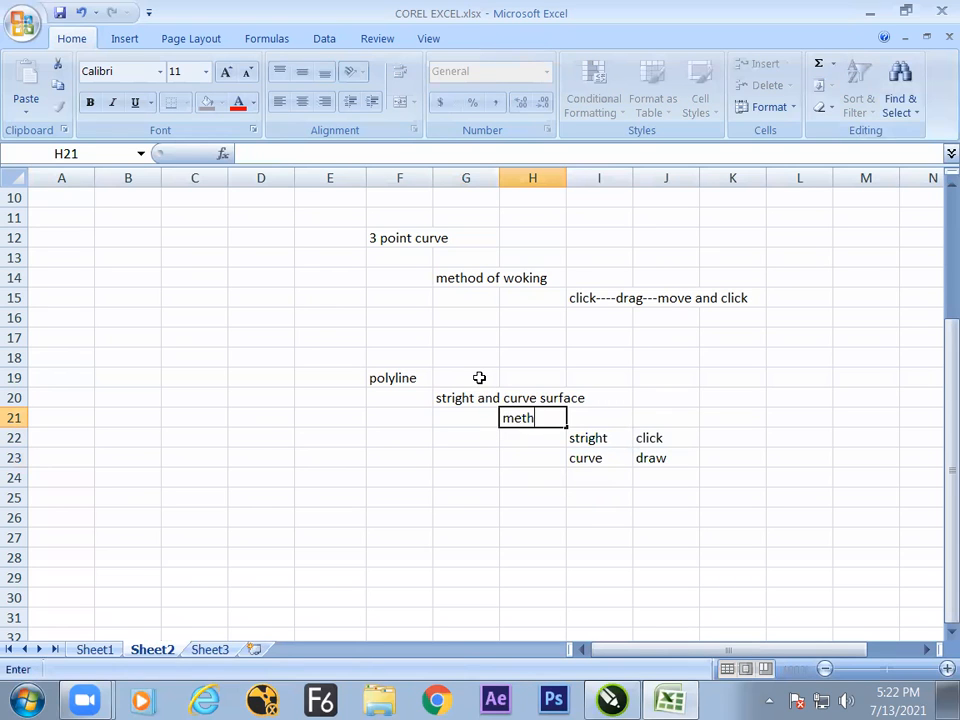
left_click(550, 495)
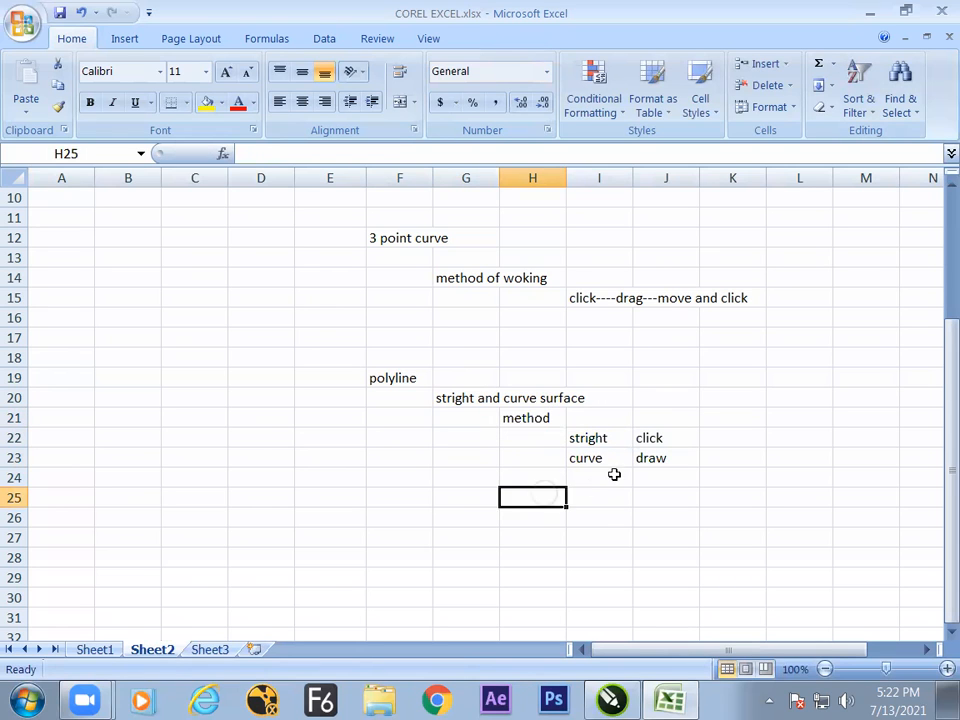
left_click(617, 475)
left_click(606, 442)
left_click(648, 462)
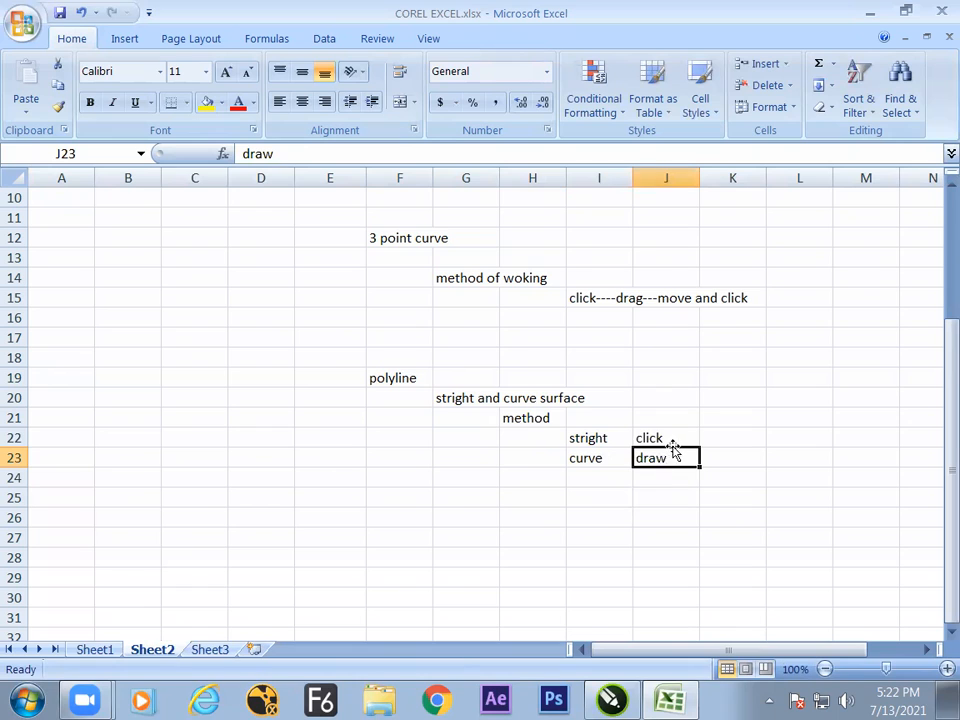
left_click(601, 446)
left_click(599, 496)
left_click(662, 474)
left_click(615, 463)
left_click(655, 431)
left_click(662, 425)
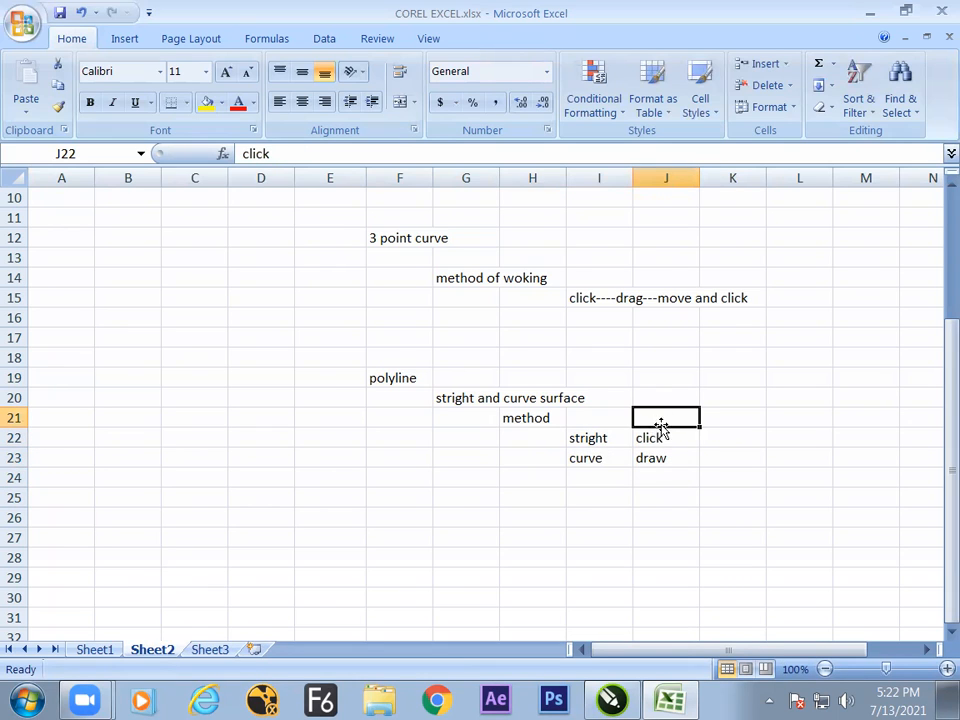
left_click(607, 479)
key("Up")
key("Up")
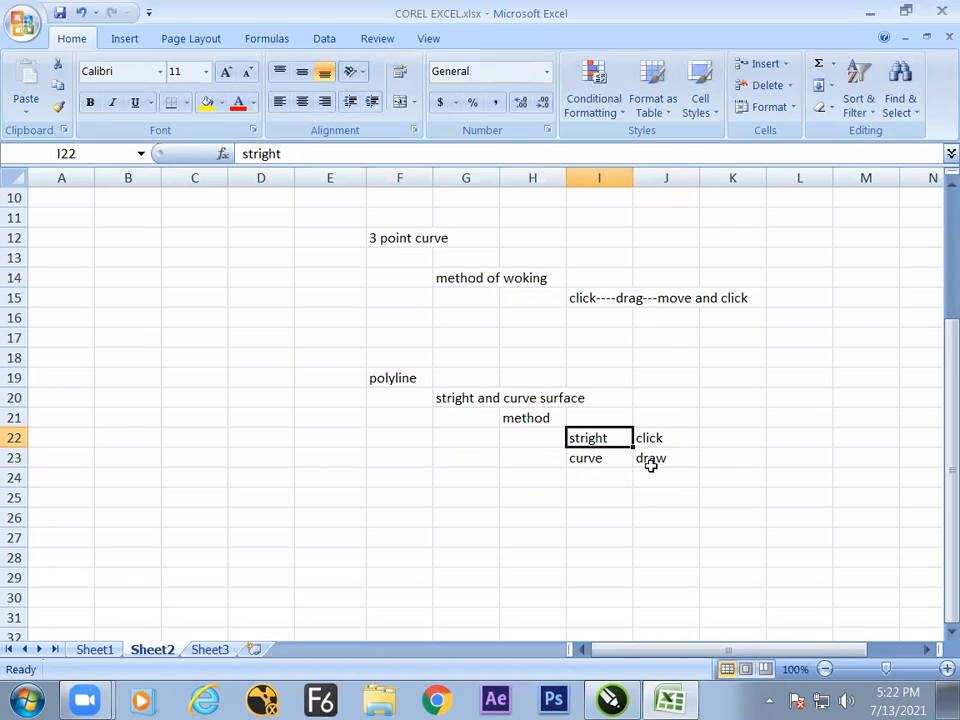
Switch to CorelDRAW and delete the horned face outline from the page.
key("alt+Tab")
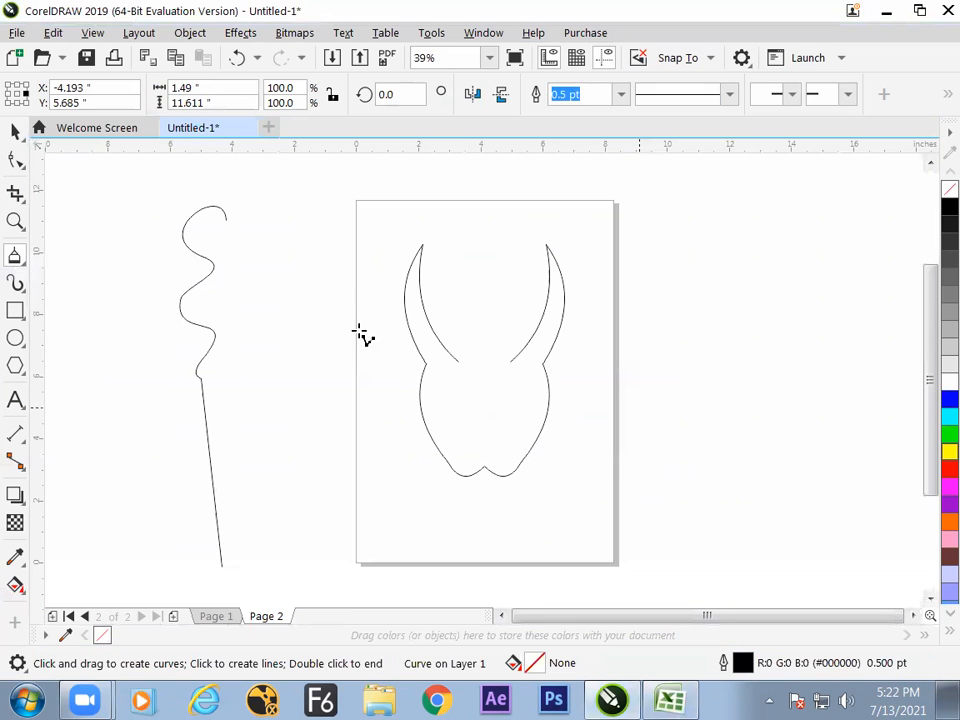
key("space")
left_click(199, 349)
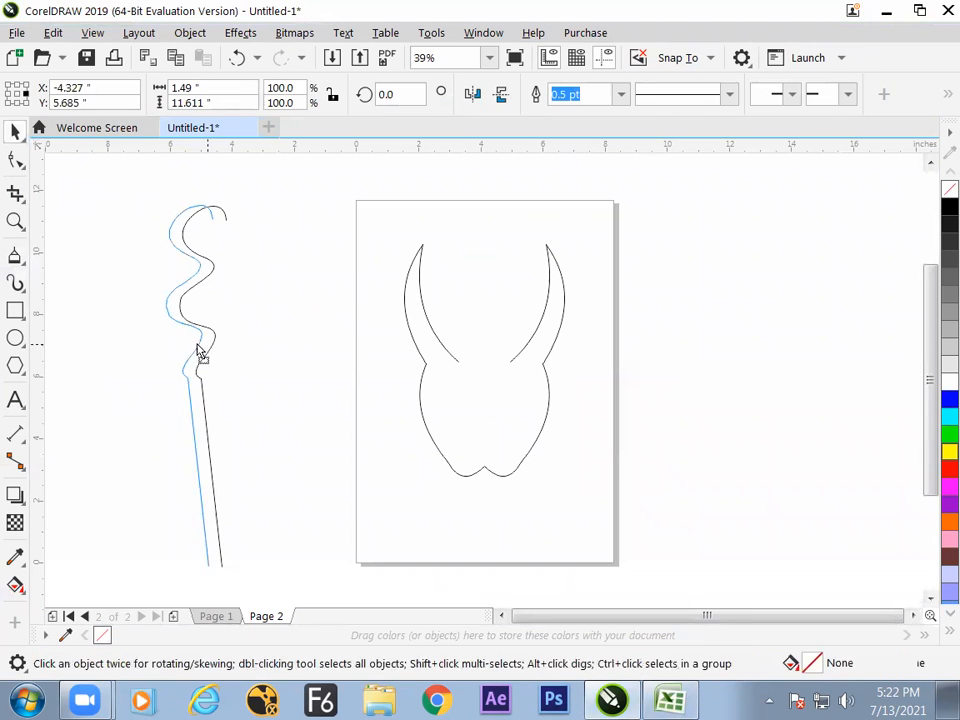
left_click(17, 262)
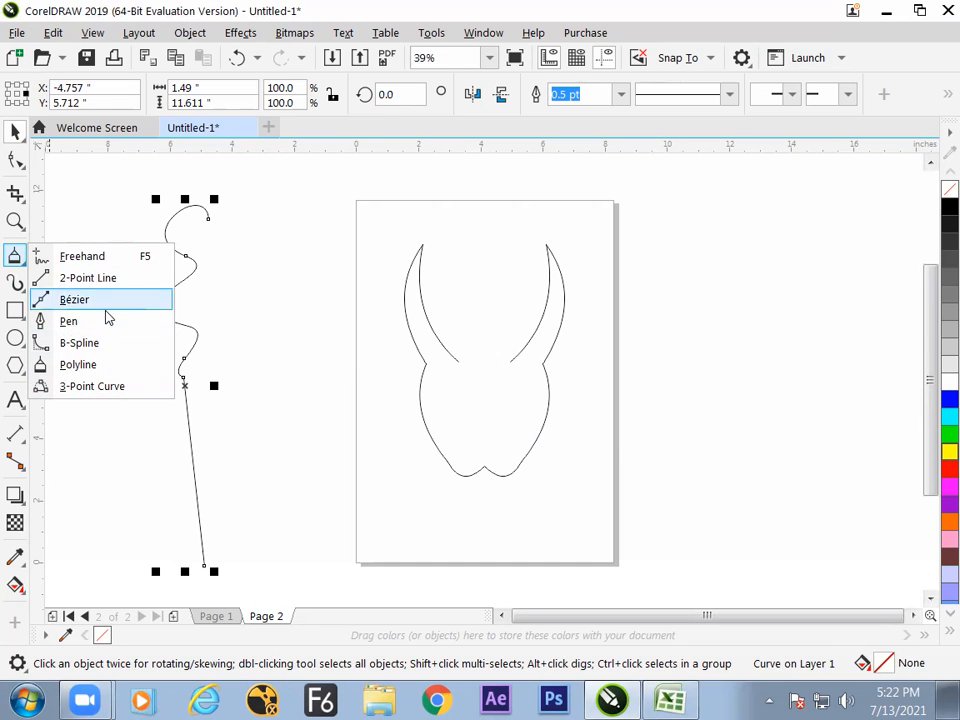
left_click(103, 259)
left_click(15, 132)
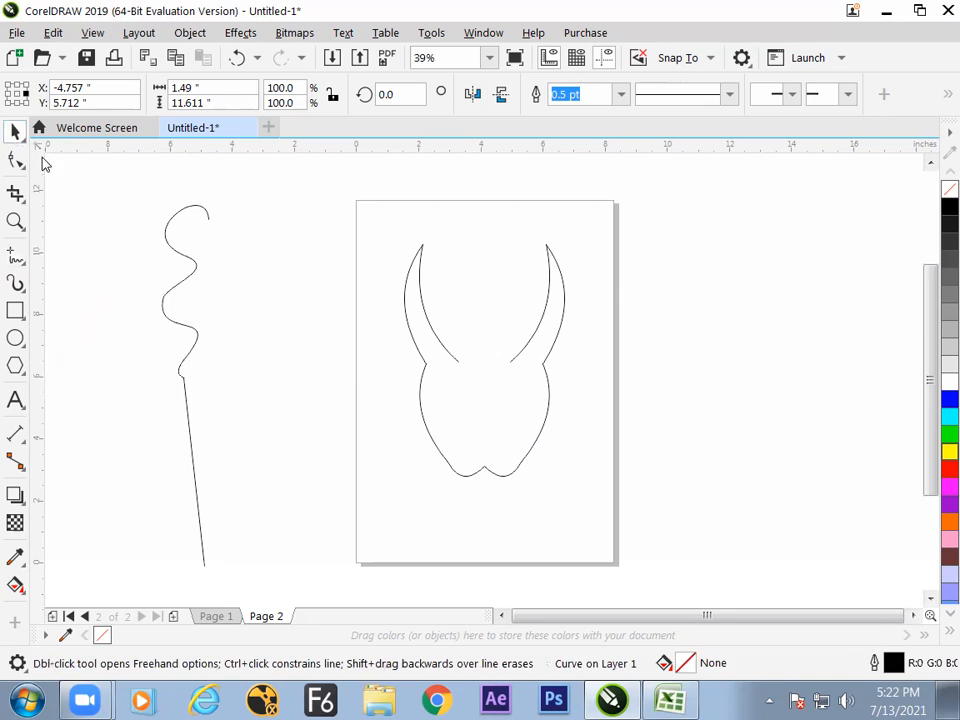
left_click(228, 339)
left_click(194, 352)
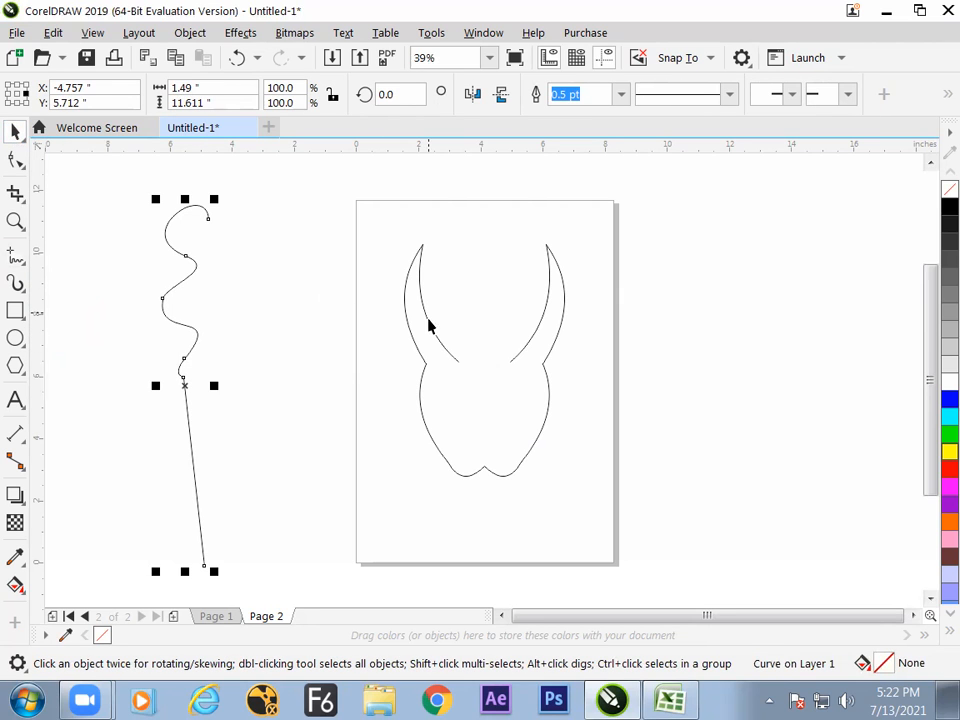
left_click(425, 354)
key("Delete")
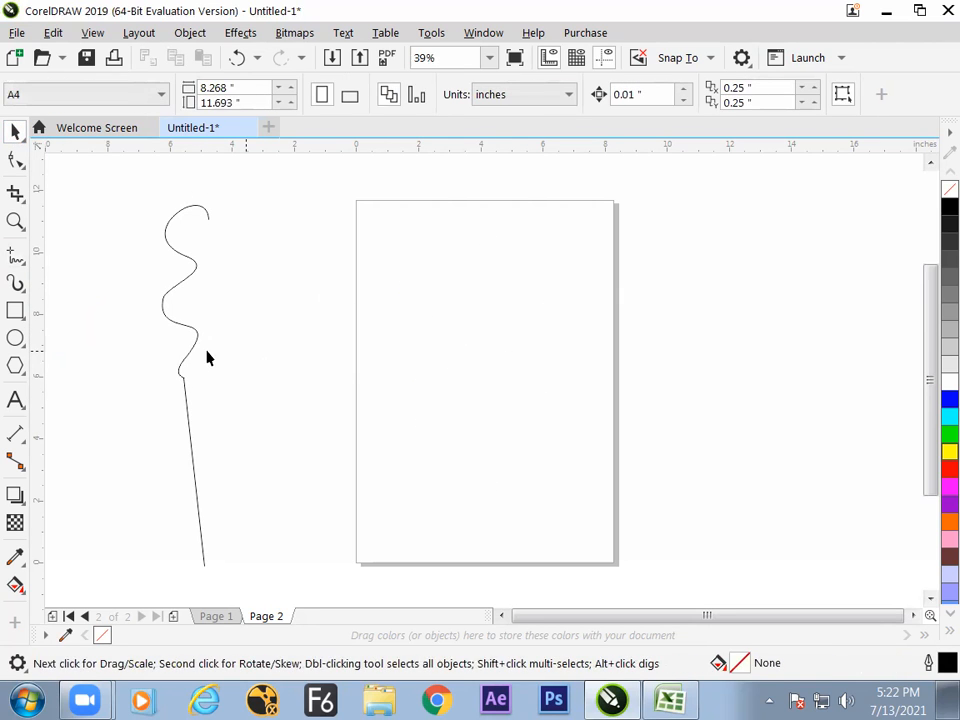
Move the wavy polyline onto the page and mirror a copy horizontally beside it to form a symmetrical shape.
left_click_drag(198, 343, 422, 340)
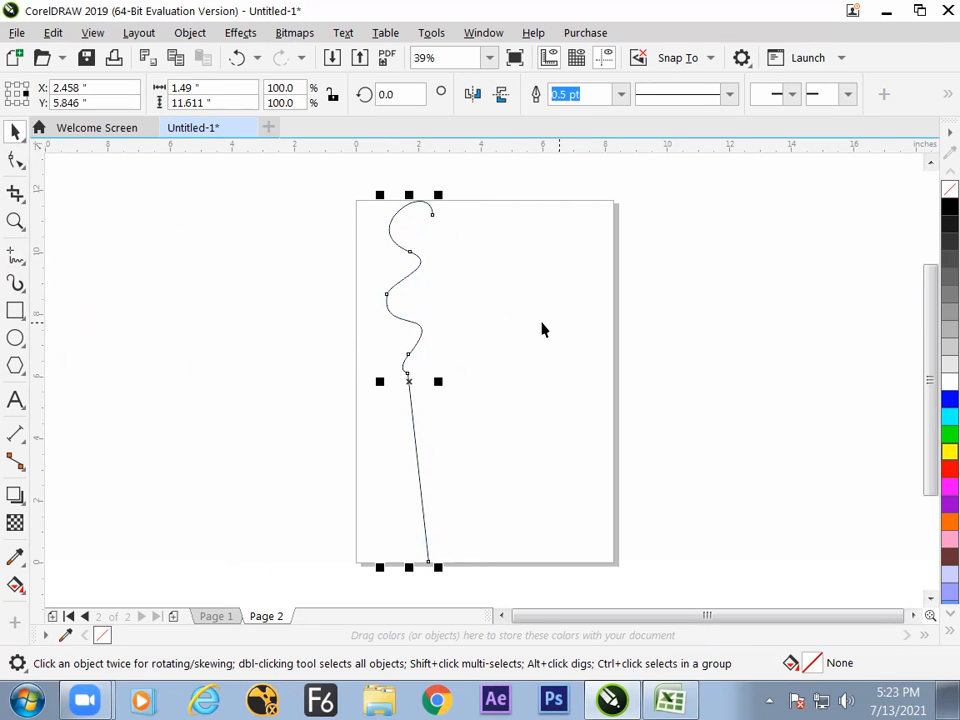
left_click(542, 330)
left_click(415, 352)
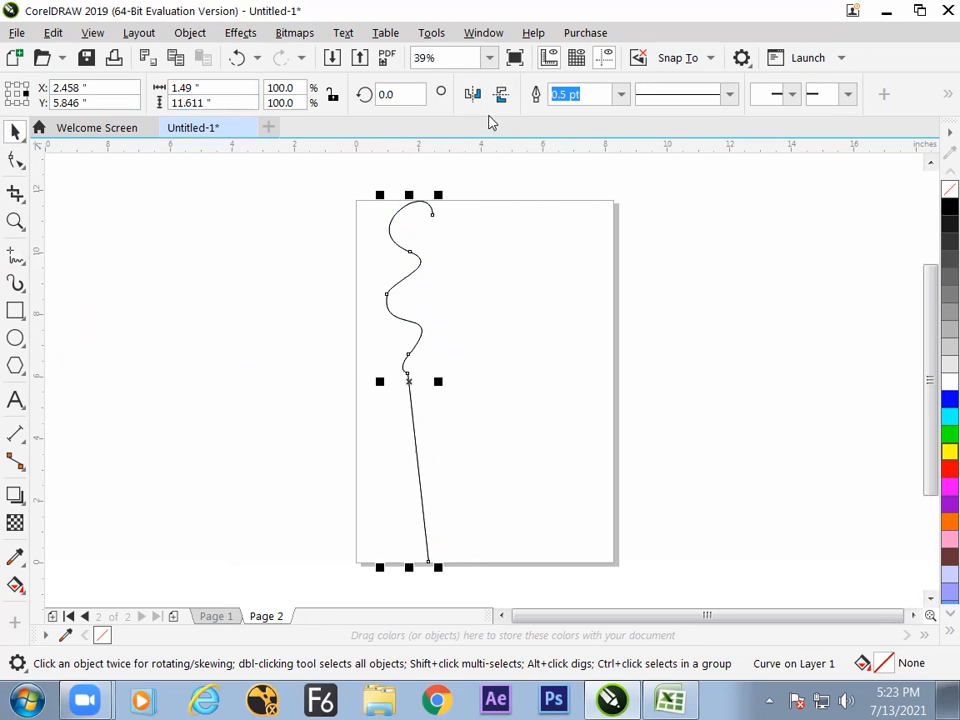
left_click(474, 95)
left_click(560, 328)
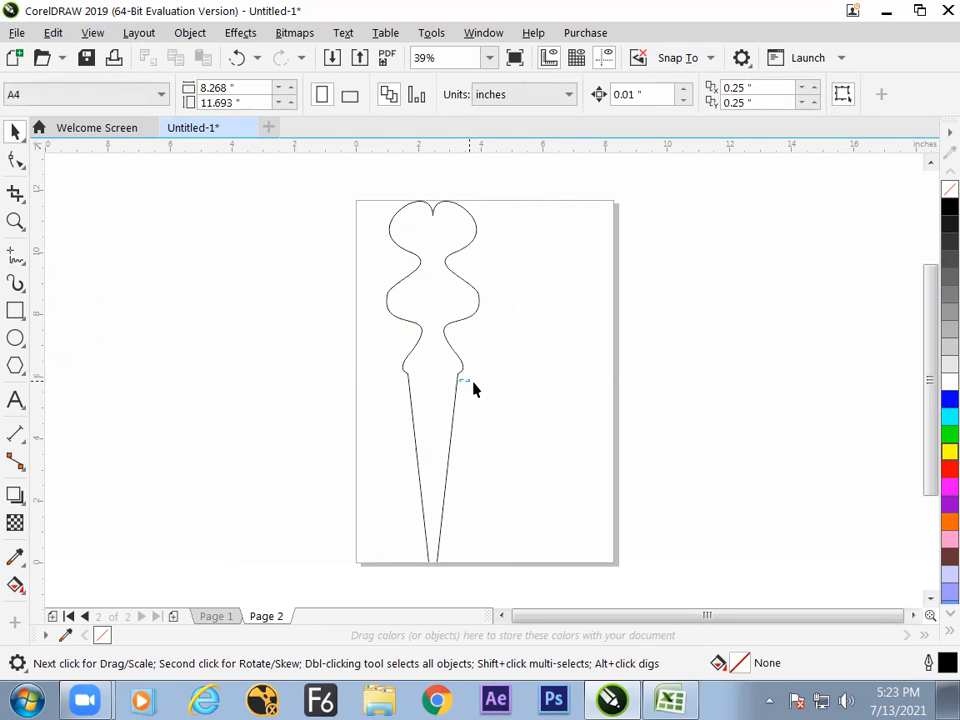
Delete both mirrored wavy curves from the page.
key("ctrl+a")
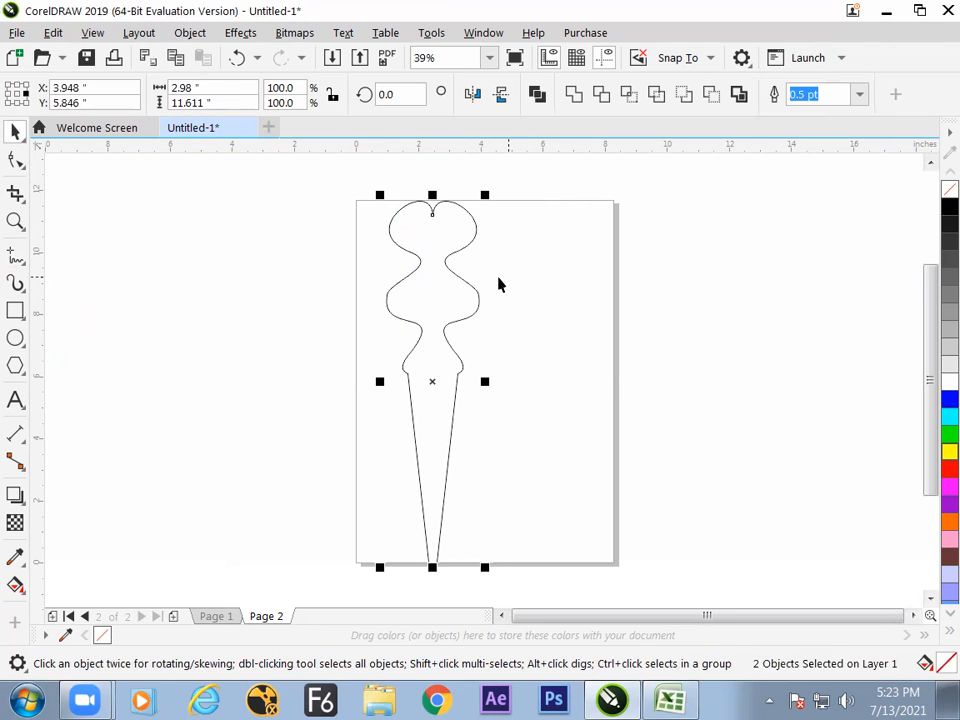
key("Delete")
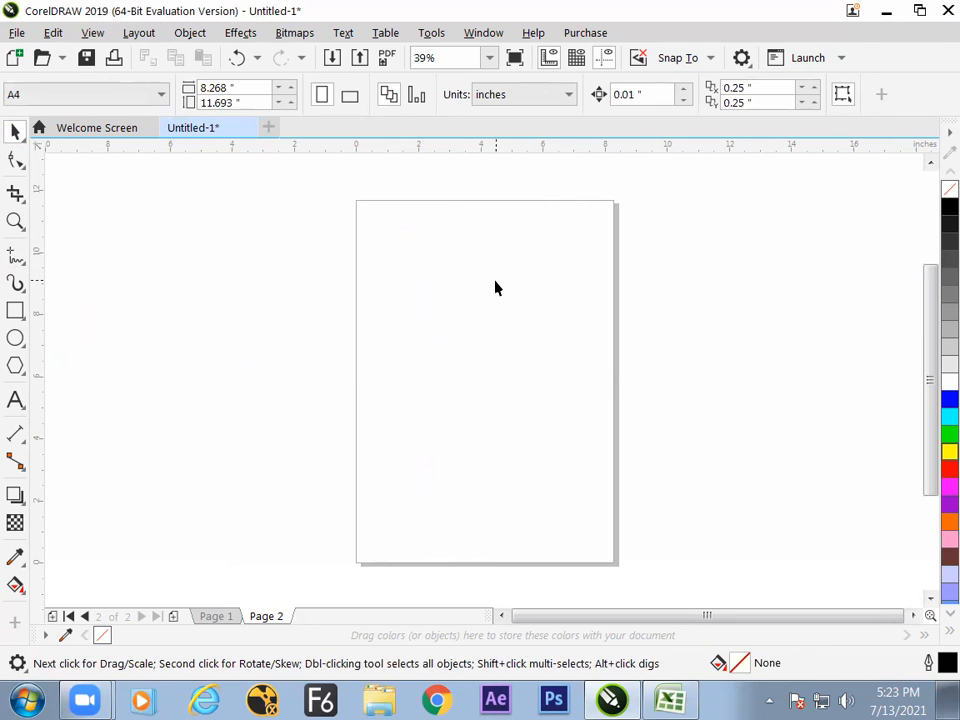
left_click(18, 257)
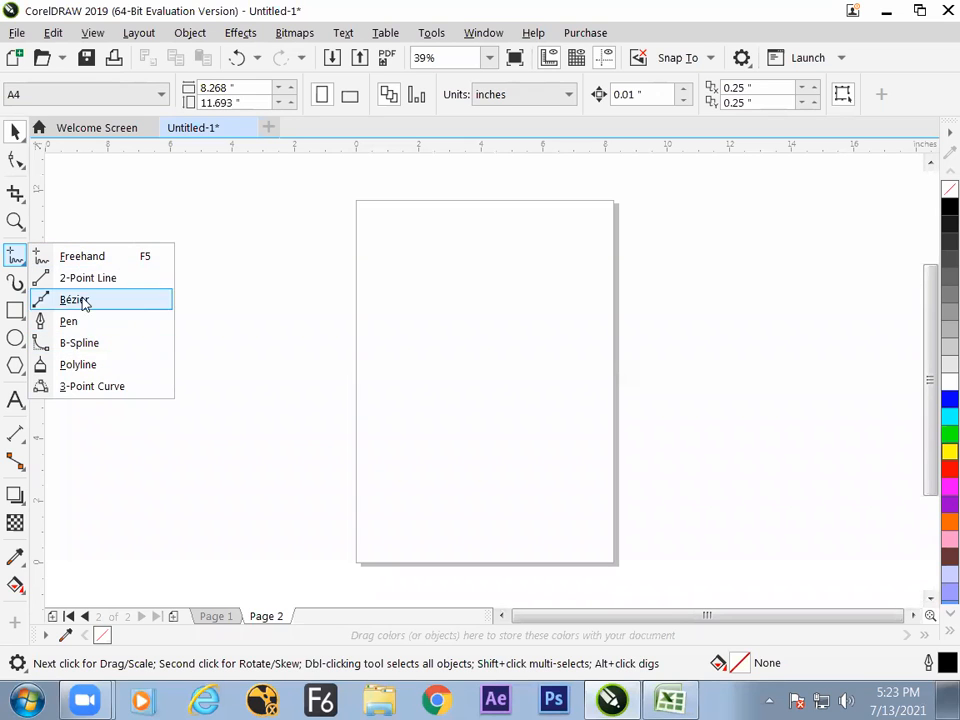
left_click(90, 258)
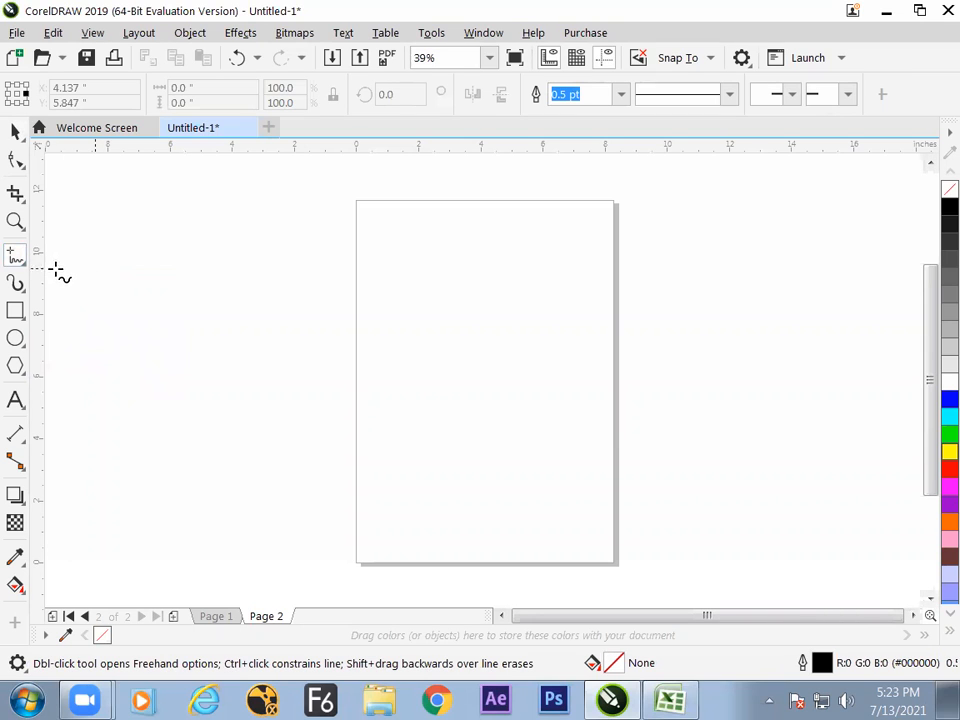
left_click(27, 318)
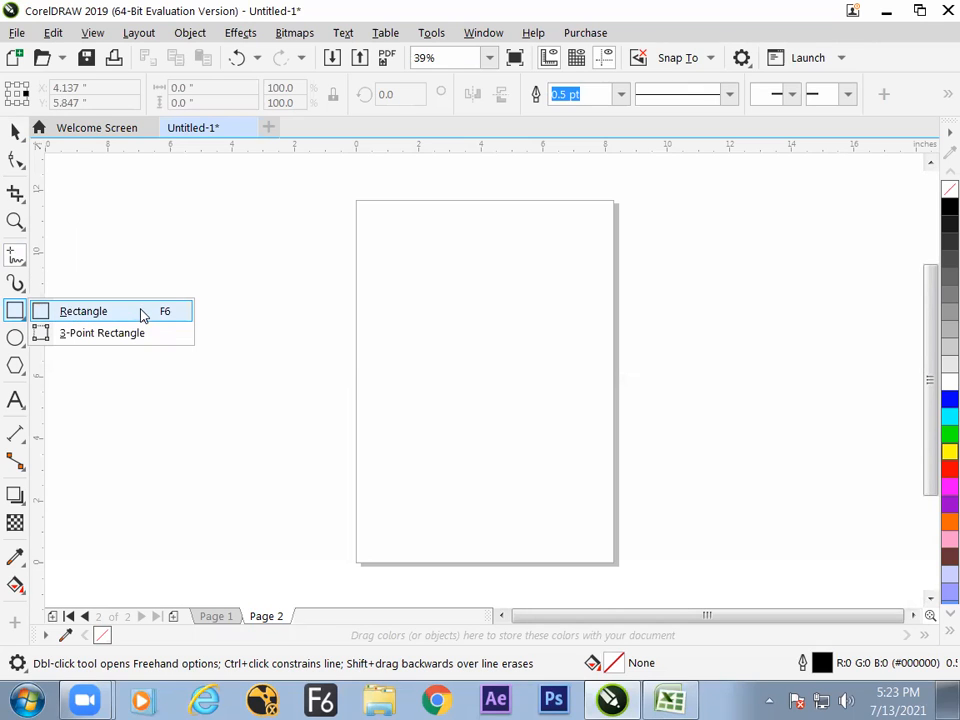
left_click(21, 288)
left_click(22, 288)
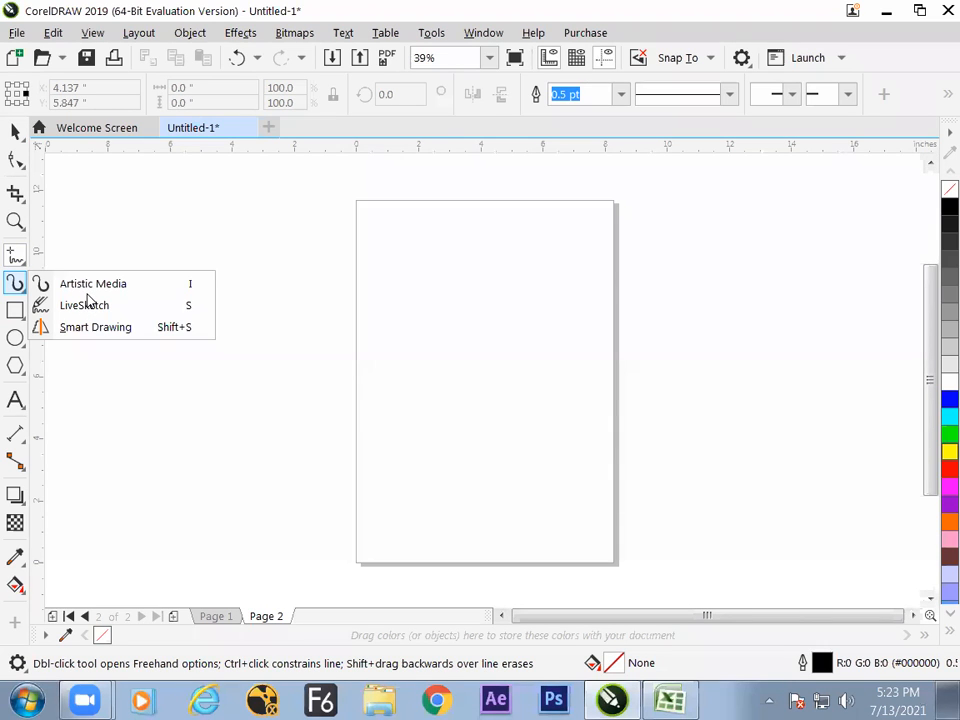
mouse_move(18, 256)
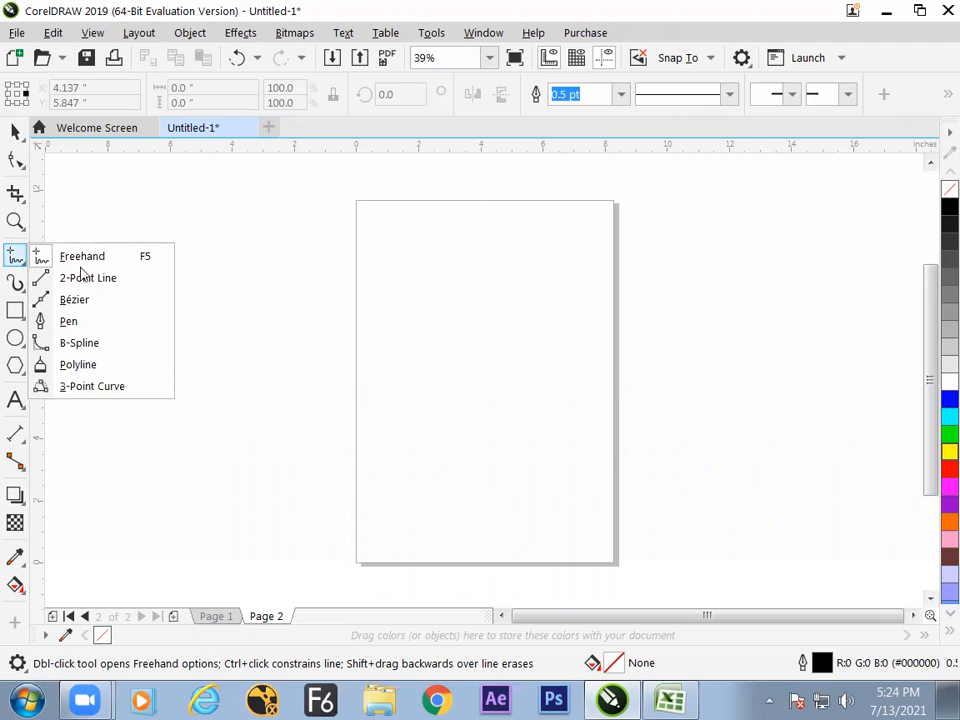
mouse_move(20, 315)
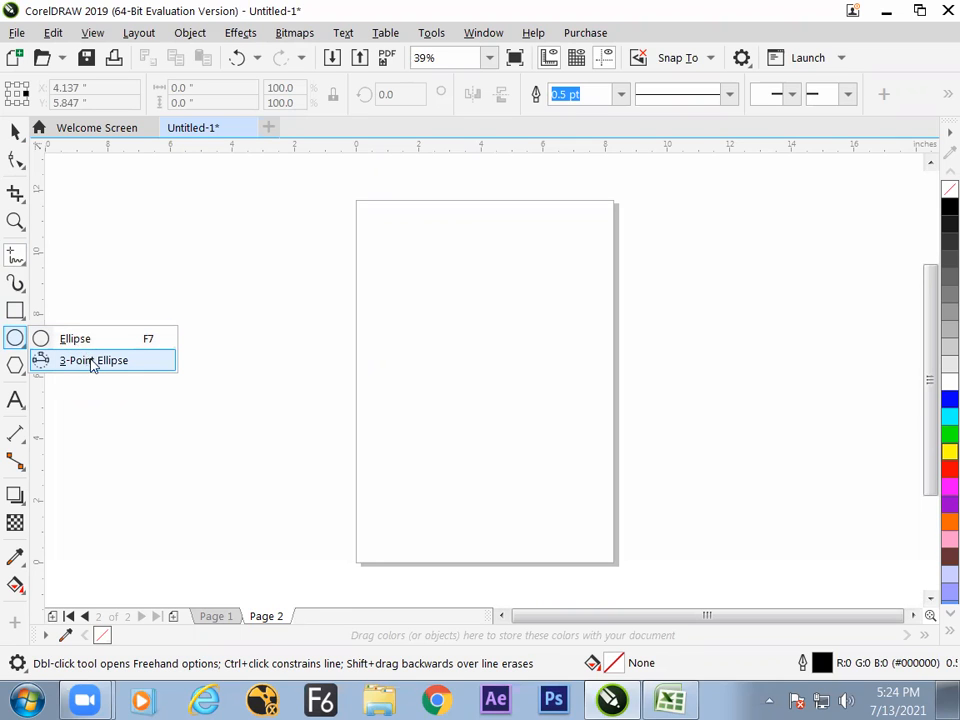
mouse_move(17, 366)
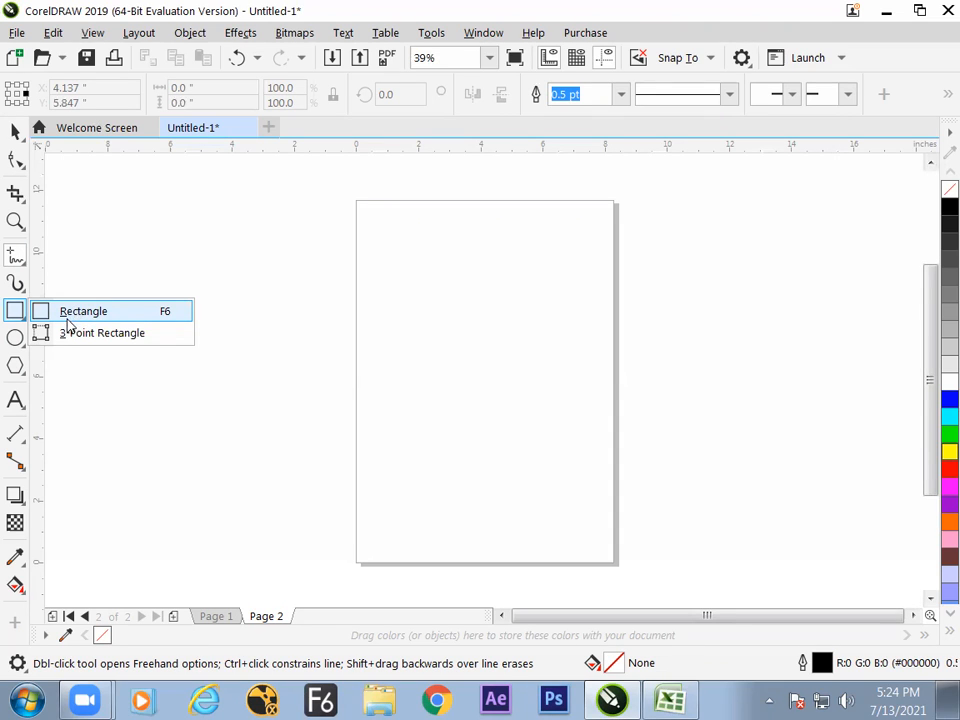
Activate the Rectangle tool, and in the Excel notes enter "F6" in cell F26 and "rectangle tool" in cell G26.
left_click(118, 313)
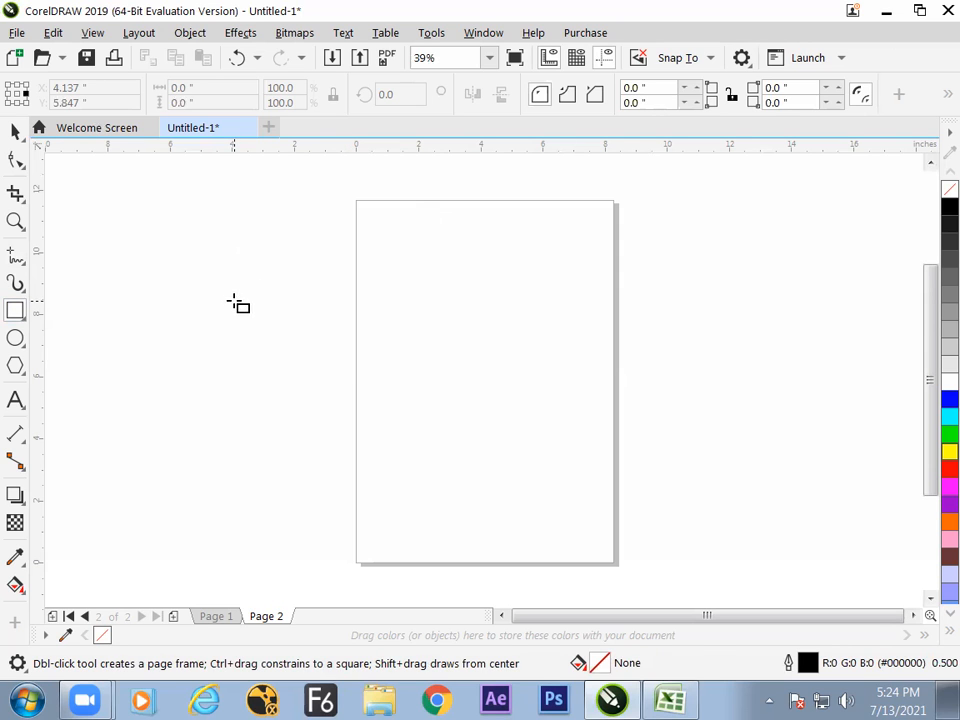
key("alt+Tab")
left_click(389, 512)
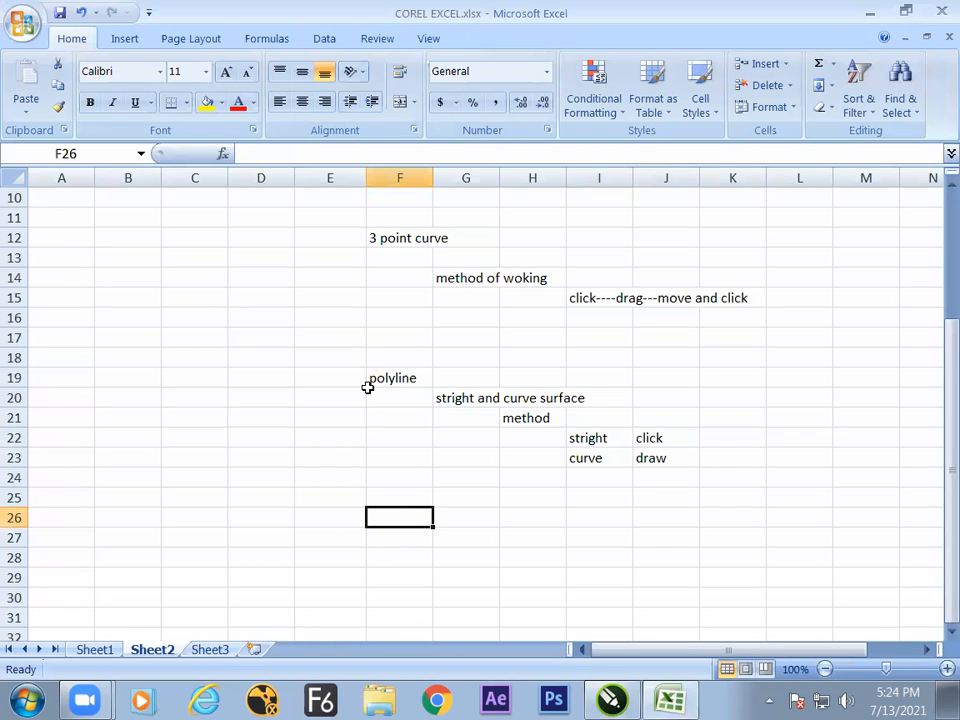
type("F6")
key("Tab")
type("rectangle tool")
In CorelDRAW, draw a rectangle about 0.98 by 1.5 inches in the page's upper-left corner and another about 2.74 by 1.13 inches below it.
key("alt+Tab")
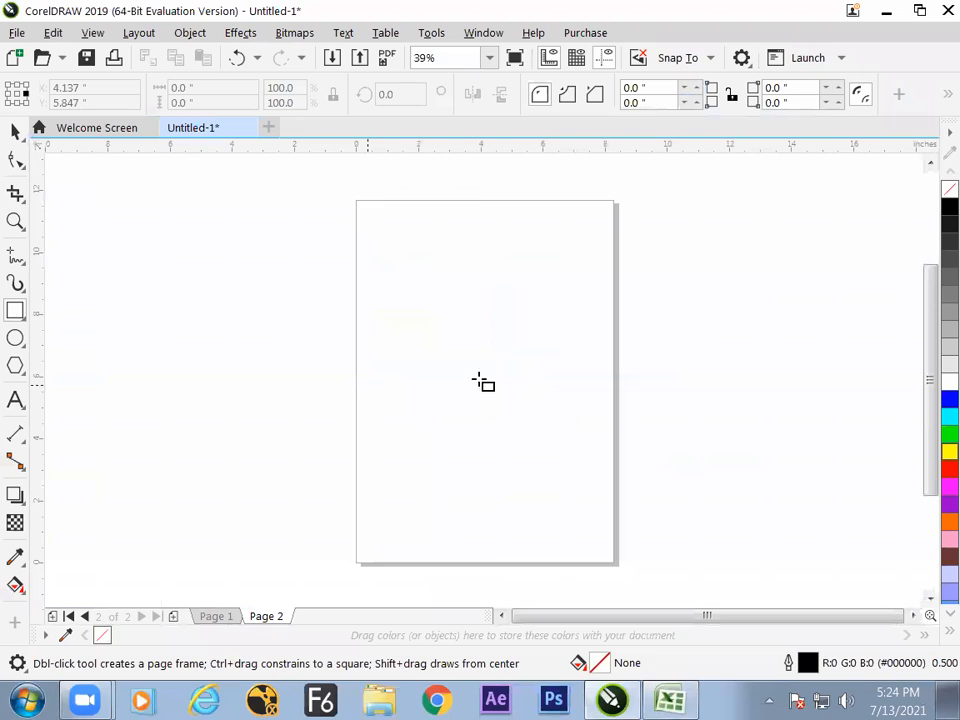
mouse_move(386, 272)
left_mouse_down()
mouse_move(452, 372)
mouse_move(413, 324)
mouse_move(386, 253)
left_mouse_up()
left_click(16, 132)
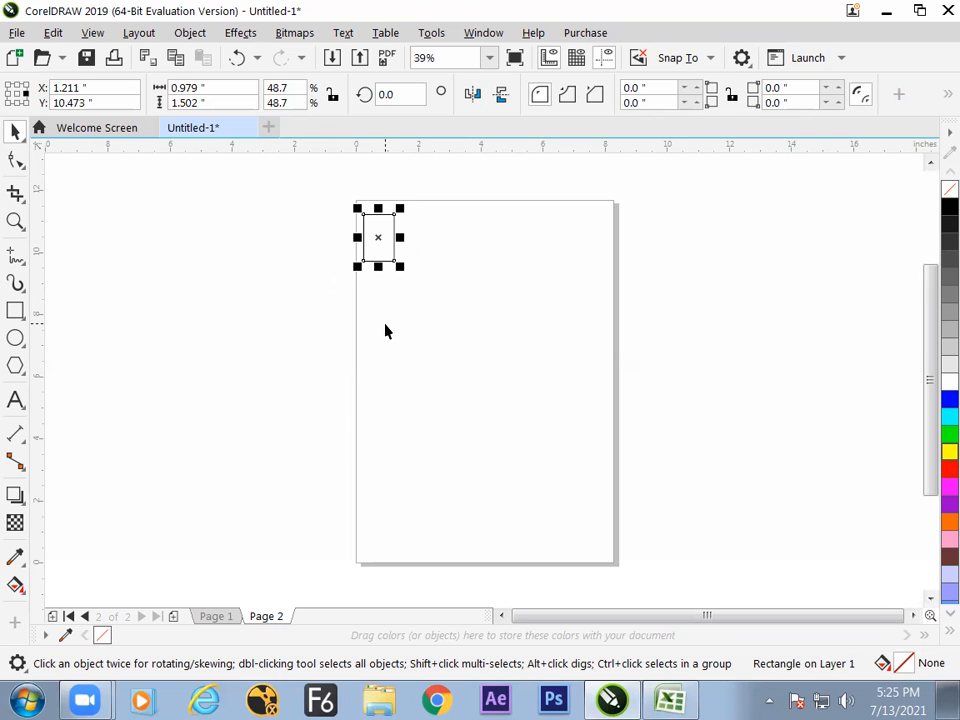
key("F6")
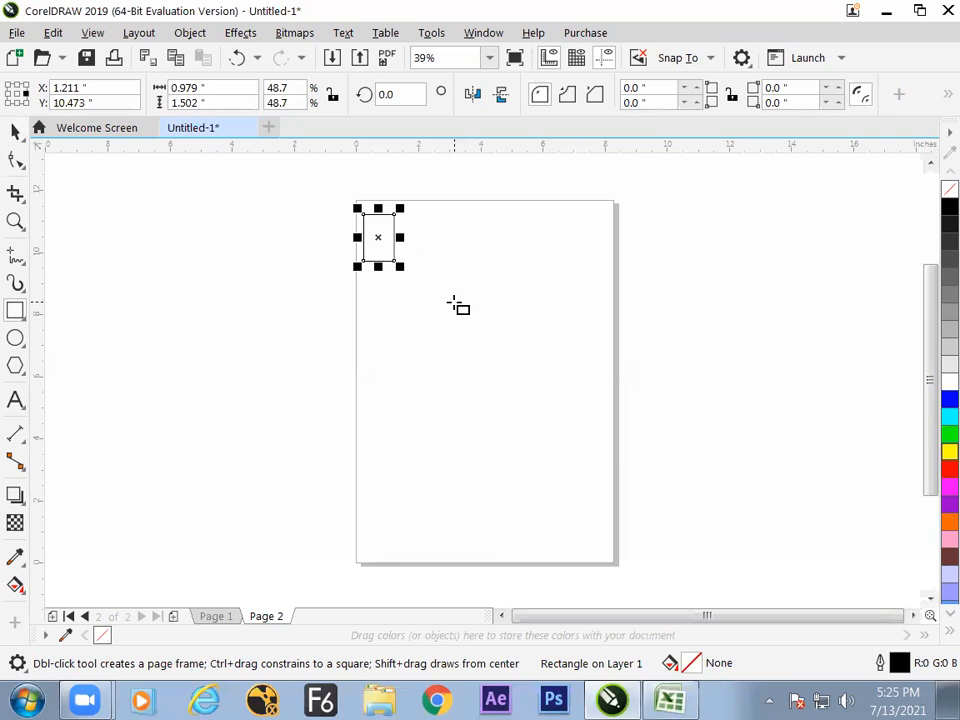
mouse_move(419, 307)
left_mouse_down()
mouse_move(525, 329)
mouse_move(509, 332)
left_mouse_up()
Switch to the Excel notes and enter "shift for symetric" in cell G28.
key("alt+Tab")
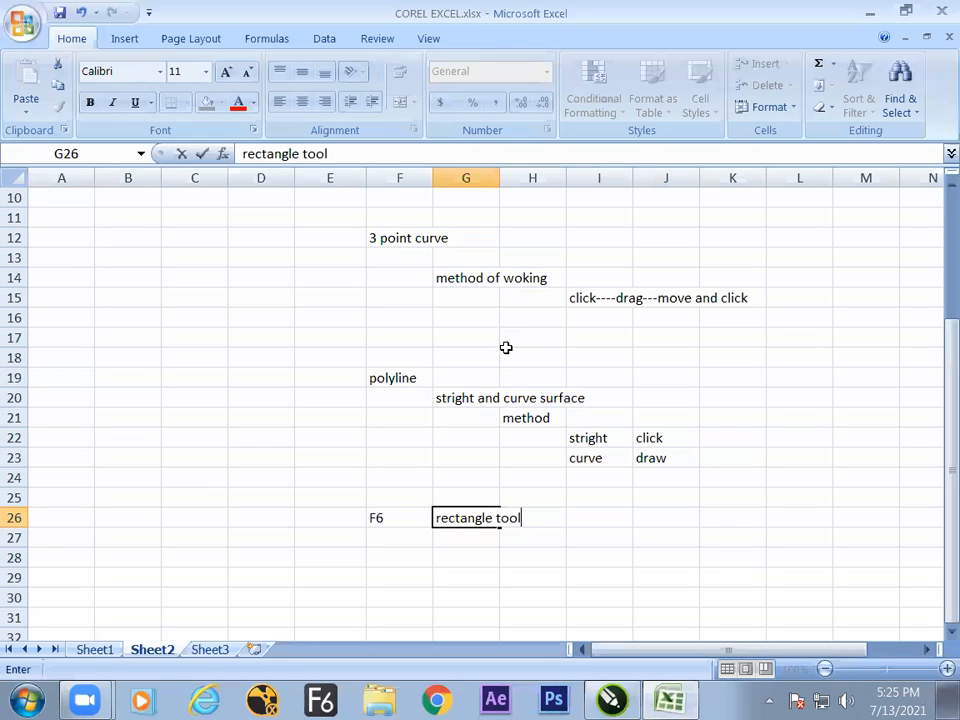
left_click(454, 554)
type("shi")
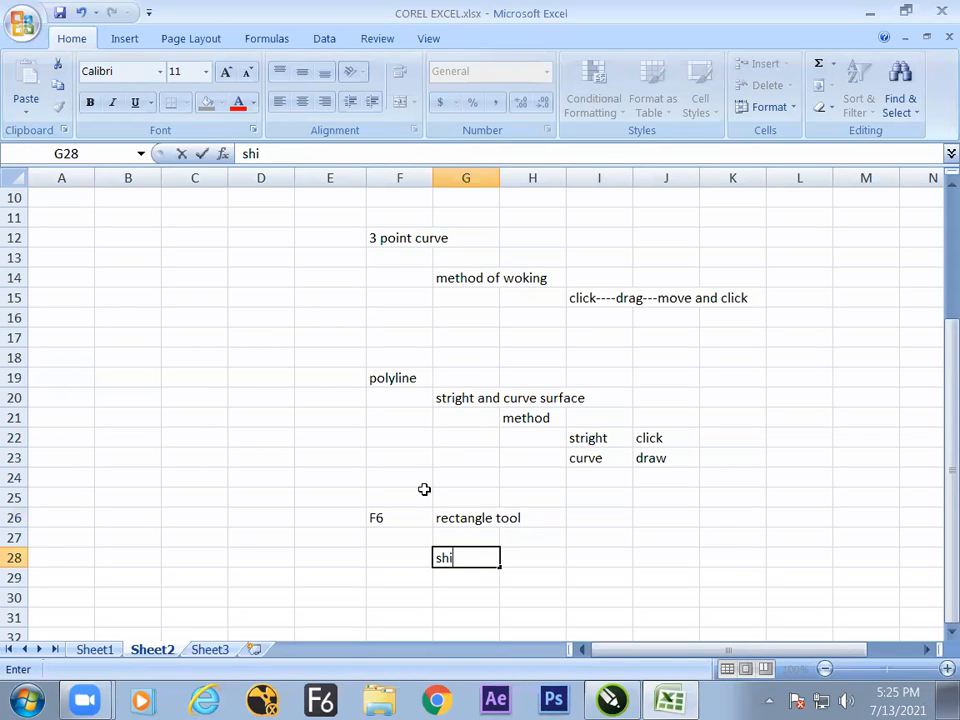
type("ft for symetric")
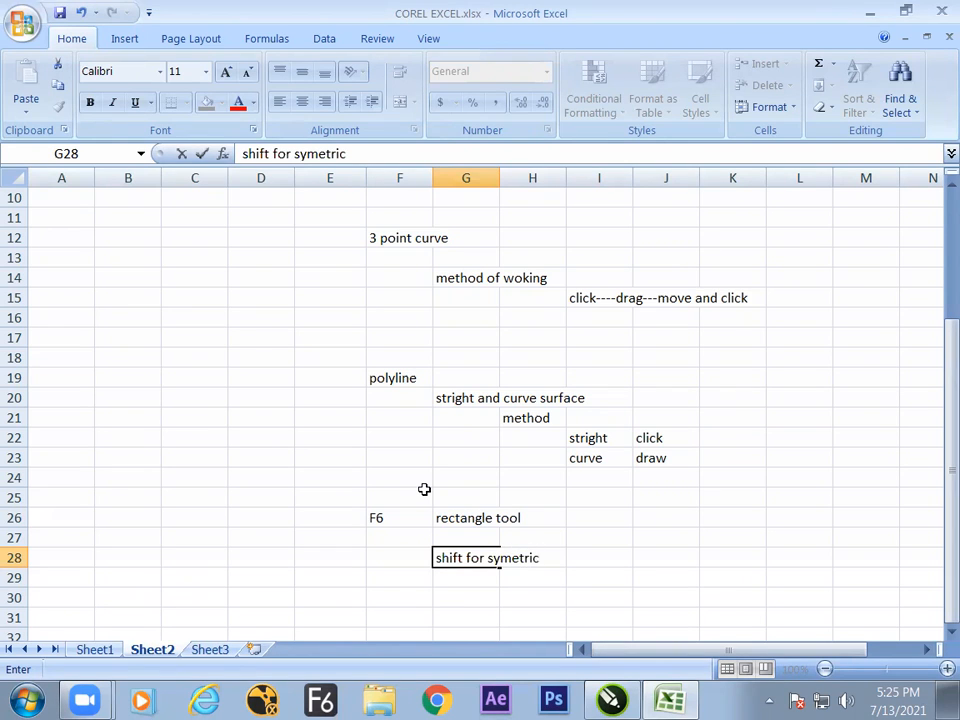
left_click(550, 546)
left_click(452, 566)
left_click(452, 571)
key("Down")
key("Down")
key("Down")
key("Down")
key("Down")
key("Down")
key("Down")
key("Down")
key("Down")
key("Down")
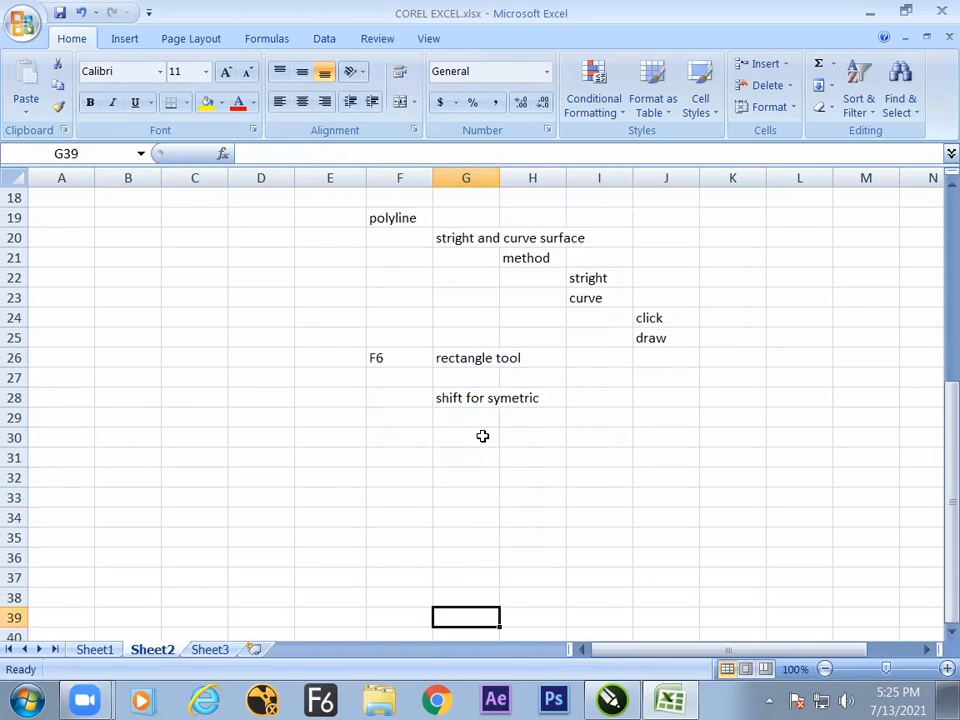
key("Down")
left_click(461, 381)
In CorelDRAW, move the wide rectangle directly beneath the small one and draw a square about 1.99 inches wide below both.
key("alt+Tab")
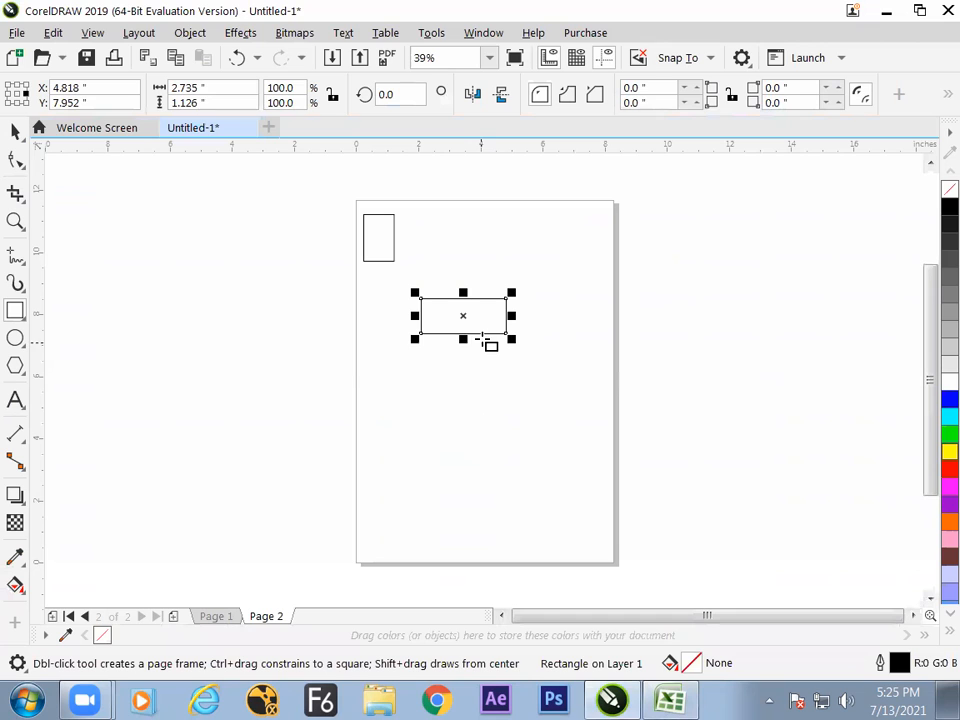
left_click_drag(465, 318, 384, 296)
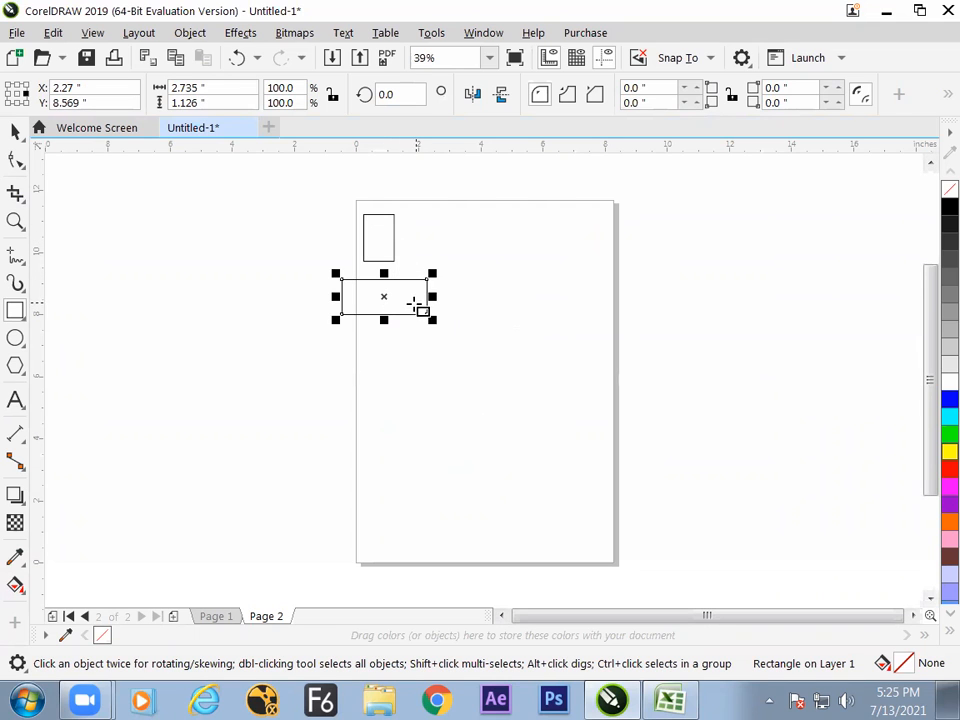
left_click_drag(387, 359, 440, 420)
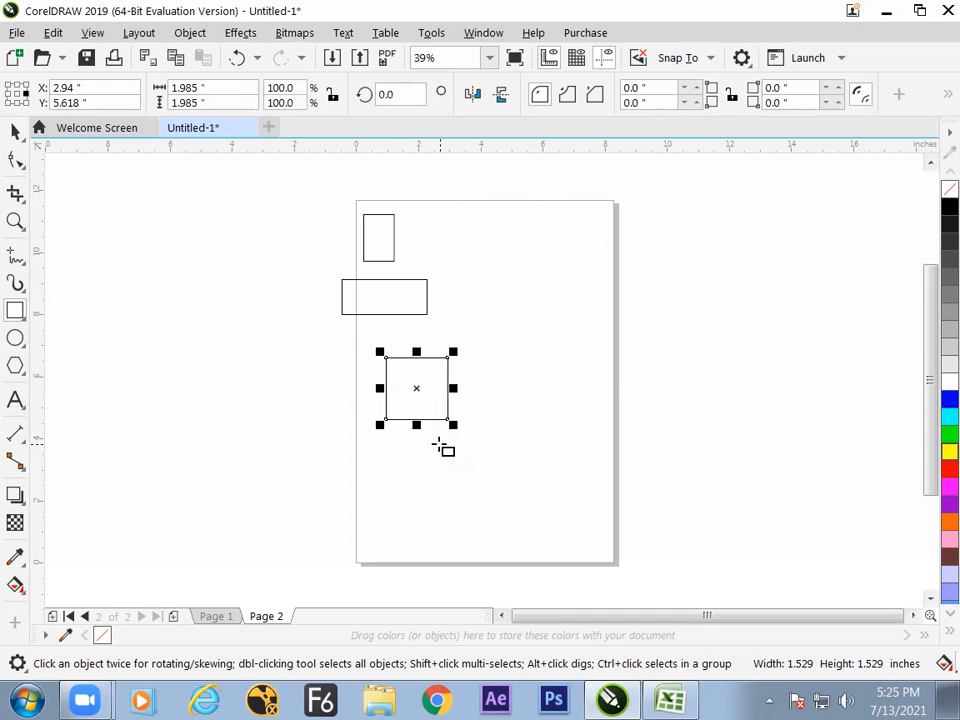
Switch to the Excel notes and enter "ctrl and drag to make a suare from the click point as start point" in cell G29.
key("alt+Tab")
left_click(454, 402)
type("ctrl and")
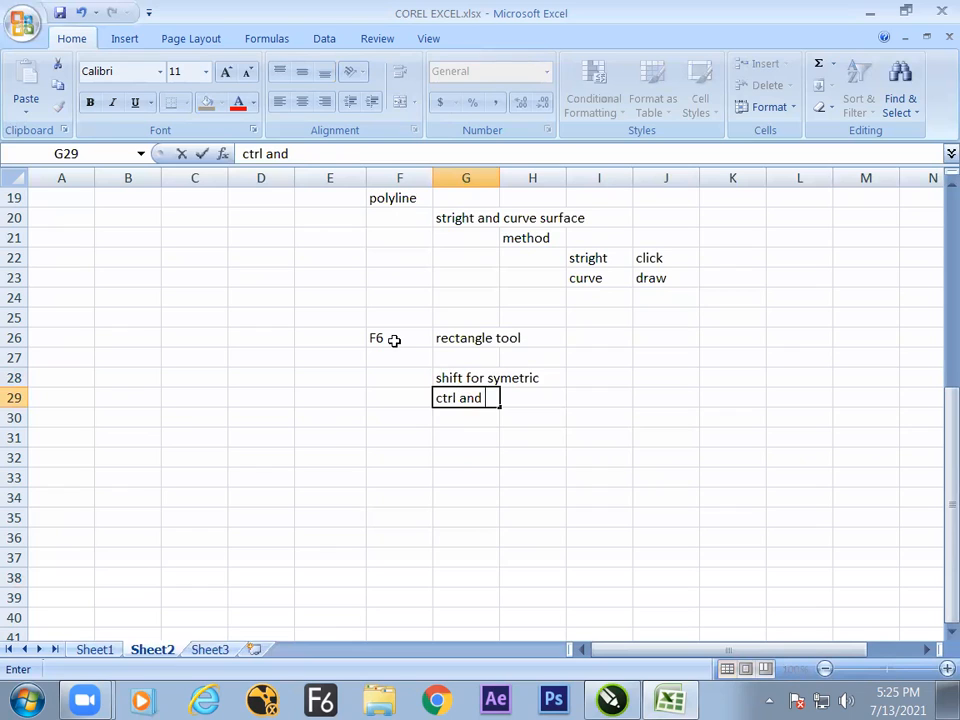
type(" drag to m")
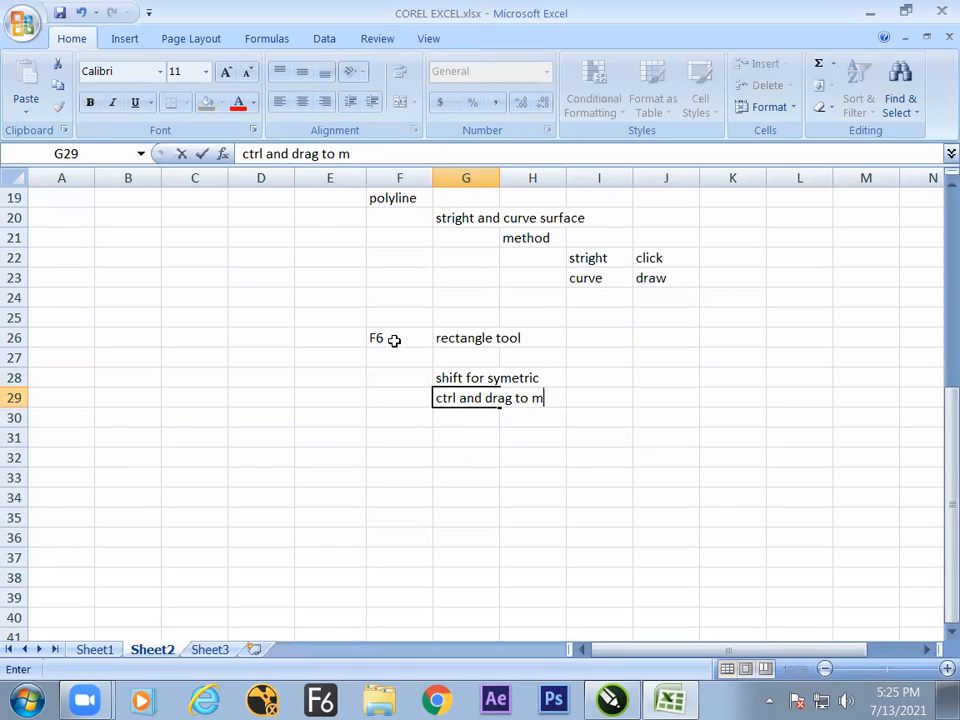
type("ake a suare")
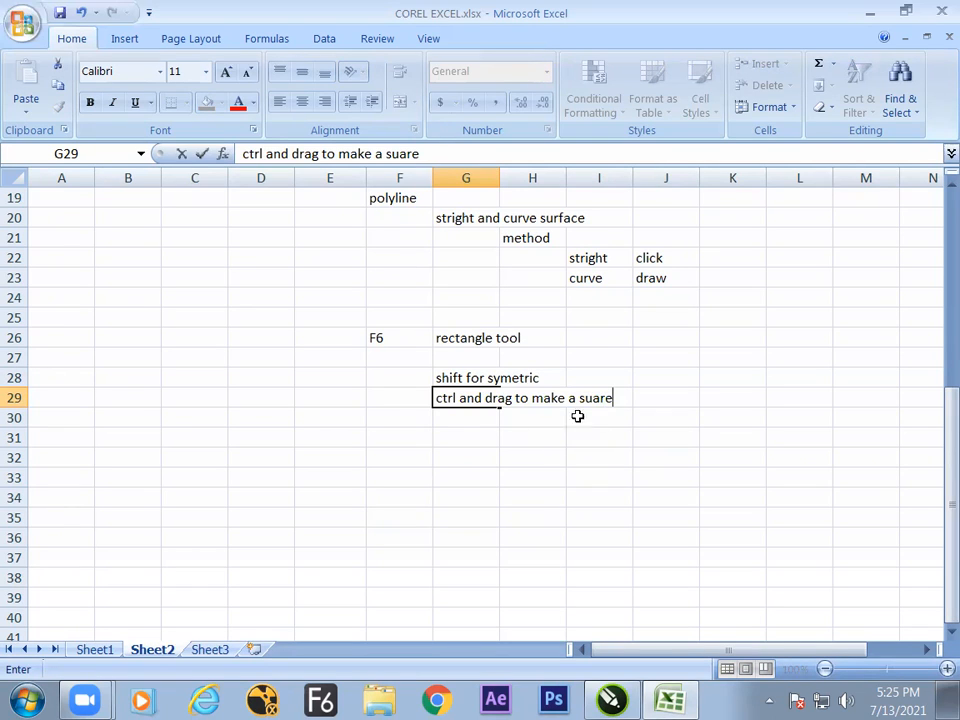
type(" from")
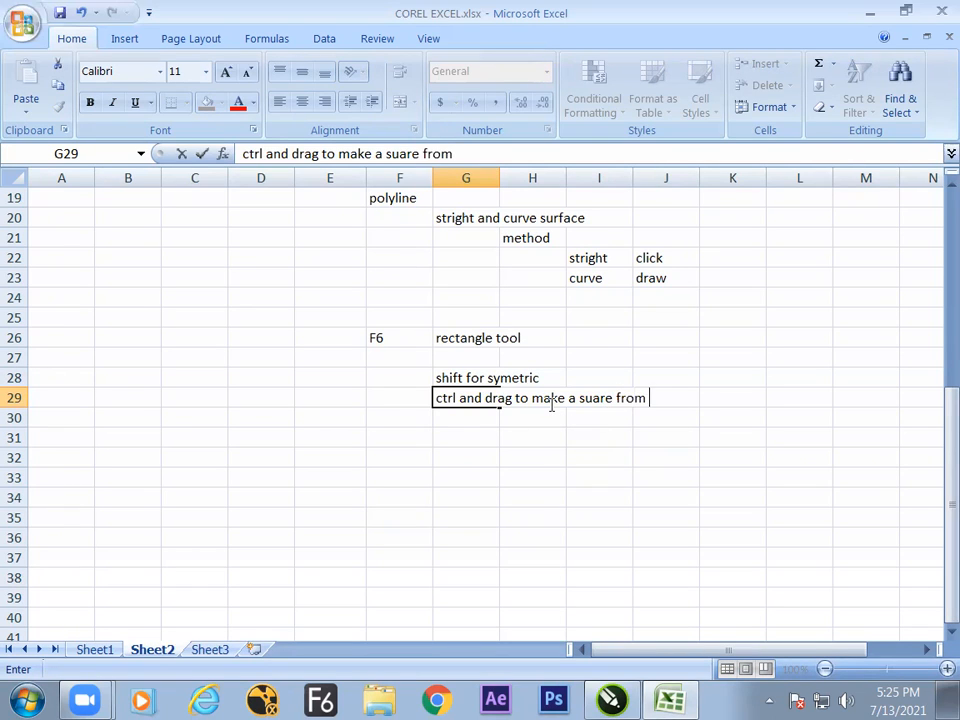
type(" the click point as start poin")
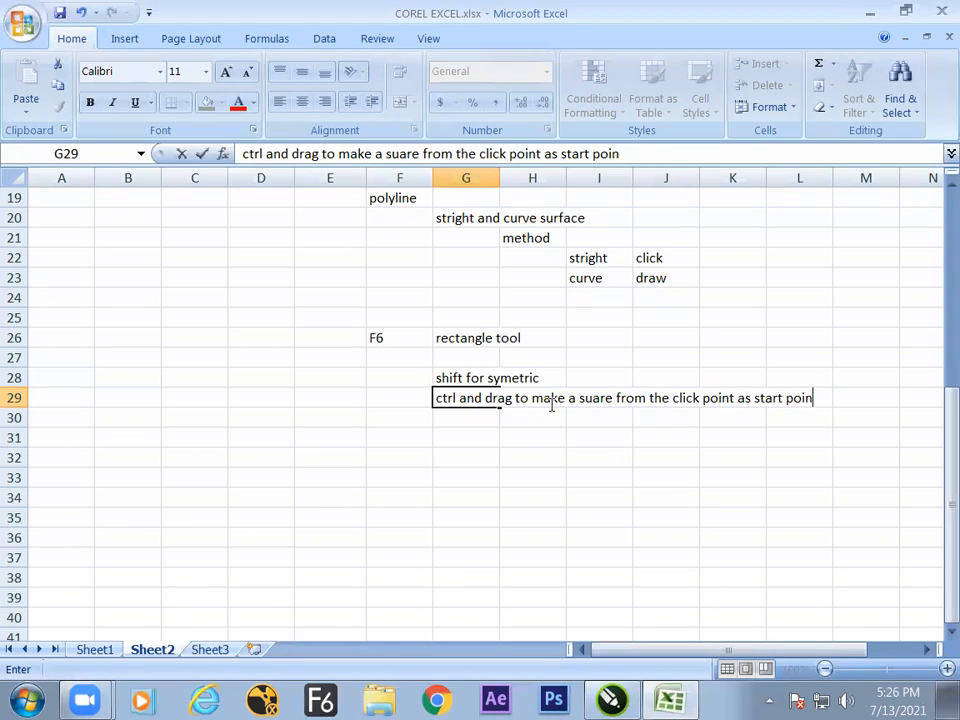
type("t")
key("Return")
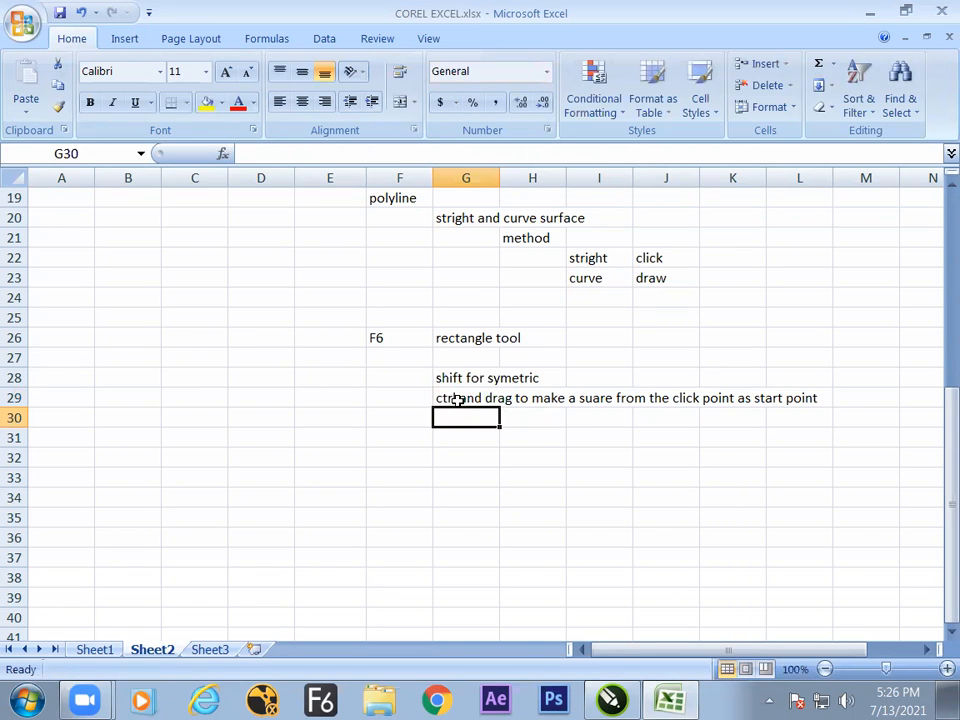
Apply the Heading 4 cell style to the note in cell G29.
left_click(456, 399)
left_click(240, 104)
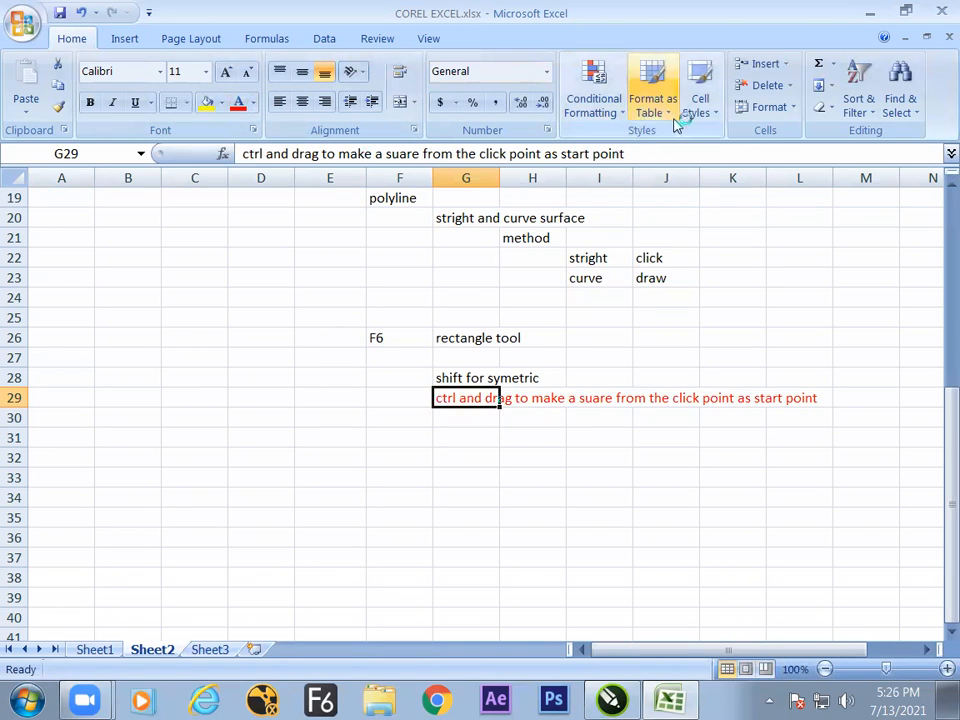
left_click(700, 105)
left_click(560, 276)
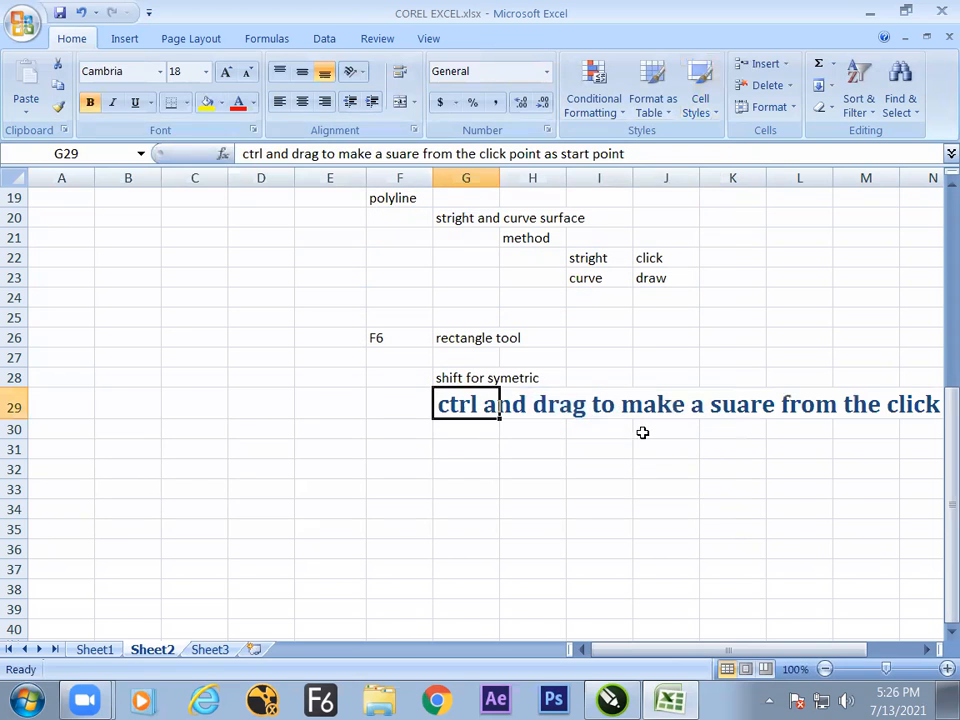
left_click(701, 110)
left_click(409, 276)
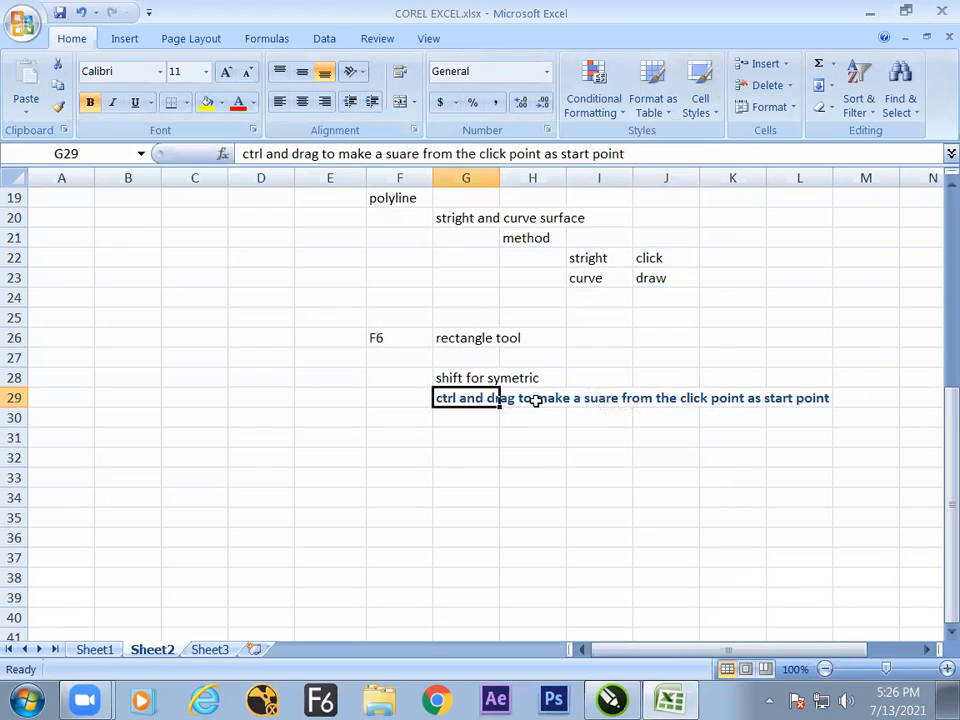
left_click(479, 459)
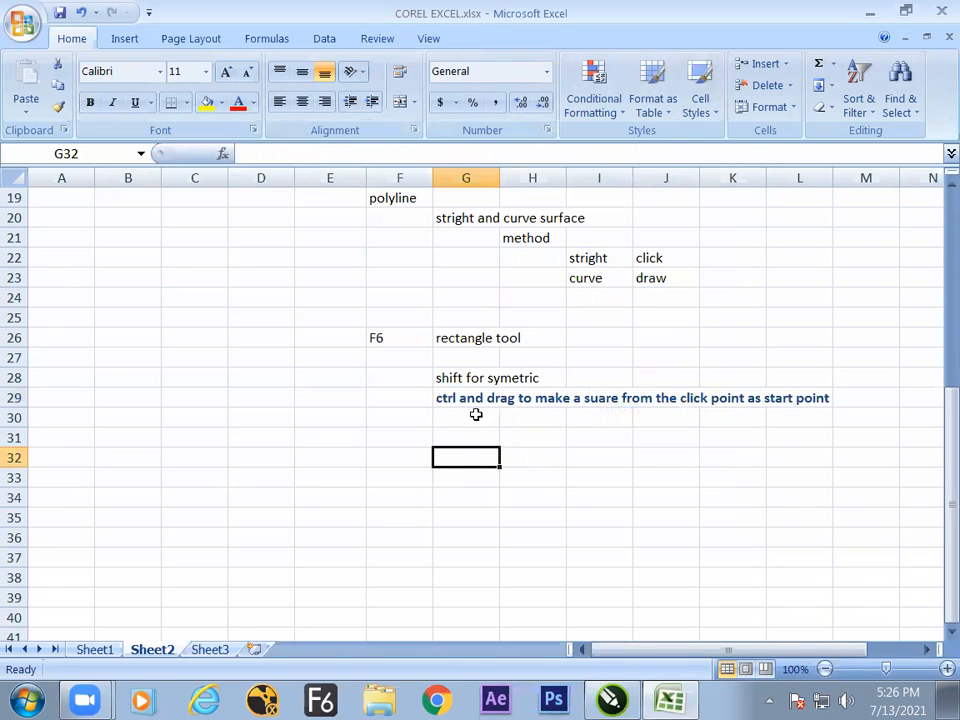
In CorelDRAW, draw a square about 2.58 inches wide from its centre, below the existing square near the page's lower-left edge.
key("alt+Tab")
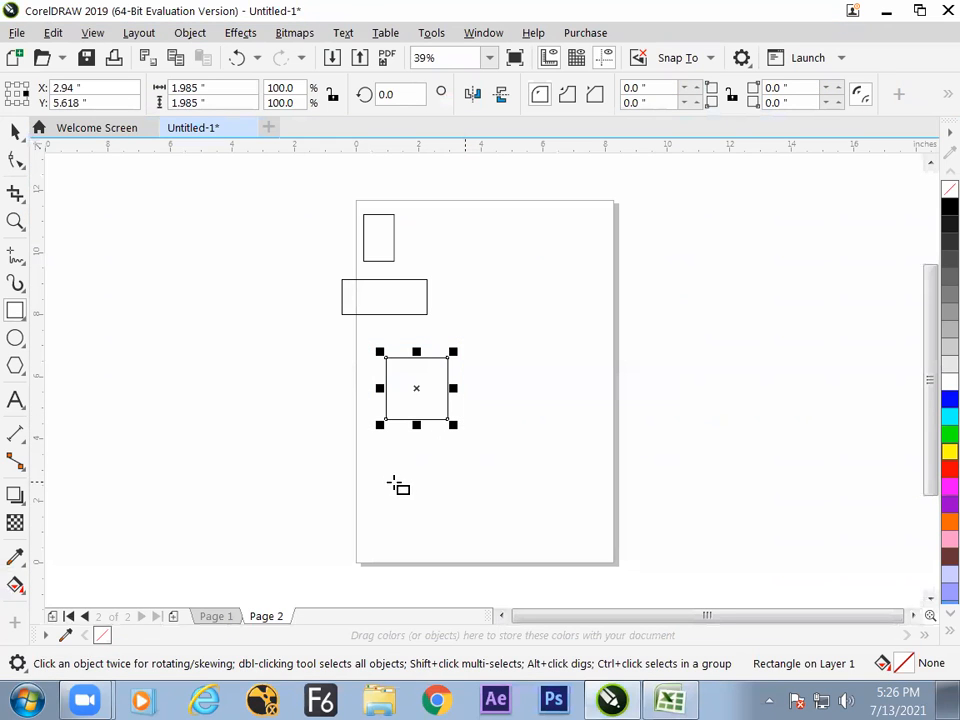
mouse_move(359, 475)
left_mouse_down()
mouse_move(422, 492)
mouse_move(411, 497)
mouse_move(426, 489)
mouse_move(401, 490)
mouse_move(417, 490)
left_mouse_up()
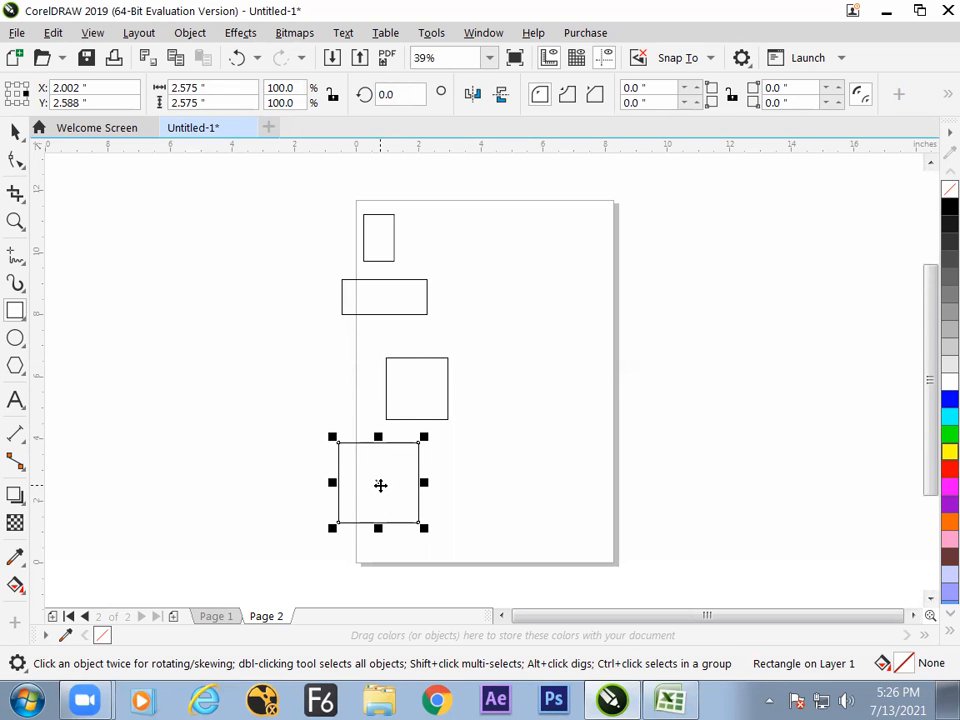
In Excel, copy the G29 note into G30 and edit it to "ctrl and shift drag to make a suare from the click point as center point".
key("alt+Tab")
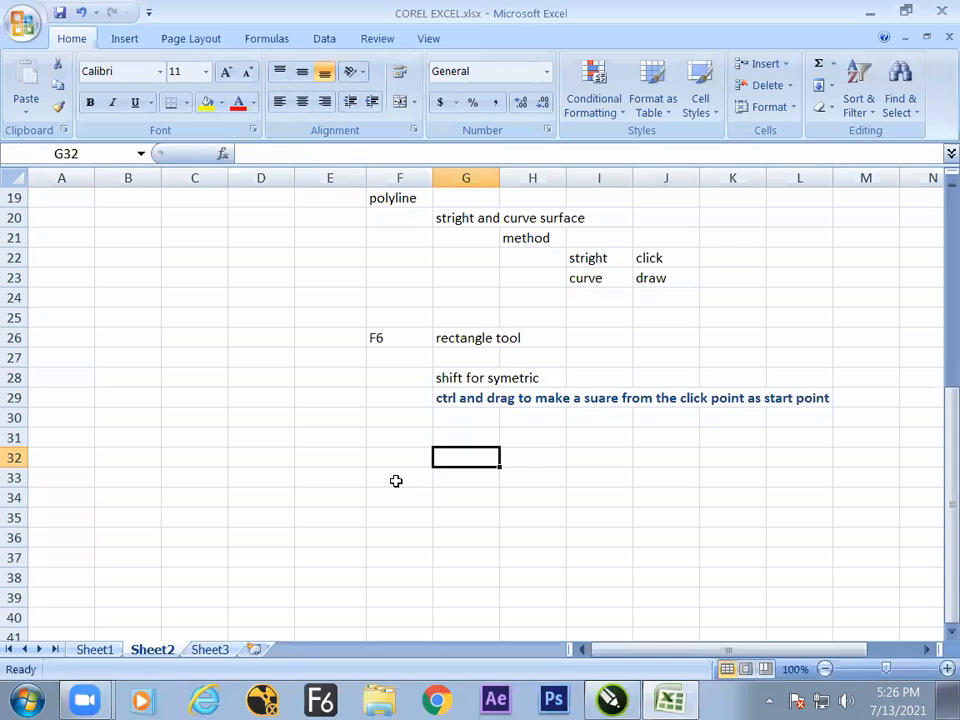
left_click(452, 404)
left_click(452, 420)
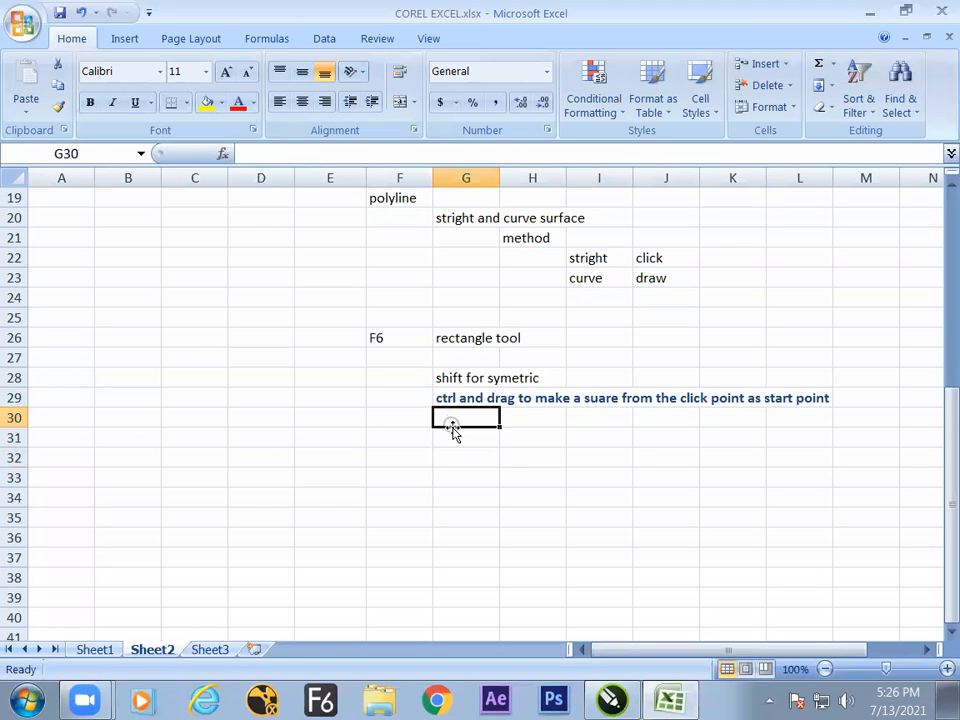
type("ctrl and drag to make a suare from the click point as start point")
double_click(483, 420)
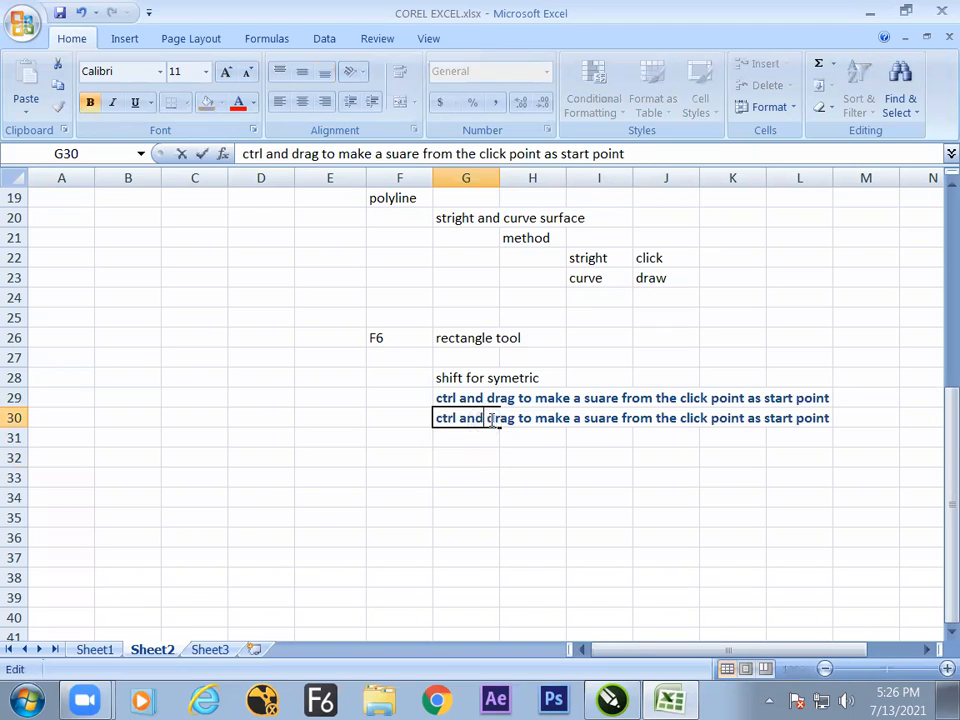
type("shift")
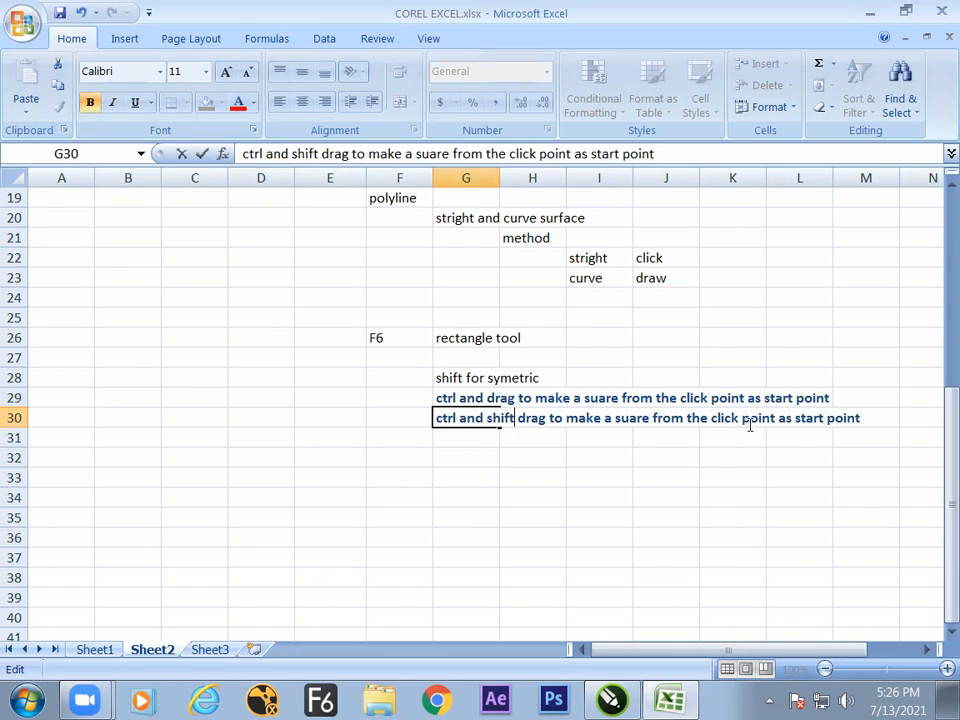
left_click_drag(797, 421, 827, 421)
type("center")
left_click(614, 477)
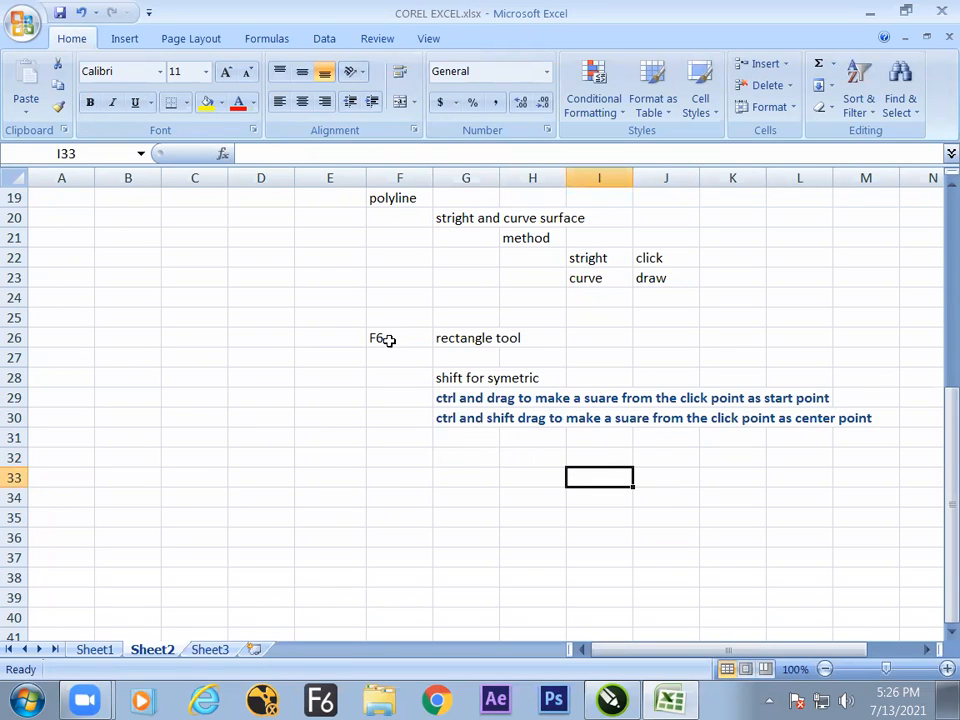
In CorelDRAW, select all four rectangles and squares together and move them off the page into the empty area beside its left edge.
key("alt+Tab")
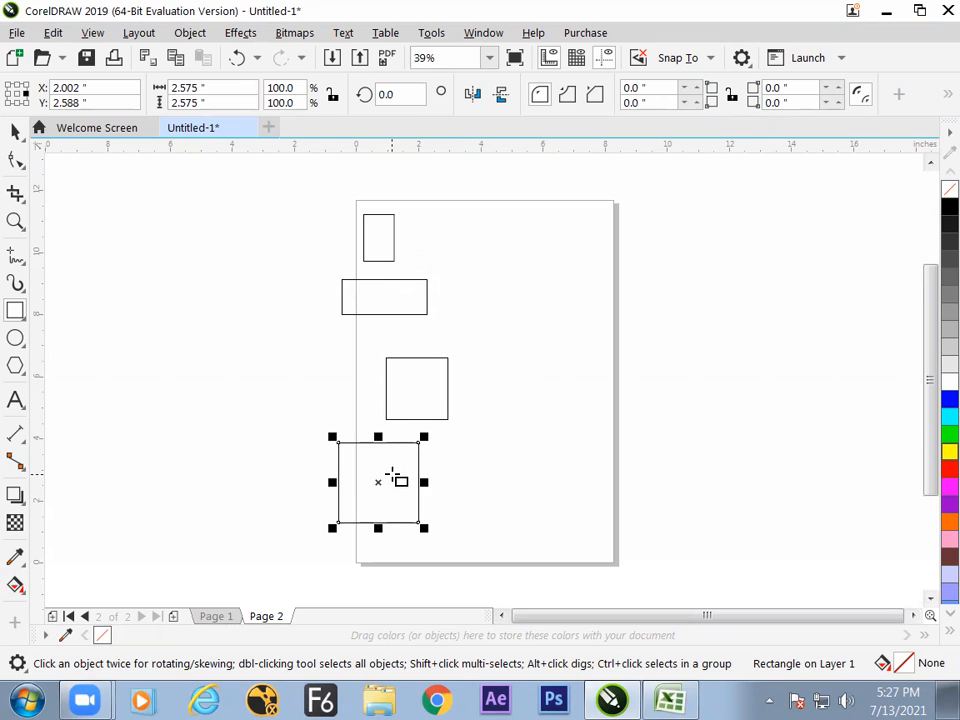
left_click(14, 132)
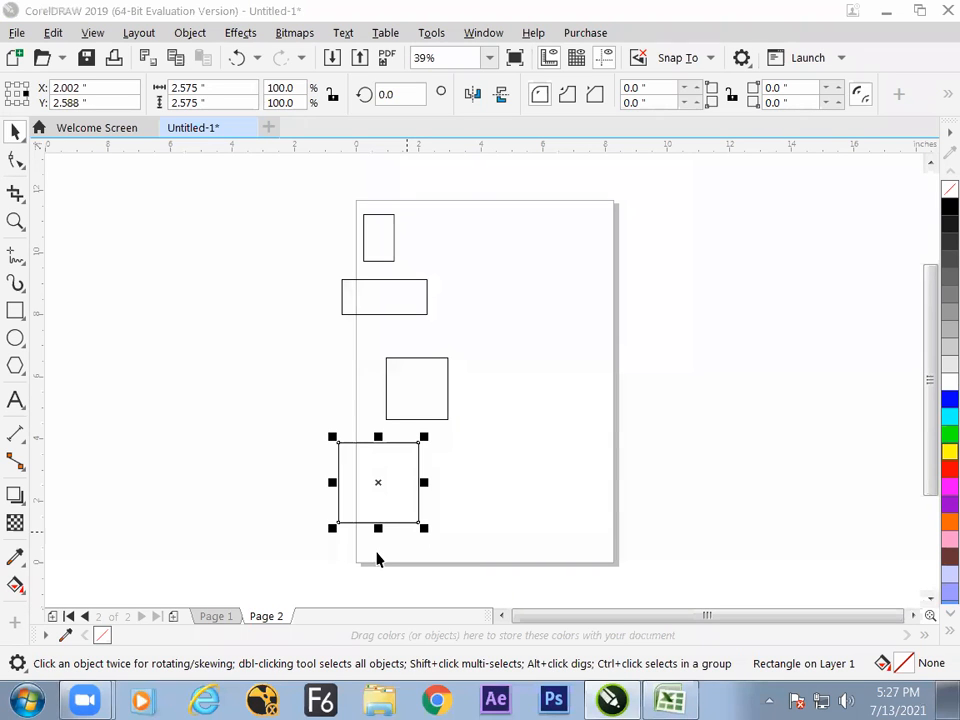
left_click(532, 368)
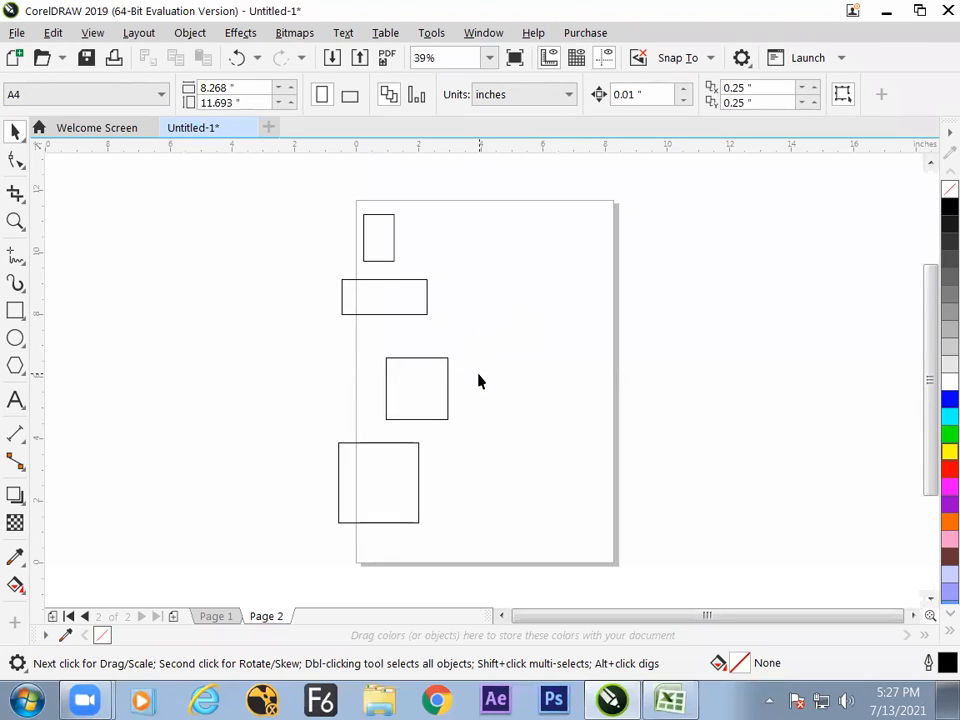
left_click_drag(298, 199, 467, 570)
left_click_drag(343, 383, 219, 376)
left_click(380, 448)
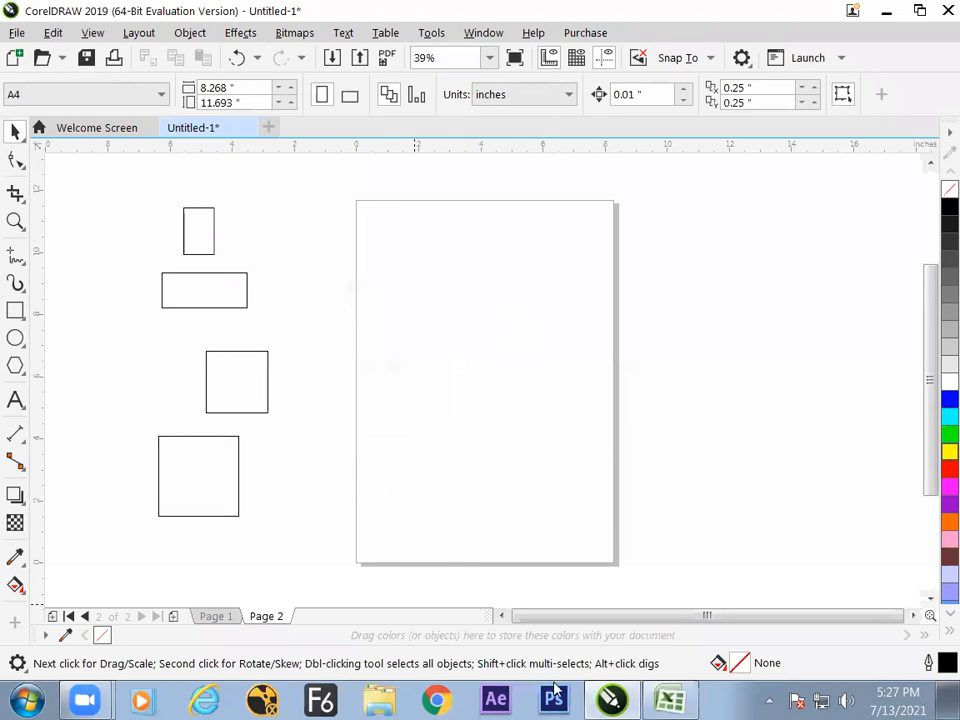
Switch to the Excel notes and enter "how to make a rectangle with the canvas size ?" in cell F33.
left_click(670, 699)
left_click(421, 483)
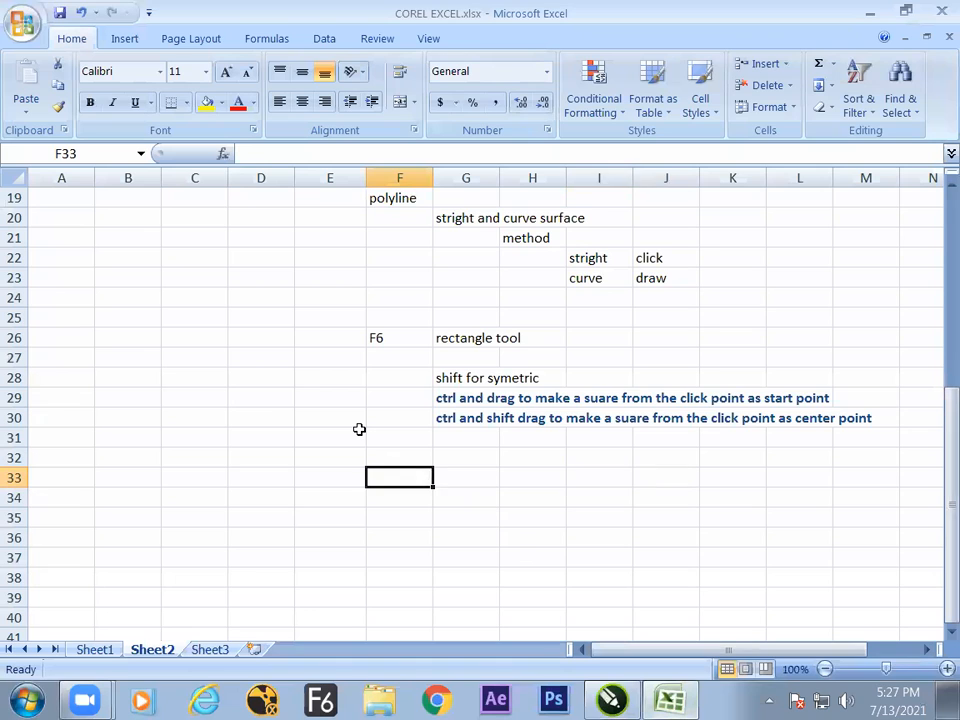
type("how to ma")
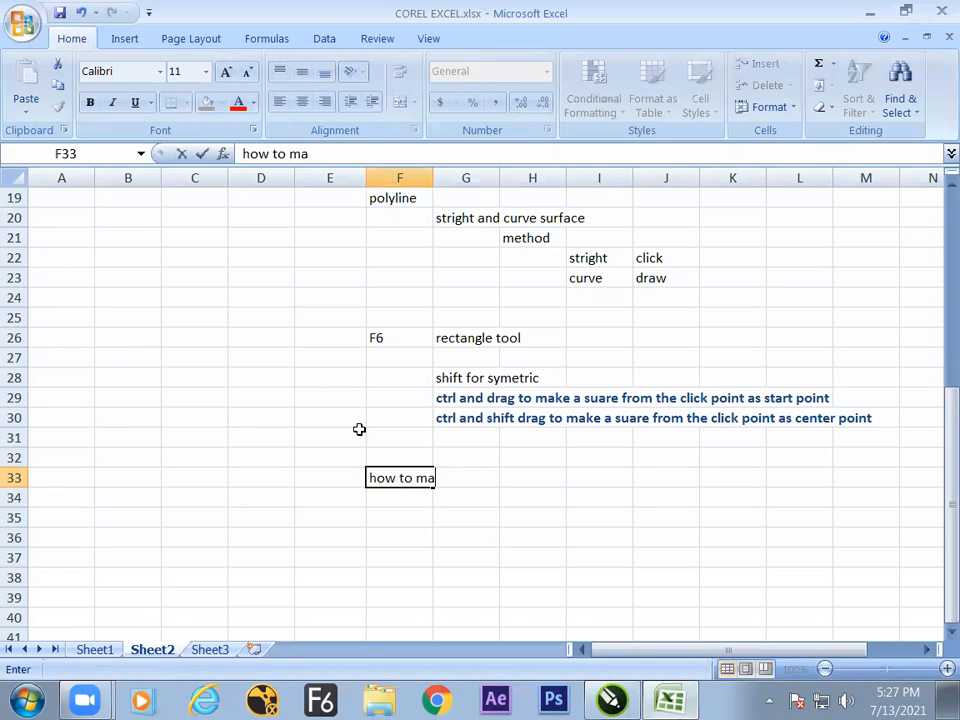
type("ke a rectangle with the canva")
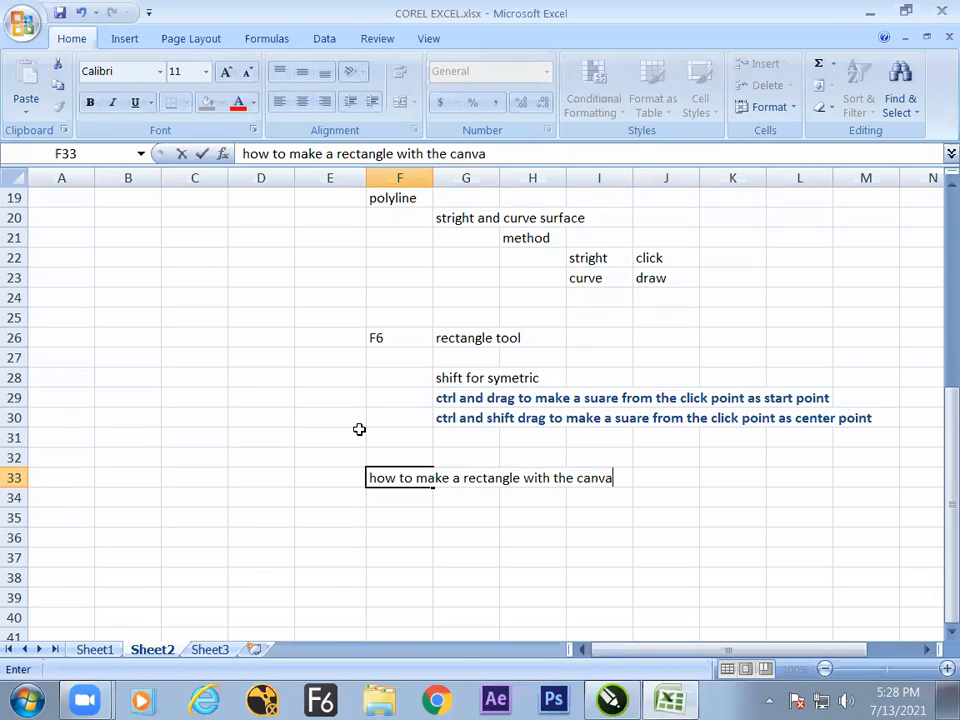
type("s size ?")
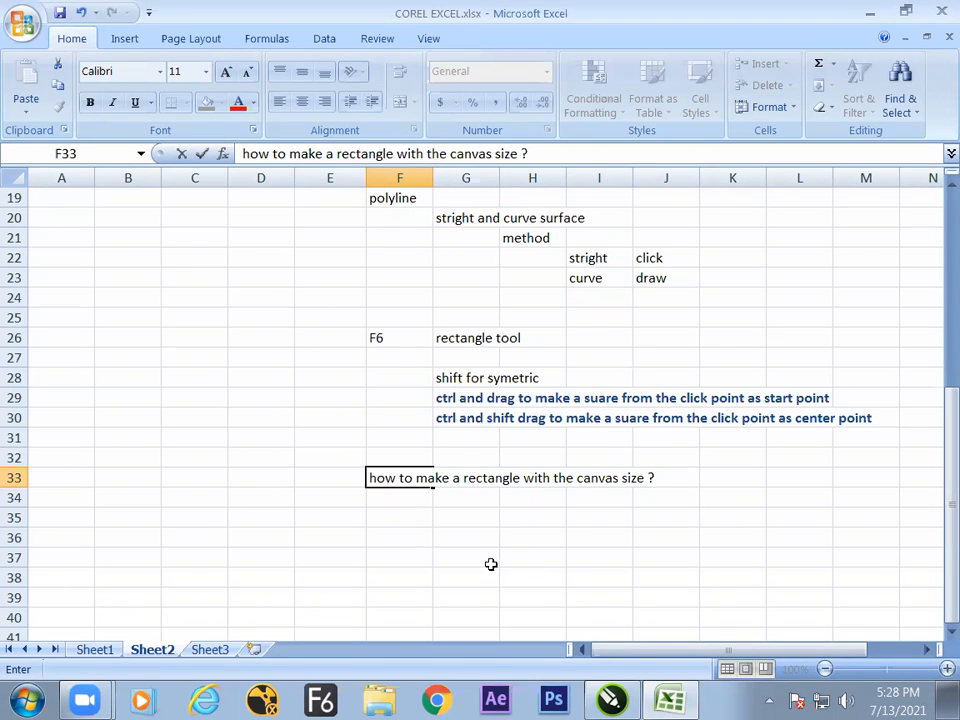
key("ctrl+Return")
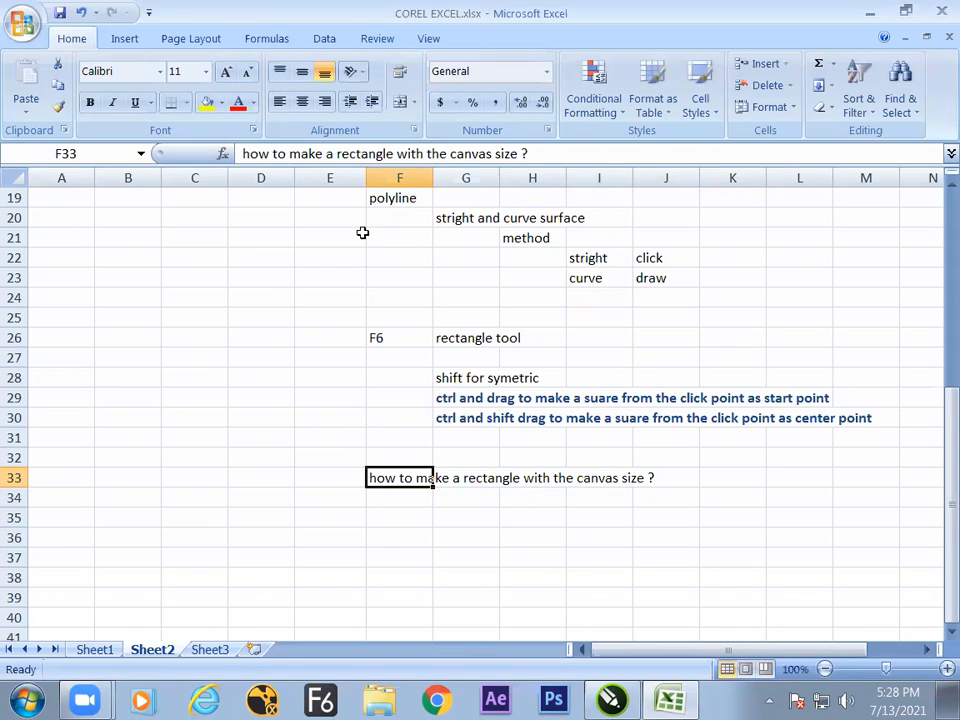
Format the question in cell F33 with the Title cell style and a red font colour.
left_click(238, 104)
left_click(700, 112)
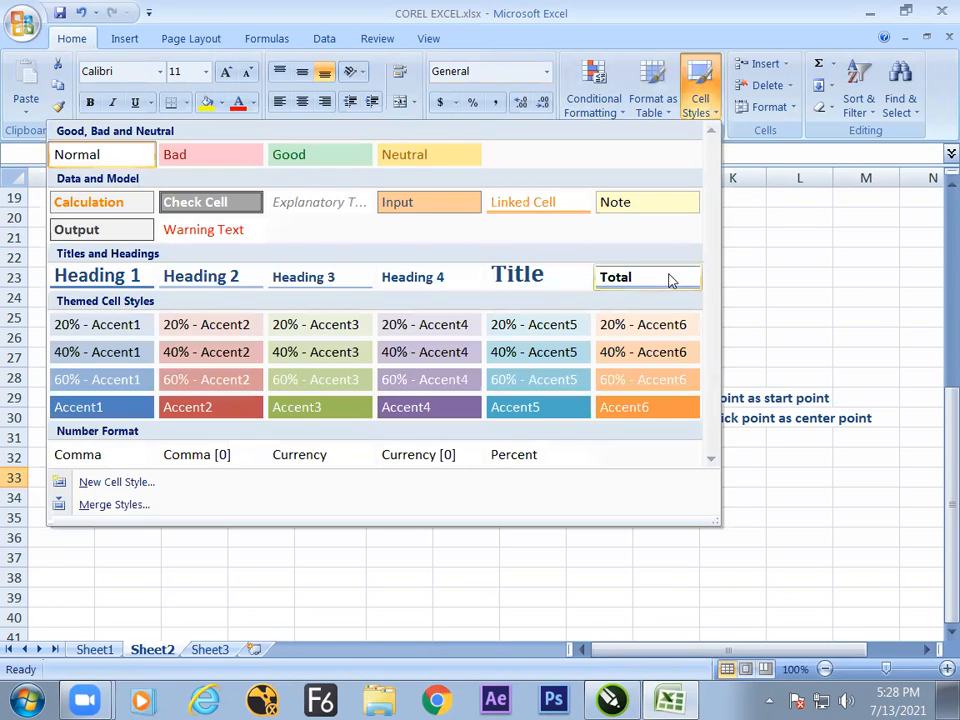
left_click(548, 276)
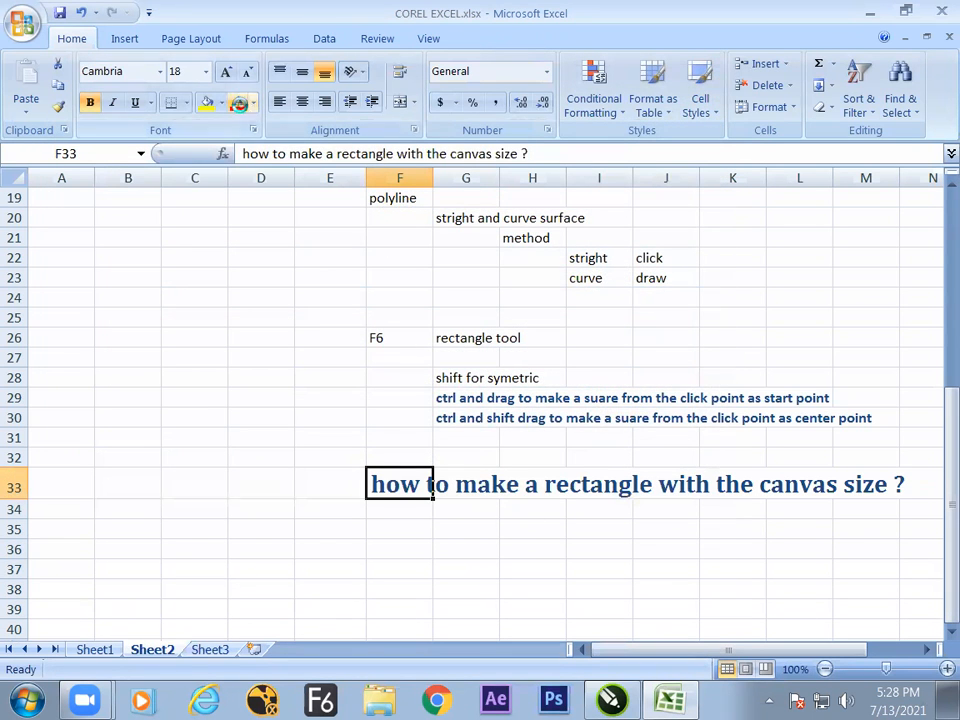
key("Down")
key("Down")
key("Down")
key("Down")
key("Down")
key("Down")
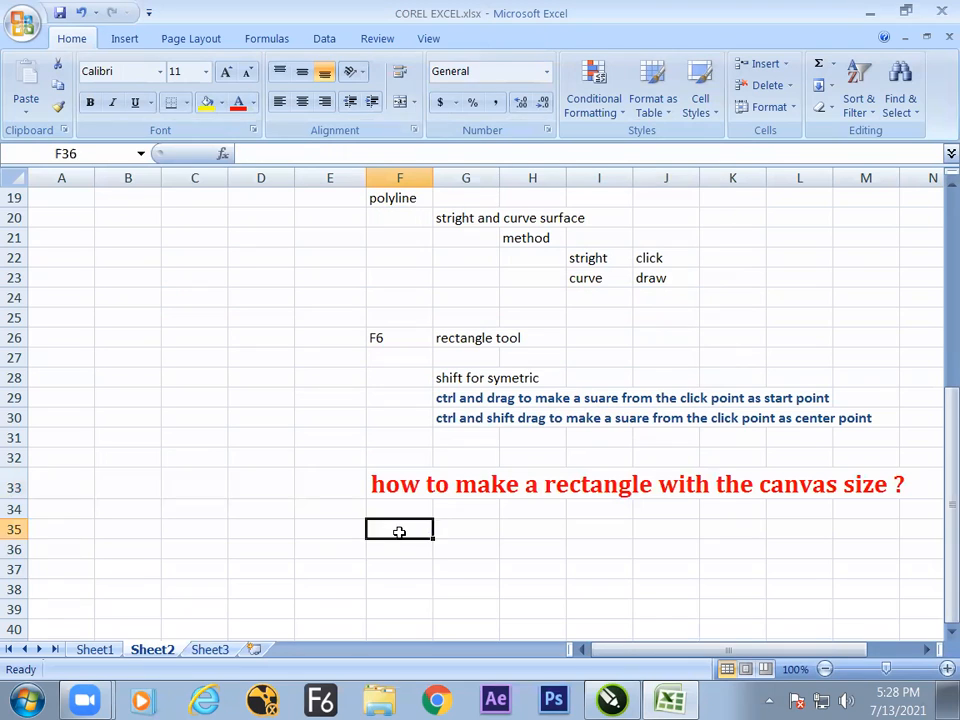
Enter the answer "double click on the rctngle tool" in cell G34 beneath the red question.
key("Down")
key("Down")
key("Down")
key("Down")
key("Down")
key("Down")
key("Down")
key("Up")
key("Up")
key("Up")
key("Up")
key("Up")
key("Up")
key("Up")
key("Up")
key("Up")
left_click(403, 411)
left_click(452, 399)
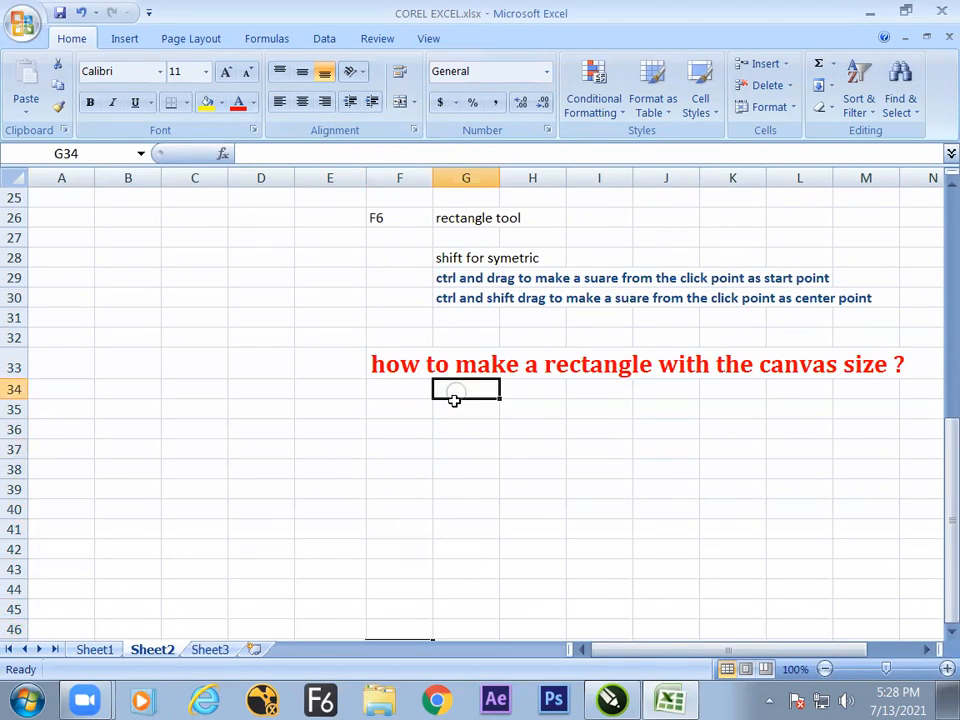
type("doub")
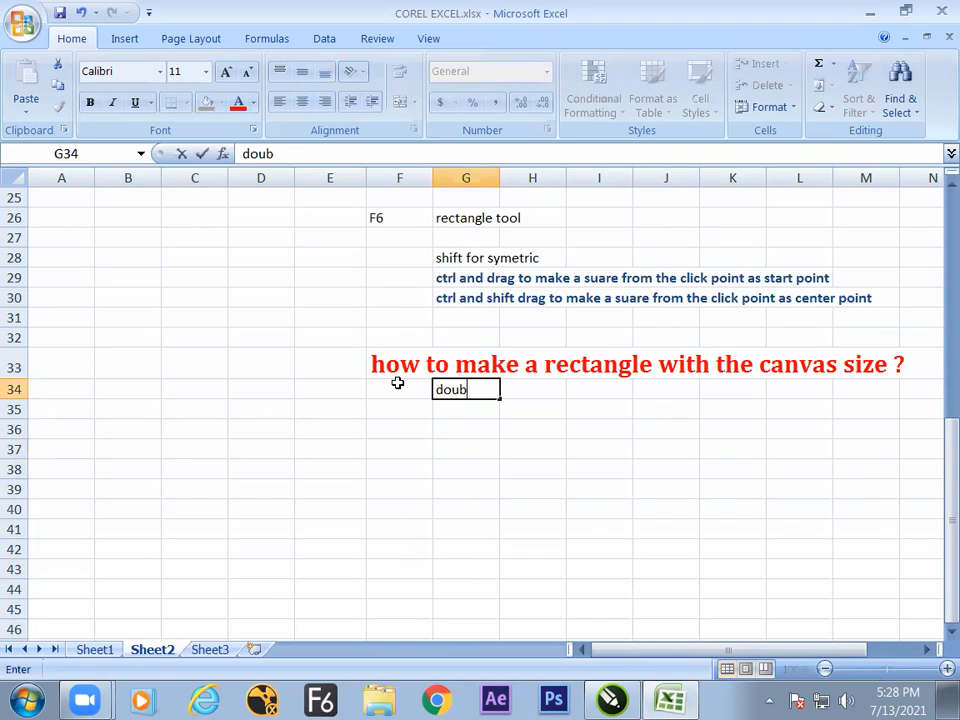
type("le click on the ")
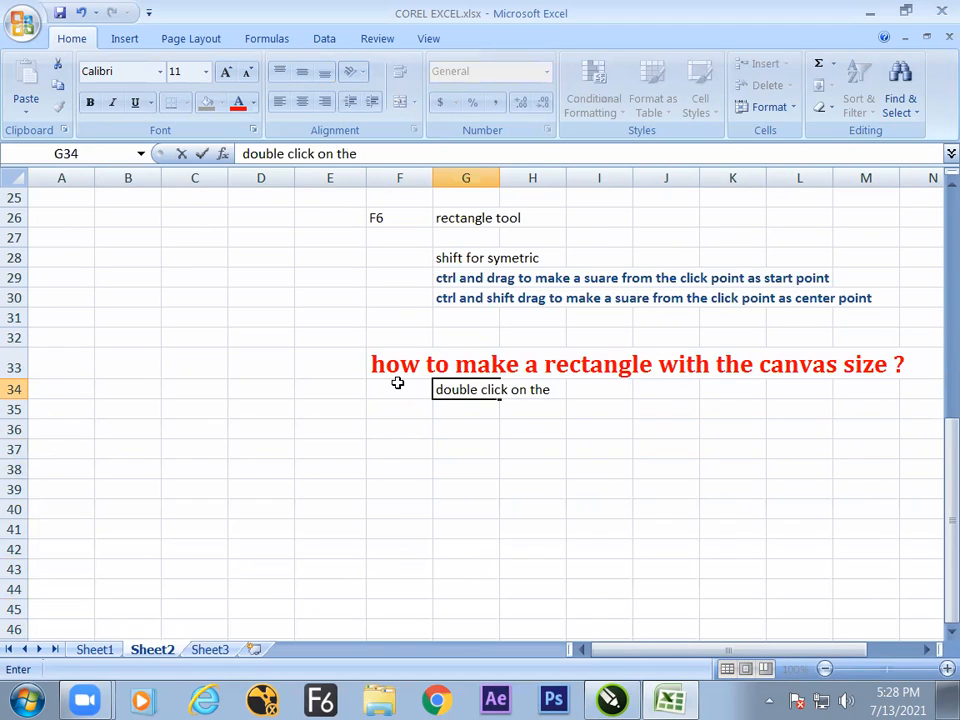
type("rctngle tool")
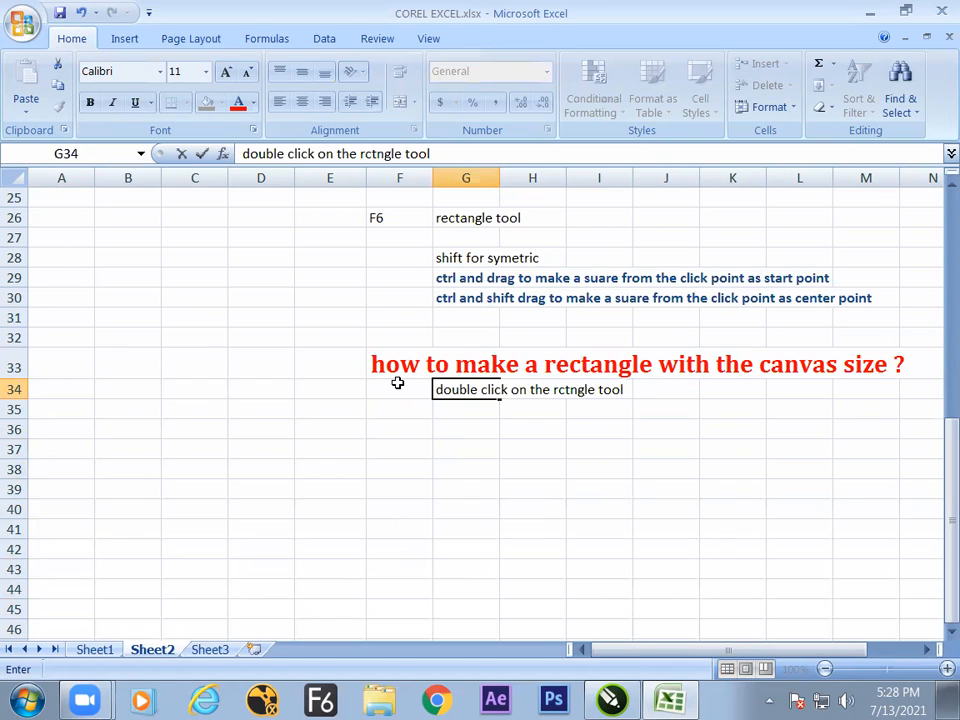
Switch to CorelDRAW and create a rectangle matching the A4 page on Page 2 with the Rectangle tool, and deselect it.
key("alt+Tab")
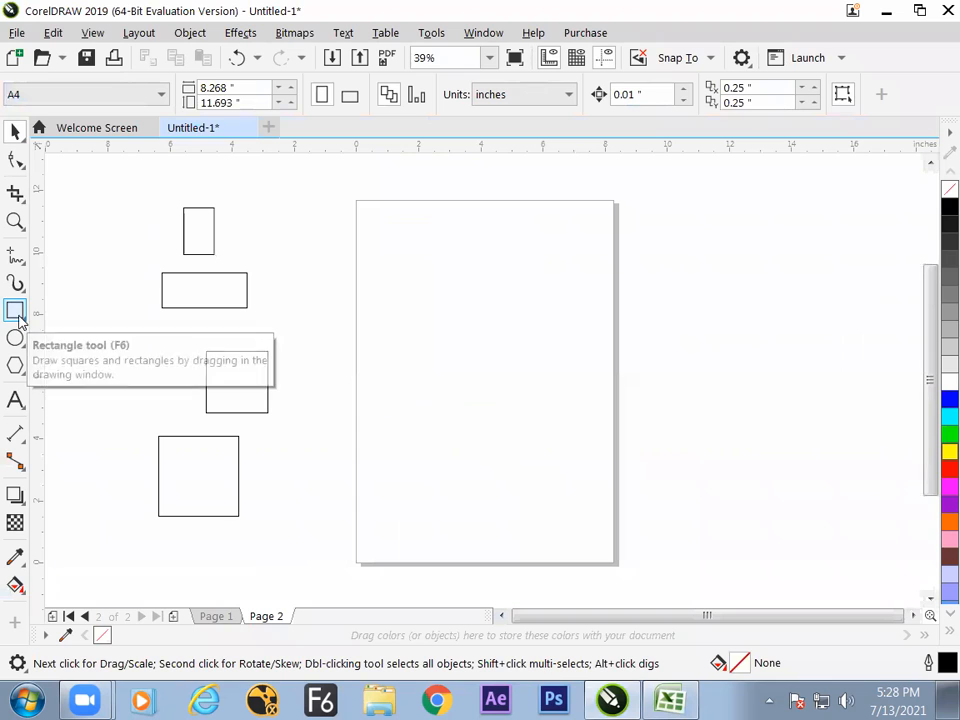
left_click(17, 314)
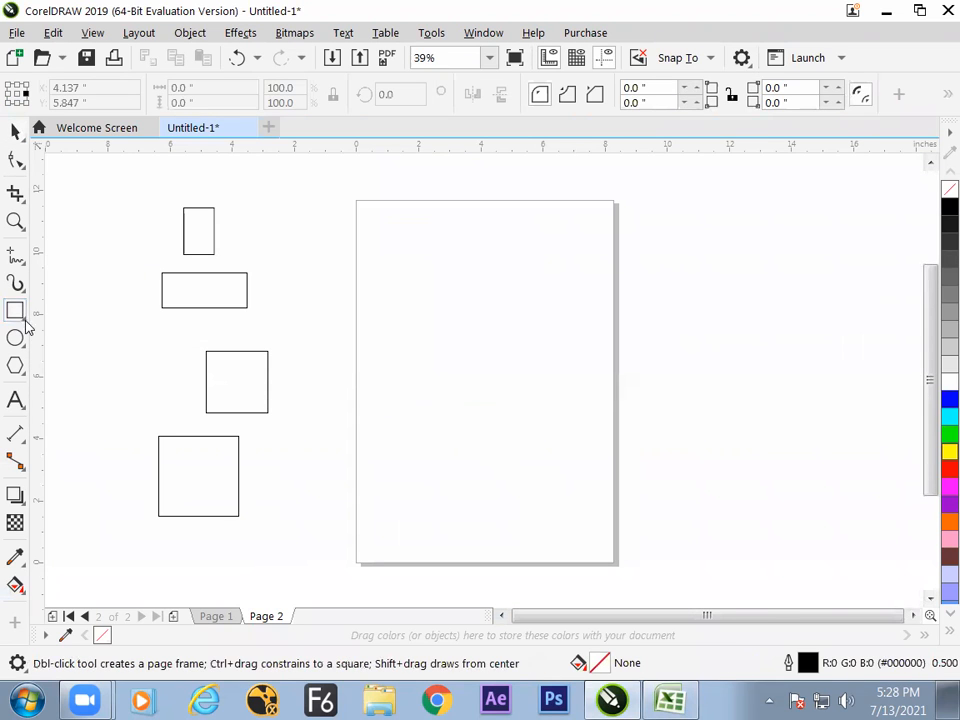
double_click(26, 320)
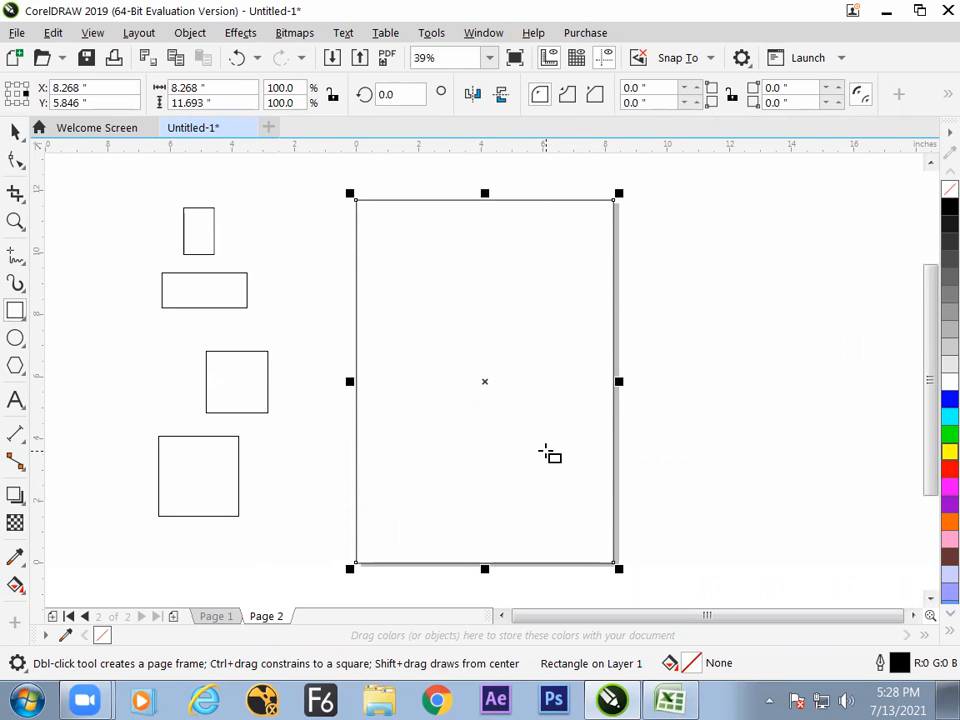
left_click(15, 131)
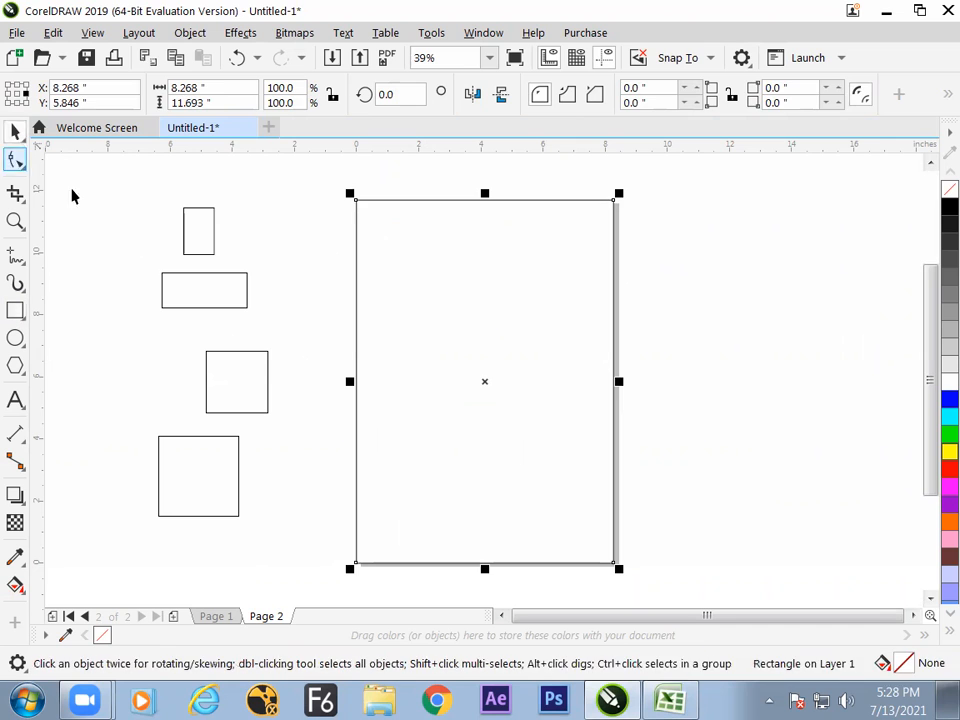
left_click(315, 334)
Switch to the Excel notes and enter "tips and tricks" in cell D32.
key("alt+Tab")
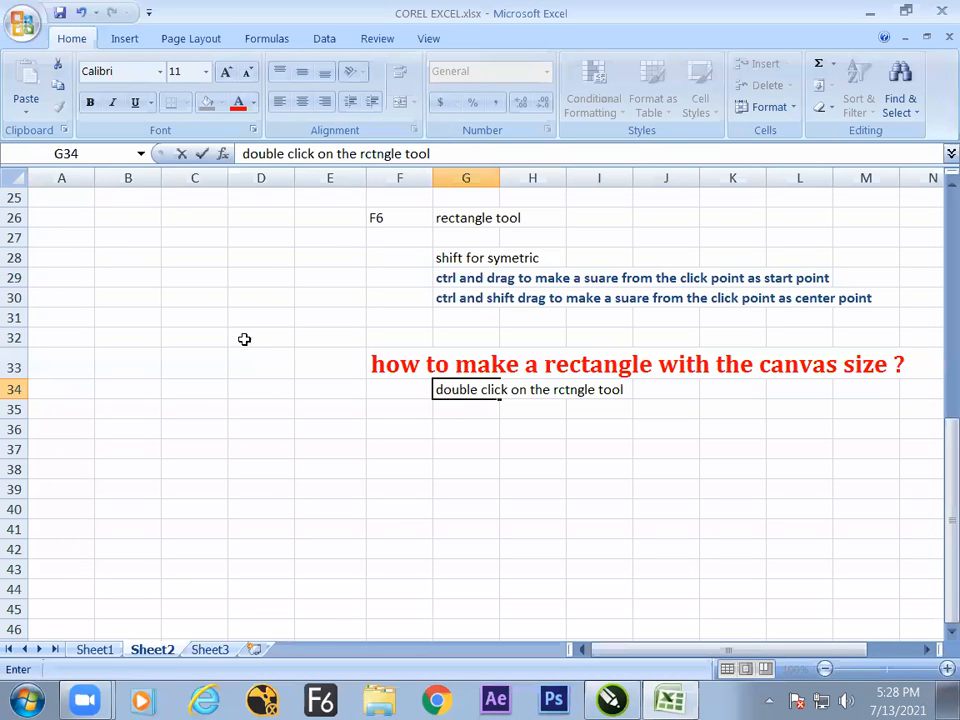
left_click(244, 339)
type("tips and tricks")
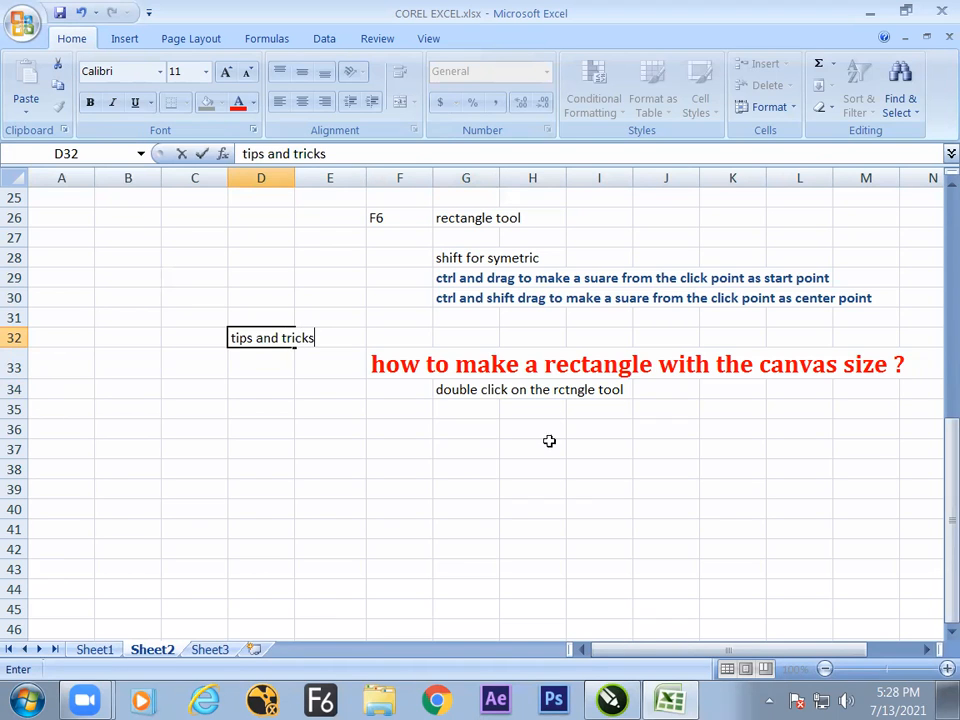
left_click(457, 489)
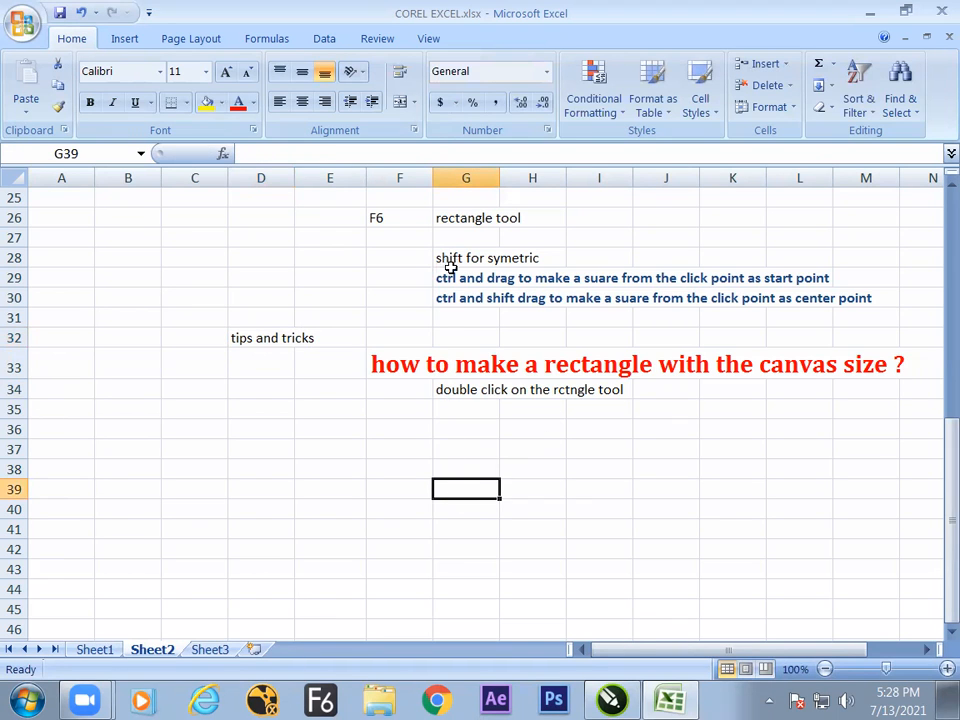
In CorelDRAW, remove the page-size rectangle, create it again with the Rectangle tool and deselect it.
key("alt")
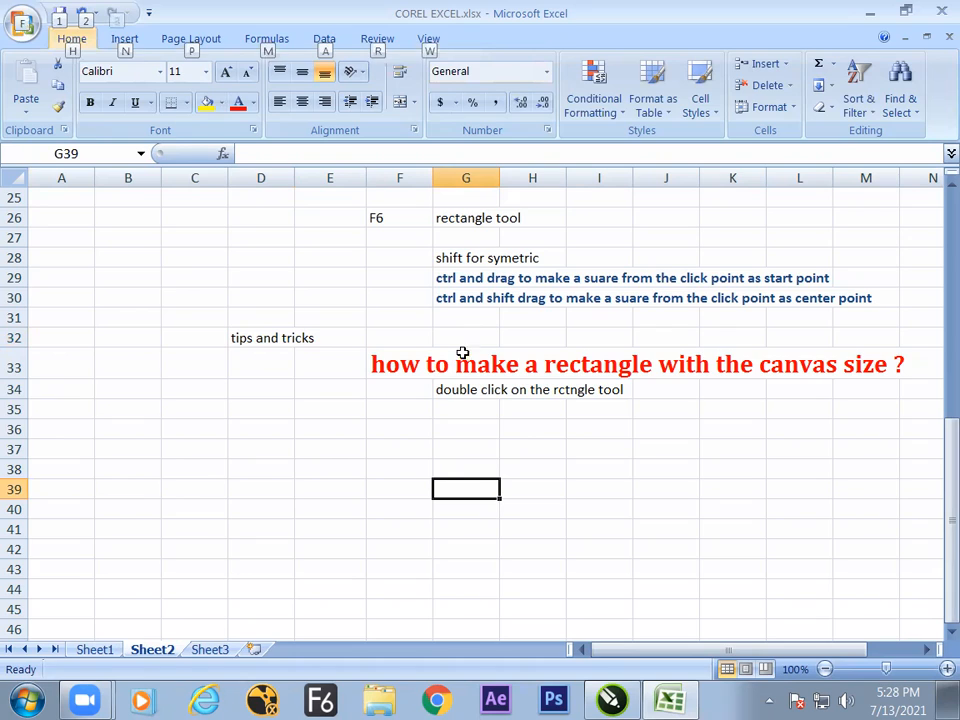
key("alt+Tab")
left_click(453, 386)
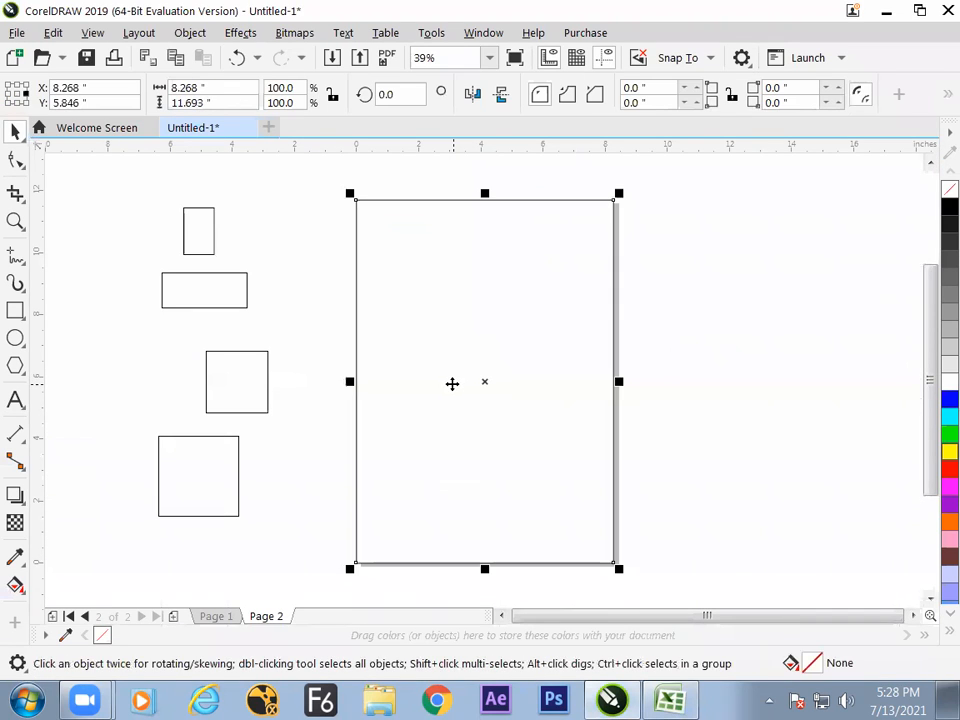
left_click(445, 387)
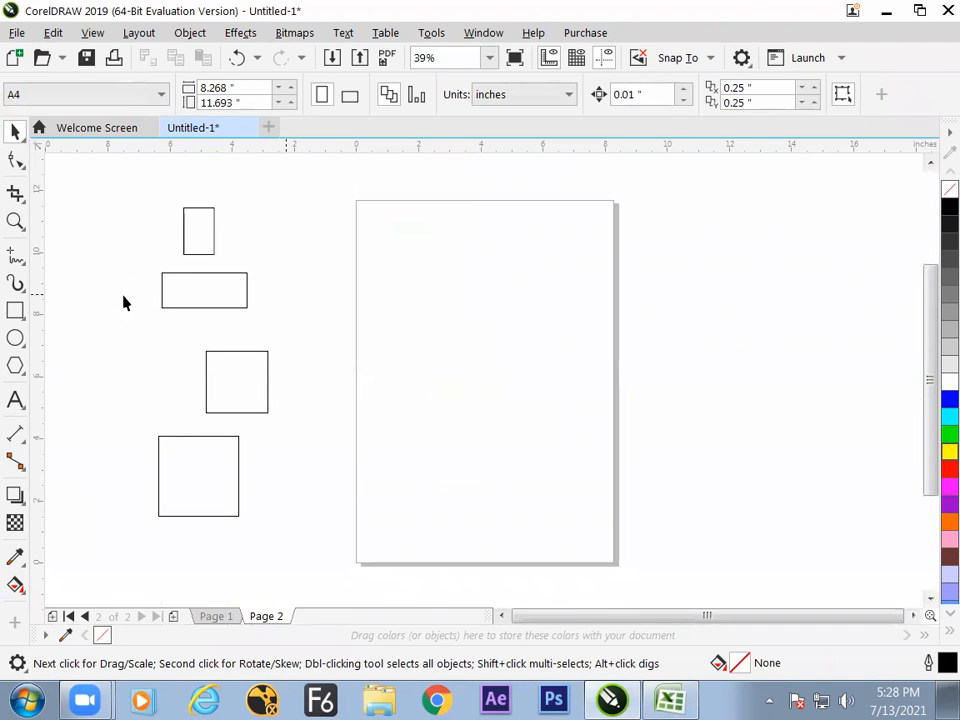
double_click(17, 316)
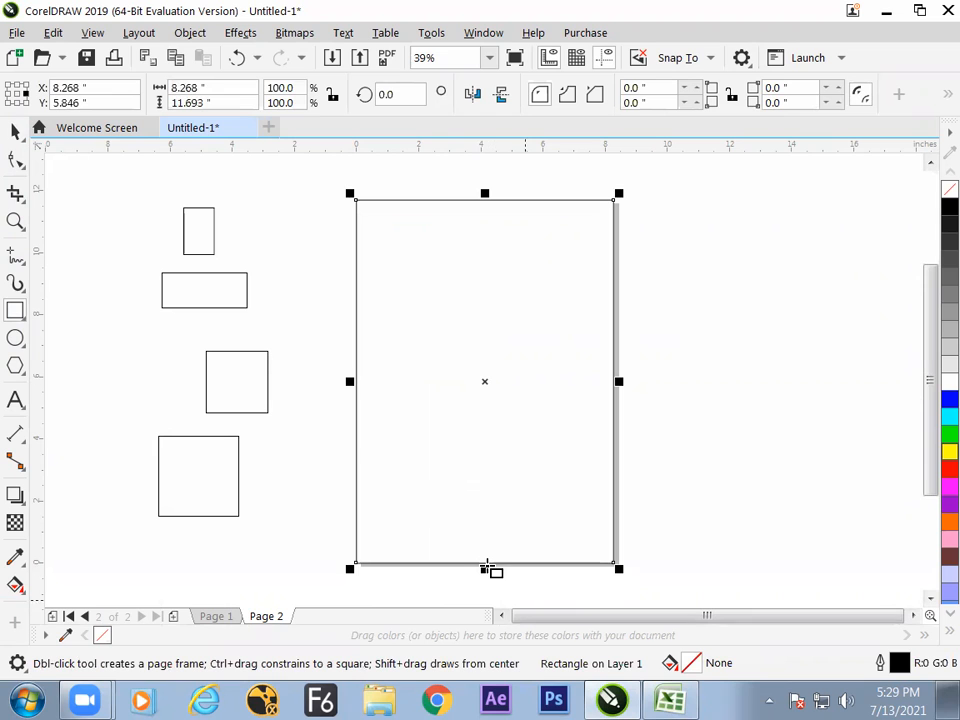
key("alt+Tab")
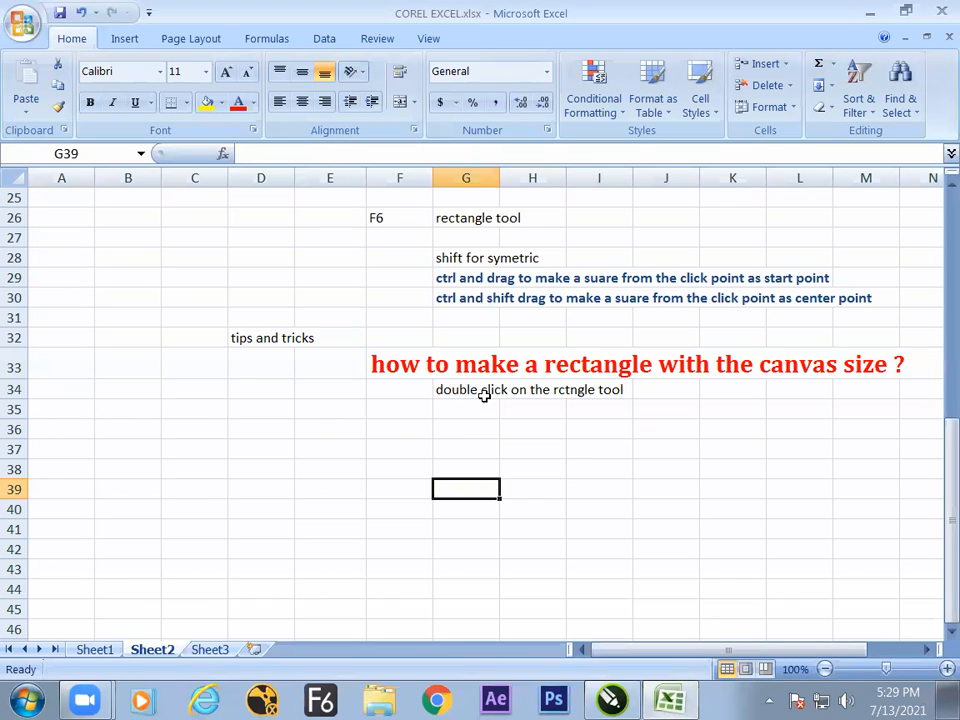
key("alt+Tab")
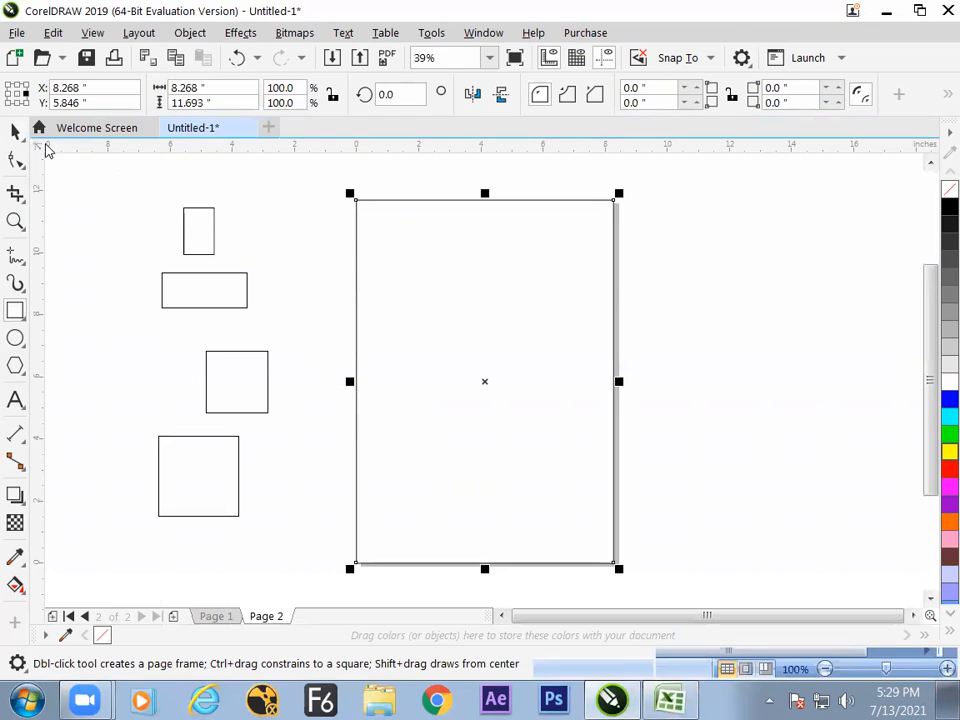
key("space")
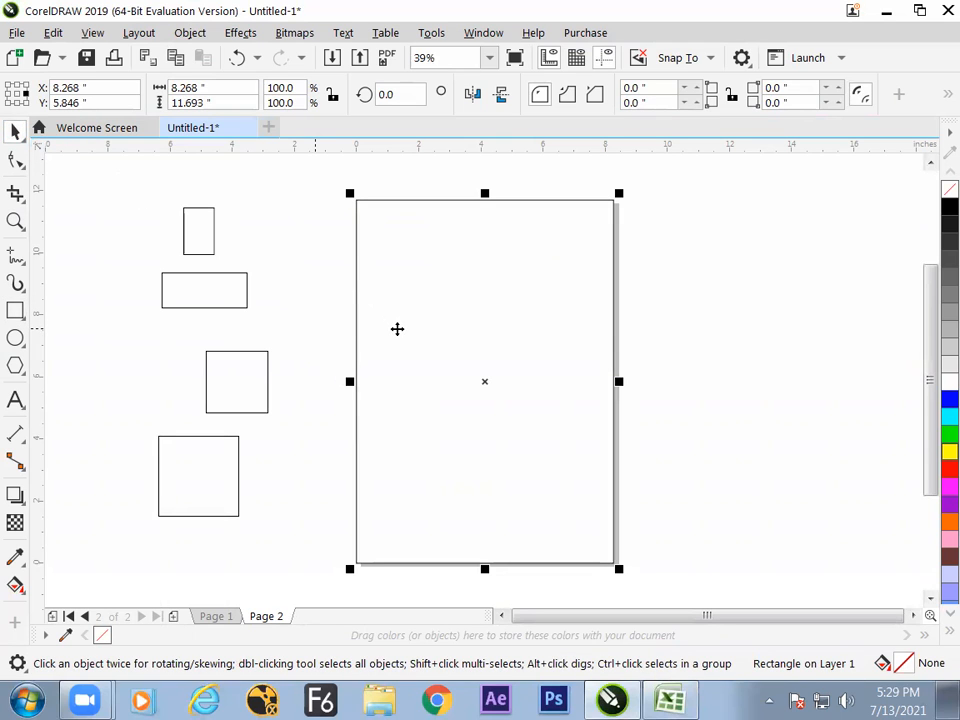
left_click(330, 353)
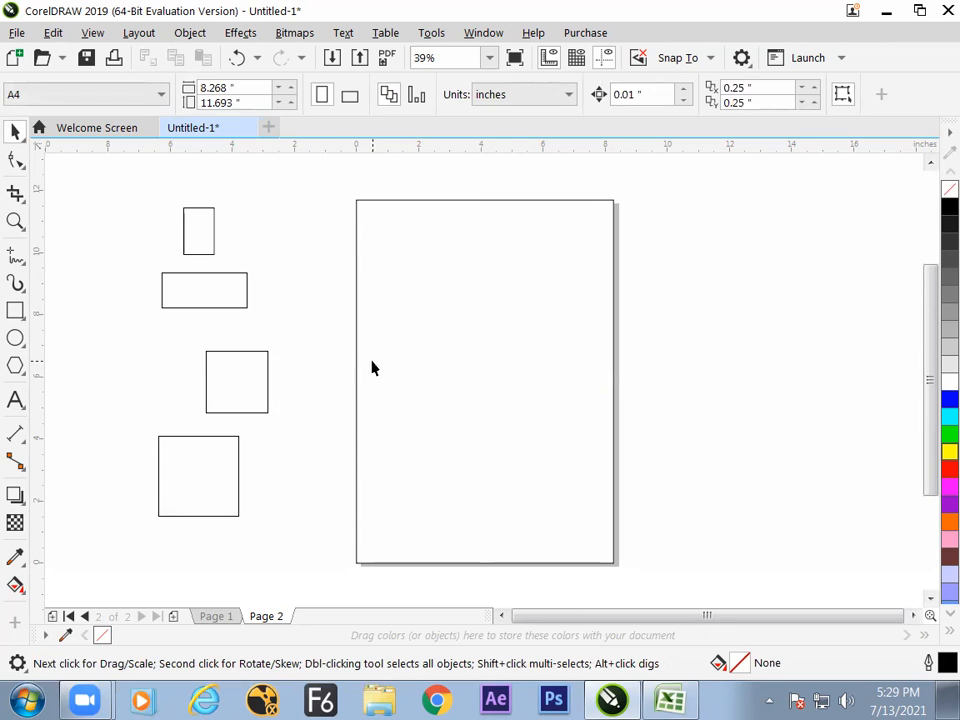
Move the page-size rectangle off the page into the empty area beyond its right edge and deselect it.
left_click(372, 366)
left_click_drag(389, 357, 680, 362)
left_click(483, 333)
Switch to the Excel notes and copy the red question from cell F33 into cell F36.
key("alt+Tab")
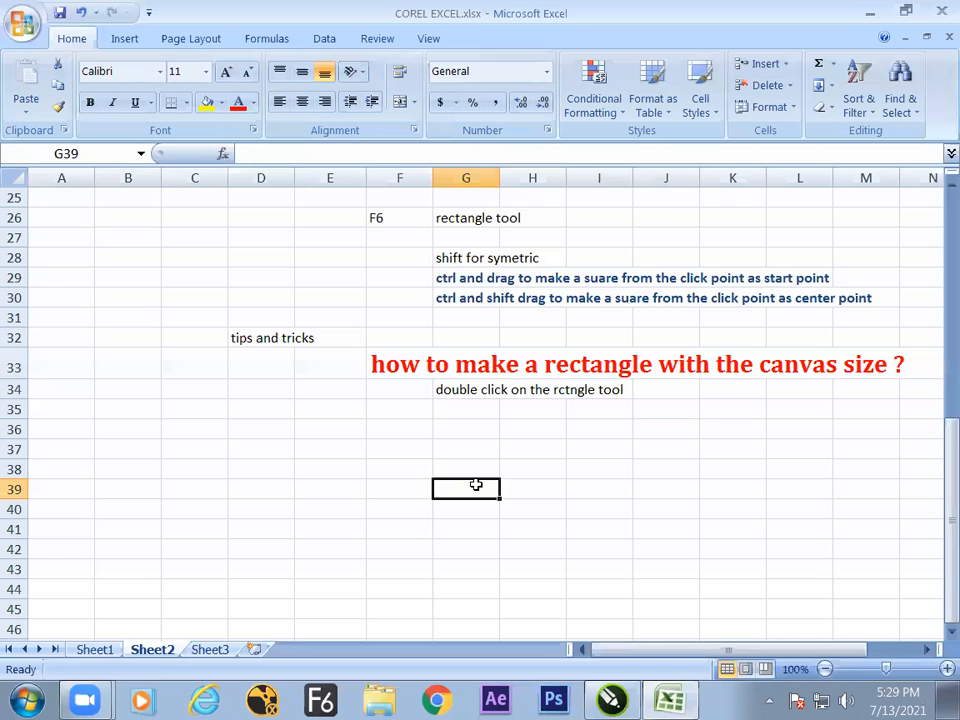
left_click(405, 375)
key("ctrl+c")
left_click(398, 432)
key("ctrl+v")
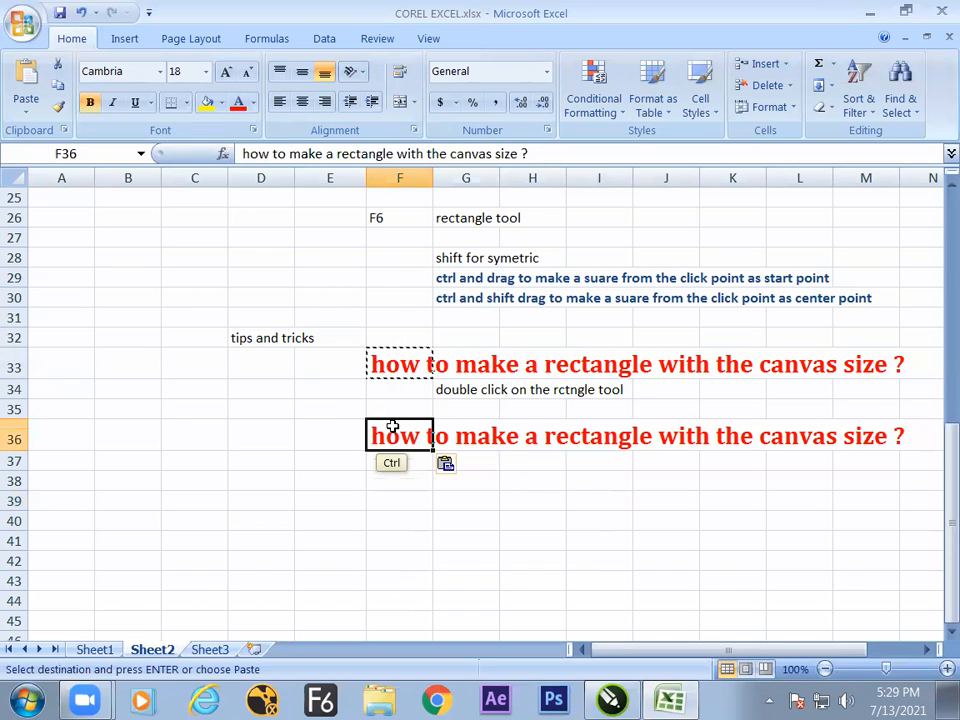
Edit the copied question in cell F36 to read "how to to change the canvas size ?".
left_click_drag(289, 153, 423, 153)
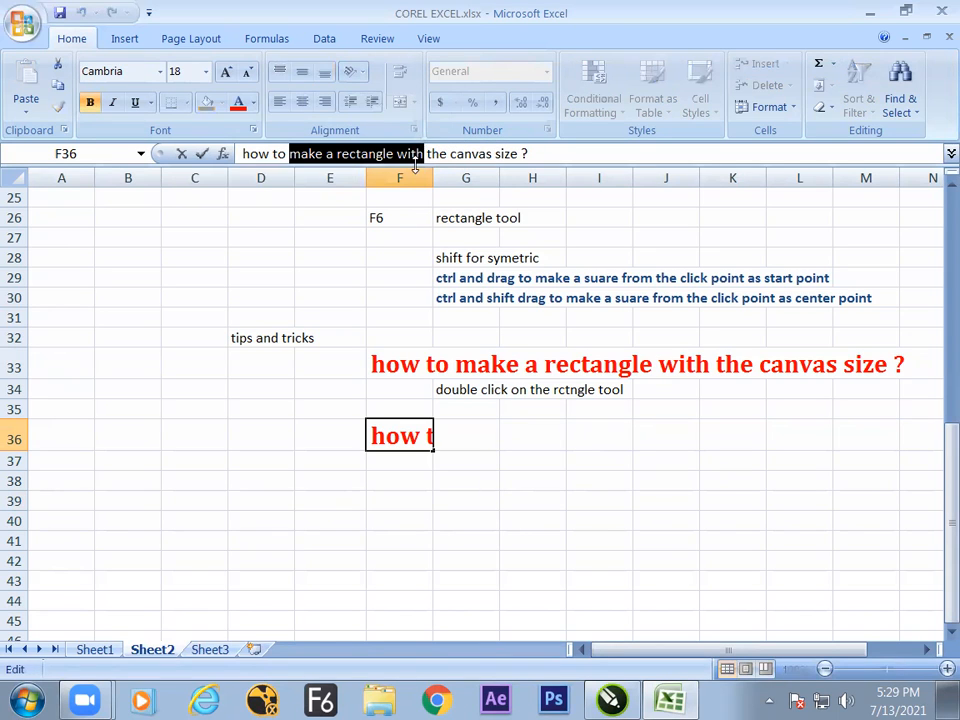
type("to chang")
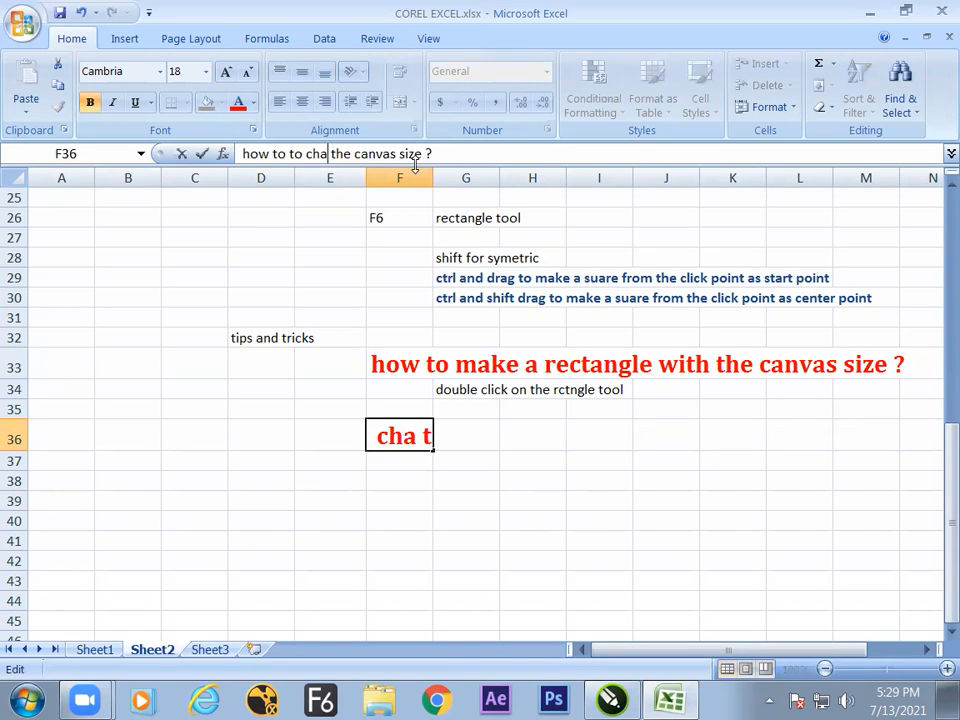
type("e")
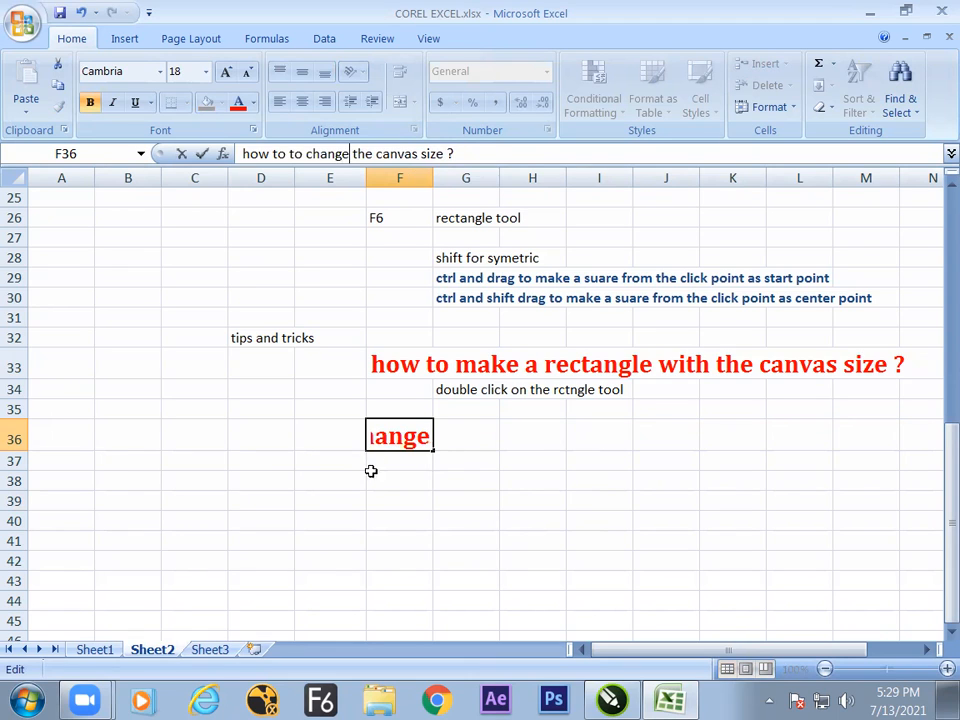
left_click(347, 484)
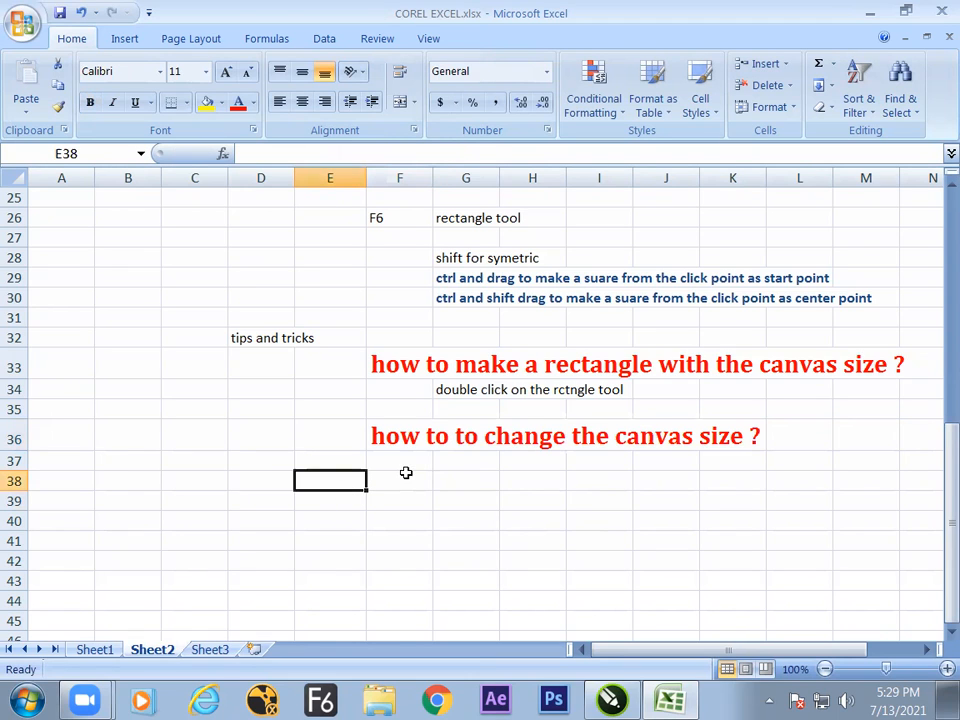
left_click(409, 440)
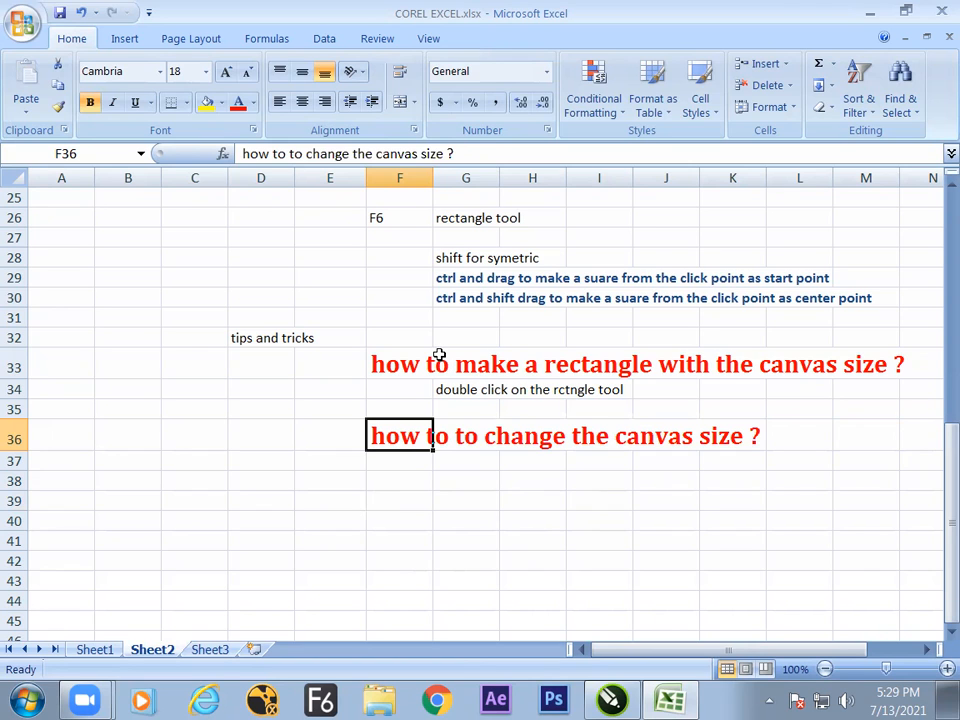
In CorelDRAW, compare the property bar options of the Rectangle tool with the page size options of the Pick tool.
key("alt+Tab")
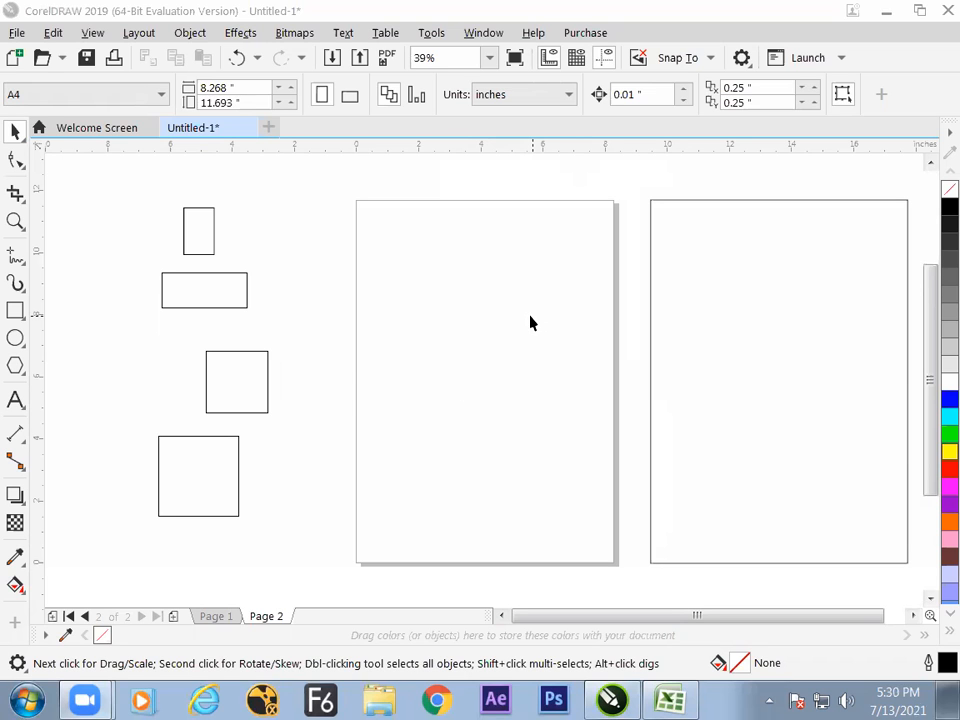
key("alt+Tab")
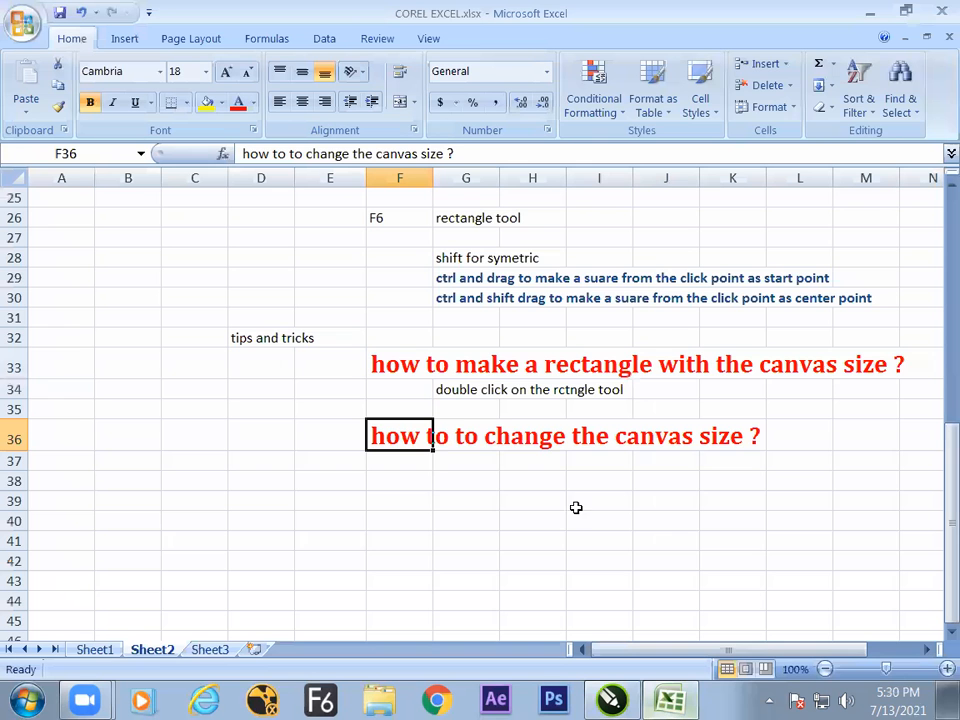
key("Down")
key("Down")
key("Down")
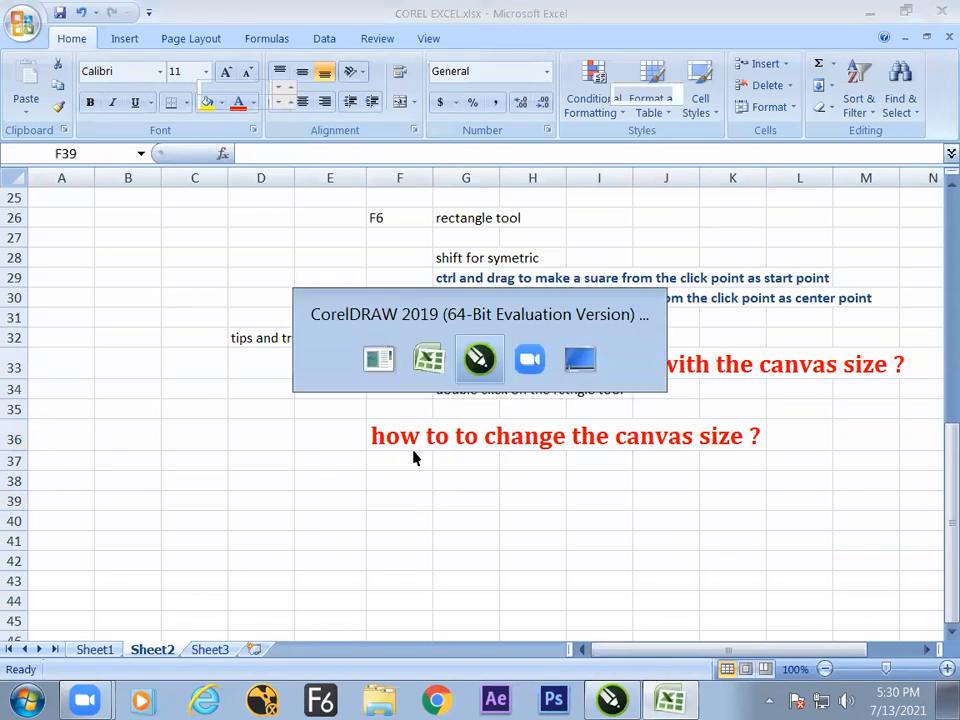
key("alt+Tab")
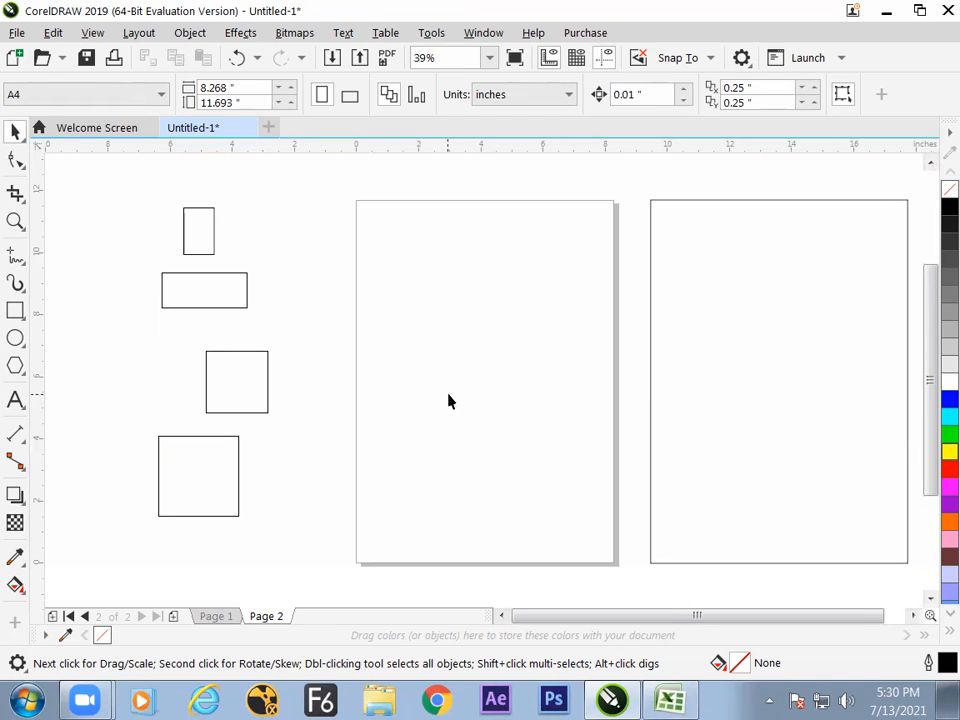
left_click(15, 310)
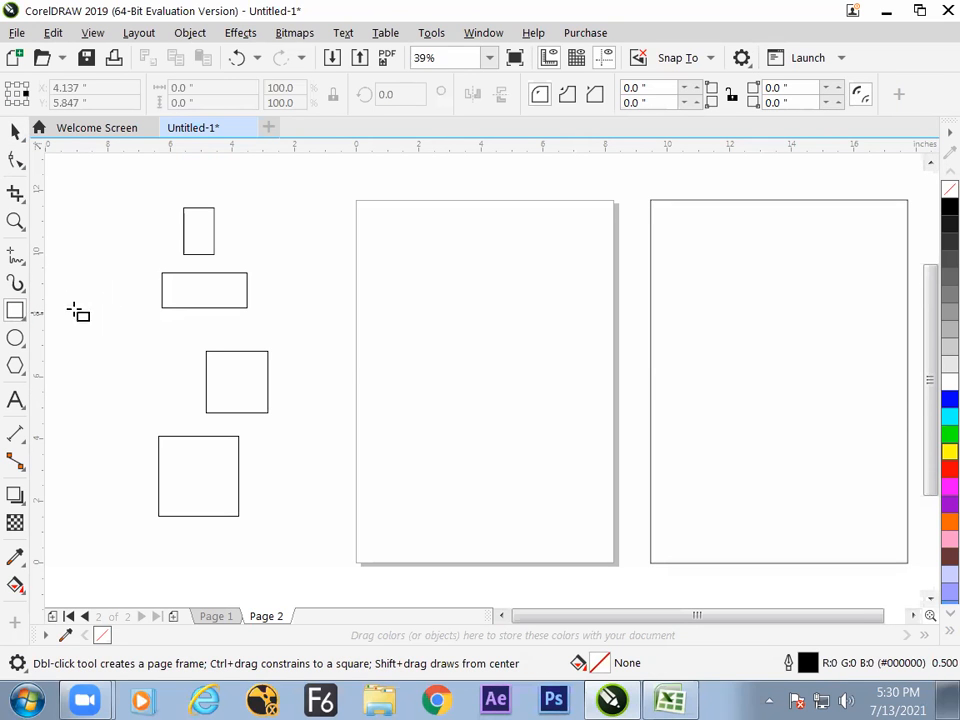
left_click(15, 131)
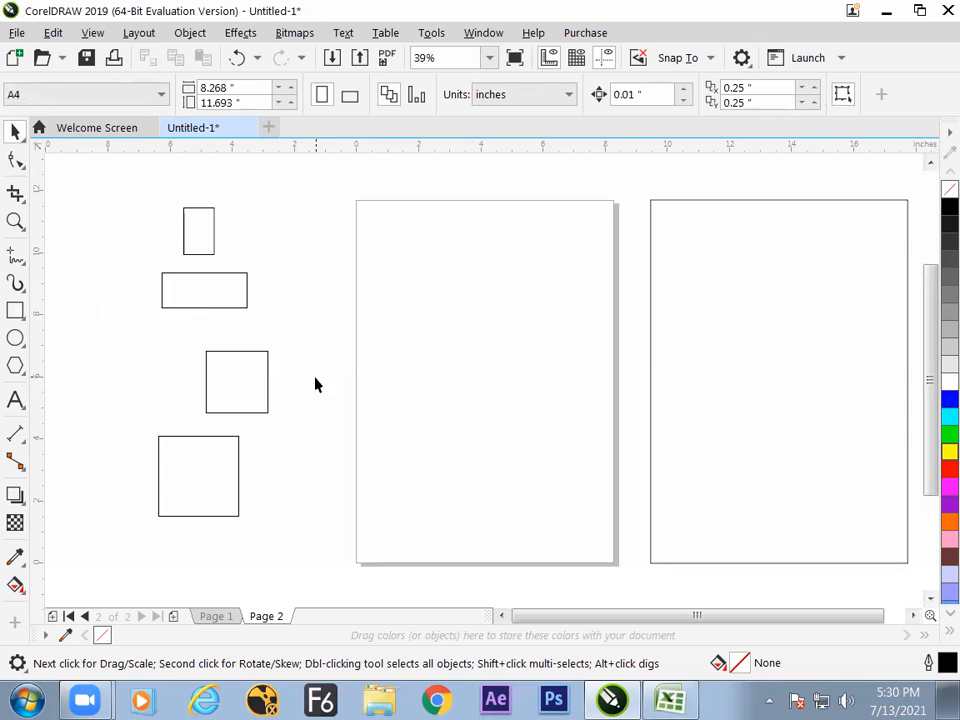
In the Excel notes, enter "step 1" in cell G38 and "be on pick tool" in cell H39.
key("alt+Tab")
left_click(476, 480)
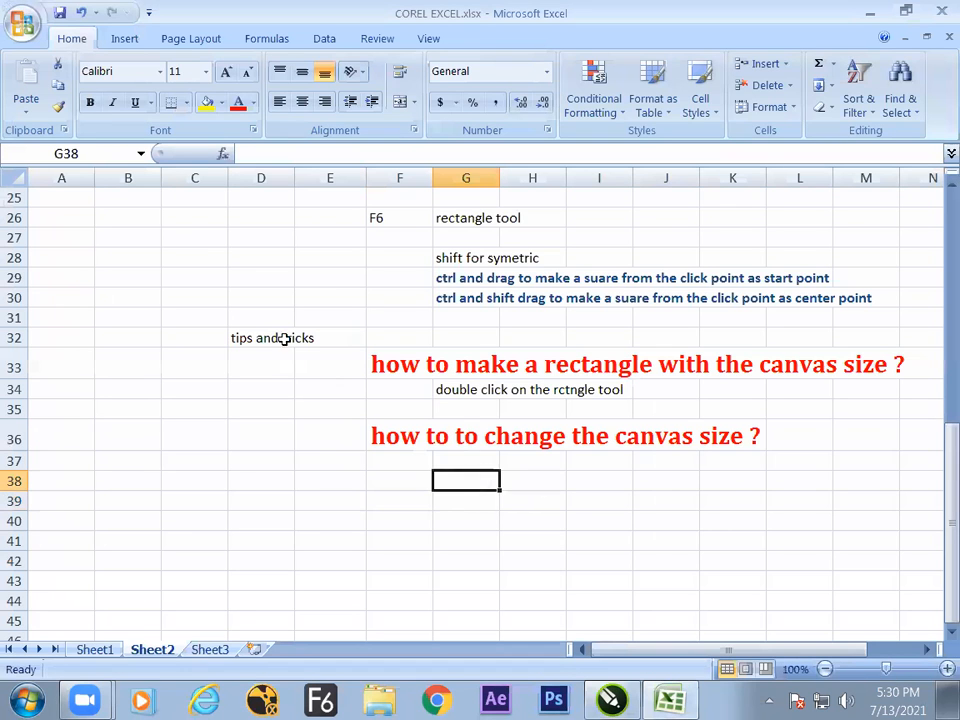
type("step 1")
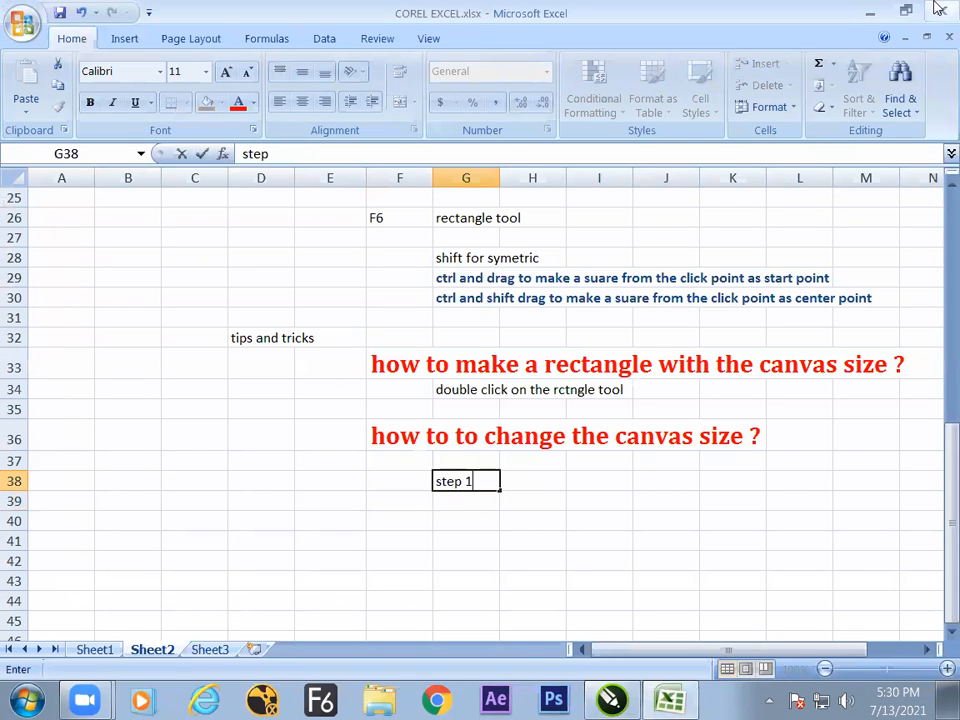
key("Return")
key("Right")
type("be")
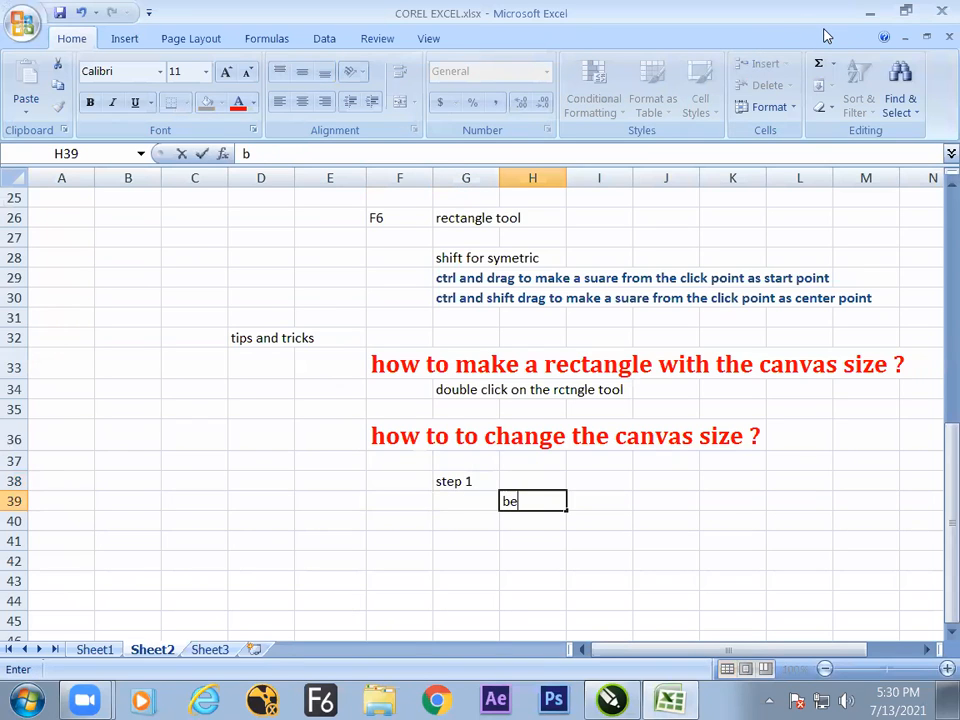
type(" on pick tool")
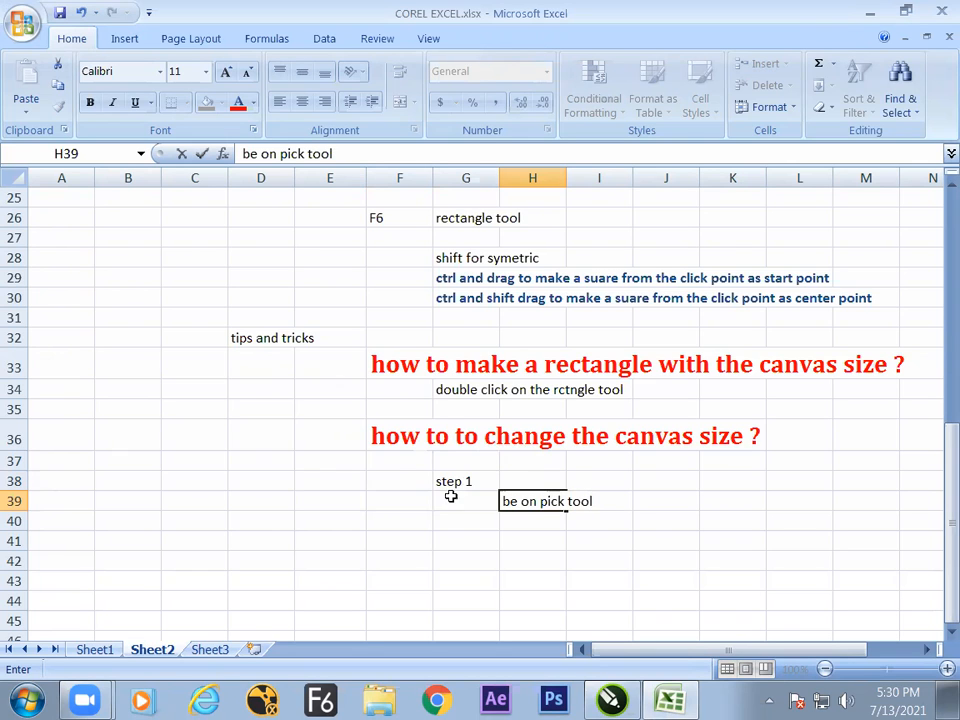
key("alt+Tab")
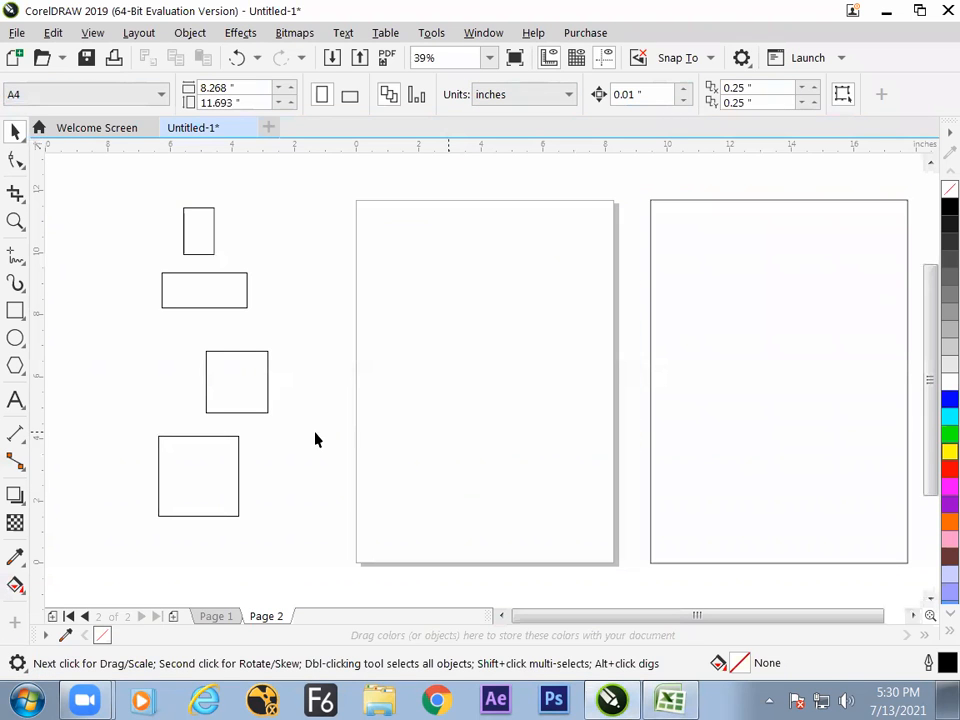
left_click(255, 395)
key("alt+Tab")
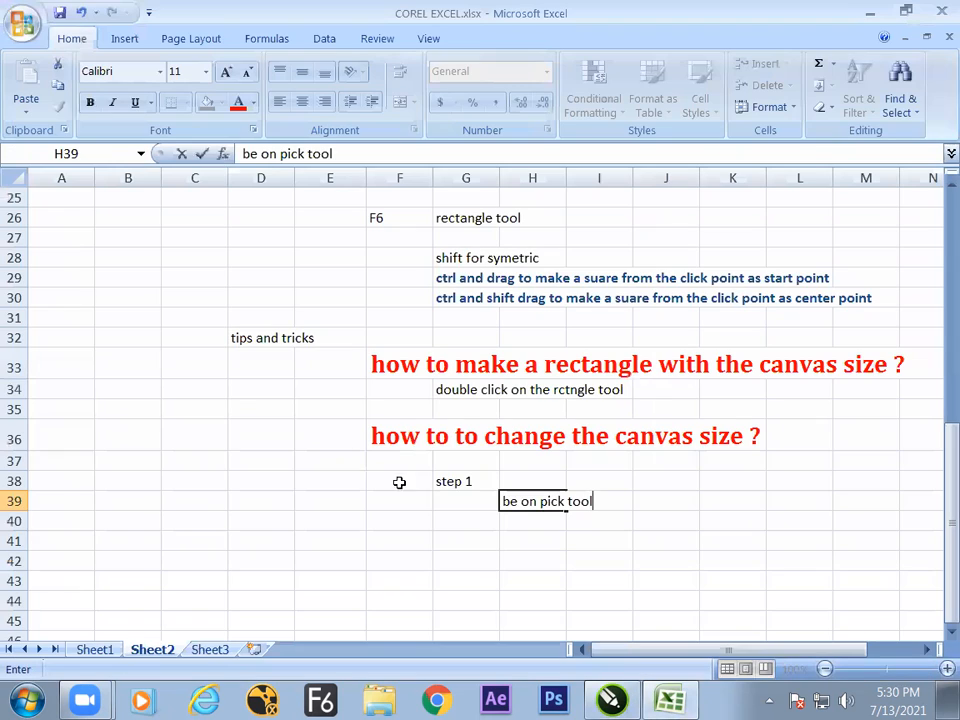
Copy the "step 1" label from cell G38 into cell G40.
left_click(478, 522)
left_click(506, 522)
left_click(469, 522)
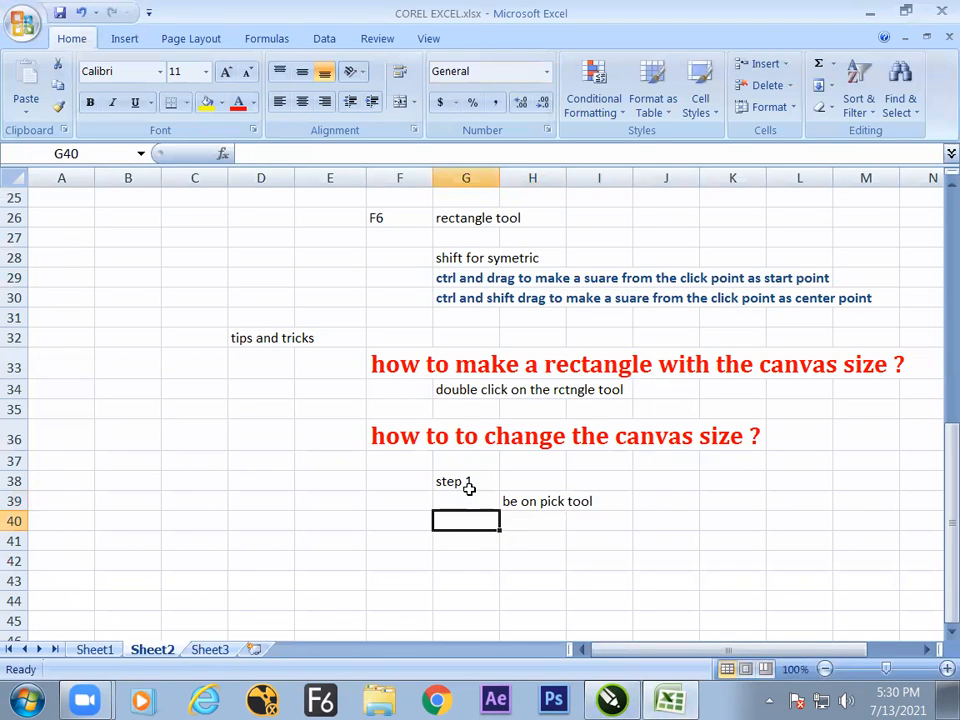
left_click(467, 482)
key("ctrl+c")
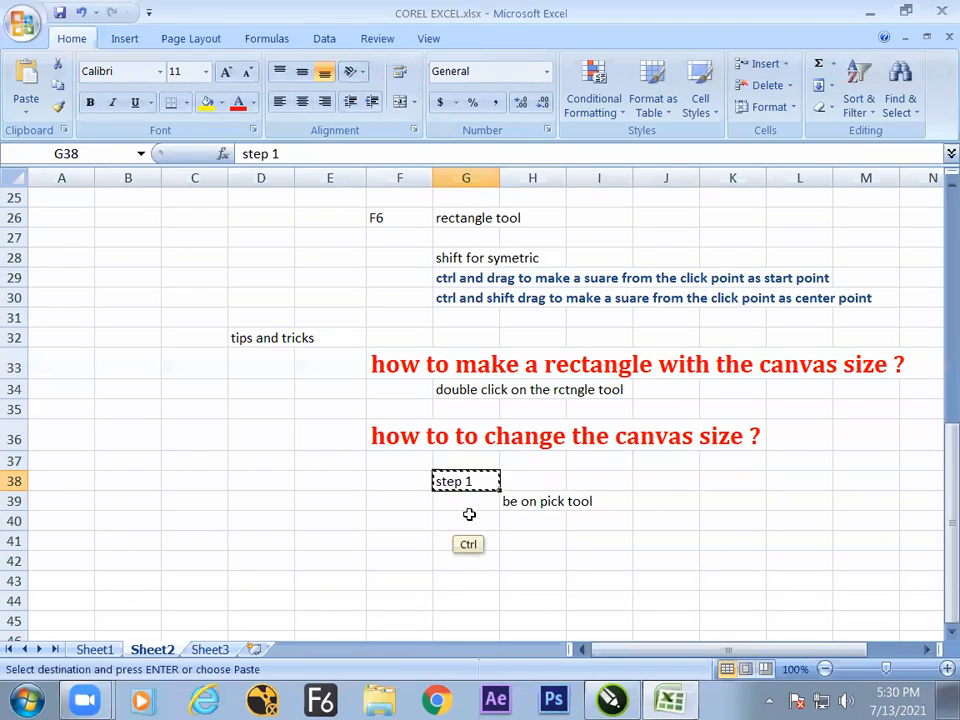
left_click(467, 521)
key("ctrl+v")
Enter the note "don't select any object on the screen" in cell H41.
left_click(544, 541)
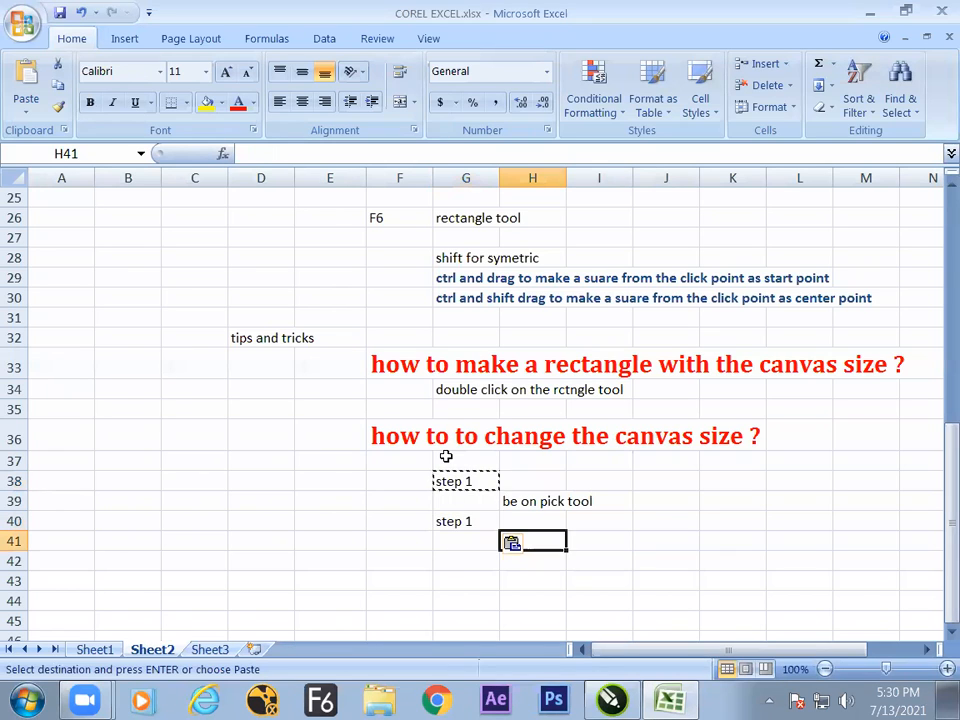
type("don't se")
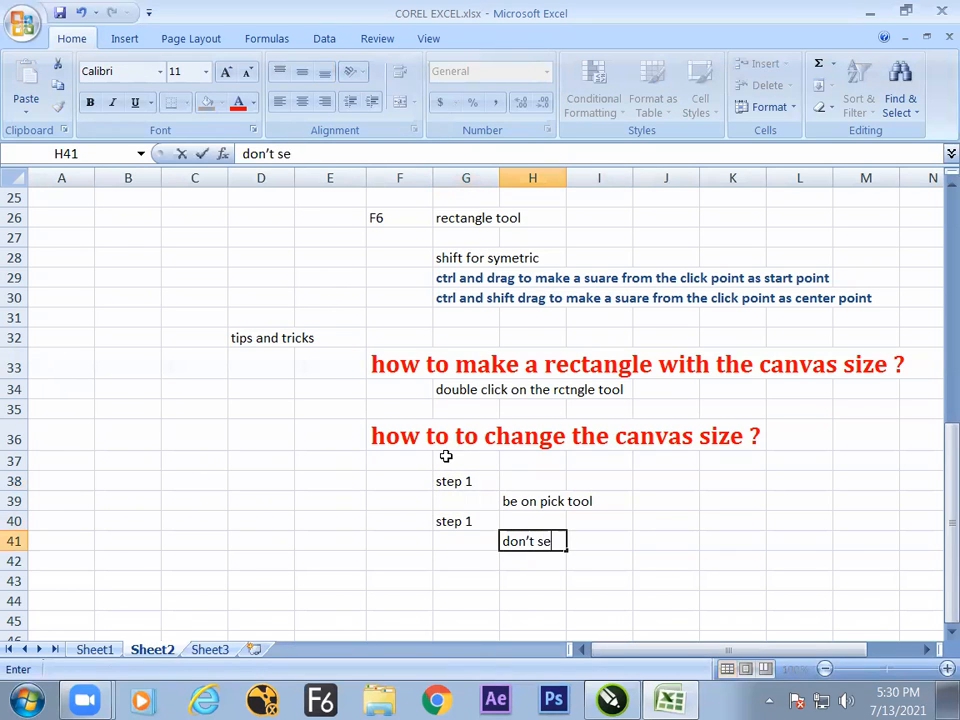
type("lect any obhect o")
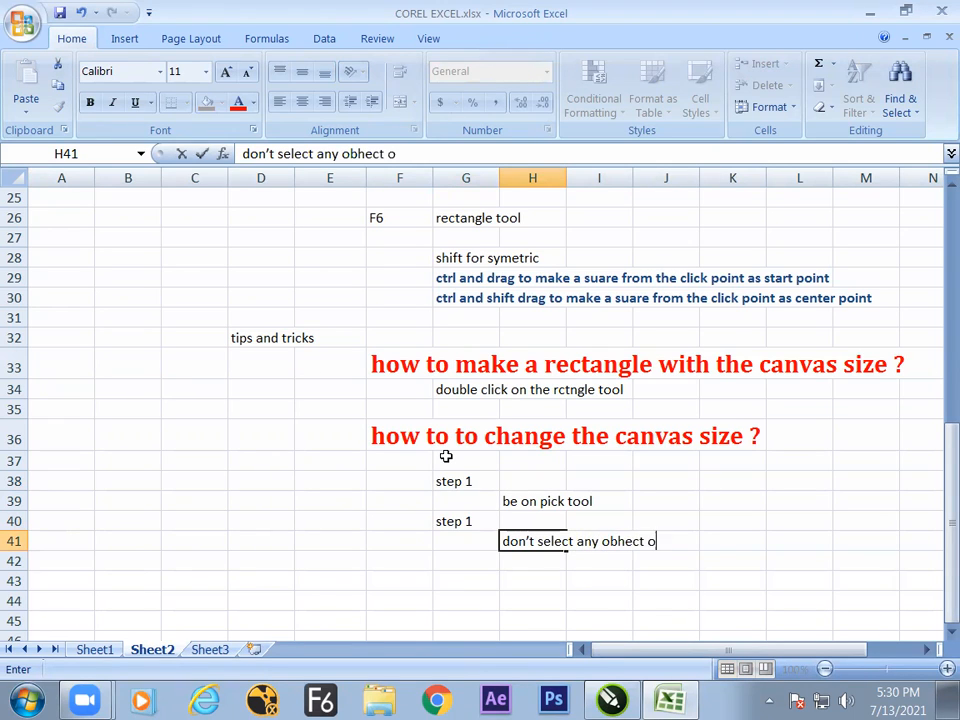
key("BackSpace")
key("BackSpace")
key("BackSpace")
key("BackSpace")
key("BackSpace")
key("BackSpace")
type("ject on the cs")
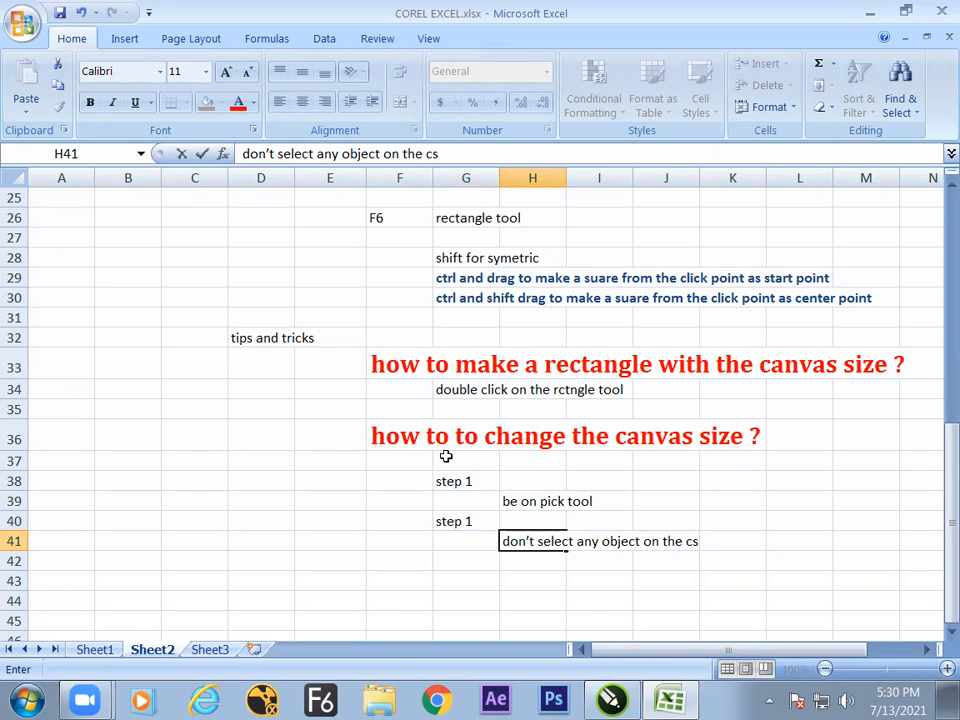
type("reen")
key("Return")
Switch to CorelDRAW and make sure no object is selected on Page 2 with the Pick tool.
key("alt+Tab")
left_click(387, 361)
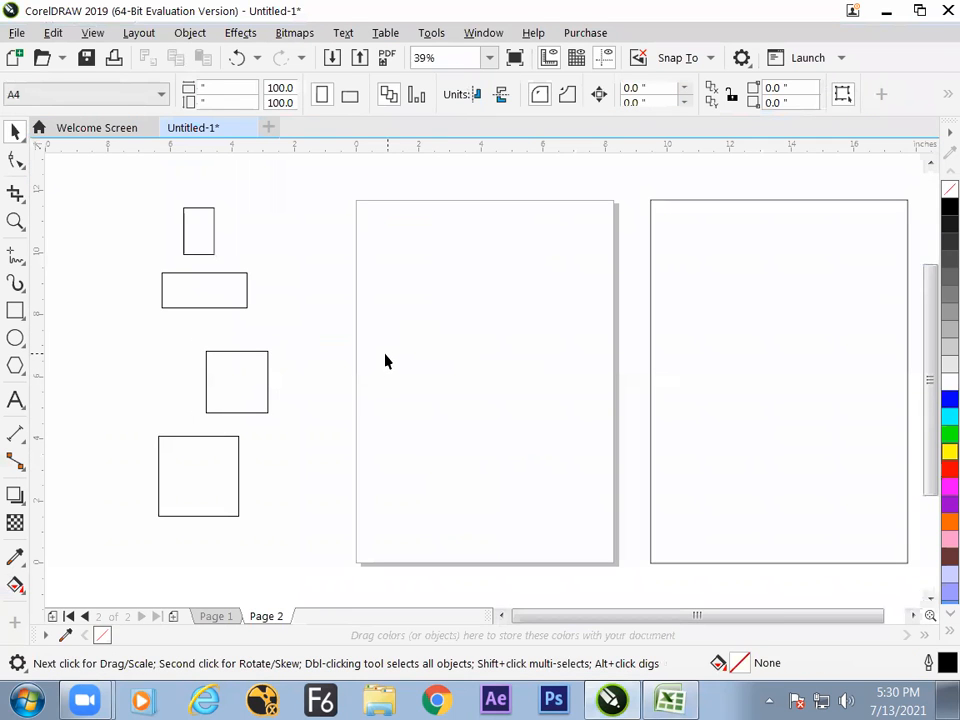
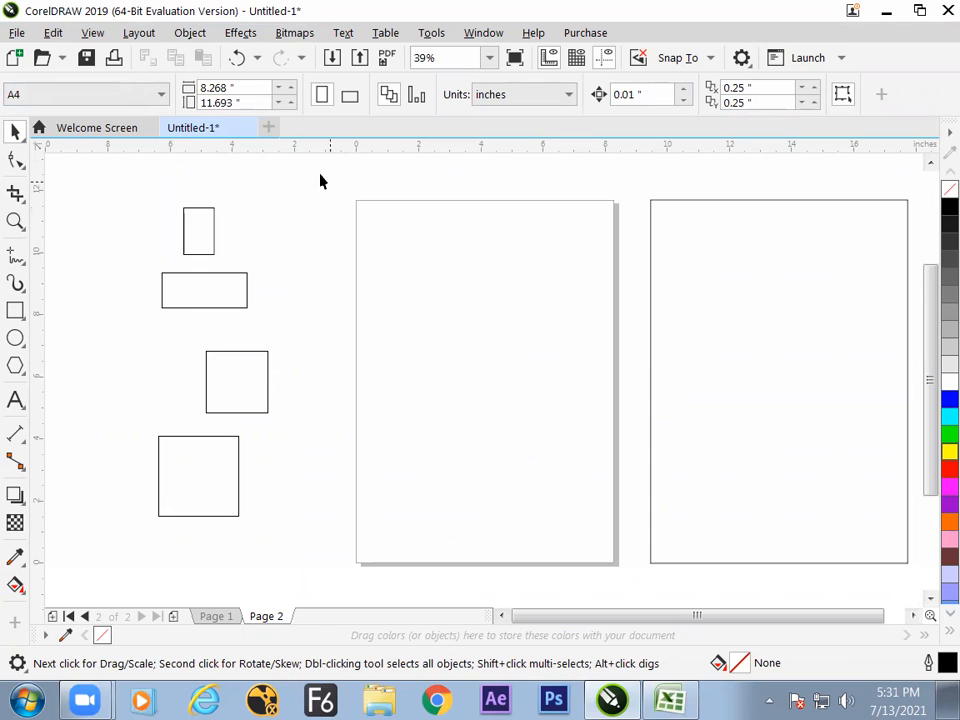
Set the page size preset to Business Card and back to A4, and look through the other preset sizes.
left_click(162, 95)
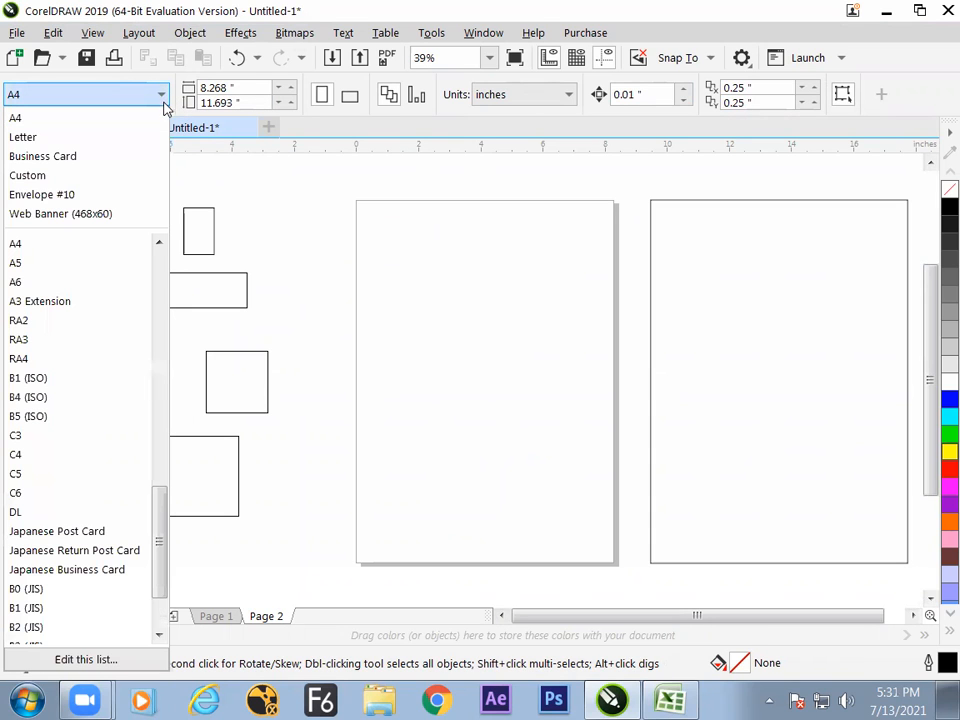
left_click(116, 155)
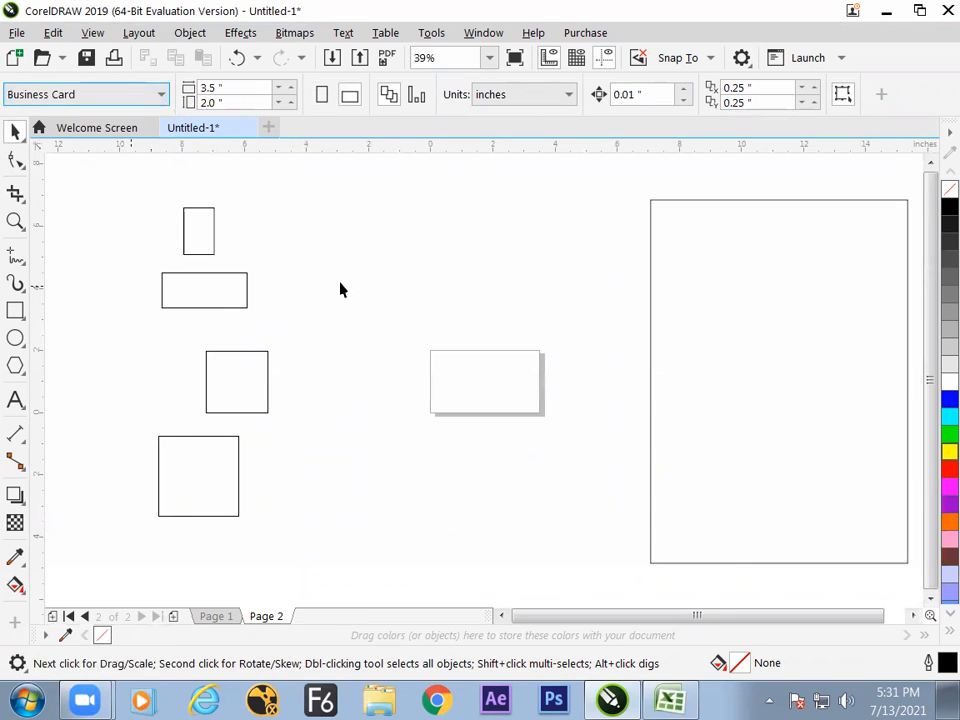
left_click(140, 94)
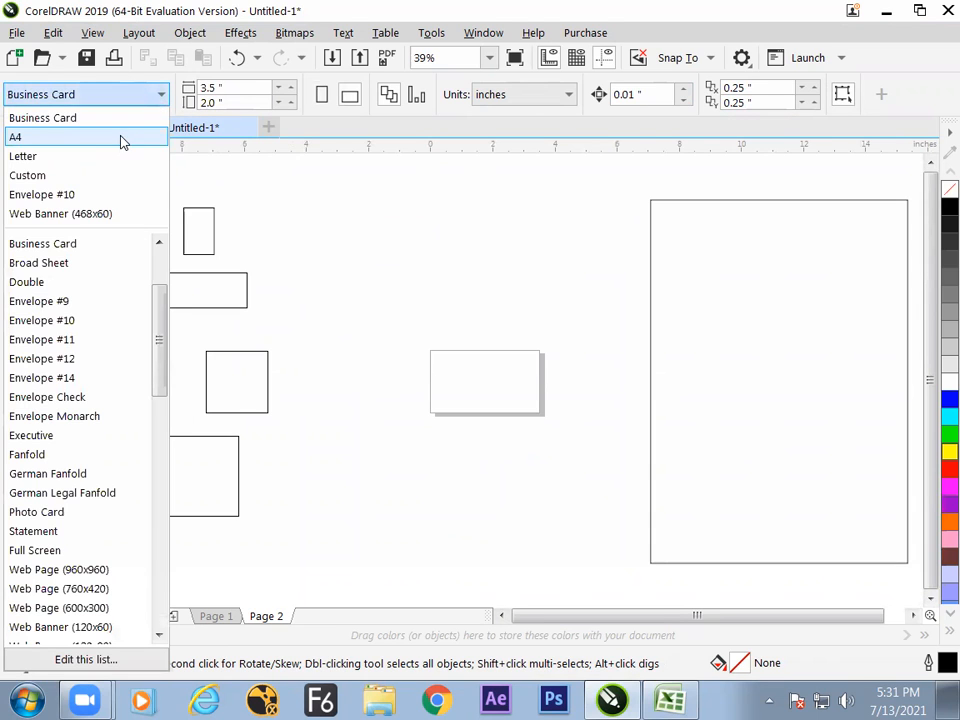
left_click(122, 142)
left_click(162, 94)
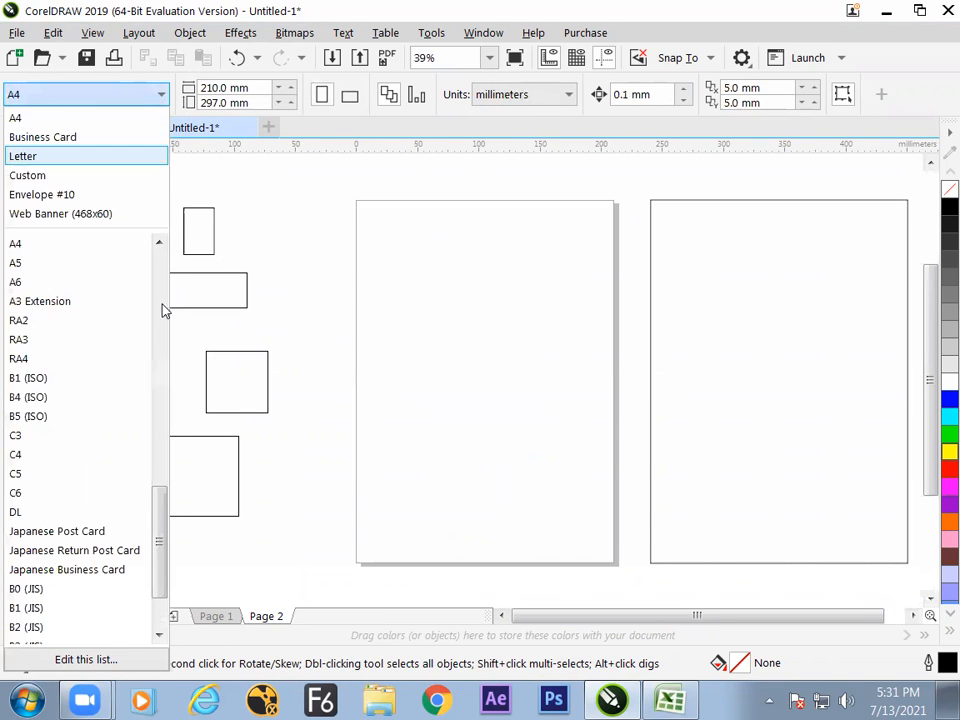
left_click_drag(161, 536, 141, 572)
left_click(319, 362)
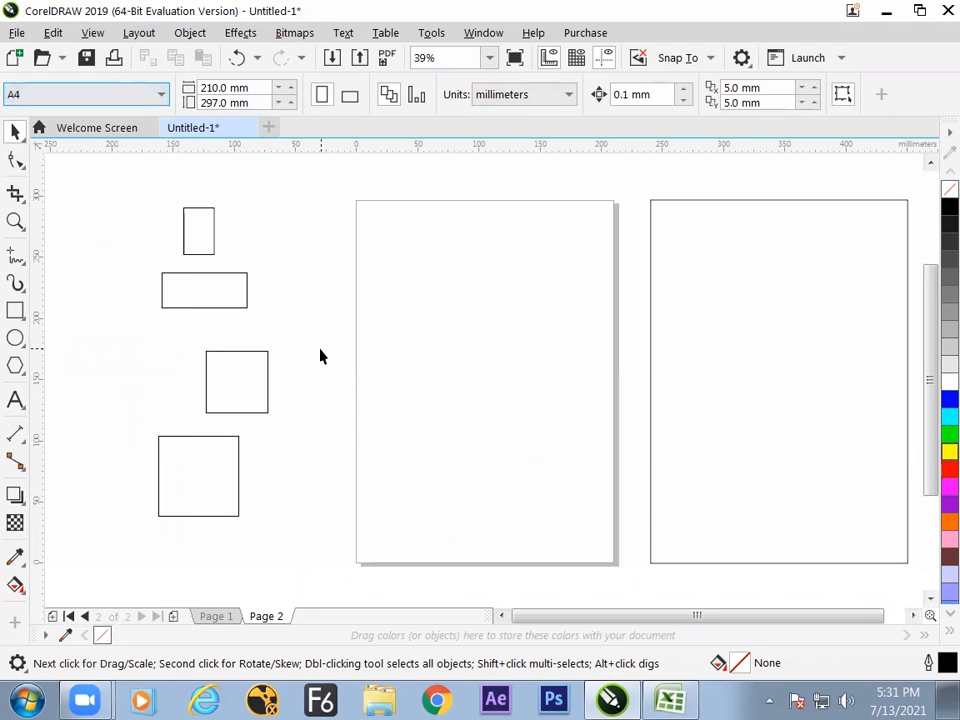
Switch to the Excel notes and change the label in cell G40 to "step 2".
key("alt+Tab")
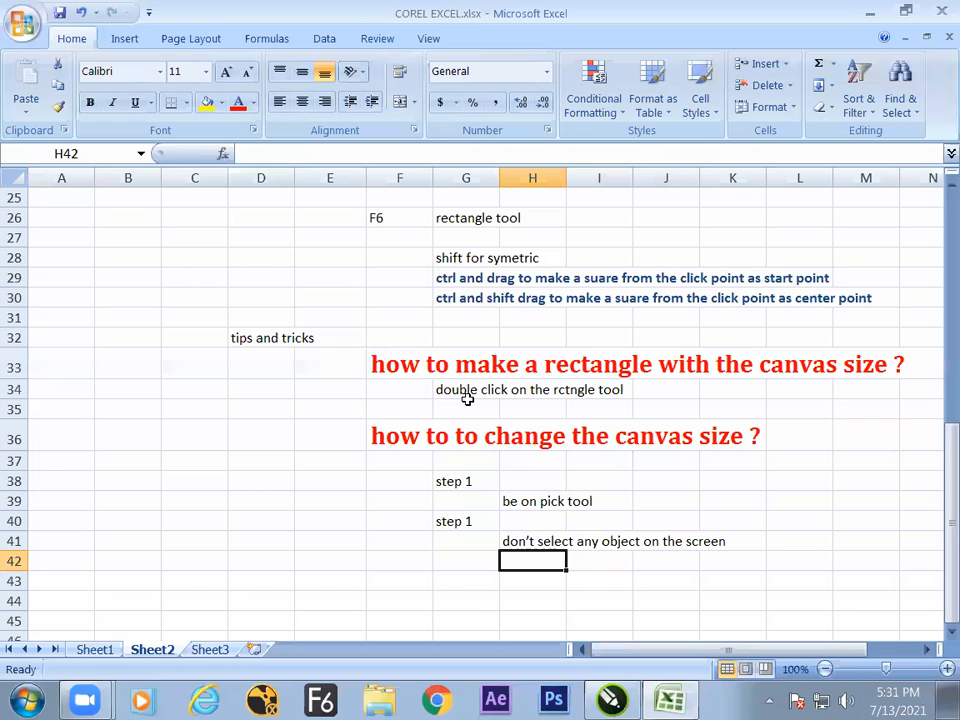
left_click(482, 566)
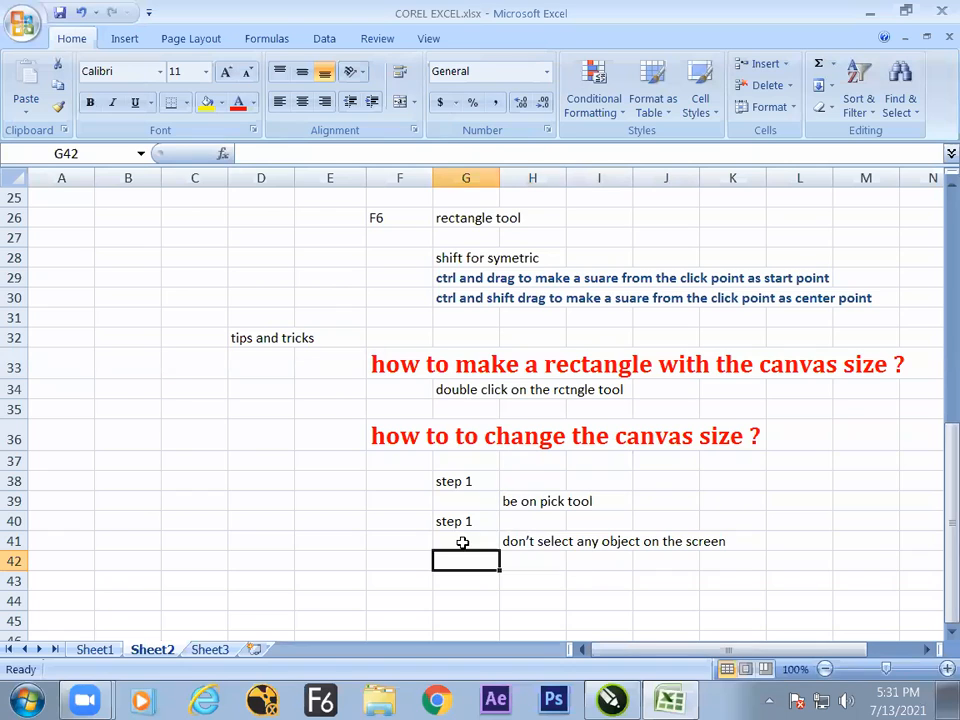
left_click(484, 527)
double_click(478, 524)
key("BackSpace")
type("2")
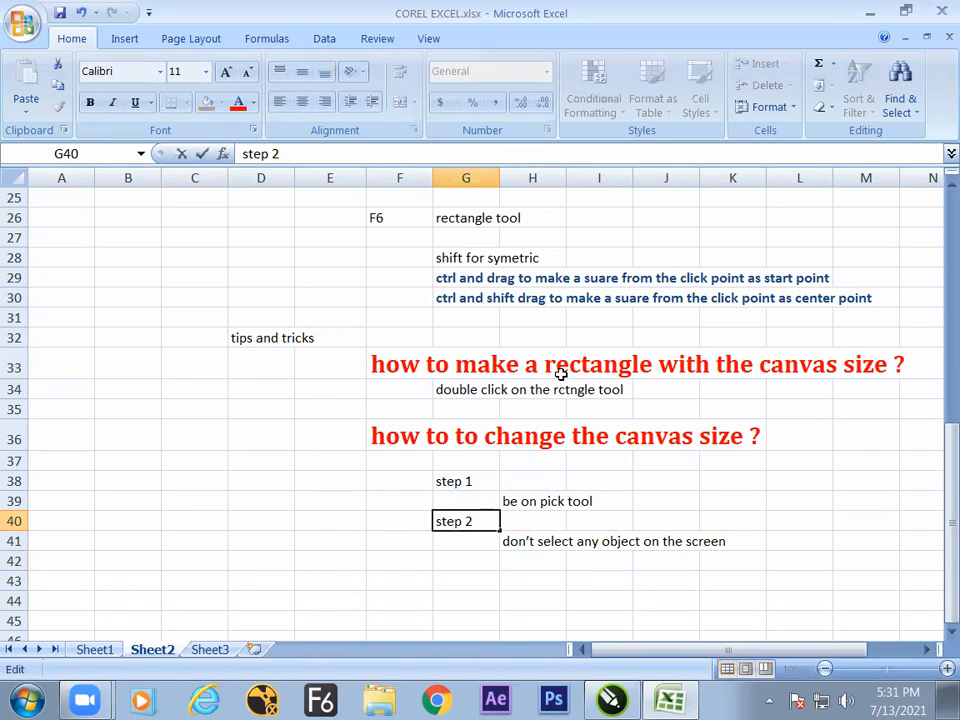
Enter the label "step 3" in cell G43.
left_click(466, 578)
type("step 3")
Enter the note "in the option bar choose the size" in cell H44.
key("Tab")
key("Down")
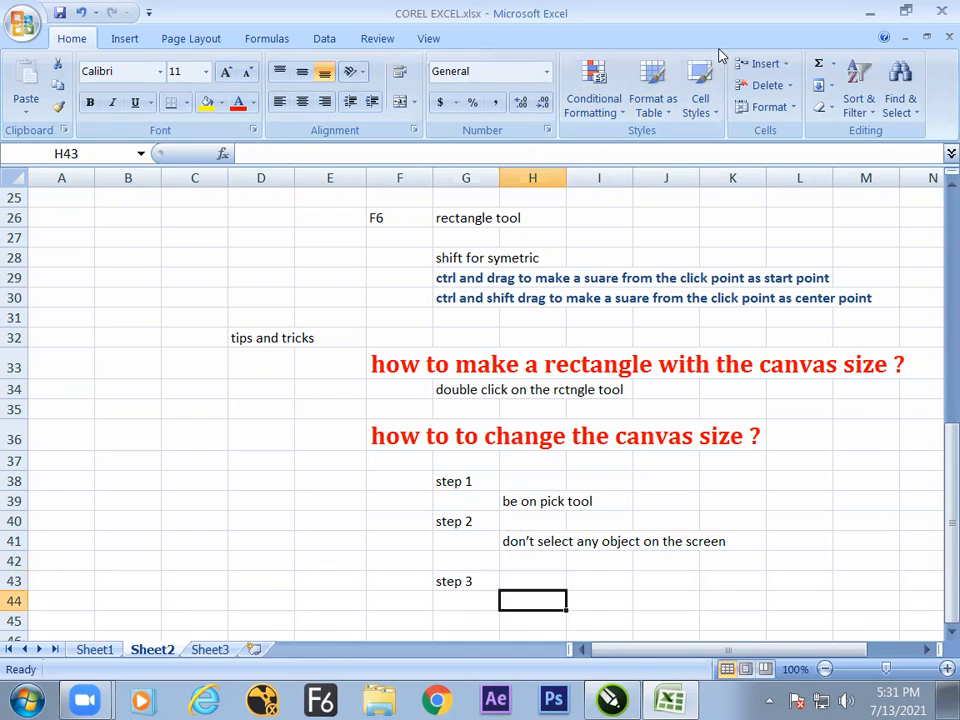
type("in the pth")
key("BackSpace")
key("BackSpace")
key("BackSpace")
type("option")
type(" abn")
key("BackSpace")
key("BackSpace")
type("bar chood")
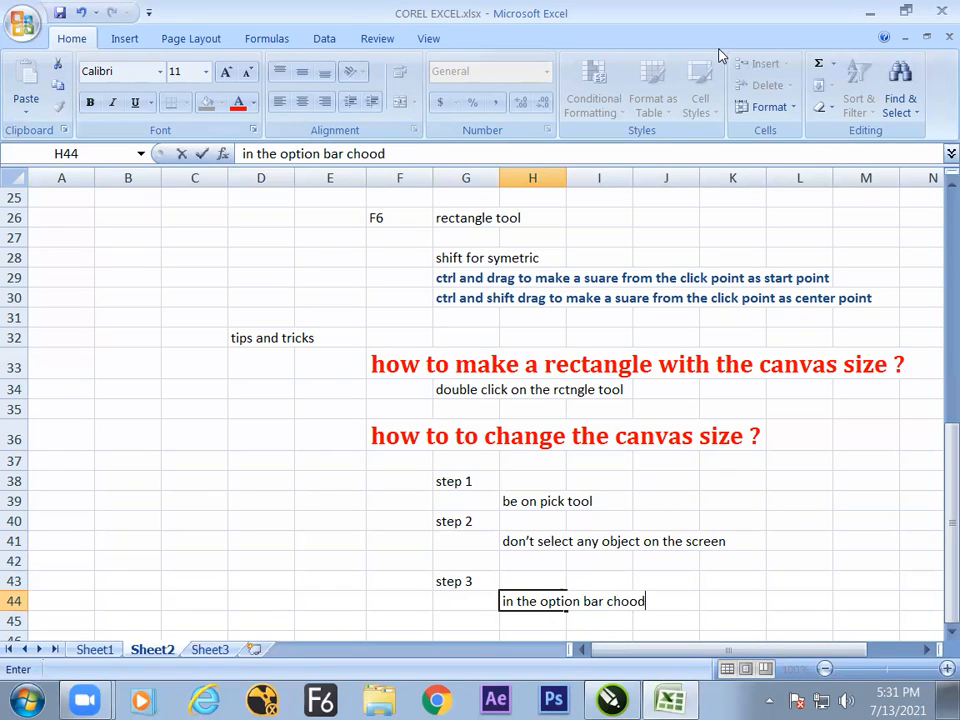
key("BackSpace")
type("se the size")
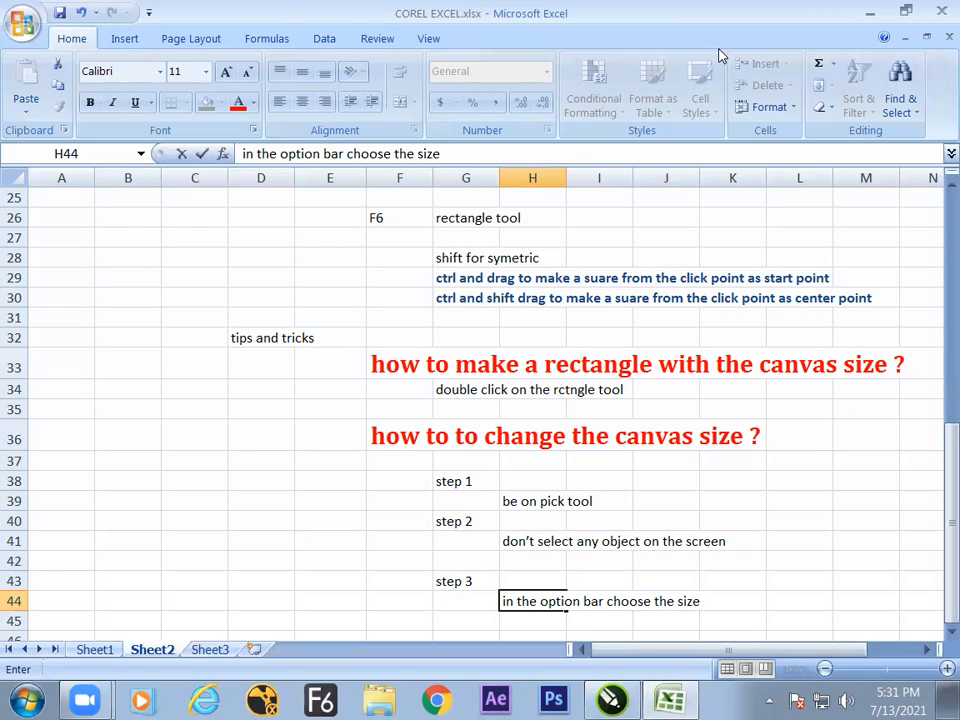
left_click(717, 563)
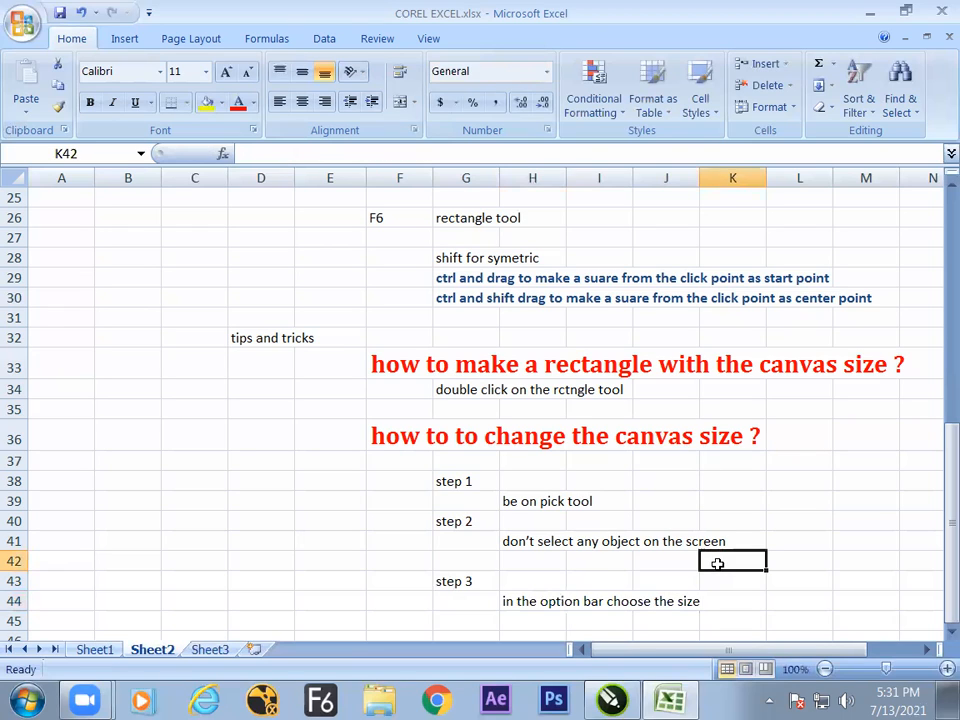
key("Left")
key("Down")
key("Down")
key("Down")
key("Down")
key("Down")
key("Down")
key("Down")
key("Down")
key("Down")
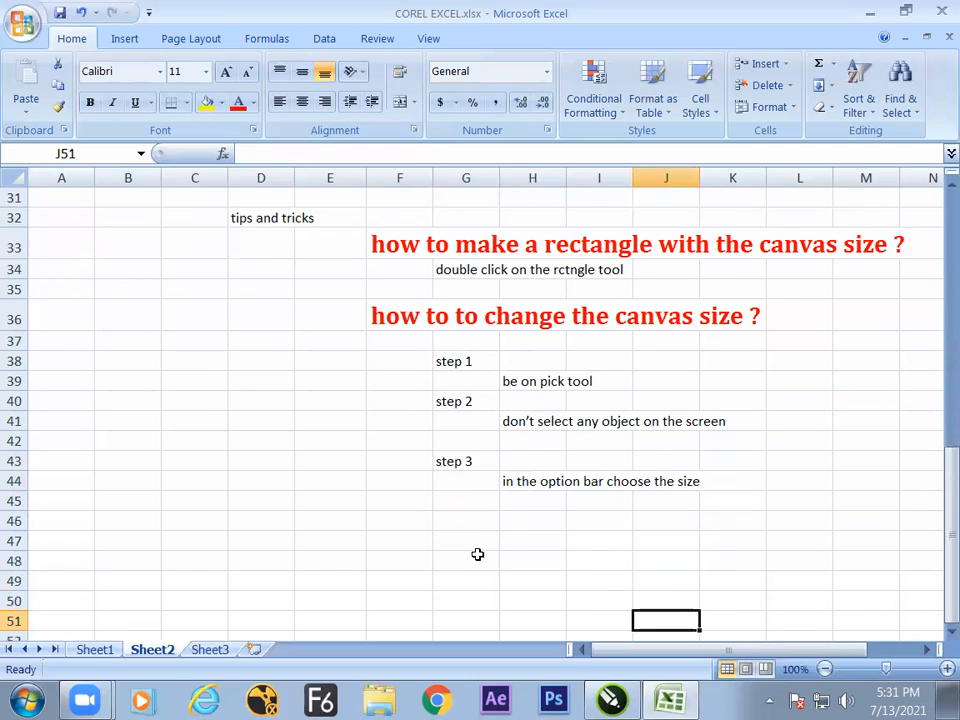
key("Down")
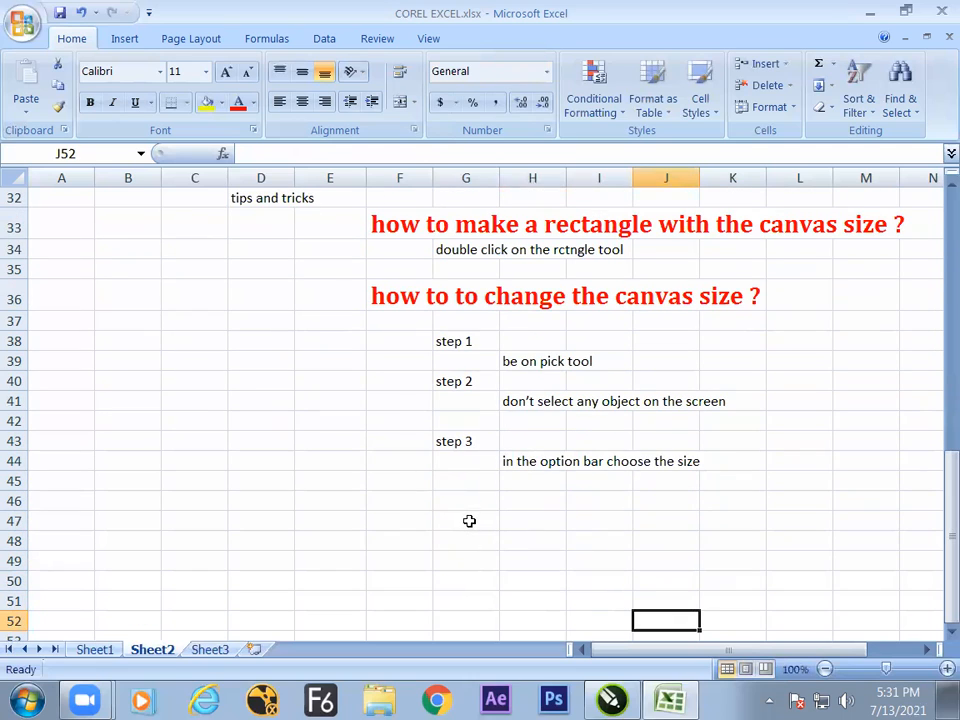
left_click(467, 504)
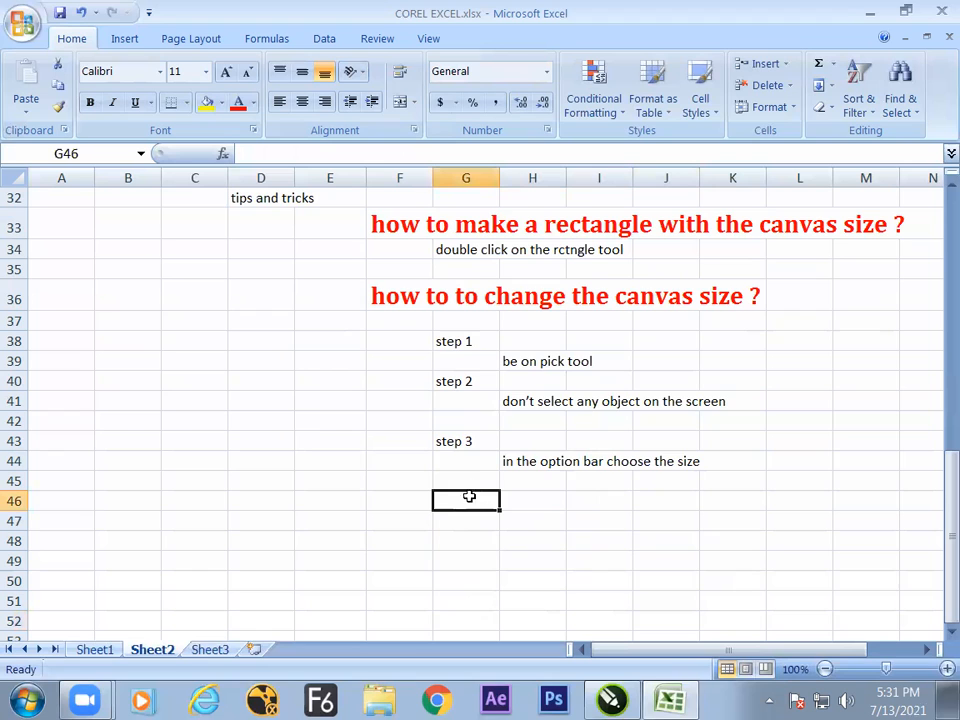
Switch to CorelDRAW and set a custom page size of 95 mm wide by 50 mm high.
key("alt+Tab")
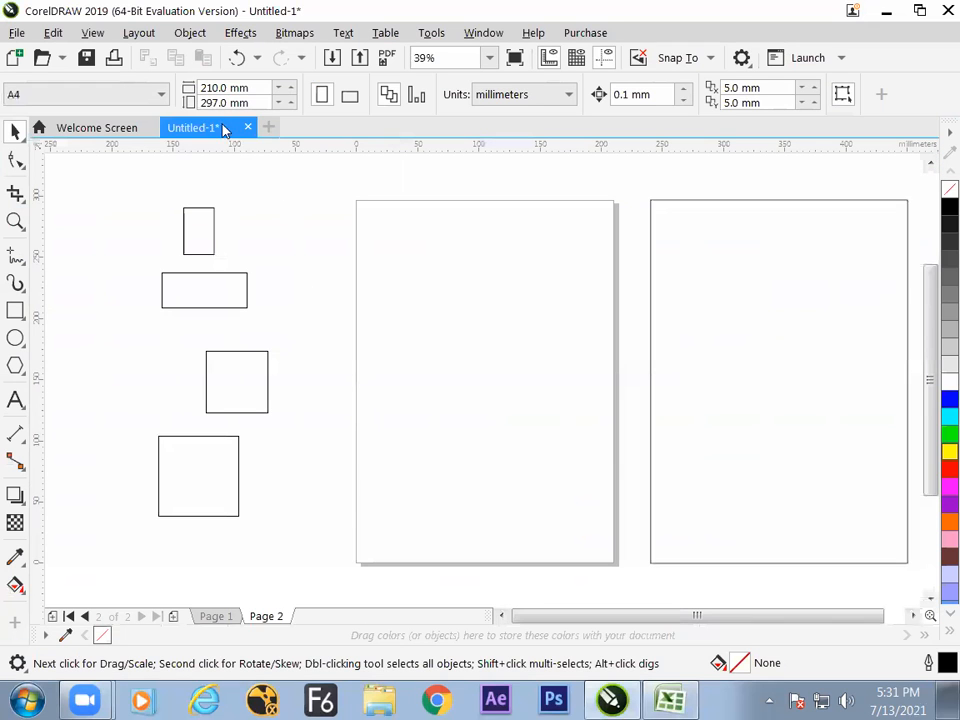
left_click_drag(261, 88, 203, 92)
left_click(261, 102)
left_click(250, 89)
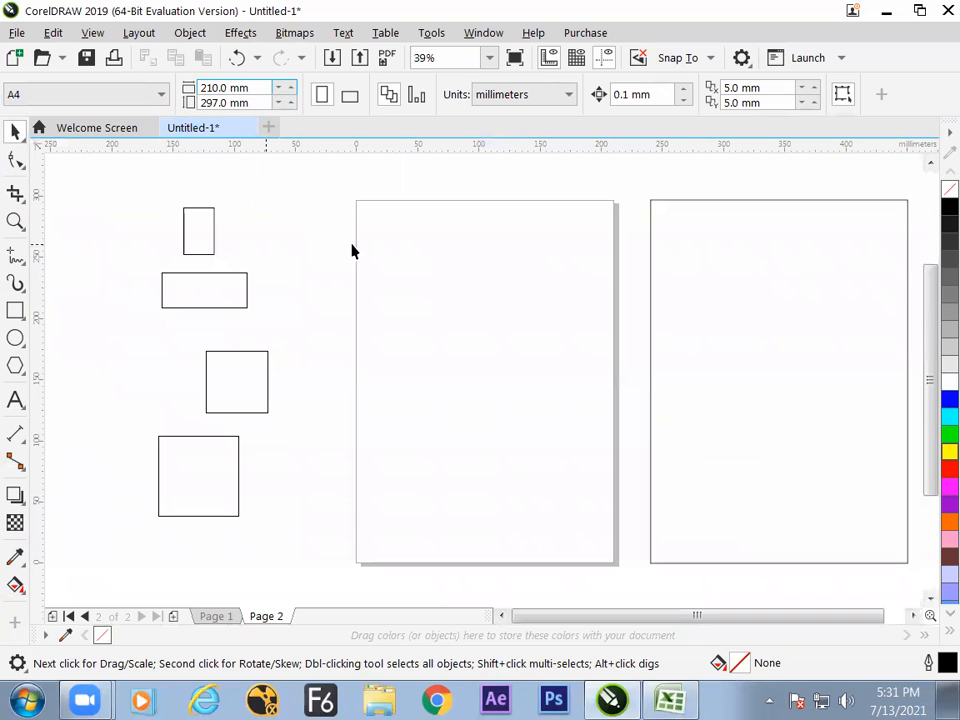
left_click_drag(256, 90, 187, 101)
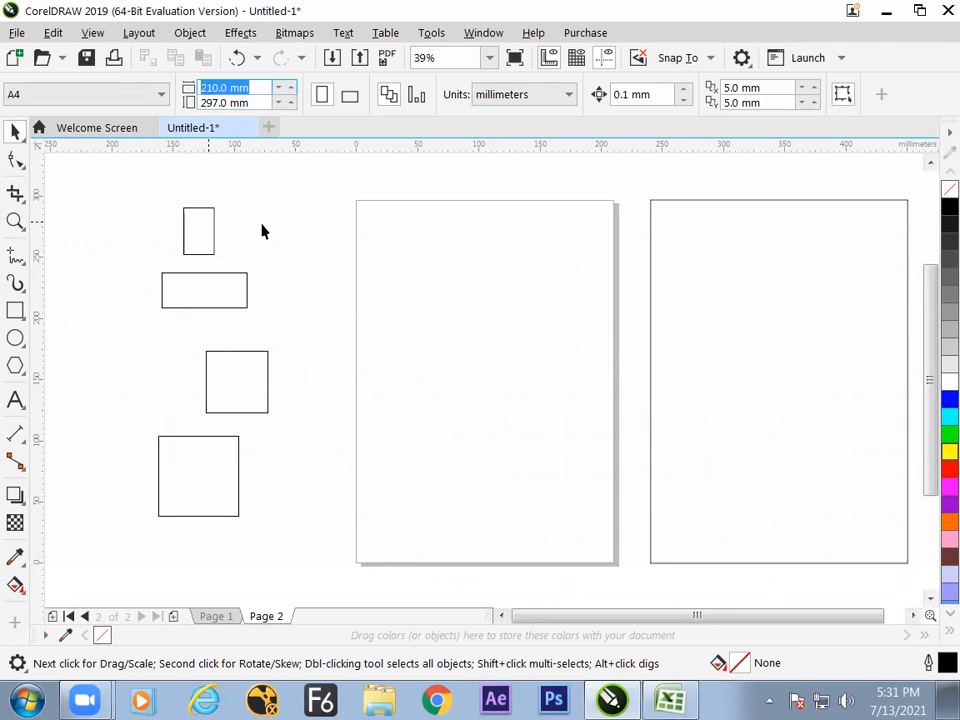
type("95")
key("Tab")
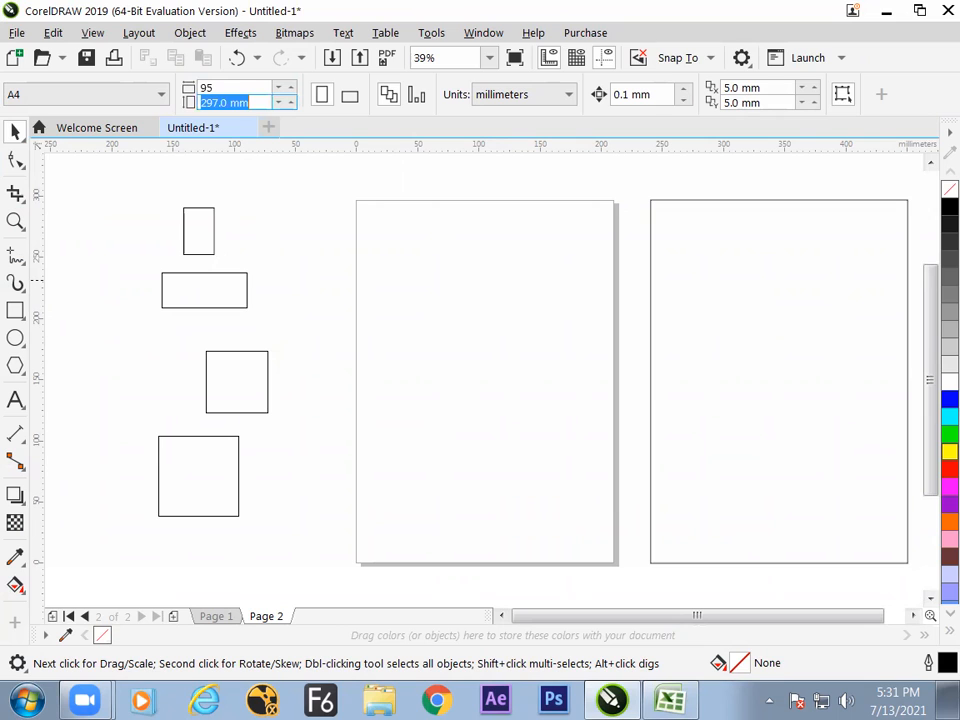
type("50")
key("Return")
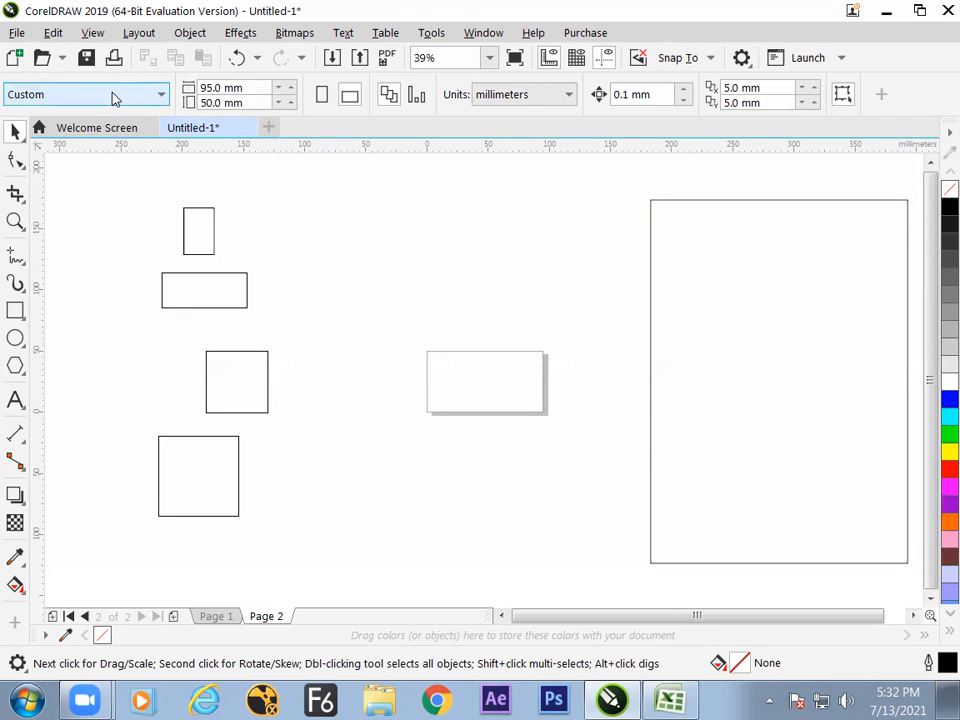
Switch to Excel and copy the heading "how to to change the canvas size ?" from cell F36 into F46.
key("alt+Tab")
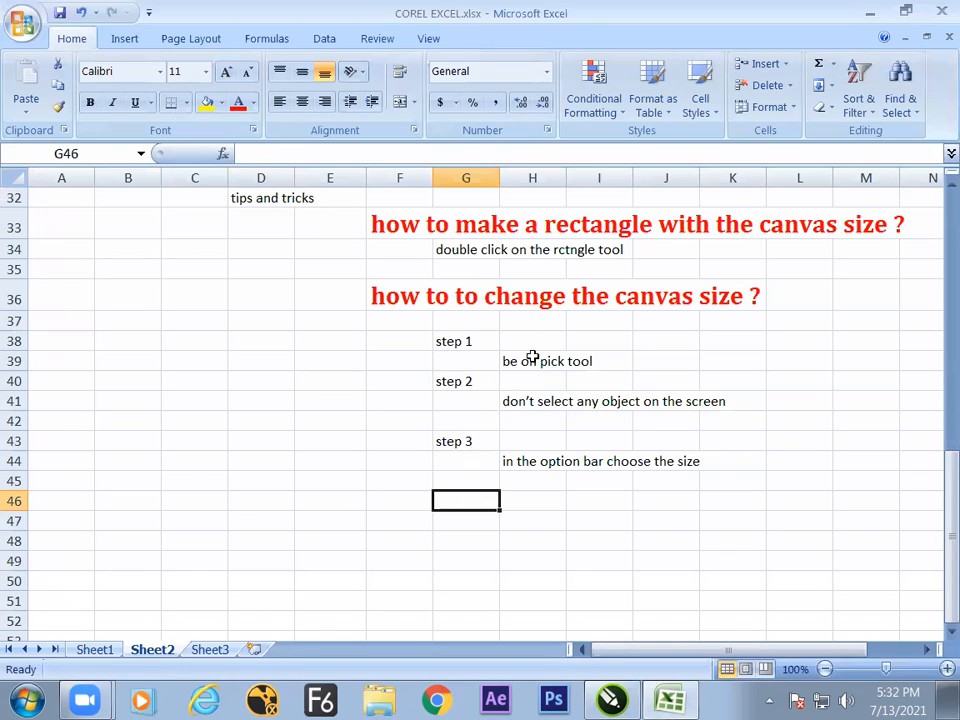
left_click(399, 297)
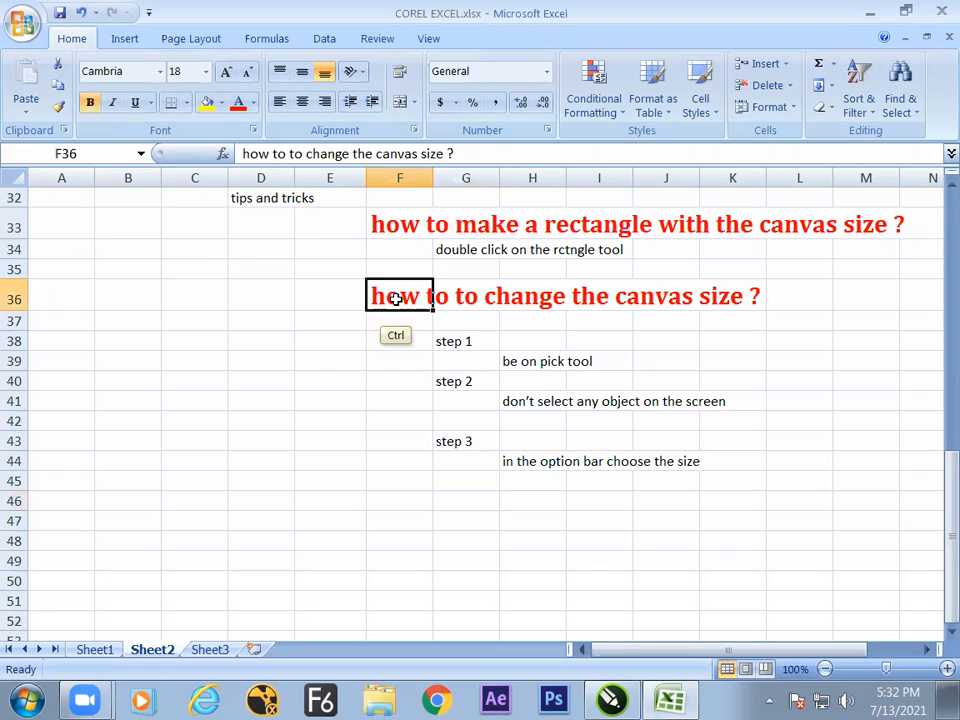
key("ctrl+c")
left_click(397, 497)
key("ctrl+v")
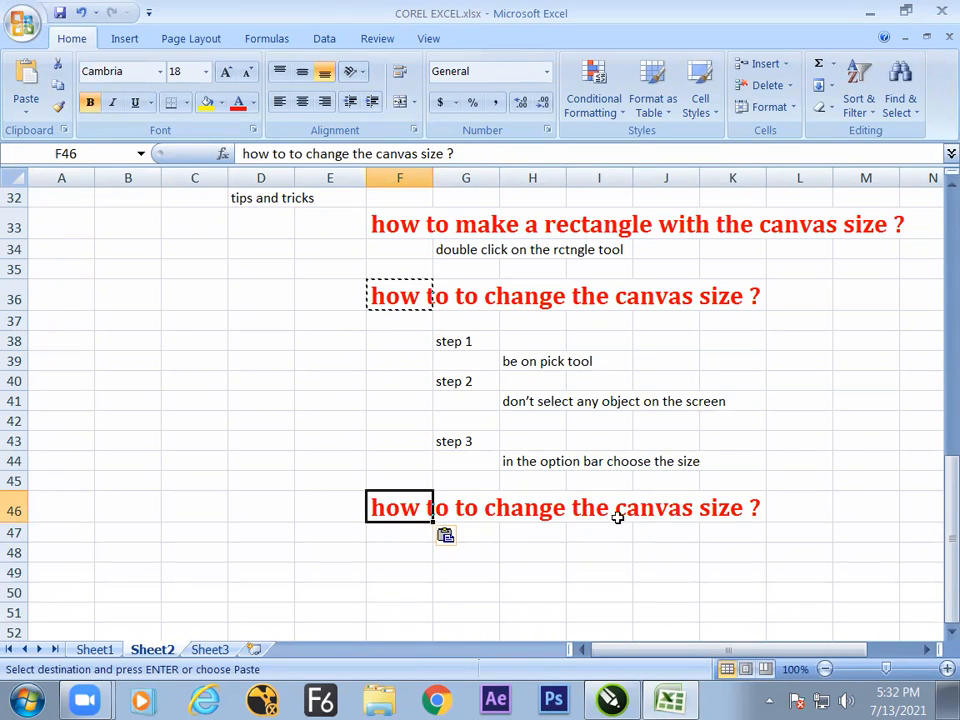
Change the heading in cell F46 to "how to to change the canvas orientation?".
double_click(432, 154)
type("orientat")
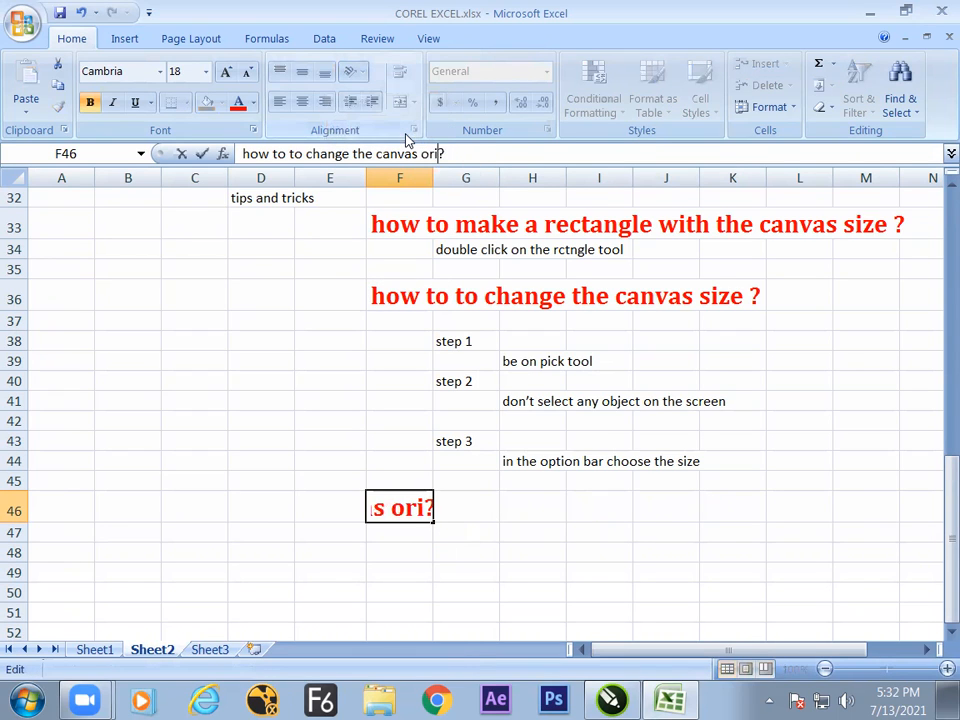
type("ion")
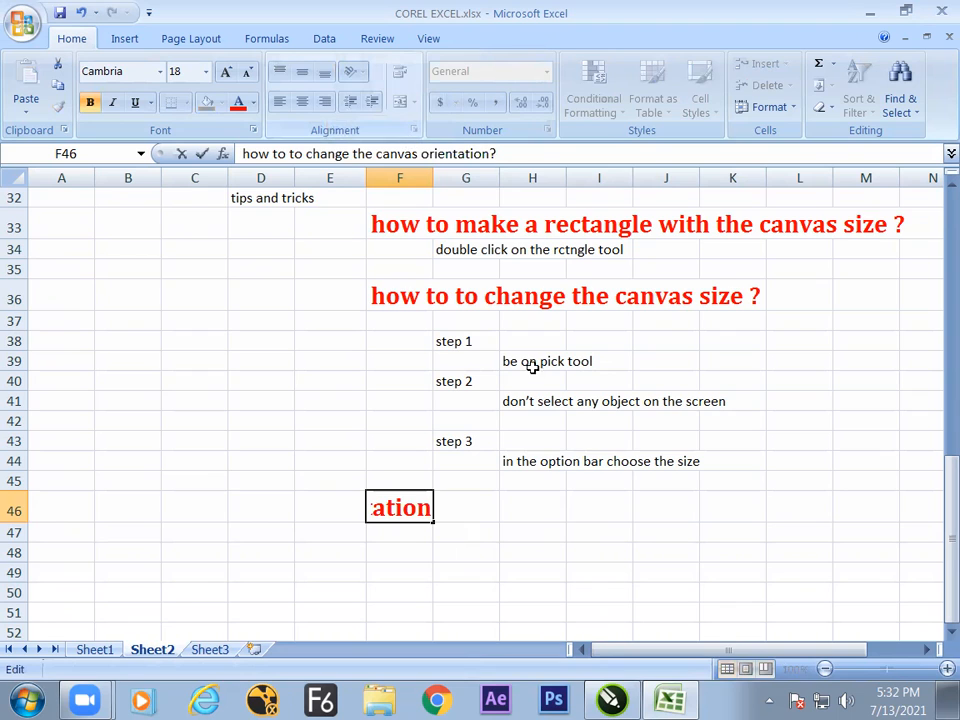
left_click(547, 537)
Enter "landscap" in cell I48 and "potrait" in cell I49.
left_click(585, 556)
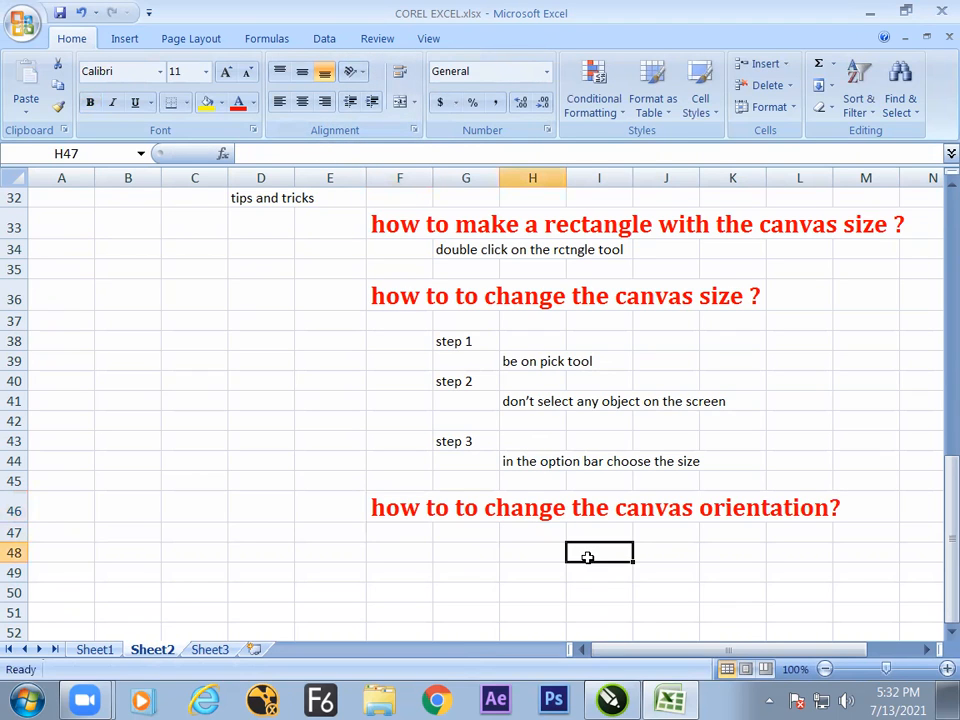
type("landscap")
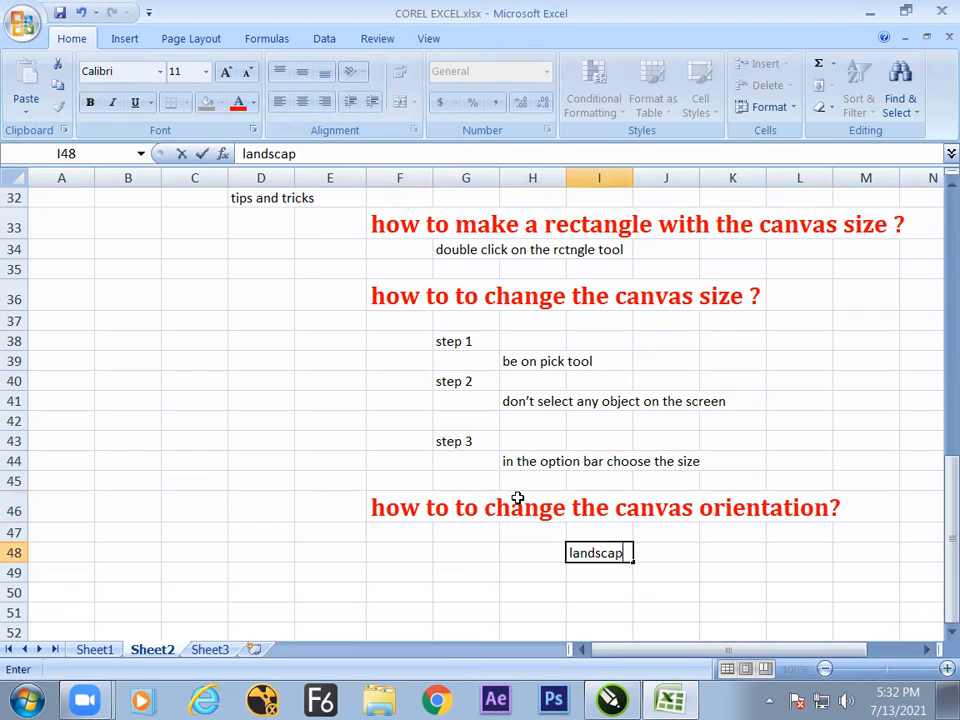
key("Return")
type("potrait")
Switch to CorelDRAW and alternate the page orientation between portrait and landscape, ending on portrait.
key("alt+Tab")
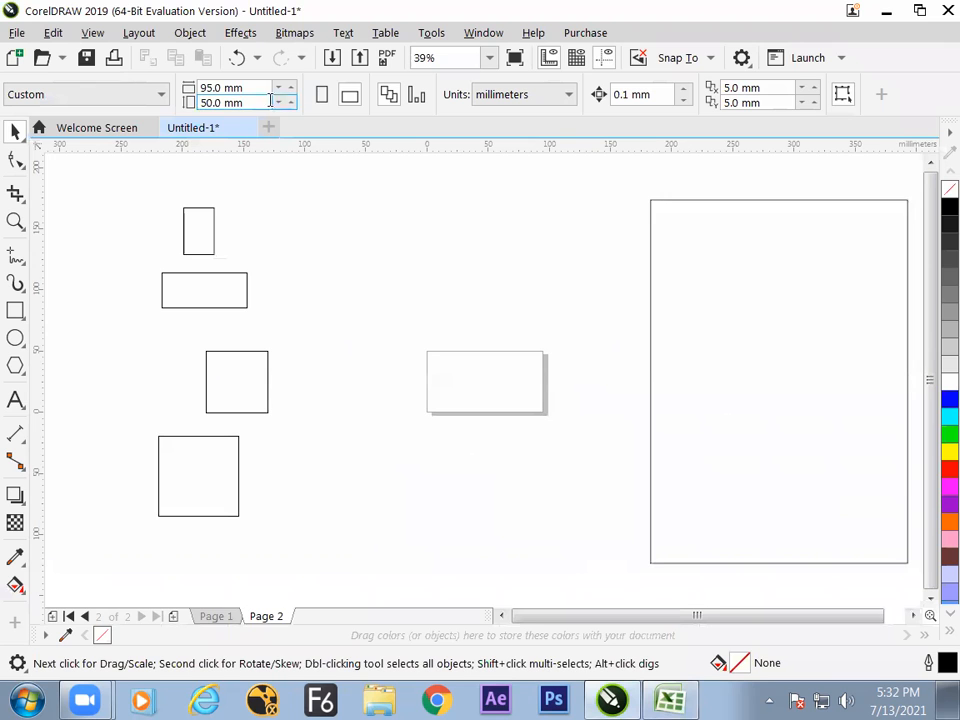
left_click(323, 95)
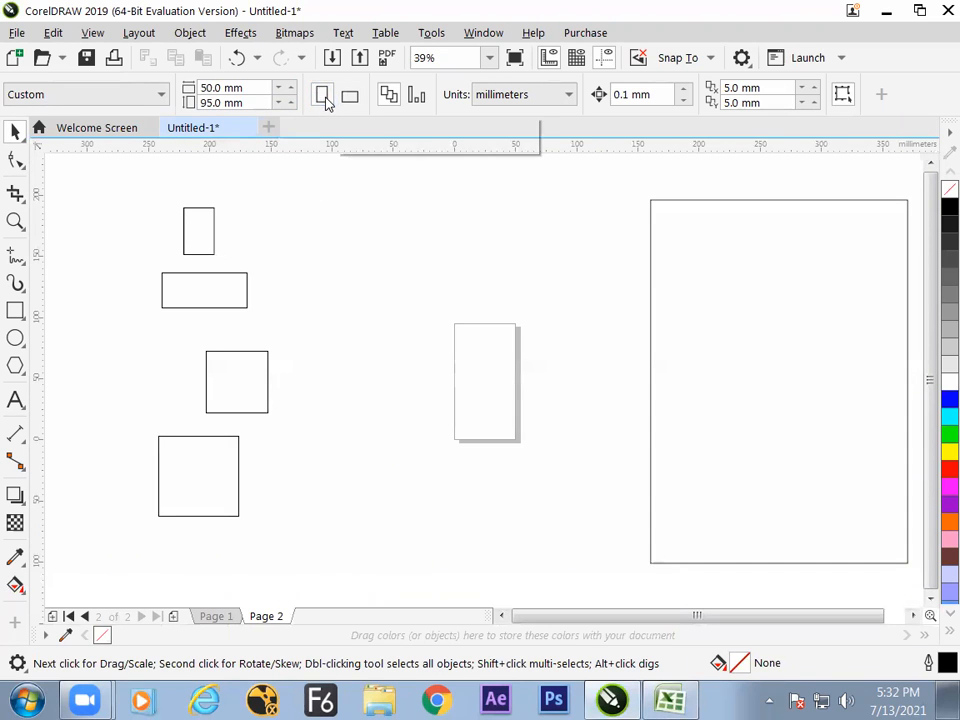
left_click(350, 97)
left_click(323, 97)
left_click(350, 97)
left_click(324, 98)
Return to the Excel notes, commit the "potrait" entry and select cell H47 below the orientation heading.
key("alt+Tab")
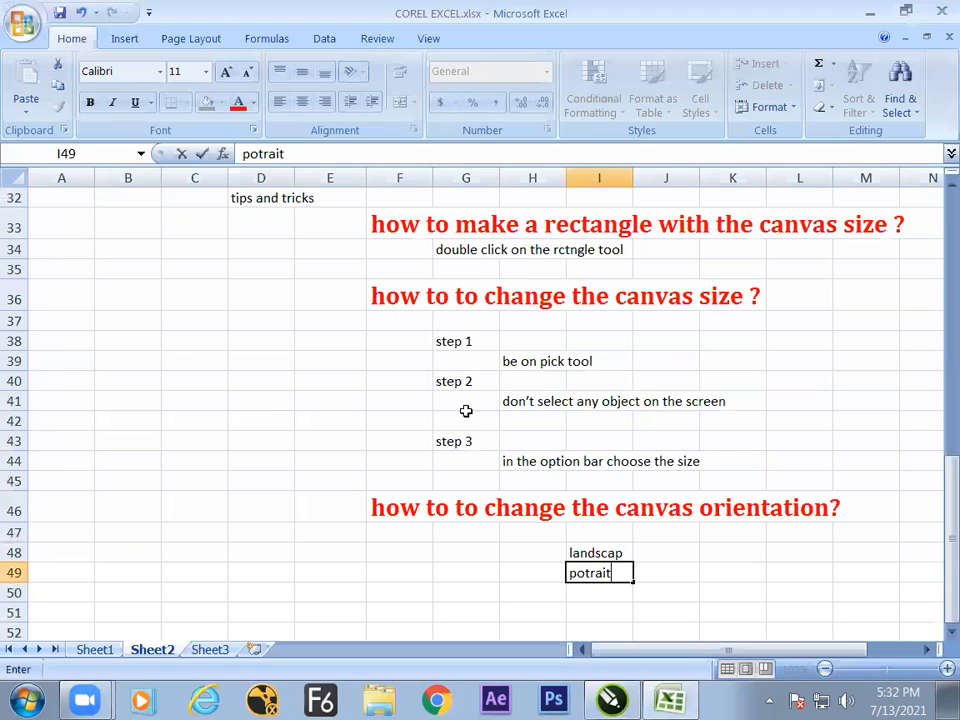
left_click(480, 568)
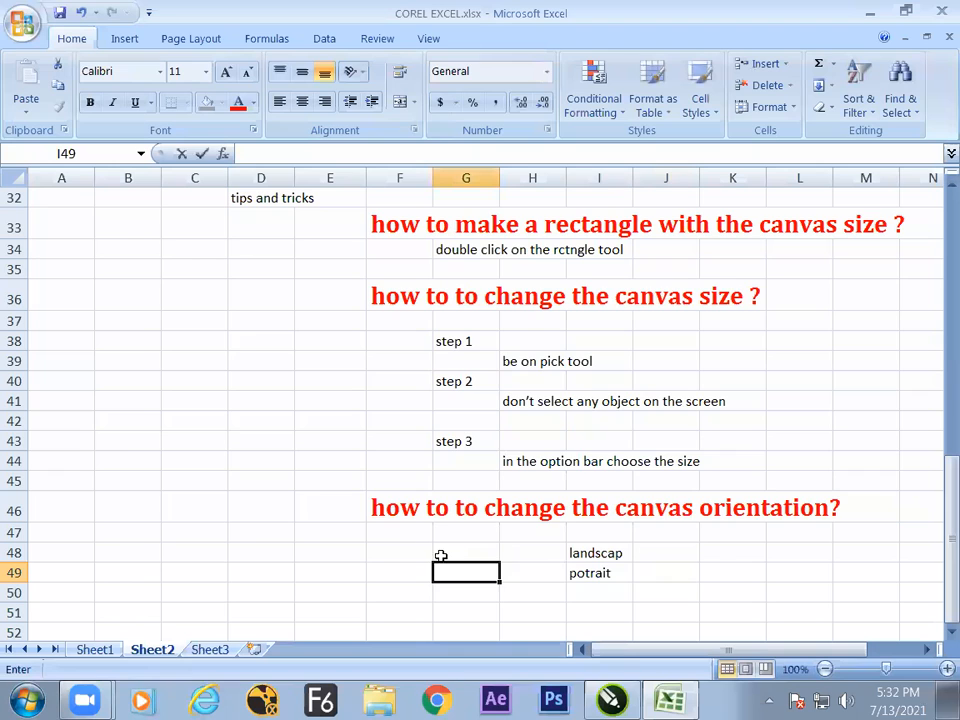
left_click(515, 553)
left_click(518, 534)
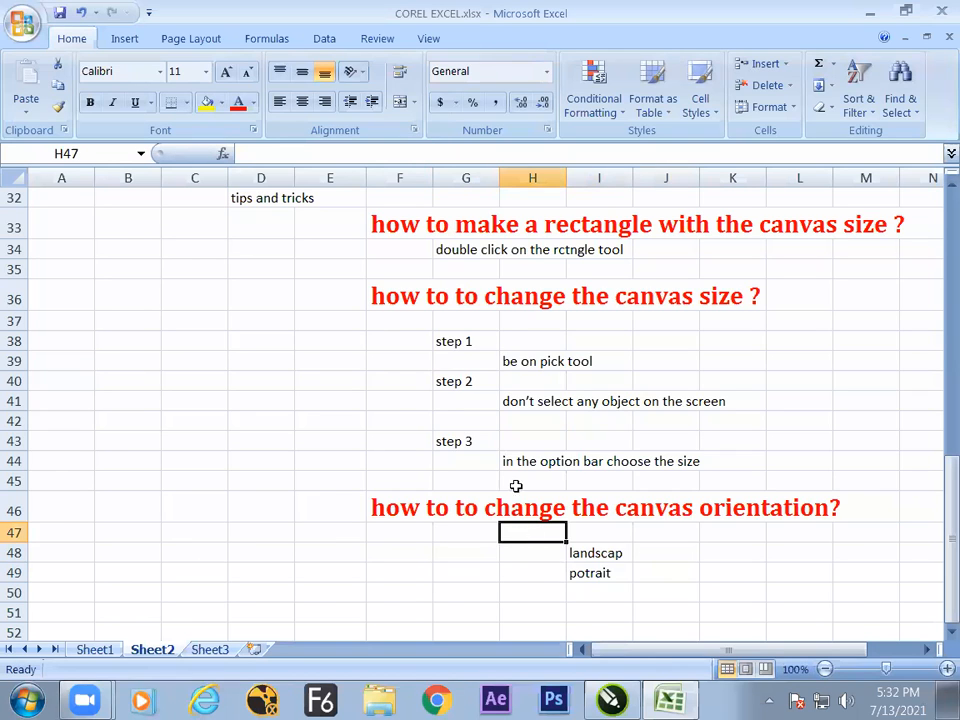
left_click(454, 322)
type("in otu")
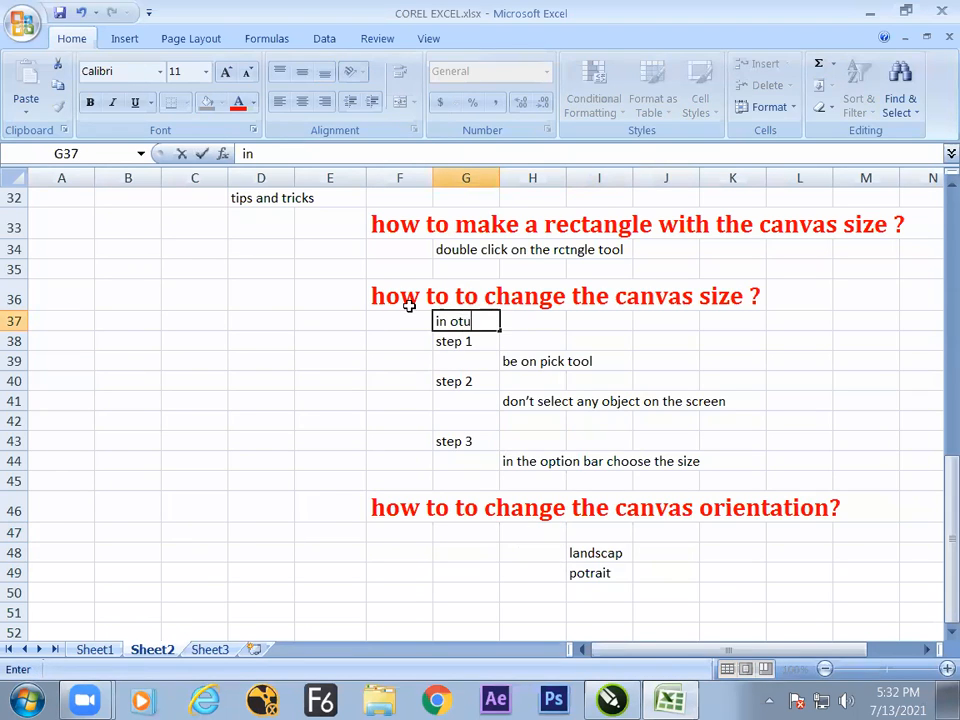
type("o")
key("BackSpace")
key("BackSpace")
key("BackSpace")
key("BackSpace")
key("BackSpace")
Enter "option bar while we in pick tool" in cell H47 under the canvas orientation heading.
left_click(514, 530)
type("o")
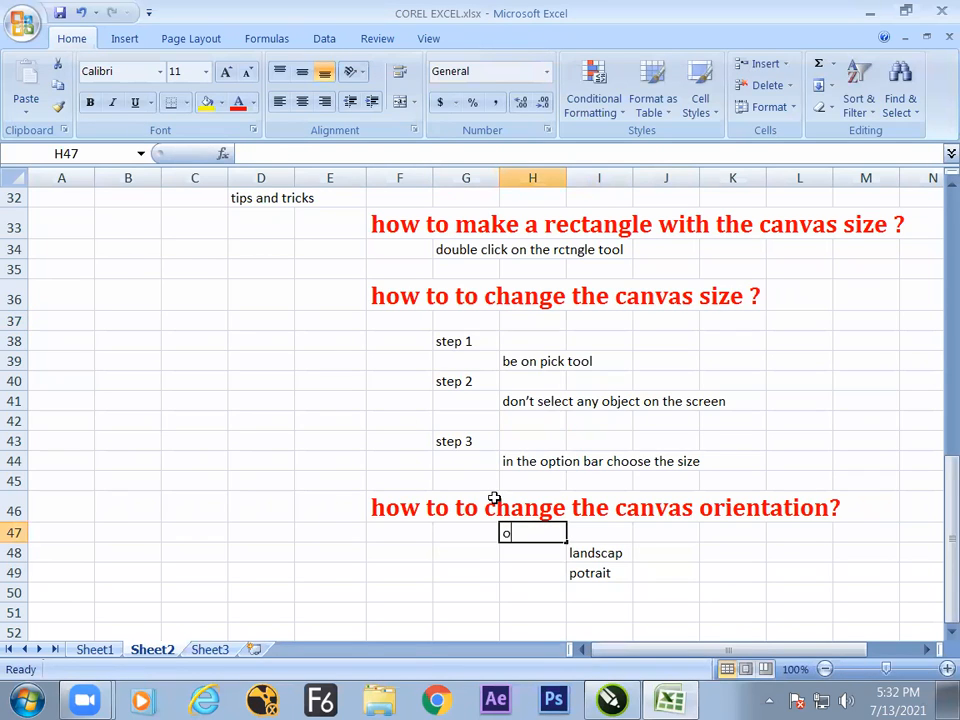
type("ption bar with")
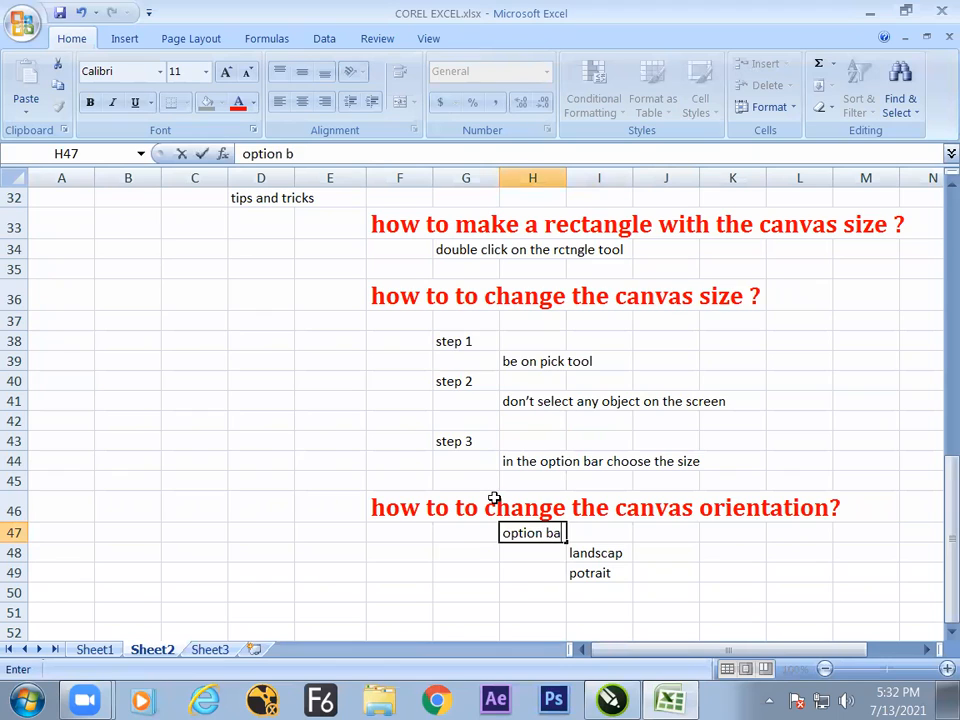
type(" the pio")
key("BackSpace")
key("BackSpace")
key("BackSpace")
key("BackSpace")
key("BackSpace")
key("BackSpace")
key("BackSpace")
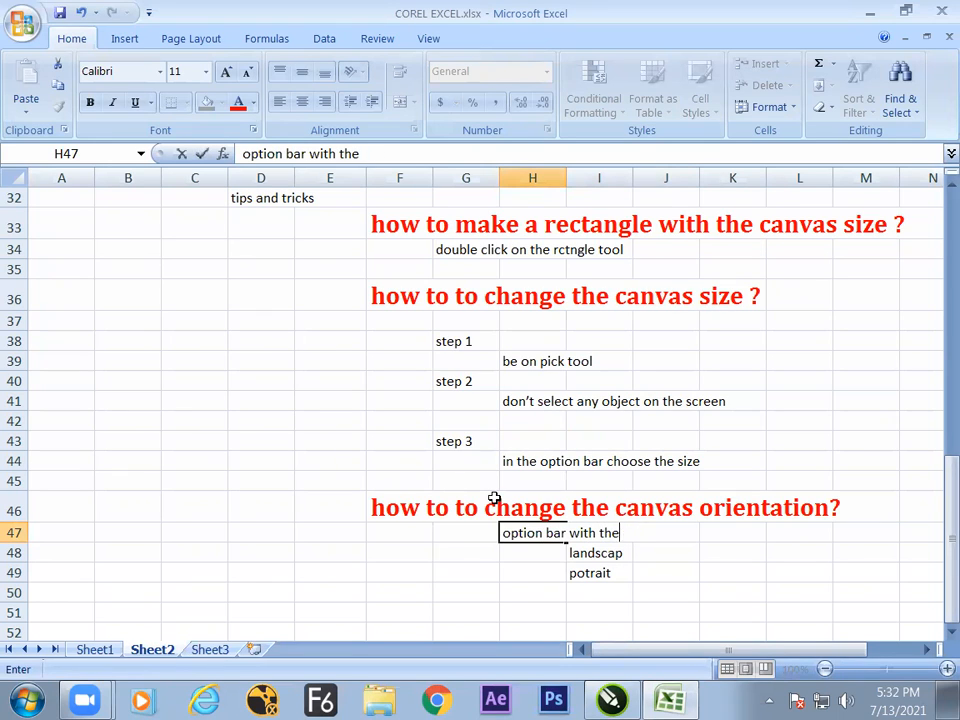
key("BackSpace")
key("BackSpace")
key("BackSpace")
type("while we")
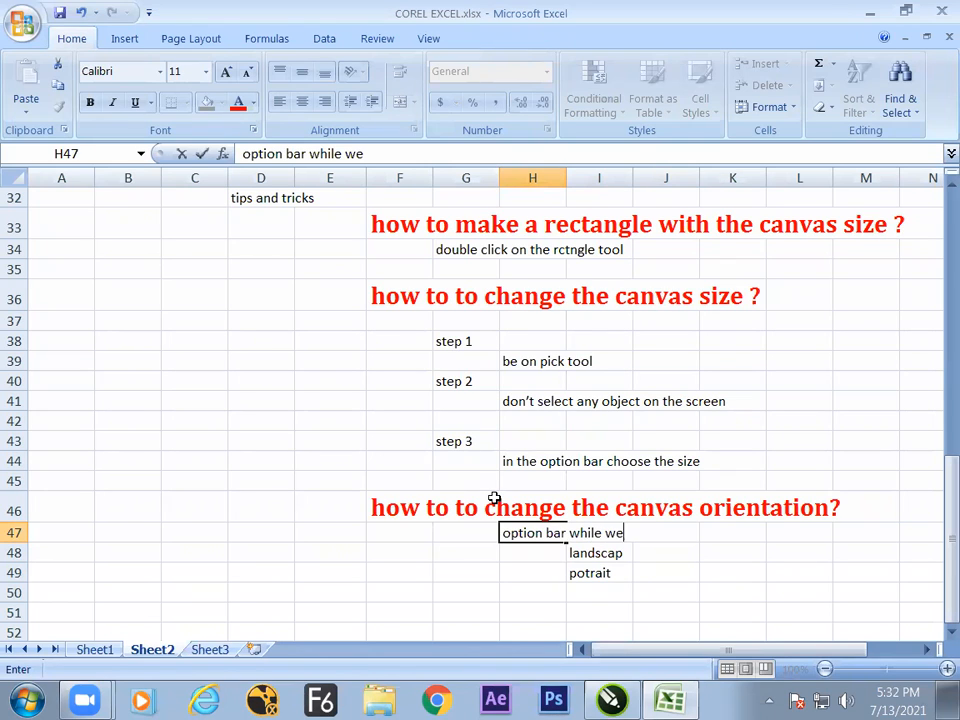
type(" in pick tool")
Switch to CorelDRAW, set the page size to A4 and move the large rectangle down to about X 467 mm, Y 76 mm.
key("alt+Tab")
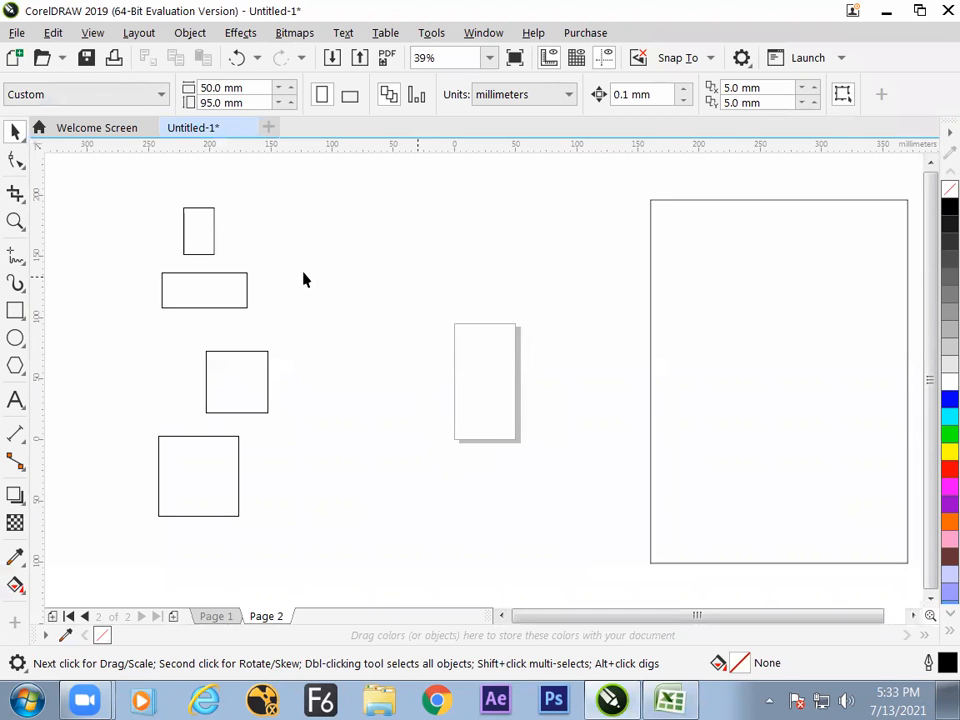
left_click(148, 96)
left_click(113, 137)
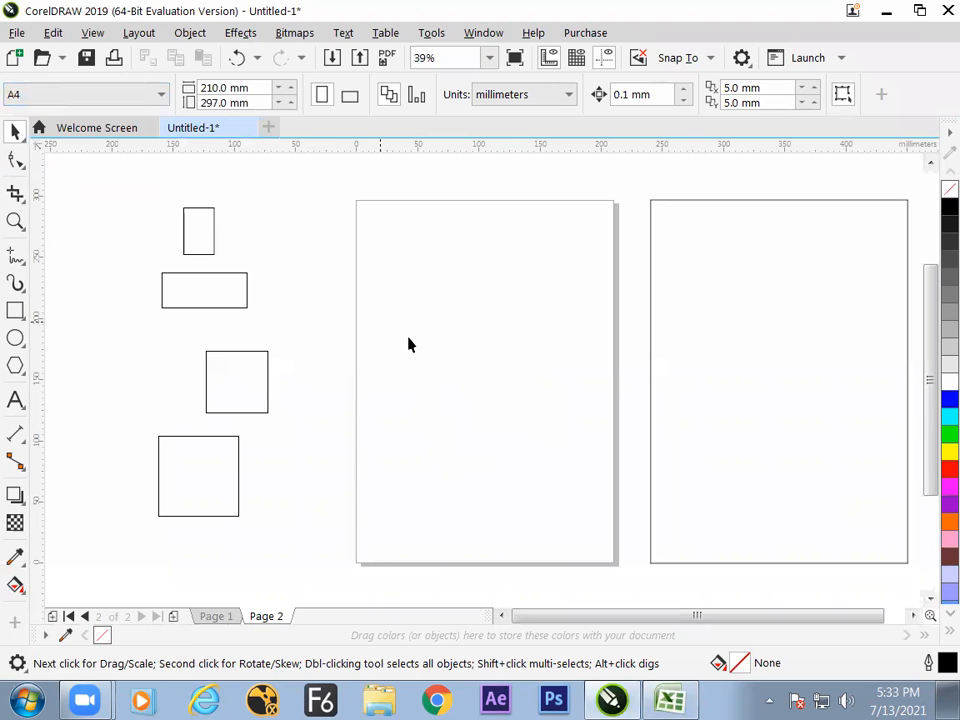
left_click(651, 370)
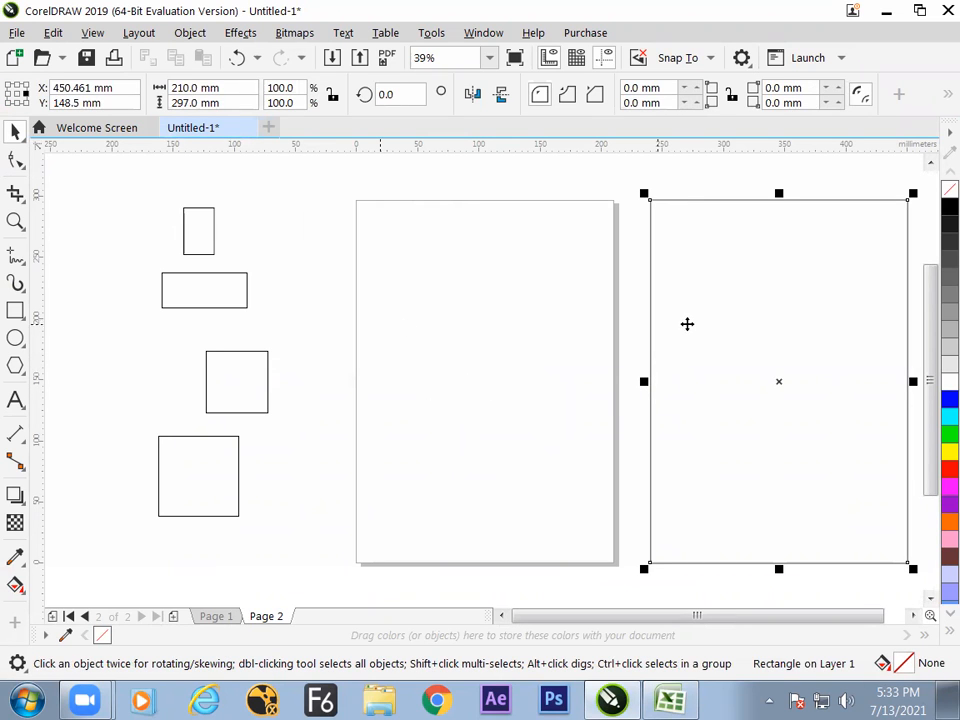
left_click_drag(690, 318, 714, 409)
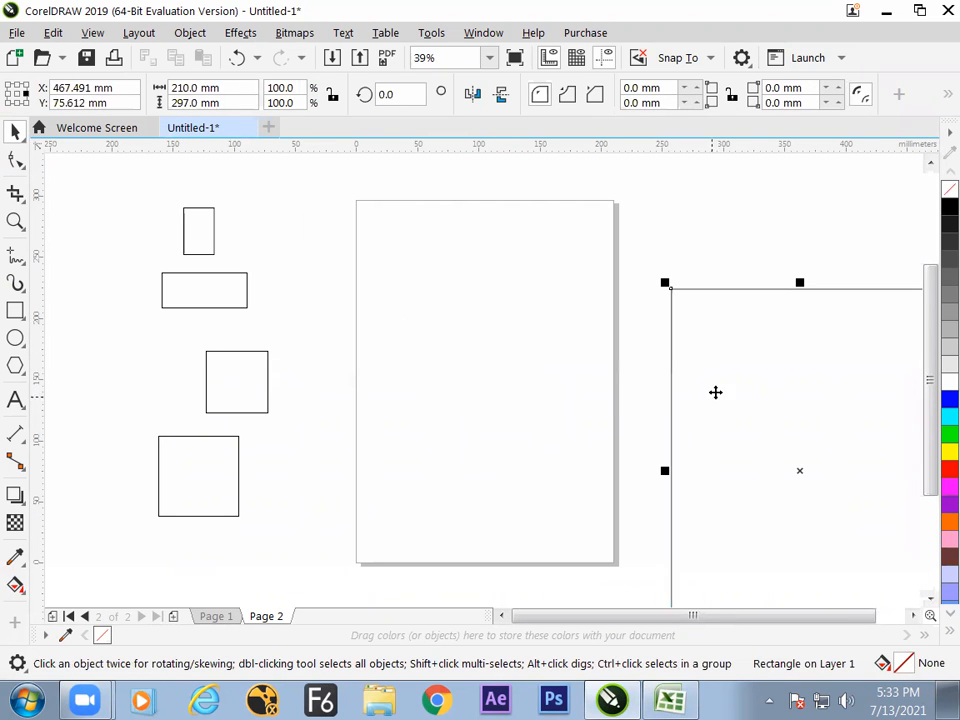
Return to the Excel notes and copy the canvas size heading from cell F36 into cell F50.
key("alt+Tab")
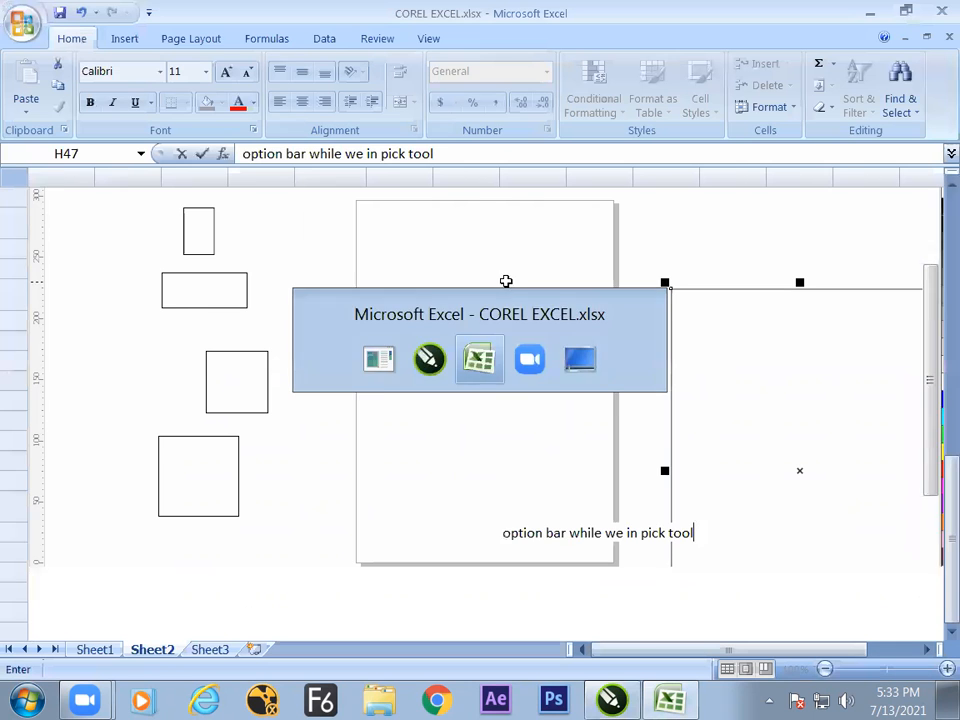
left_click(414, 298)
key("ctrl+c")
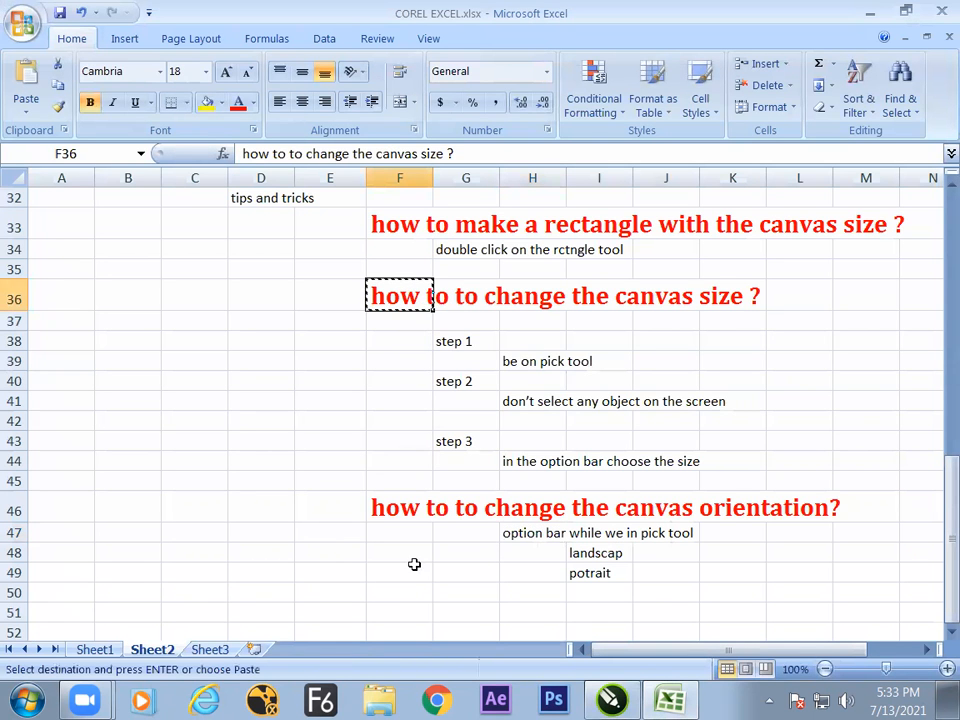
left_click(418, 591)
key("Down")
key("Down")
key("Down")
key("Down")
key("Down")
key("Down")
key("Down")
key("Down")
key("Down")
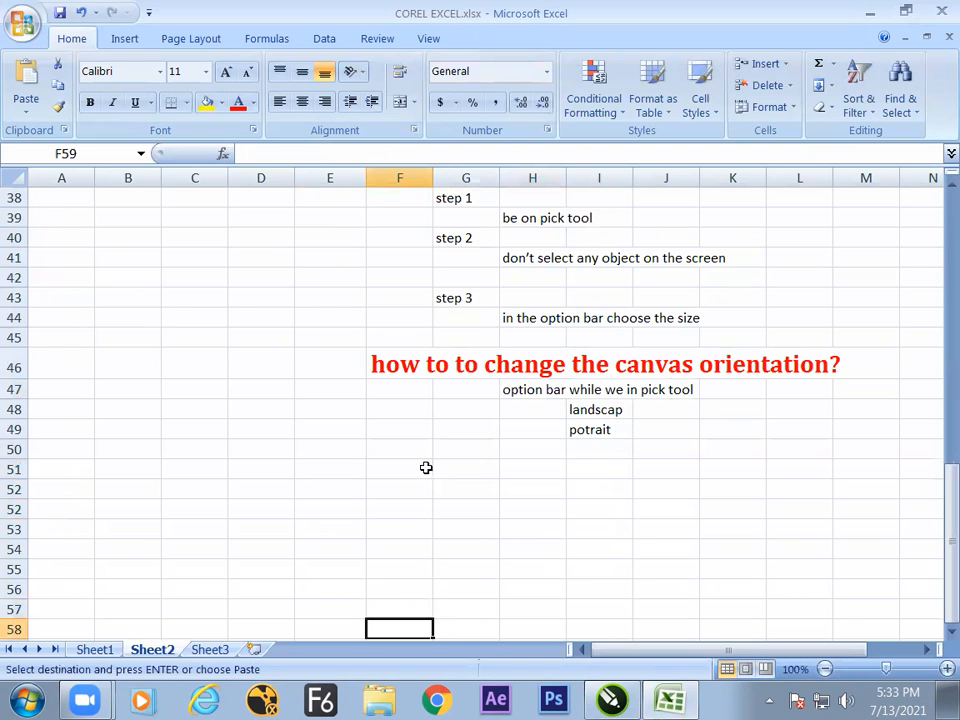
left_click(400, 461)
key("ctrl+v")
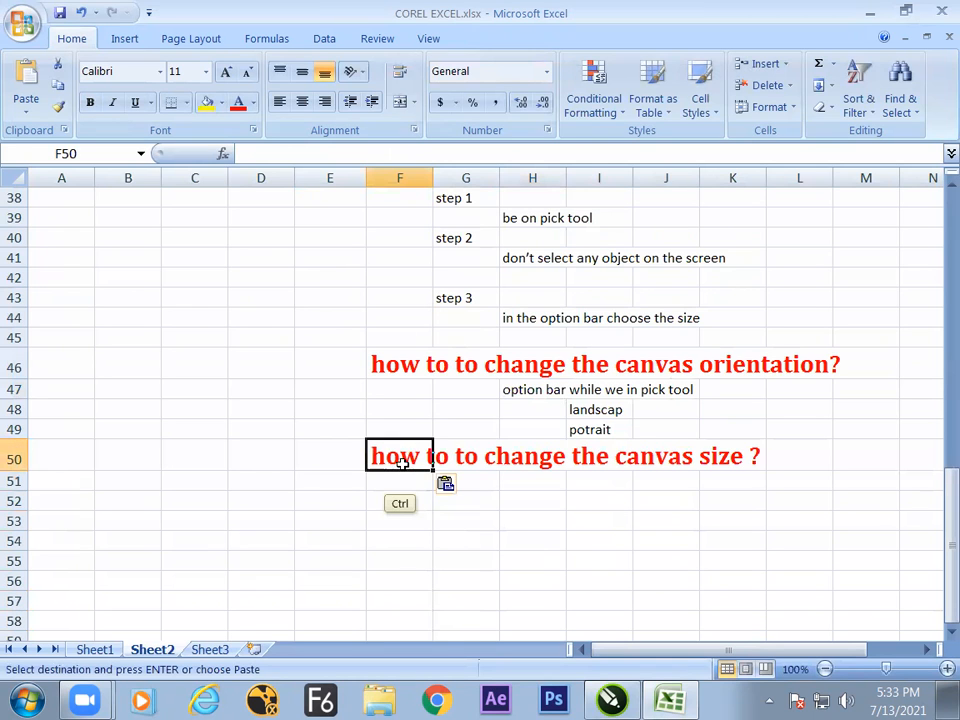
Change the heading in cell F50 to "how to to mke object to place in the center of the canvas?".
key("alt+Tab")
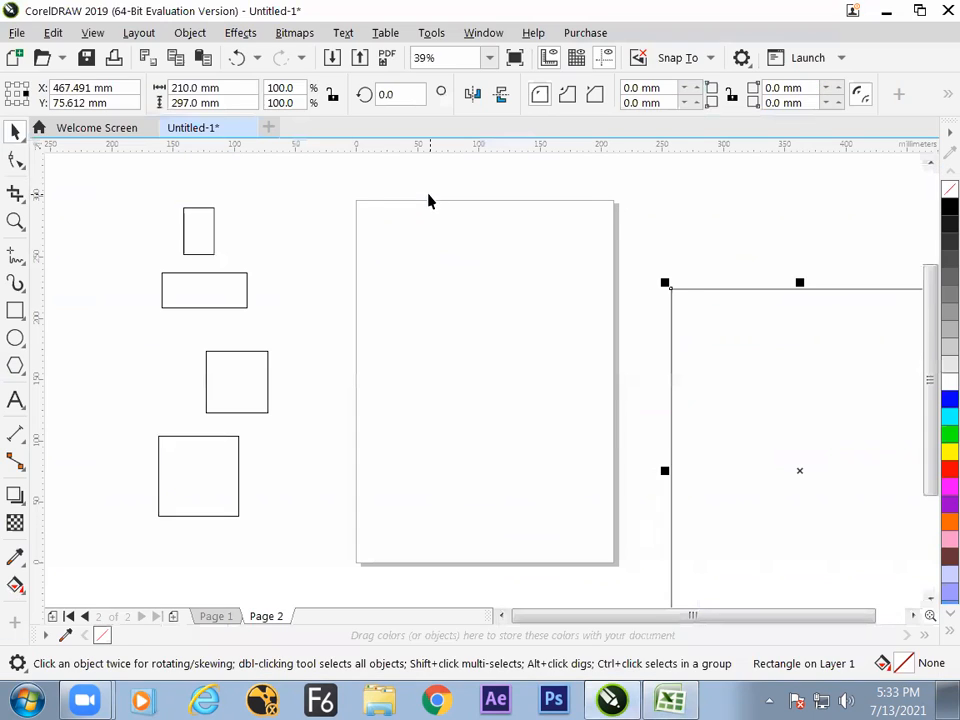
key("alt+Tab")
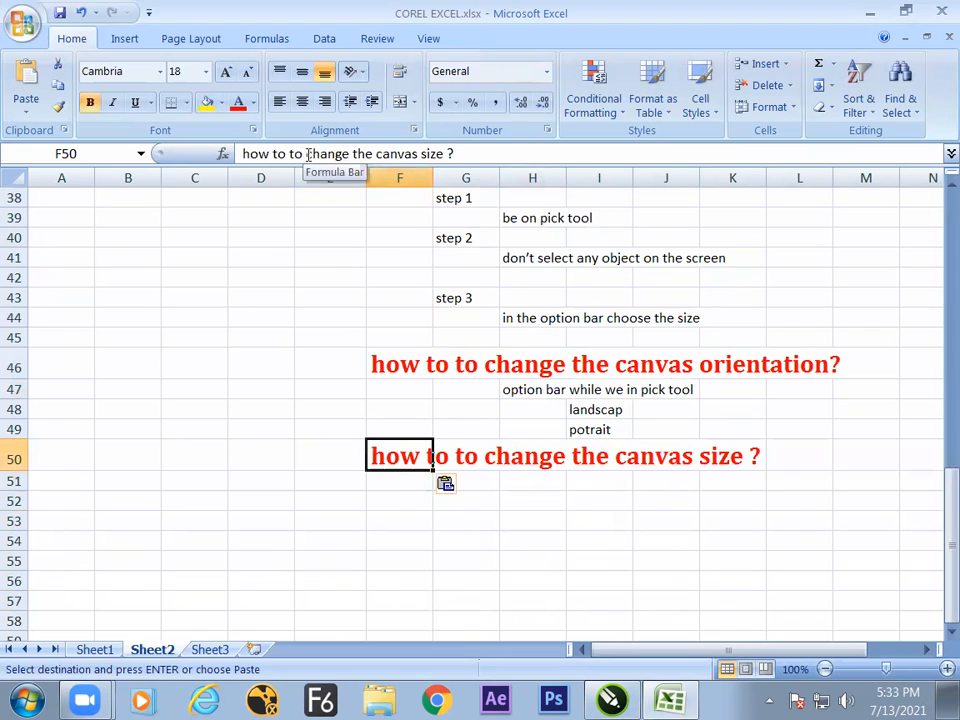
left_click_drag(308, 155, 480, 161)
type("mke object to place in the center of the cang")
key("BackSpace")
type("as")
key("BackSpace")
key("BackSpace")
type("vas?")
key("alt+Tab")
key("alt+Tab")
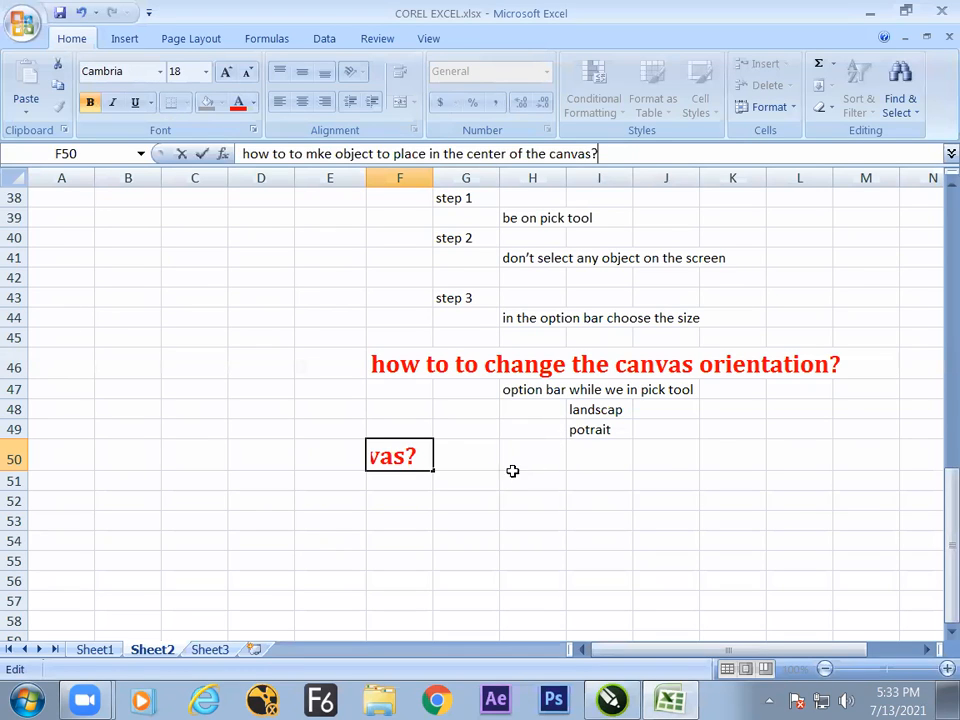
left_click(466, 500)
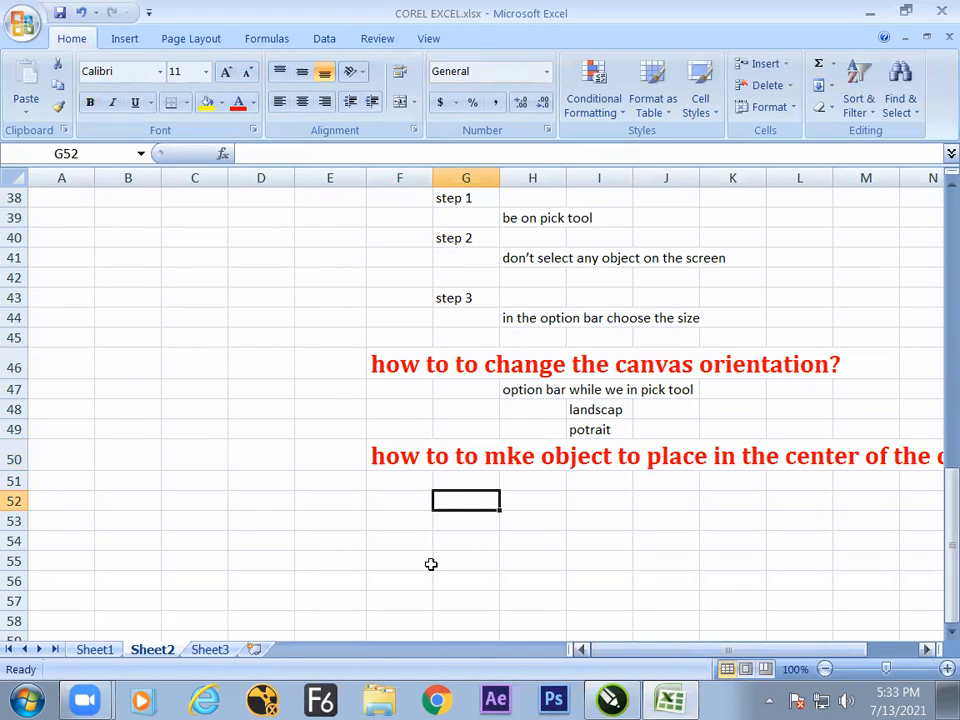
Enter "select the object and just hit P" in cell H52 below the centering heading.
scroll(431, 564, "right", 2)
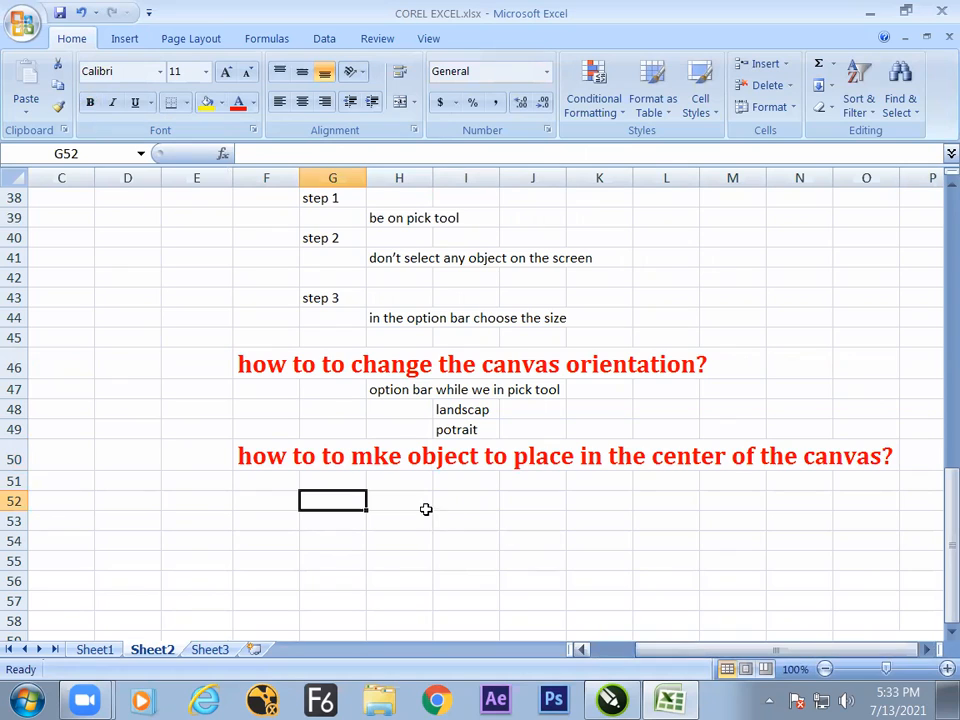
left_click(426, 509)
type("sel")
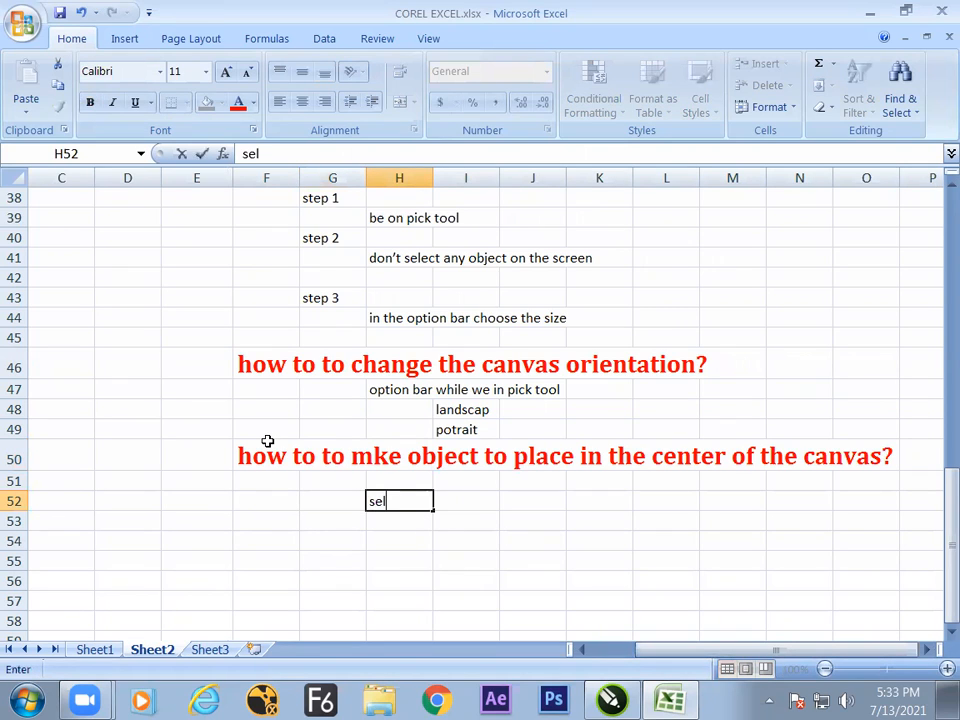
type("ect the o")
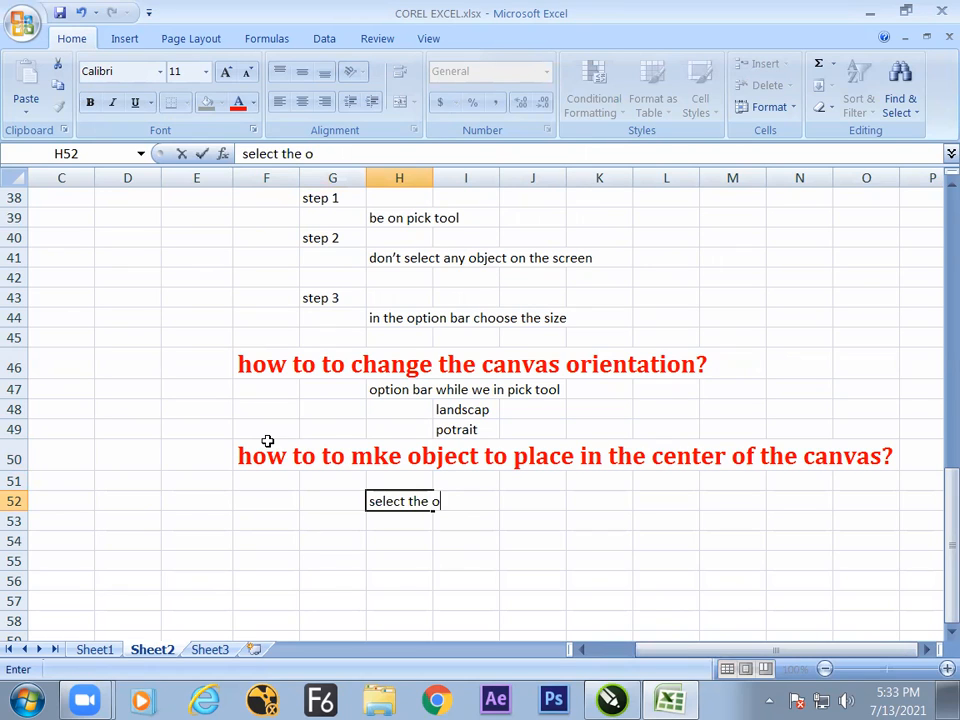
type("bject and")
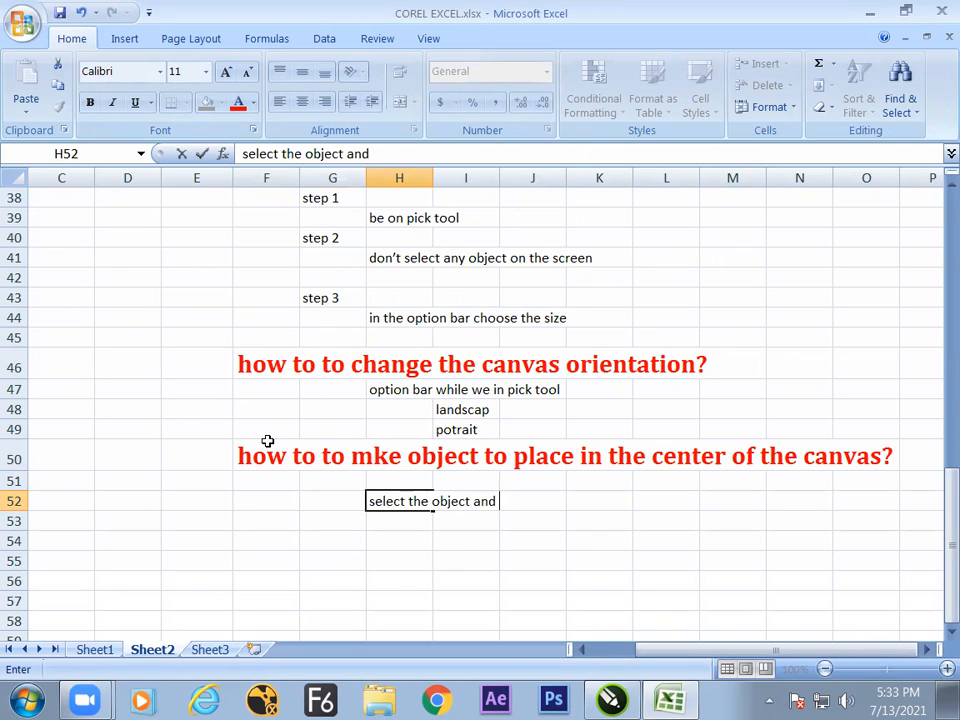
type(" just hit P")
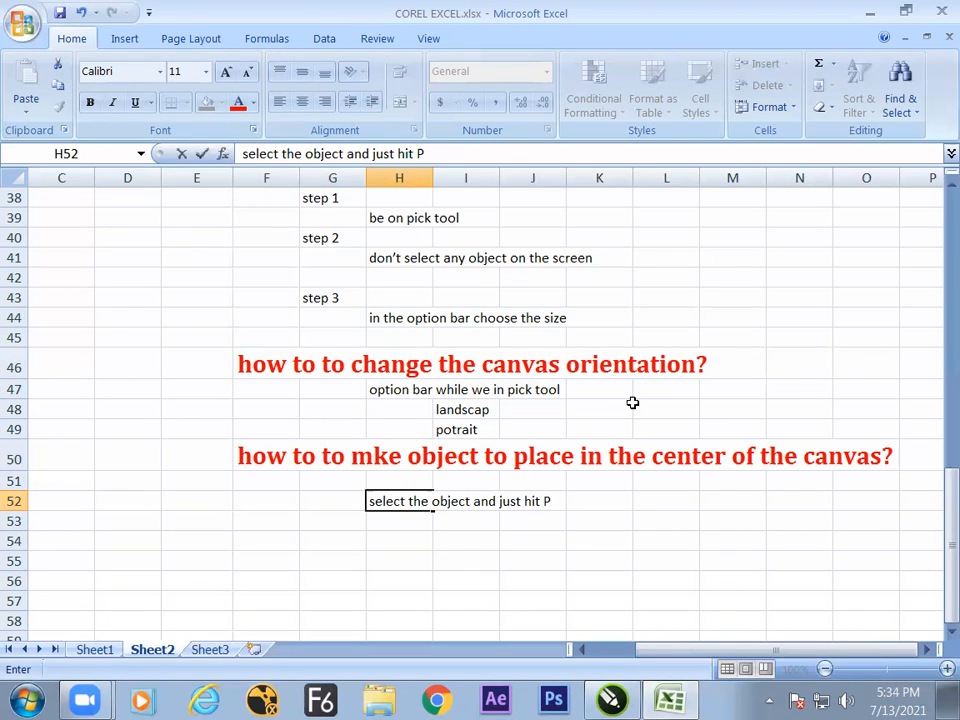
left_click(579, 534)
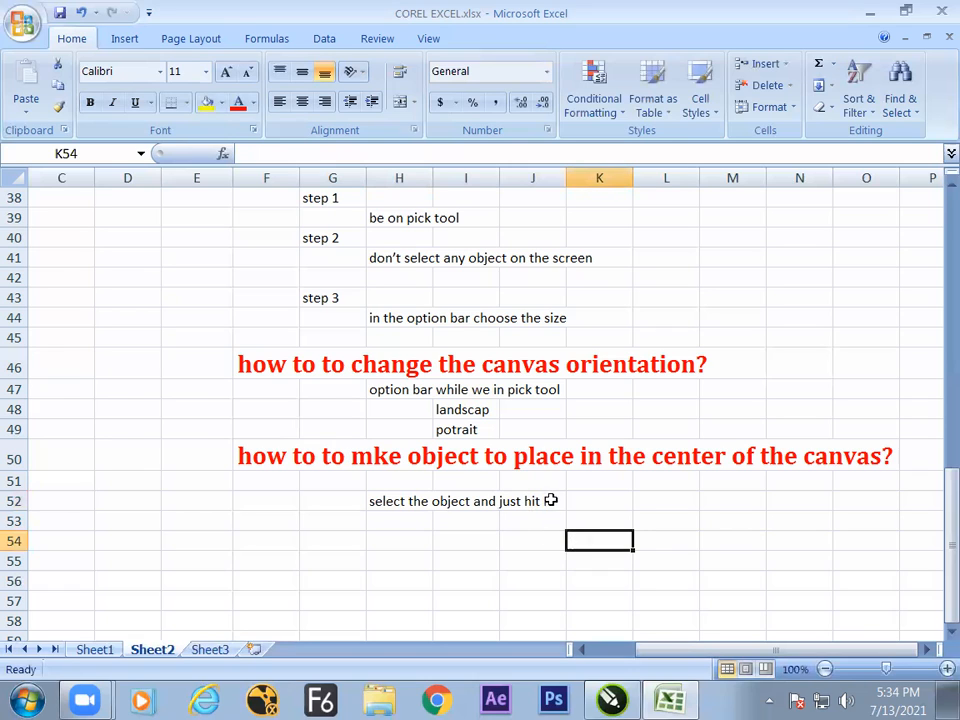
Append "( keyboad sortcut" to the end of the text in cell H52.
left_click(556, 505)
left_click(416, 500)
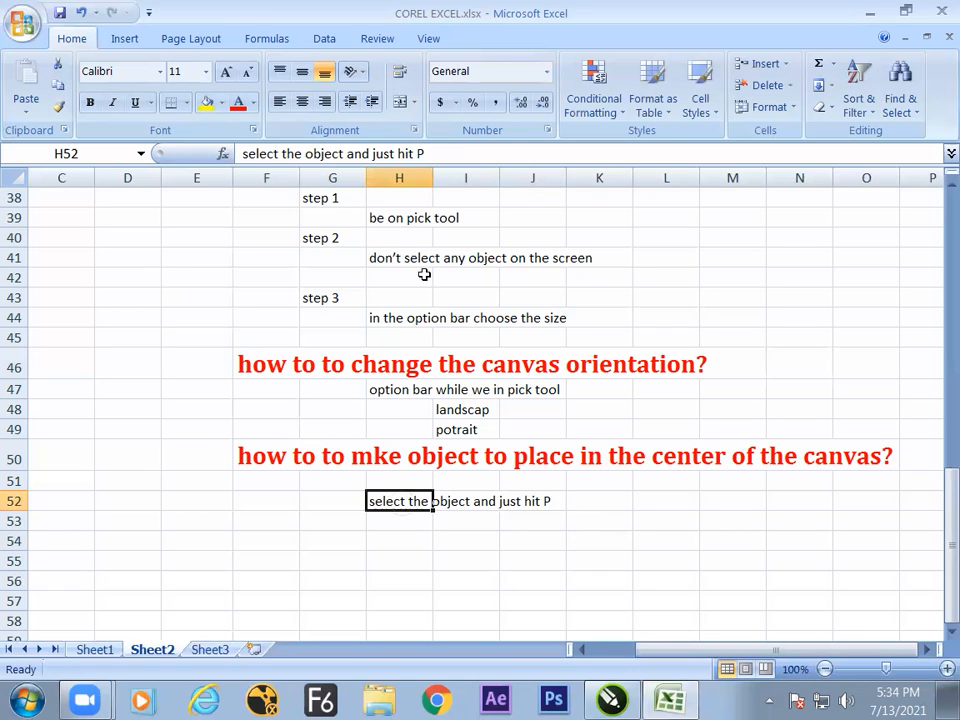
left_click(428, 154)
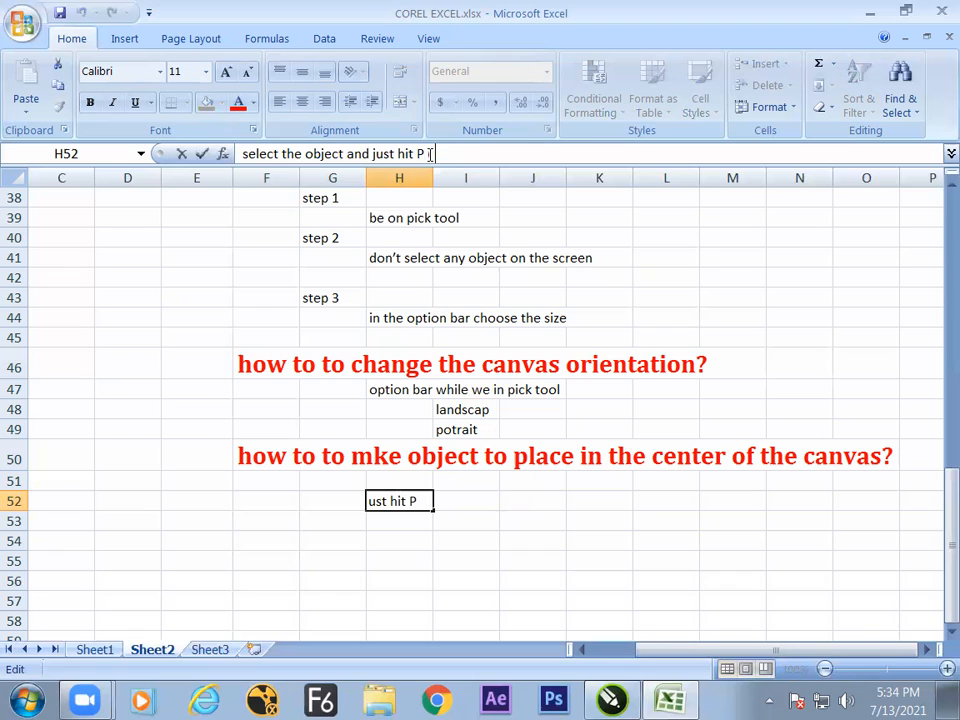
type("( keyboa")
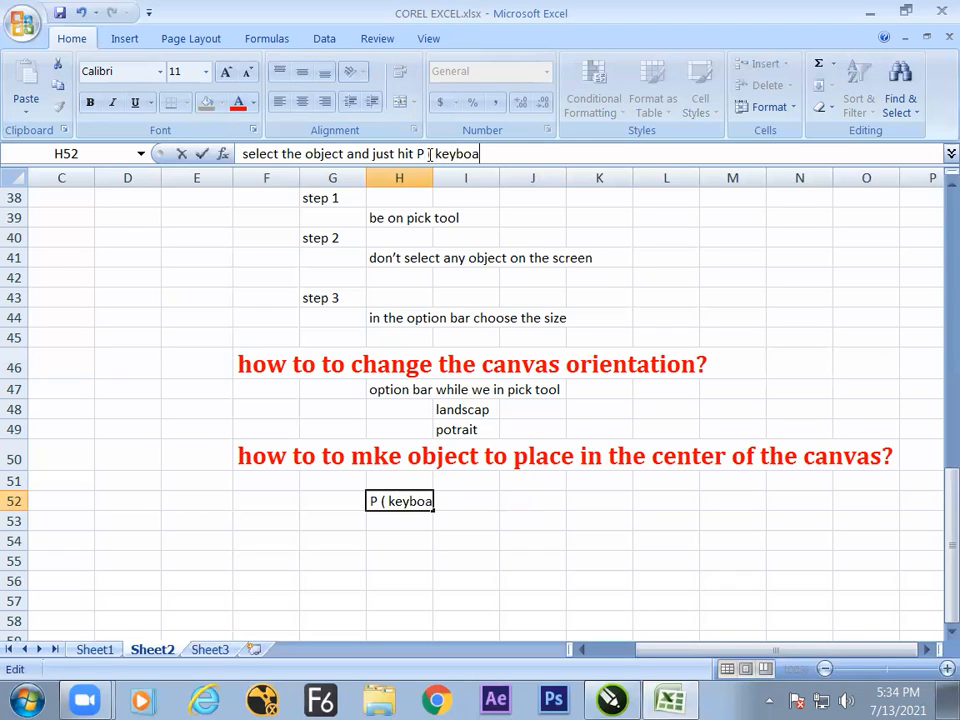
type("d sortcut")
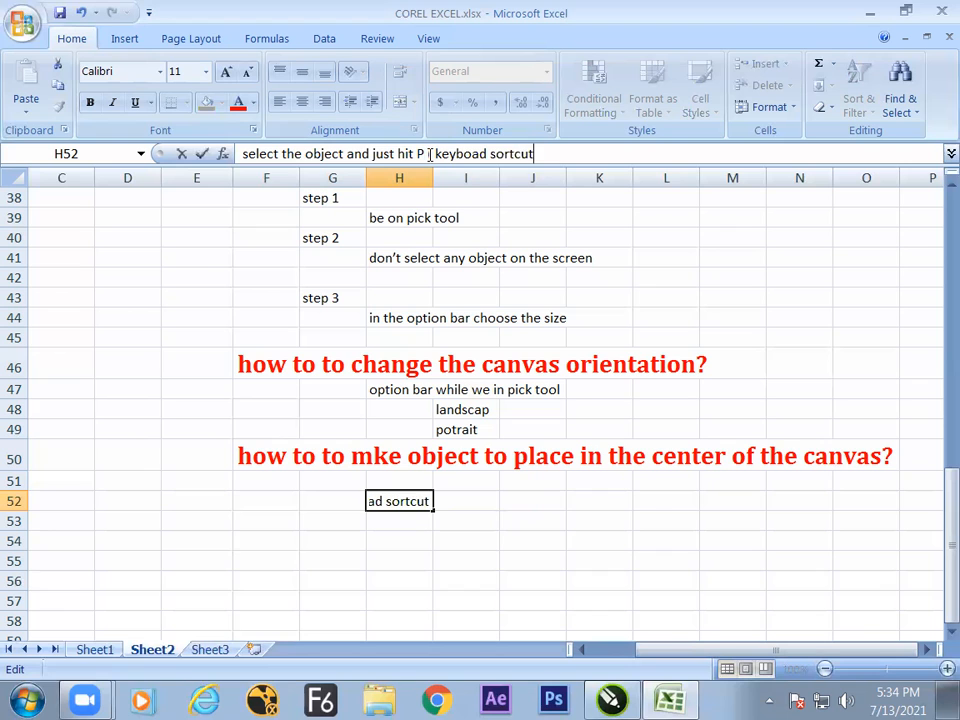
key("Return")
left_click(544, 542)
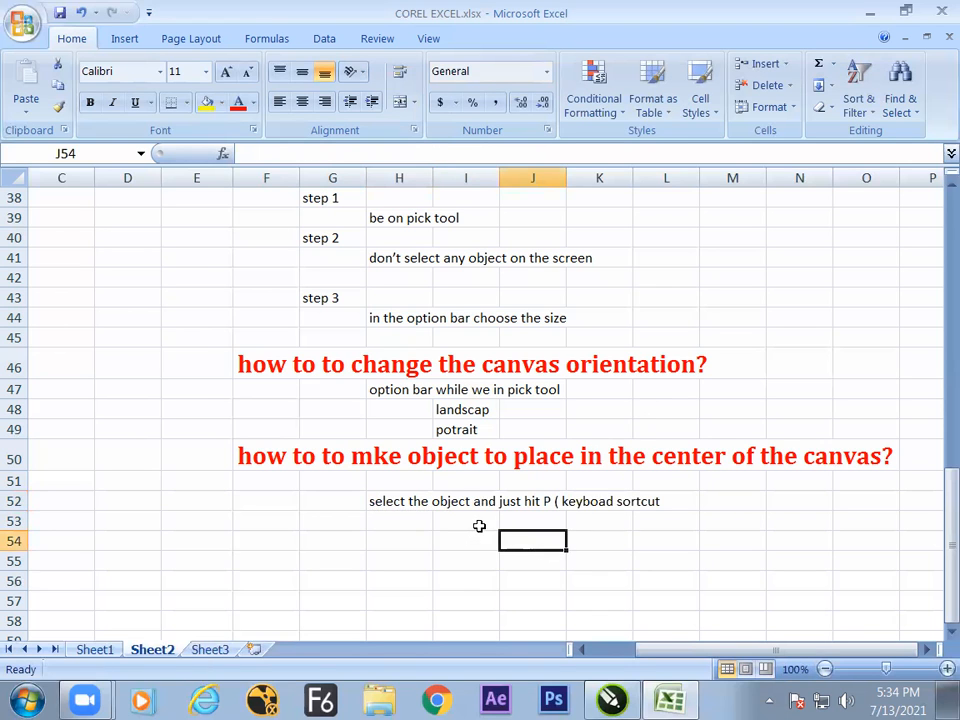
Switch to CorelDRAW and move the large rectangle over the page's right edge, to about X 334 mm, Y 109 mm.
key("alt+Tab")
left_click_drag(725, 436, 636, 429)
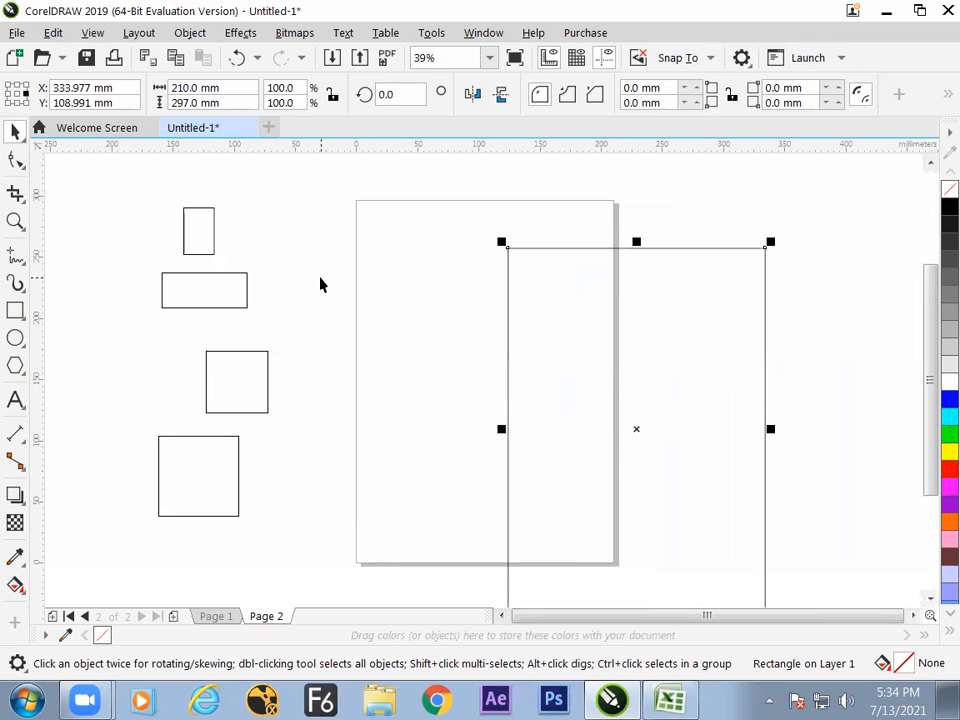
key("super")
type("ops")
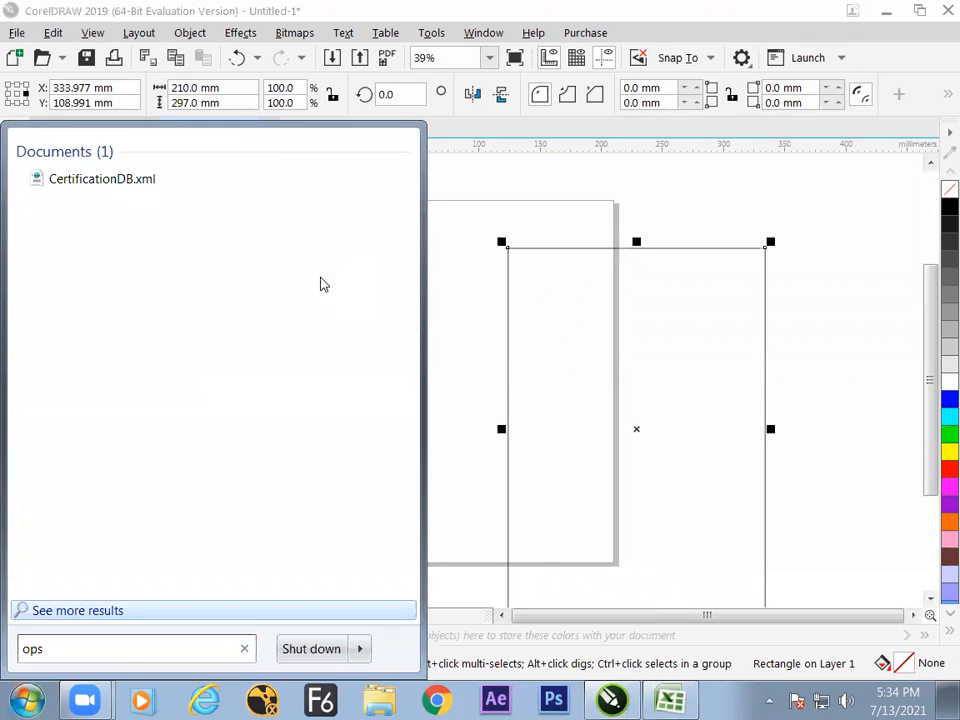
key("BackSpace")
type("k")
key("Return")
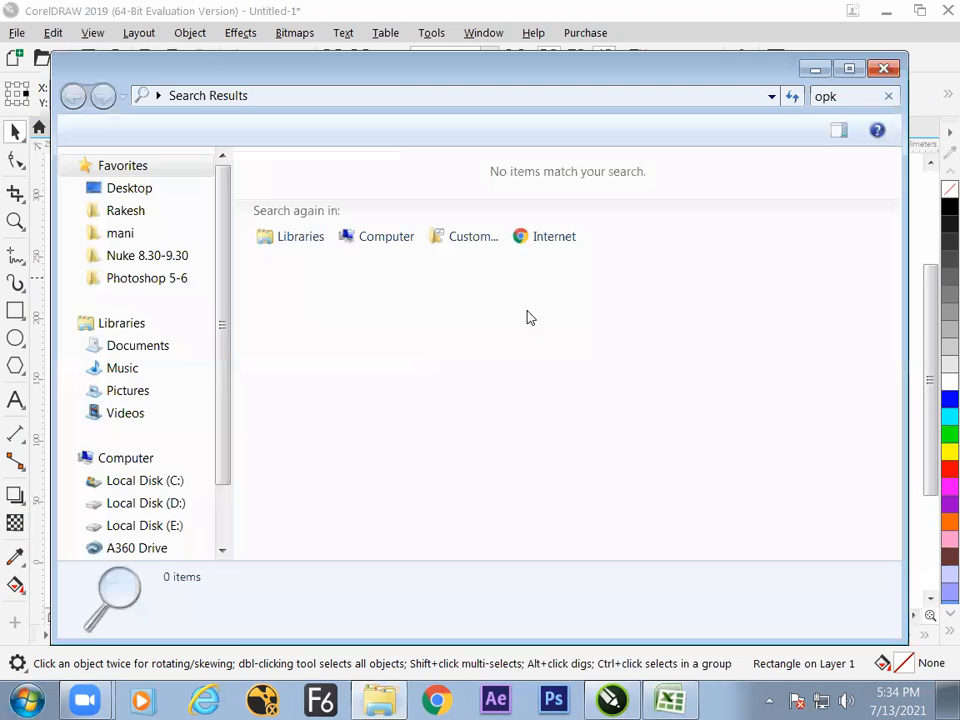
left_click(883, 69)
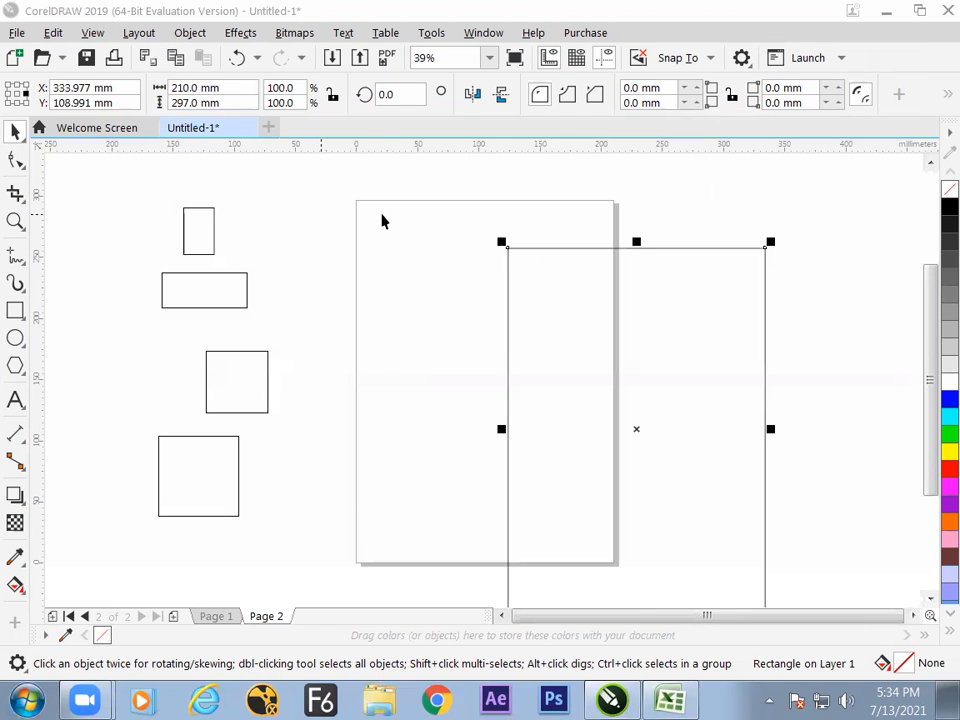
Find "osk" in Windows, launch the On-Screen Keyboard and move it down to uncover the drawing.
key("super")
type("osk")
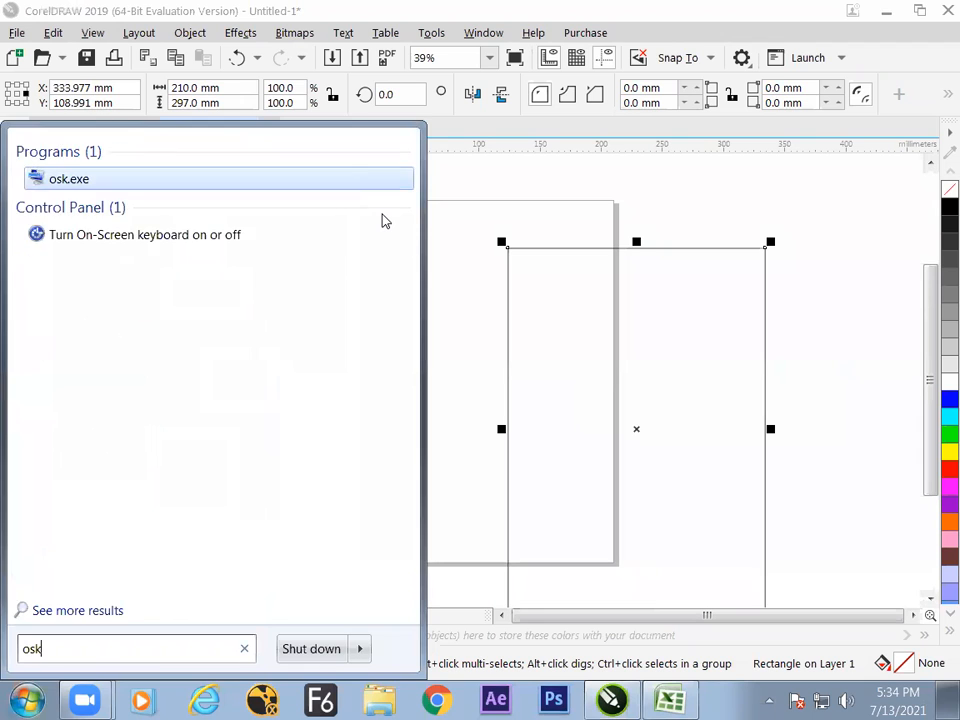
key("Return")
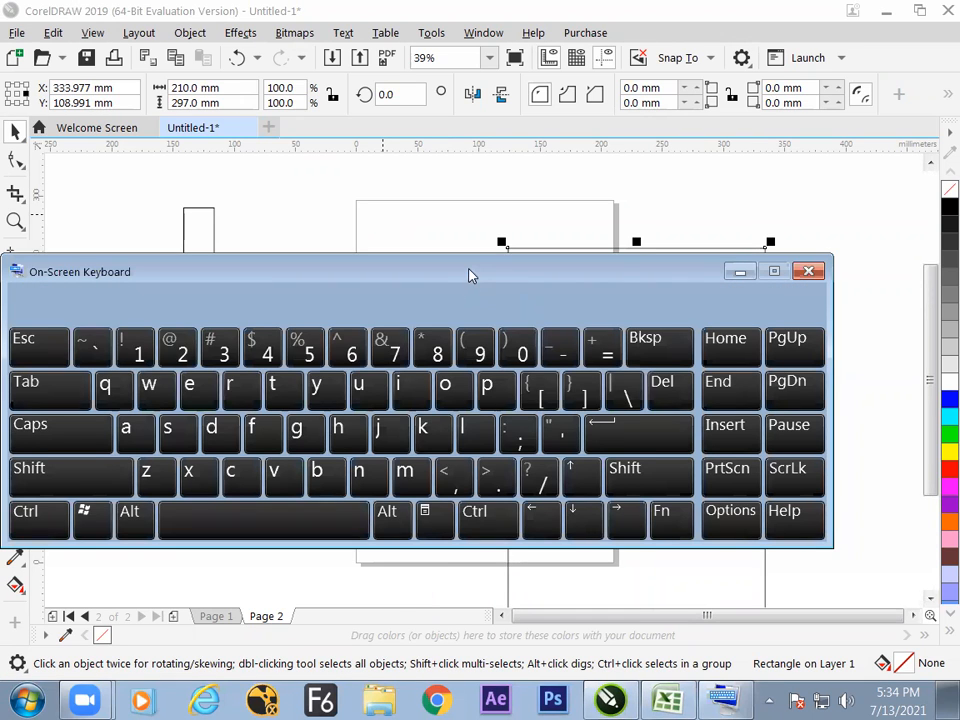
left_click_drag(471, 274, 529, 439)
Move the large rectangle off the page and center it on the page using the On-Screen Keyboard.
left_click(568, 341)
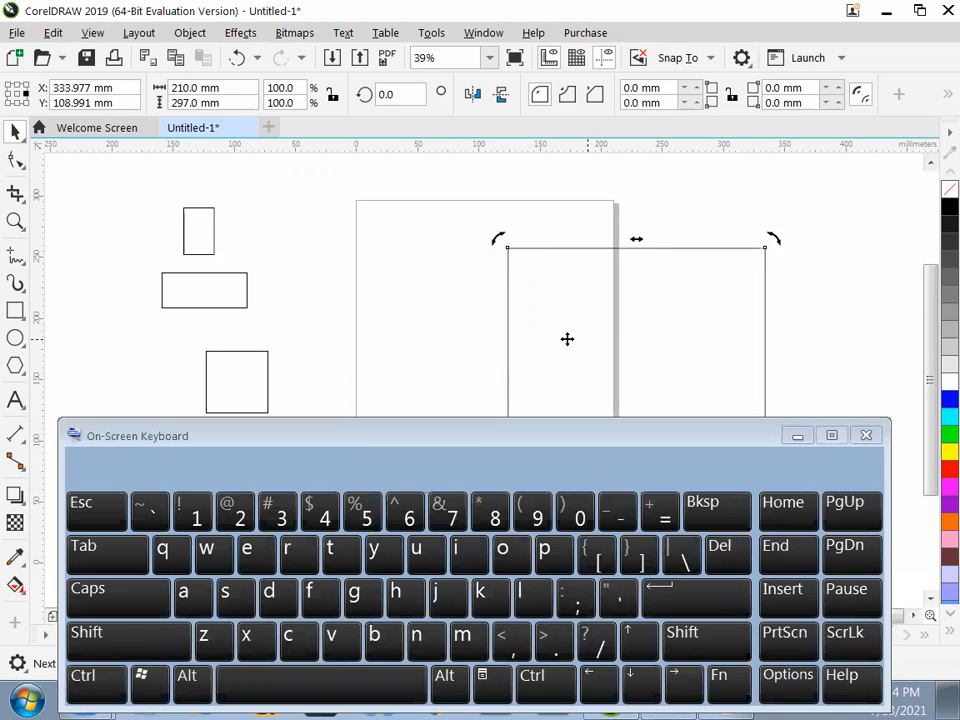
left_click_drag(568, 341, 729, 319)
left_click(553, 548)
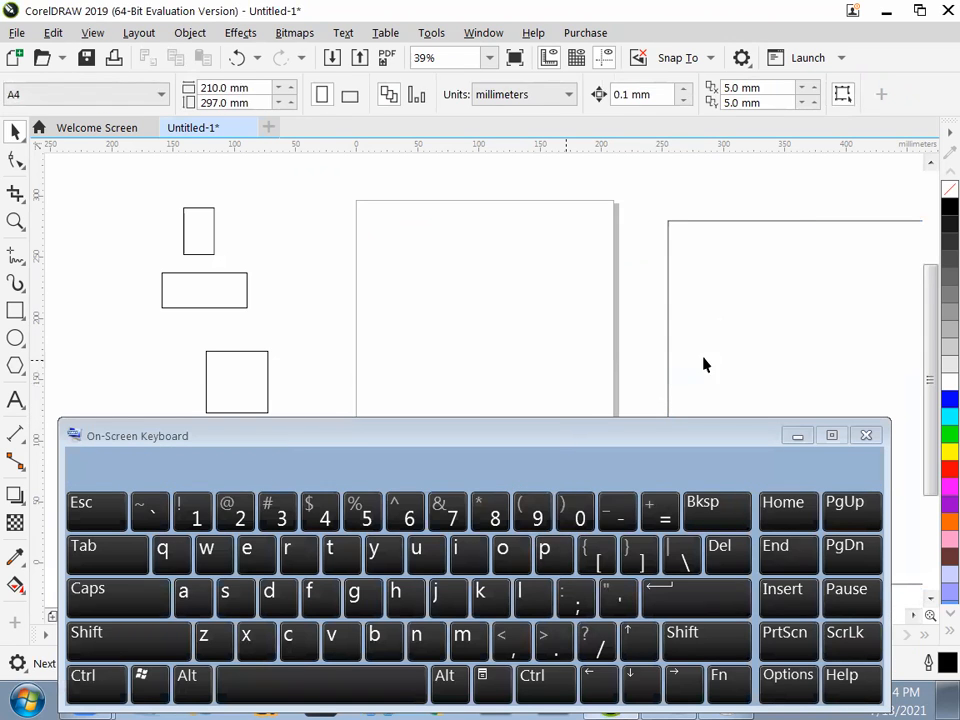
Minimize the On-Screen Keyboard, review the canvas size, orientation and centering notes in Excel, and return to CorelDRAW.
left_click(797, 436)
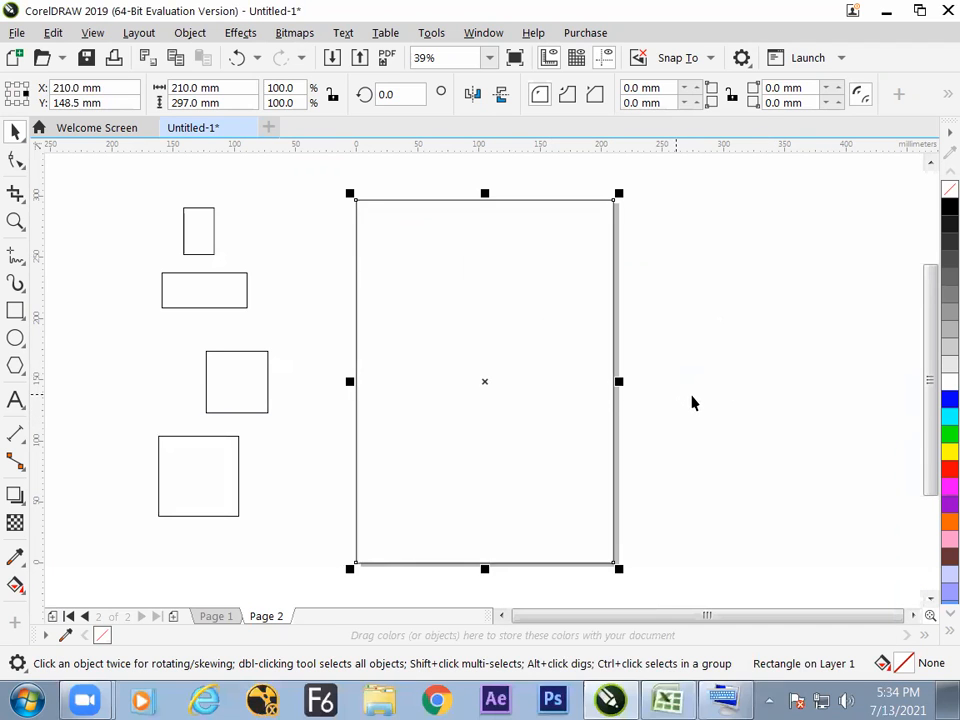
key("alt+Tab")
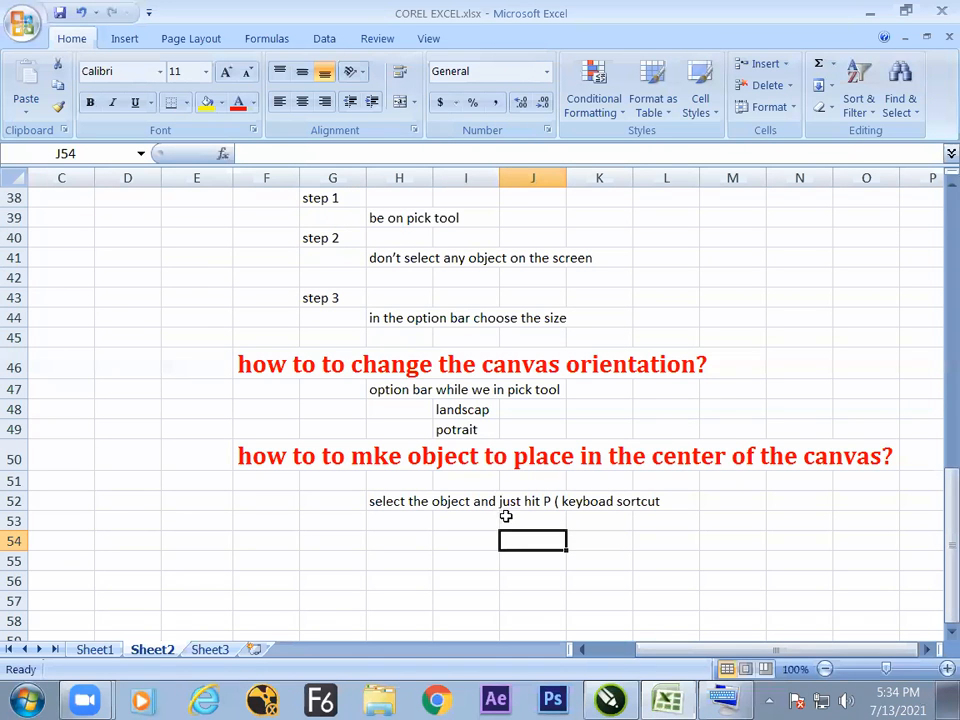
left_click(400, 506)
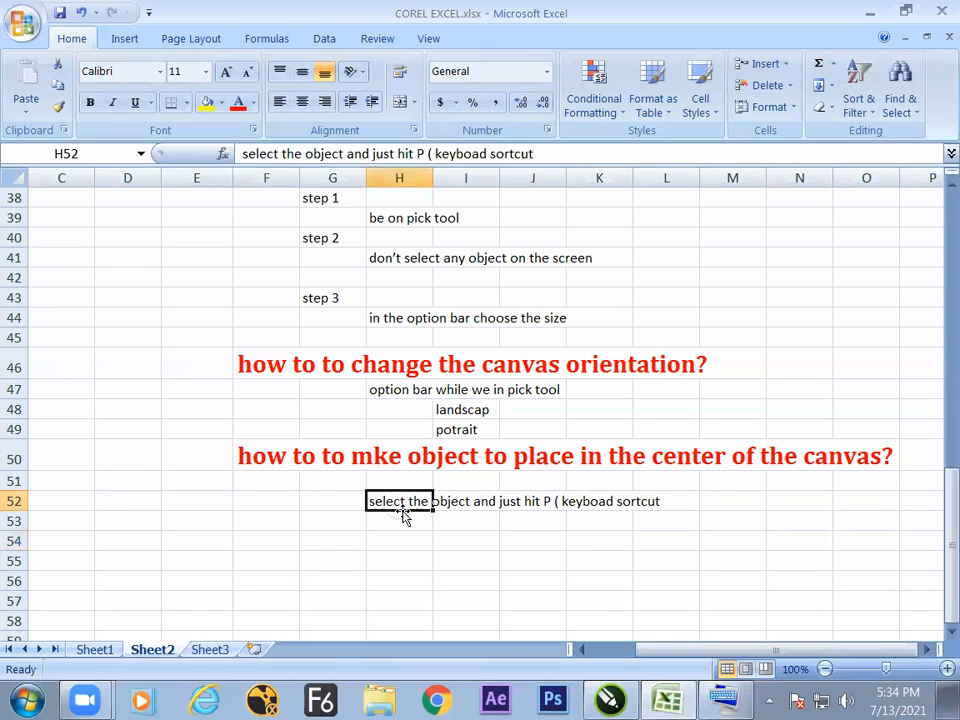
key("alt+Tab")
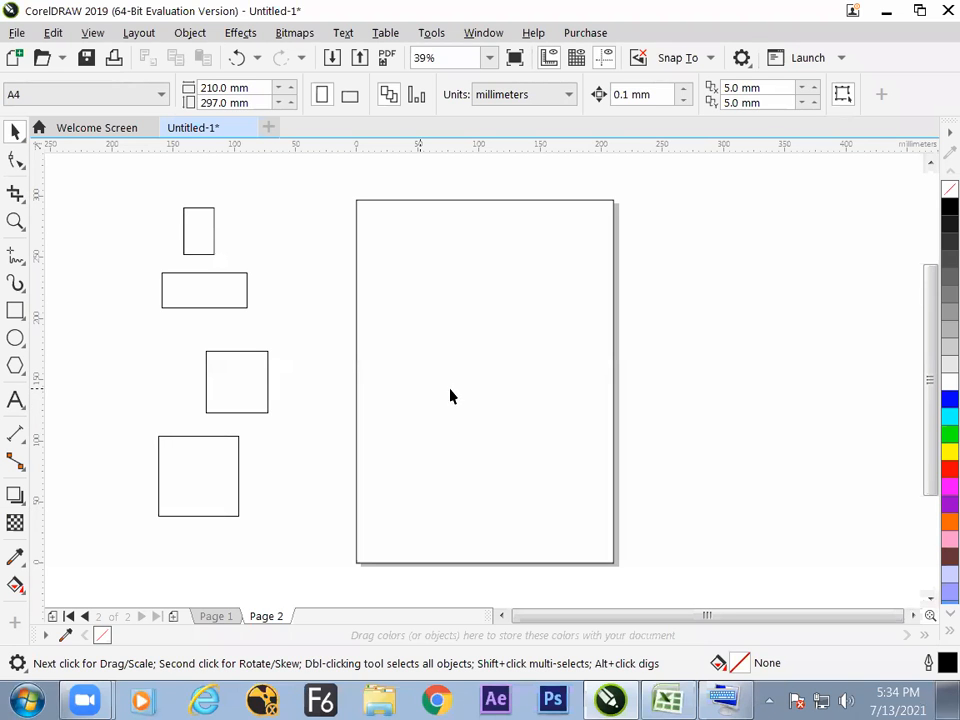
key("alt+Tab")
left_click(395, 299)
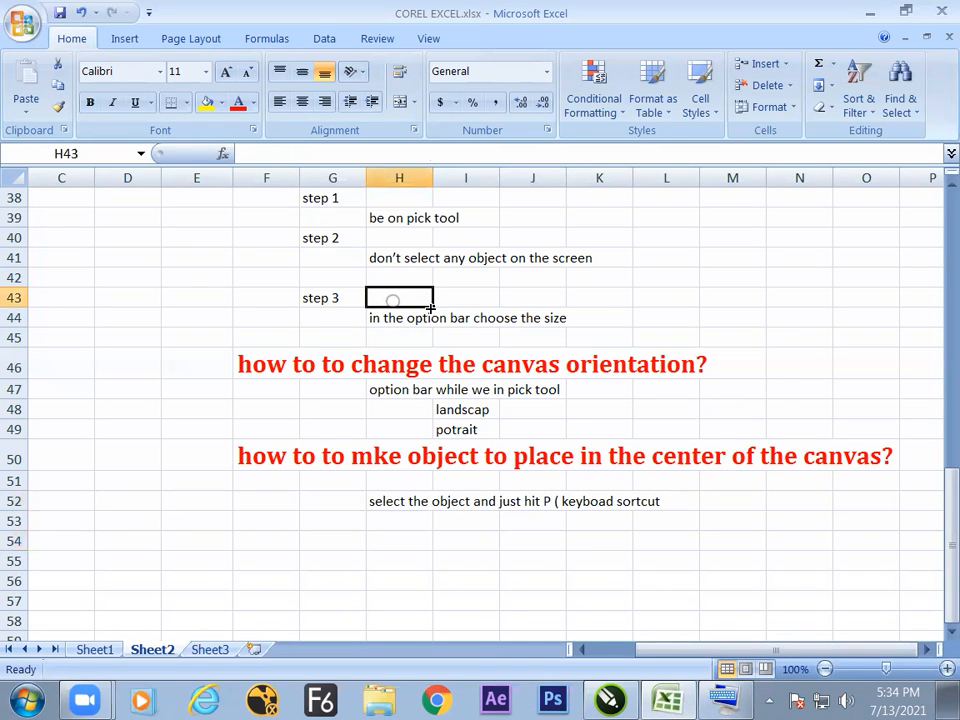
left_click_drag(936, 499, 936, 435)
key("alt+Tab")
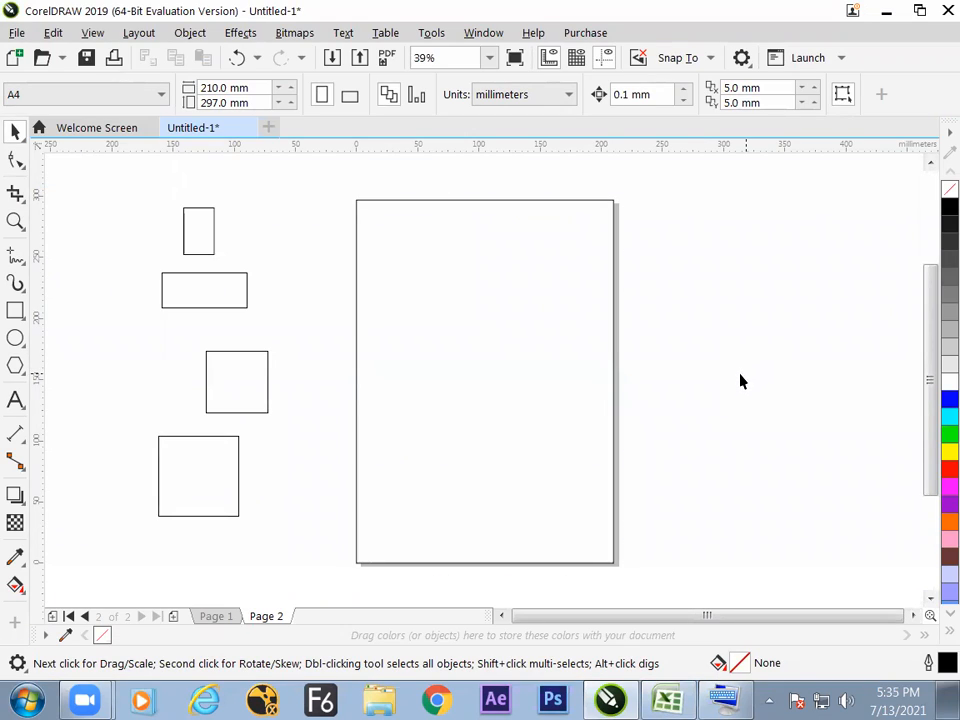
Move the large rectangle off the page to about X 448 mm, Y 116 mm, and undo the move.
left_click_drag(486, 377, 778, 416)
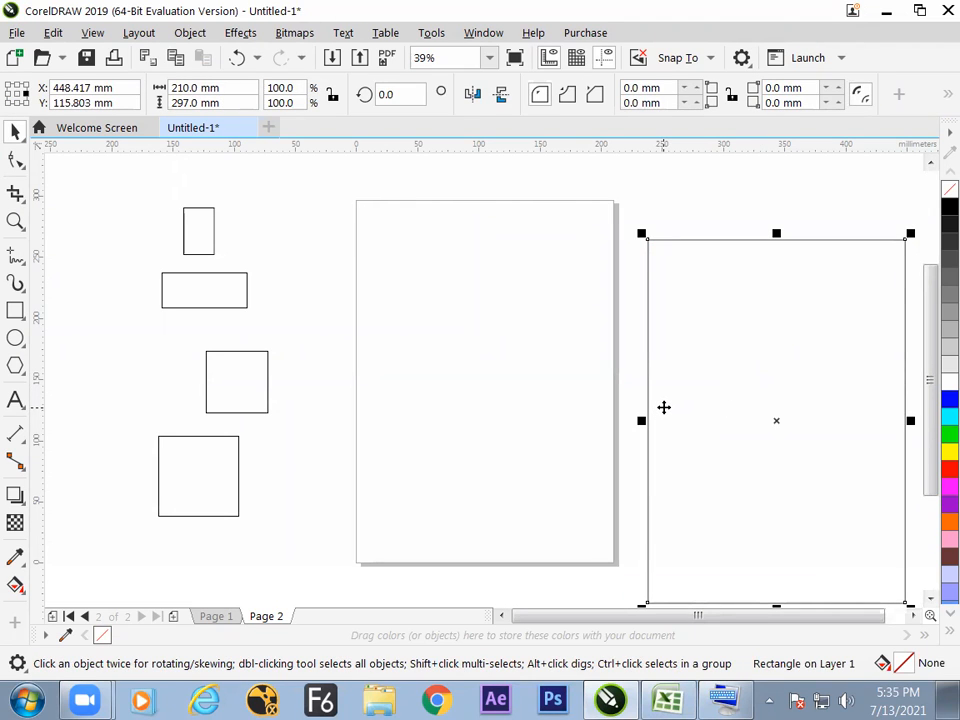
key("ctrl+z")
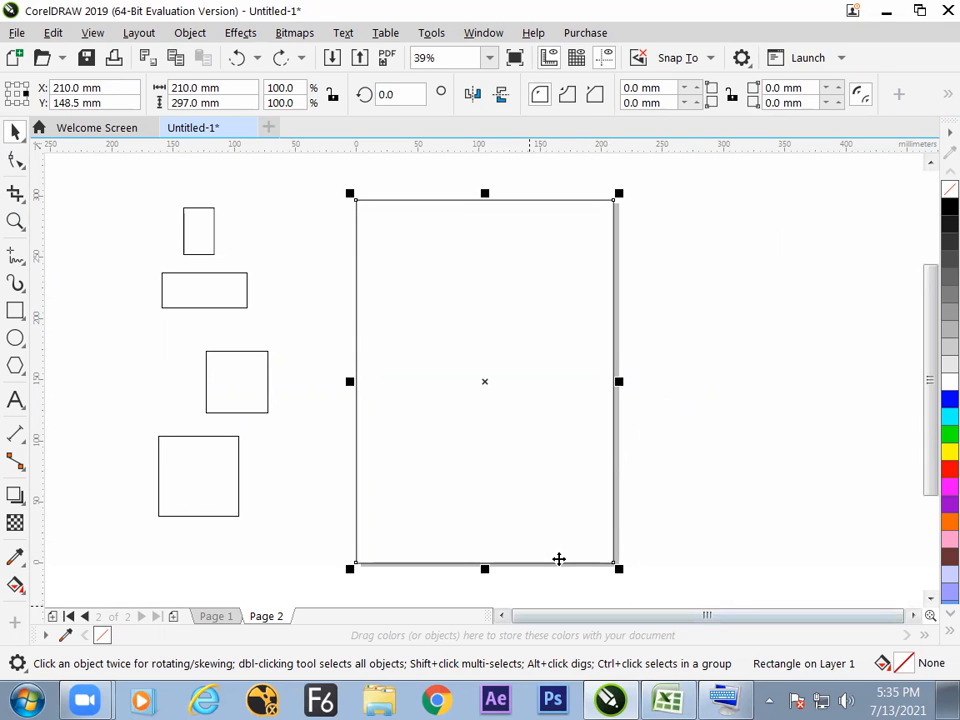
Deselect the large rectangle and add a new page after Page 2.
left_click(654, 428)
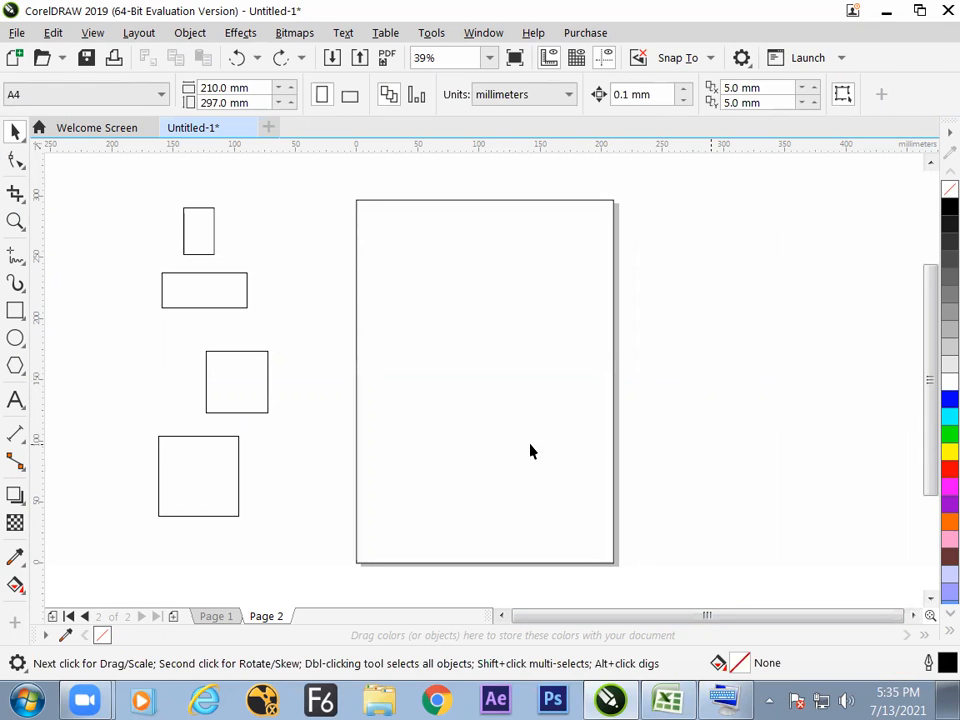
left_click(174, 616)
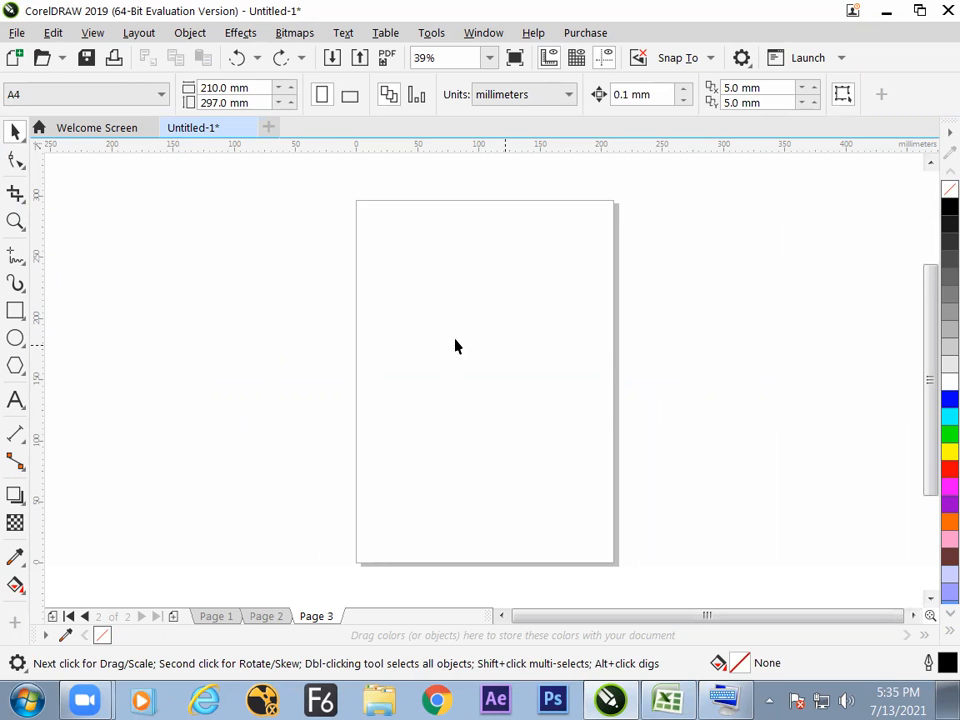
Switch to Excel and enter "how to make a rectangle with mesurment?" in cell F54 below the centering notes.
key("alt+Tab")
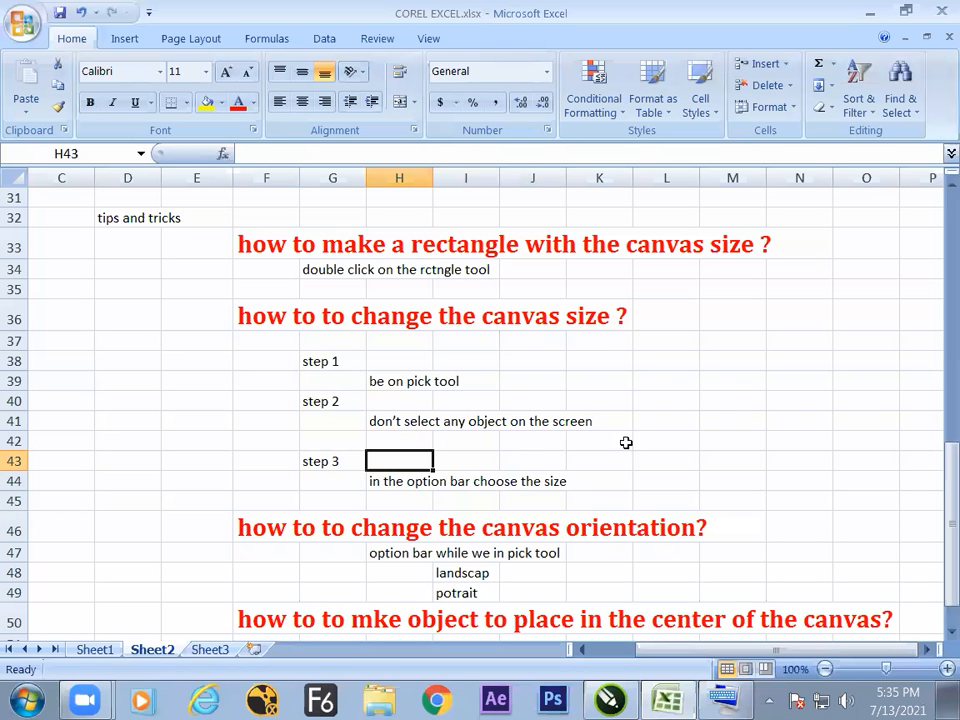
left_click(481, 501)
key("Down")
key("Down")
key("Down")
key("Down")
key("Down")
key("Down")
key("Down")
key("Down")
key("Down")
key("Down")
key("Down")
key("Down")
key("Down")
key("Down")
key("Down")
key("Down")
key("Down")
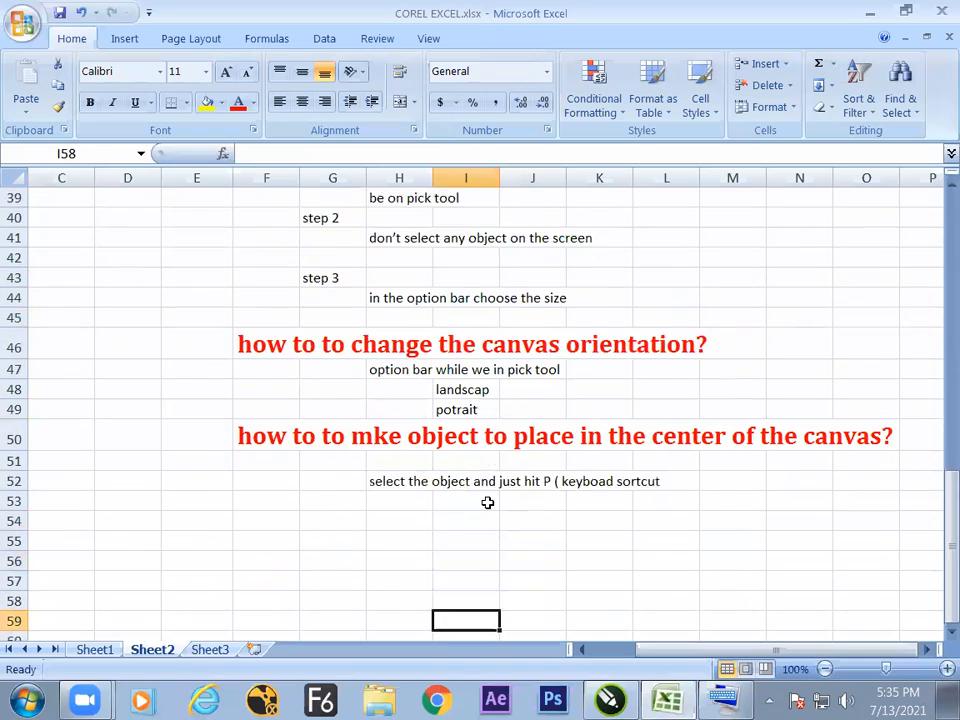
key("Down")
key("Down")
key("Down")
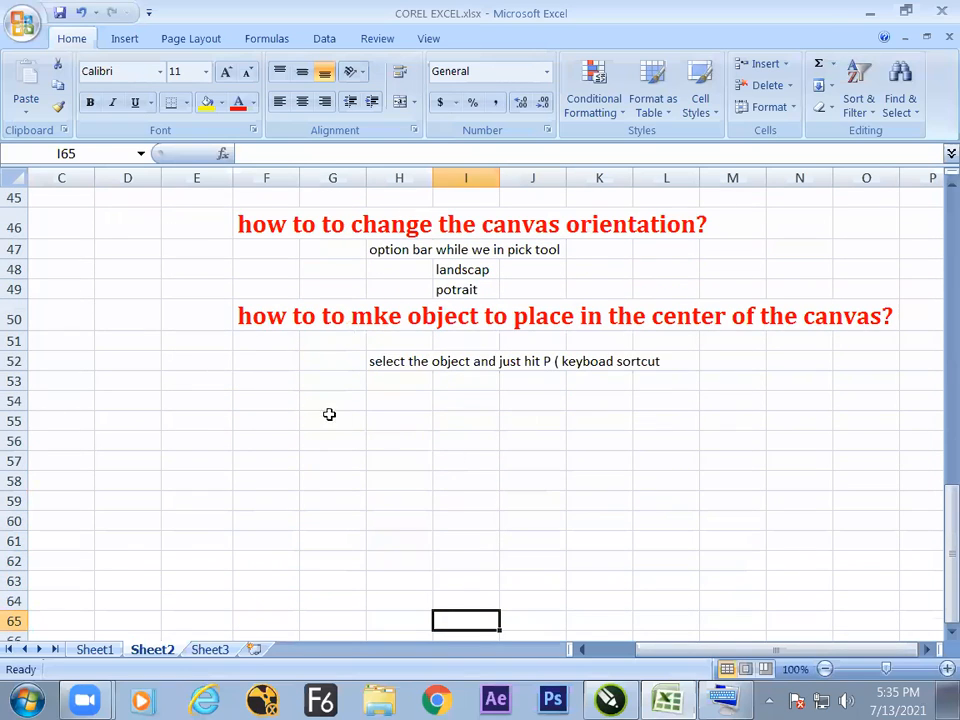
left_click(284, 406)
type("how to")
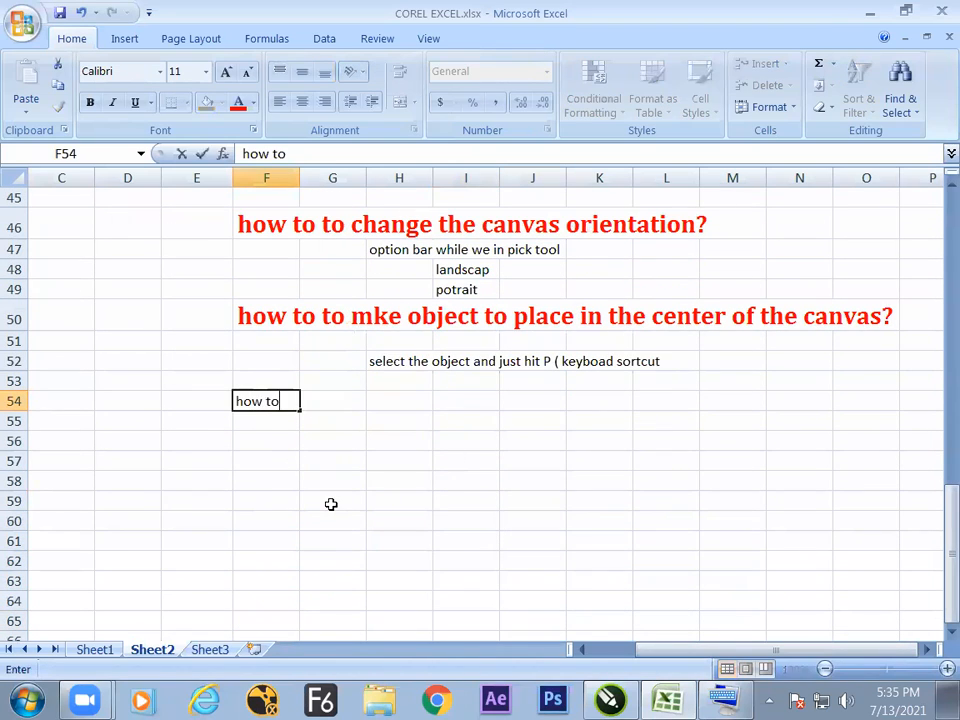
type(" make a rectang")
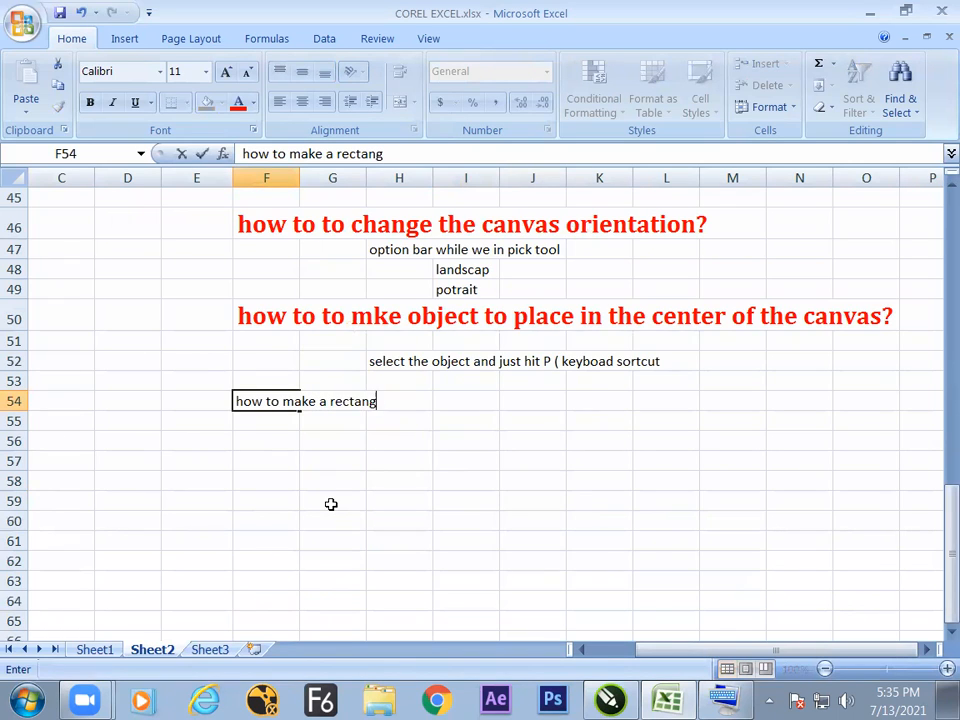
type("le with ")
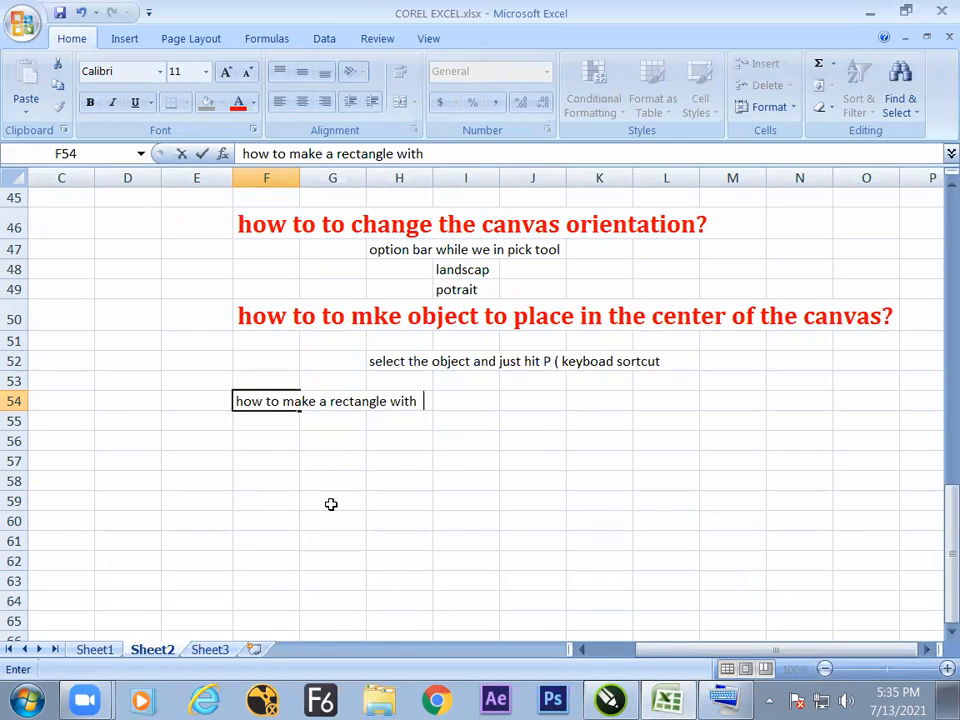
type(" mesurment")
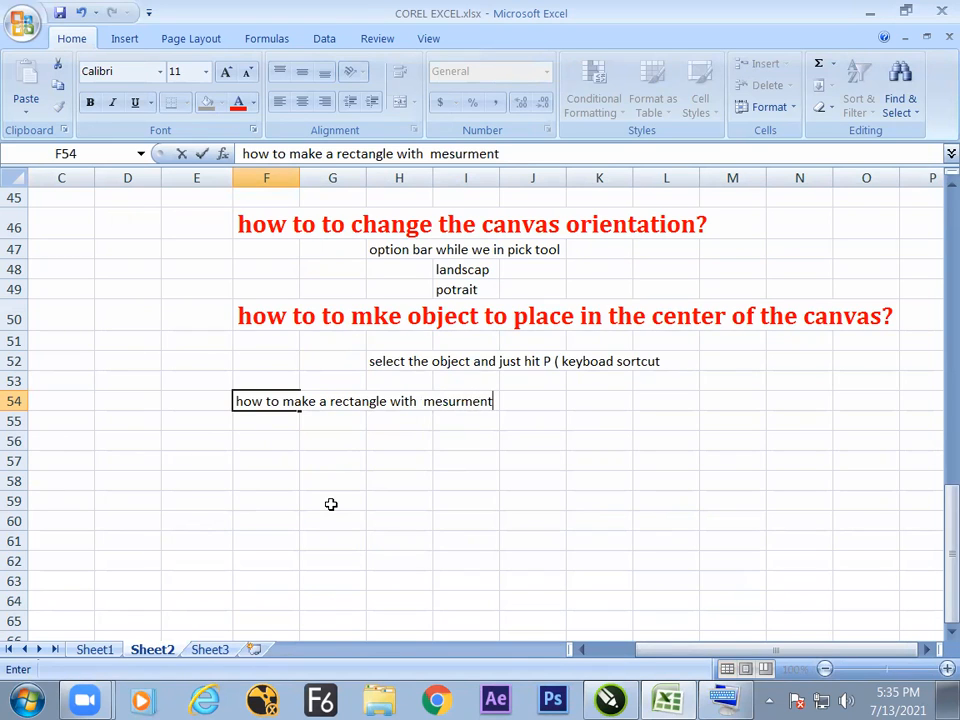
Switch to CorelDRAW and draw a rectangle about 112 mm wide and 78 mm high on the upper part of Page 3.
key("alt+Tab")
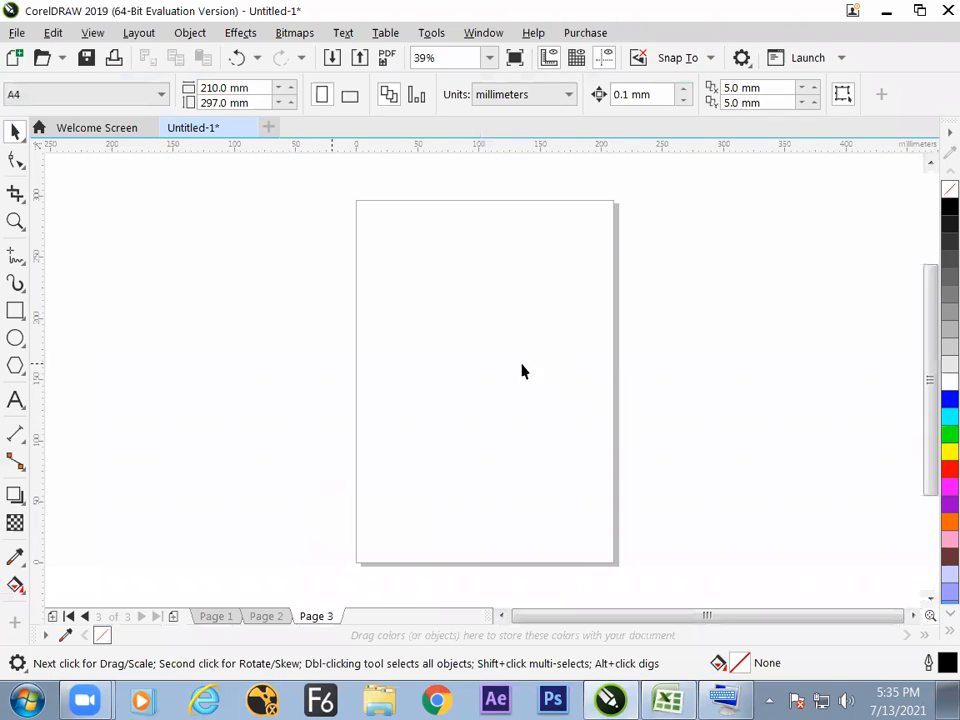
left_click(15, 310)
left_click_drag(363, 258, 500, 352)
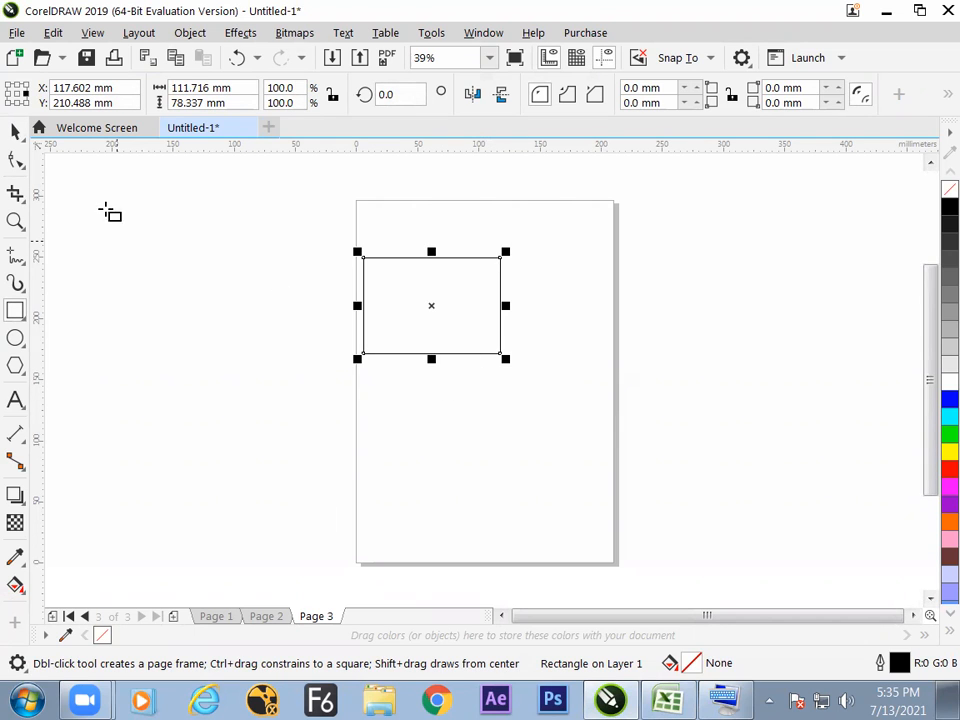
Set the new rectangle's width to 90 mm and its height to 50 mm.
left_click(16, 133)
left_click_drag(244, 89, 26, 113)
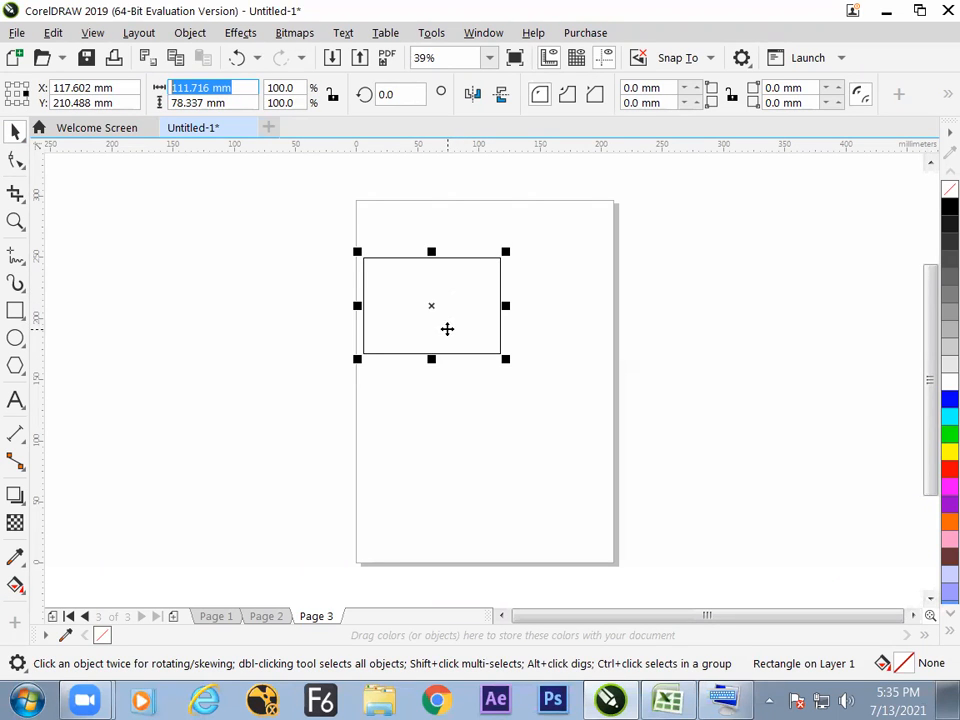
type("90mm")
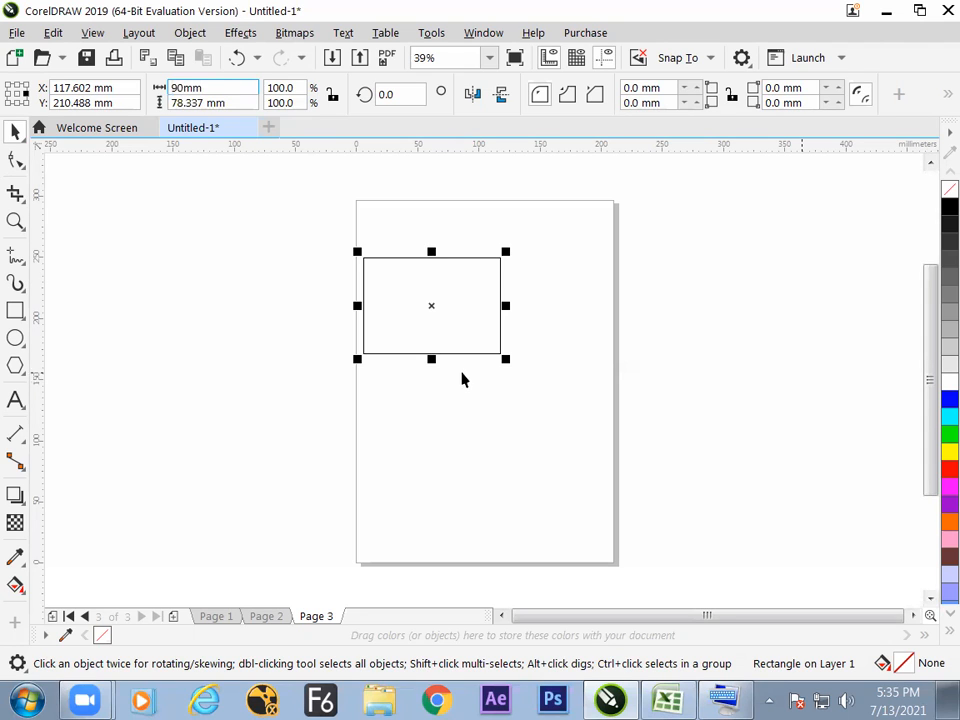
key("Tab")
type("50.0 mm")
key("Return")
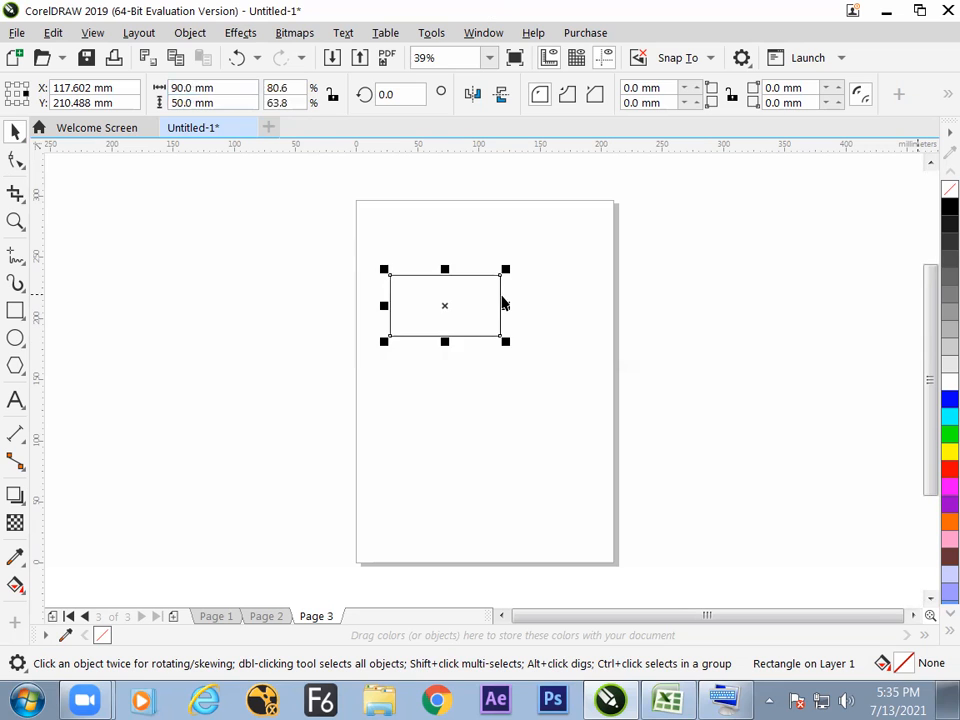
left_click(461, 366)
left_click(470, 303)
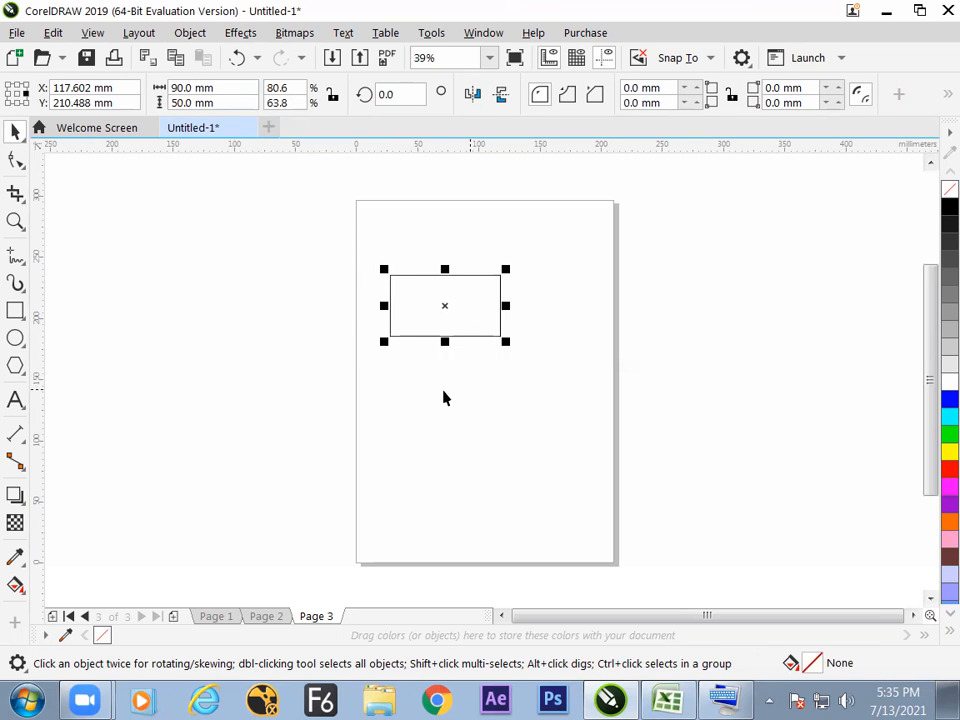
left_click(445, 401)
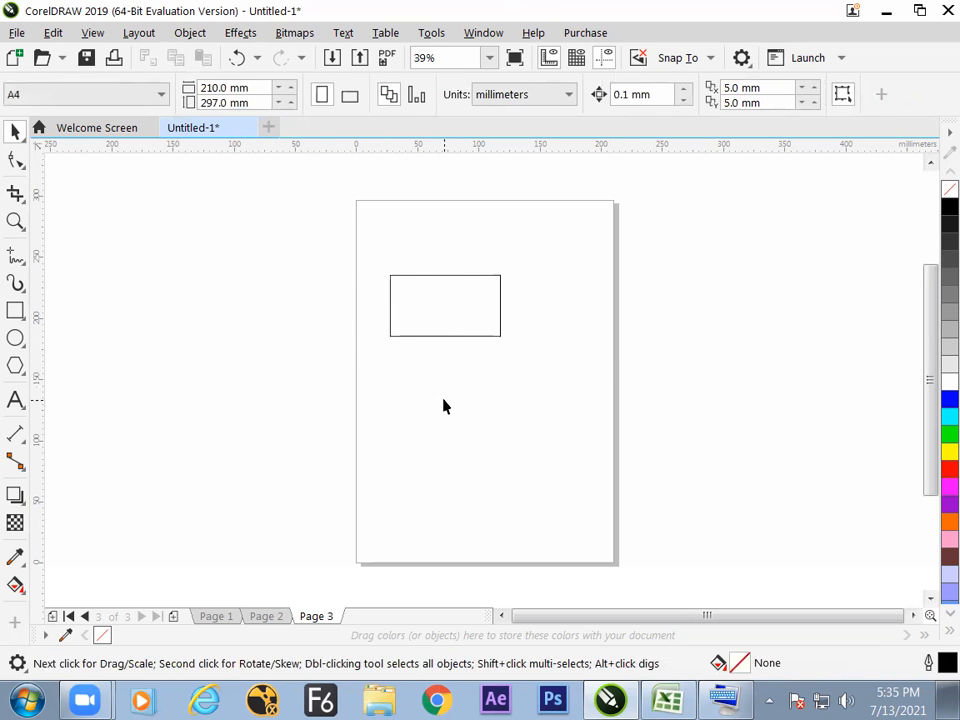
left_click(458, 333)
left_click(450, 397)
left_click(462, 338)
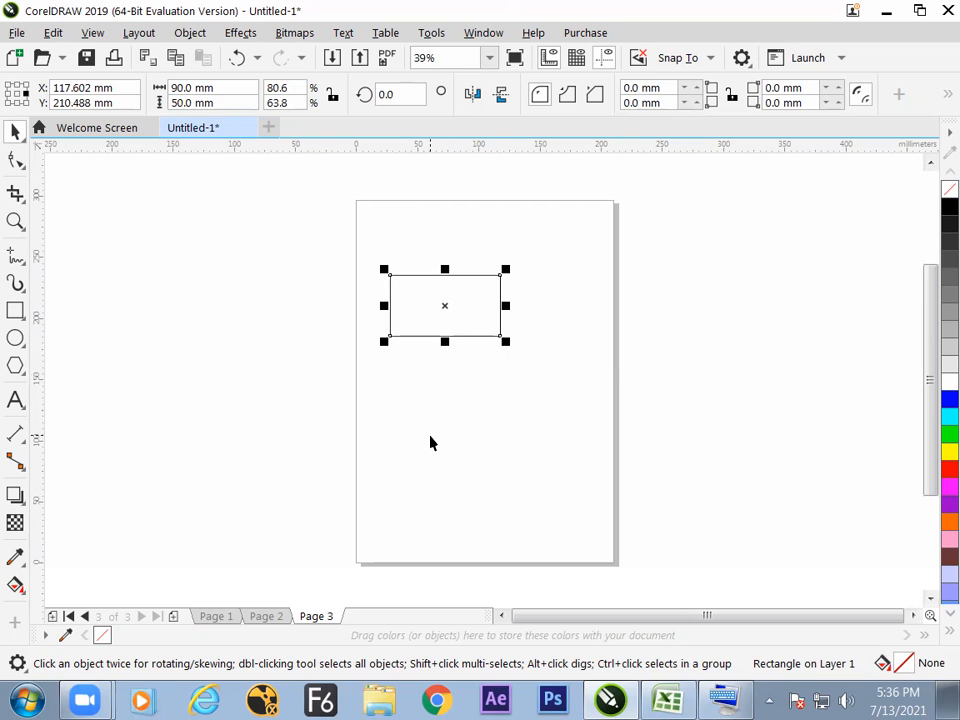
Switch to Excel and enter "feed the value In the option bar" in cell H56 under the rectangle measurement question.
key("alt+Tab")
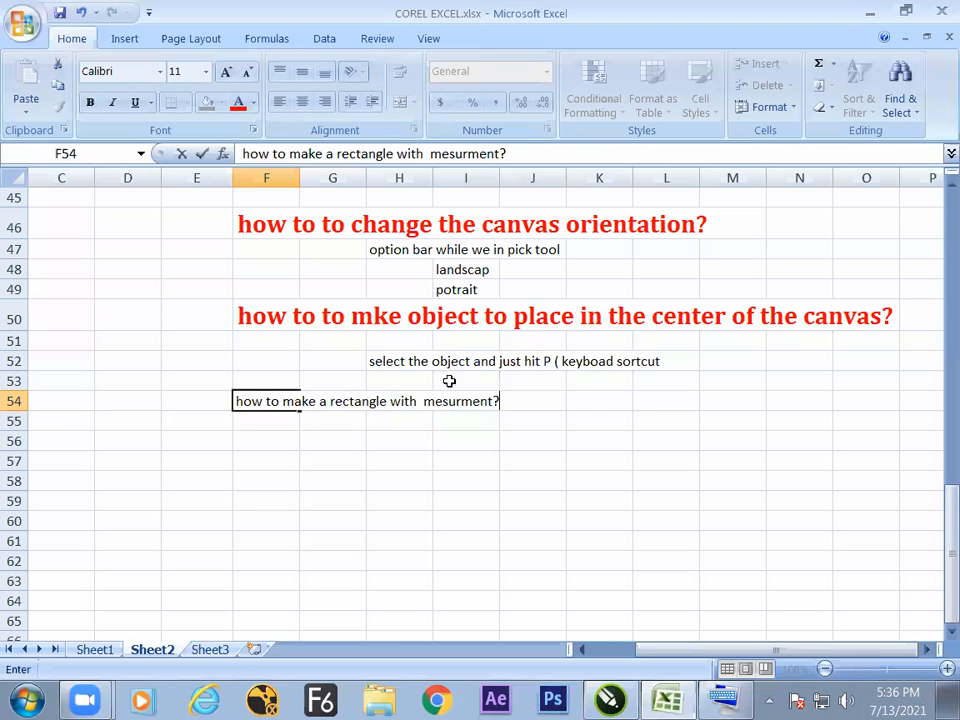
left_click(399, 440)
type("feed")
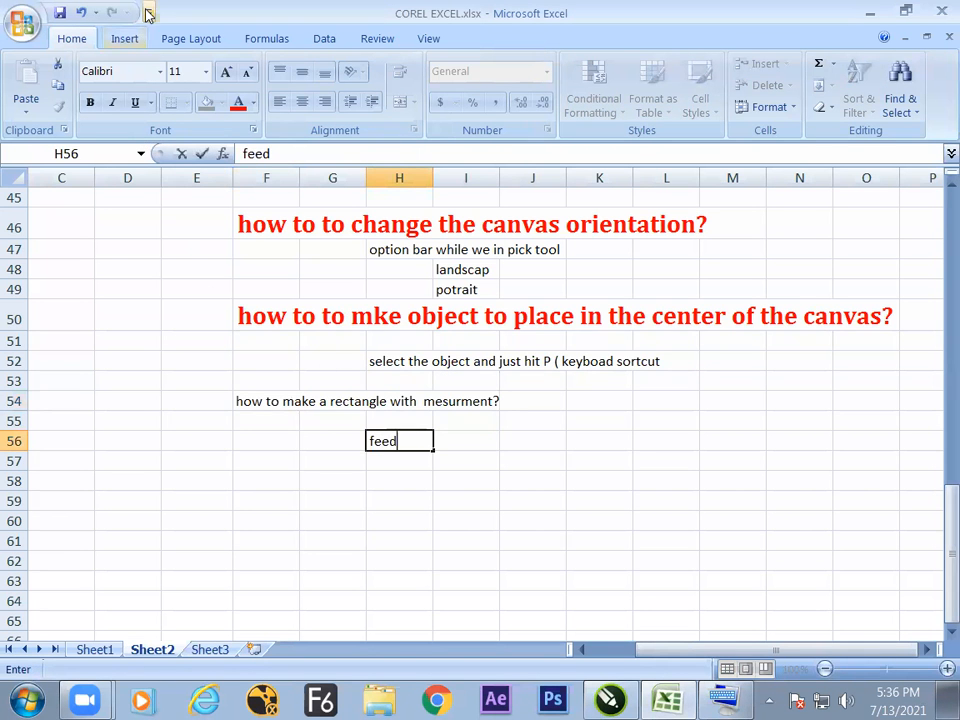
type(" the valu")
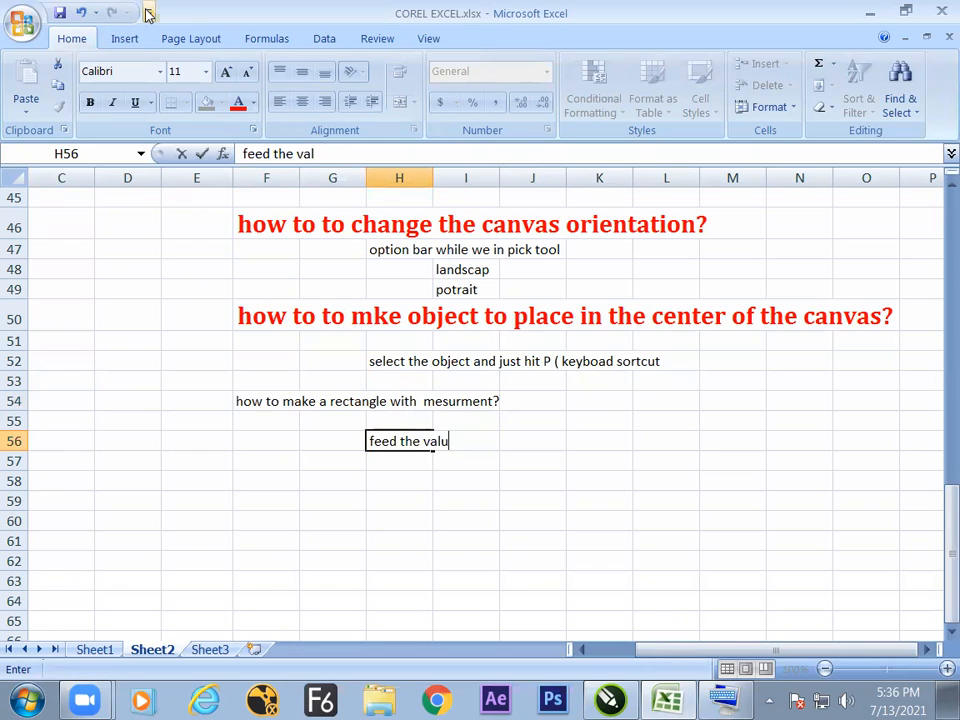
type("e in the option ba")
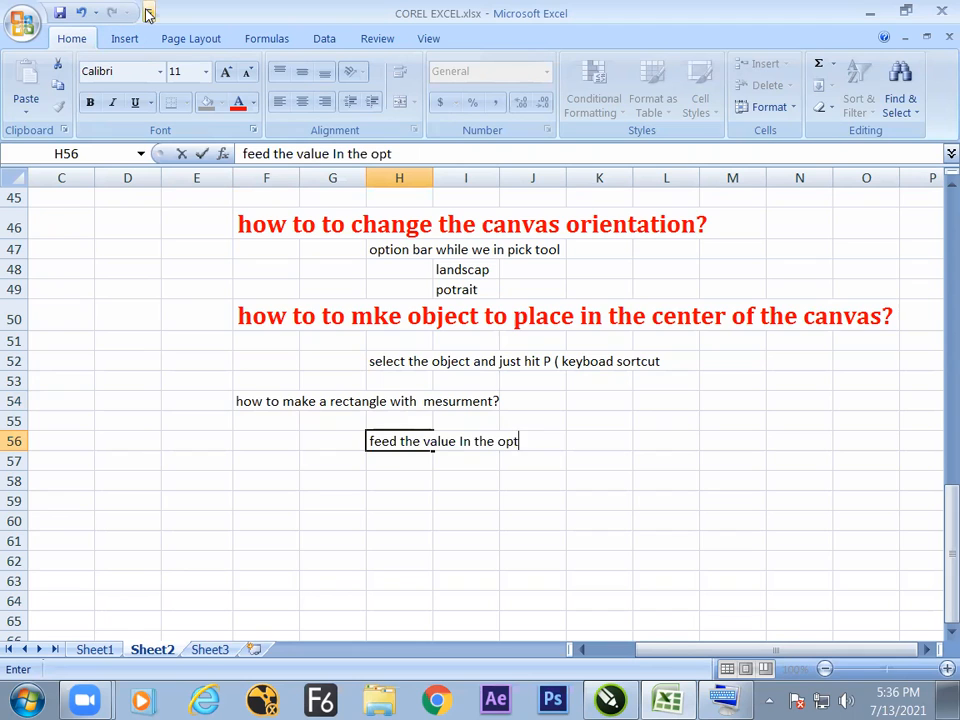
key("Return")
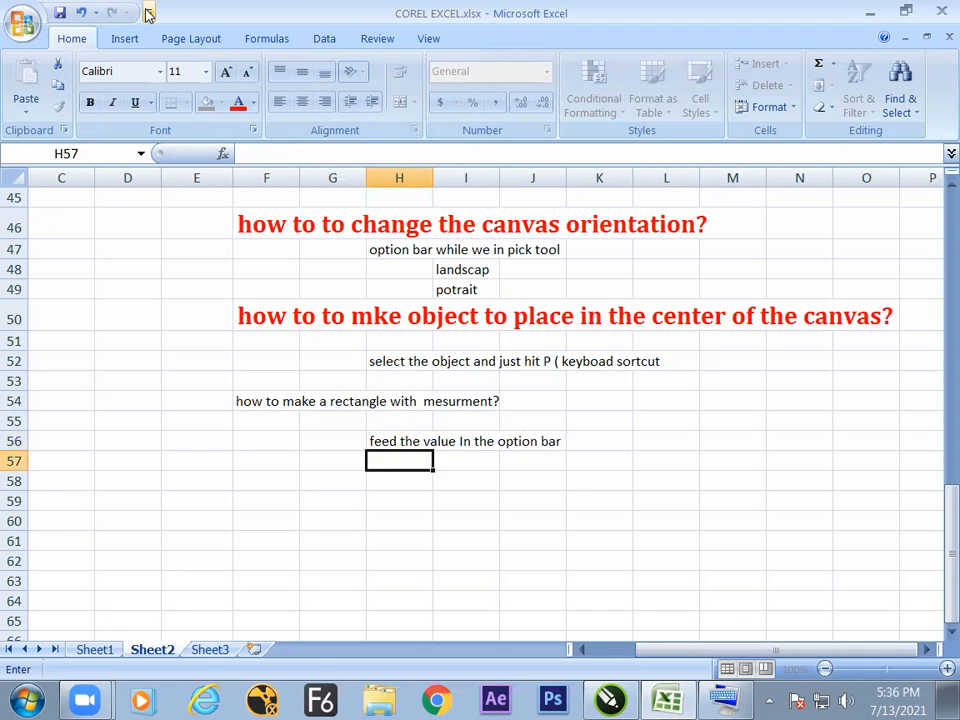
Switch to CorelDRAW, deselect the rectangle, view Page 2 and return to Page 3.
key("alt+Tab")
left_click(487, 400)
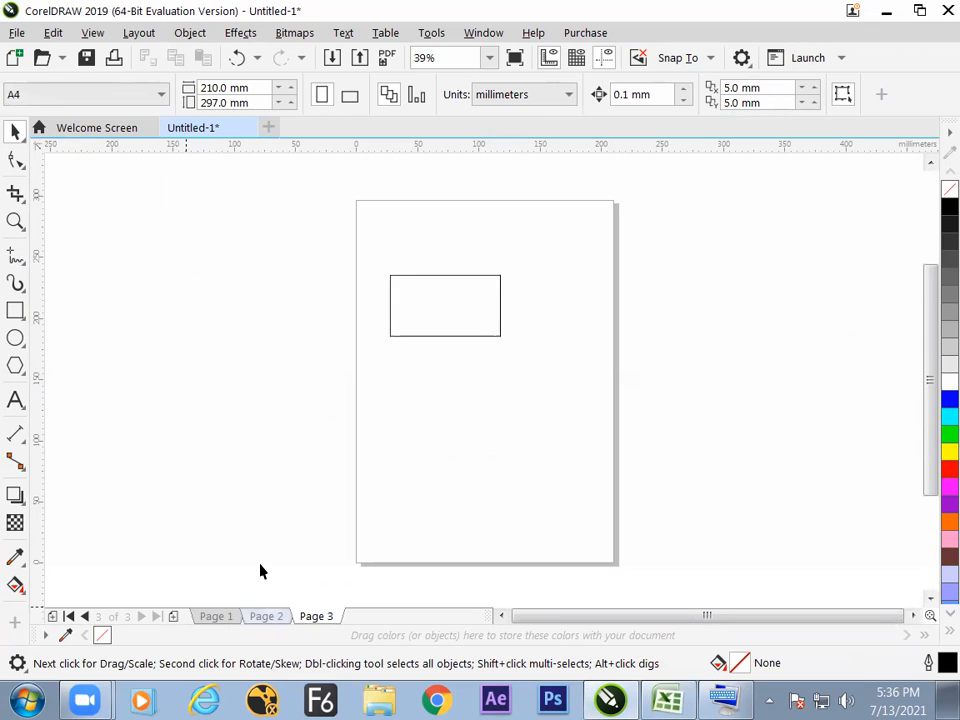
key("Page_Up")
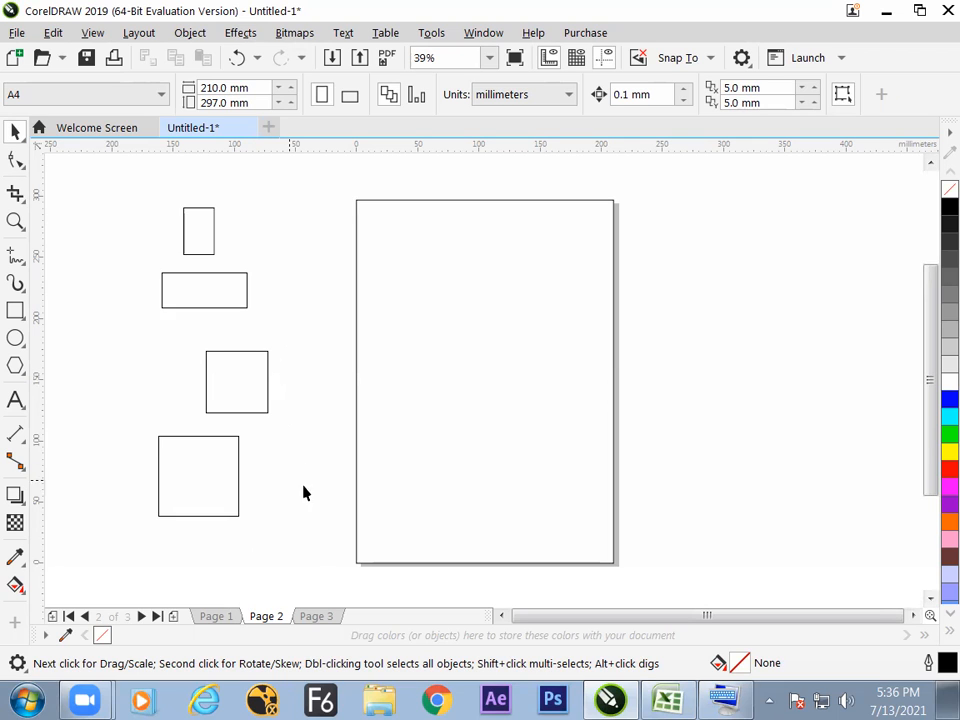
key("Page_Down")
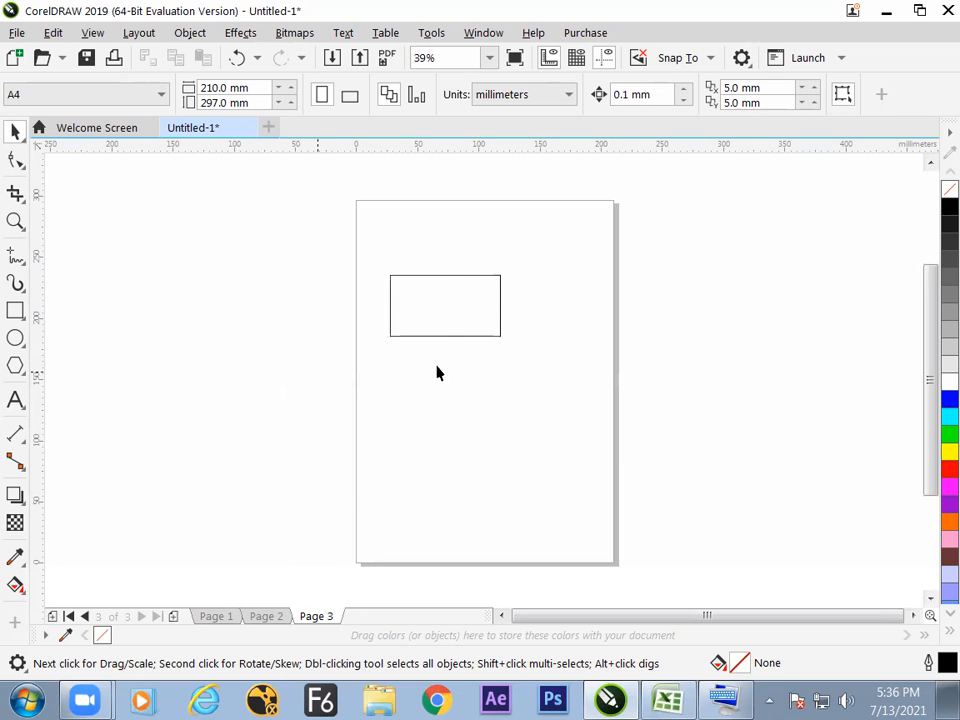
Select the rectangle on Page 3 and move it up to about X 111 mm, Y 252 mm.
left_click(433, 324)
left_click(423, 379)
left_click(447, 339)
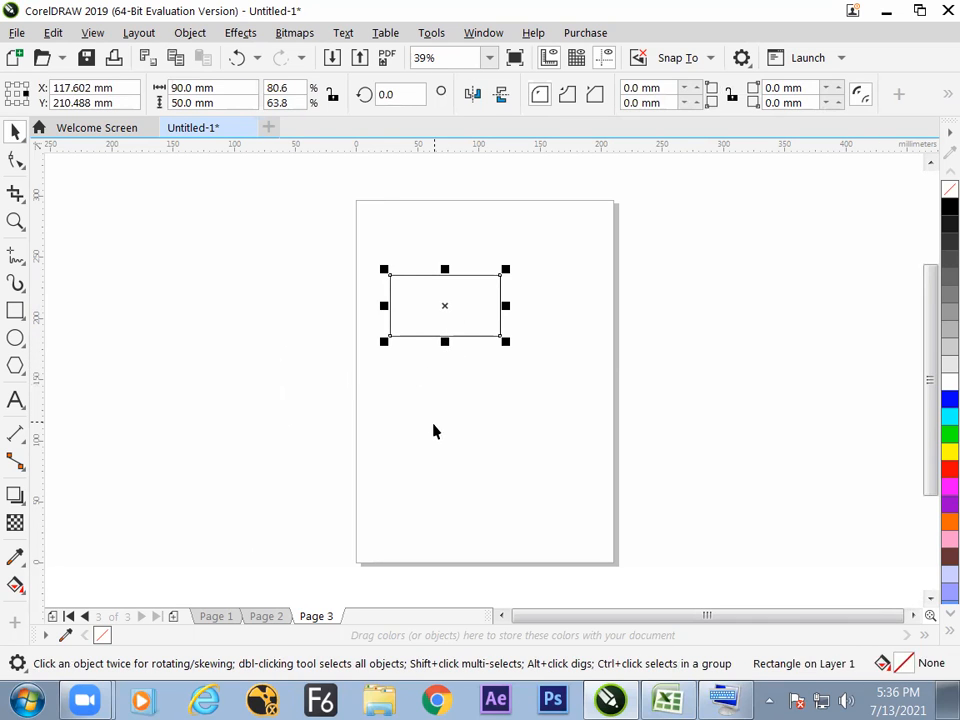
left_click(347, 502)
left_click(447, 338)
left_click_drag(469, 325, 461, 275)
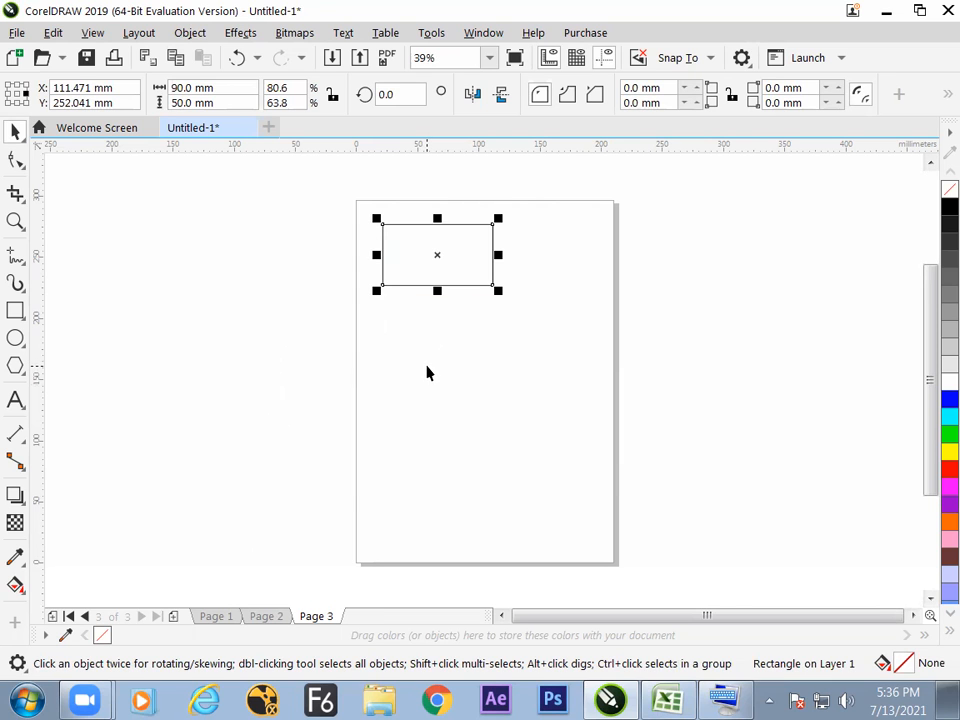
Switch to Excel and enter "how to make the change in the size of rectangle?" in cell F57.
key("alt+Tab")
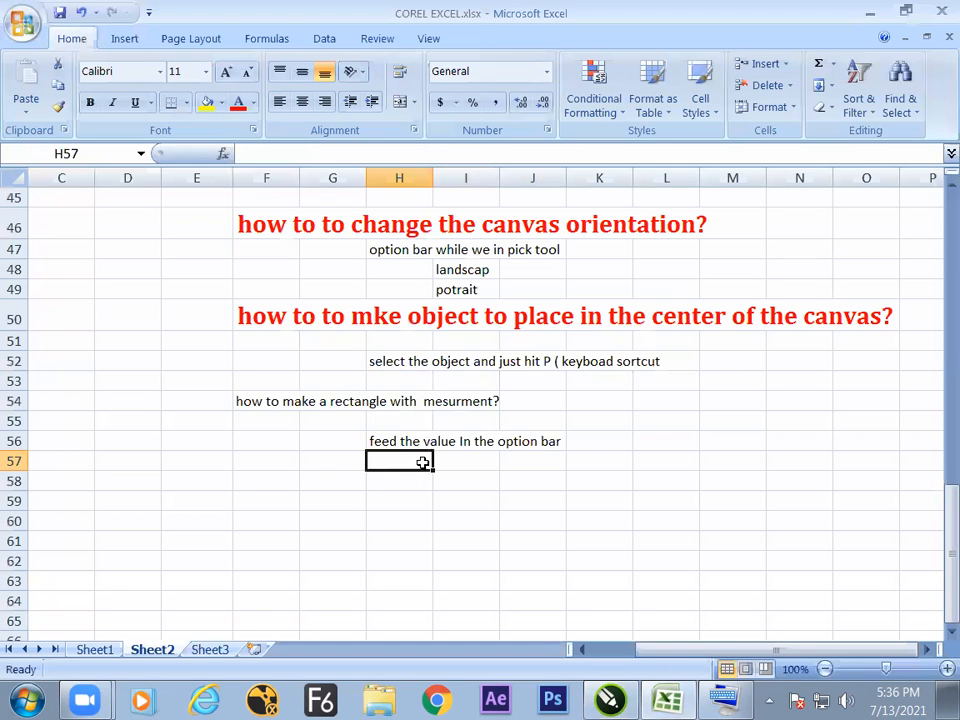
left_click(282, 461)
type("how ")
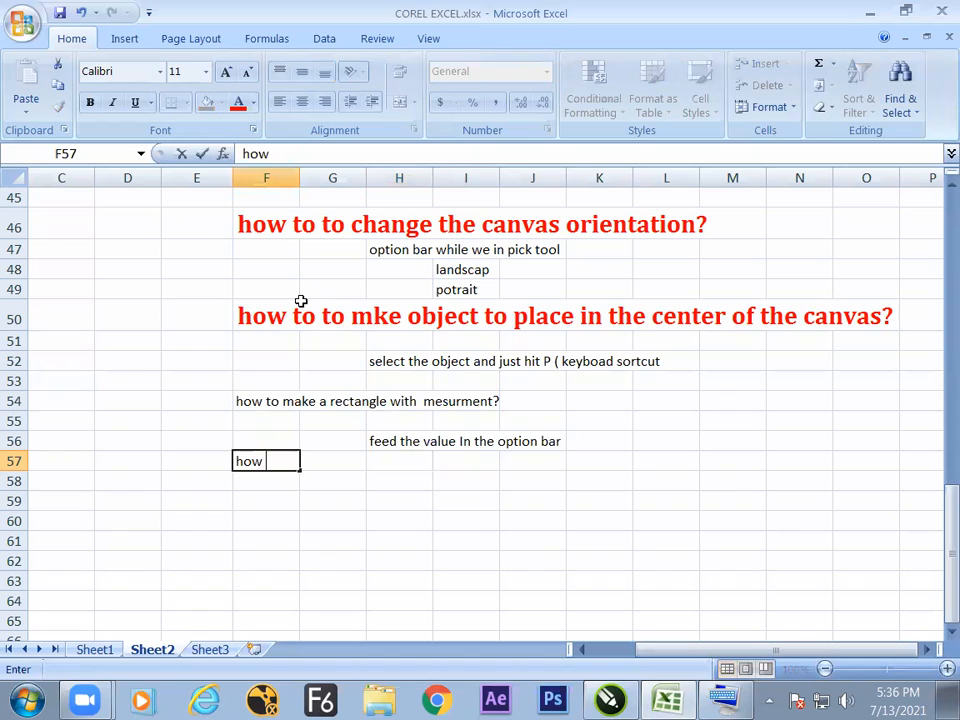
type("to ma")
type("k")
key("BackSpace")
type("ake the change i")
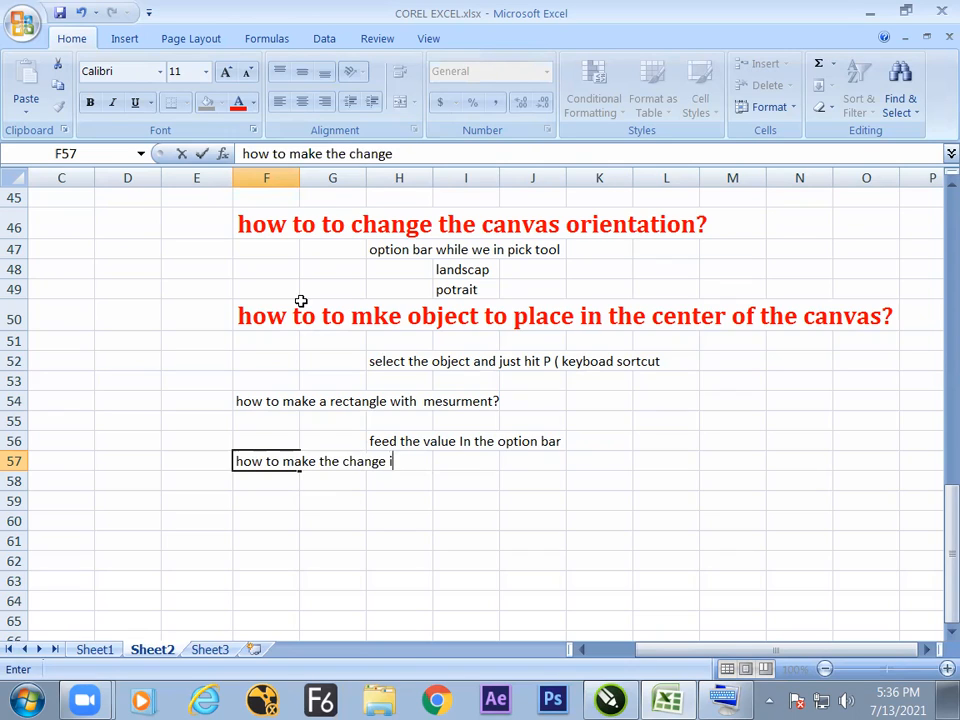
type("n the")
type(" size of re")
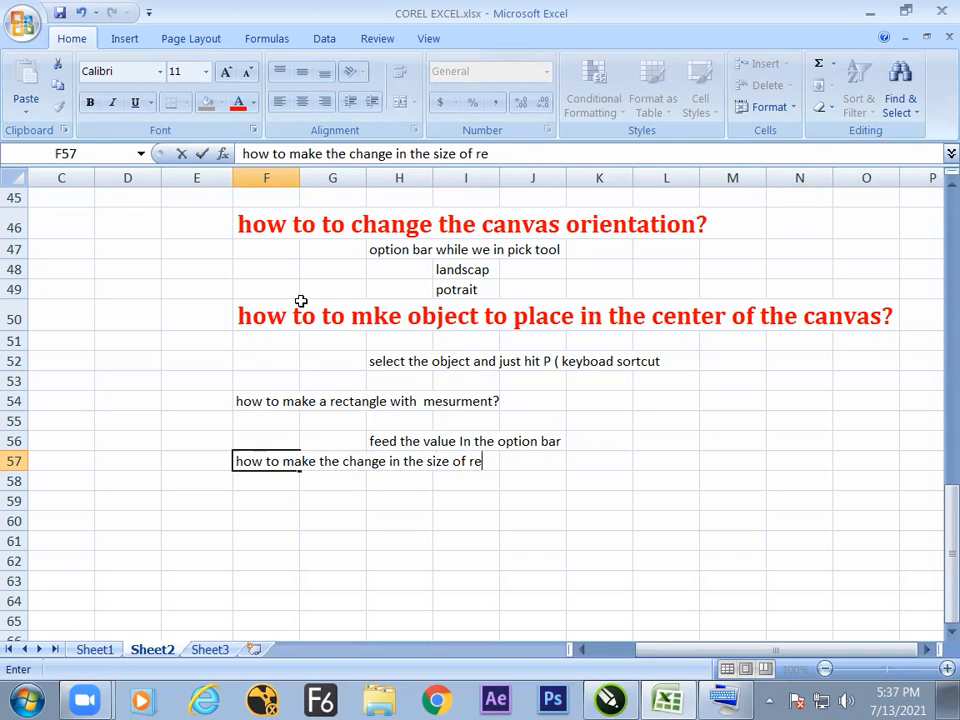
type("ctangle?")
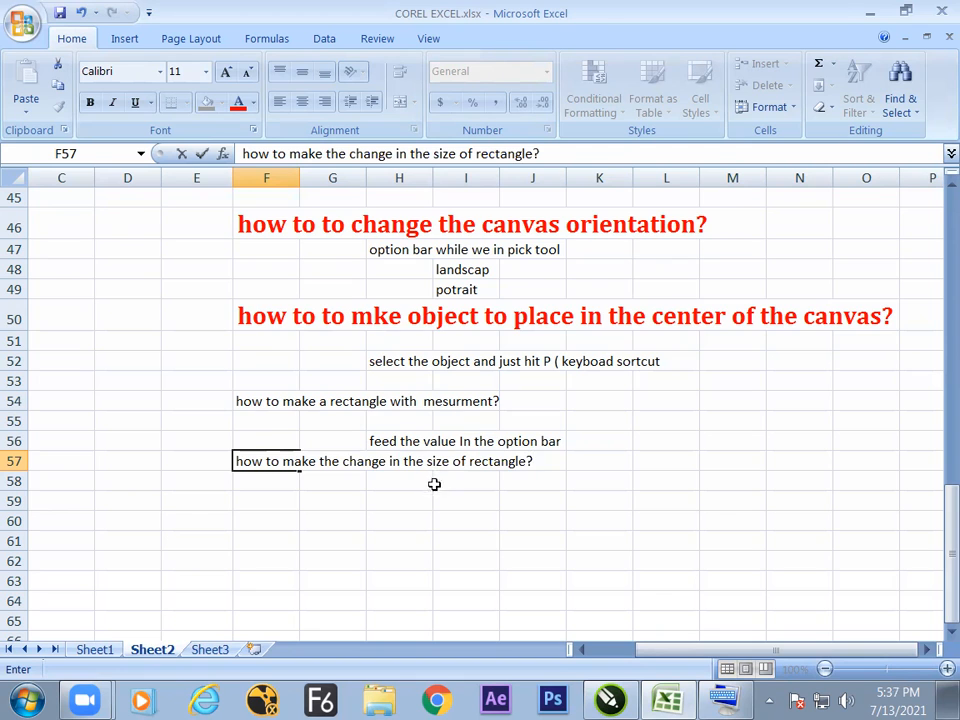
List "%", "value" and "math operation" in cells I59 to I61 under the rectangle size question.
key("alt+Tab")
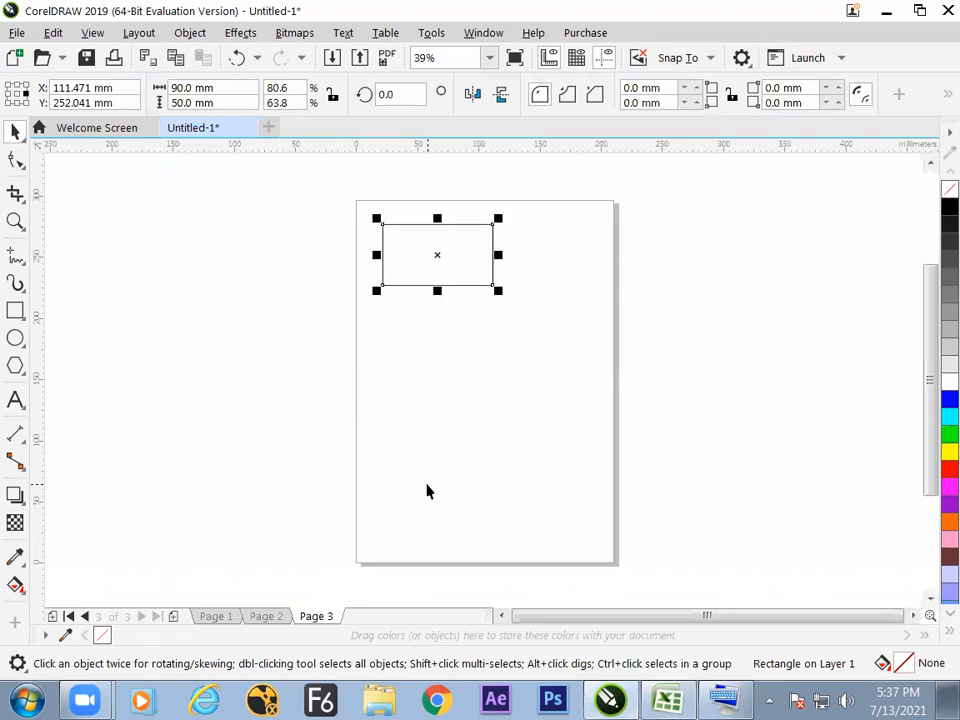
key("alt+Tab")
left_click(450, 500)
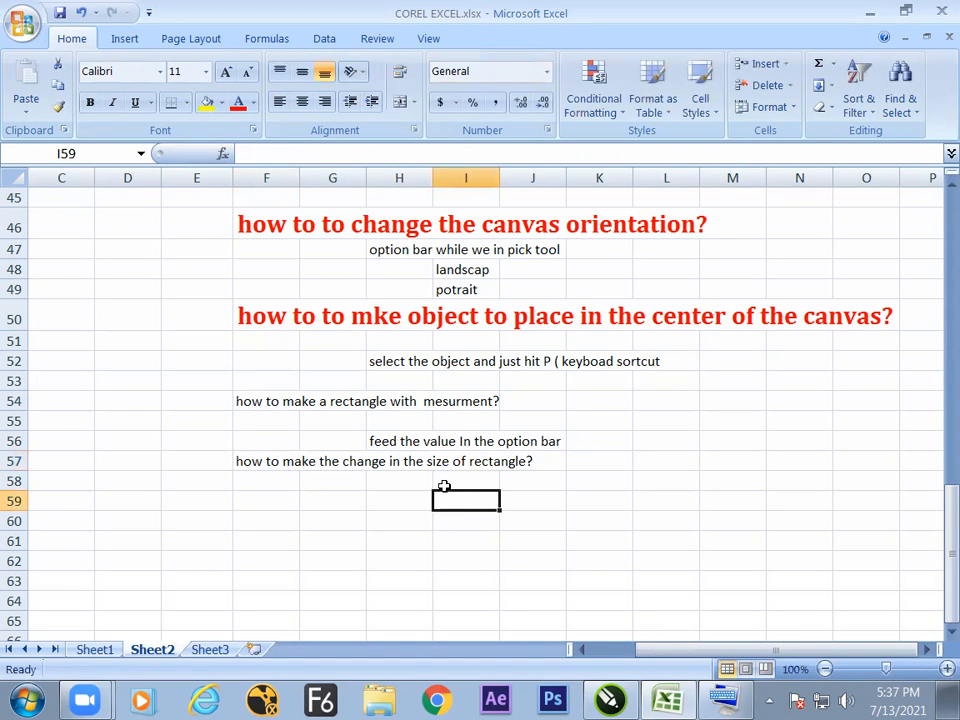
type("%")
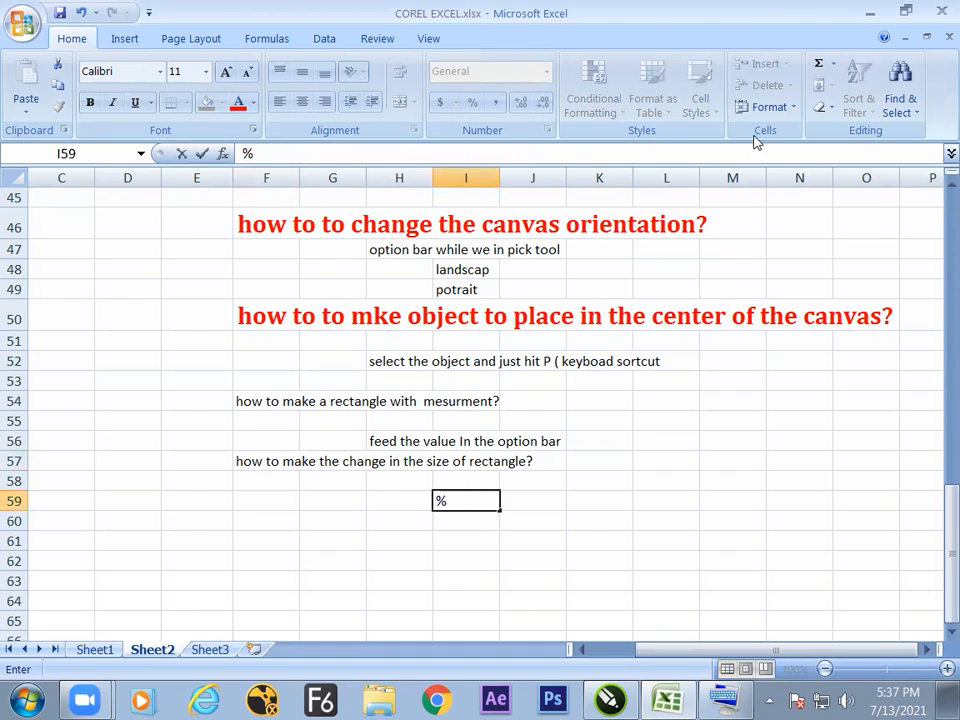
key("Return")
type("value")
key("Return")
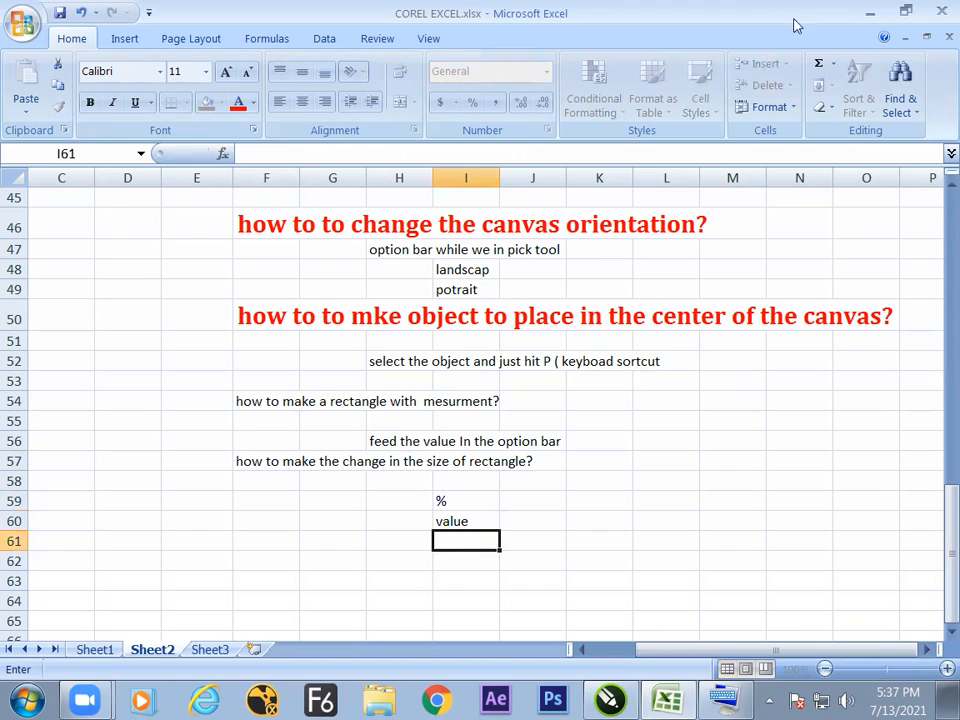
type("math")
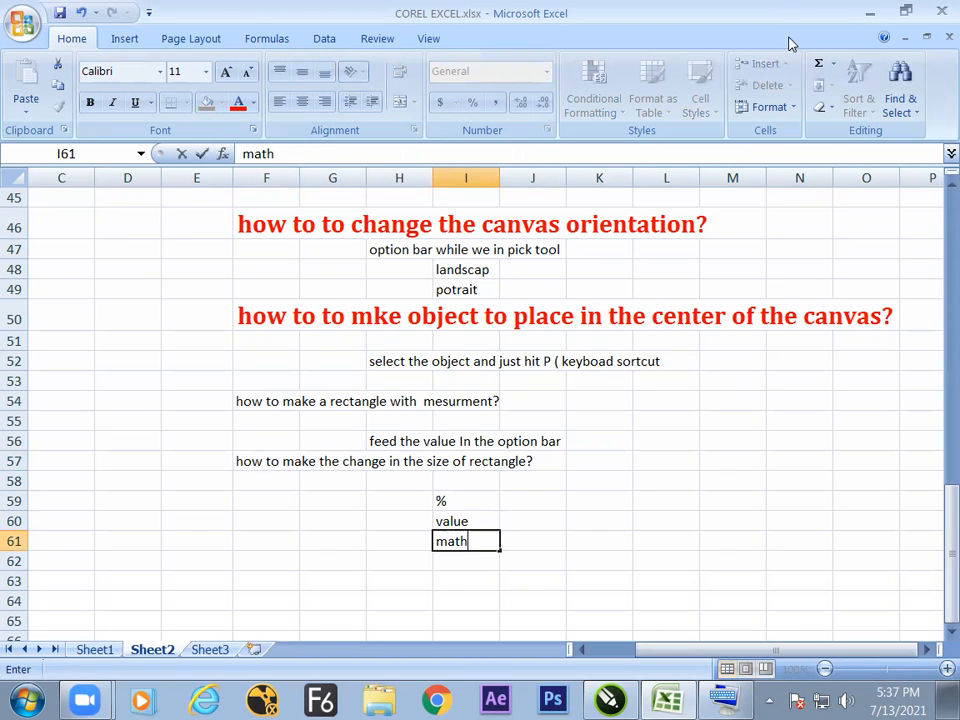
type(" operation")
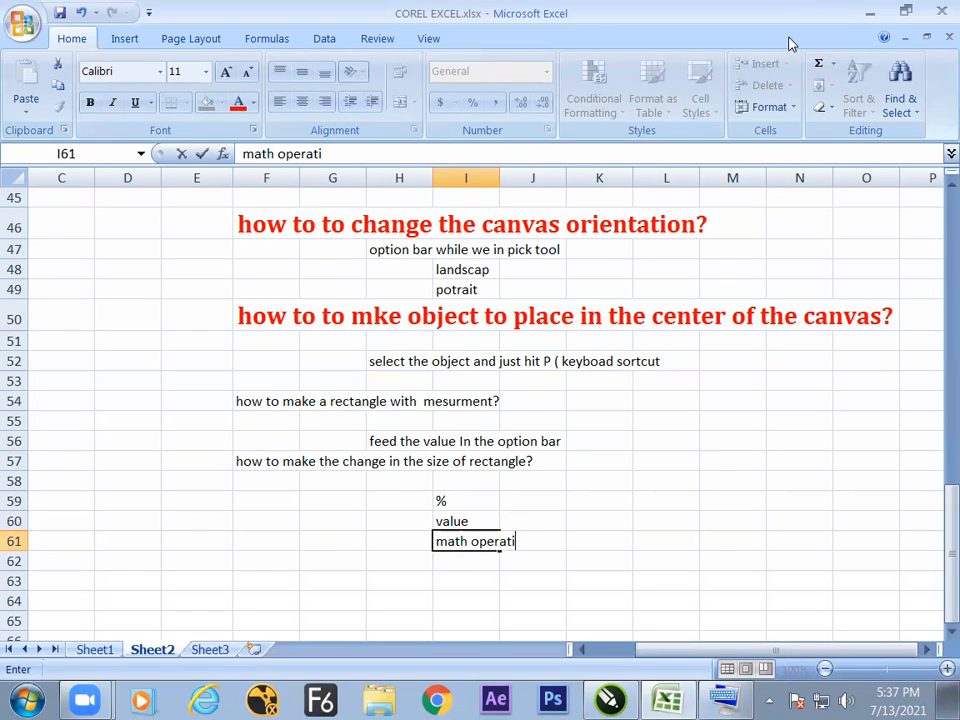
Number the three resizing options 1, 2 and 3 in cells H59 to H61.
left_click(401, 502)
type("1")
key("Return")
type("2")
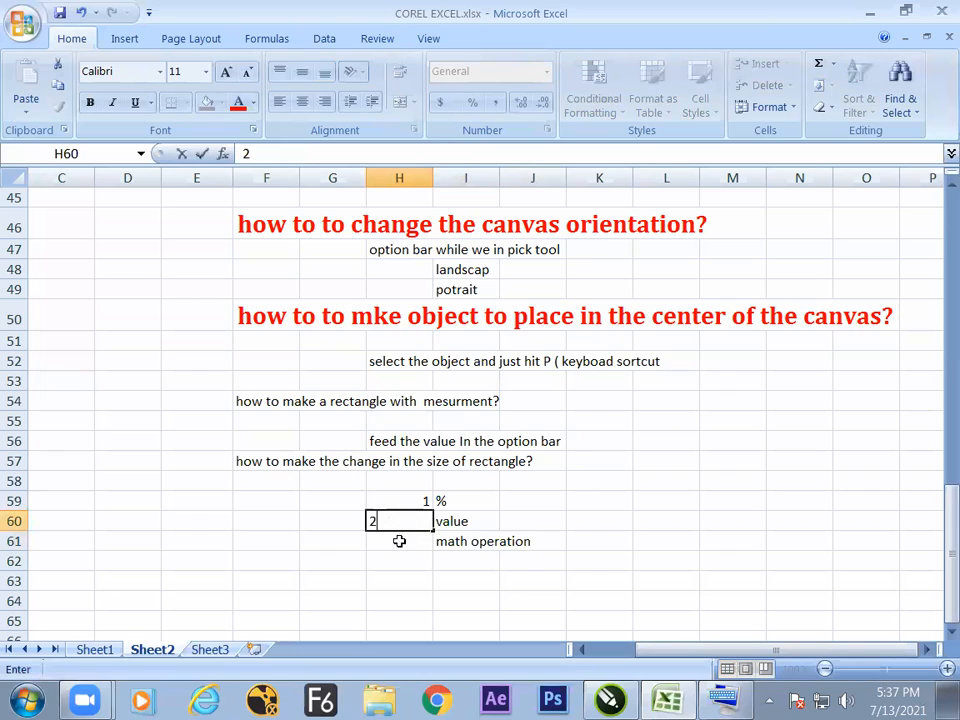
key("Return")
type("3")
key("Return")
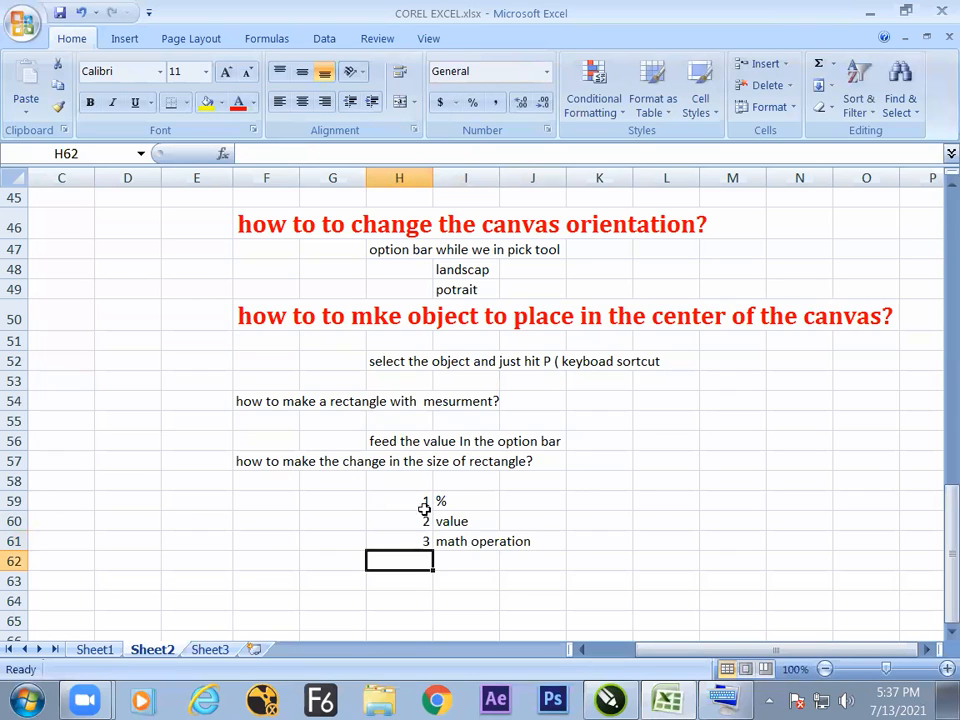
Copy the large red heading format from cell F50 to the rectangle size question in F57.
left_click(280, 461)
left_click(275, 320)
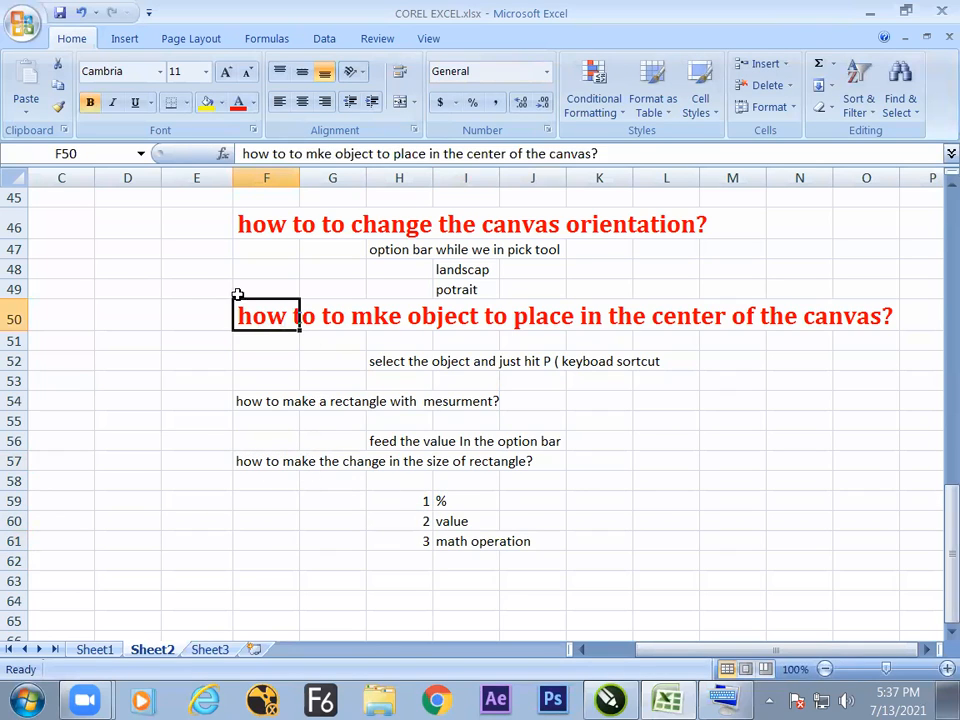
left_click(58, 105)
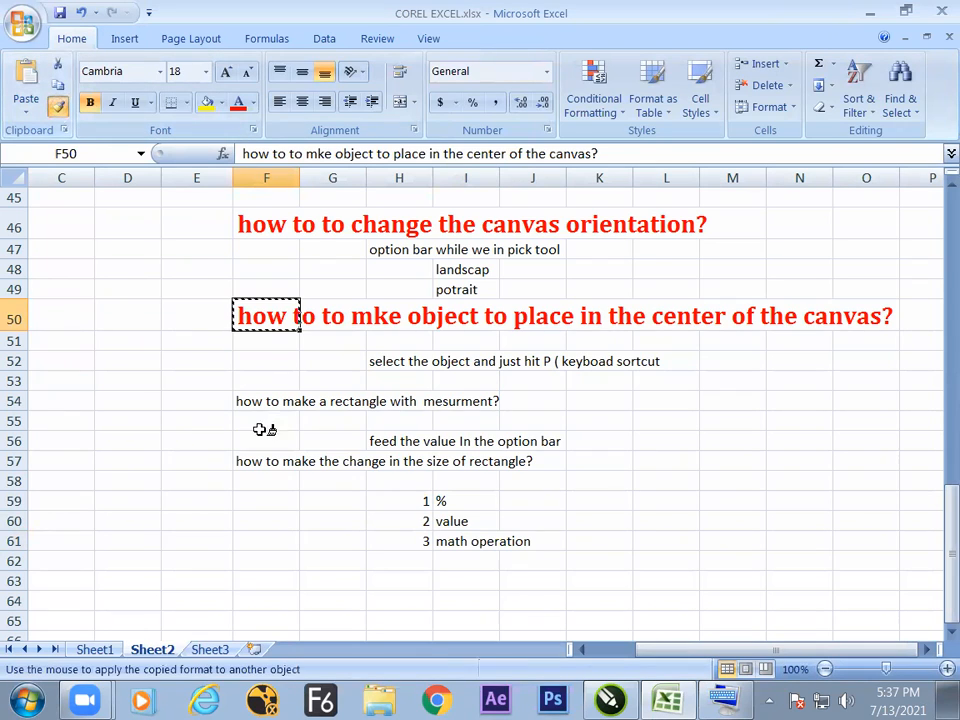
left_click(258, 461)
left_click(289, 554)
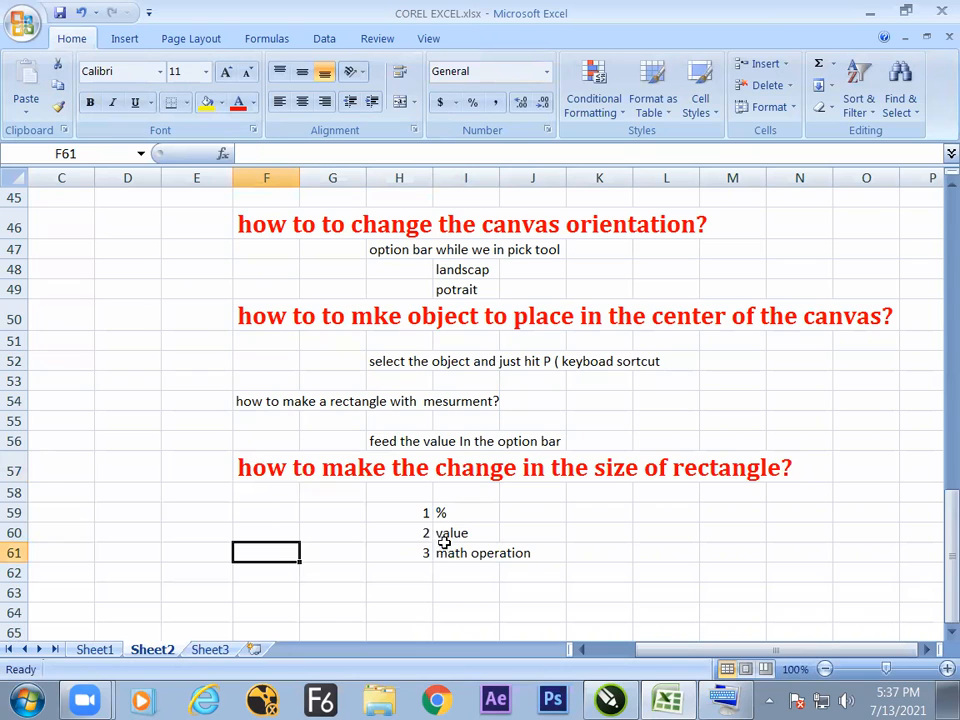
Switch to CorelDRAW and place two copies of the rectangle straight below it, at about Y 193 mm and Y 134 mm.
key("alt+Tab")
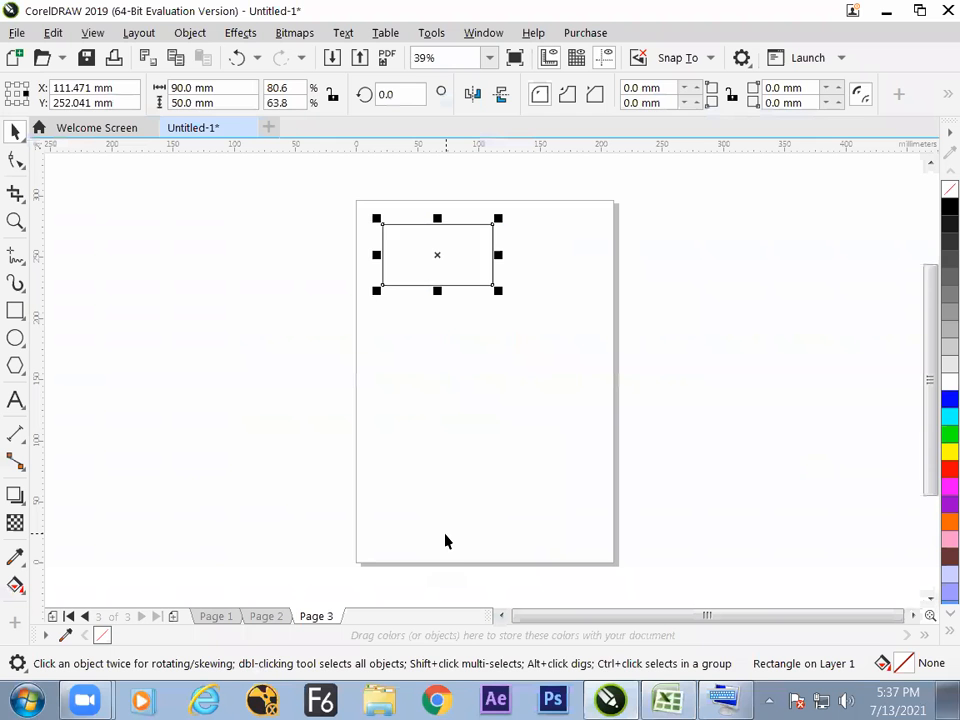
left_click(437, 398)
left_click(448, 285)
left_click_drag(448, 257, 455, 350)
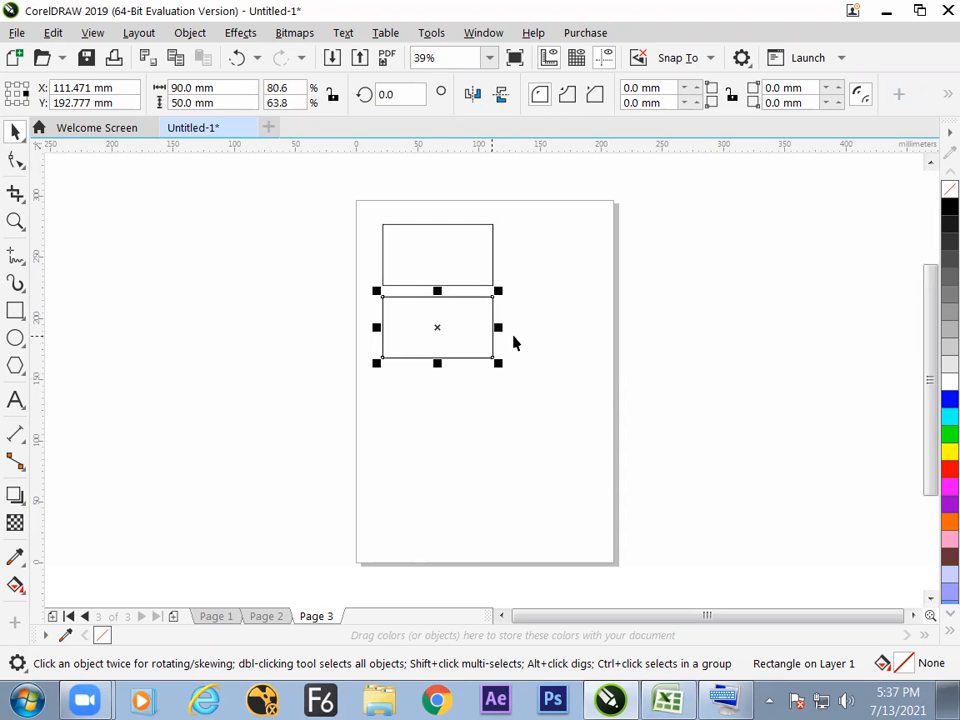
left_click_drag(437, 330, 441, 411)
left_click(547, 386)
Set the middle rectangle's object origin to its left-centre point and divide its width by 2.
left_click(475, 343)
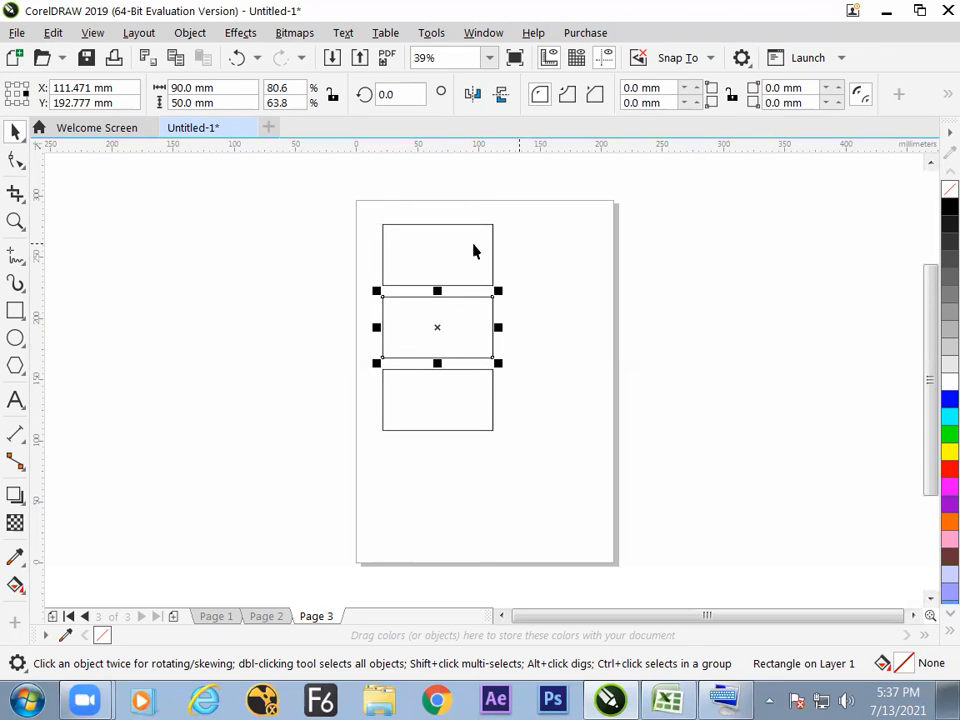
left_click(8, 95)
left_click(240, 90)
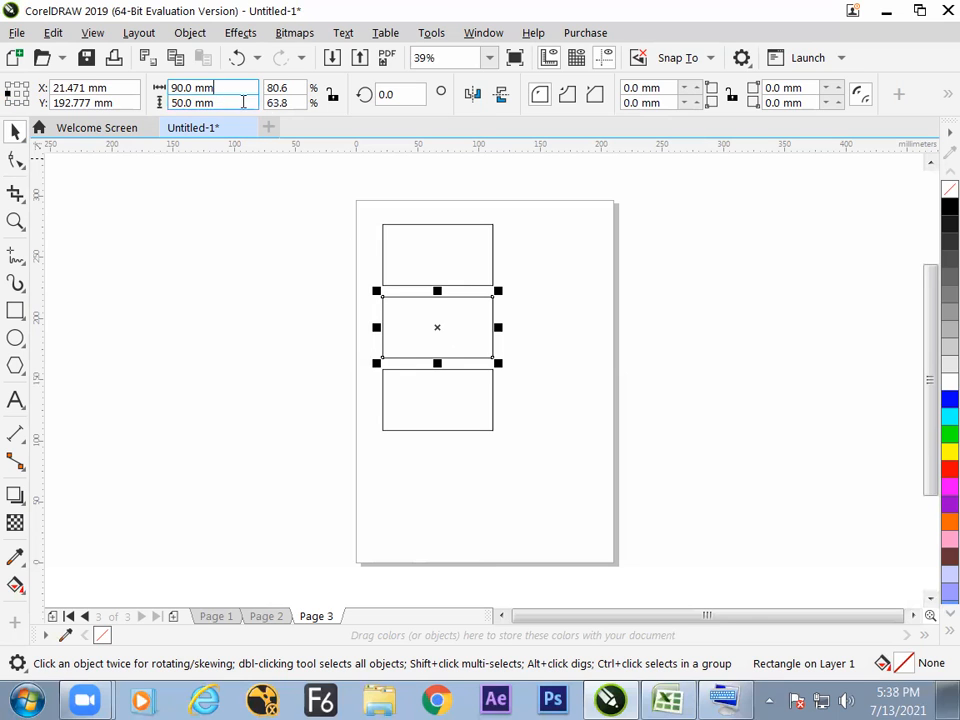
type("/2")
key("Return")
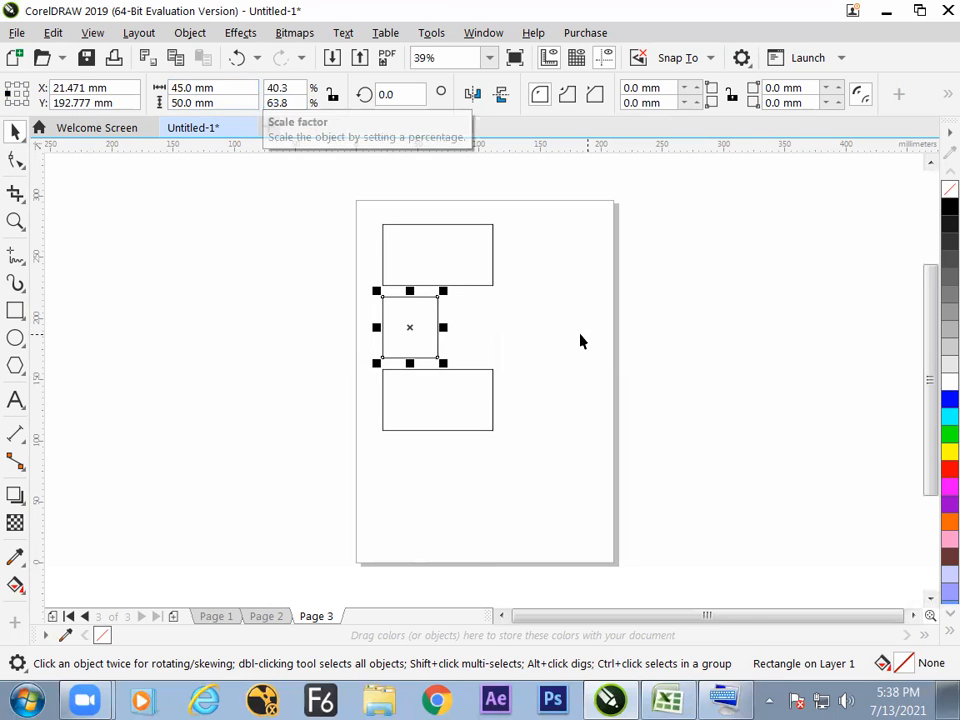
Deselect and reselect the middle rectangle to examine its object origin and size values.
left_click(468, 338)
left_click(428, 340)
left_click(468, 358)
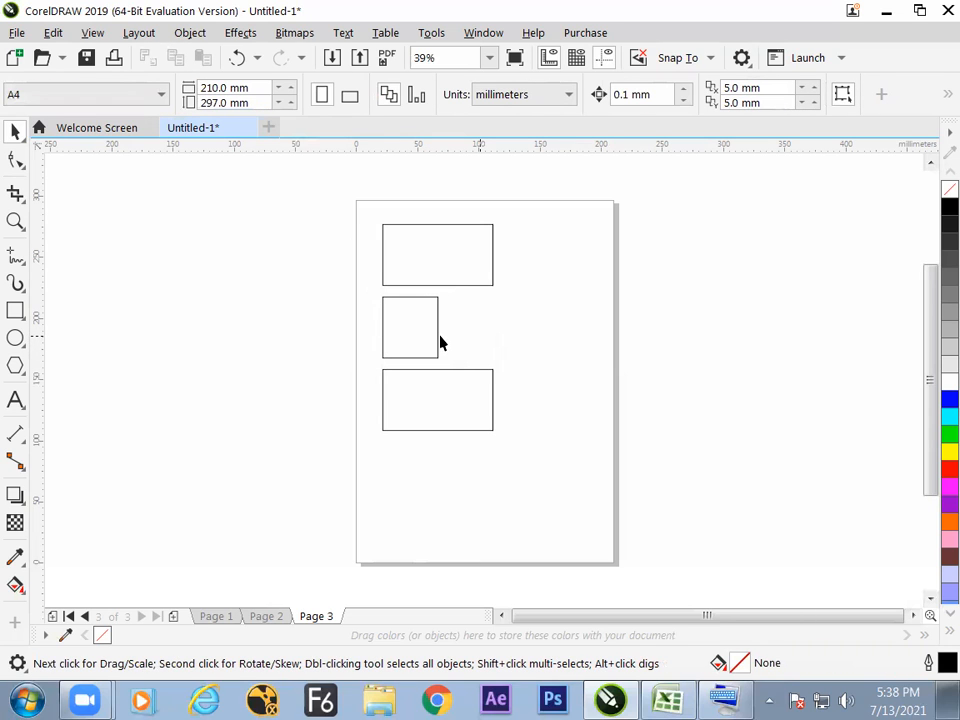
left_click(438, 344)
left_click(452, 347)
left_click(436, 336)
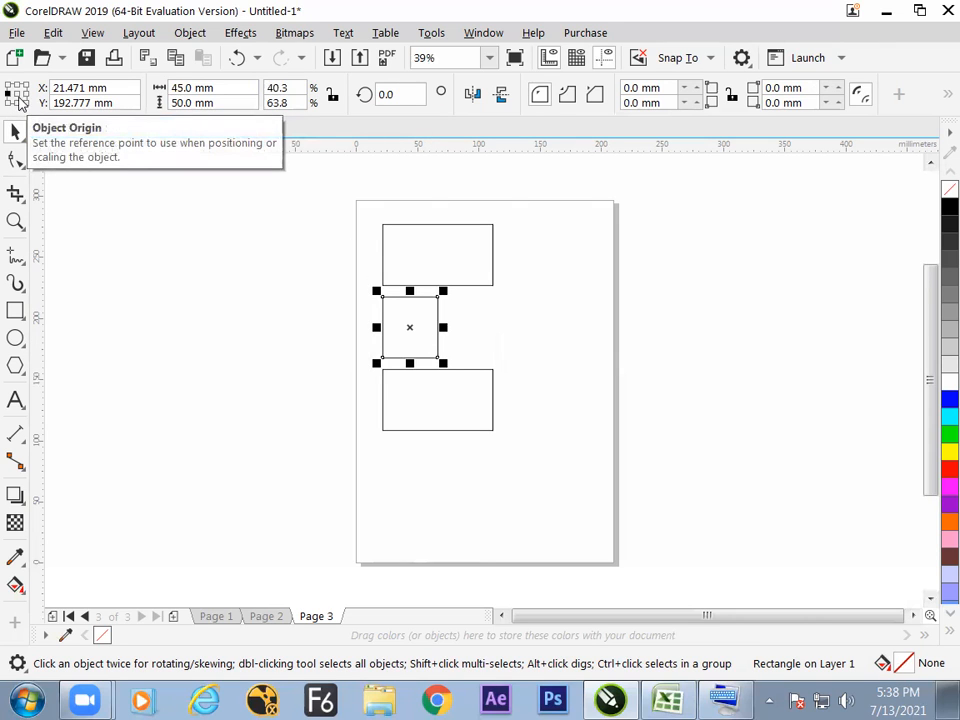
Select the lowest rectangle, add 5 mm to its width with a +5 expression, and deselect it.
left_click(546, 375)
left_click(453, 398)
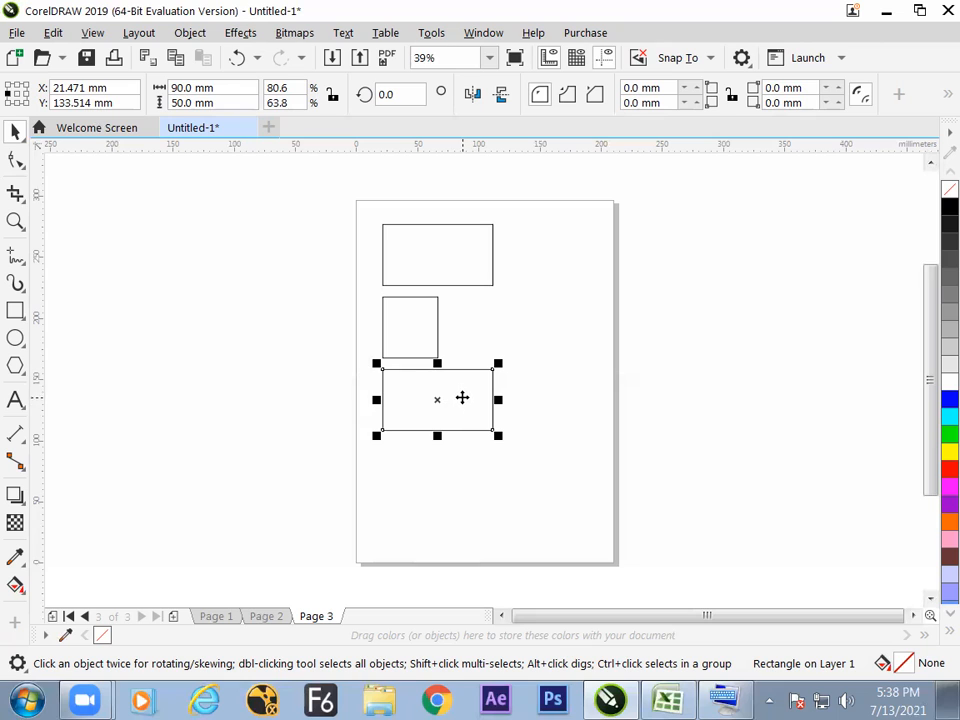
left_click(242, 88)
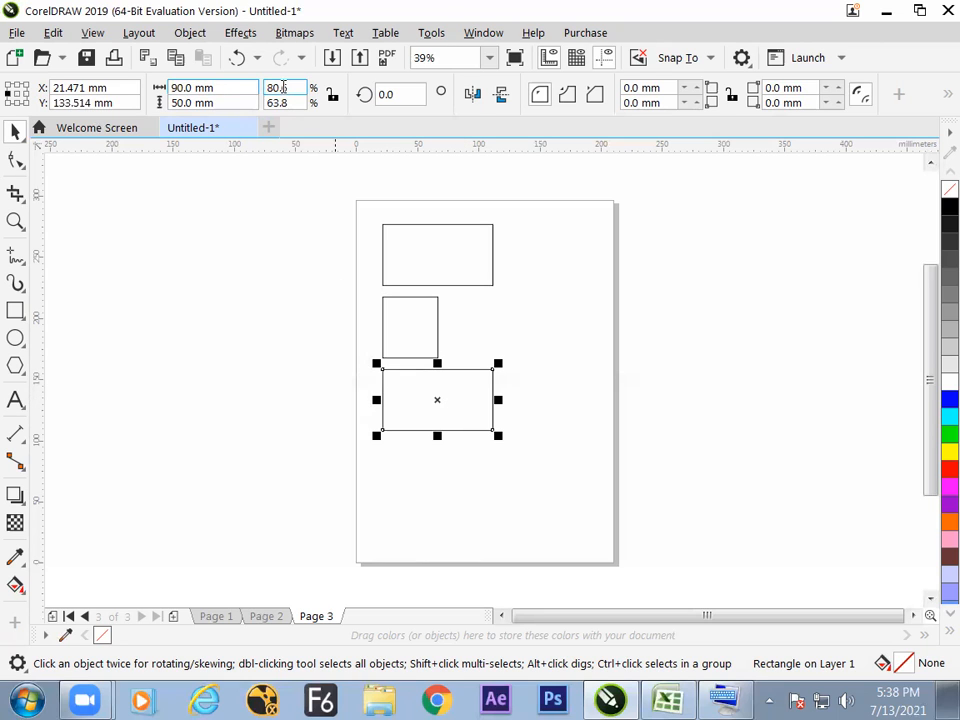
type("+5")
key("Return")
left_click(493, 392)
left_click(497, 394)
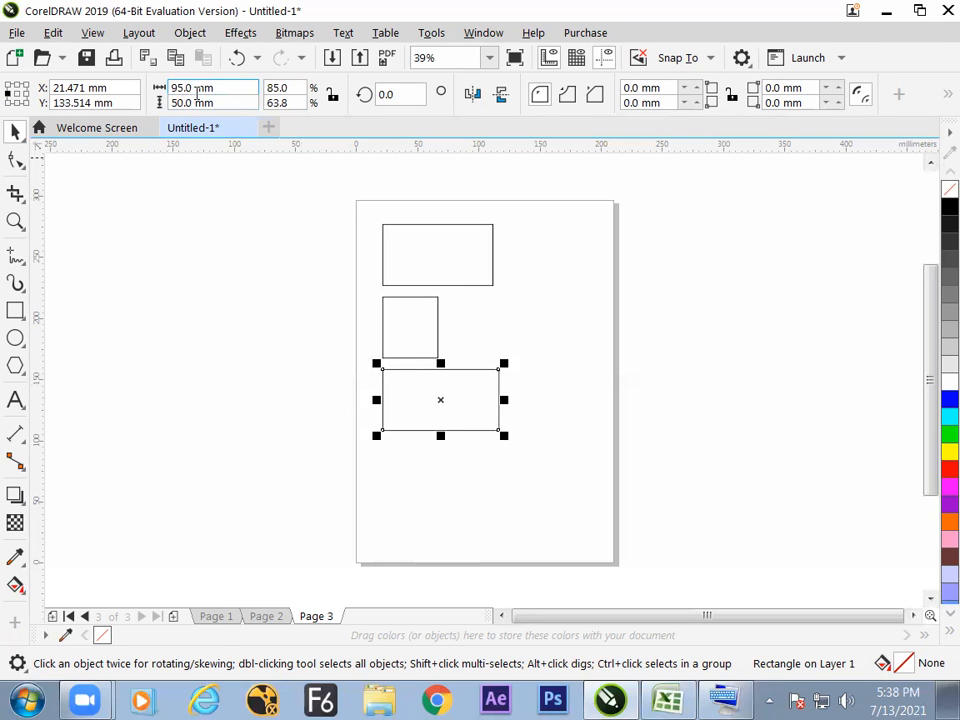
left_click(480, 407)
left_click(480, 403)
left_click(428, 489)
Duplicate the top rectangle to its left and set the copy's horizontal and vertical scale factors to 100%.
left_click(449, 268)
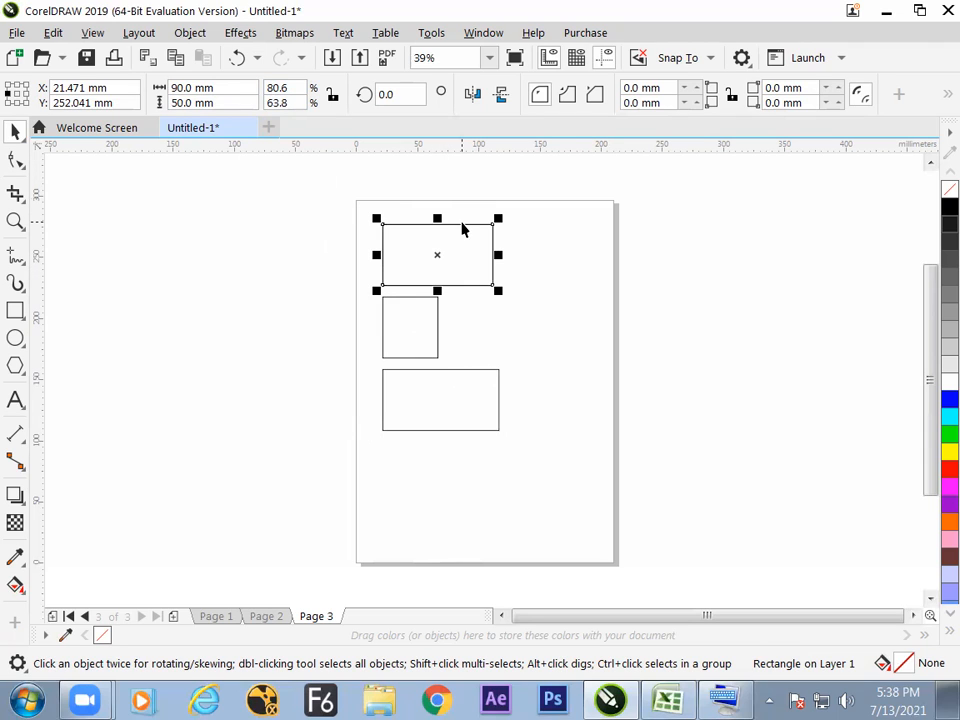
left_click_drag(458, 258, 310, 258)
left_click(293, 89)
type("100")
key("Tab")
type("100")
key("Return")
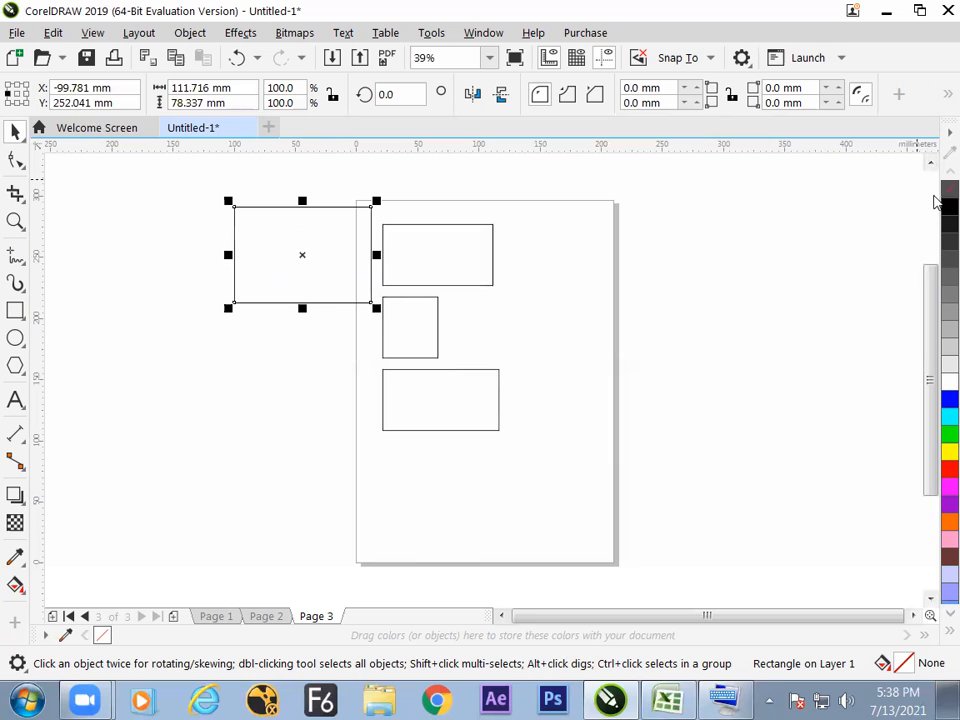
Move the enlarged copy off the page to about X -164 mm, Y 263 mm, and select the original top rectangle.
left_click_drag(306, 285, 242, 271)
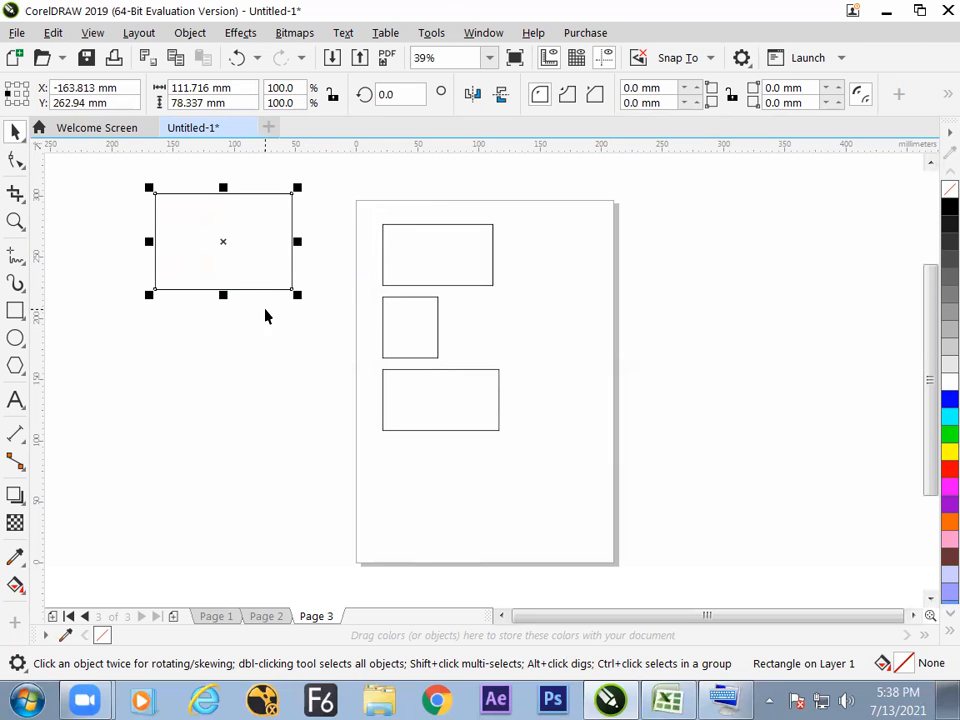
left_click(256, 378)
left_click(394, 272)
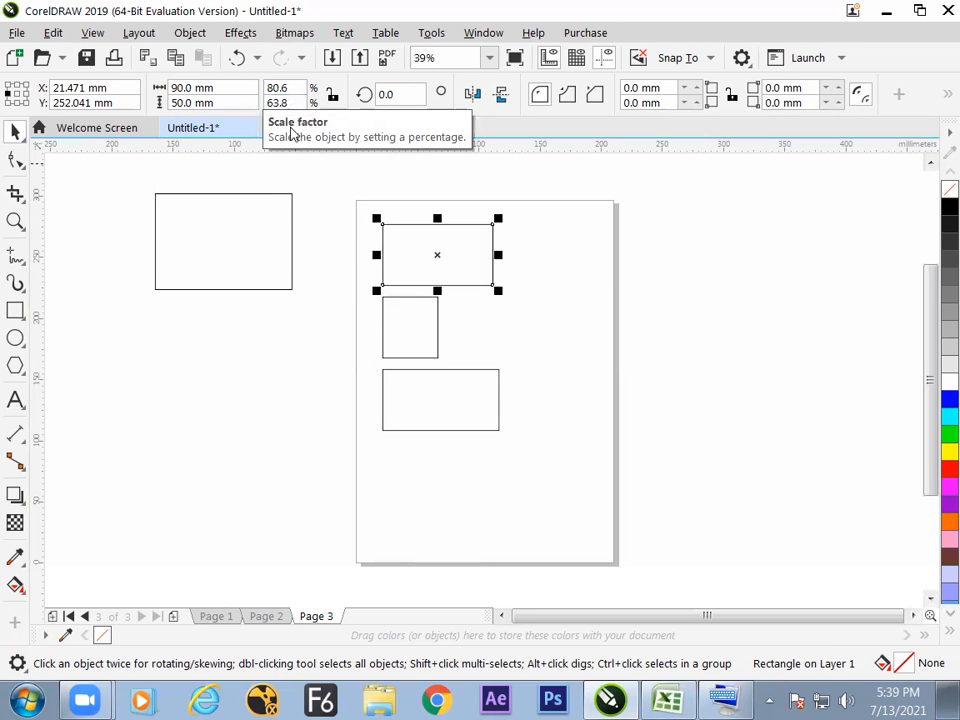
Switch to the Excel notes and enter "add" in K62 and "substract" in K63 under the math operation entry.
key("alt+Tab")
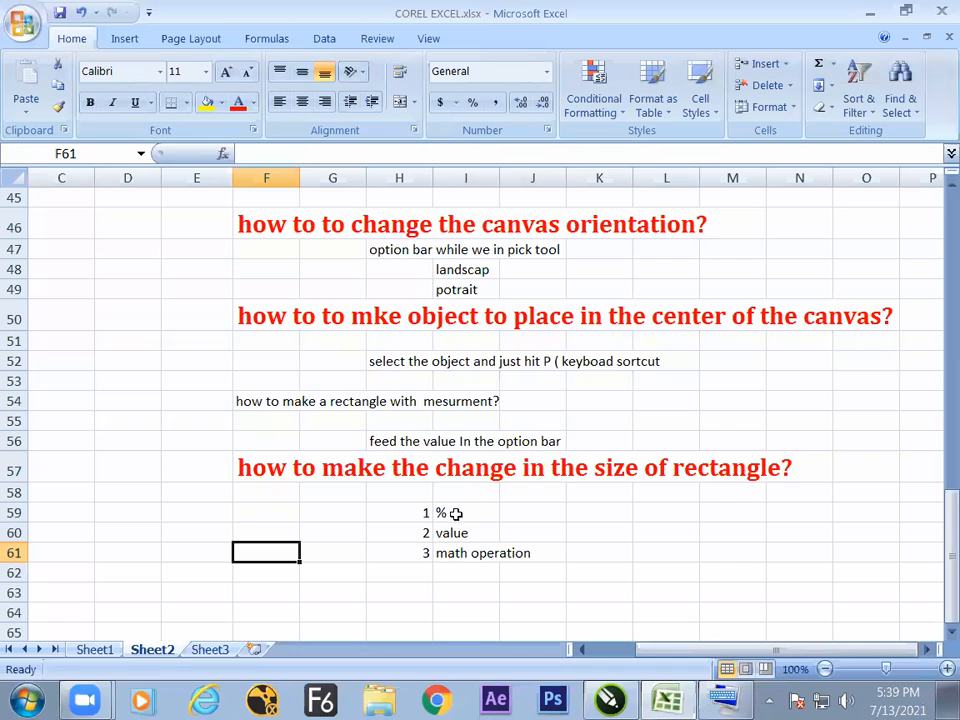
left_click(455, 514)
left_click(465, 534)
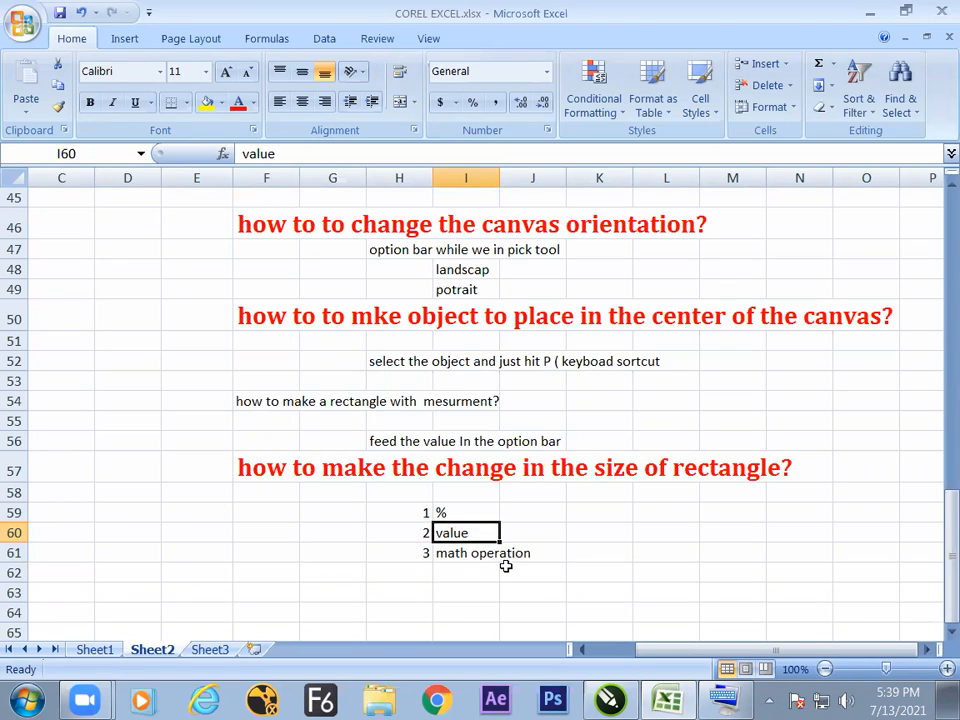
left_click(590, 572)
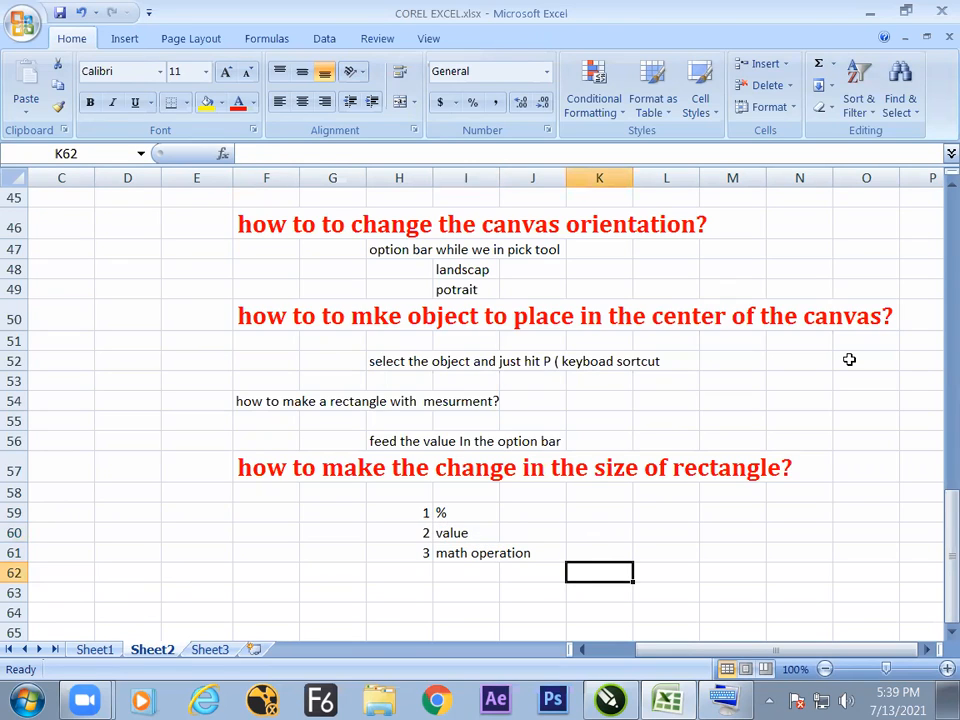
type("add")
key("Return")
type("s")
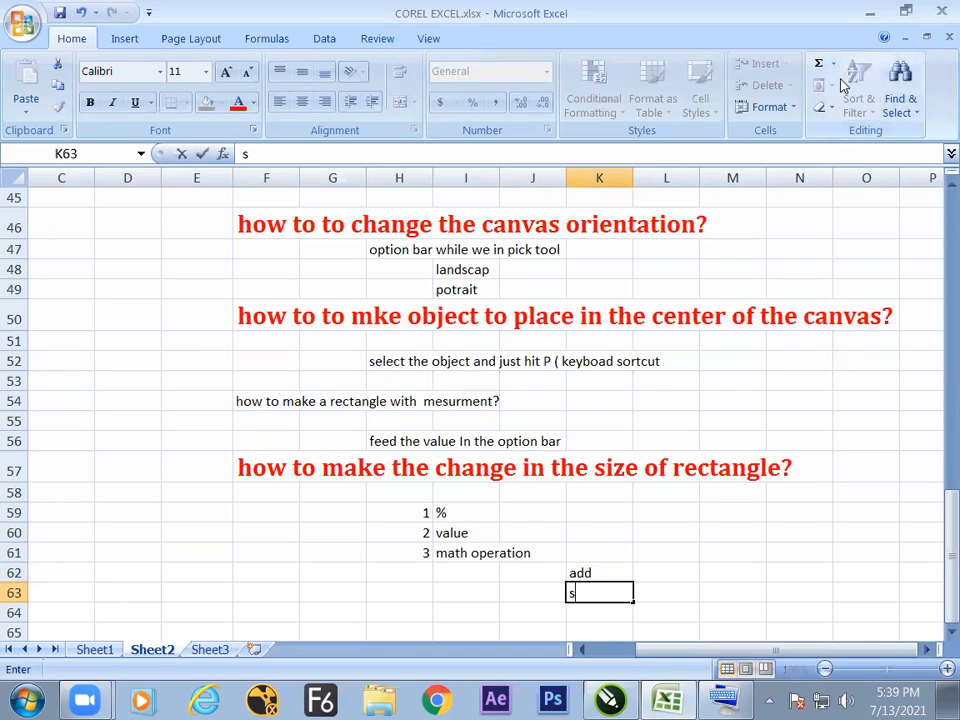
type("ubstract")
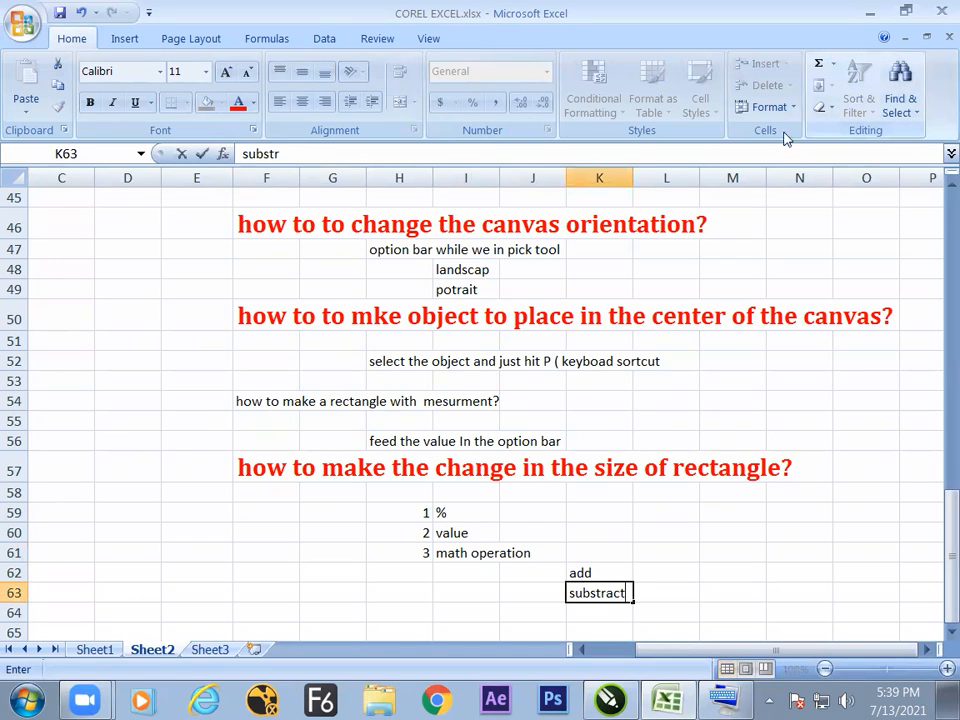
Continue the math operation list with "division" in K64 and "multiplication" in K65.
key("Return")
type("division")
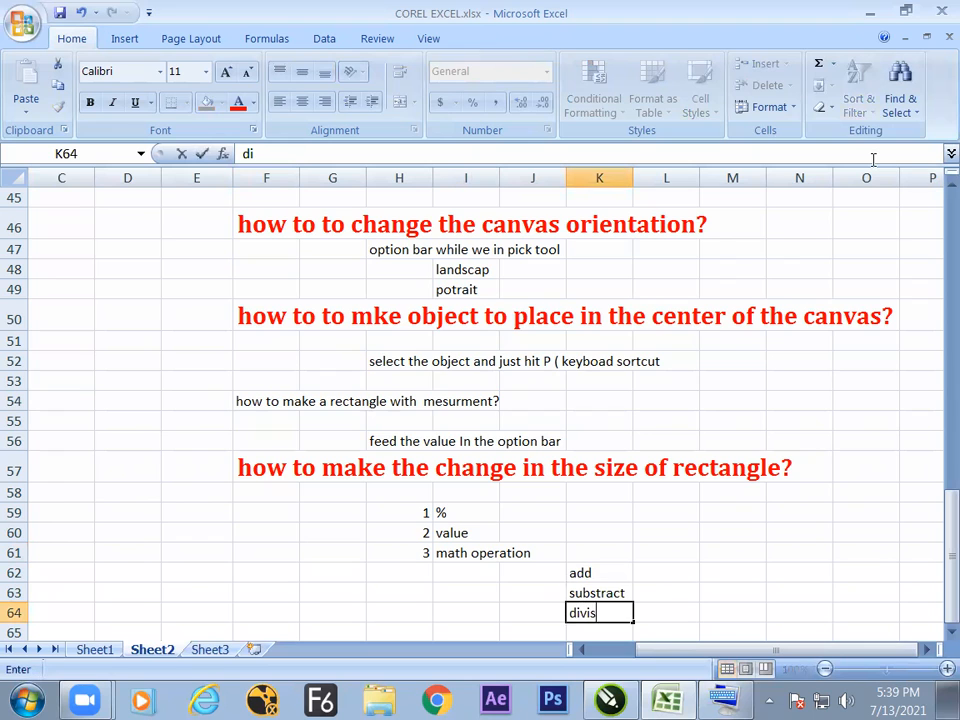
key("Return")
key("Return")
key("Up")
type("multiplication")
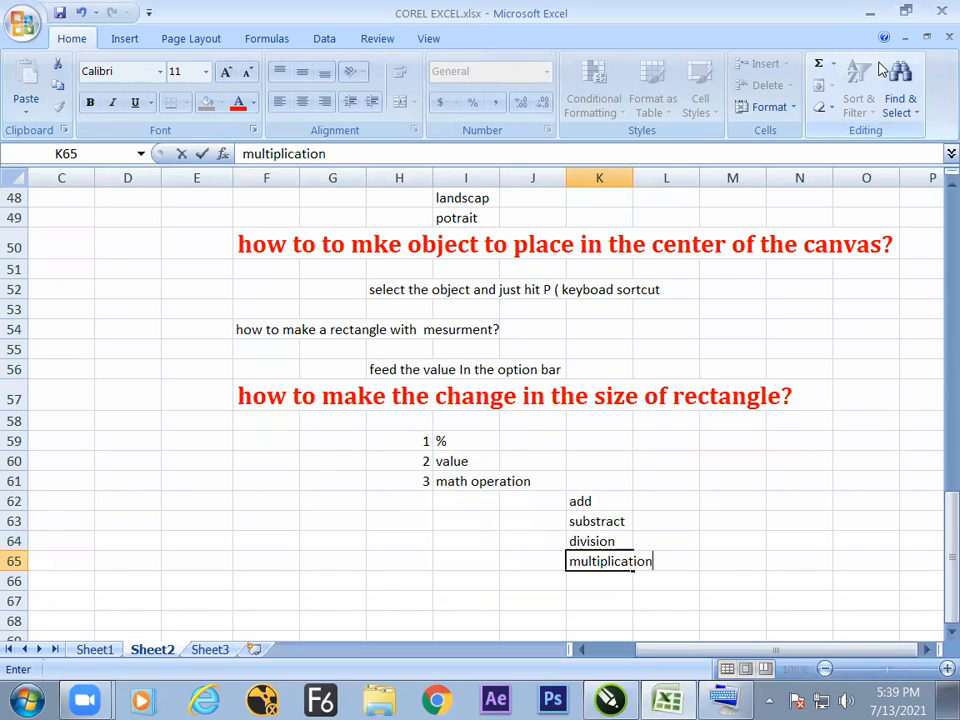
type(" wo")
key("BackSpace")
key("BackSpace")
left_click(658, 499)
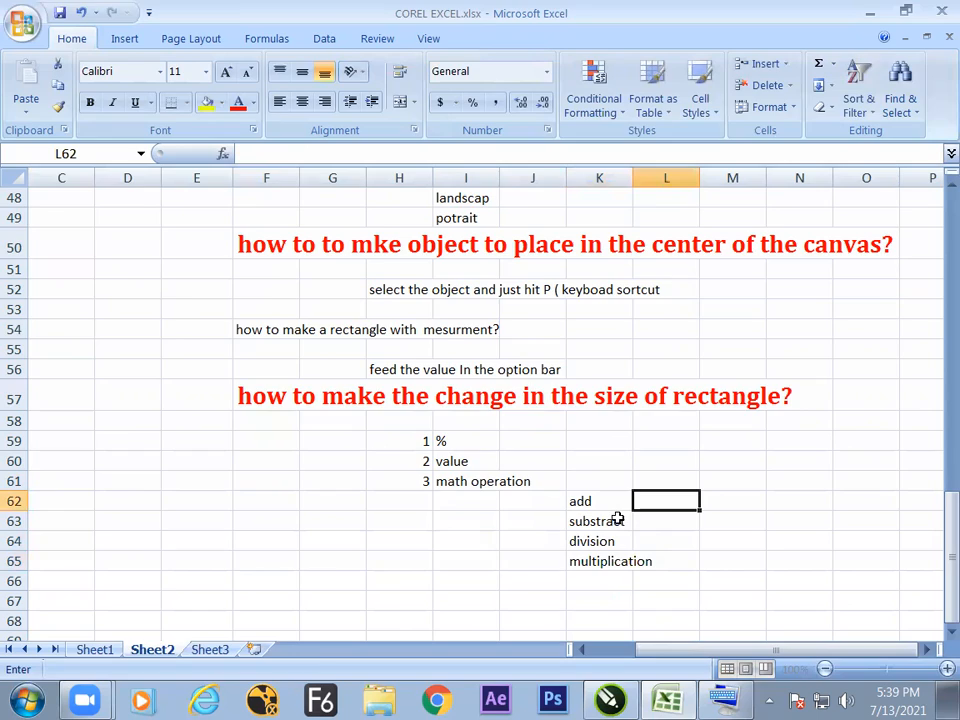
Switch back to CorelDRAW, move the off-page rectangle to about X -154 mm, Y 205 mm, and deselect it.
key("alt+Tab")
left_click(512, 462)
key("ctrl+a")
left_click(484, 490)
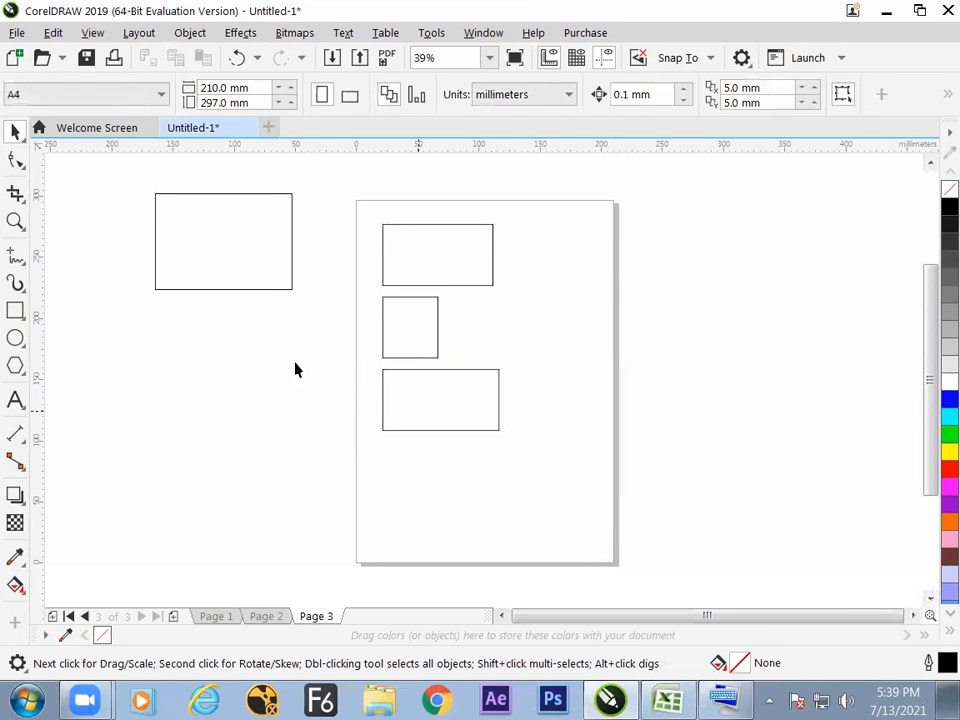
left_click_drag(265, 300, 270, 319)
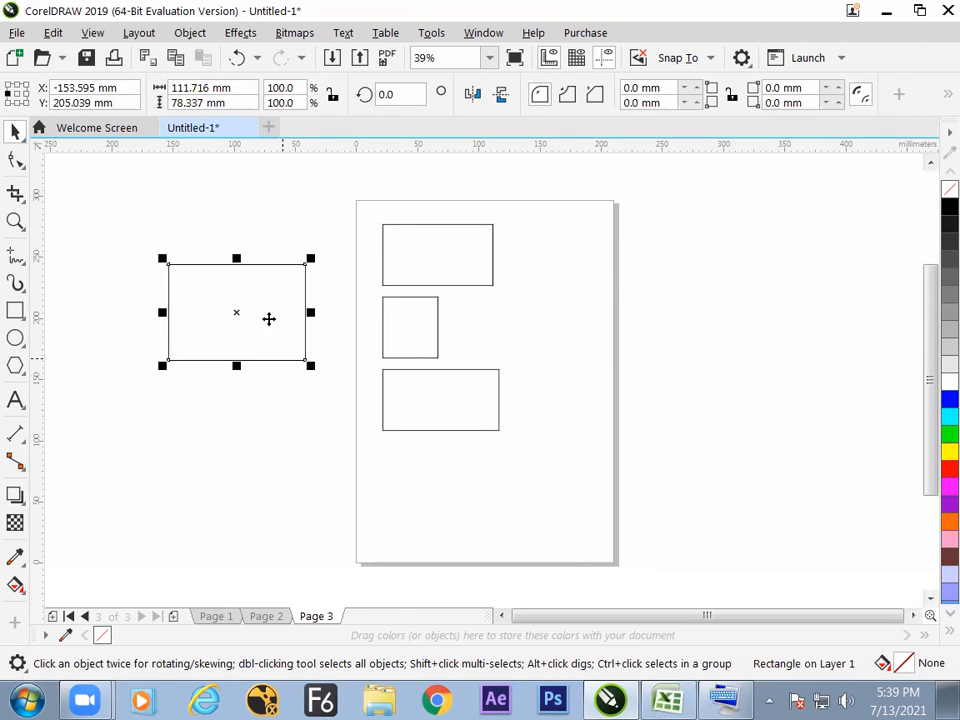
left_click(514, 413)
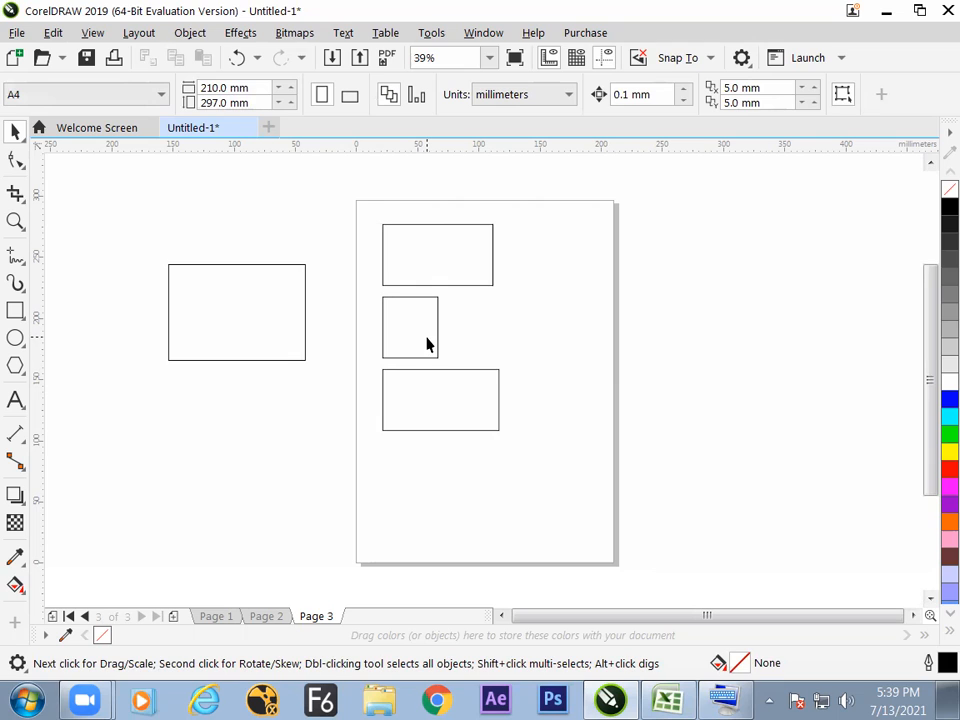
Add a fourth page and draw a square of about 76 mm on it from its center with the Rectangle tool.
left_click(173, 616)
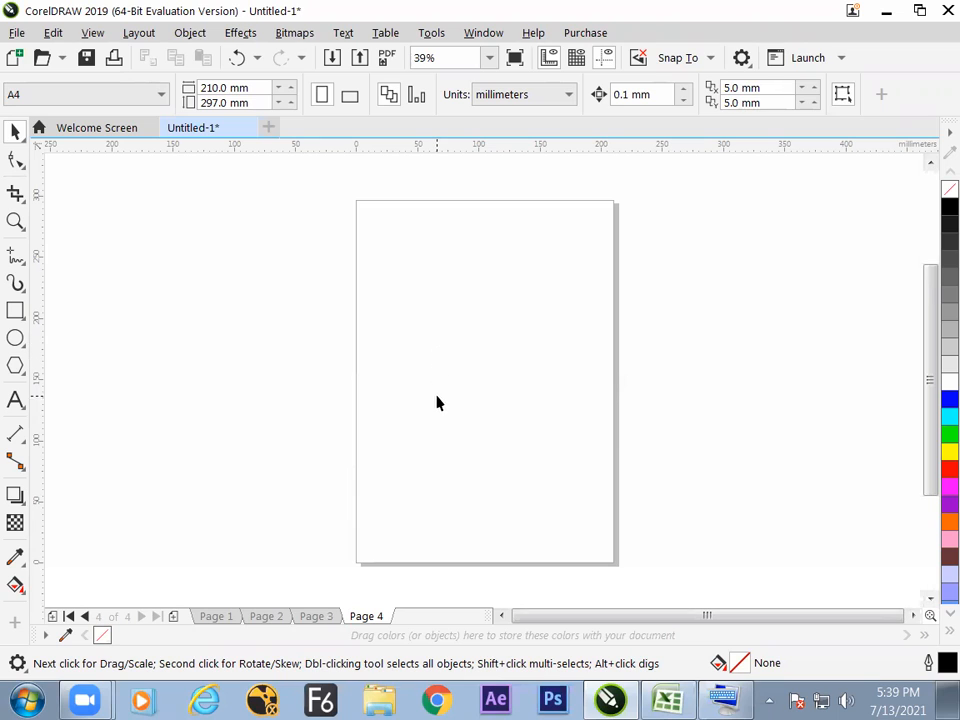
key("F6")
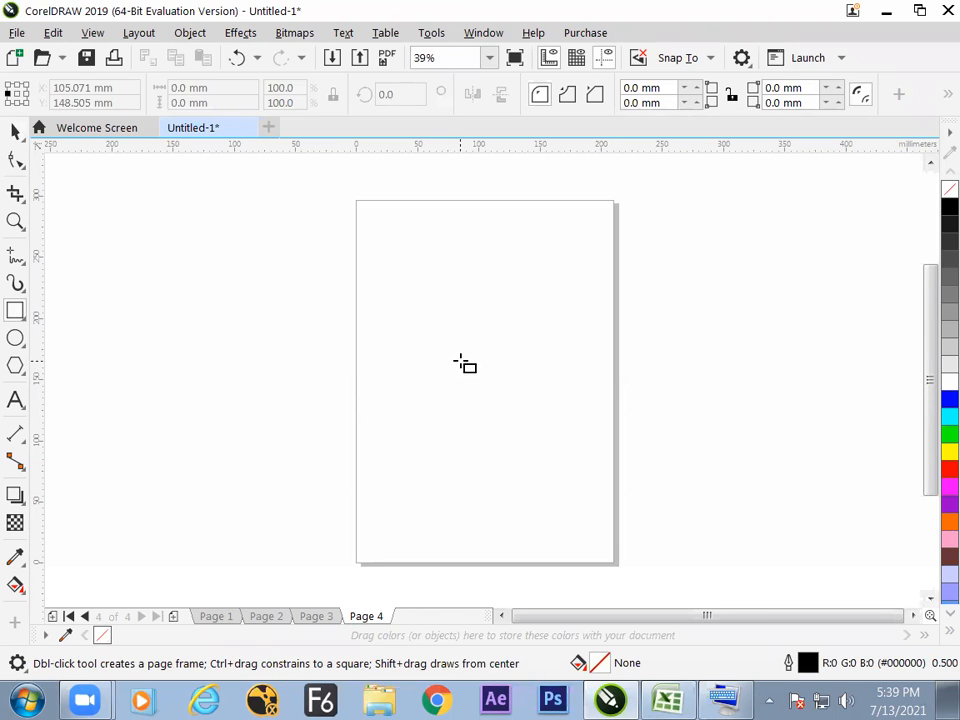
left_click_drag(460, 364, 499, 424)
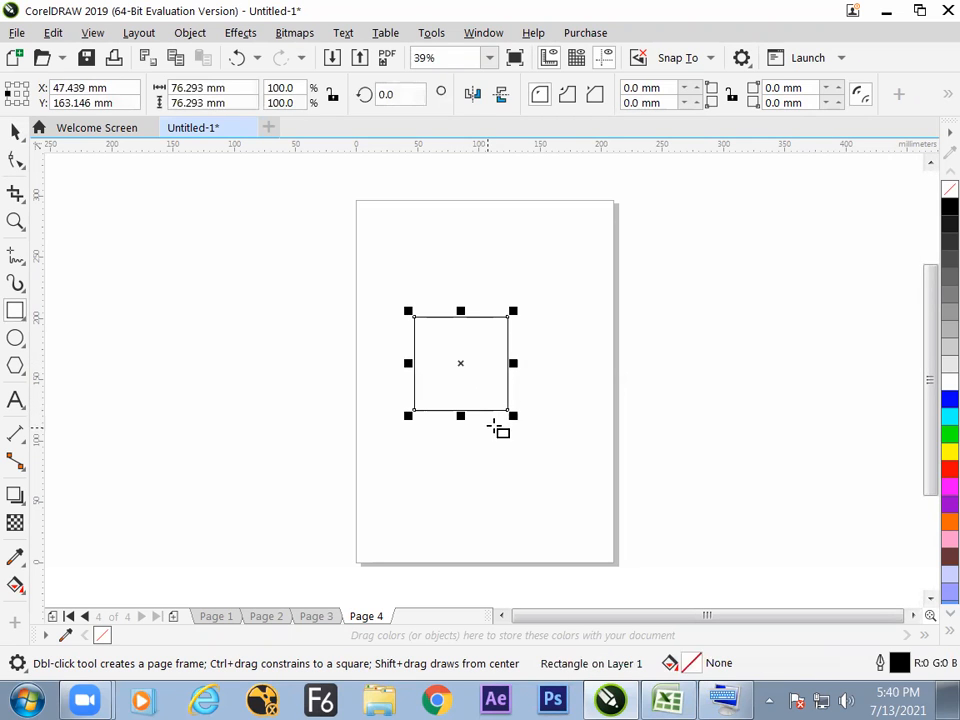
Move the square off the page to about X -127 mm, Y 157 mm, and center it on the page.
left_click(18, 133)
left_click(417, 410)
left_click(415, 410)
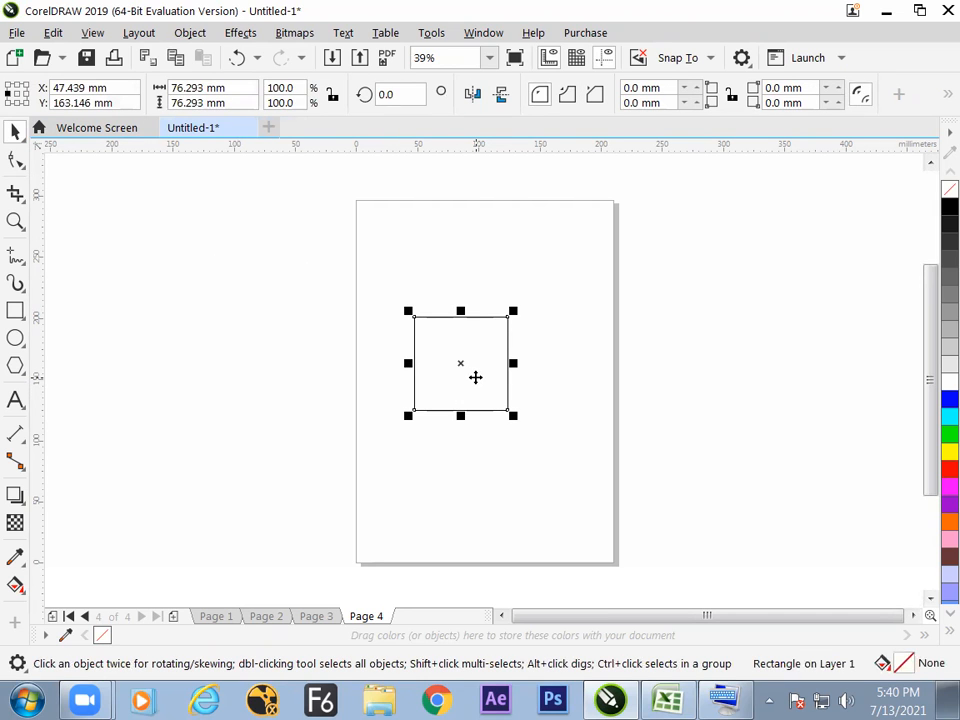
left_click_drag(469, 382, 256, 389)
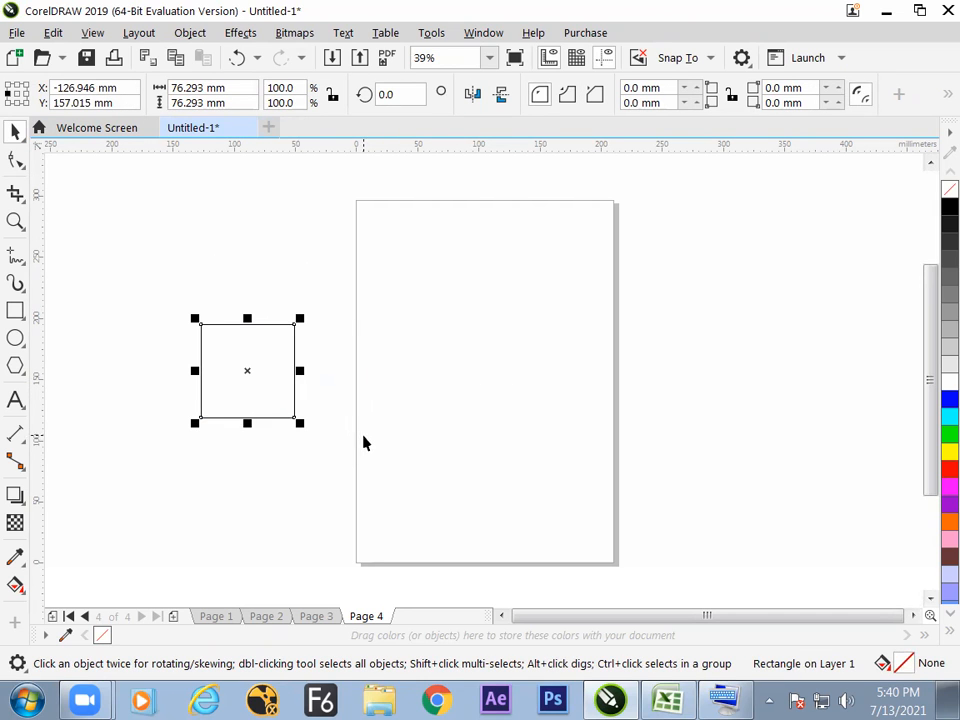
key("p")
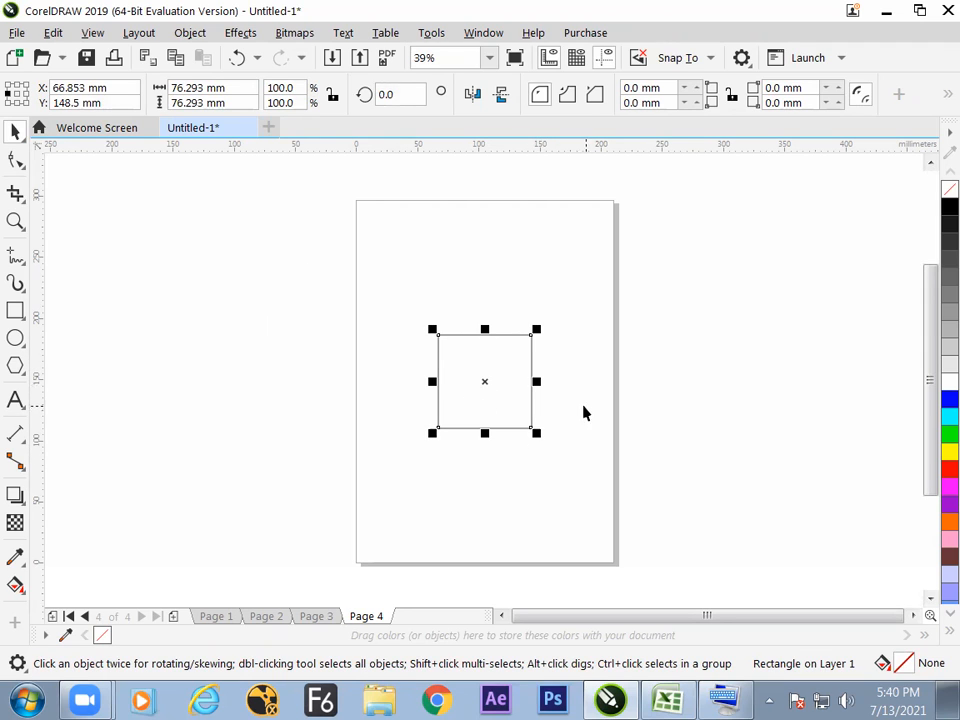
Duplicate the centered square in place, set the copy's height to 10 mm, and deselect it.
left_click(538, 388)
left_click(512, 388)
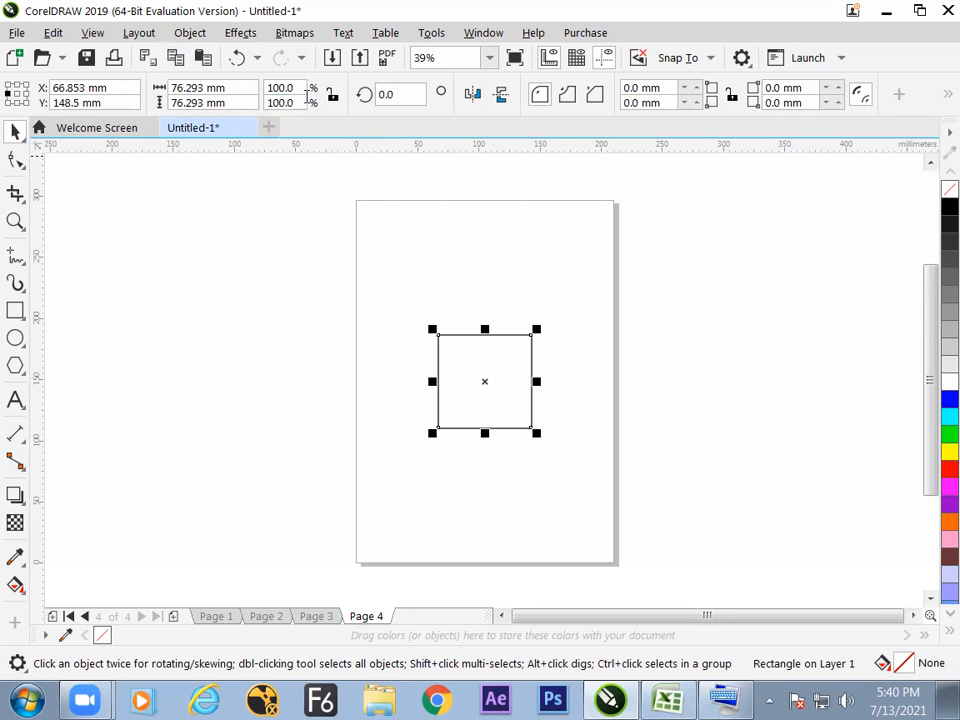
left_click_drag(300, 103, 250, 129)
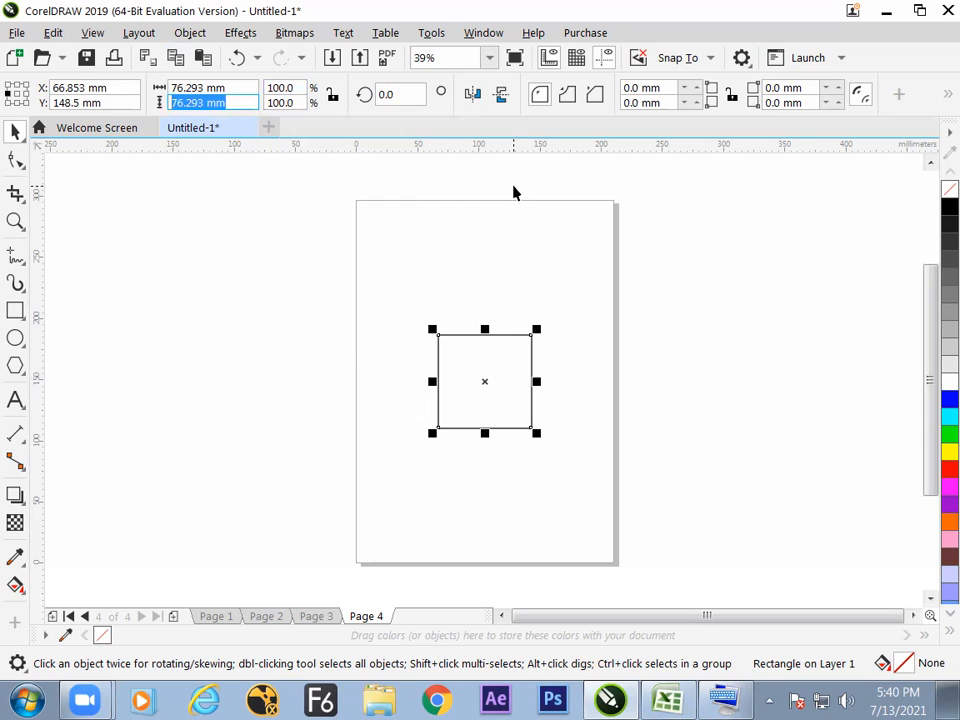
type("10")
key("Return")
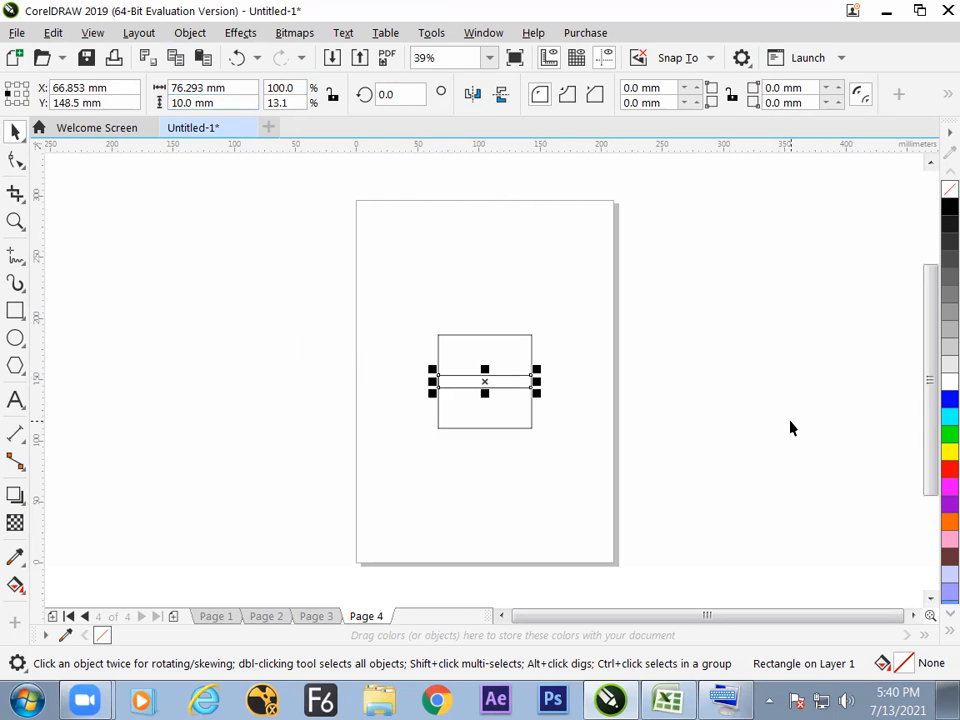
left_click(561, 346)
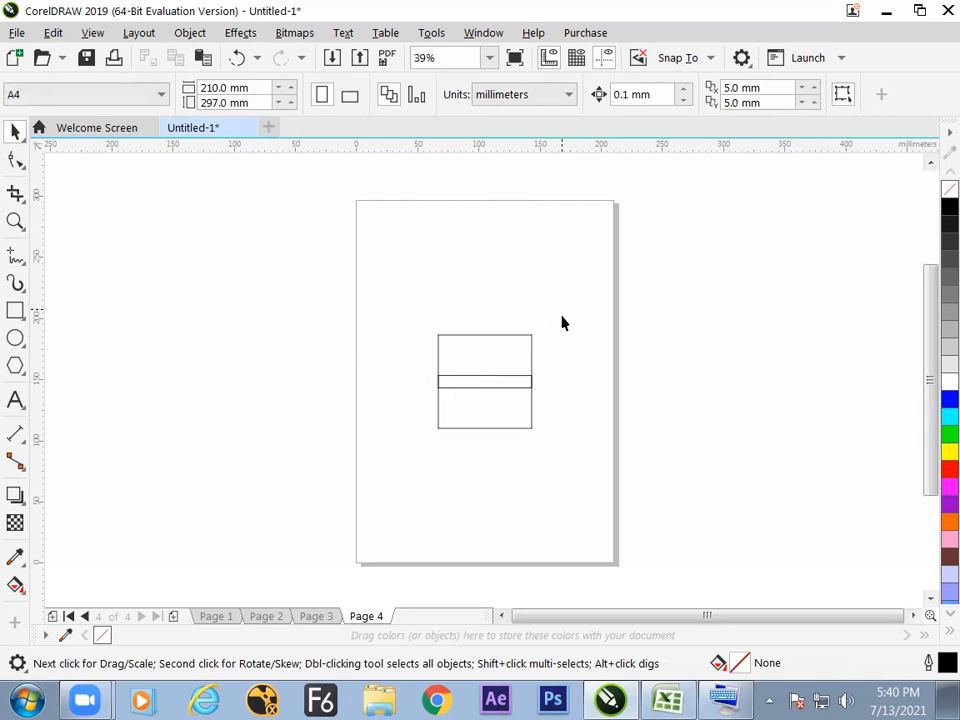
Fill the large square with blue and the narrow horizontal bar with white.
left_click(513, 347)
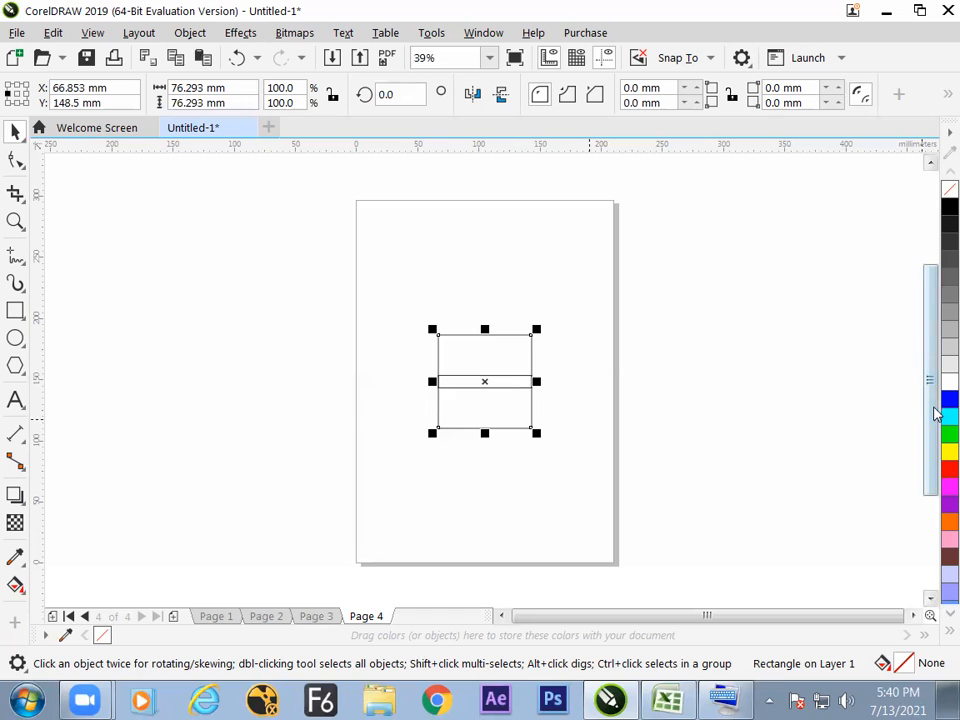
left_click(949, 399)
left_click(707, 388)
left_click(526, 384)
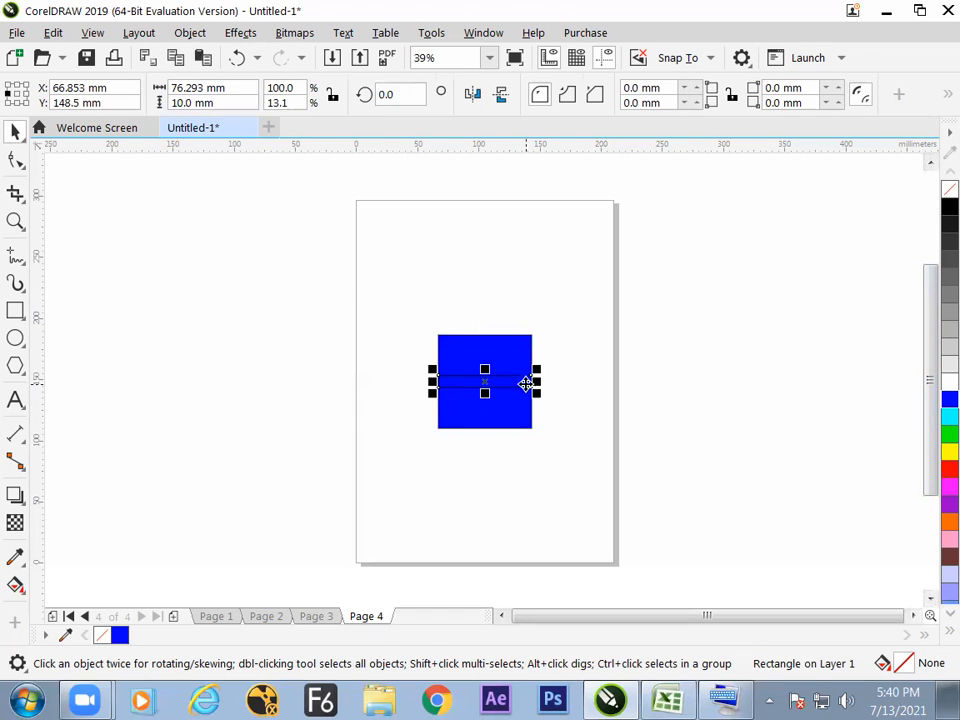
left_click(945, 381)
left_click(716, 386)
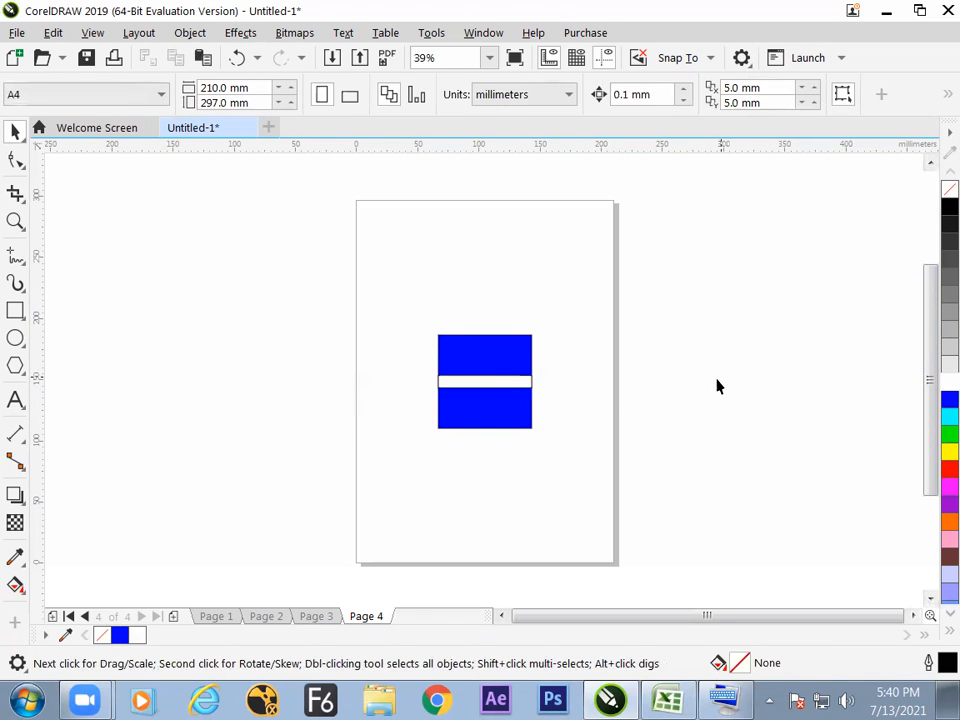
Duplicate the white bar in place and rotate one bar 90 degrees to form a cross over the blue square.
left_click(514, 386)
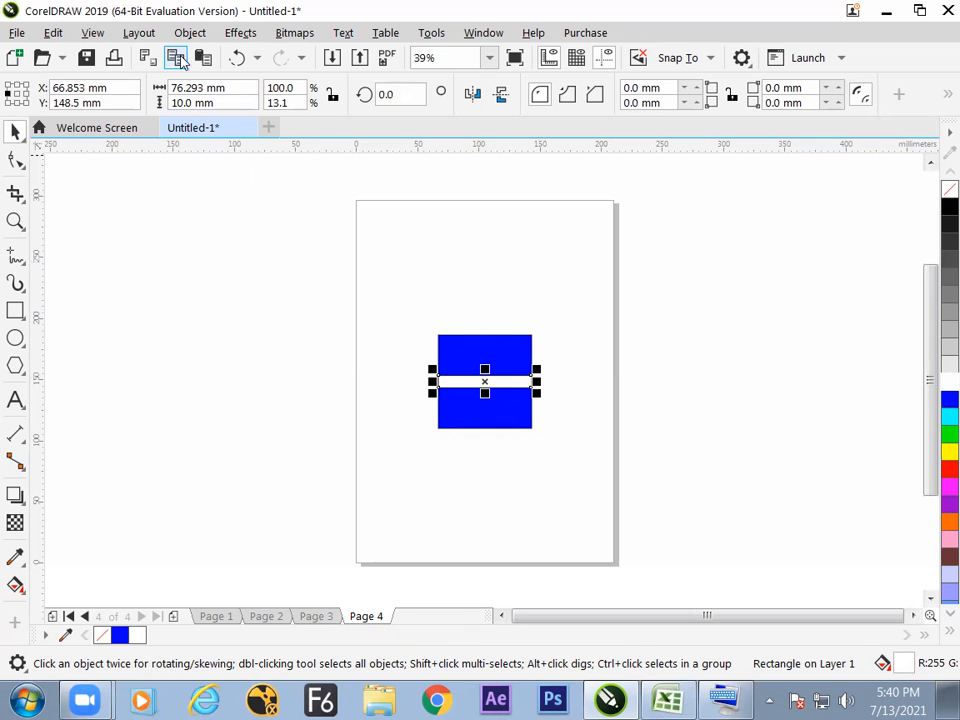
double_click(395, 94)
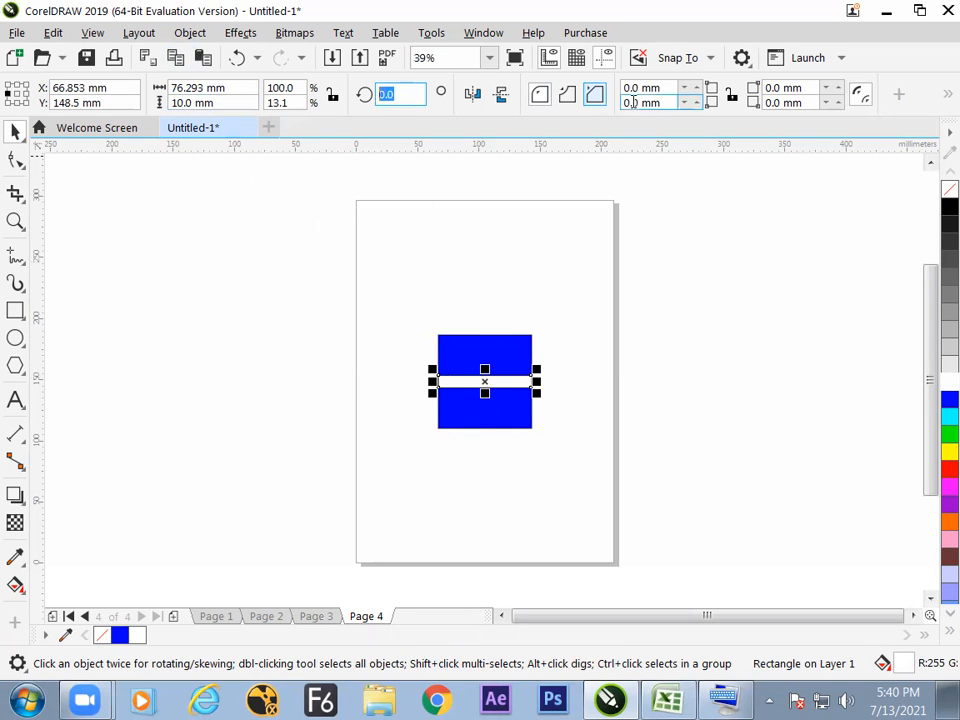
type("90")
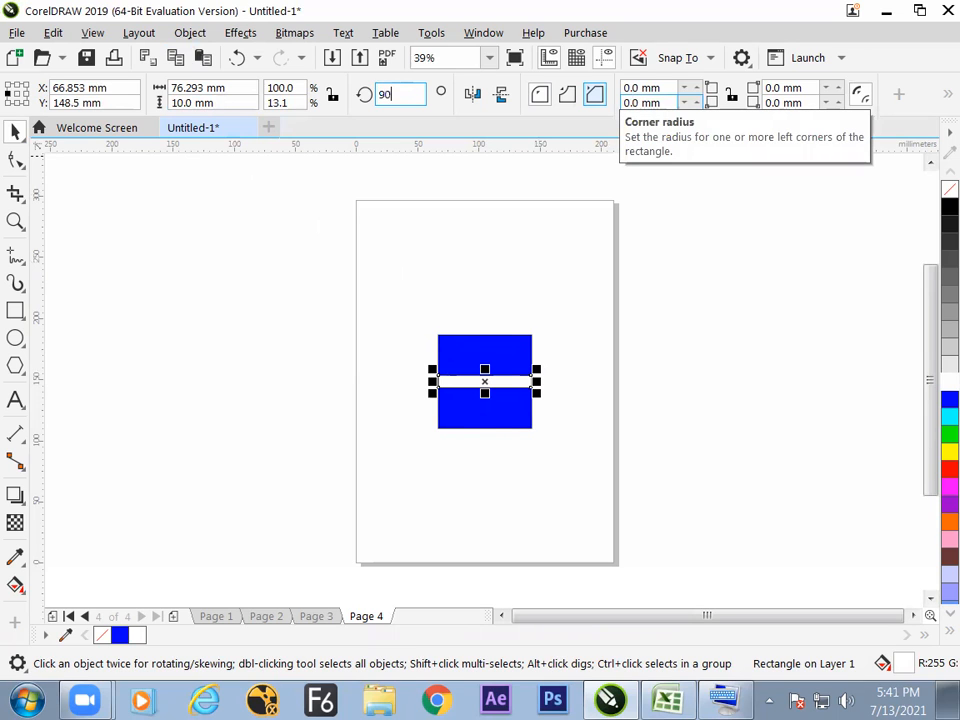
key("Return")
left_click(593, 360)
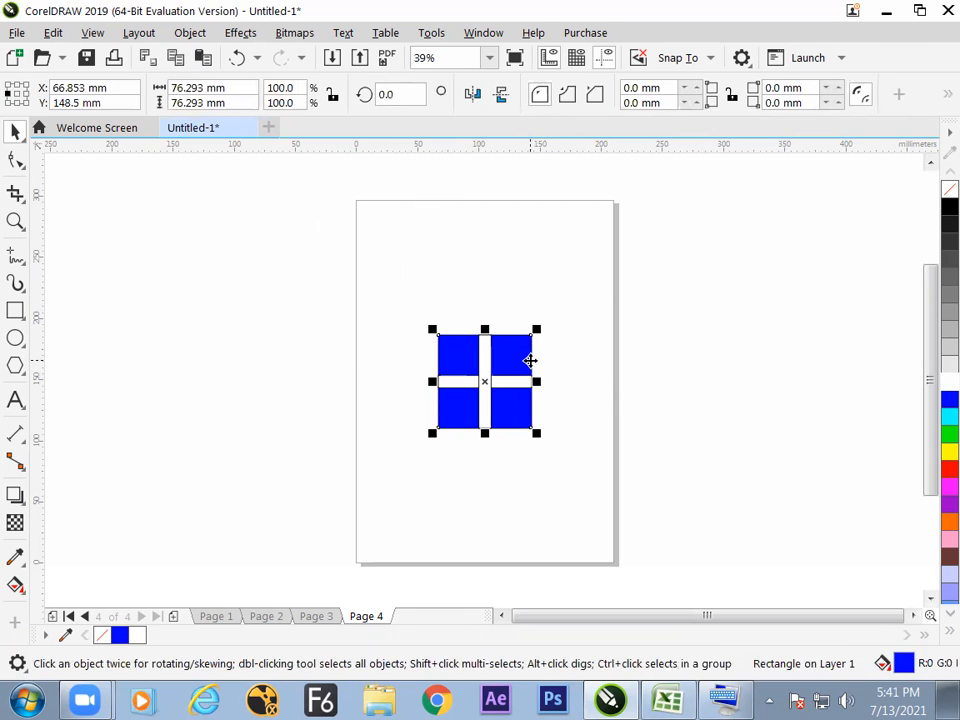
Duplicate the blue square in place, try scaling the copy to 50% with the ratio locked, and undo the scaling.
left_click(185, 57)
left_click(203, 57)
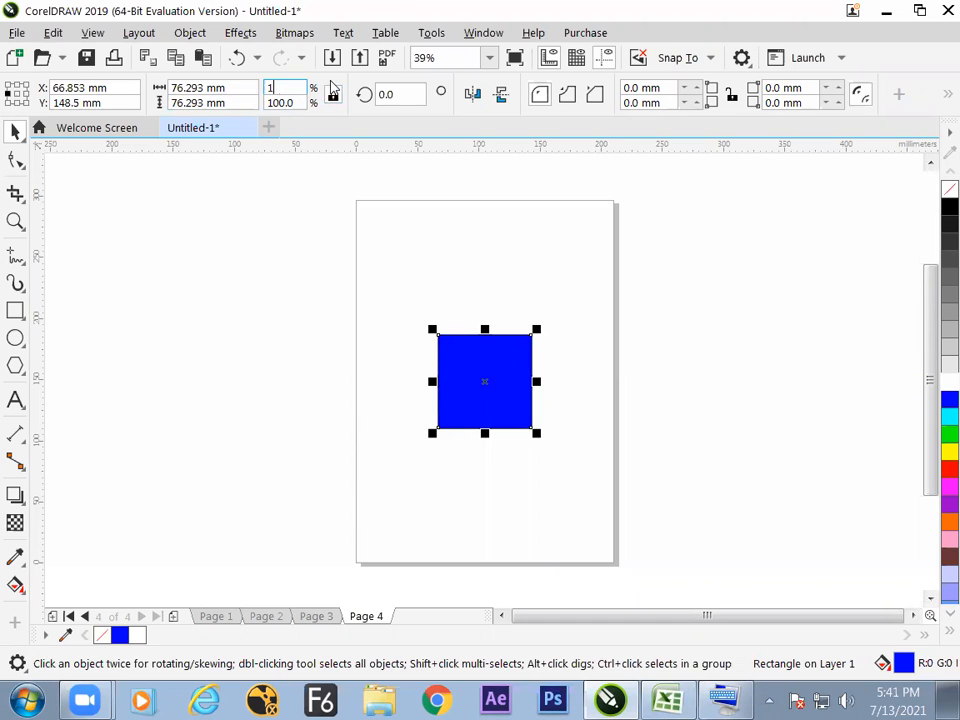
type("50")
key("Return")
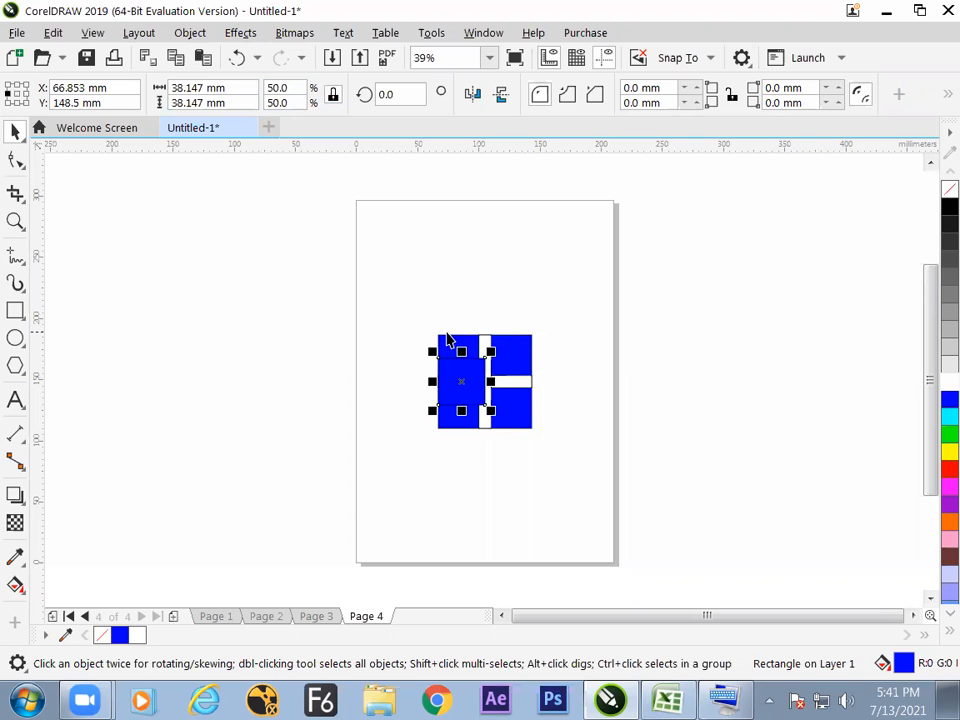
key("ctrl+z")
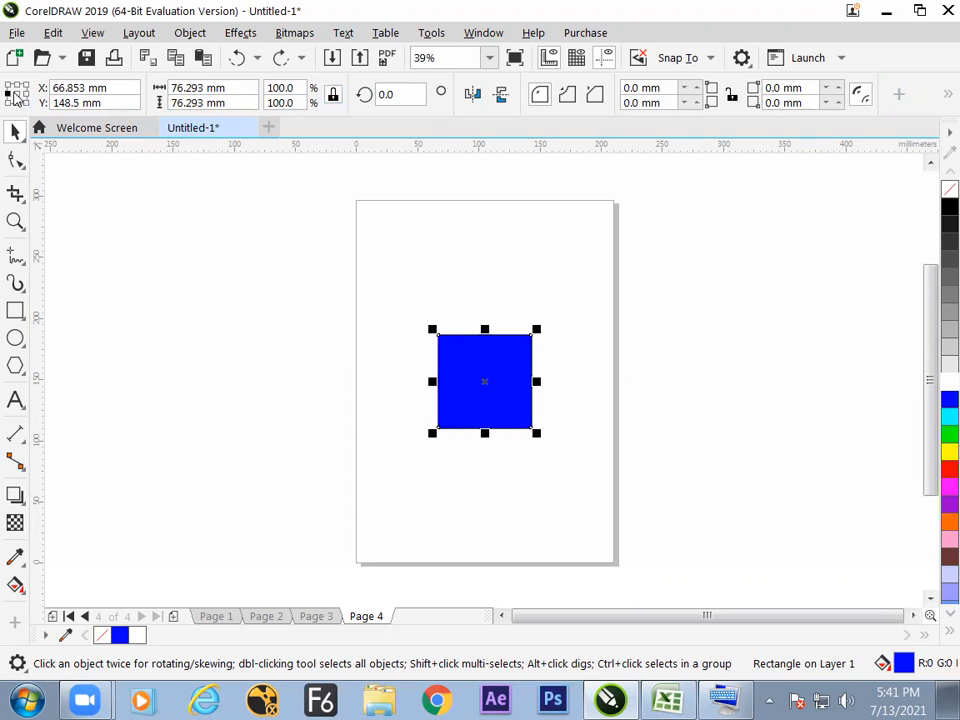
Set the object origin to the center and scale the blue copy to 50% about it.
left_click_drag(297, 88, 227, 102)
type("50")
key("Return")
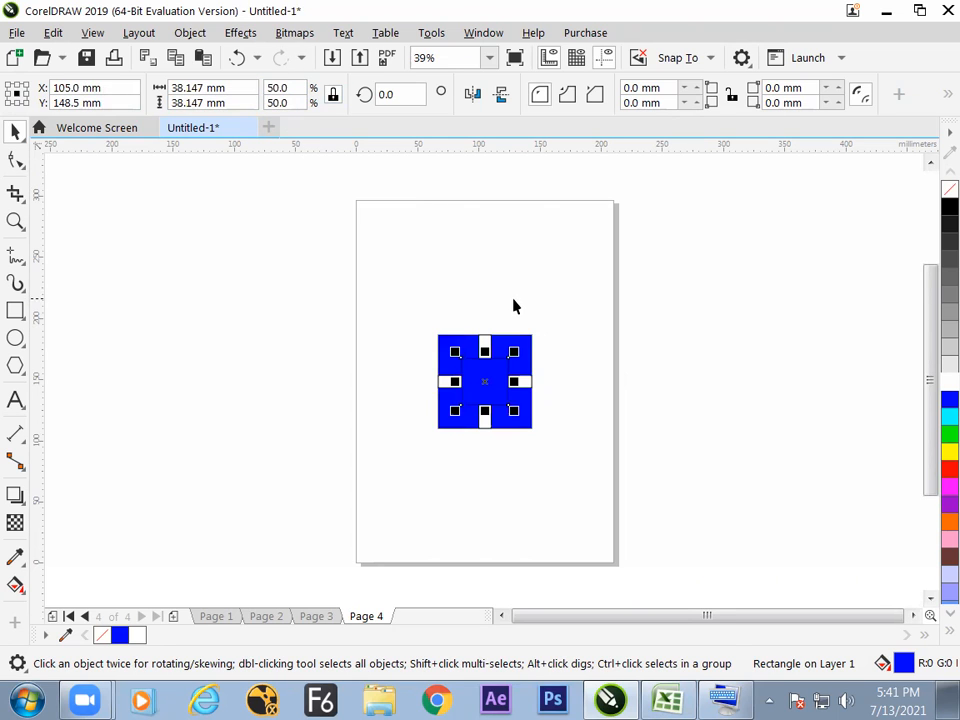
Fill the small central square with white, move it off the page, and delete it.
left_click(945, 380)
left_click(645, 385)
left_click_drag(487, 380, 696, 403)
key("Delete")
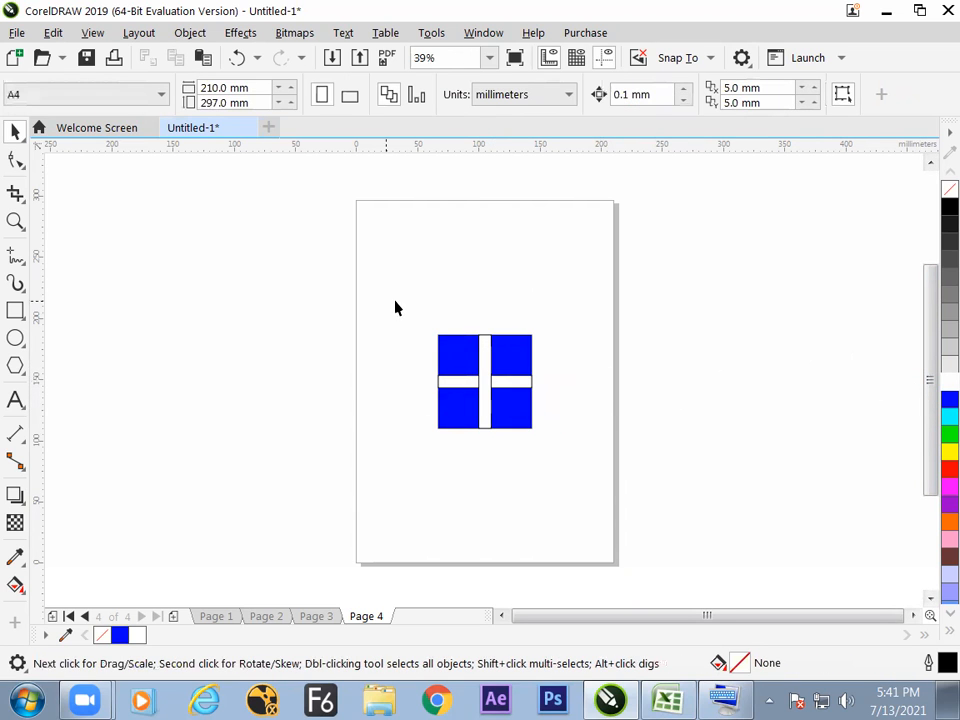
Delete the vertical and horizontal white bars from the blue square.
left_click(524, 354)
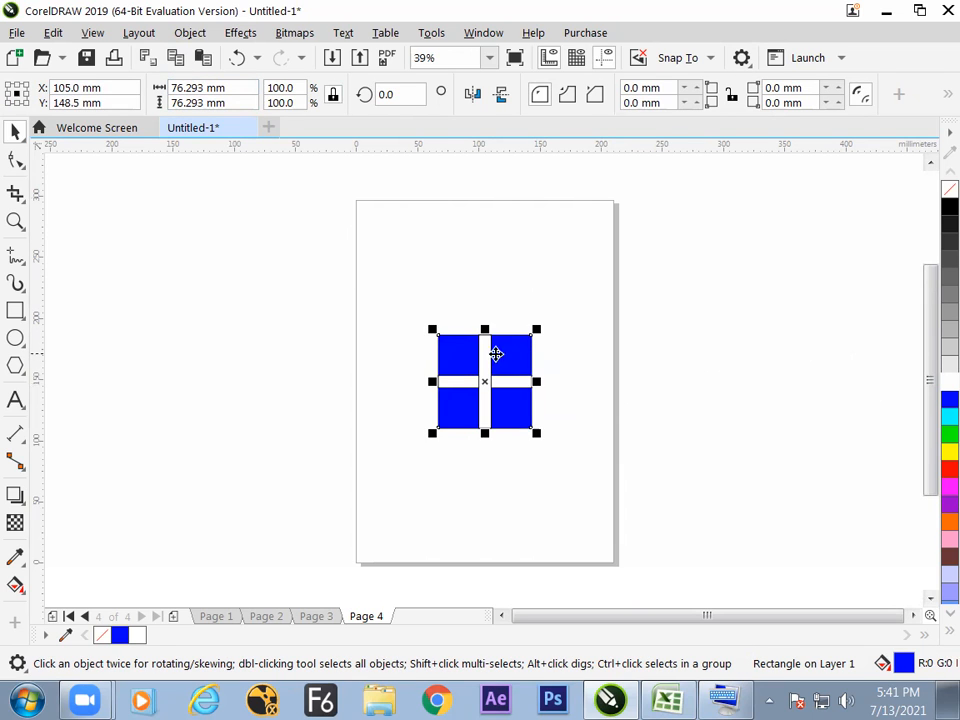
left_click(488, 374)
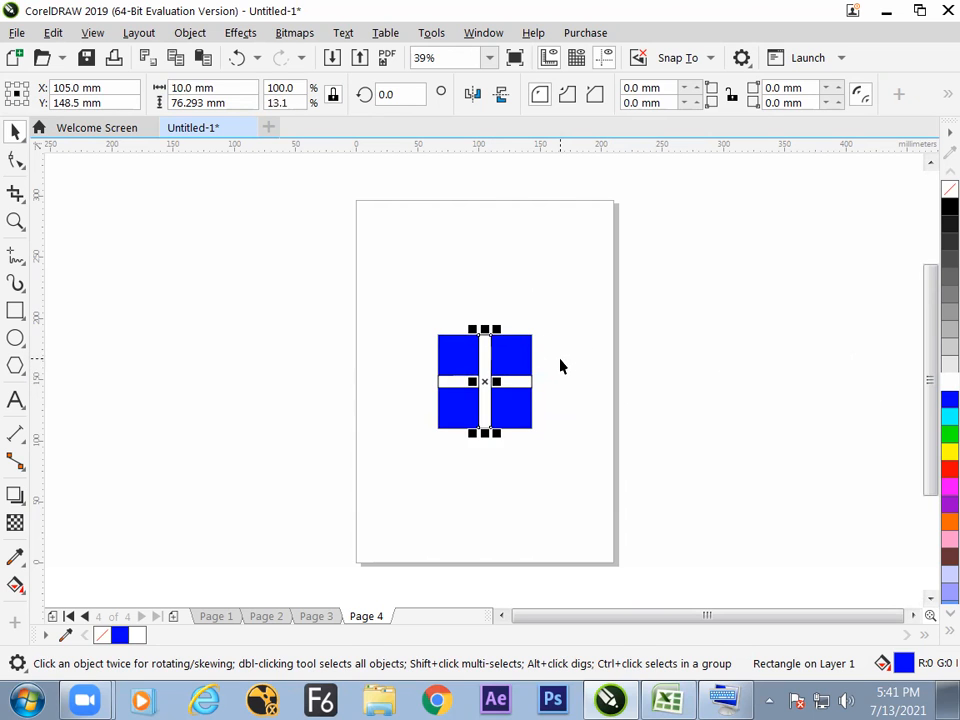
key("Delete")
left_click(510, 384)
key("Delete")
Duplicate the blue square in place, fill the copy with white, and set its height to 10 mm with the ratio unlocked.
left_click(510, 387)
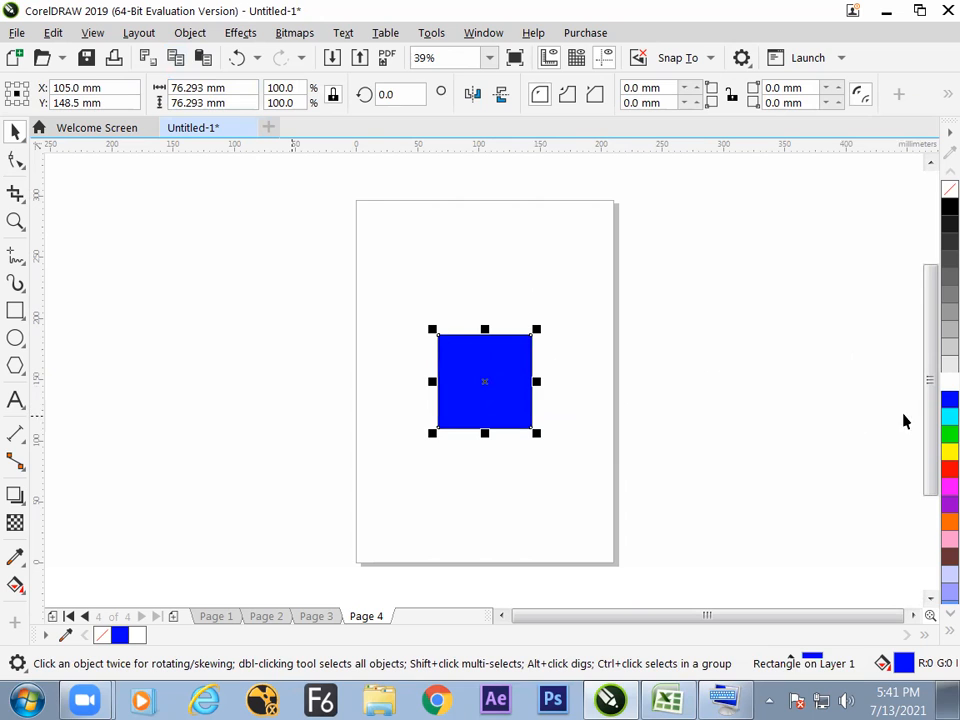
left_click(949, 382)
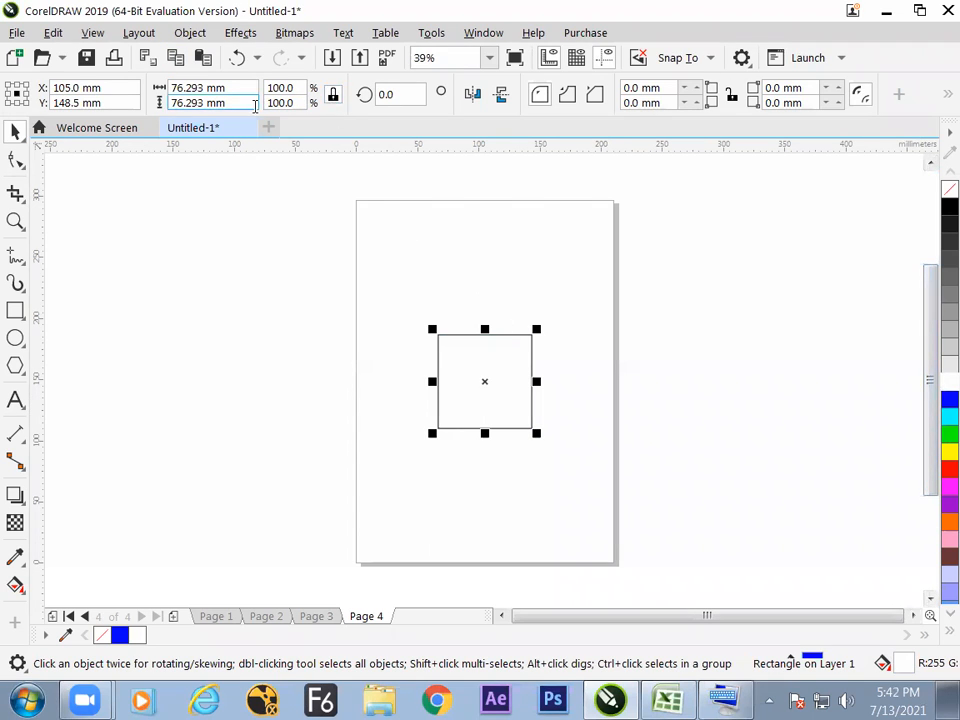
left_click_drag(193, 102, 248, 92)
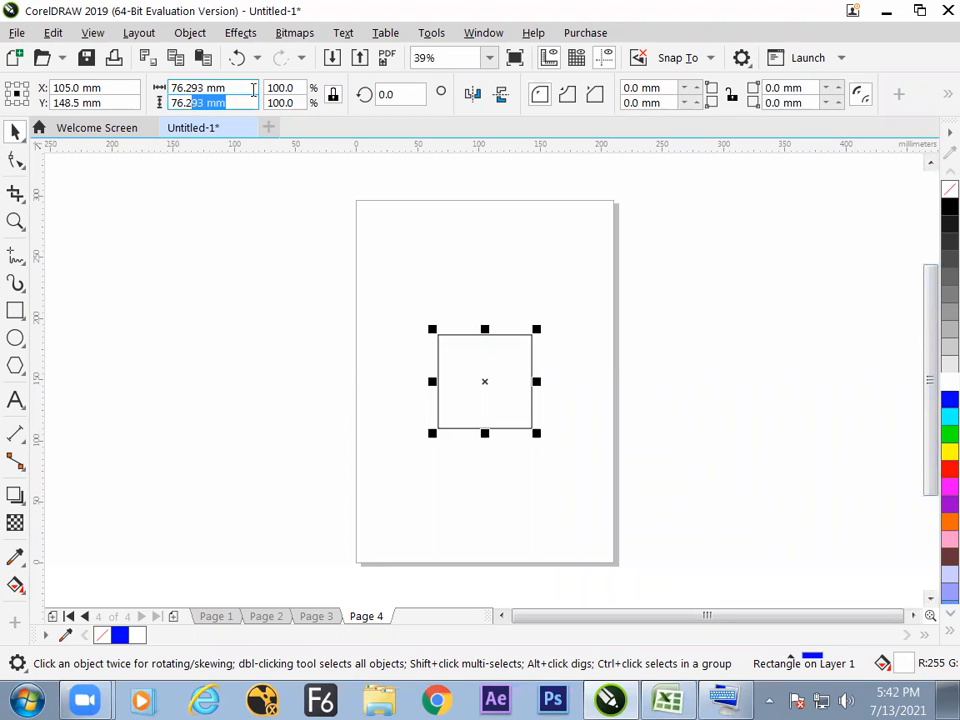
left_click(333, 96)
left_click_drag(242, 105, 136, 118)
type("10")
key("Return")
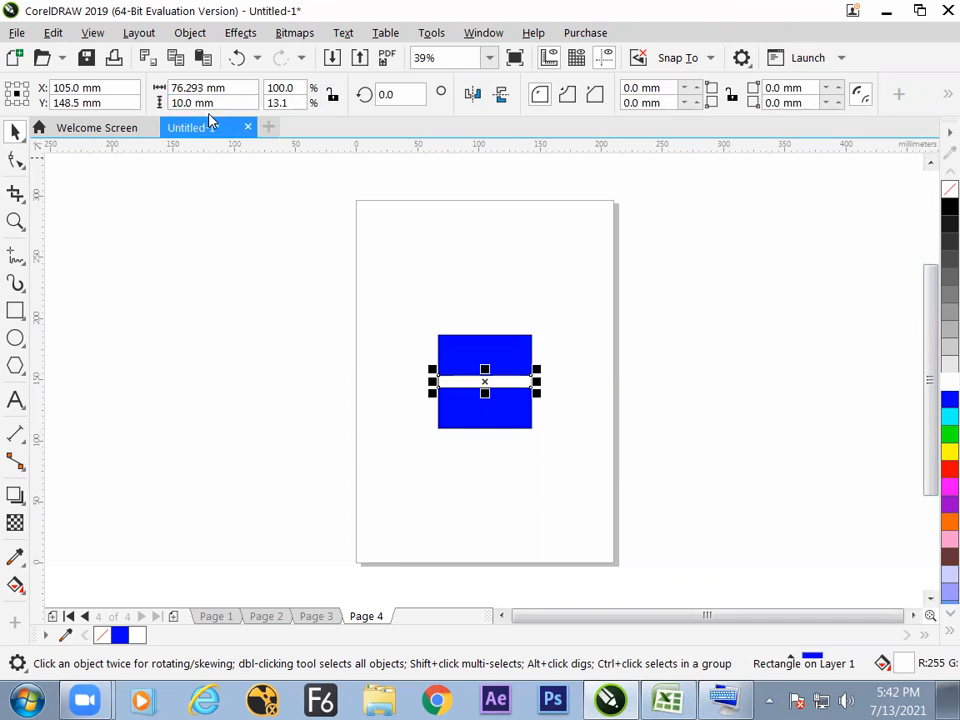
left_click_drag(227, 103, 138, 128)
key("Return")
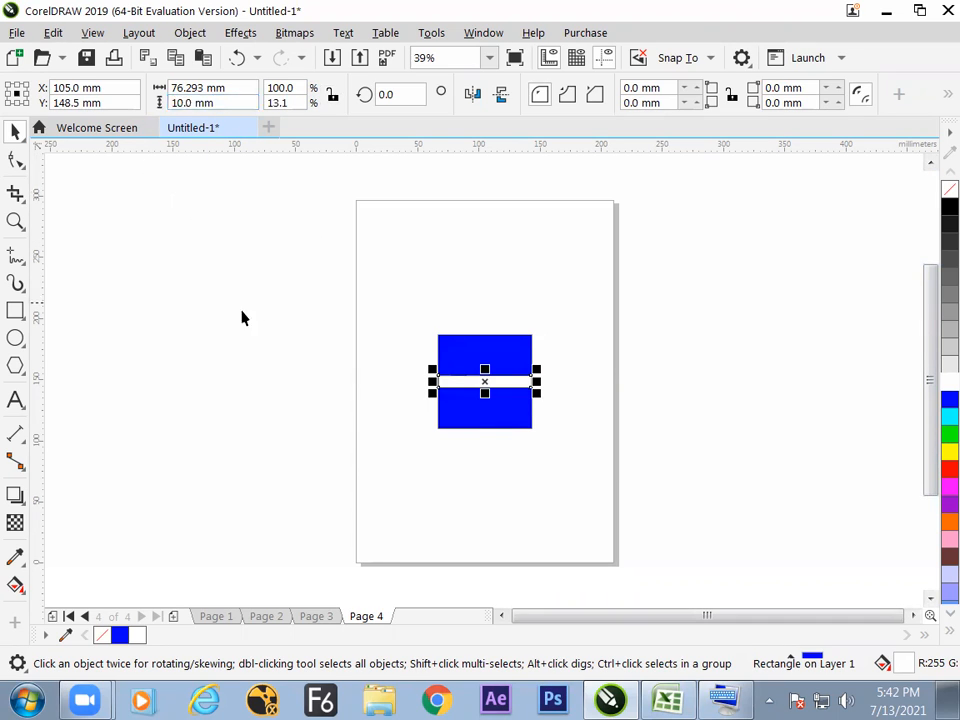
Duplicate the horizontal white bar in place and rotate the copy 90 degrees to form a cross.
left_click(241, 318)
left_click(459, 387)
left_click(401, 96)
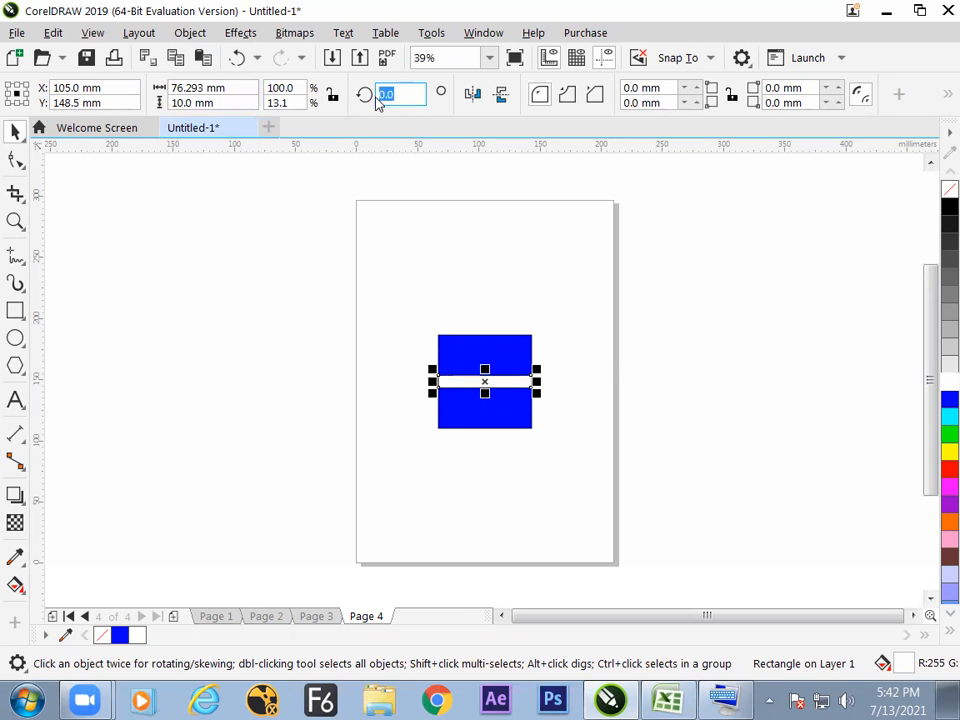
type("90")
key("Return")
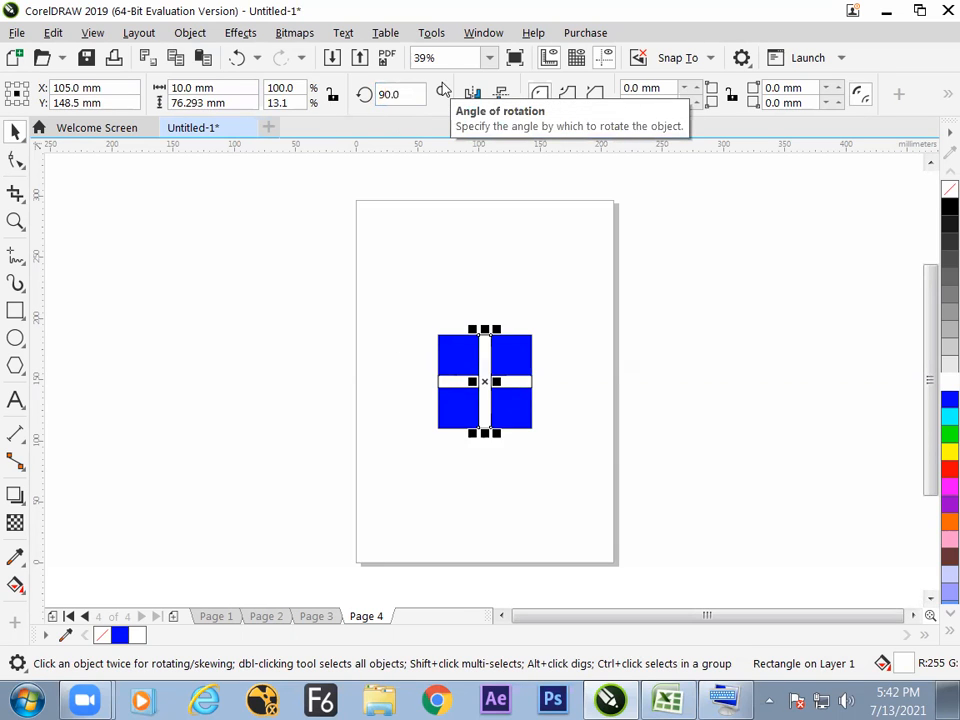
left_click(586, 380)
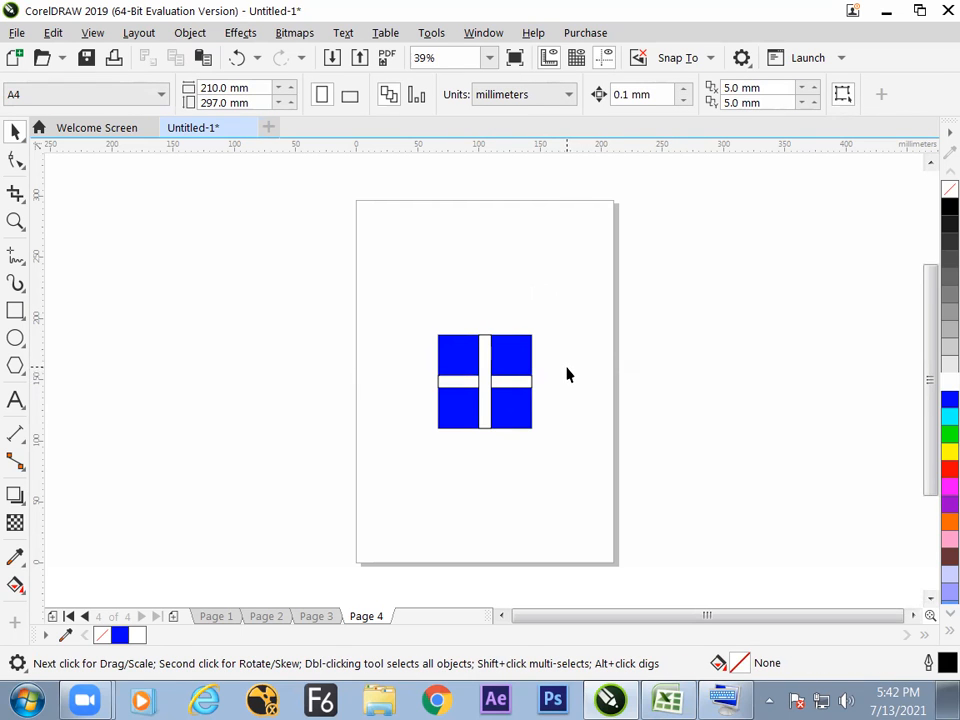
Duplicate the blue square in place, fill the copy with white, and scale it to 50% with the ratio locked.
left_click(520, 360)
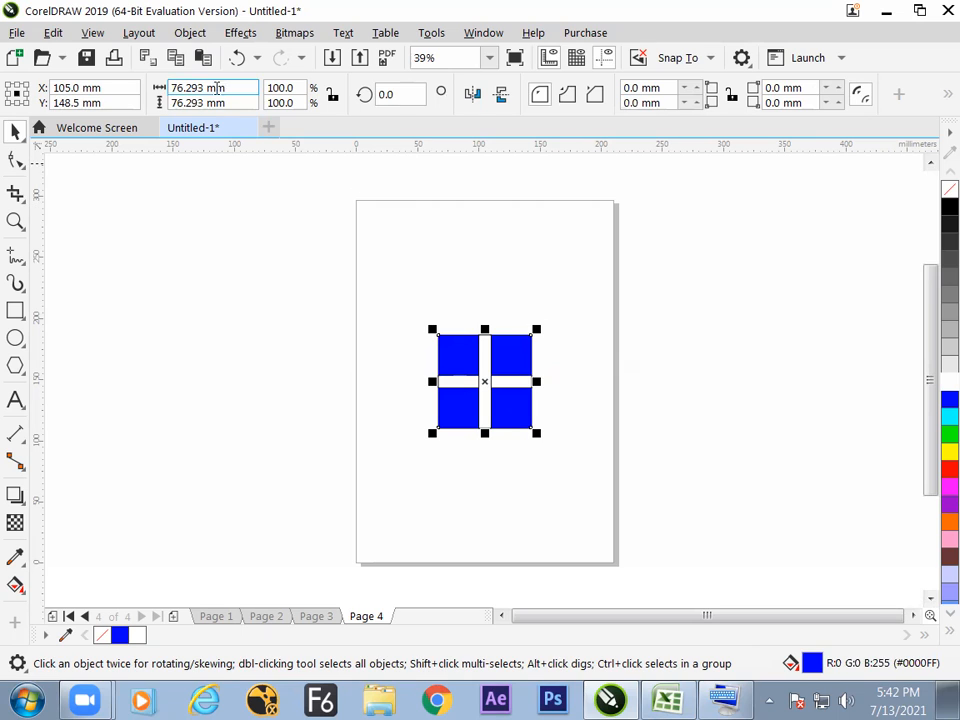
left_click(177, 63)
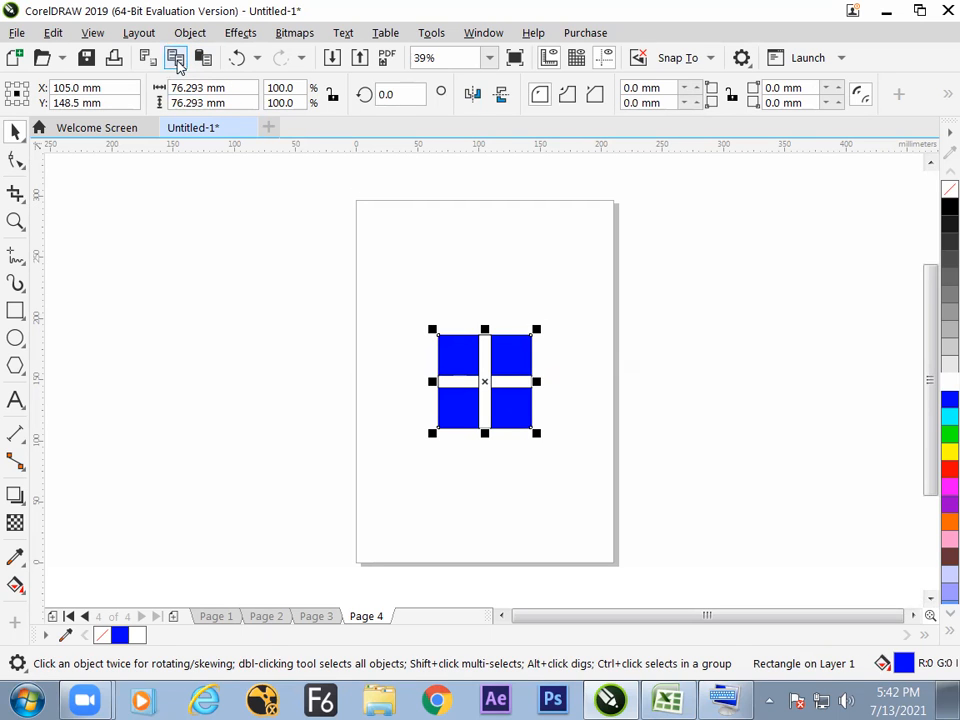
left_click(203, 60)
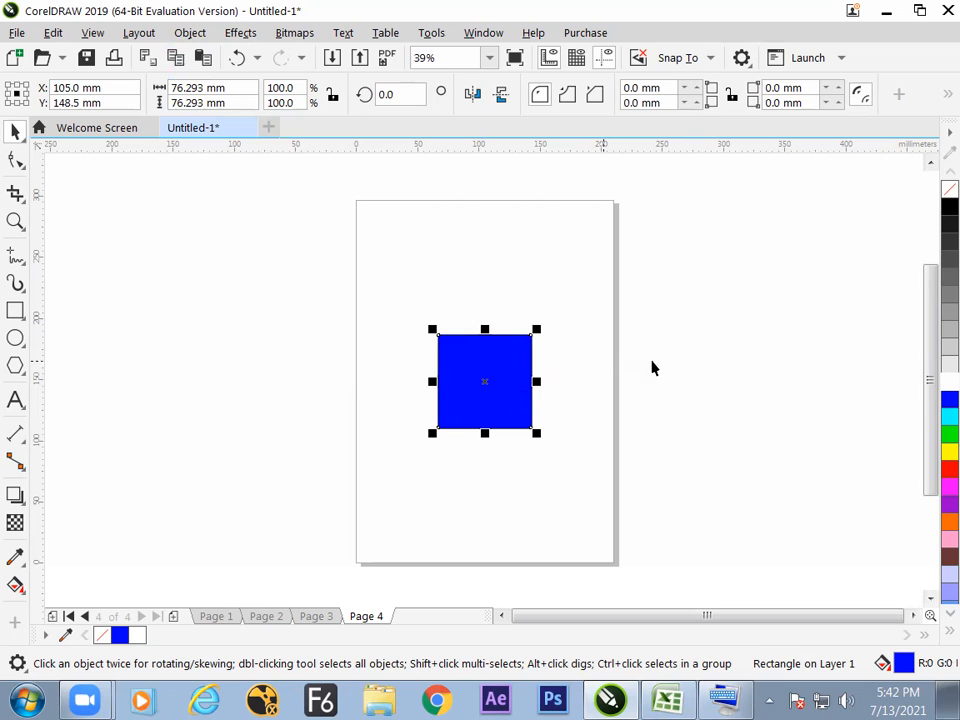
left_click(937, 388)
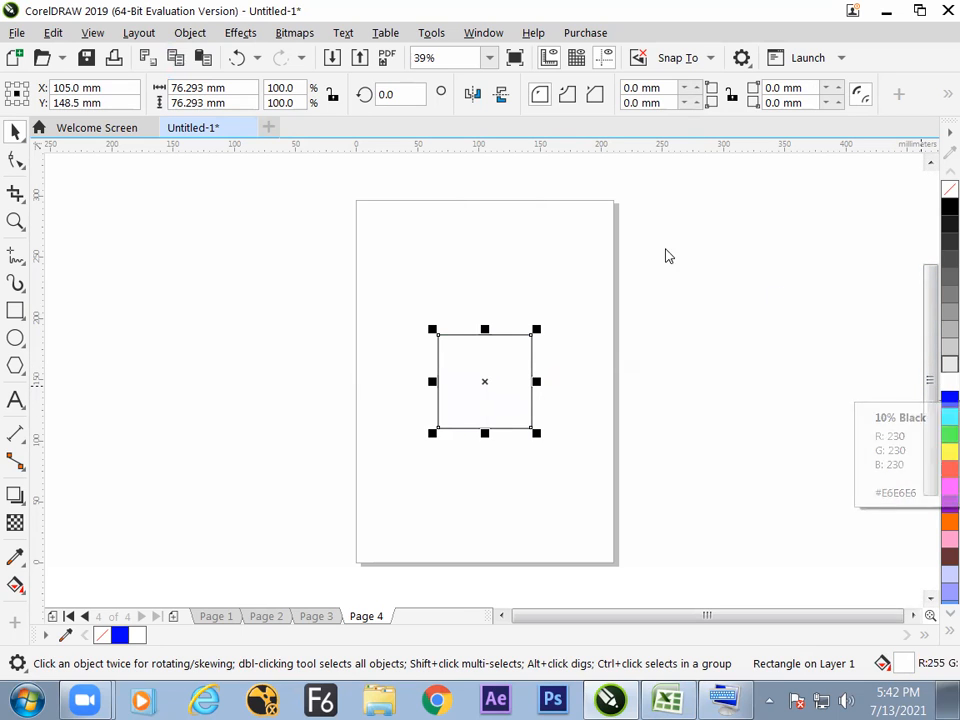
left_click(333, 97)
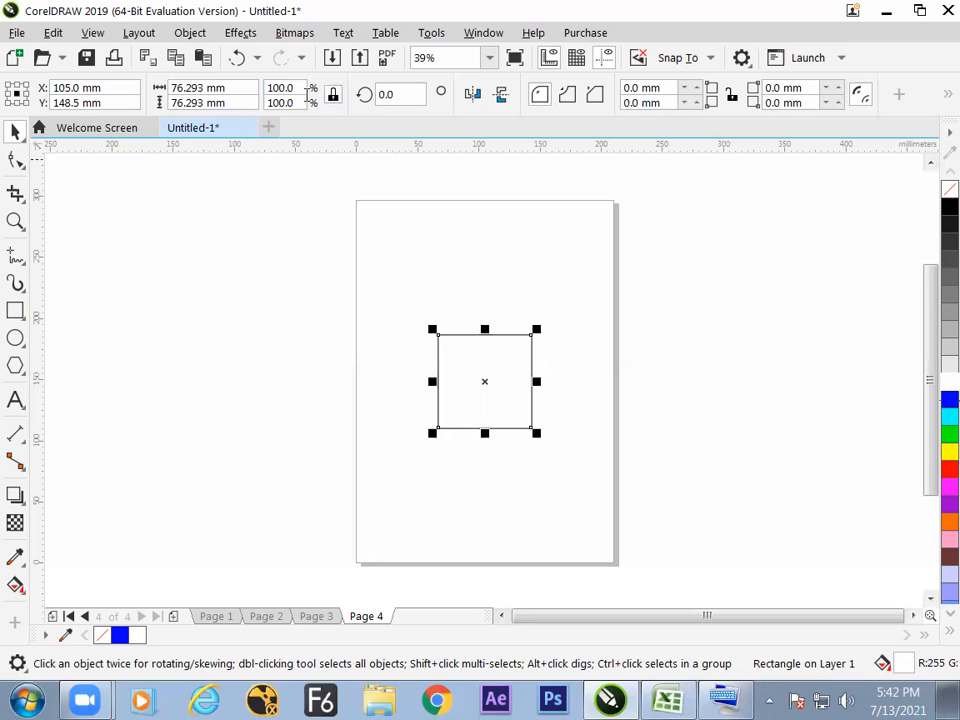
left_click(305, 89)
type("50")
key("Return")
left_click(599, 313)
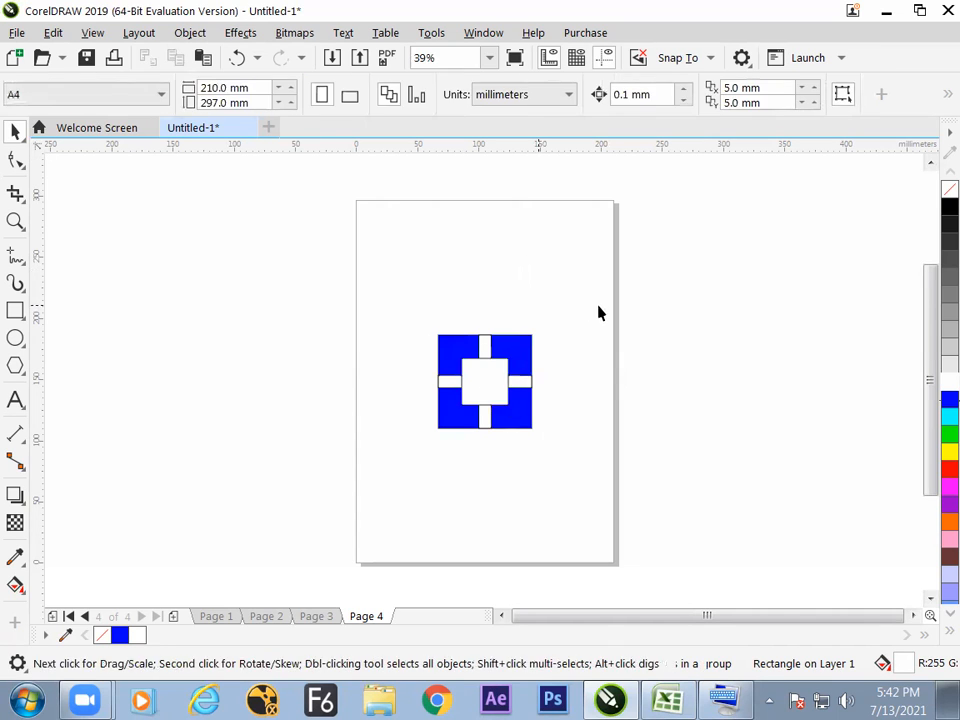
key("z")
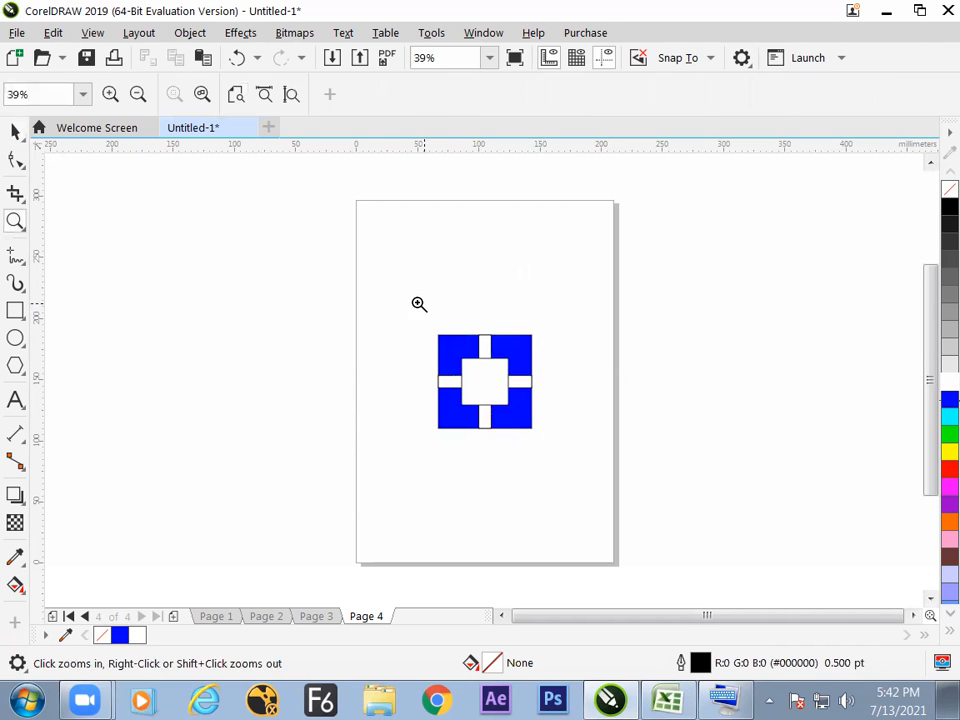
left_click(14, 132)
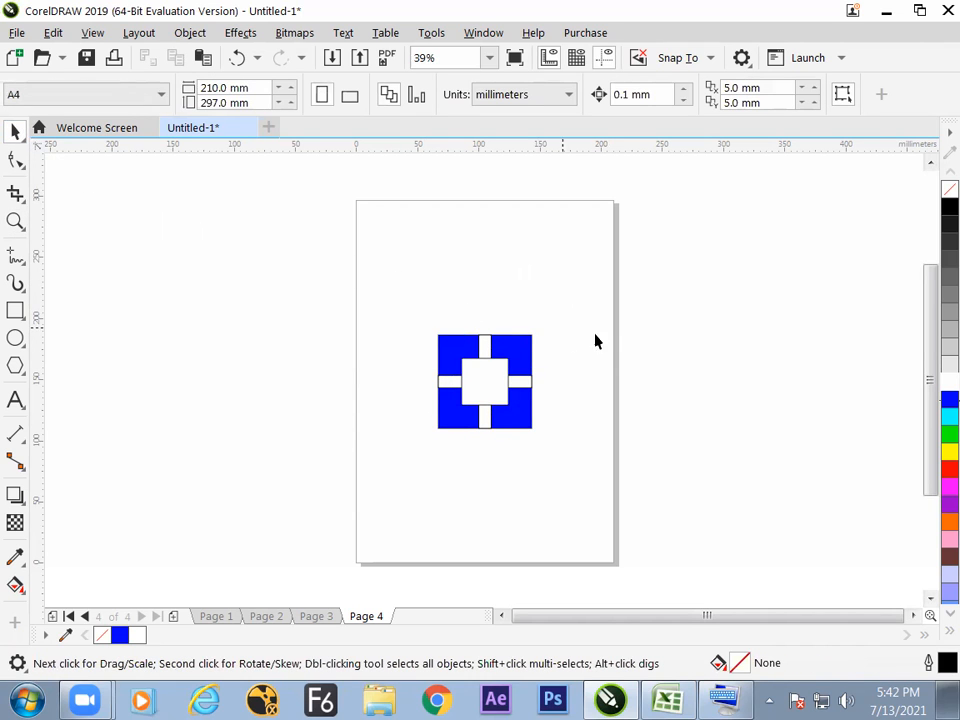
Duplicate the central white square in place, scale the copy to 25%, and fill it with red.
left_click(494, 389)
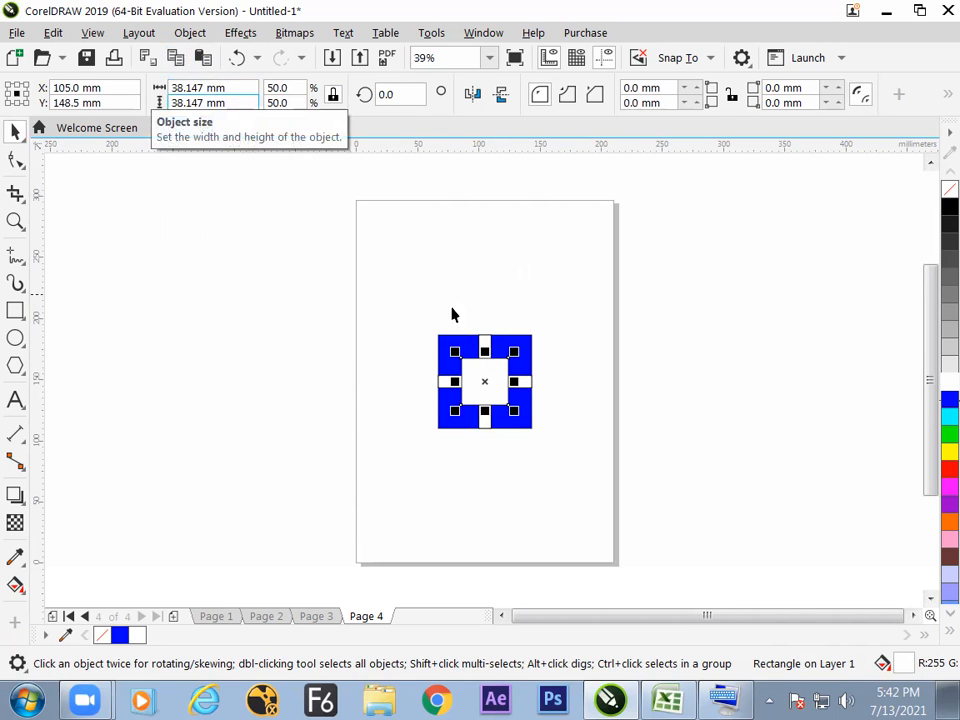
left_click(280, 88)
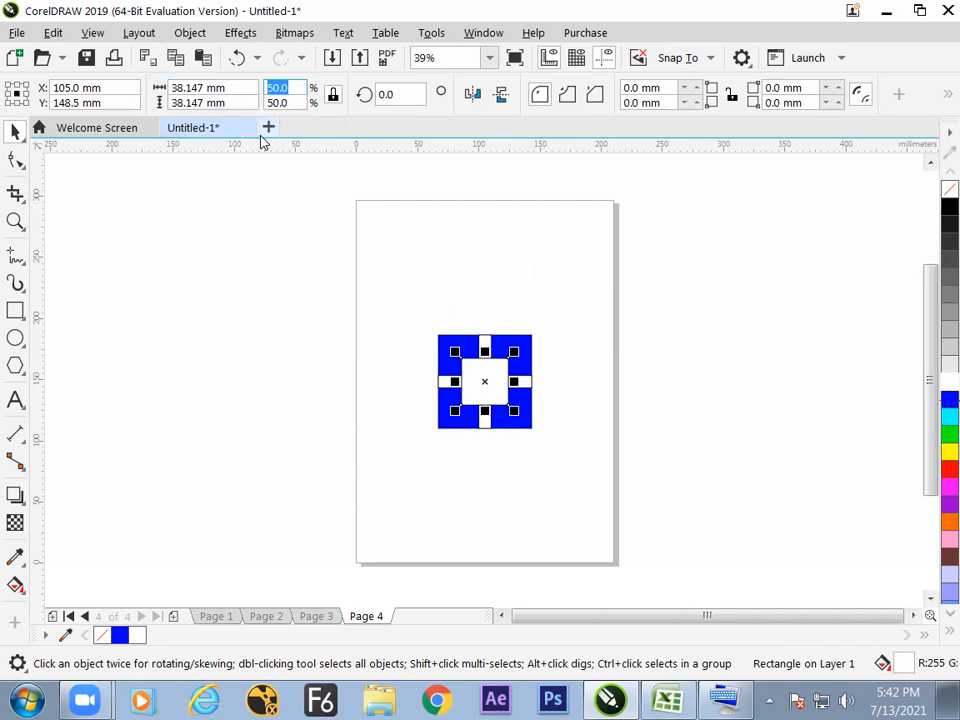
type("25")
key("Return")
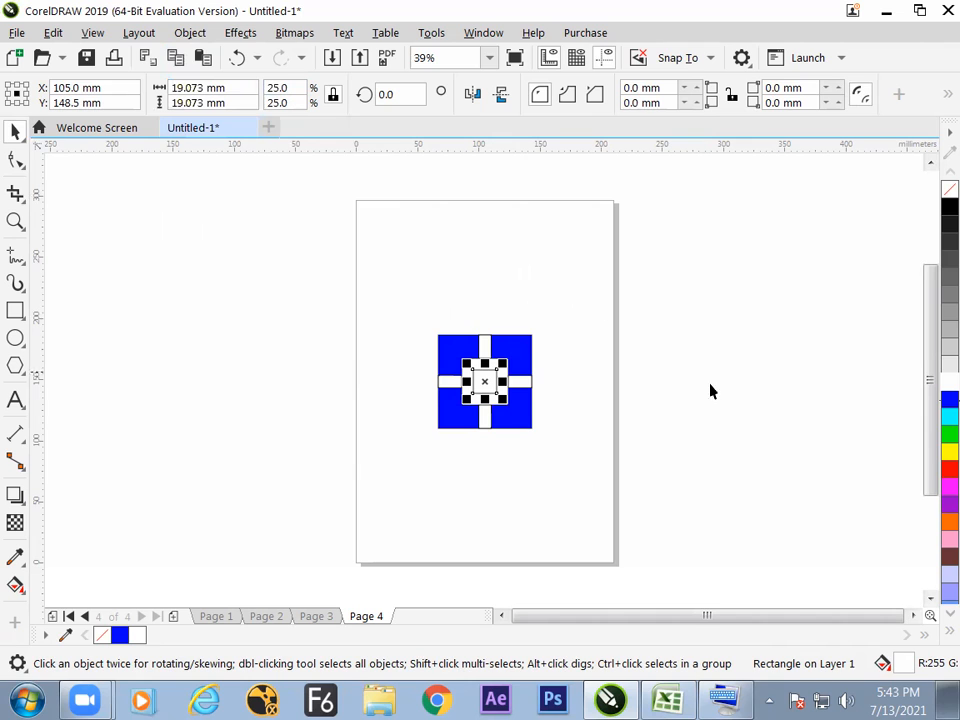
left_click(949, 468)
left_click(720, 428)
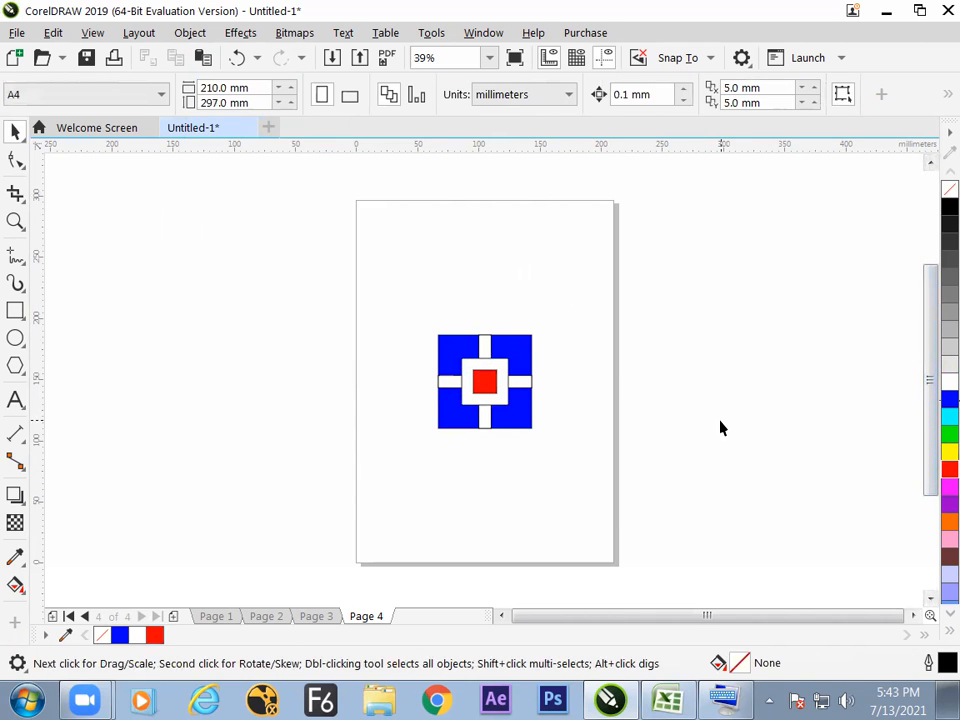
Select all five objects of the cross design and set their outline width to None.
left_click_drag(677, 259, 371, 450)
left_click_drag(375, 279, 572, 490)
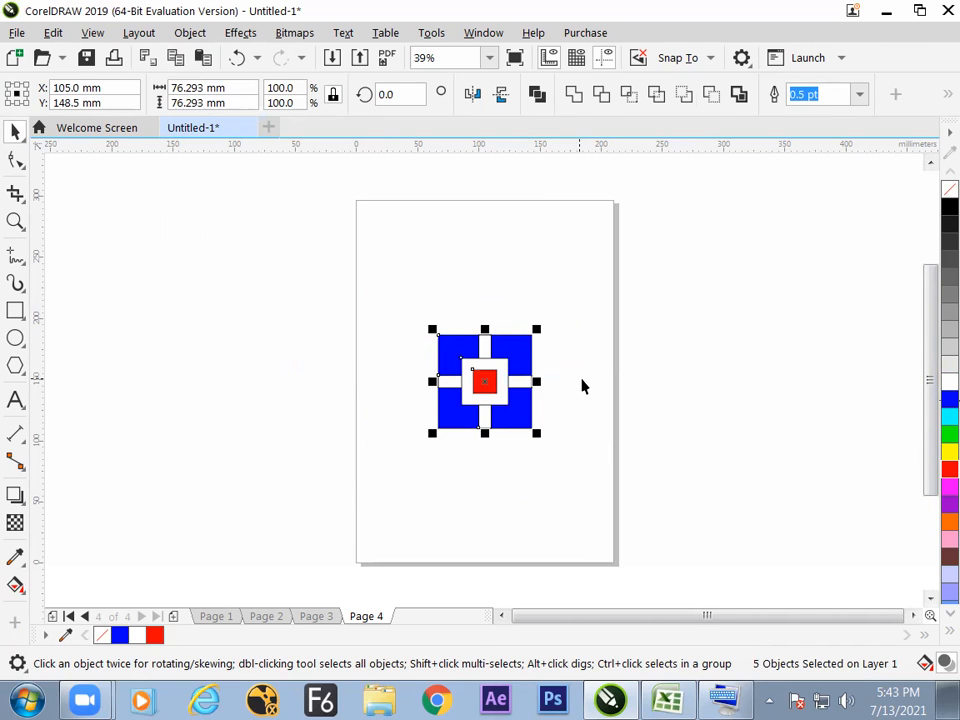
left_click_drag(377, 261, 560, 445)
left_click(859, 95)
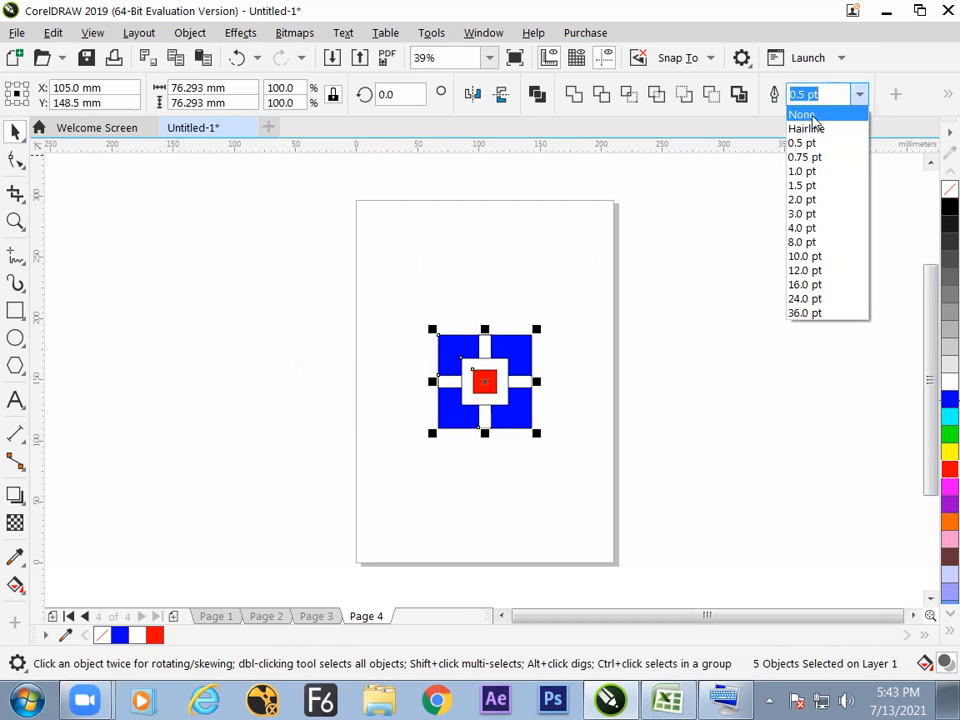
left_click(808, 115)
left_click(694, 330)
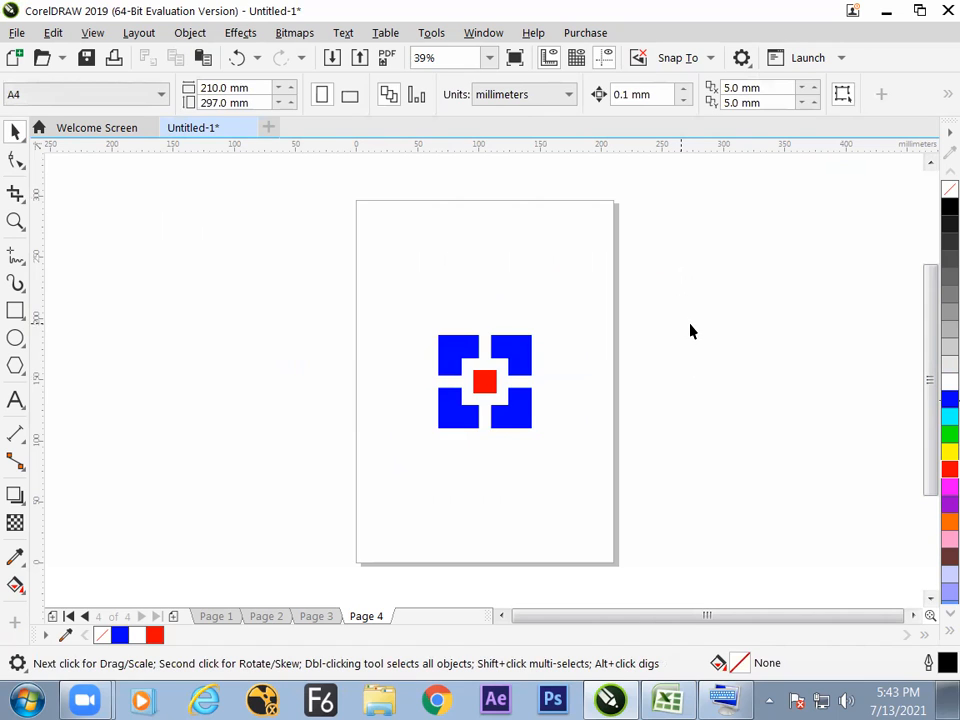
key("F4")
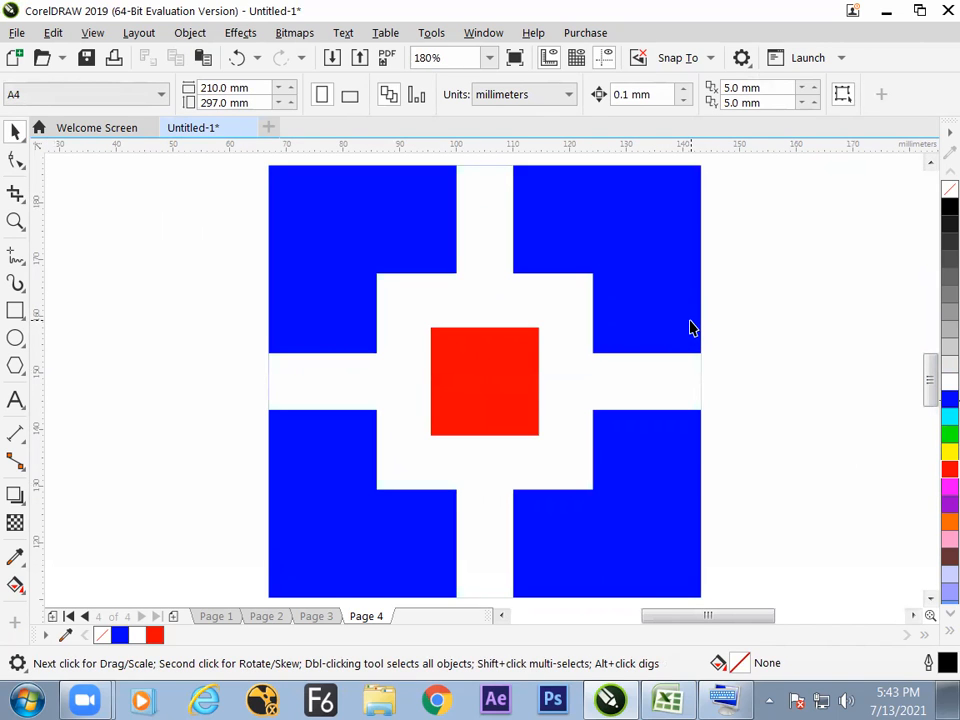
scroll(692, 326, "down", 4)
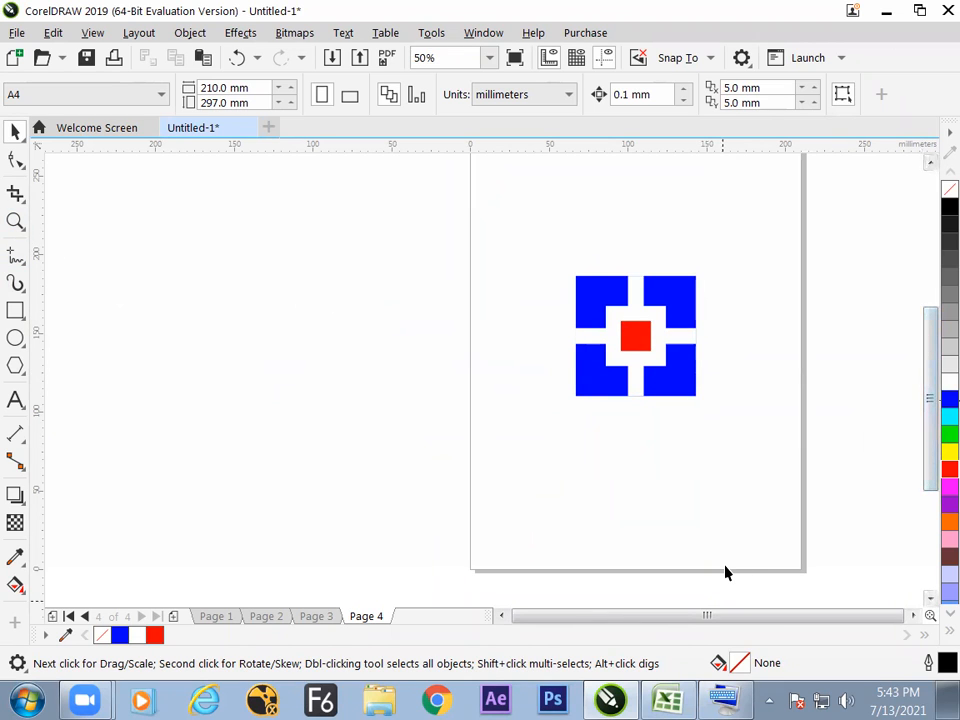
left_click_drag(930, 402, 931, 384)
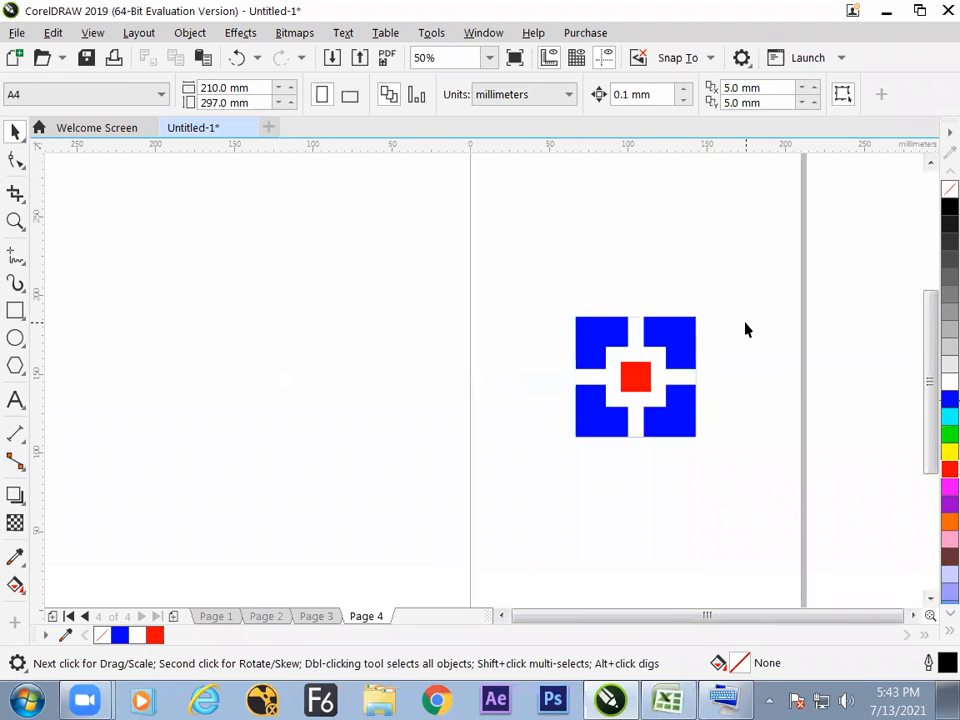
mouse_move(536, 267)
left_mouse_down()
mouse_move(739, 544)
mouse_move(702, 467)
left_mouse_up()
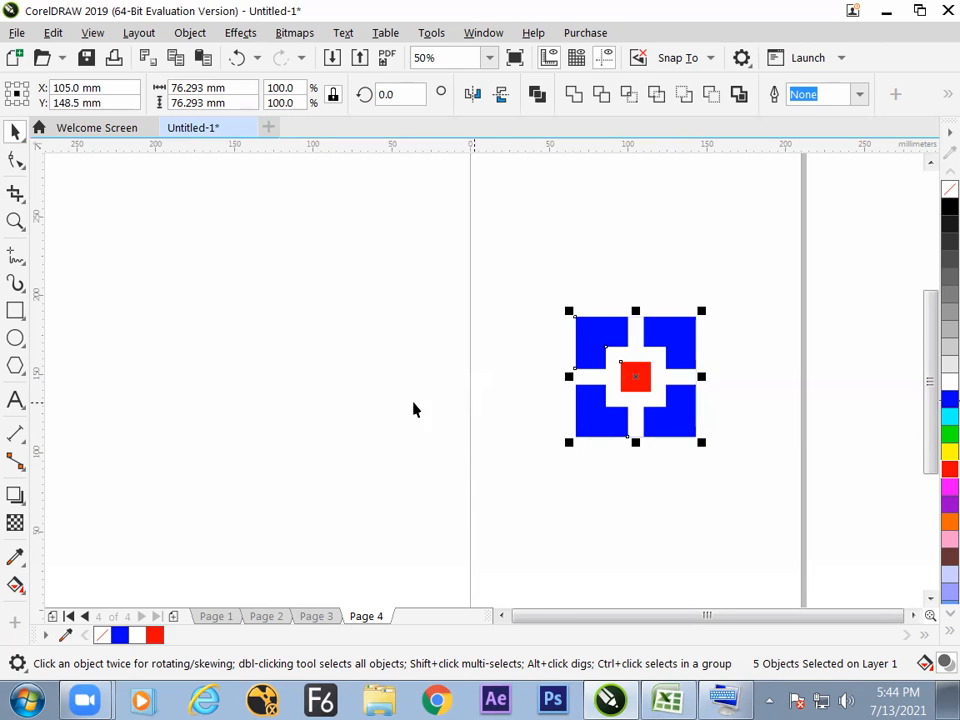
Draw a rectangle about 71 by 21 mm outside the page, to the left of the design, and fill it with orange.
left_click(16, 312)
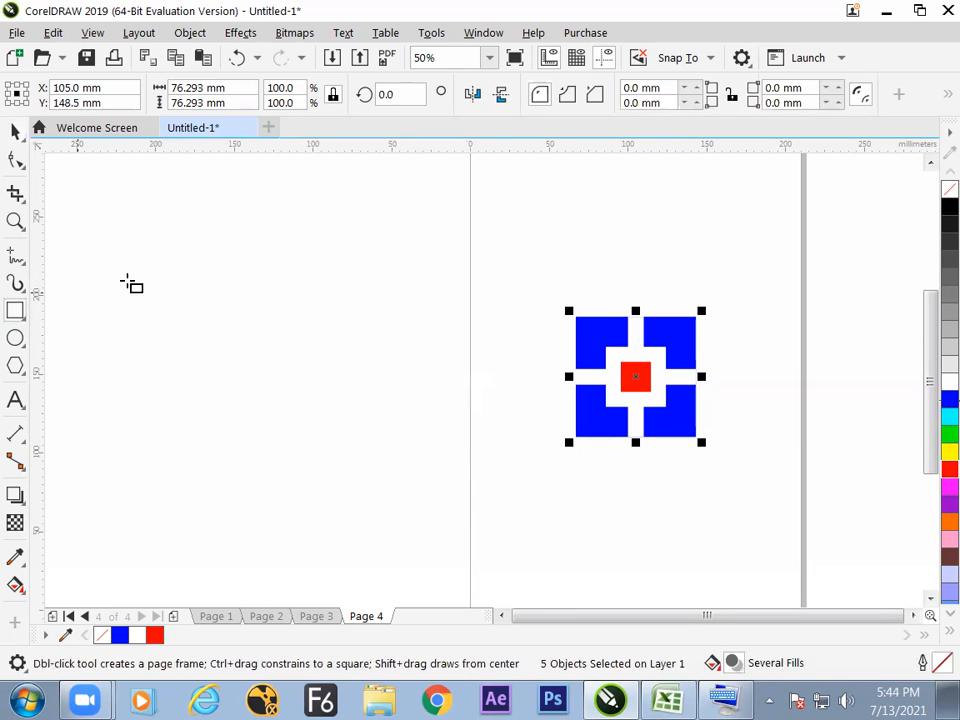
left_click_drag(231, 258, 348, 291)
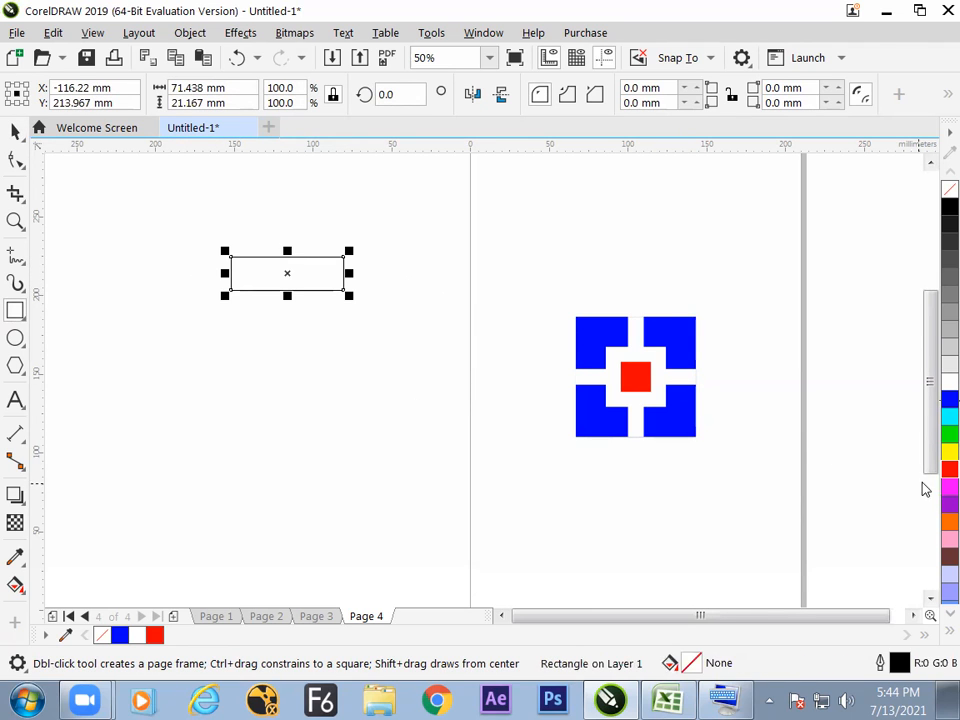
left_click(946, 519)
left_click(16, 131)
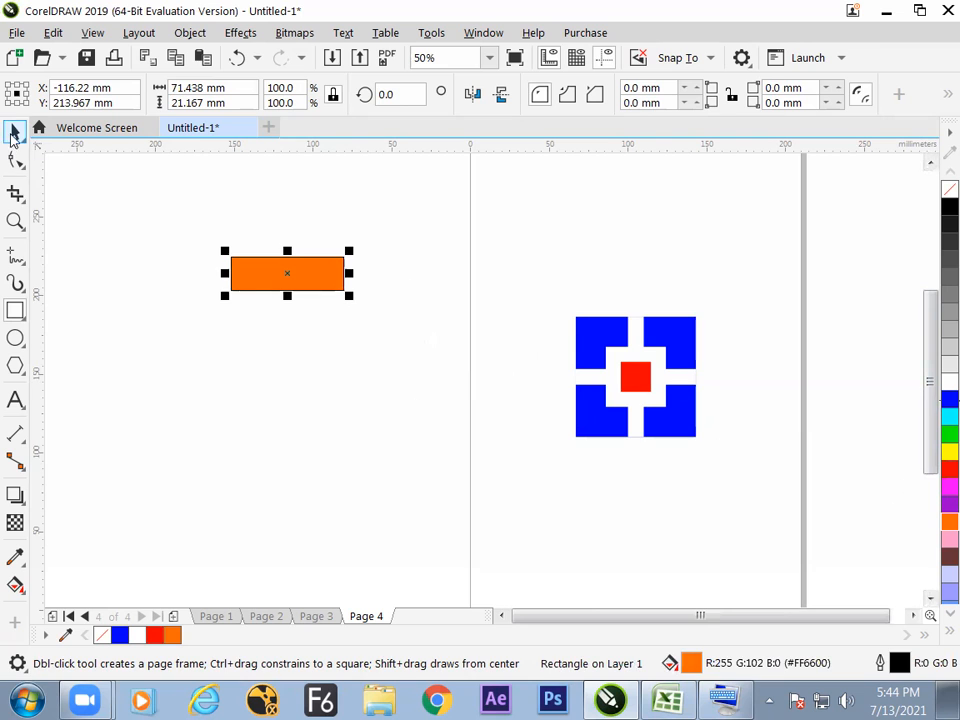
left_click(315, 362)
Duplicate the orange rectangle in place and mirror the copy vertically about its bottom-center origin, directly below the original.
left_click(304, 281)
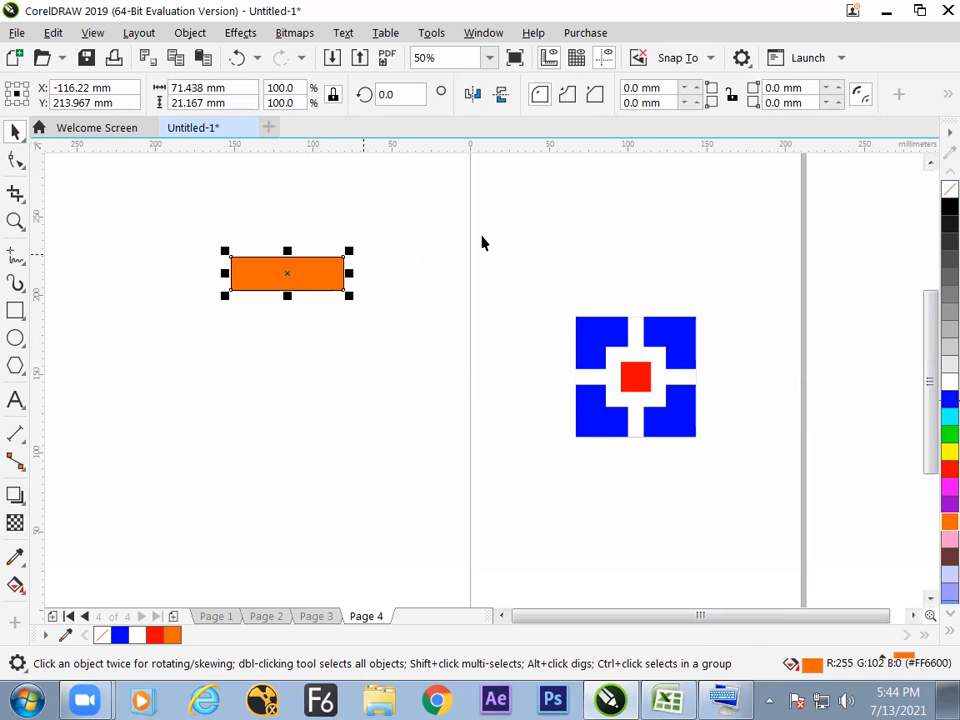
left_click(177, 61)
left_click(204, 61)
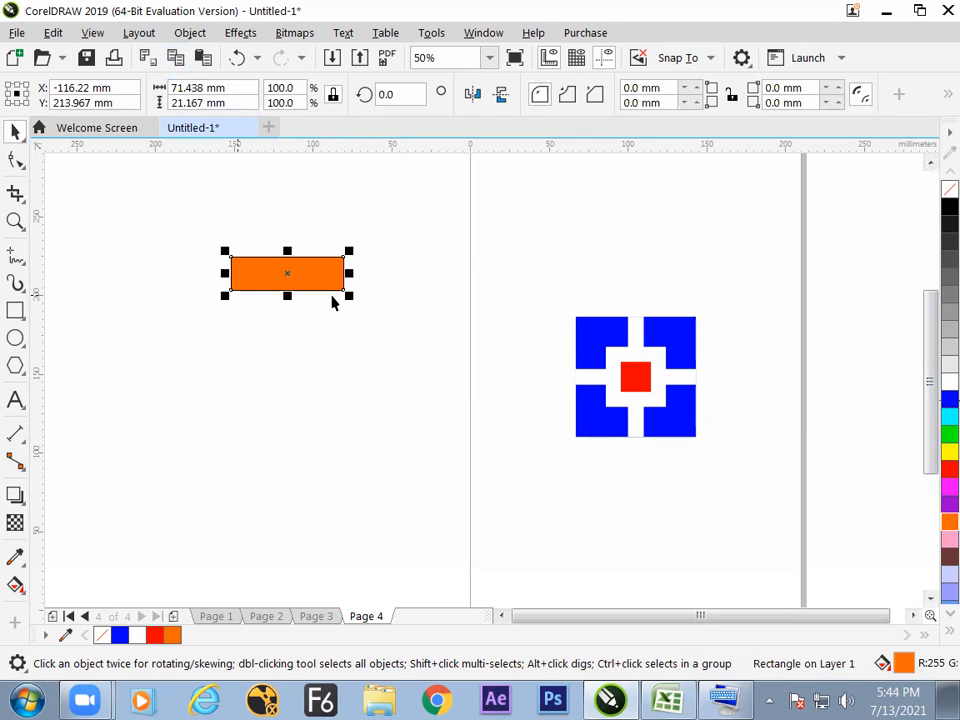
left_click(16, 102)
left_click(499, 99)
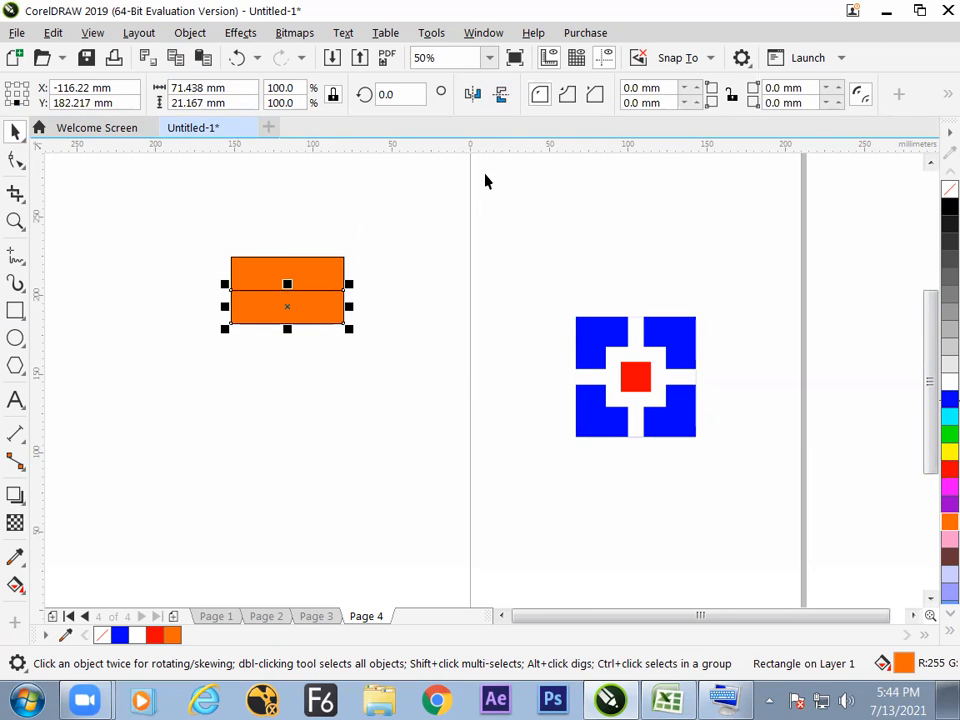
Fill the lower flag rectangle with white, then repeat it directly below and fill the new copy with green.
left_click(949, 380)
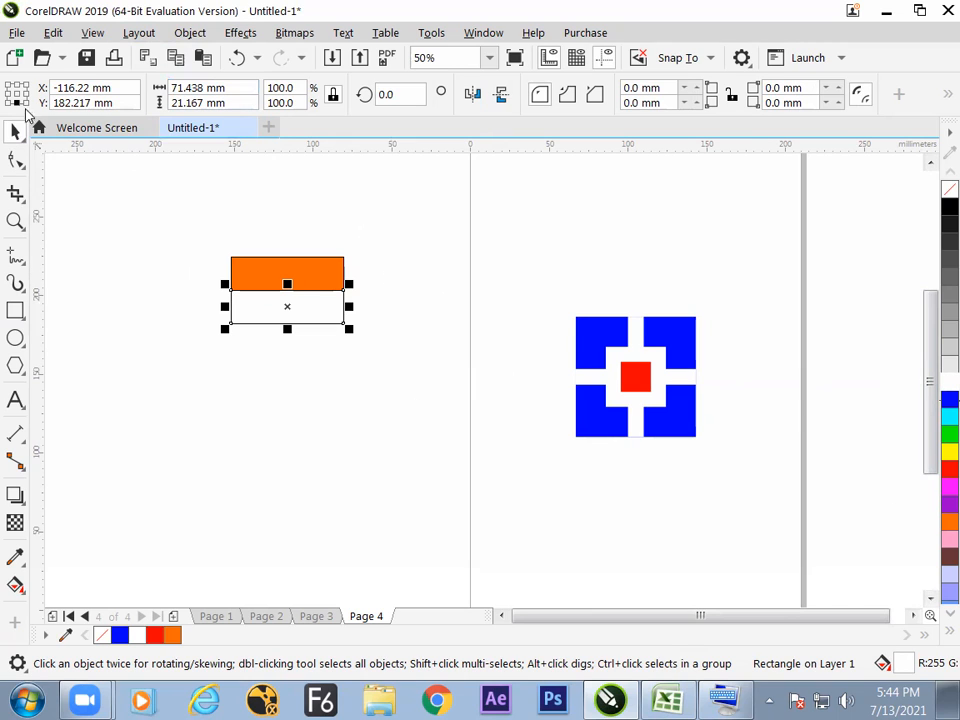
key("ctrl+d")
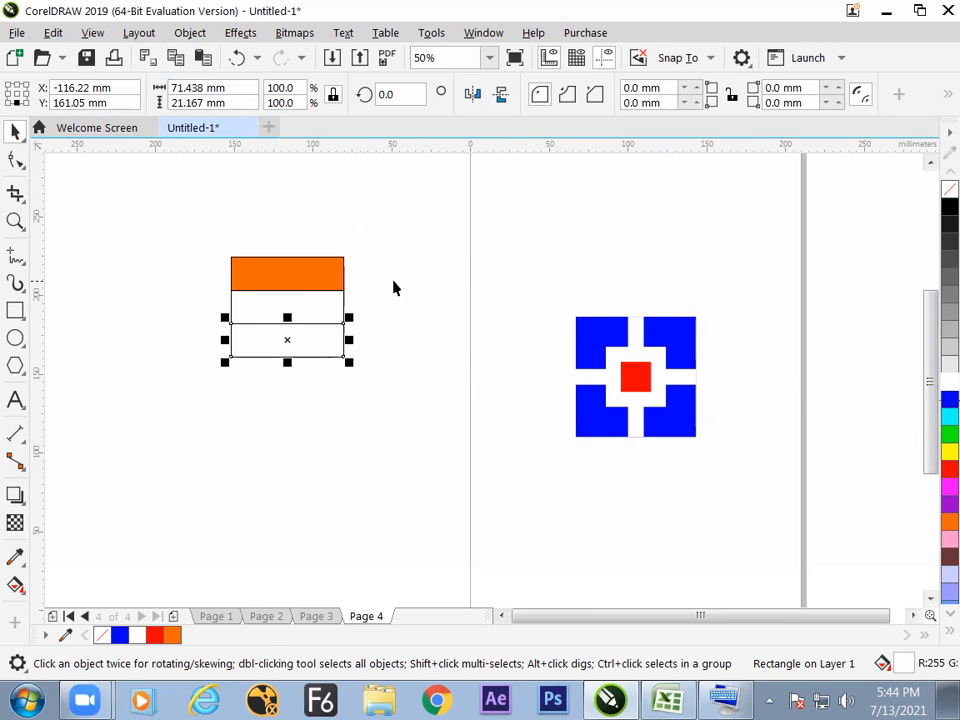
left_click(949, 433)
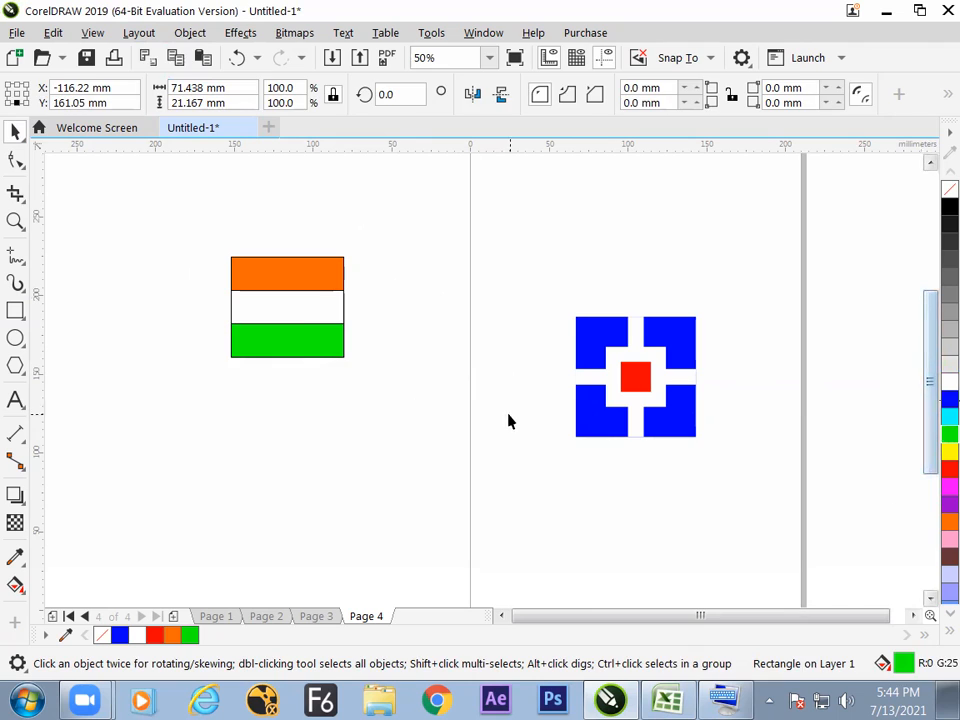
left_click(512, 420)
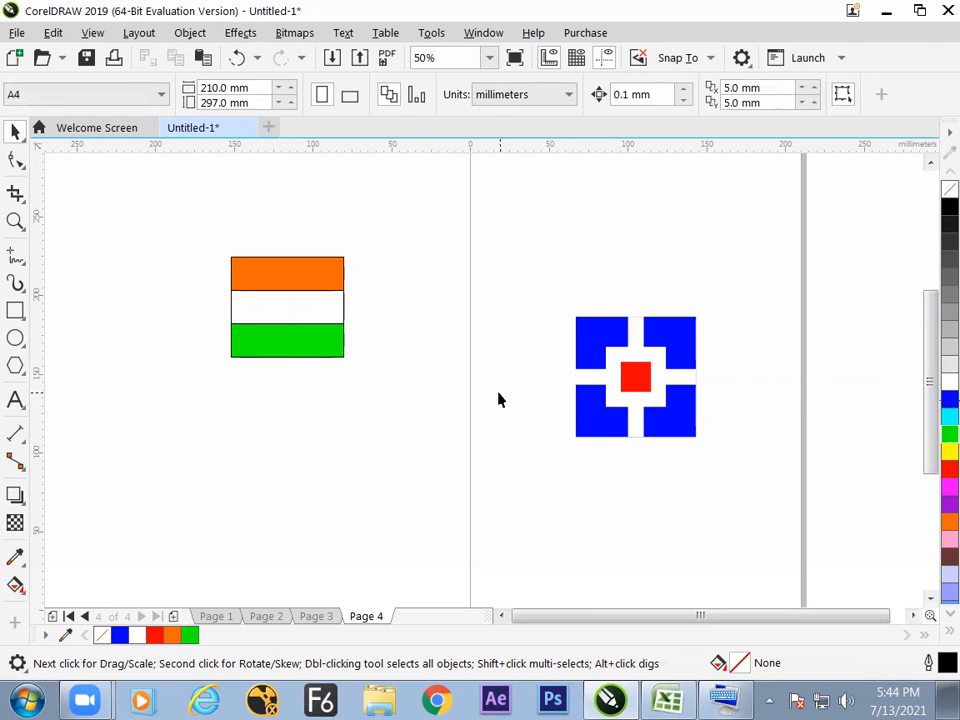
Move the three flag stripes together onto the page, above the cross design and aligned with its left edge.
left_click_drag(204, 236, 392, 410)
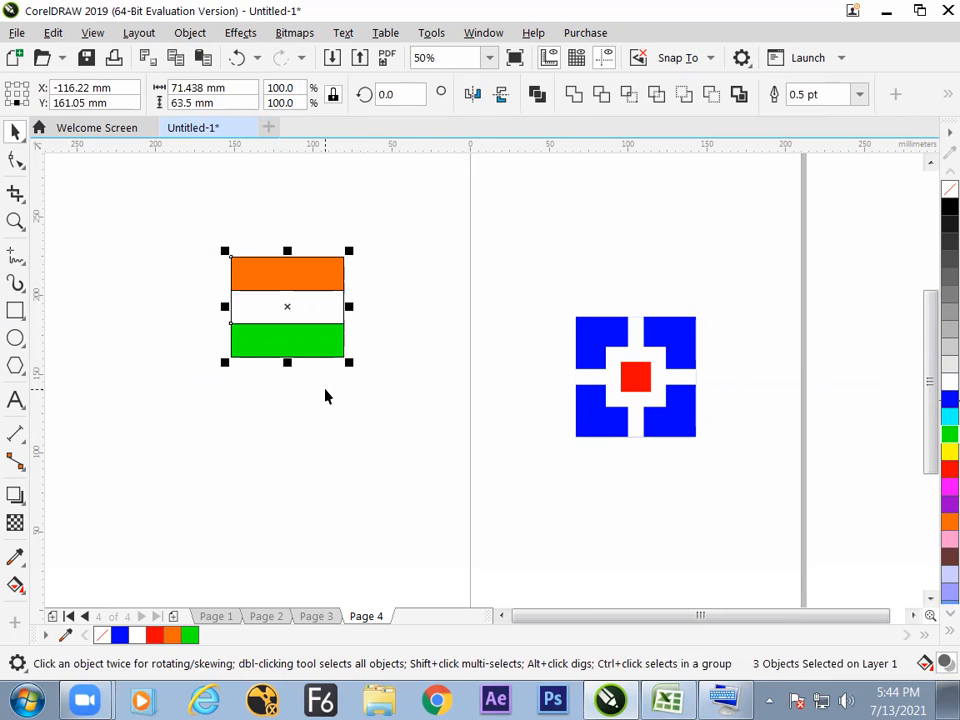
left_click_drag(294, 306, 596, 228)
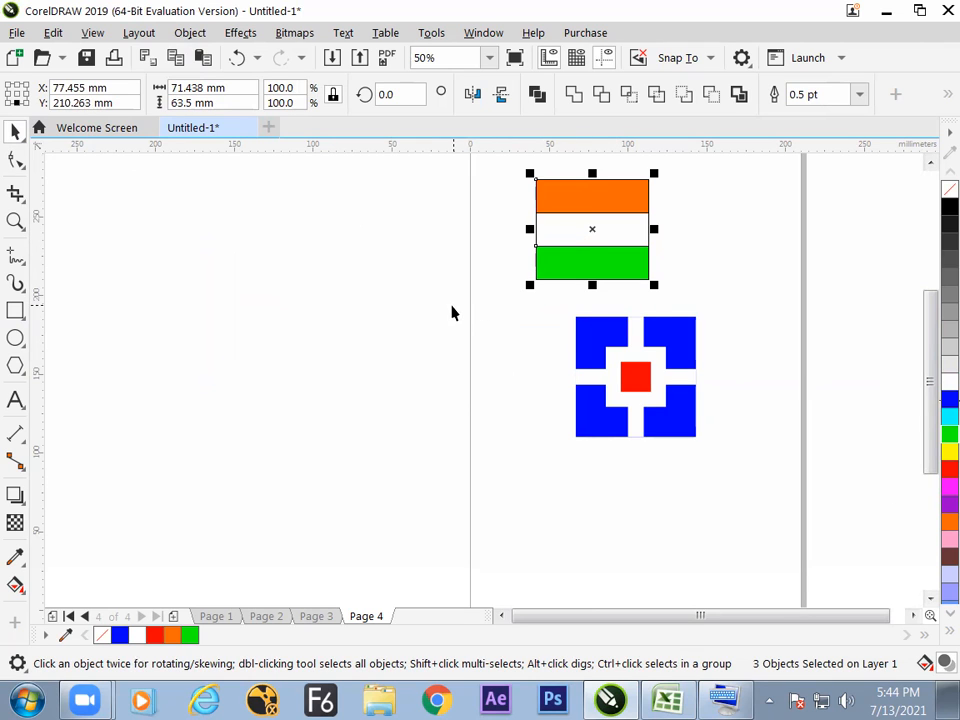
left_click(449, 333)
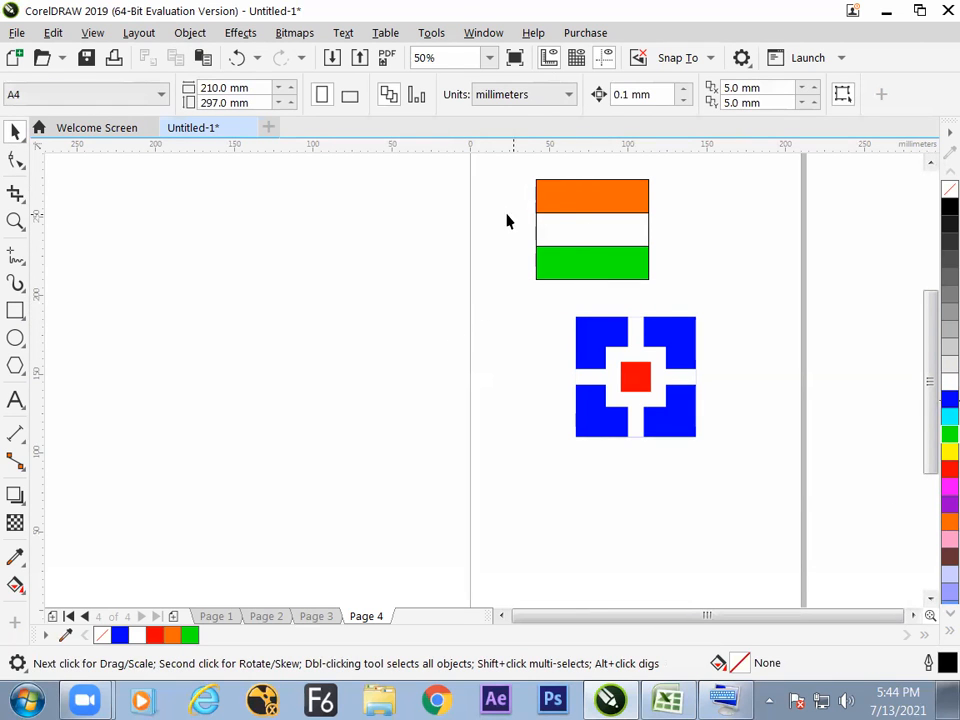
left_click_drag(510, 171, 668, 289)
left_click_drag(600, 229, 641, 241)
left_click(491, 296)
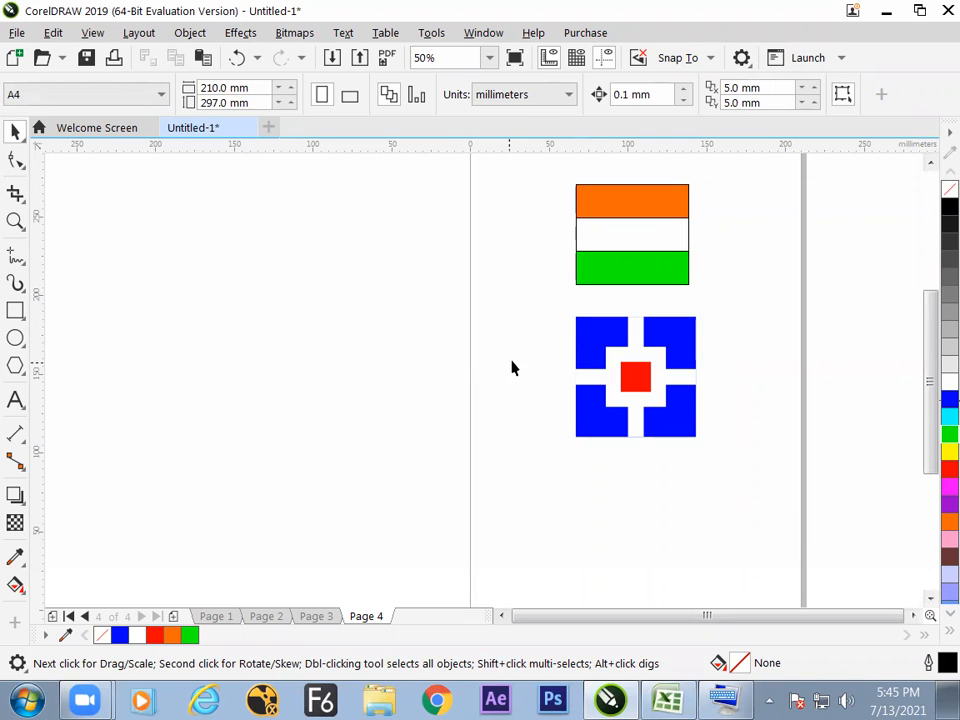
Look through the drawings on the earlier pages and return to Page 4.
key("Page_Up")
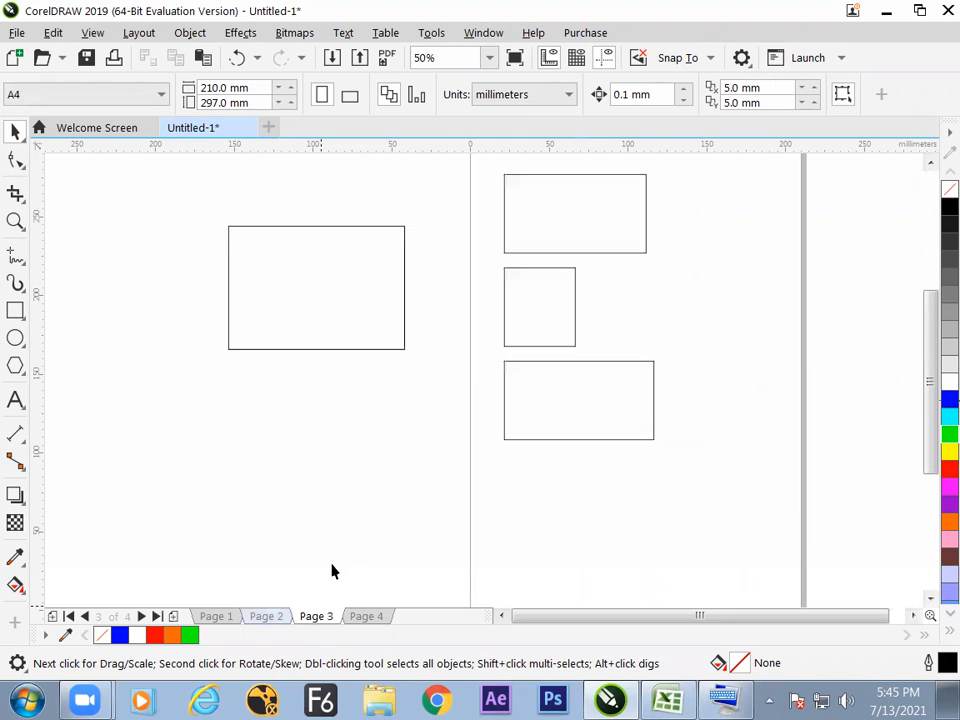
key("Page_Up")
key("Page_Up")
key("Page_Down")
key("Page_Down")
key("Page_Down")
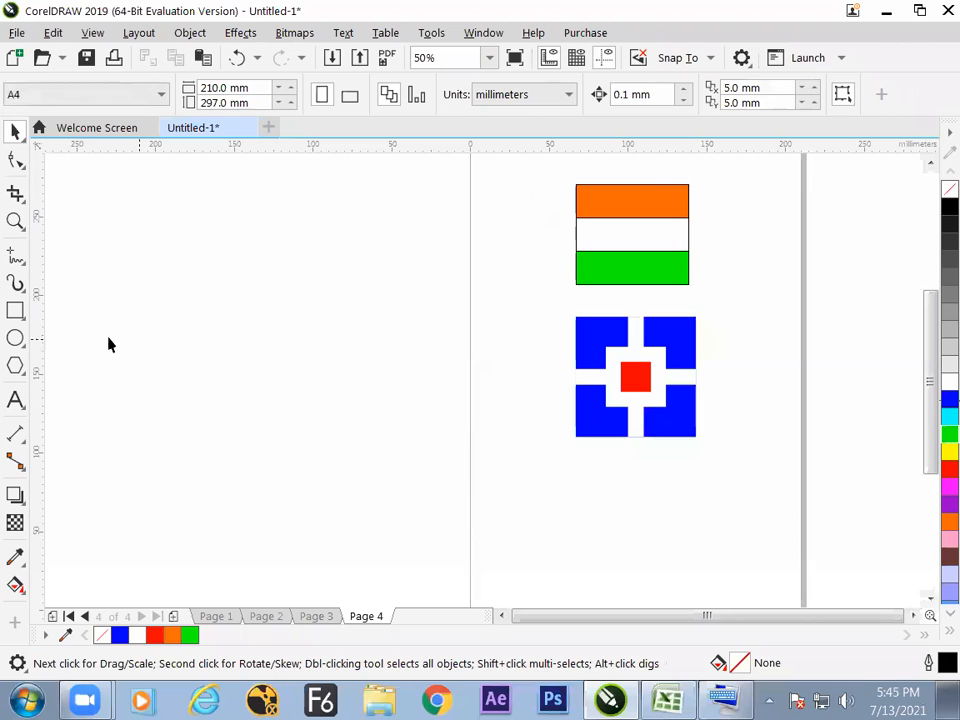
left_click(15, 310)
left_click_drag(177, 277, 320, 396)
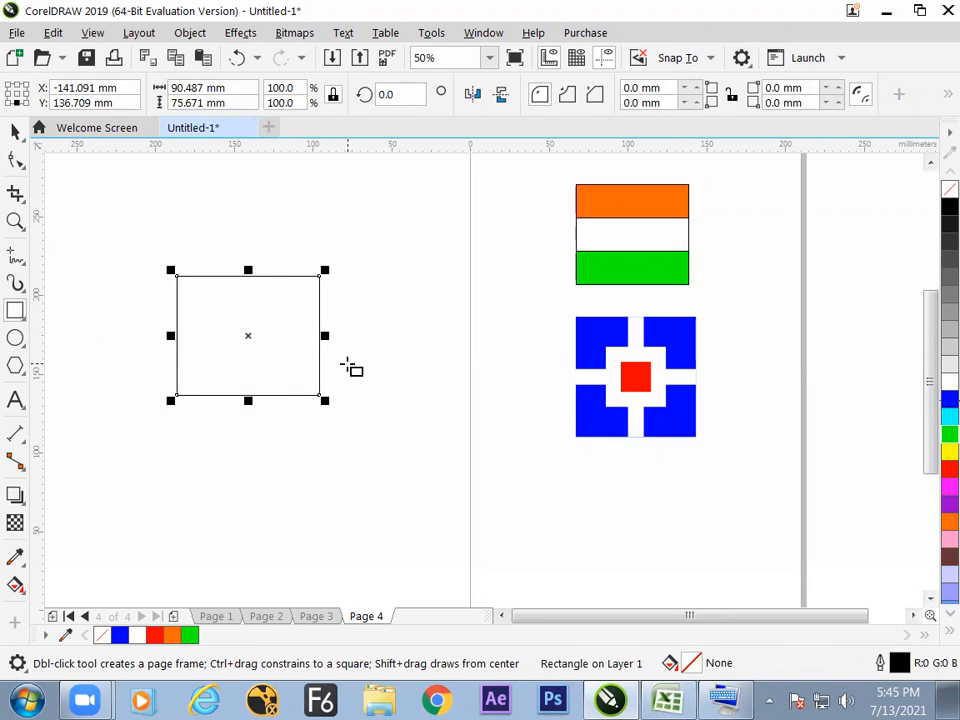
key("Delete")
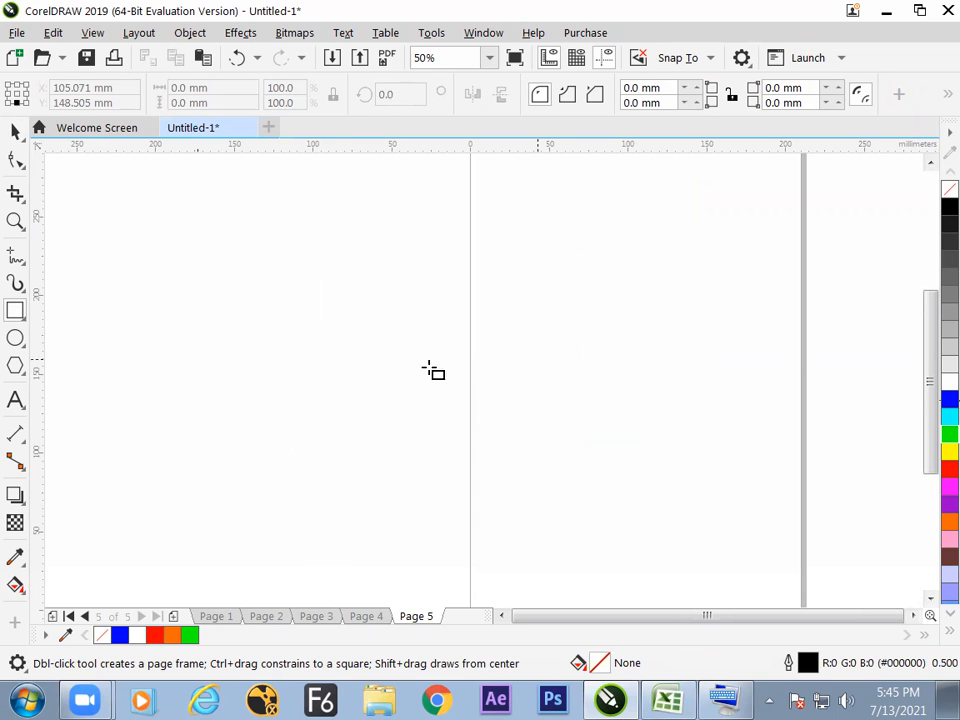
Create a page-frame rectangle covering the whole A4 page on a new fifth page and keep it selected.
scroll(227, 234, "down", 2)
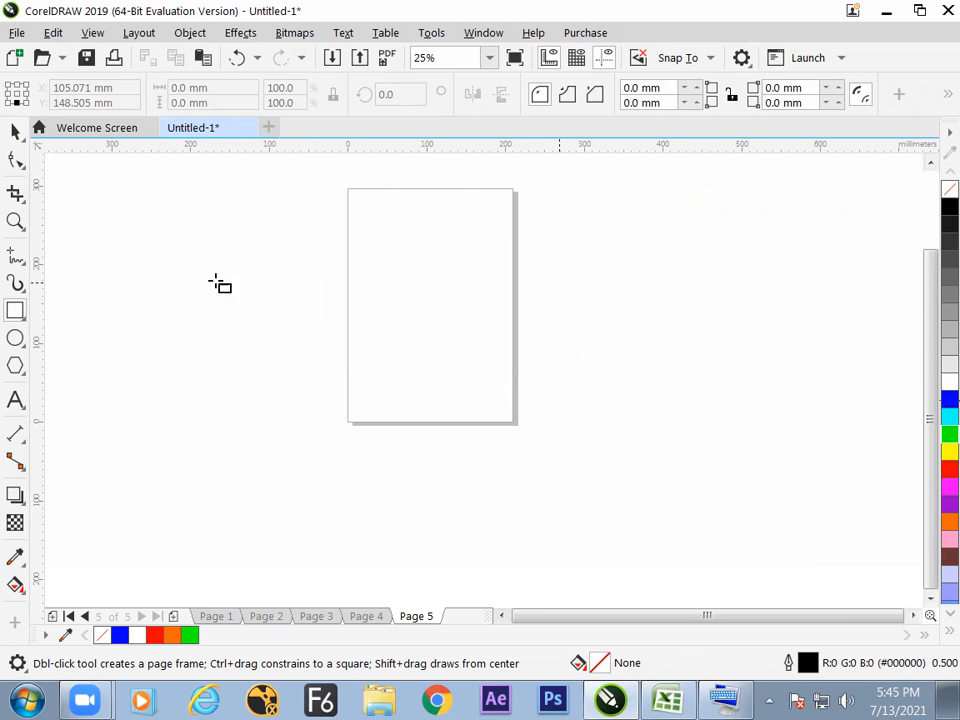
double_click(16, 311)
left_click(15, 131)
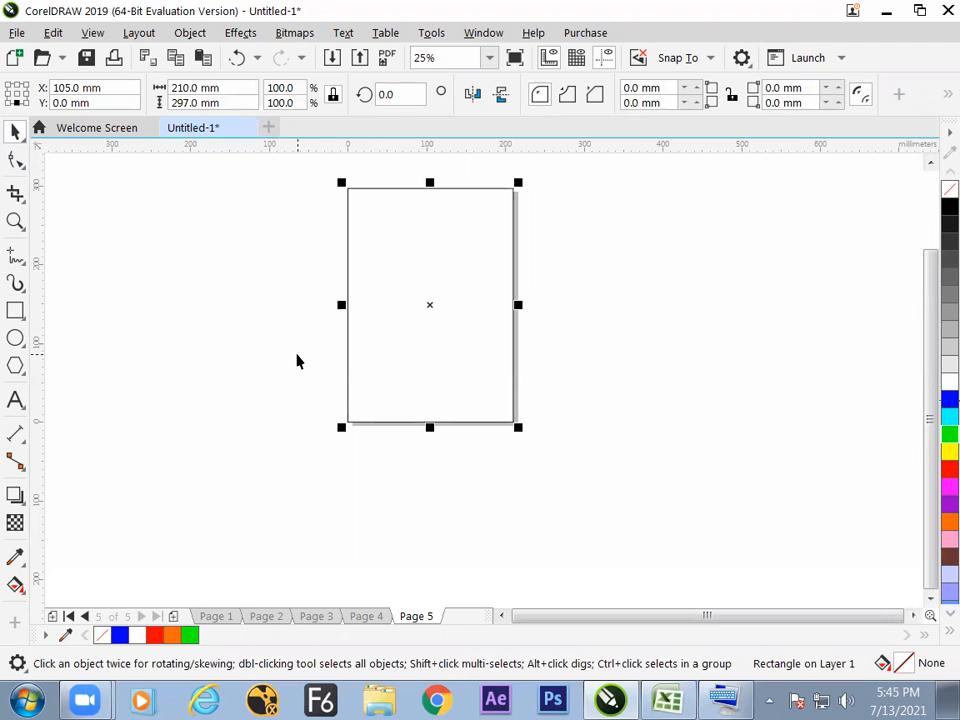
key("F4")
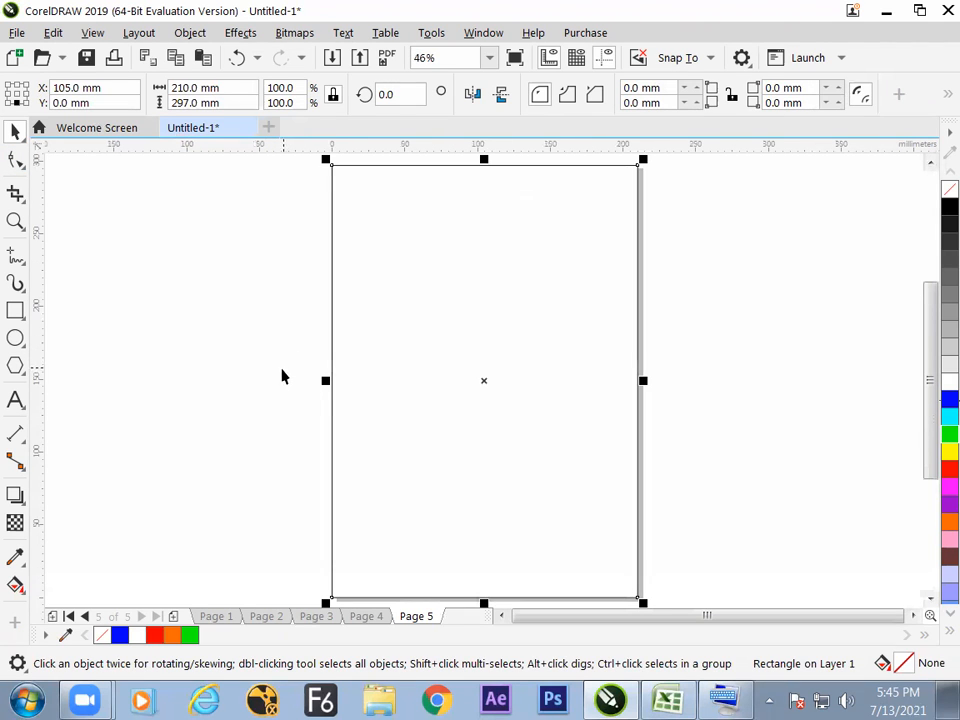
left_click(285, 384)
left_click(352, 369)
Switch to the Excel workbook and enter "split the canvas in 4 equal part and fill difference color" in cell F66.
key("alt+Tab")
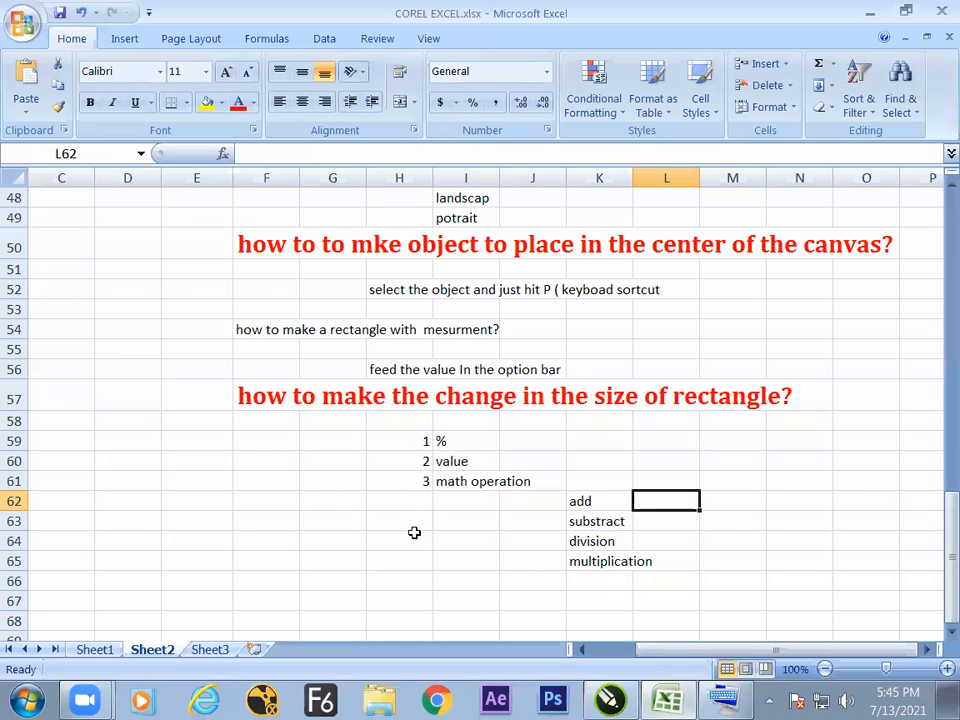
type("sp")
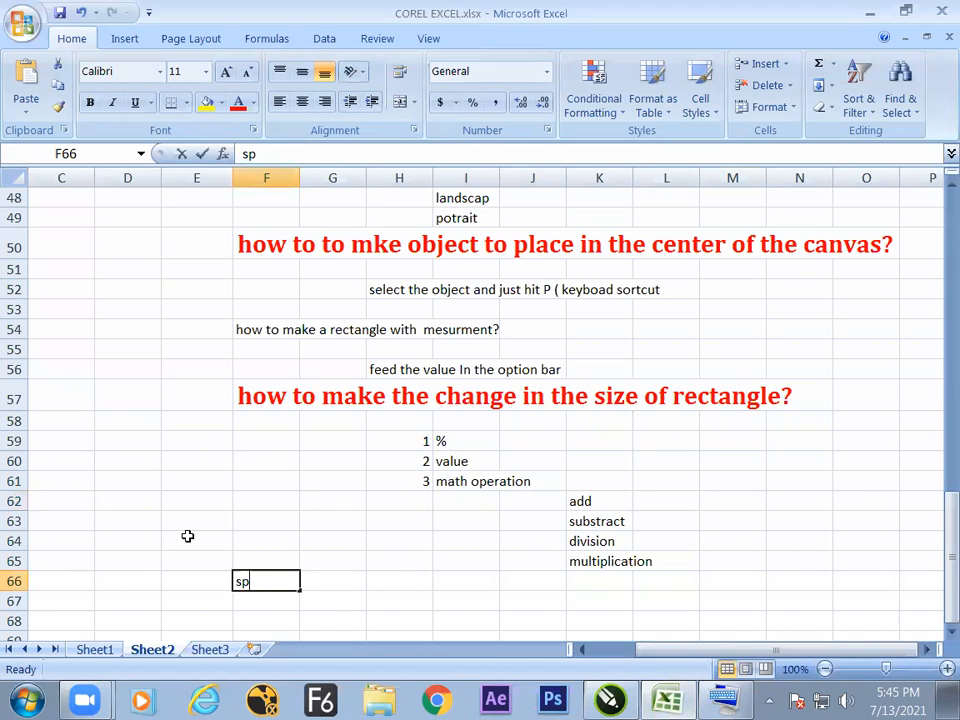
type("lit the ca")
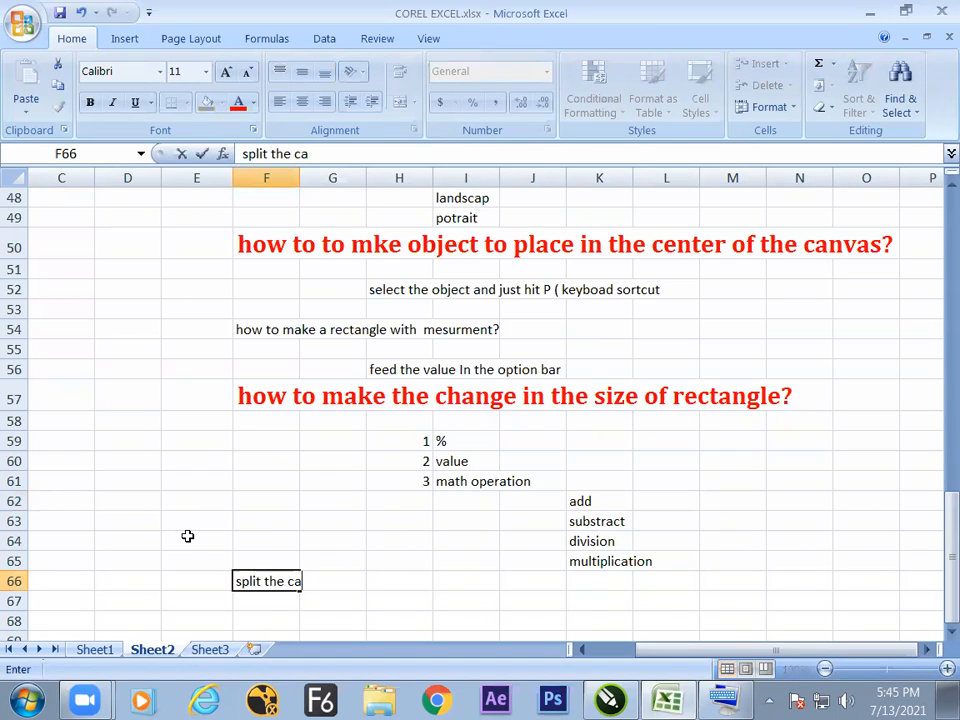
type("nvas in ")
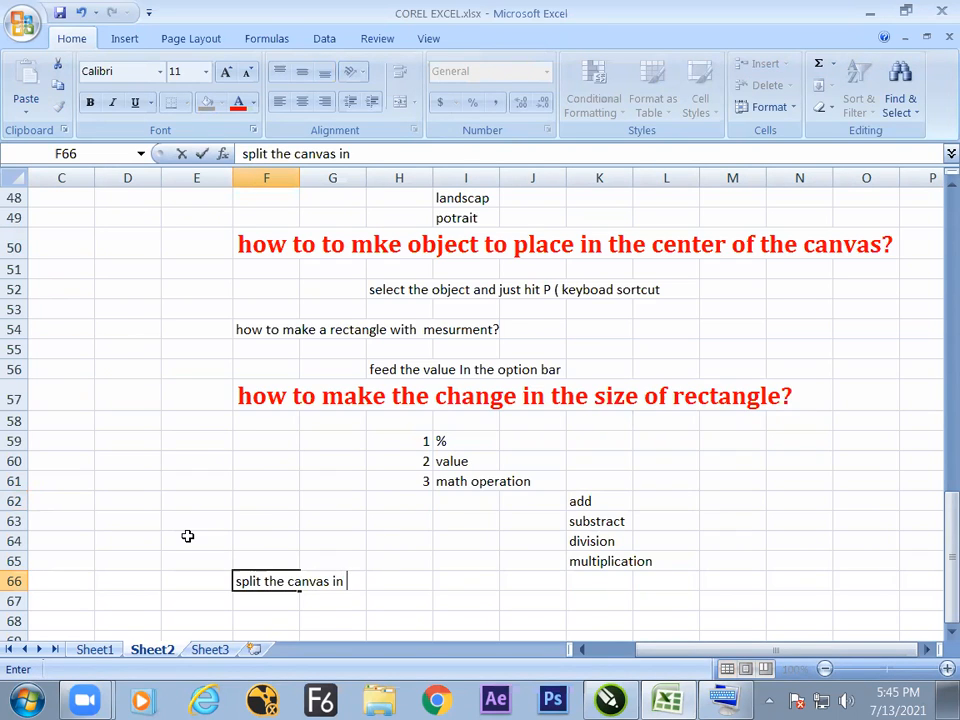
type("4 equal part and fill diff")
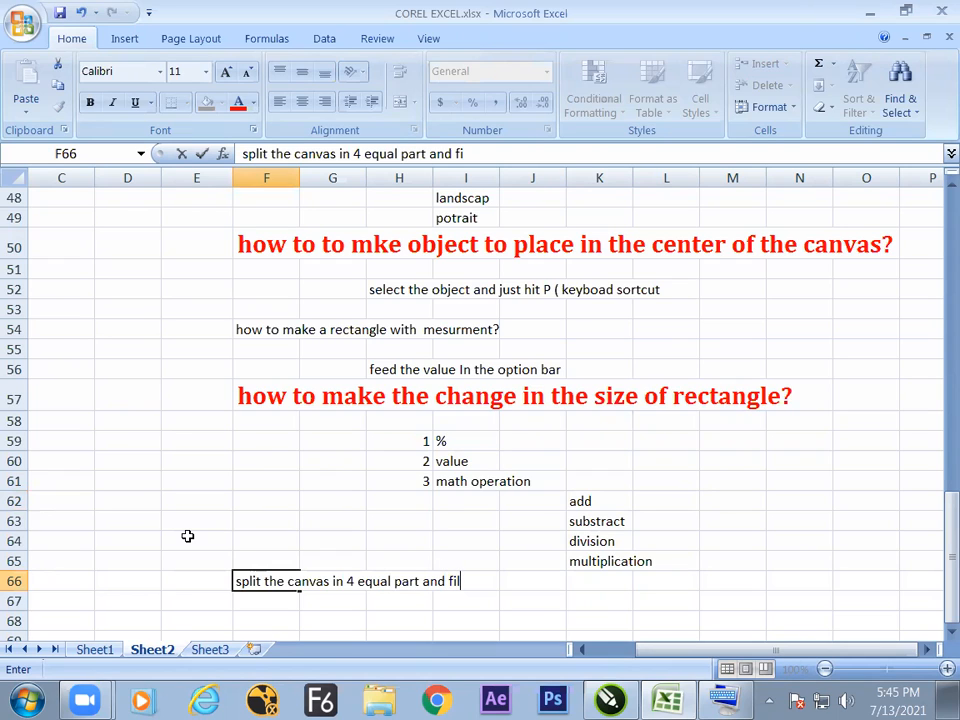
type("erence color")
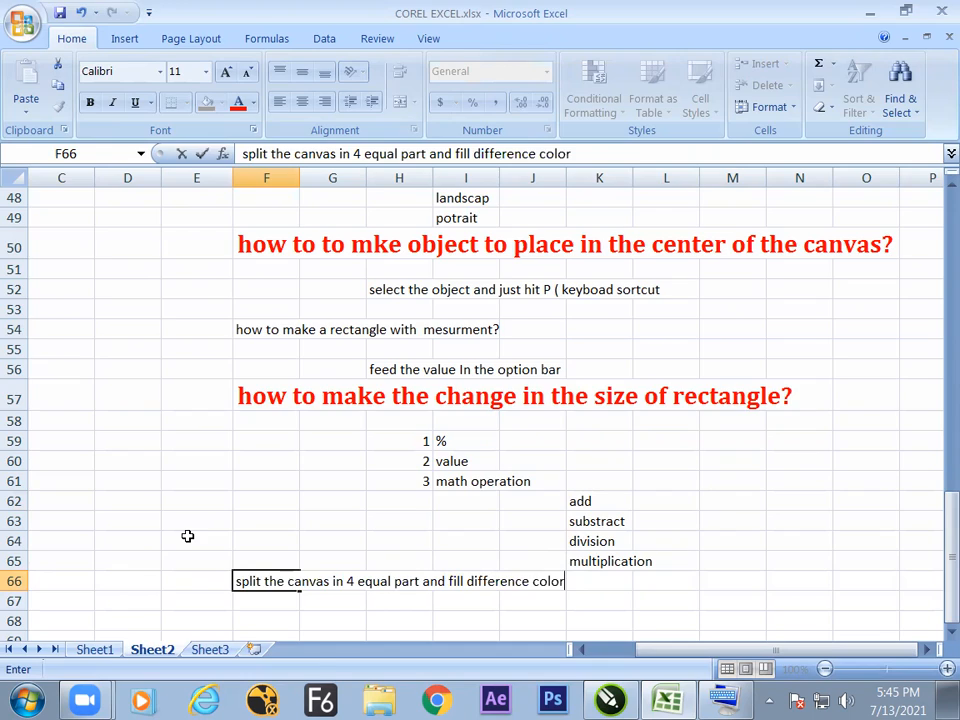
Switch back to CorelDRAW, unlock the page frame's proportions and halve its width to 105 mm from the left-center origin.
key("alt+Tab")
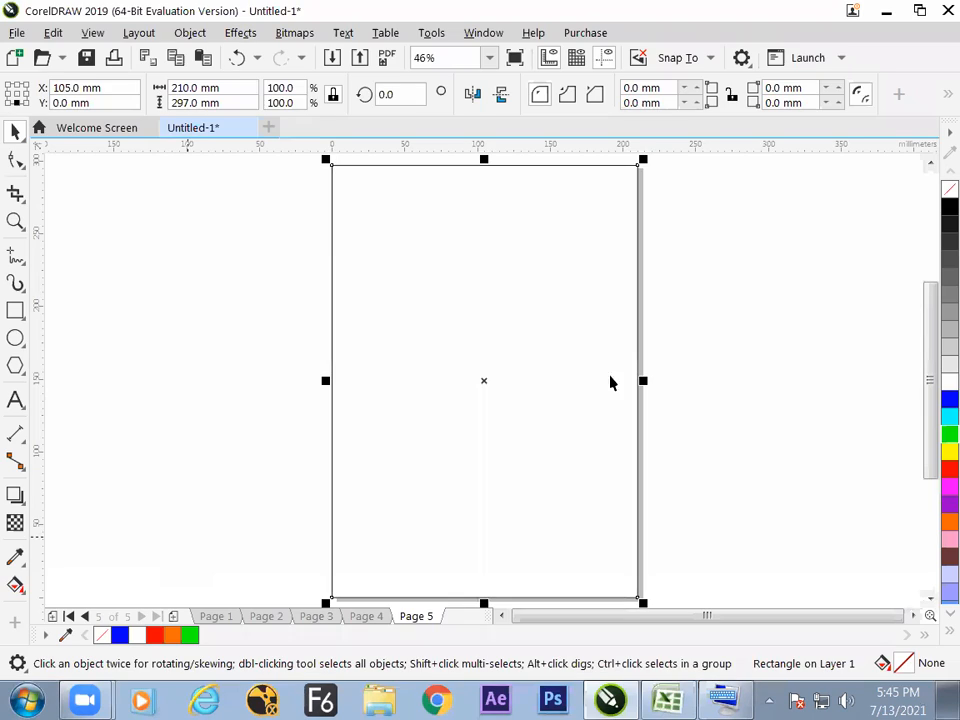
left_click(276, 356)
left_click(405, 355)
left_click(8, 95)
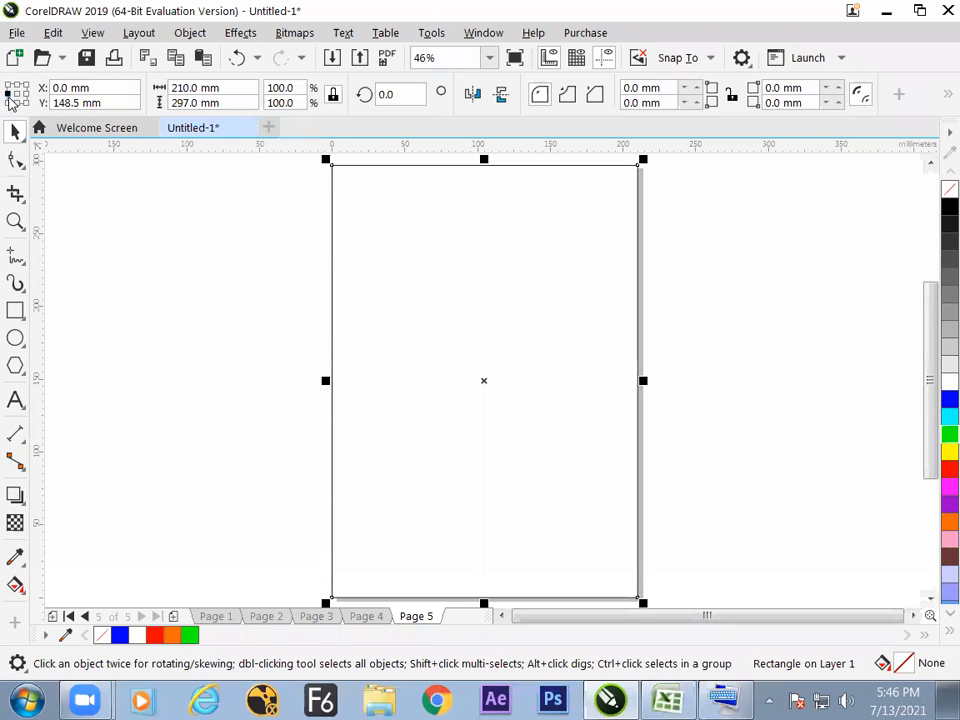
left_click(334, 97)
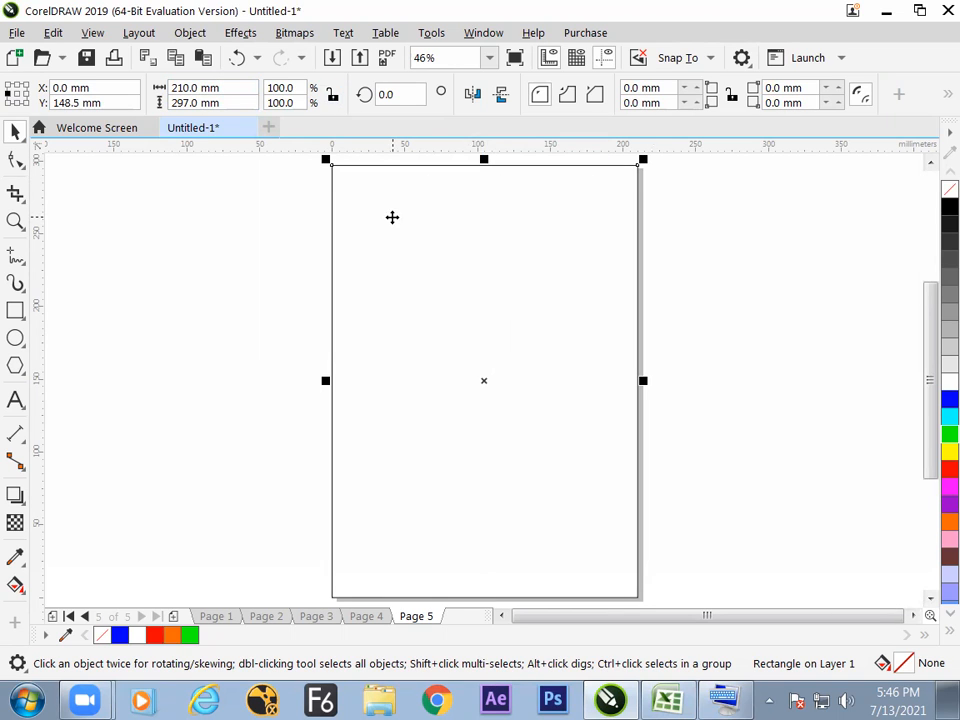
left_click(243, 87)
type("/2")
key("Return")
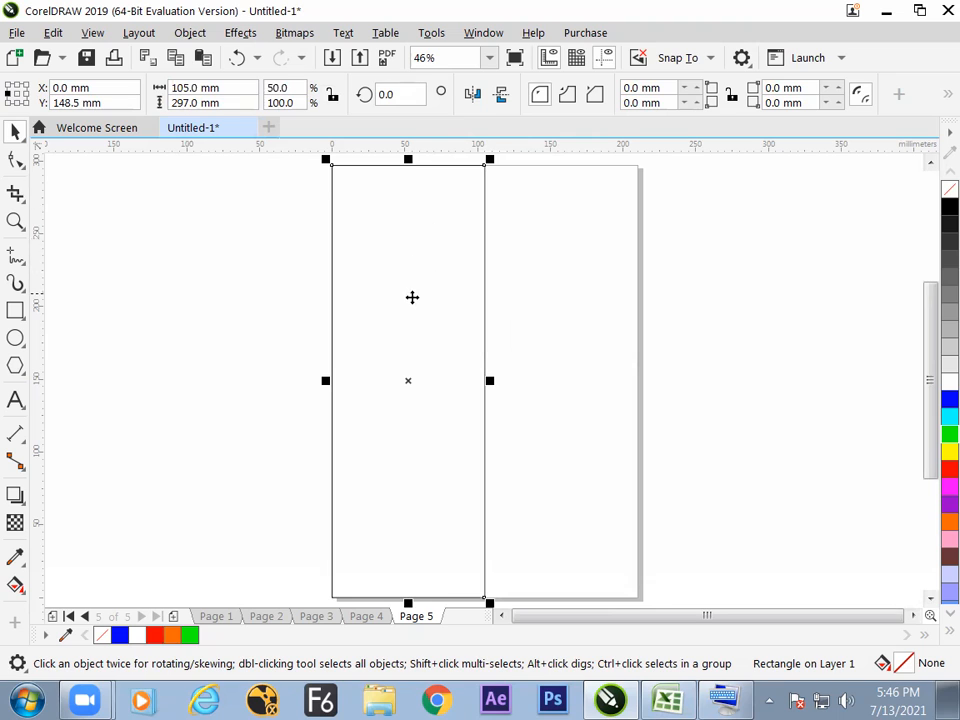
Halve the frame rectangle's height to 148.5 mm from the top-center origin.
left_click(17, 86)
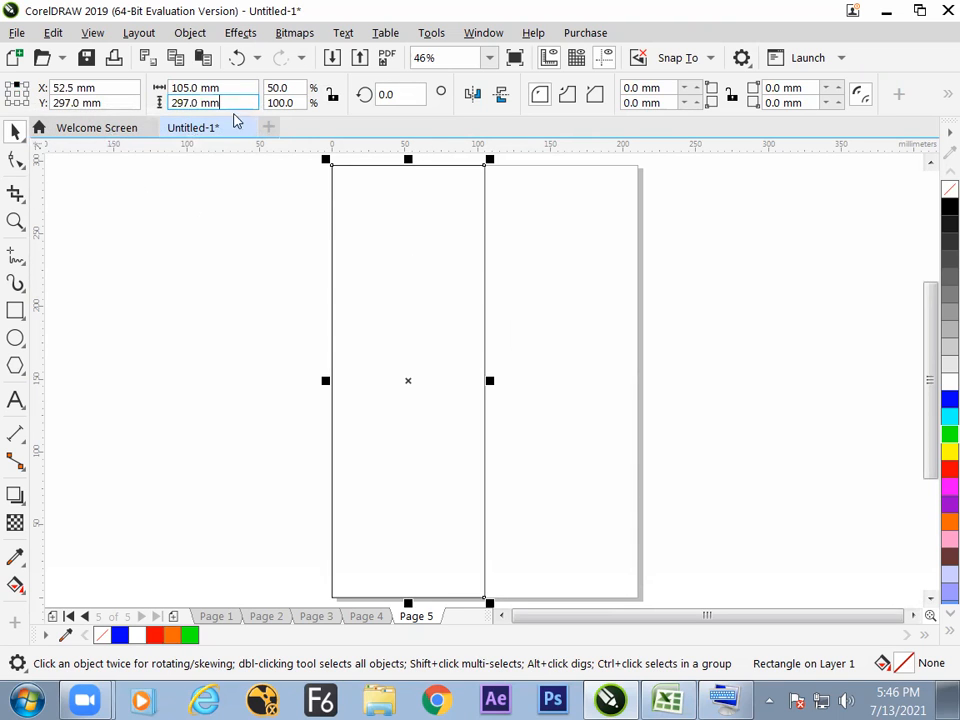
type("/2")
key("Return")
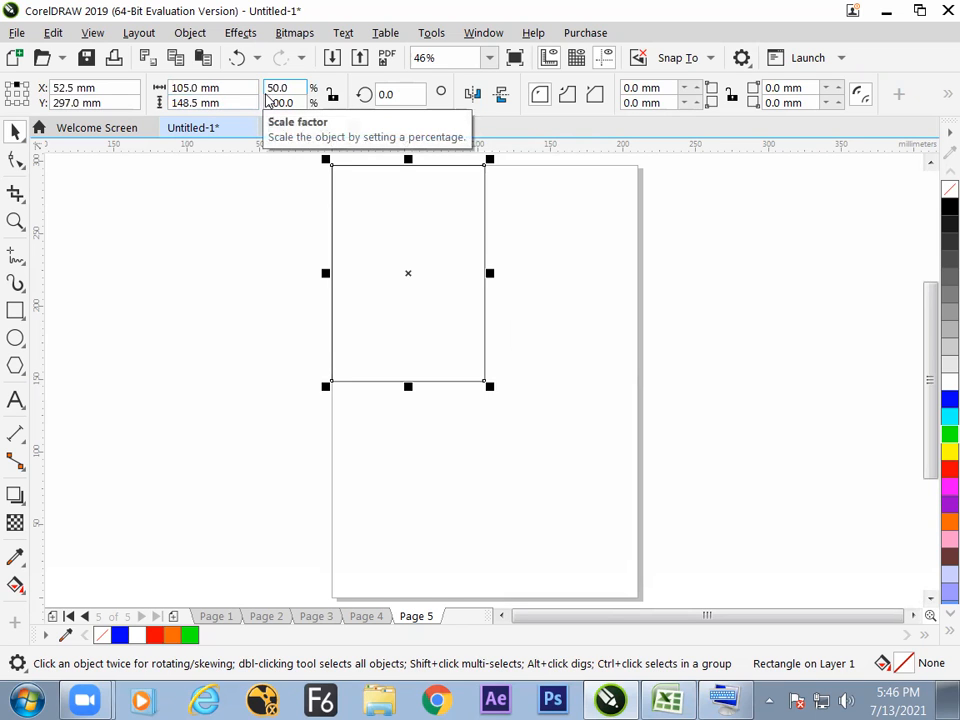
left_click(132, 216)
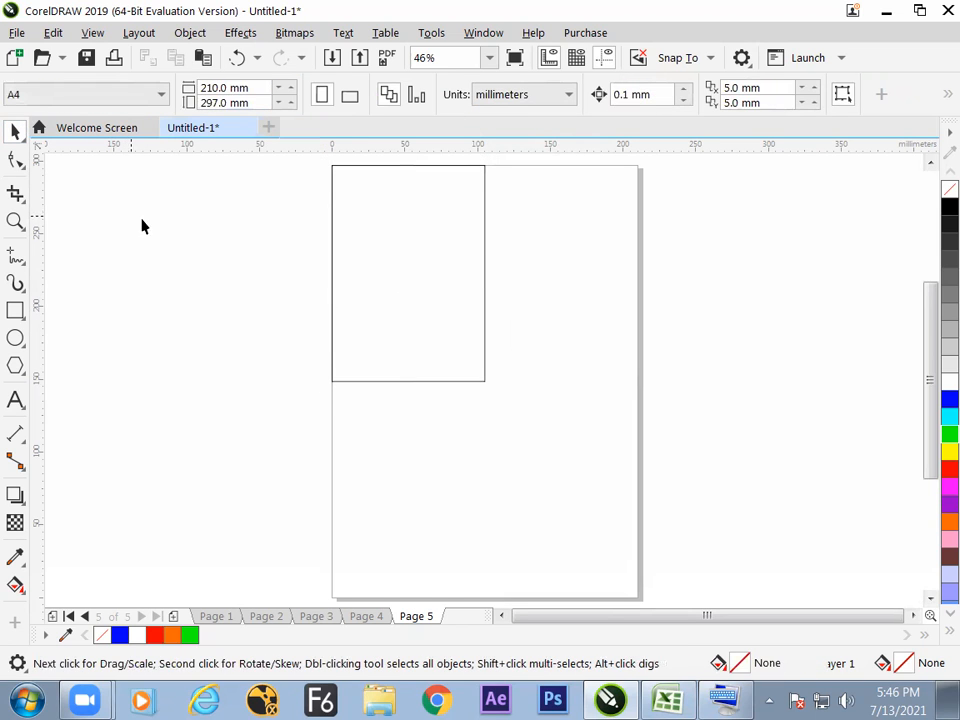
Fill the quarter-page rectangle with cyan and keep it selected.
left_click(420, 268)
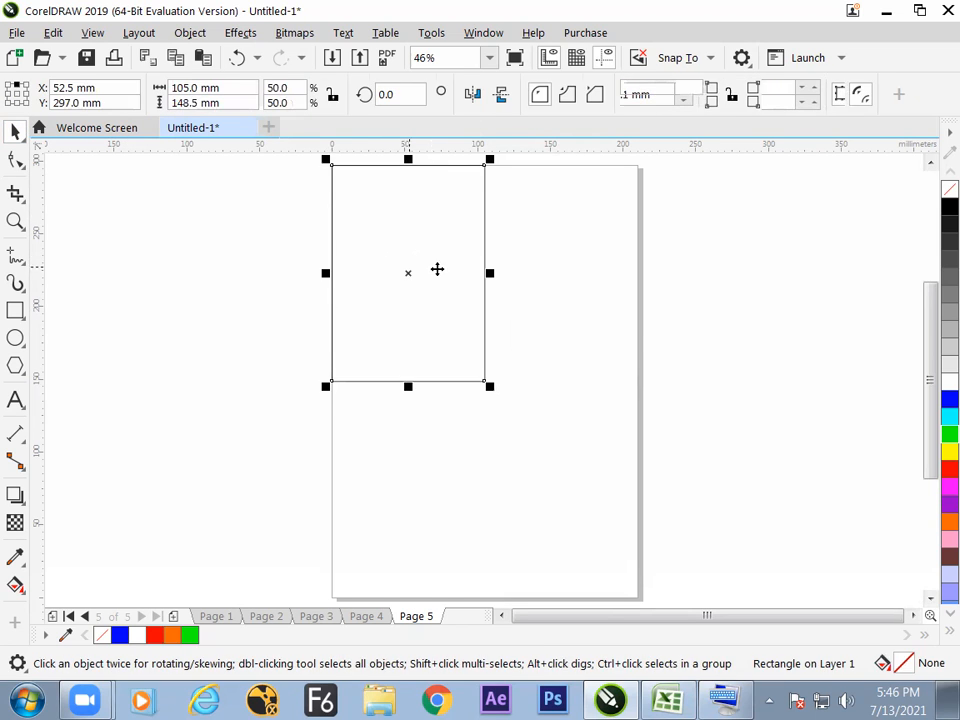
left_click(947, 416)
left_click(671, 371)
left_click(453, 352)
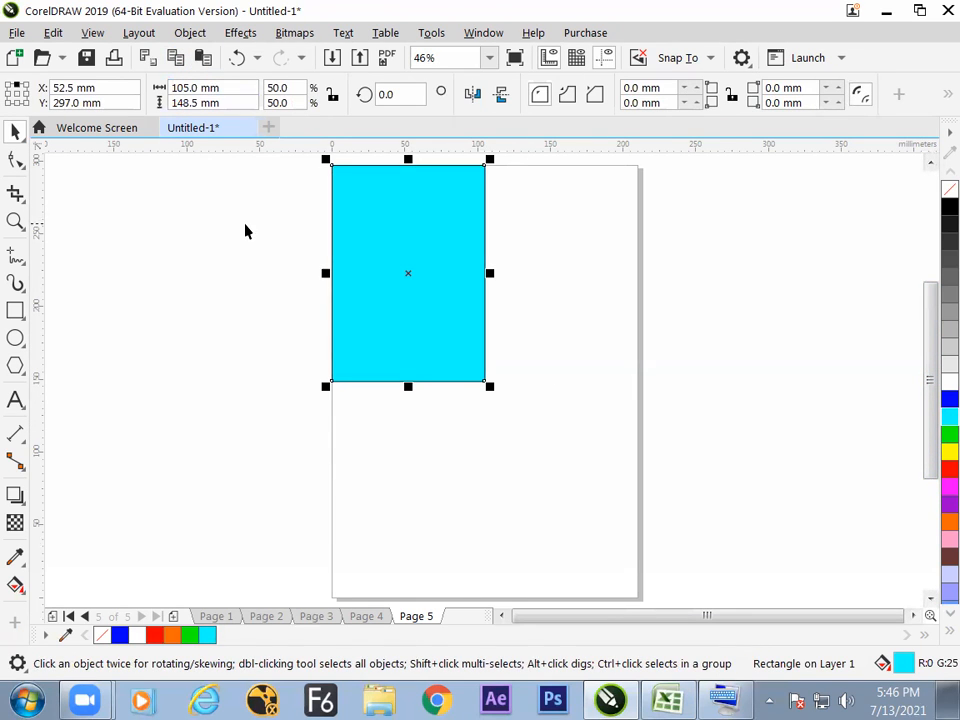
Mirror a copy of the cyan rectangle horizontally about its right-center origin and fill the copy with red.
left_click(26, 94)
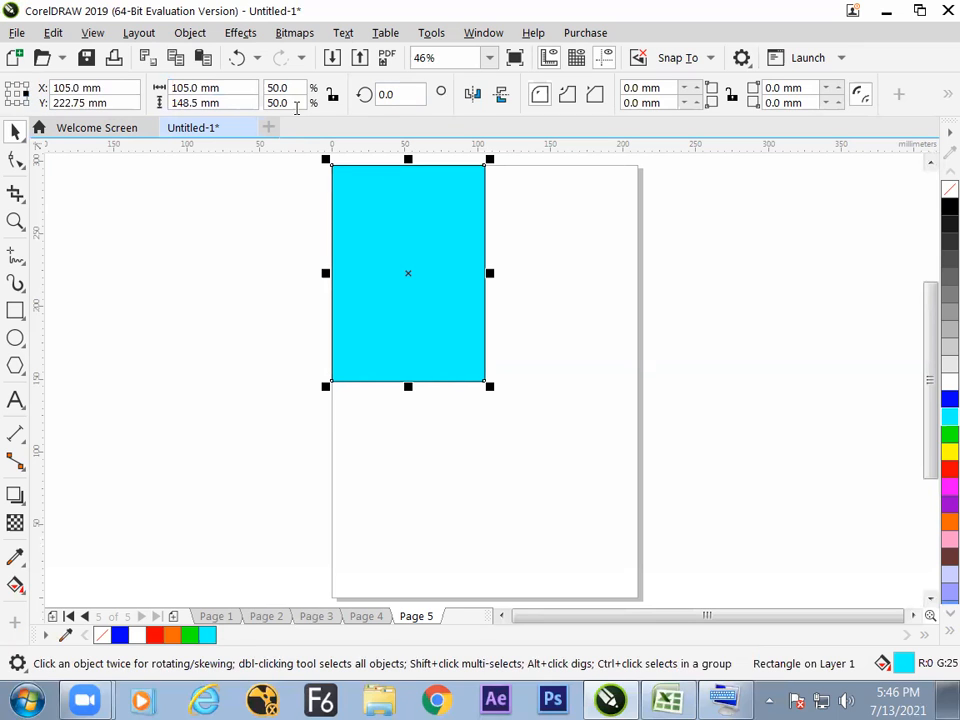
left_click(472, 97)
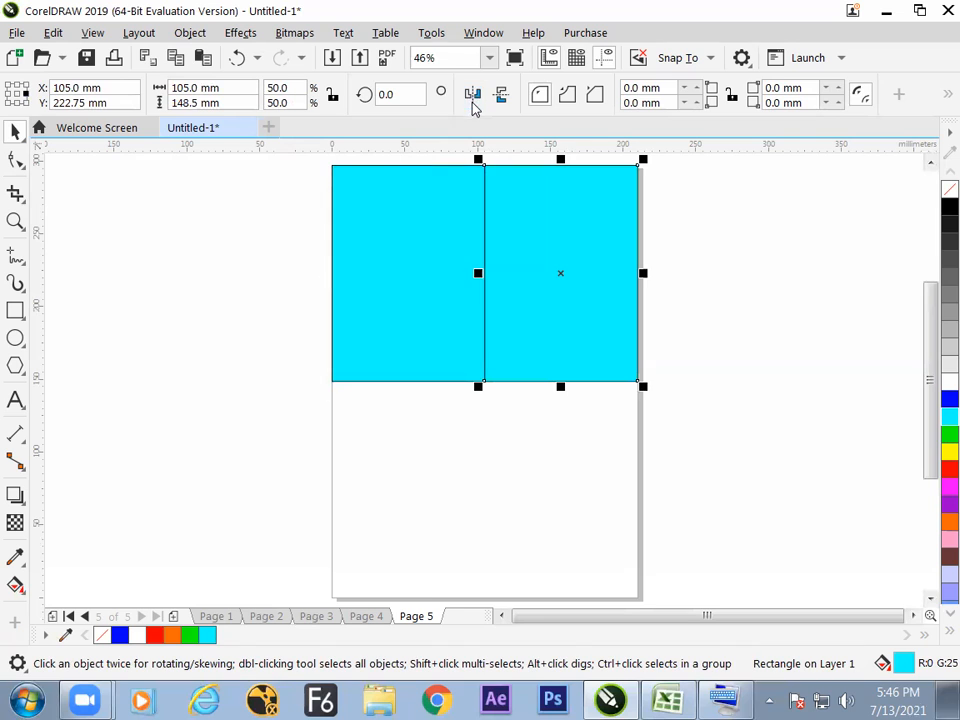
left_click(948, 469)
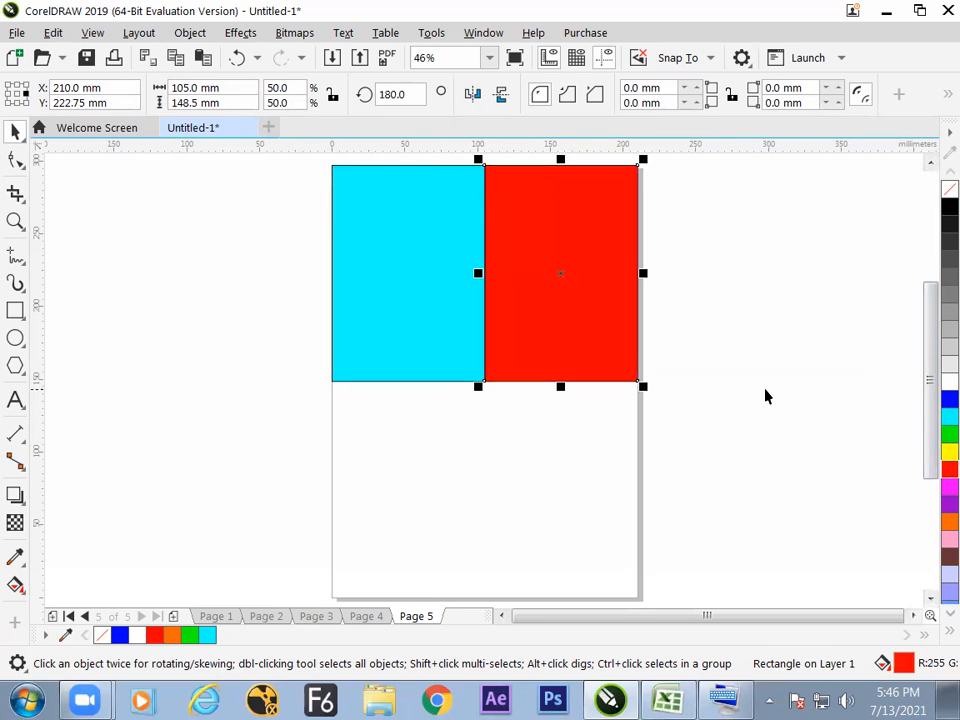
left_click(762, 405)
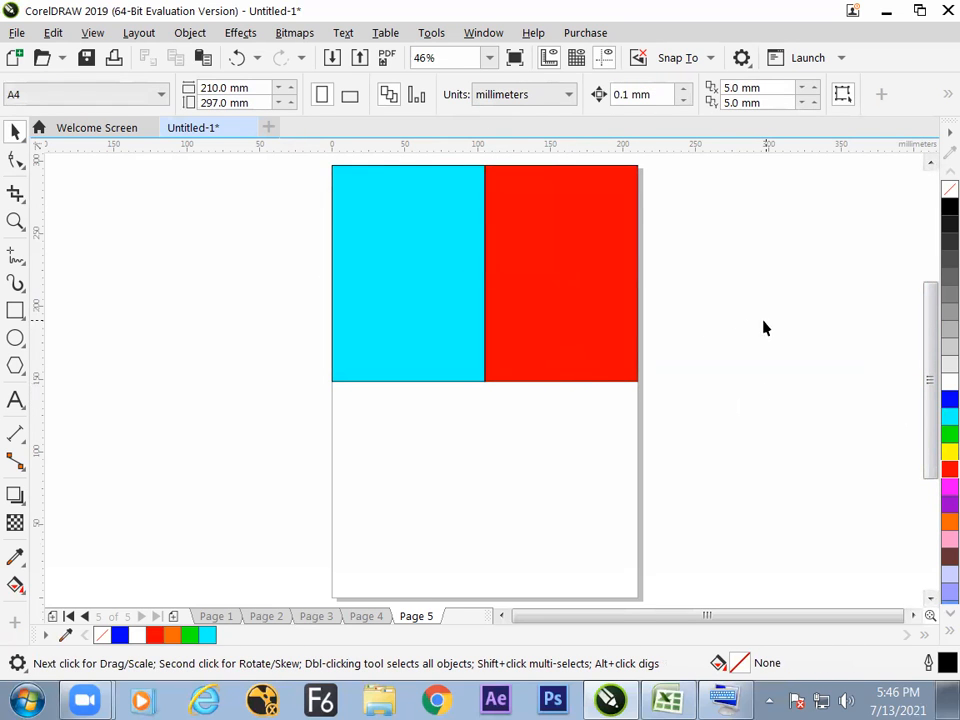
Select the cyan and red rectangles together and mirror a copy of them vertically about the bottom-center origin.
left_click_drag(782, 435, 321, 160)
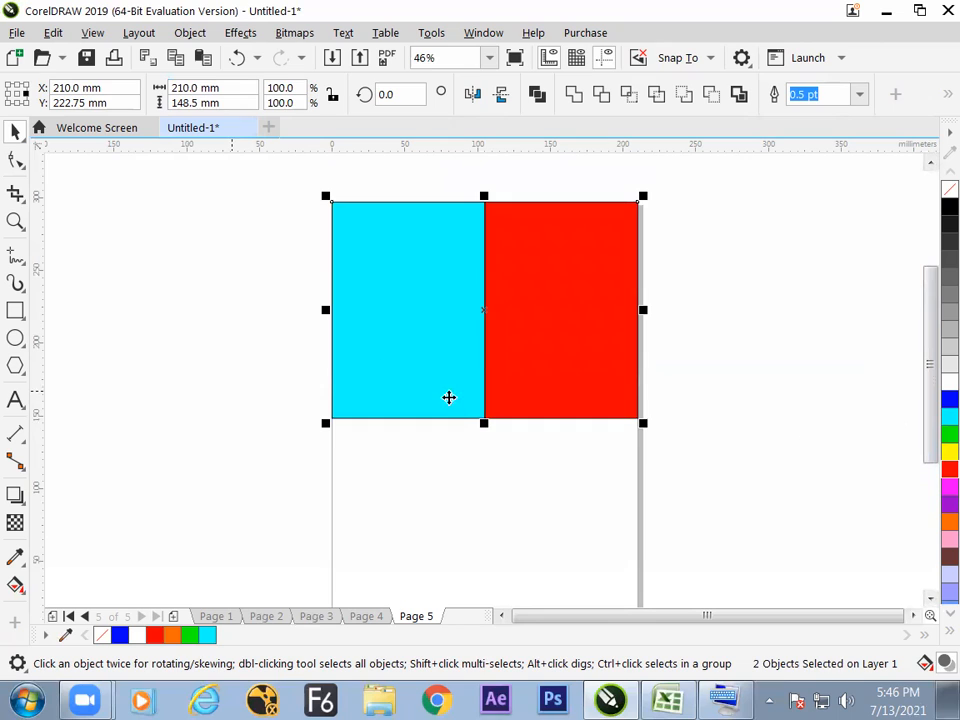
left_click(16, 102)
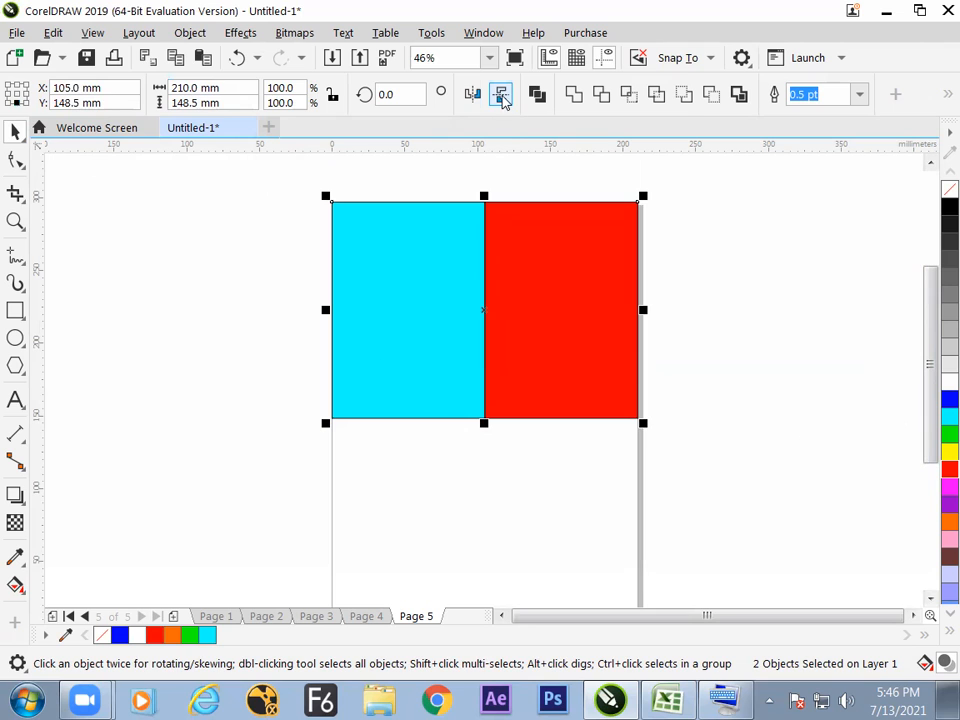
left_click(503, 96)
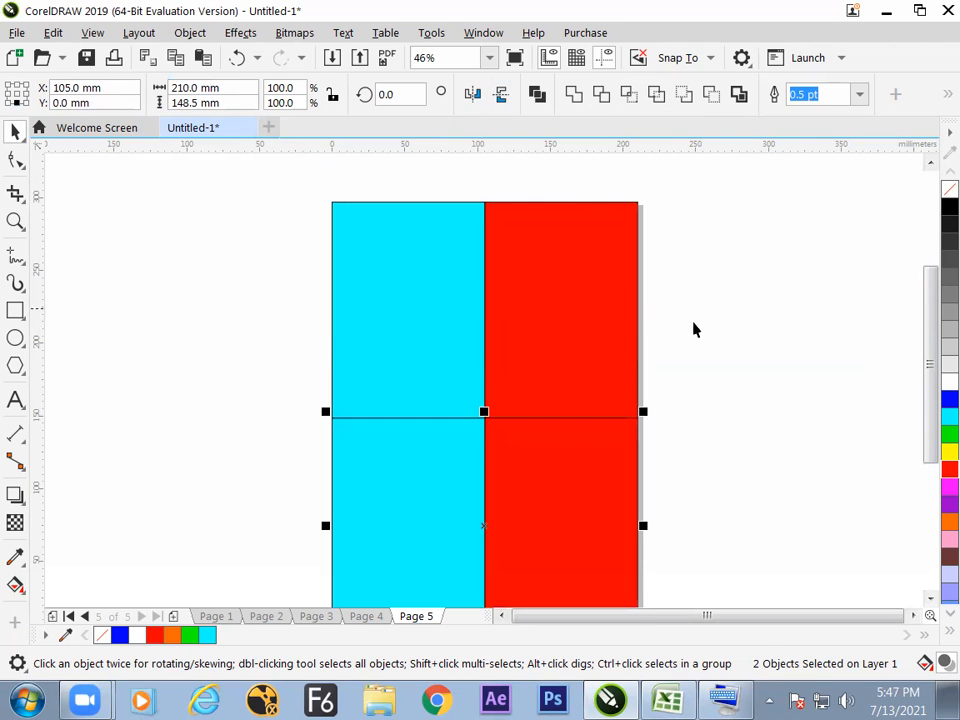
left_click(720, 424)
Fill the lower-right rectangle with black and the lower-left rectangle with yellow, leaving nothing selected.
left_click(618, 488)
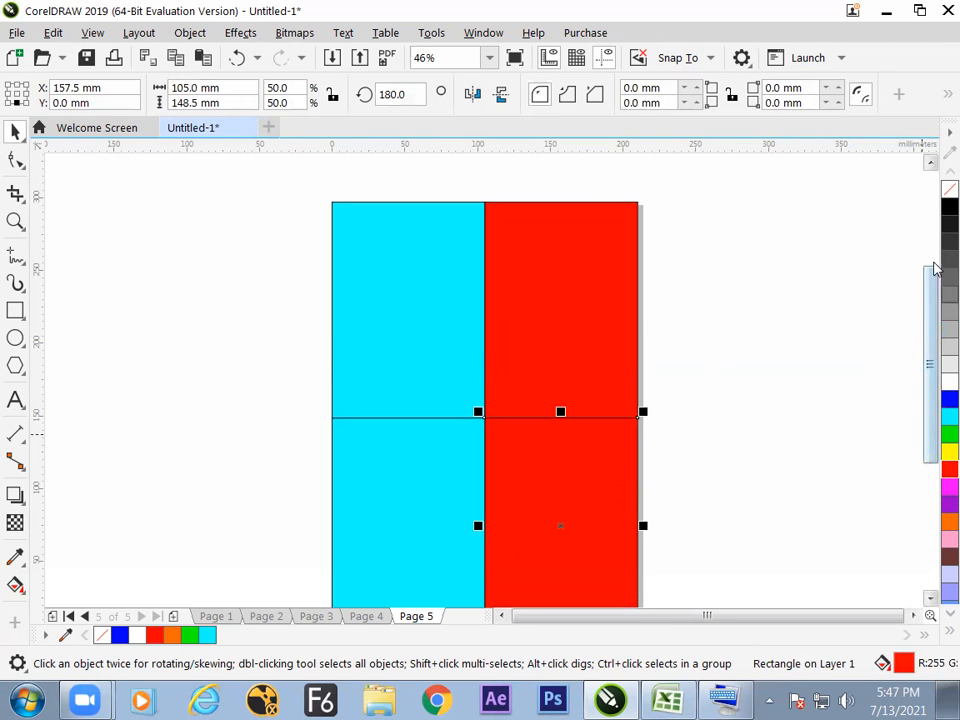
left_click(949, 207)
left_click(754, 393)
left_click(446, 491)
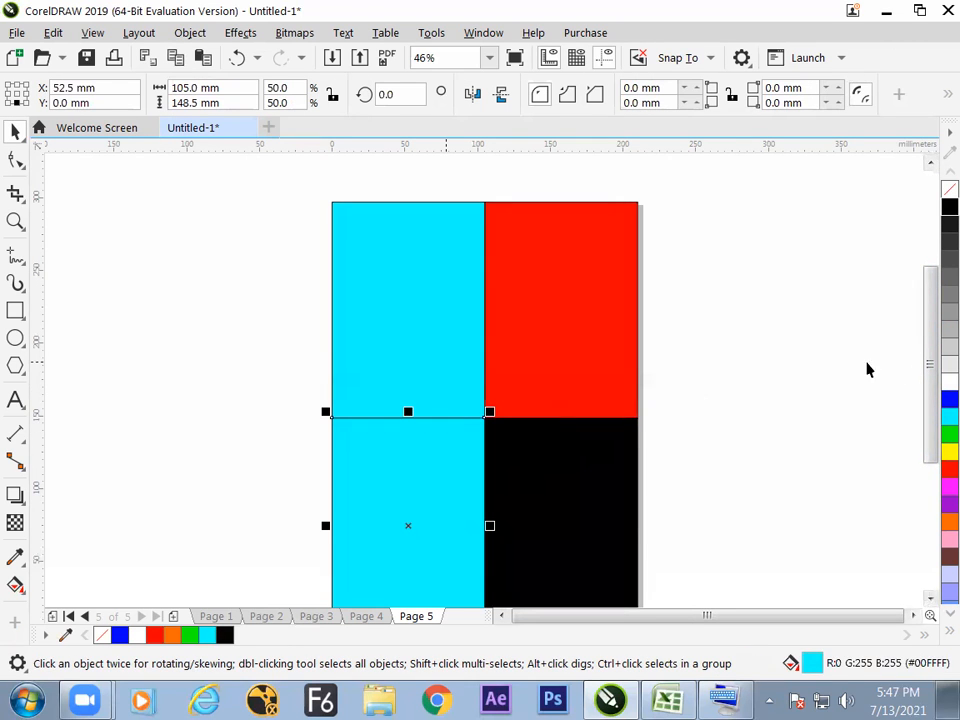
left_click(949, 451)
left_click(779, 397)
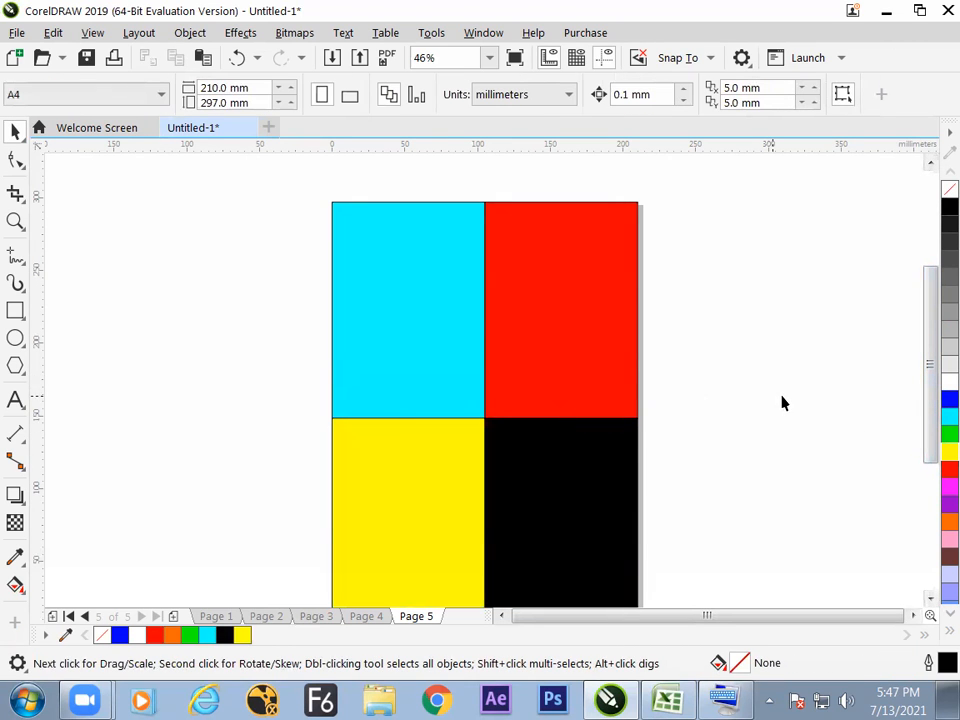
scroll(469, 378, "down", 1)
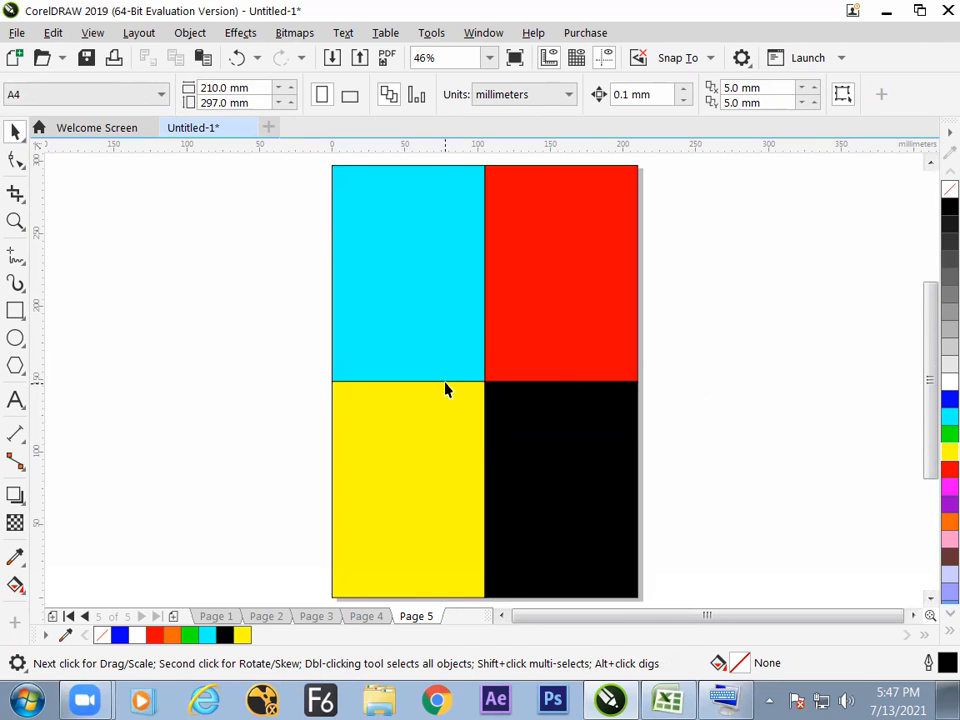
left_click_drag(390, 304, 418, 311)
key("ctrl+z")
left_click(272, 377)
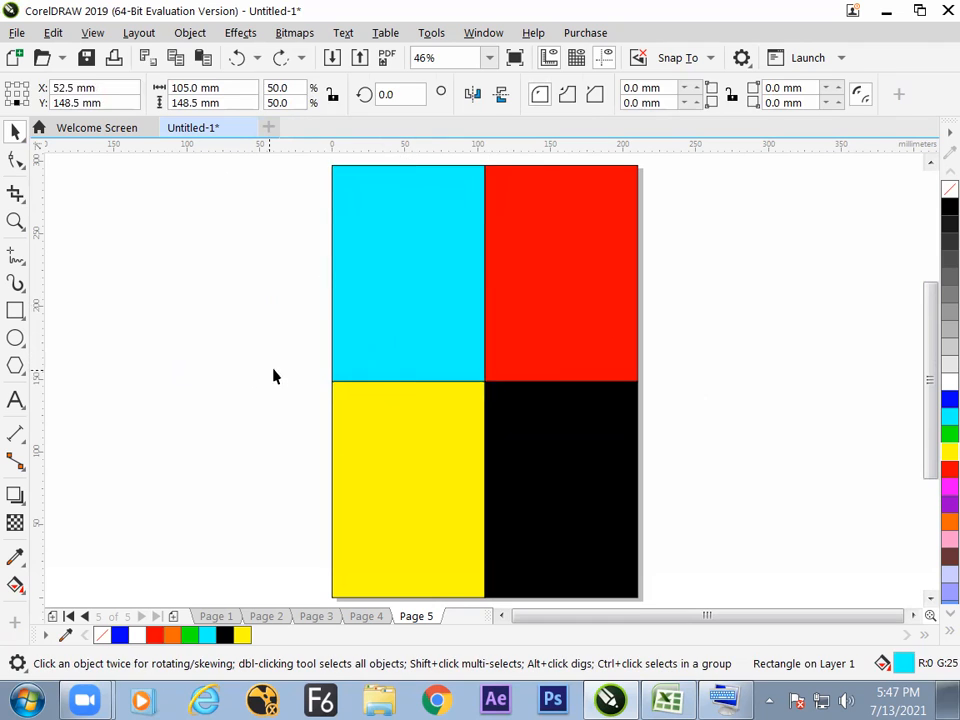
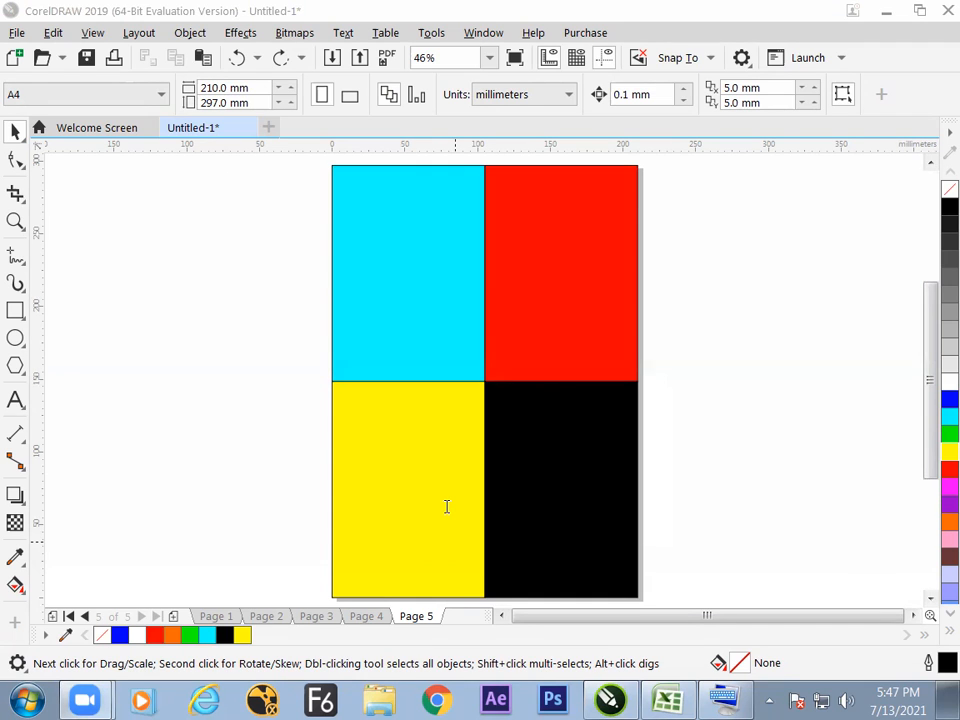
On a new page 6, create a page-sized rectangle and halve its 210 mm width about the left-center origin.
left_click(553, 326)
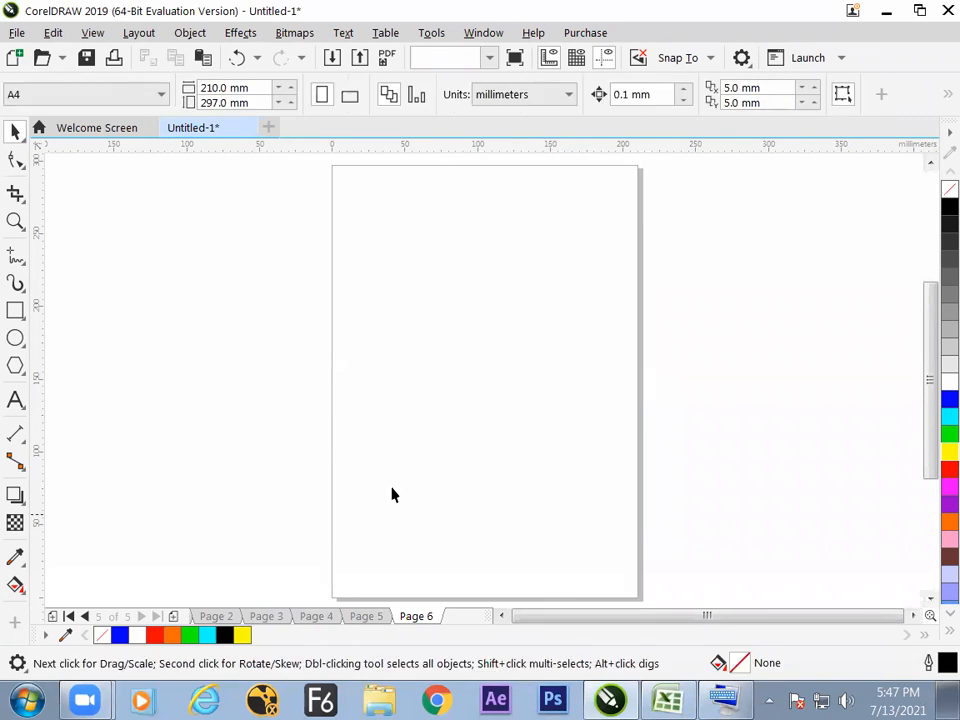
double_click(15, 311)
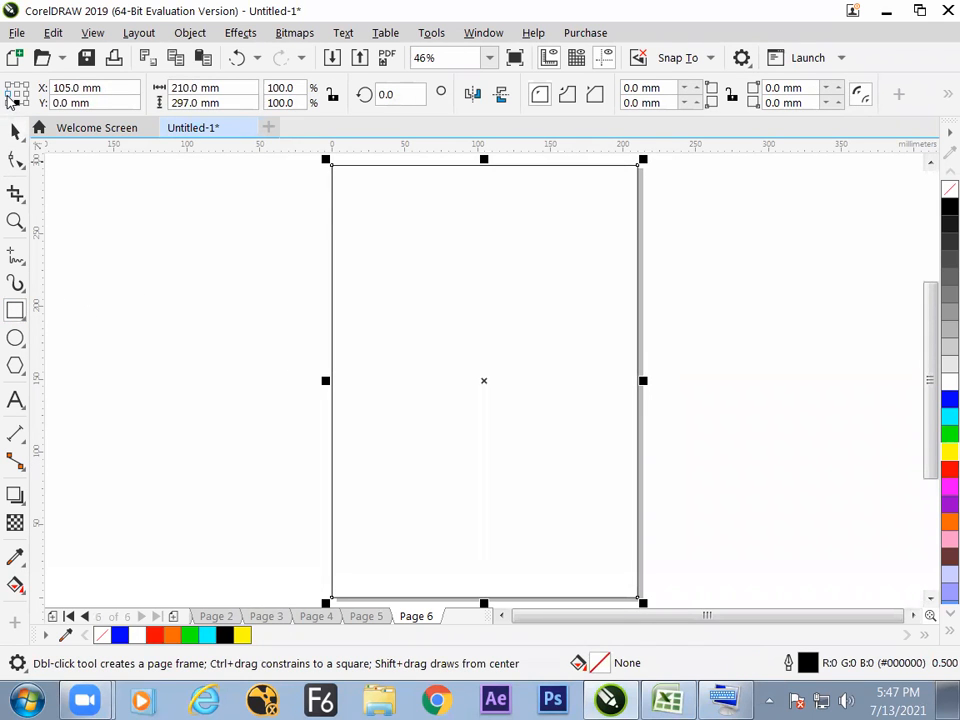
left_click(8, 96)
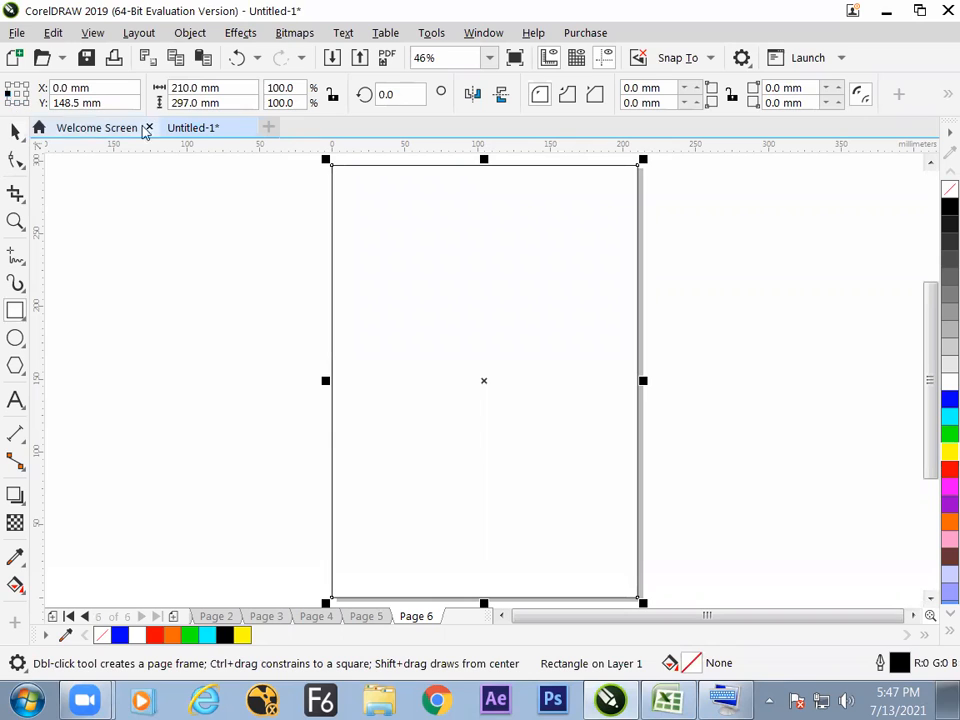
left_click(233, 91)
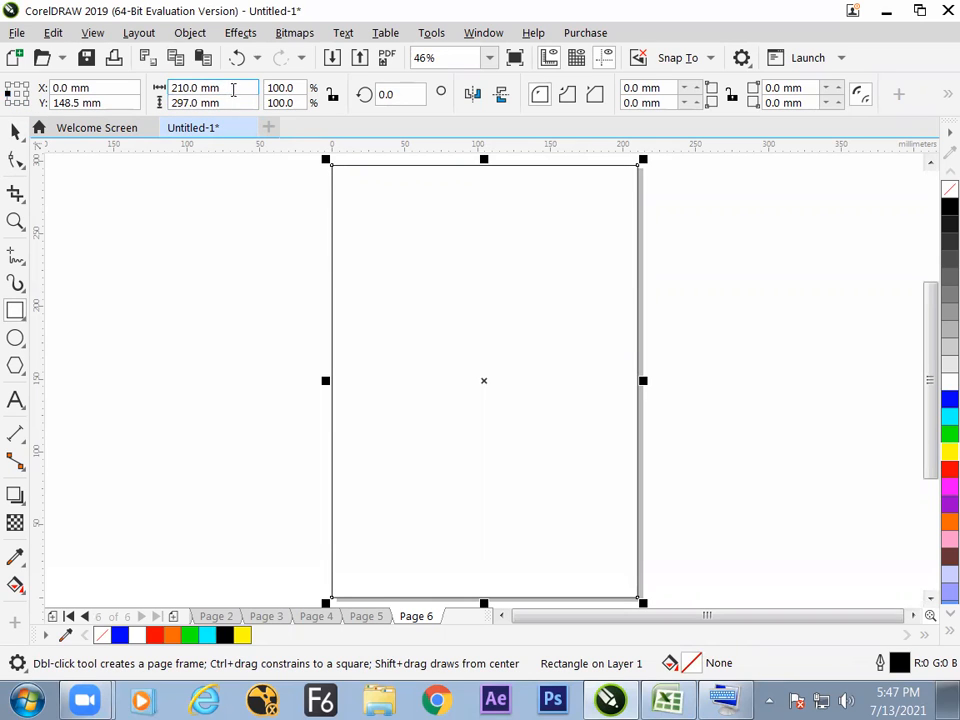
type("/2")
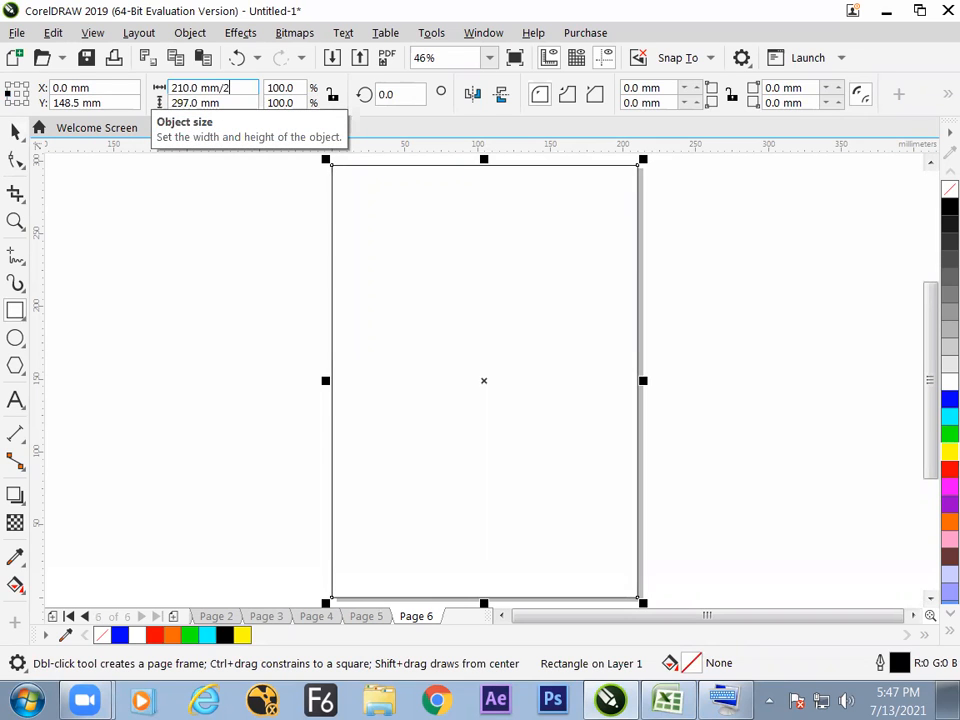
key("Return")
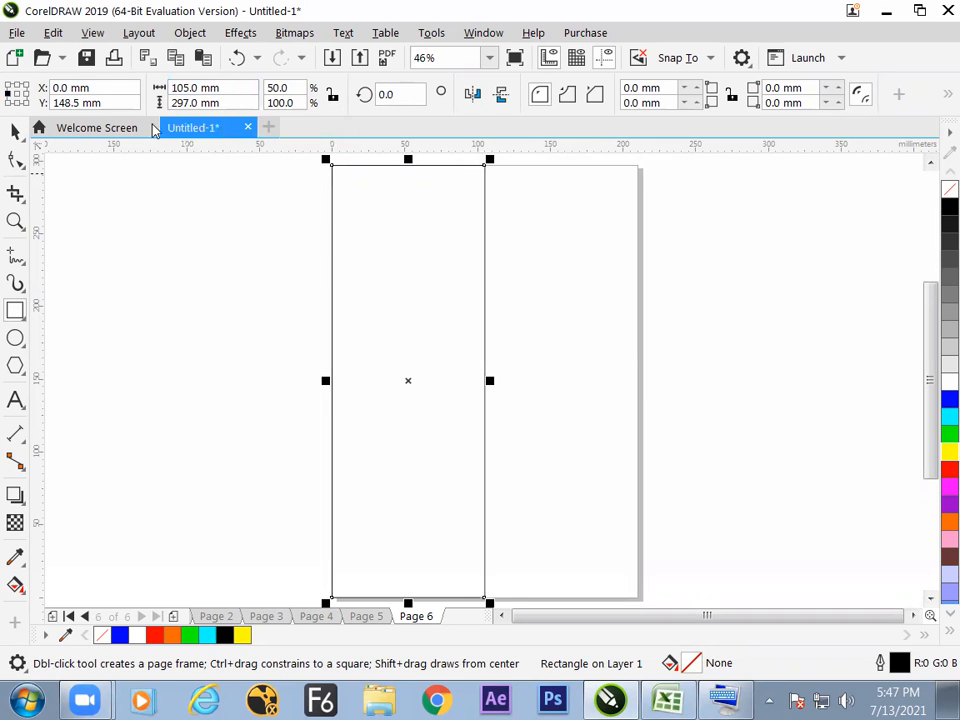
Halve the rectangle's 297 mm height about its top-center origin.
left_click(17, 103)
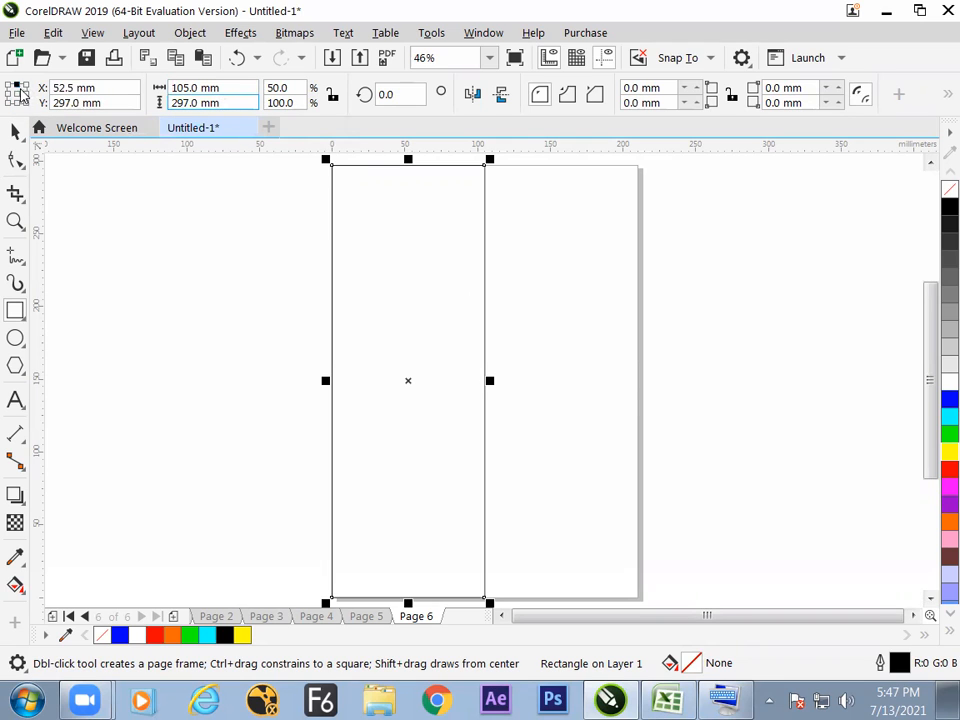
type("/")
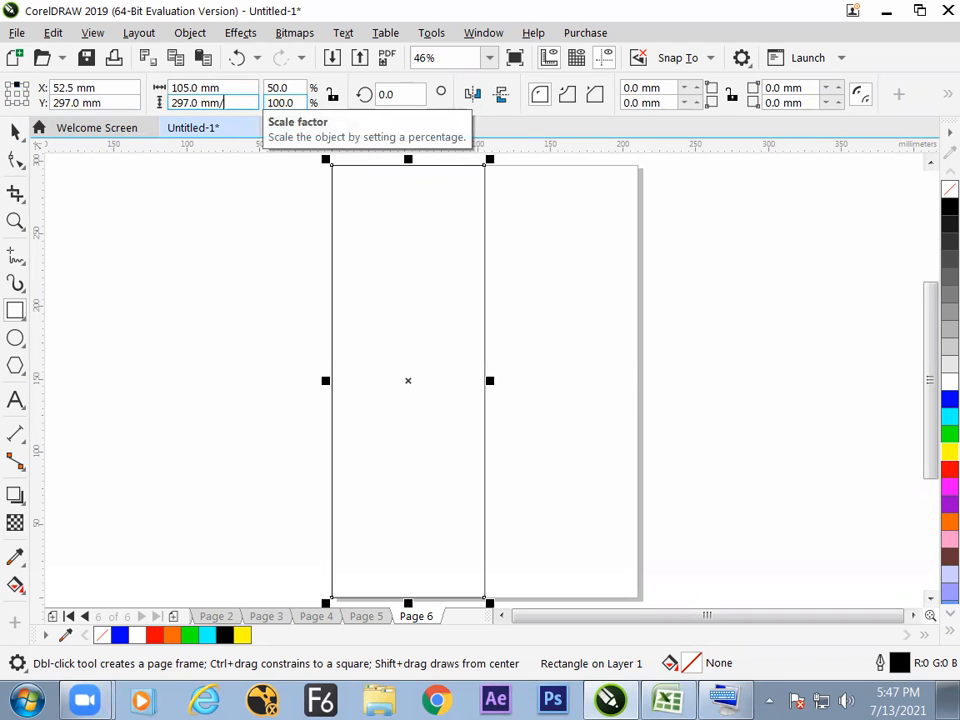
type("2")
key("Return")
key("space")
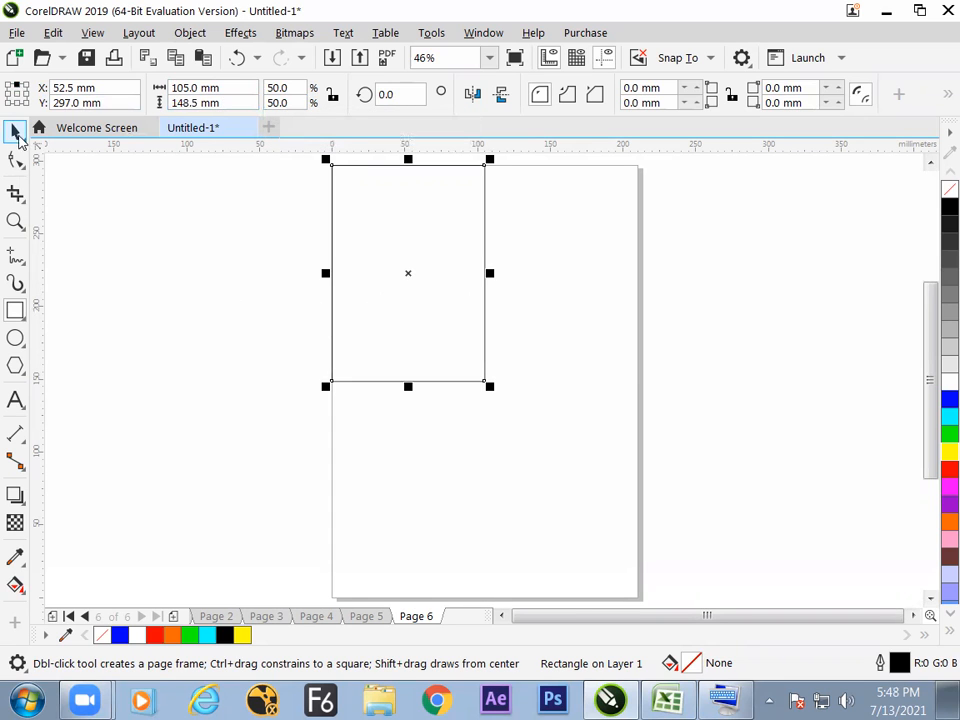
Mirror a copy of the quarter-page rectangle horizontally about its right-center origin.
left_click(260, 300)
left_click(356, 308)
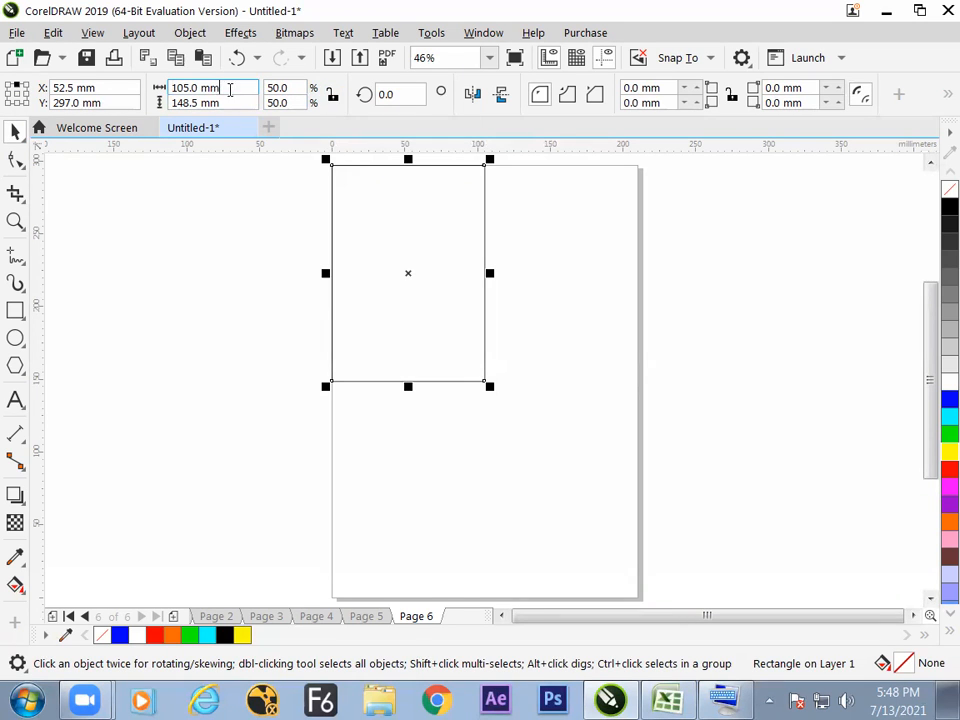
left_click(188, 273)
left_click(386, 298)
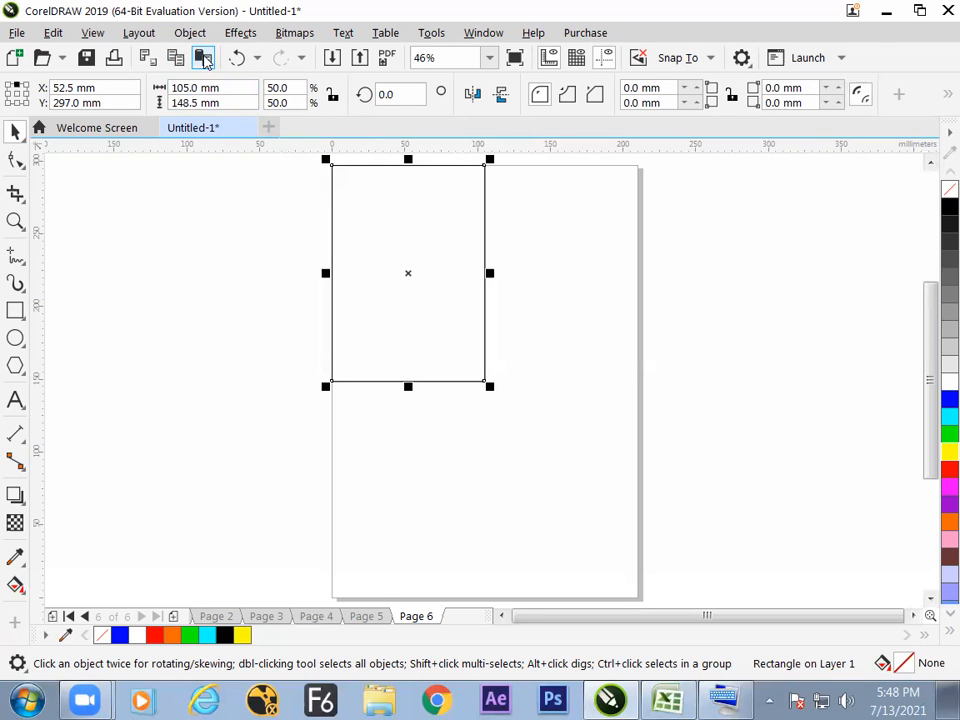
left_click(16, 94)
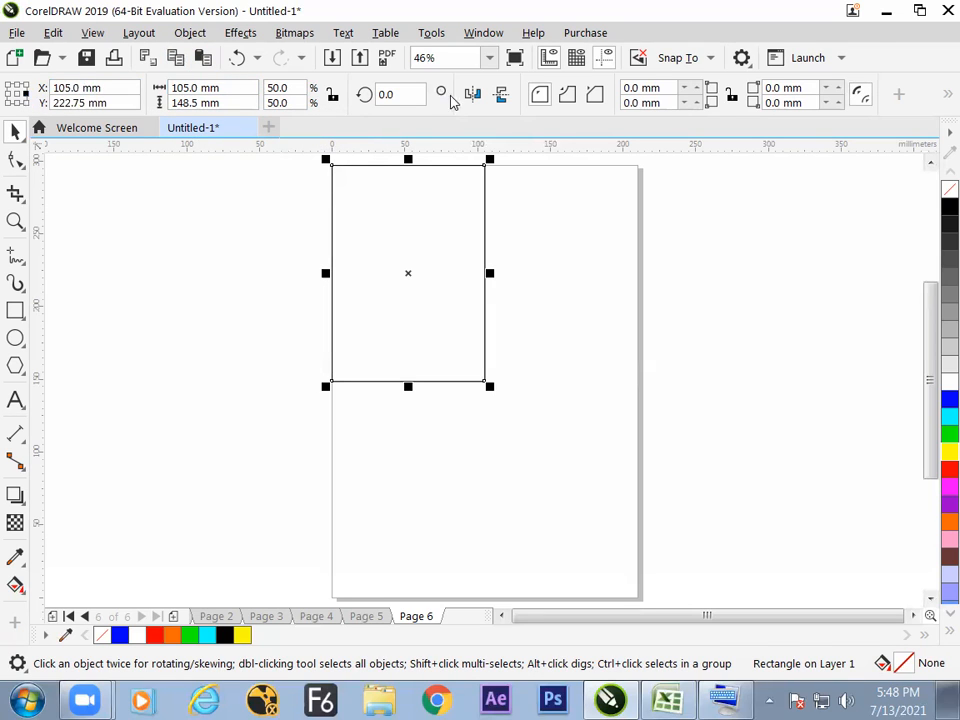
left_click(473, 94)
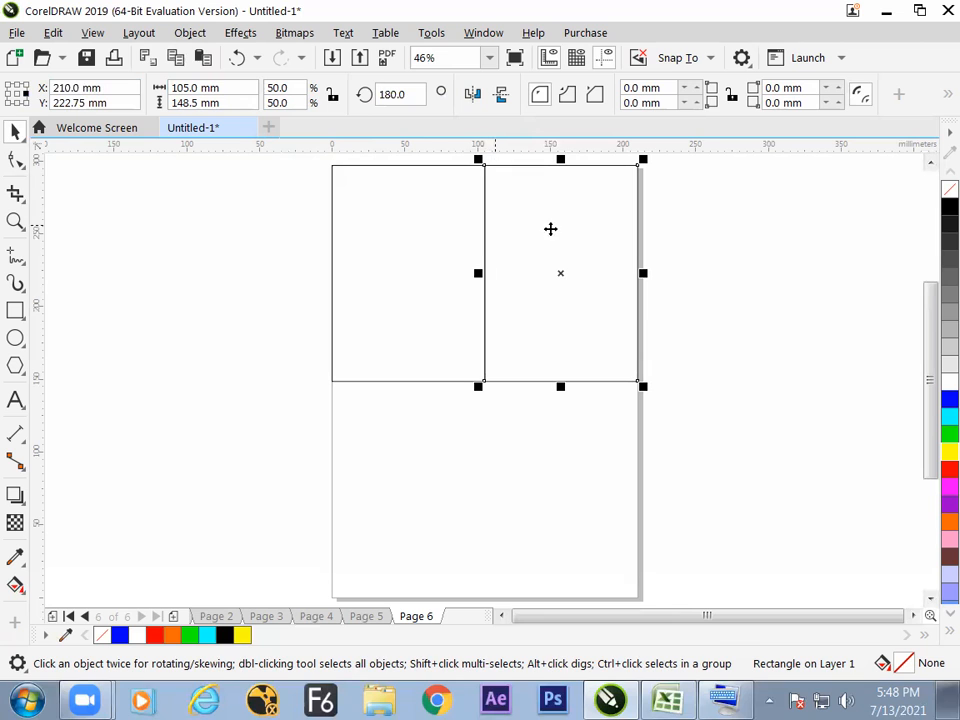
Select both upper rectangles together and mirror a copy of them vertically about the bottom-center origin.
left_click(720, 346)
left_click_drag(701, 424, 294, 138)
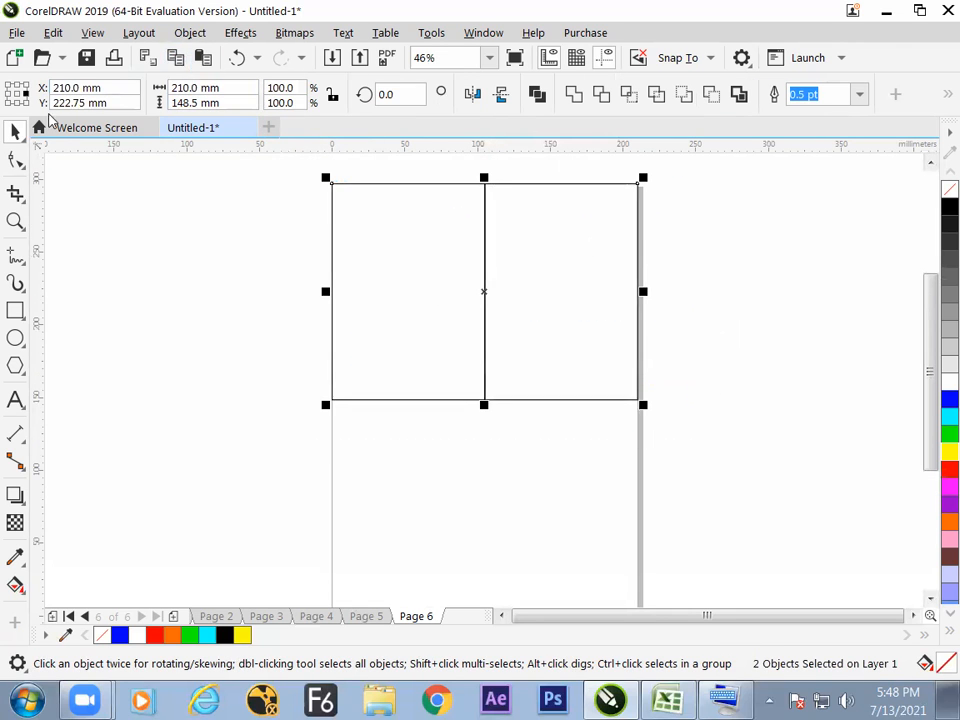
left_click(16, 93)
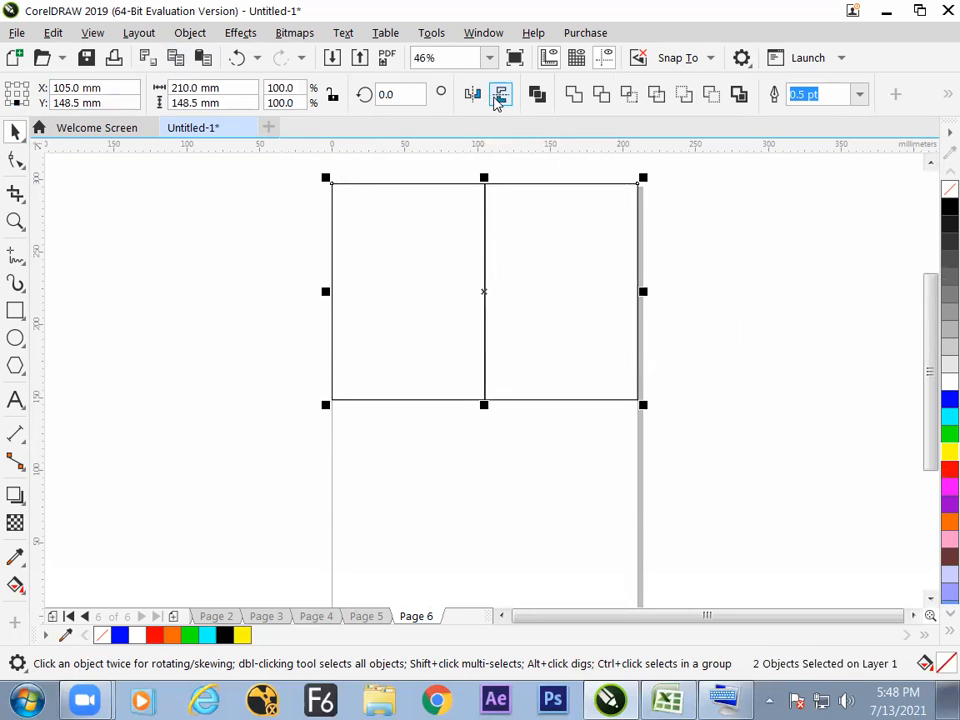
left_click(498, 99)
Fill the upper-right rectangle with black and the lower-right rectangle with yellow.
left_click(706, 299)
left_click(608, 321)
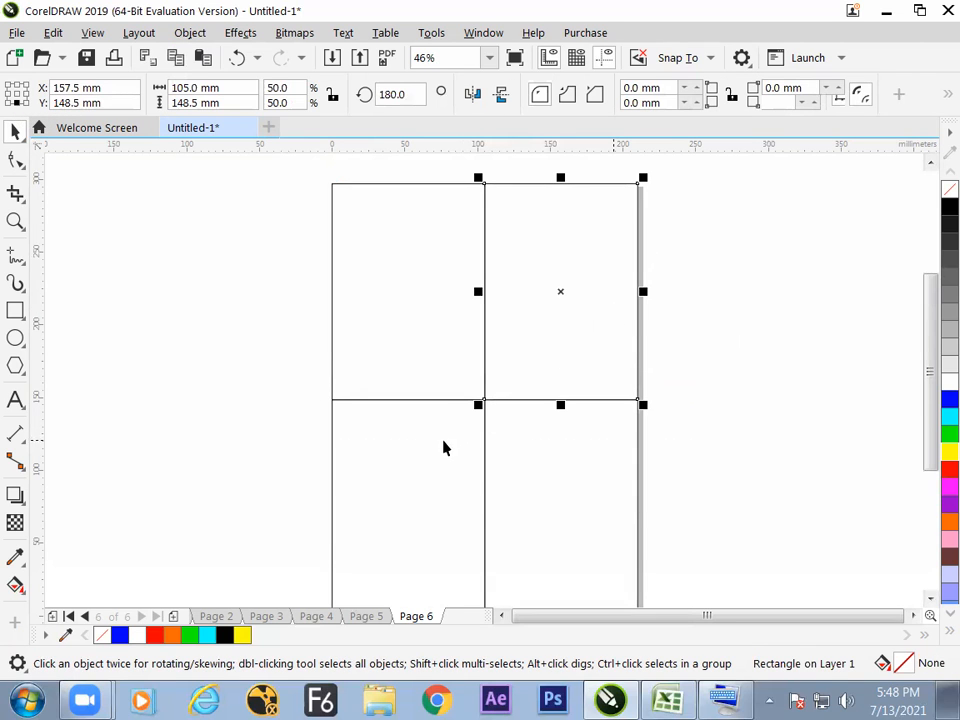
left_click(949, 207)
left_click(721, 449)
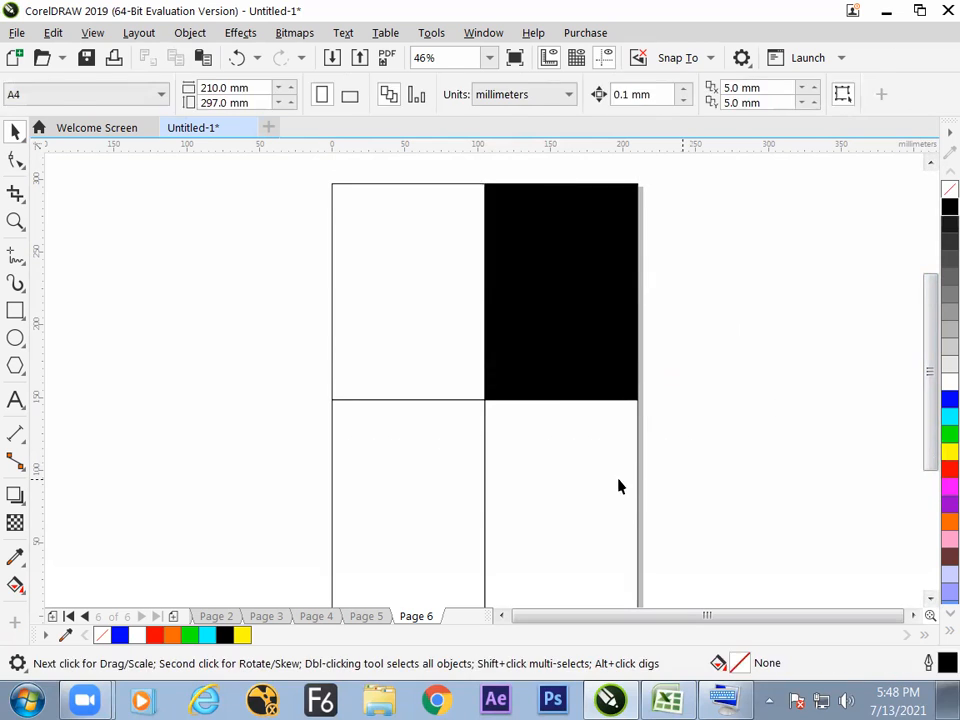
left_click(619, 480)
left_click(949, 451)
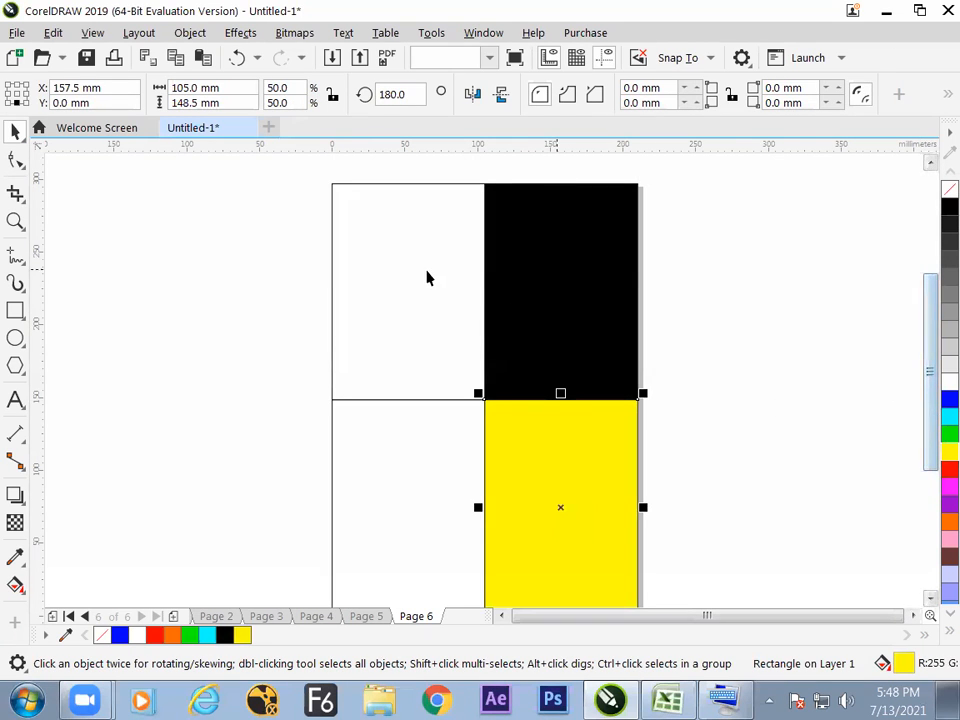
Fill the upper-left rectangle with red and the lower-left rectangle with cyan, leaving nothing selected.
left_click(426, 274)
left_click(949, 467)
left_click(443, 486)
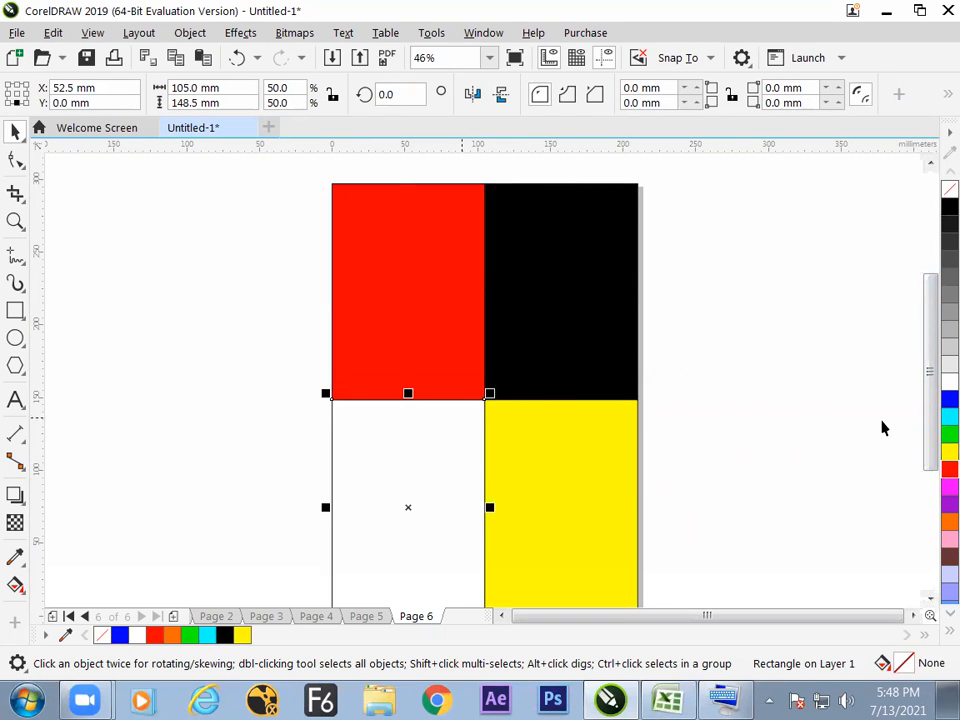
left_click(949, 416)
left_click(777, 402)
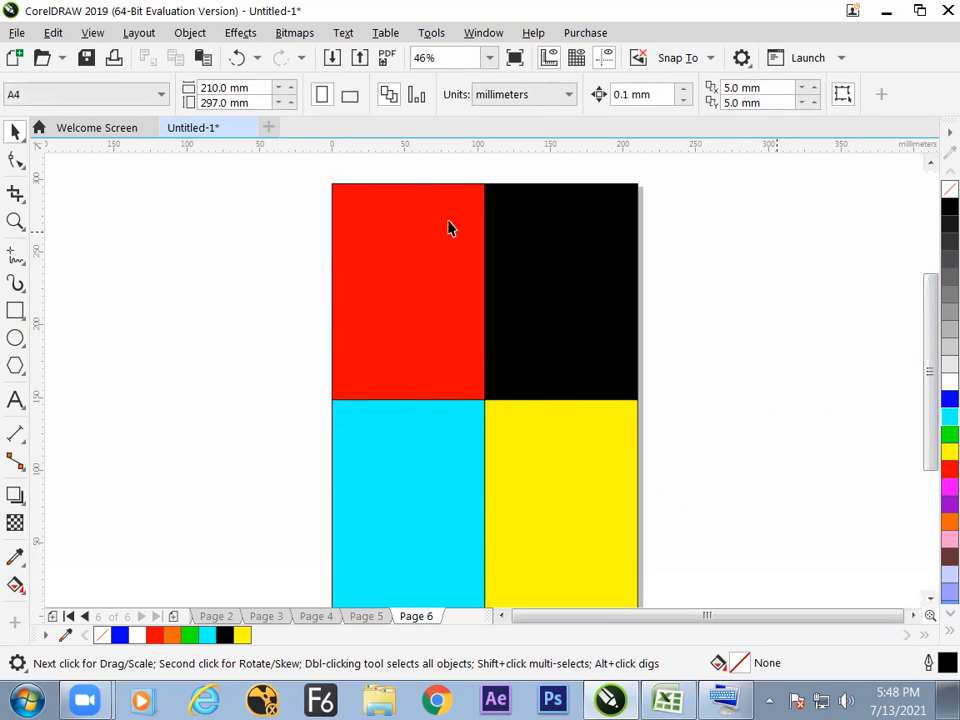
Review the drawings on the document's pages, going back from page 6 to page 1 and forward again.
key("Page_Up")
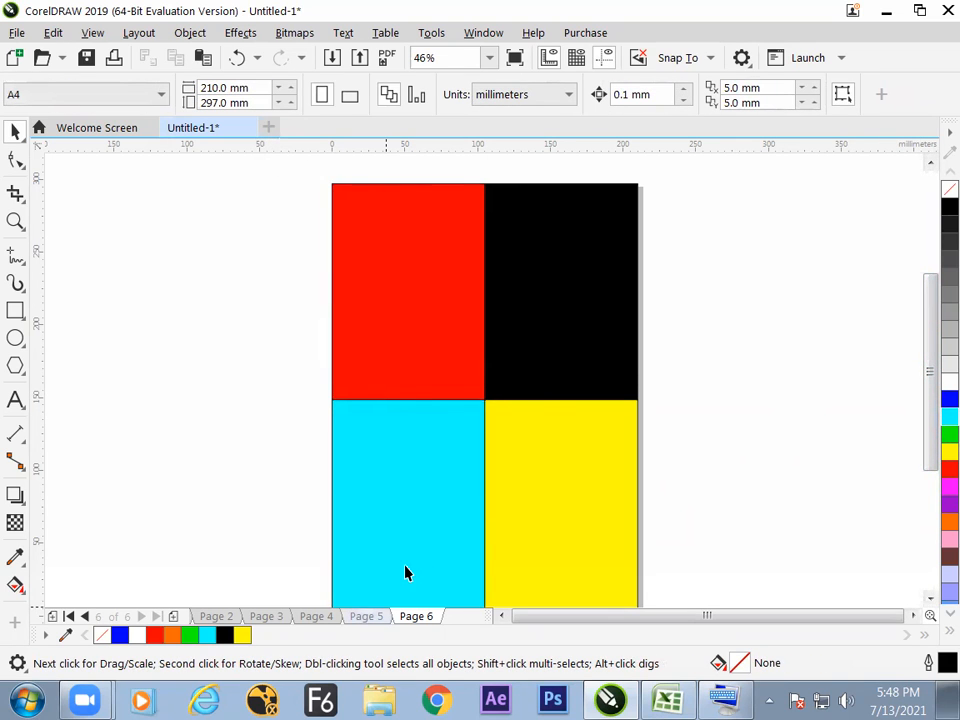
key("Page_Down")
key("Page_Up")
key("Page_Up")
key("Page_Up")
key("Page_Up")
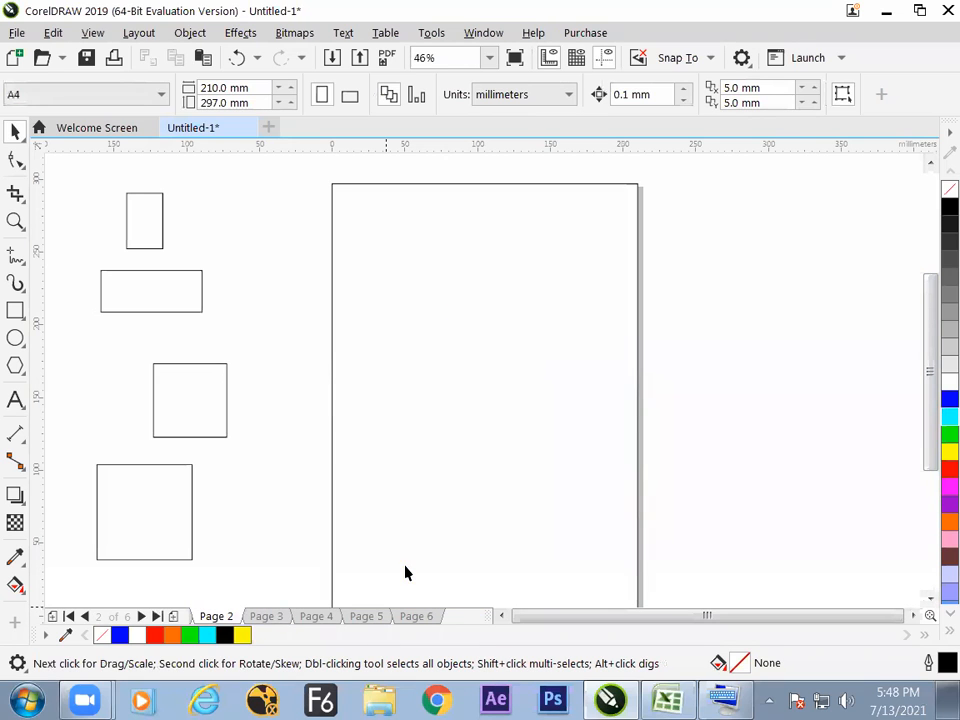
key("Page_Up")
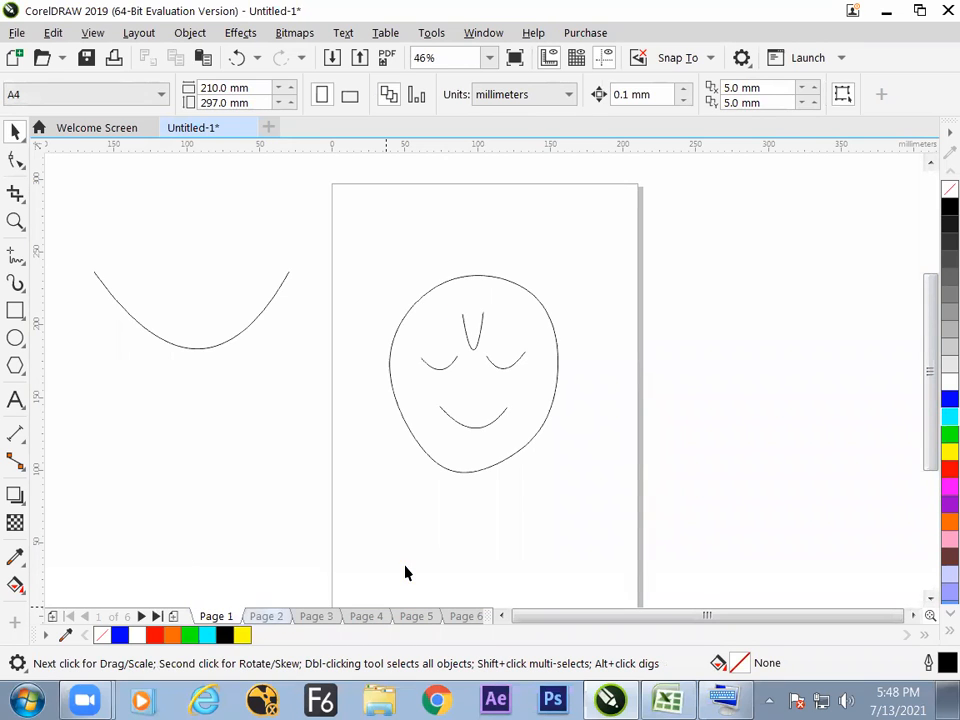
key("Page_Down")
key("Page_Down")
key("Page_Down")
key("Page_Down")
key("Page_Down")
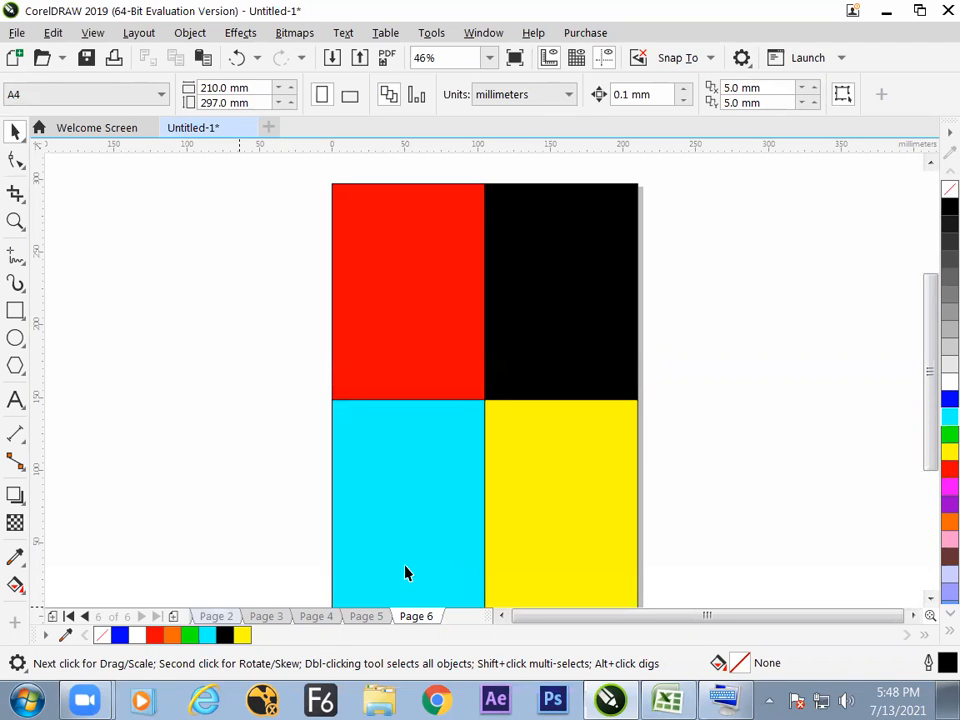
Add page 7, return to page 6 and place a page-sized rectangle frame behind its four colored quarters.
key("Page_Down")
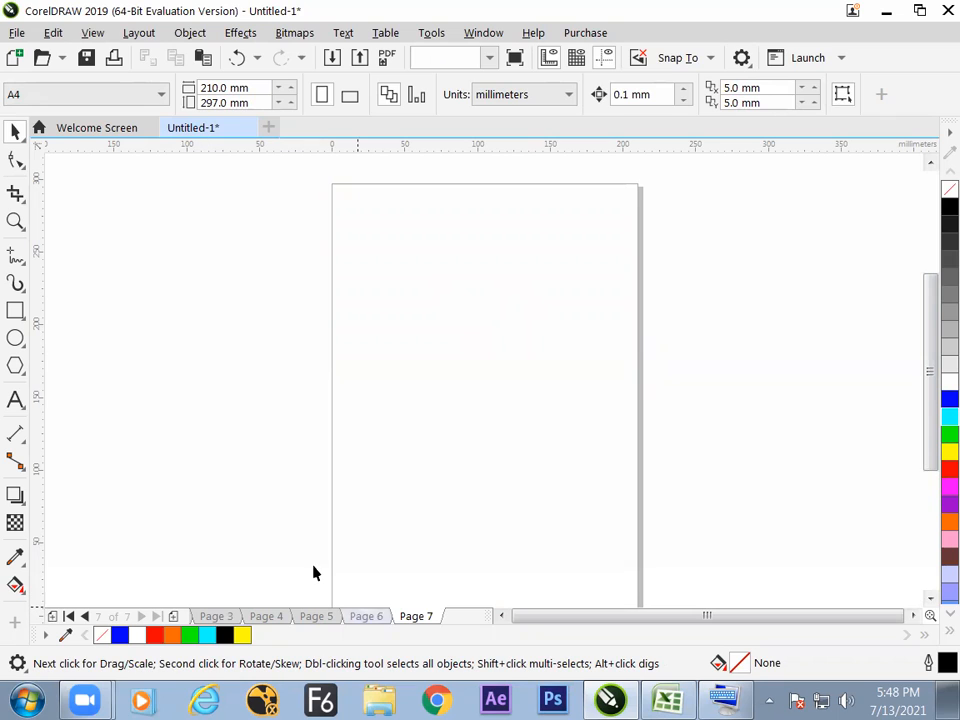
key("Page_Up")
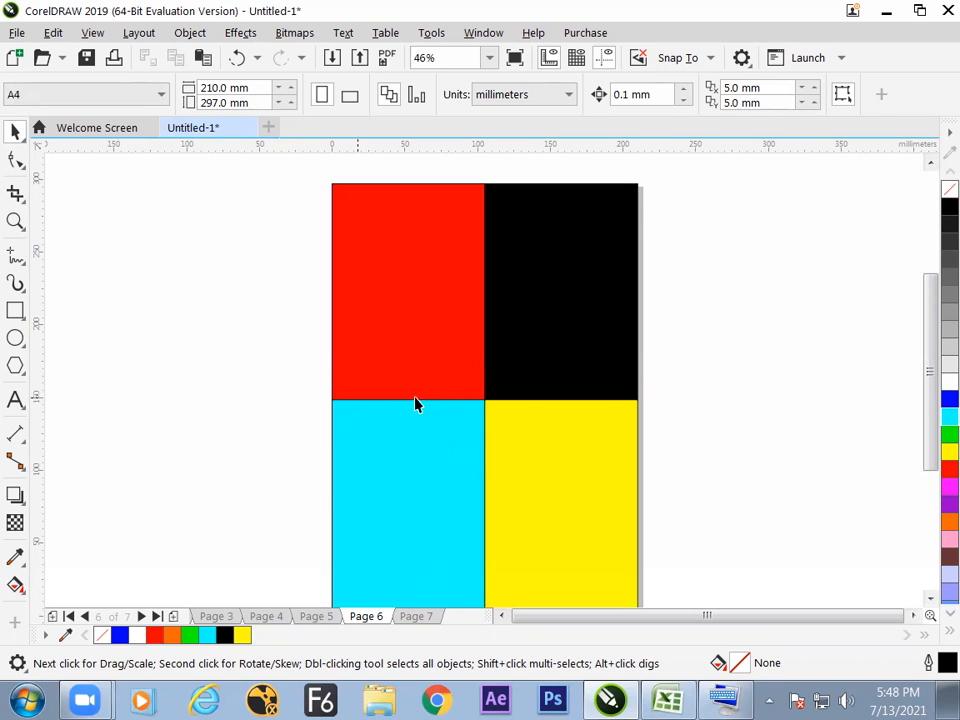
left_click(16, 312)
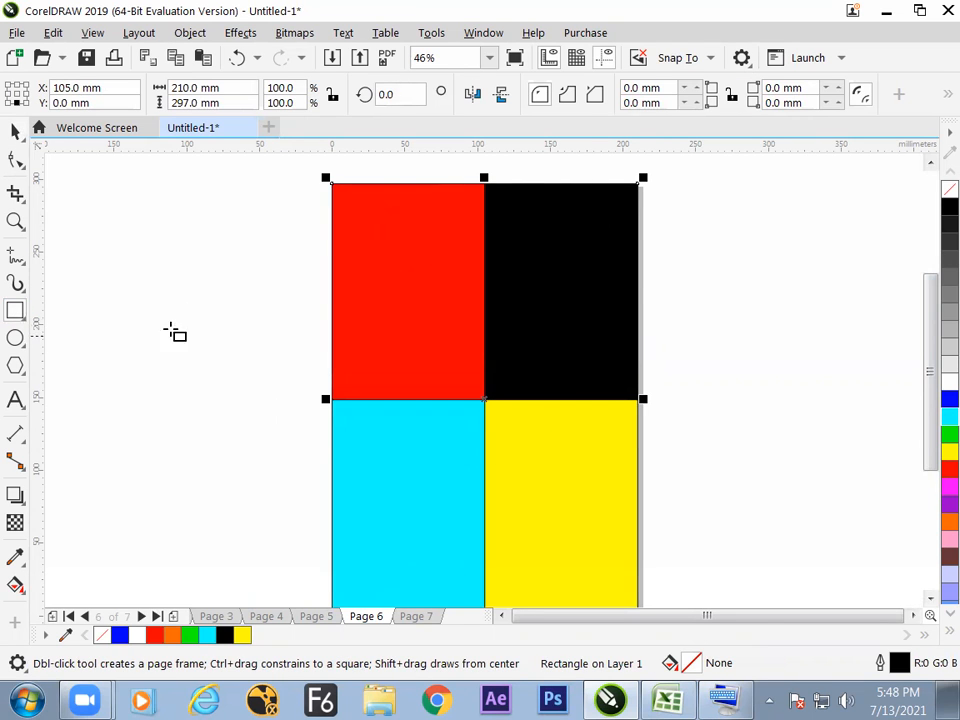
left_click(15, 133)
left_click(70, 240)
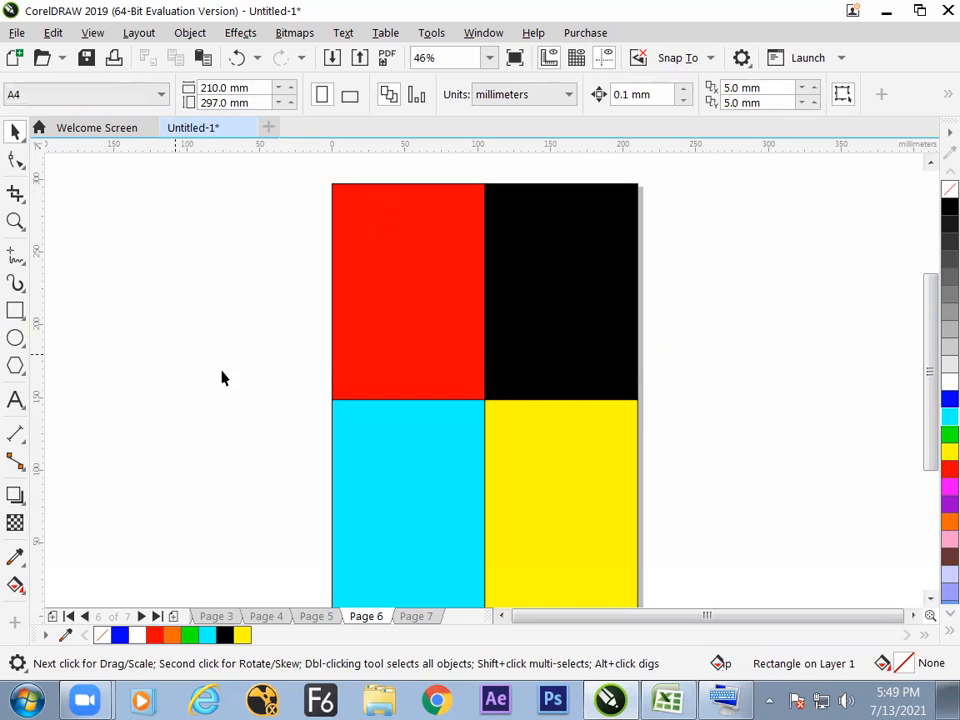
On page 4, move the whole tricolor flag near the page's upper-right corner, its bottom center at about X 165.3 mm, Y 222.6 mm.
key("Page_Up")
key("Page_Up")
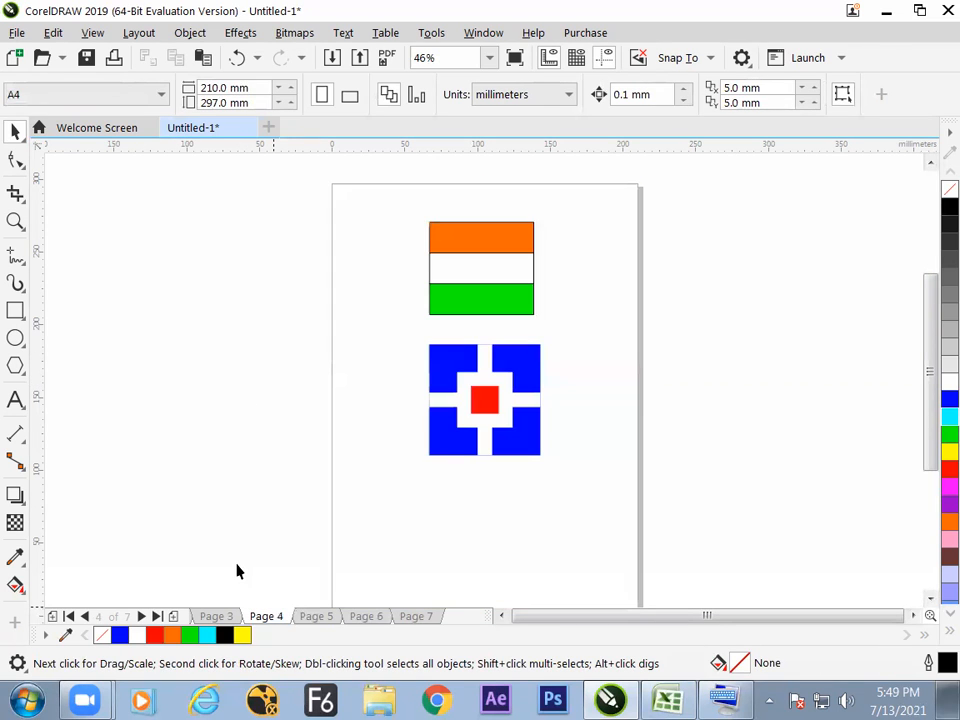
left_click_drag(417, 337, 567, 492)
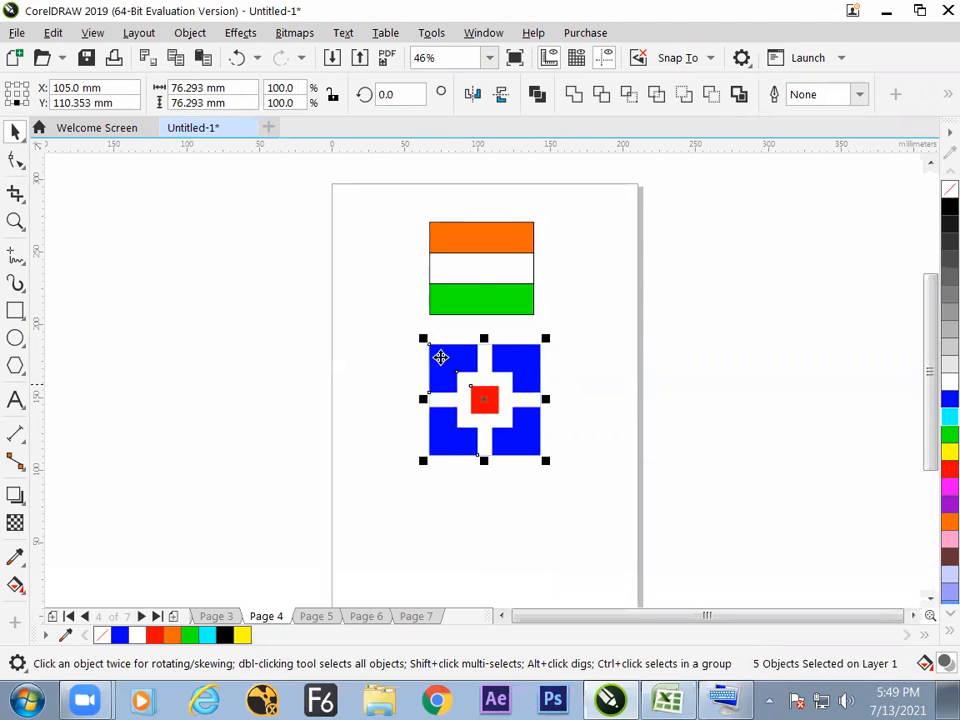
left_click_drag(411, 196, 559, 333)
left_click_drag(495, 272, 579, 254)
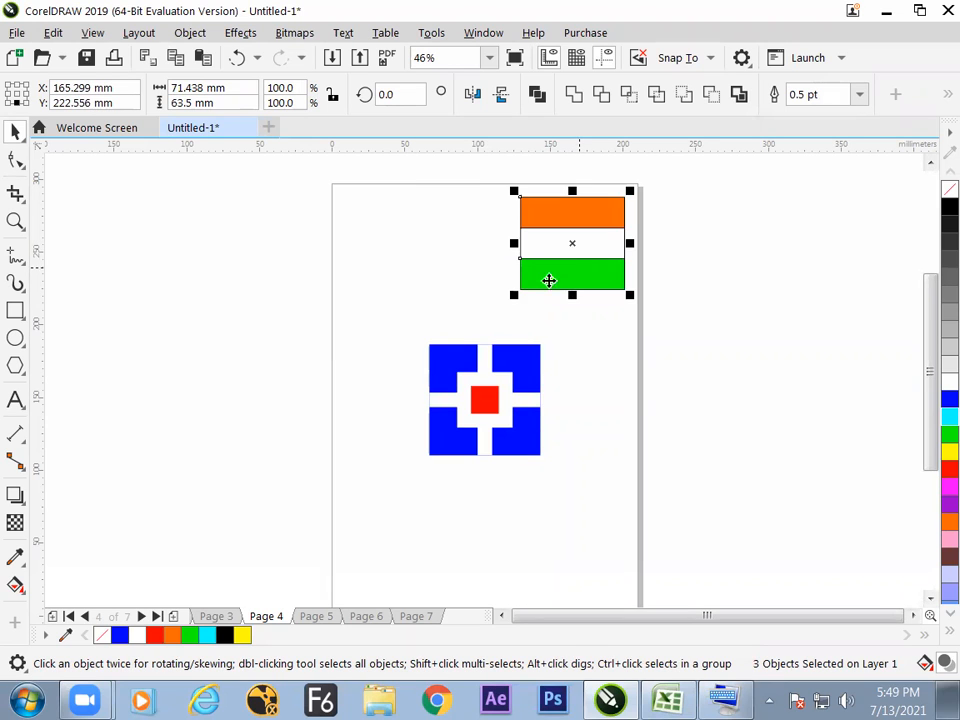
Select the whole logo and review the file formats offered for export, leaving without exporting and with nothing selected.
left_click_drag(408, 324, 559, 493)
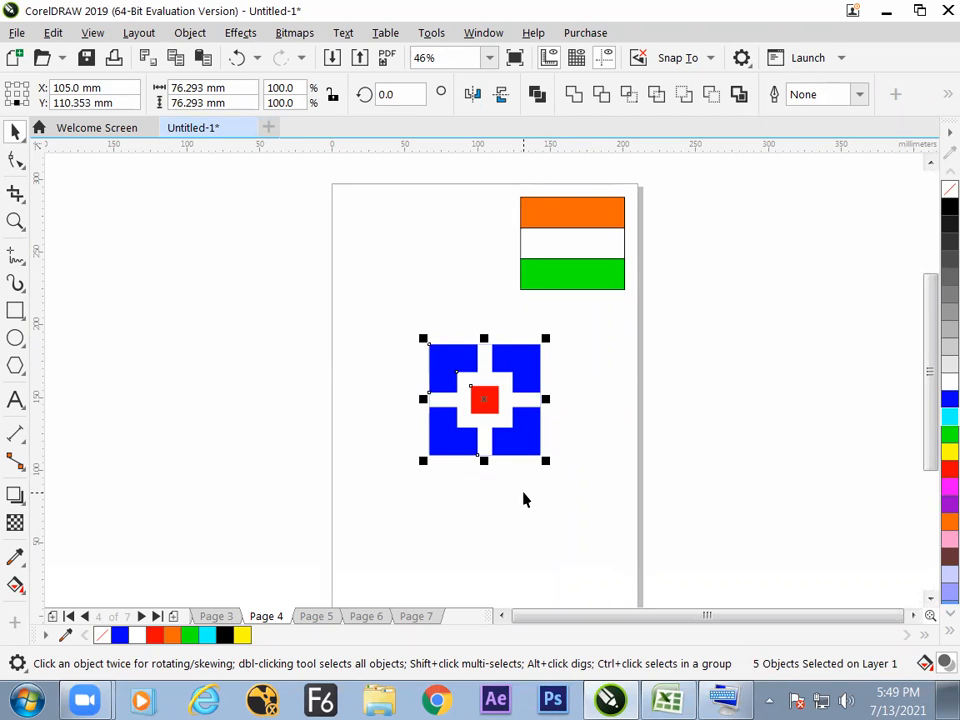
left_click(17, 34)
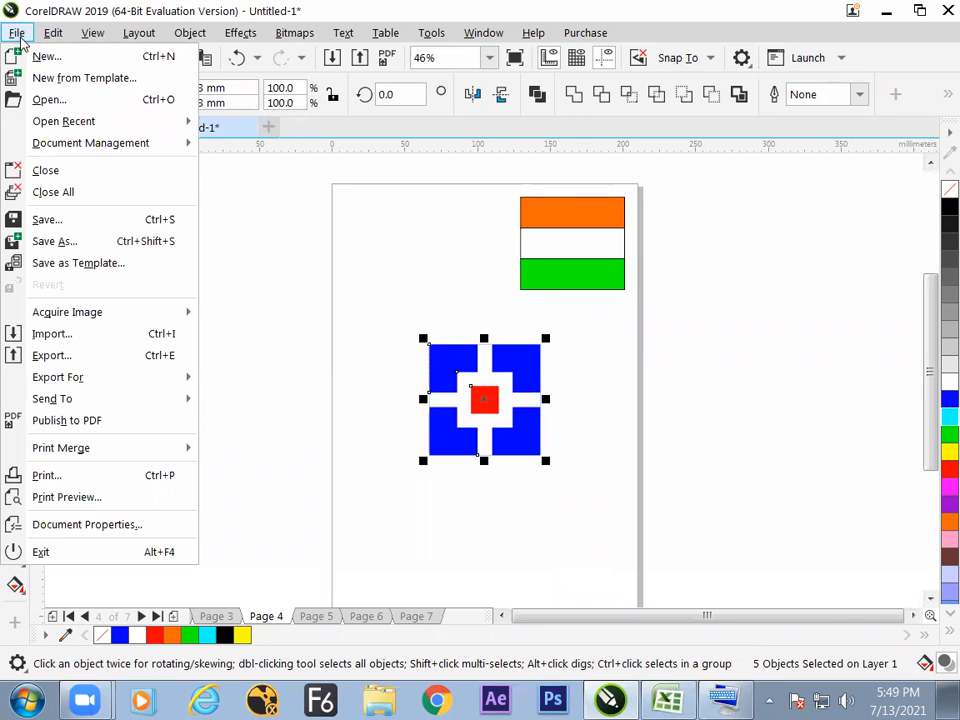
left_click(135, 362)
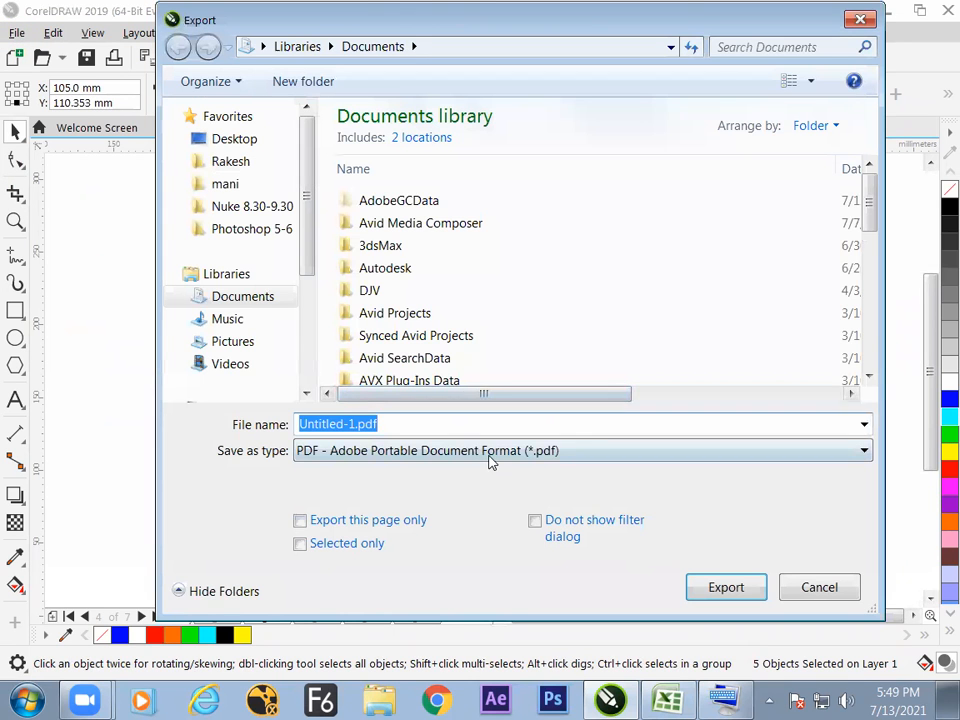
left_click(487, 453)
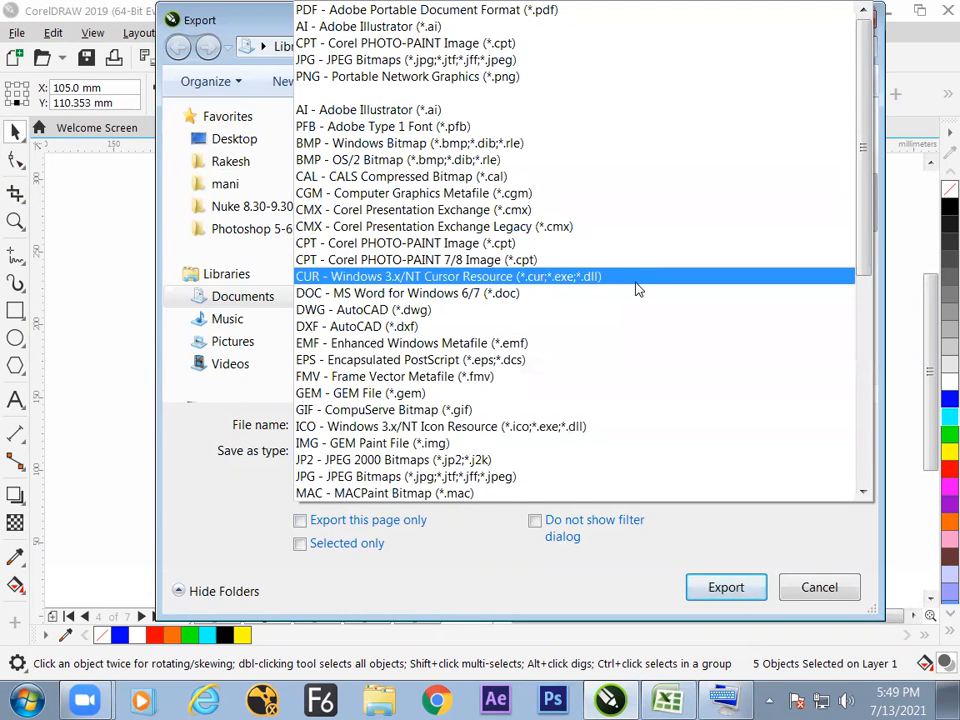
left_click_drag(863, 241, 861, 194)
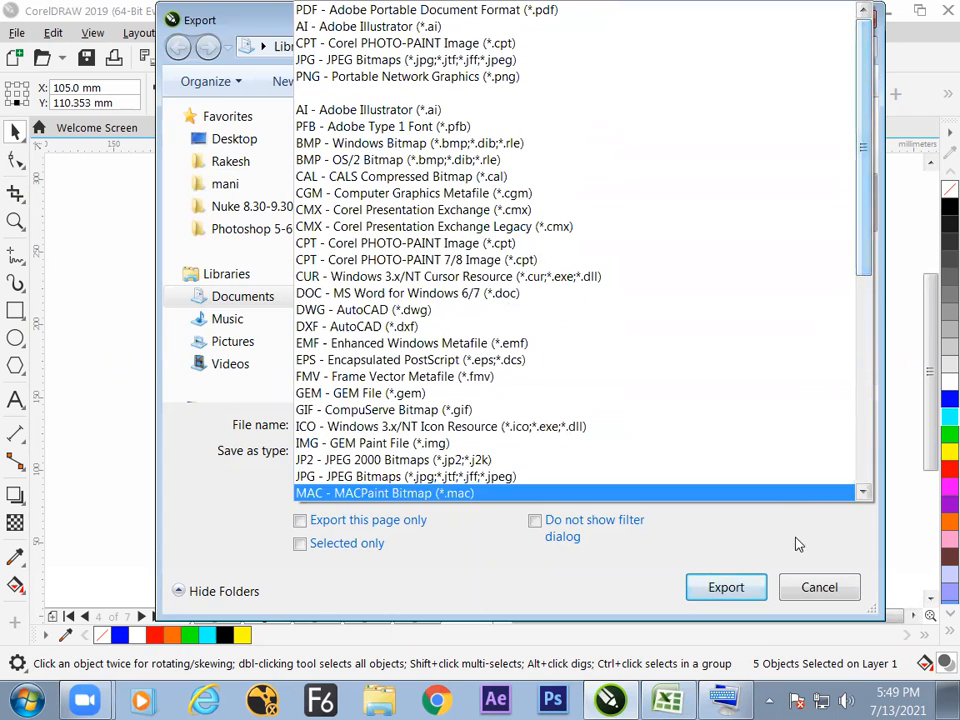
left_click(805, 566)
key("Escape")
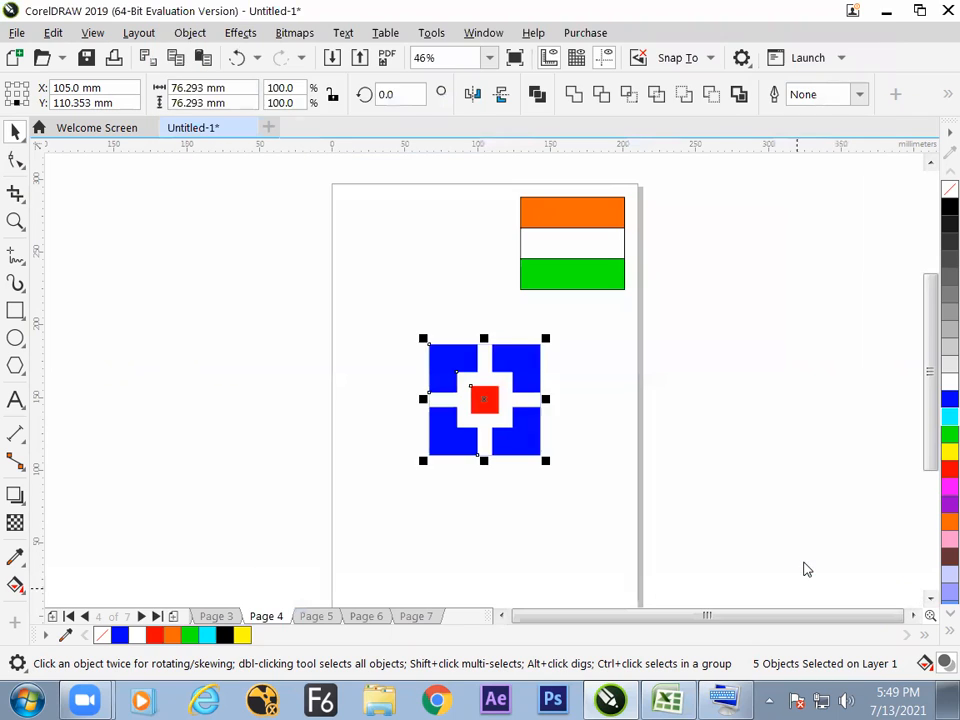
left_click(654, 400)
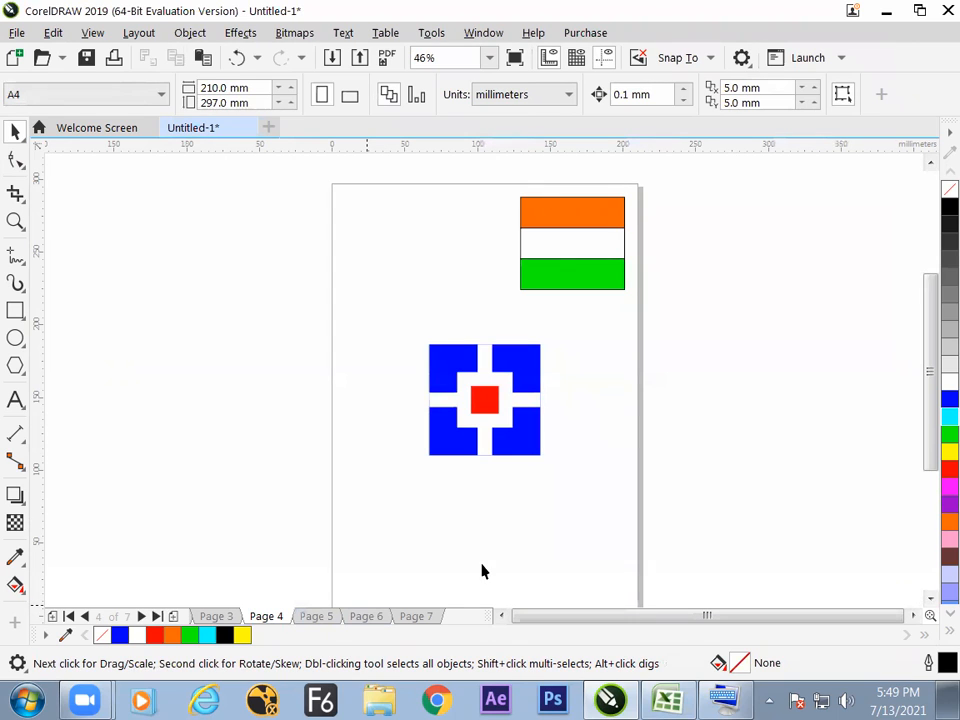
Go to page 6, try moving the red upper-left quarter off the page, and undo the move.
left_click(367, 616)
left_click(416, 616)
left_click(367, 616)
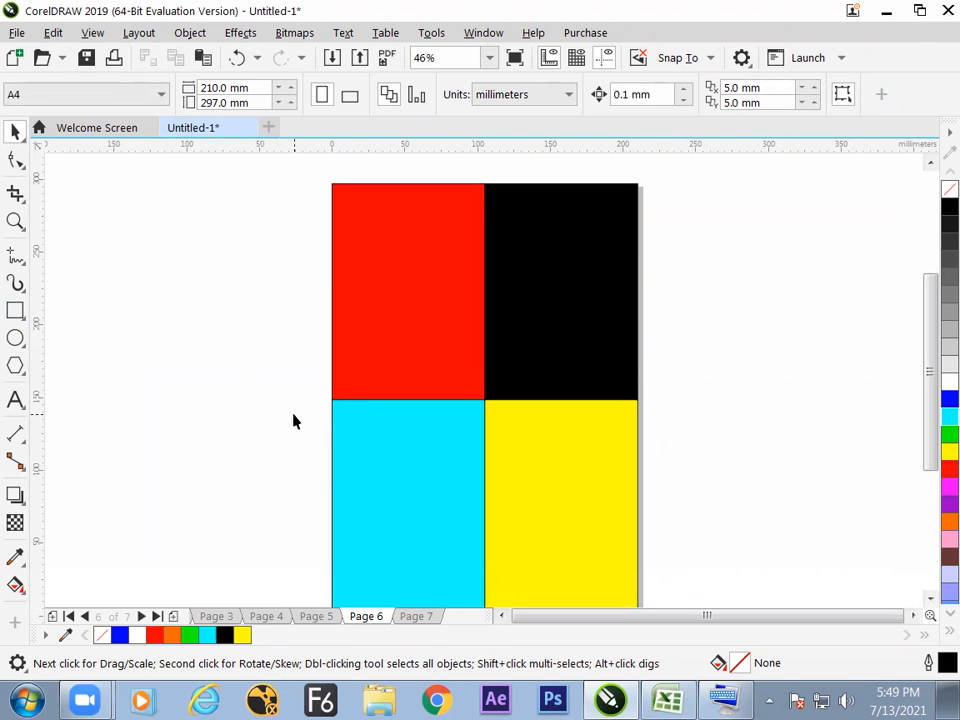
left_click_drag(333, 398, 220, 415)
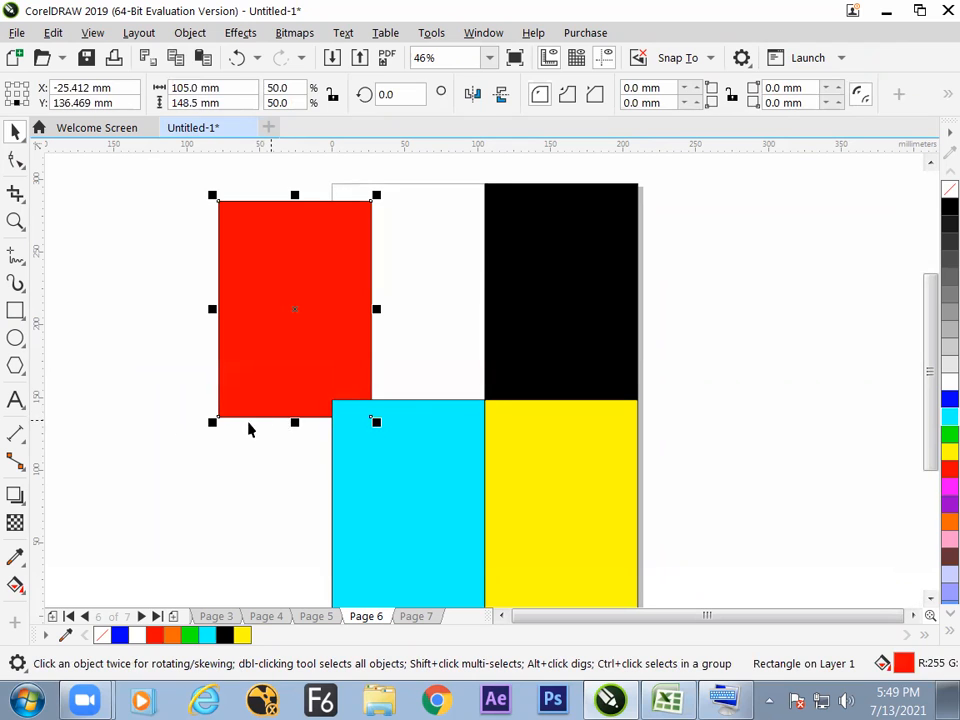
key("ctrl+z")
Add a page-sized rectangle frame behind the four colored quarters and set its reference point to the center.
double_click(15, 310)
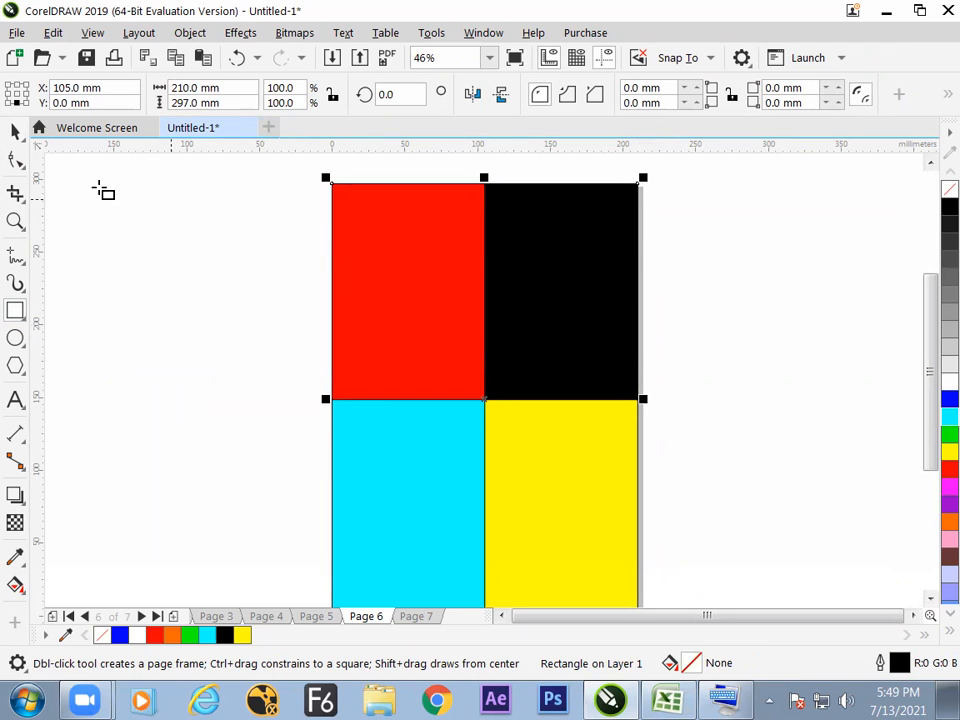
left_click(15, 131)
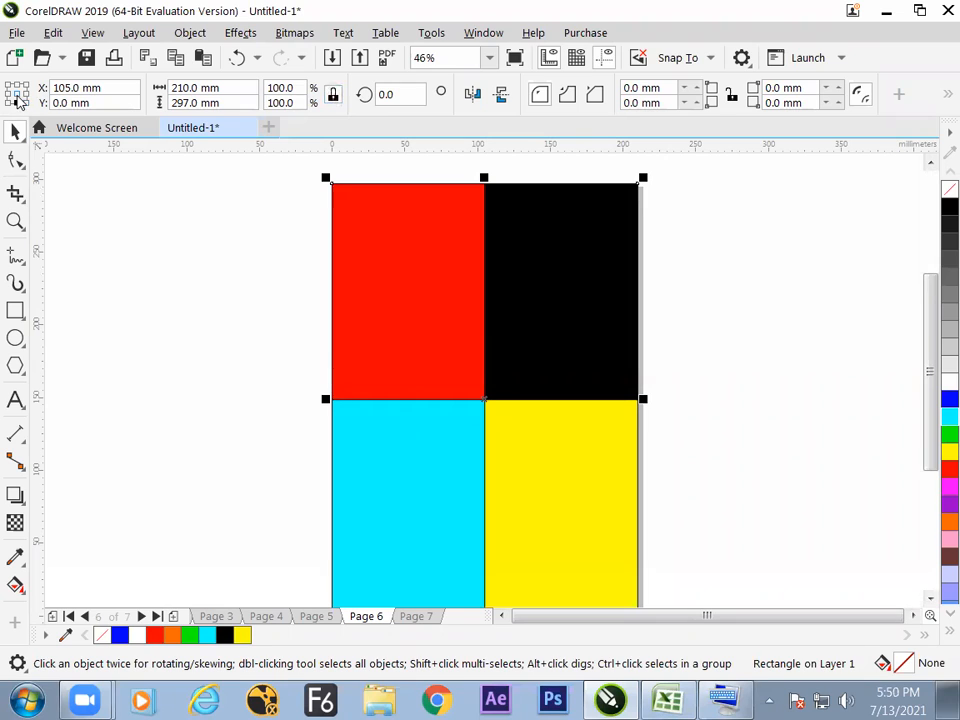
left_click(18, 97)
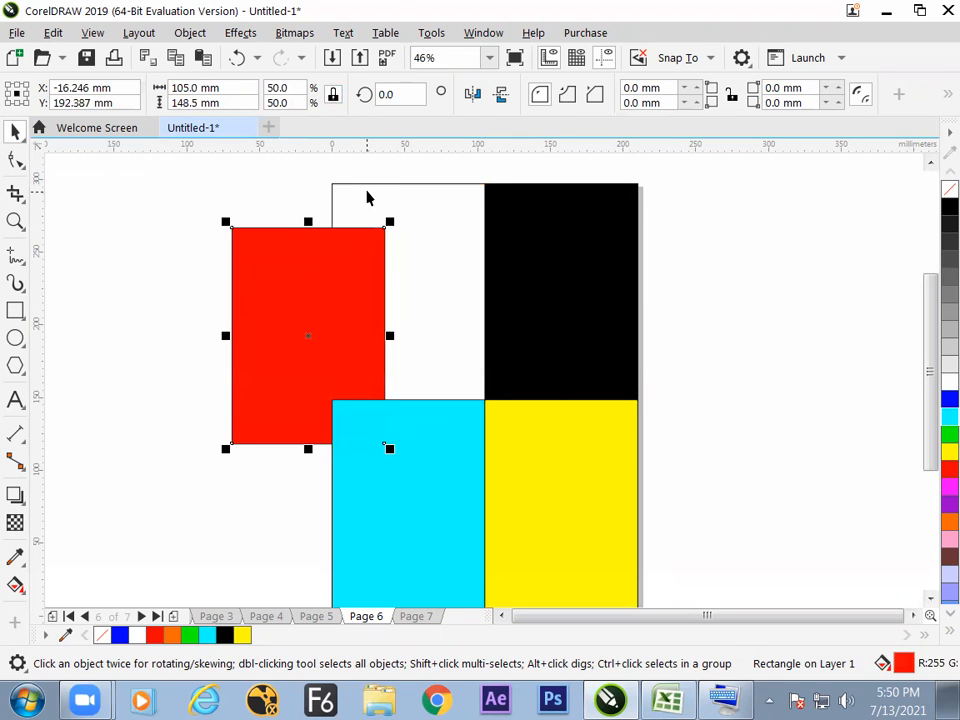
Move the red quarter off the page's left side, its center at about X -75.8 mm, Y 206.7 mm.
left_click_drag(268, 245, 369, 201)
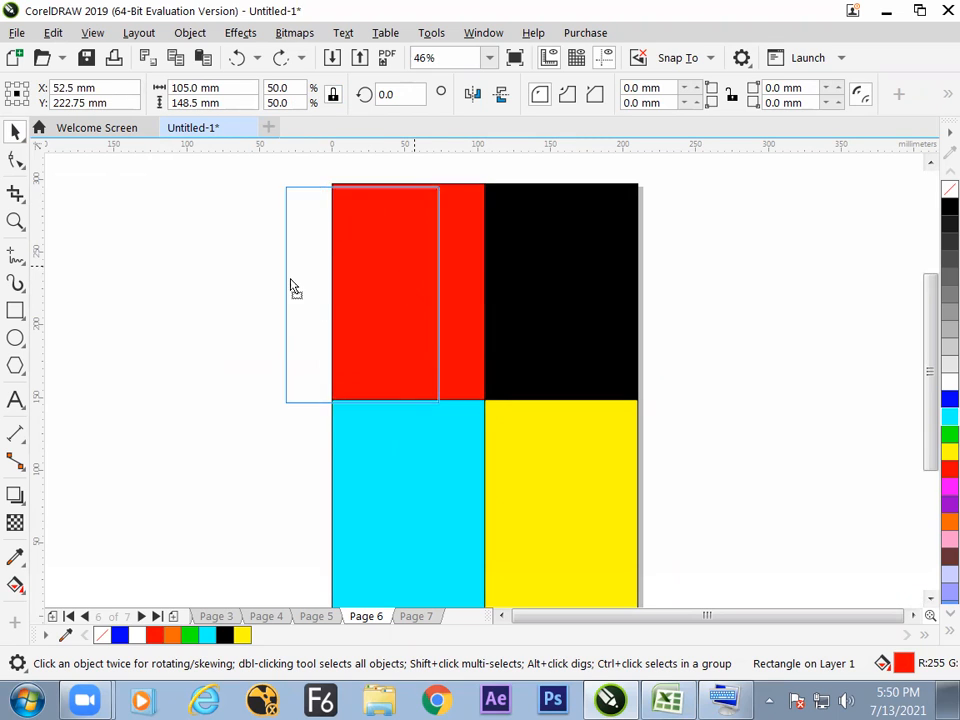
left_click_drag(296, 285, 155, 305)
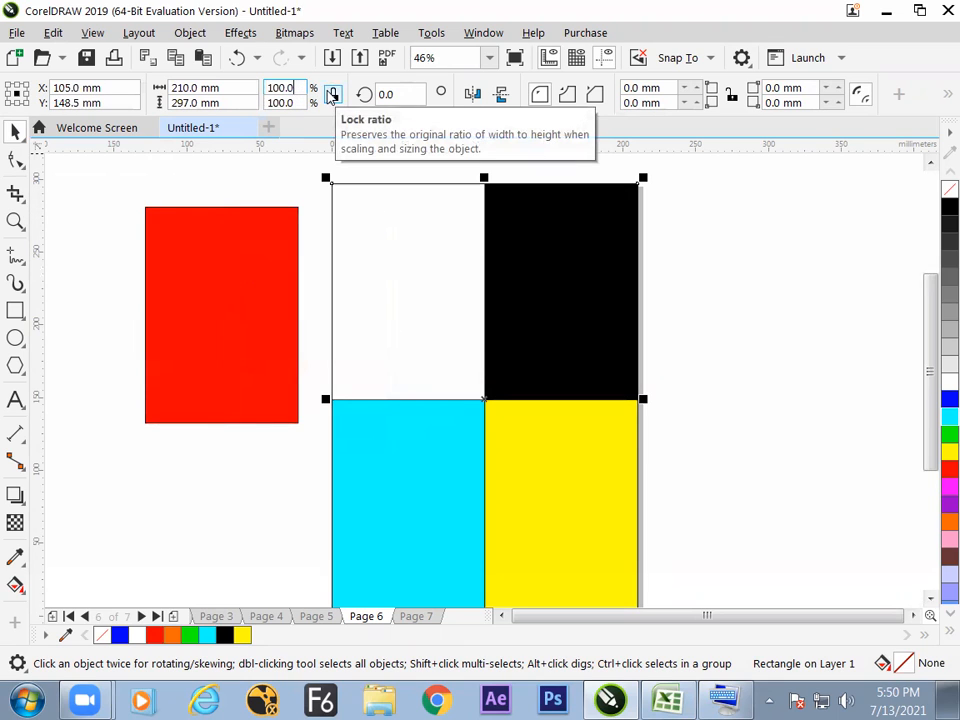
Try scaling the page frame proportionally to half its size about its center, and undo the scaling.
left_click(331, 94)
type("2")
key("Return")
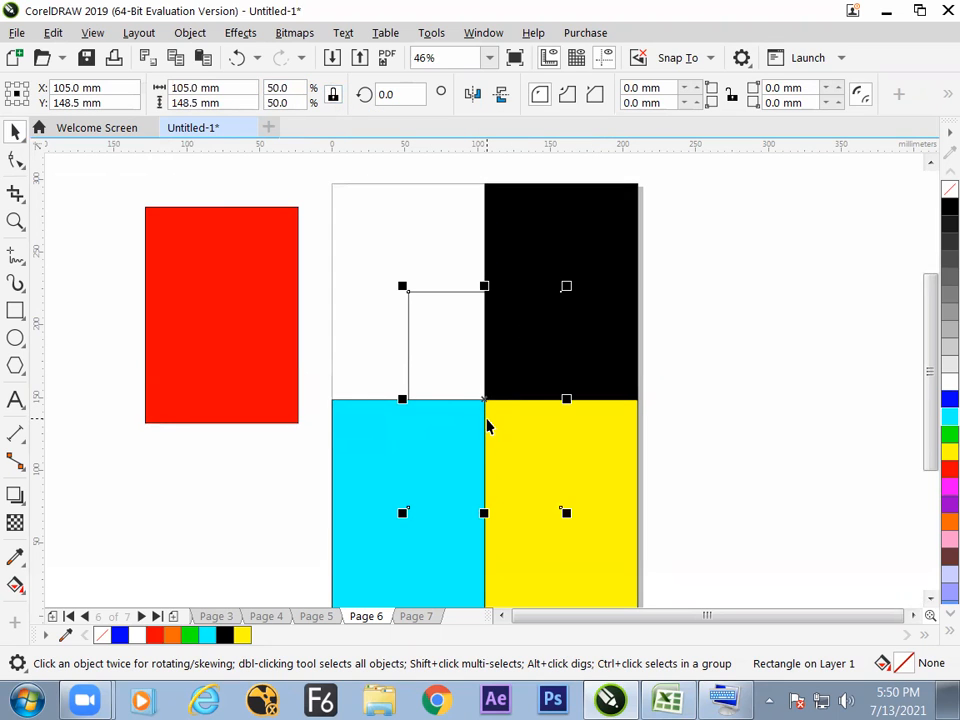
key("ctrl+z")
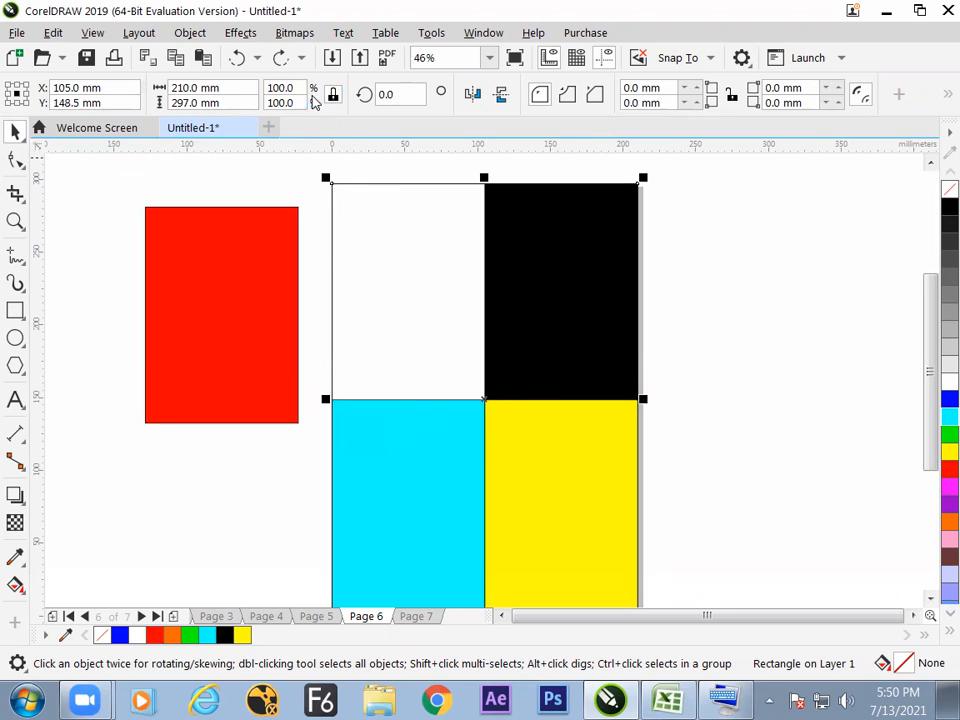
Reduce the page frame's width by 10 mm to 200 mm, keeping its proportions and center.
left_click(236, 89)
type("-10")
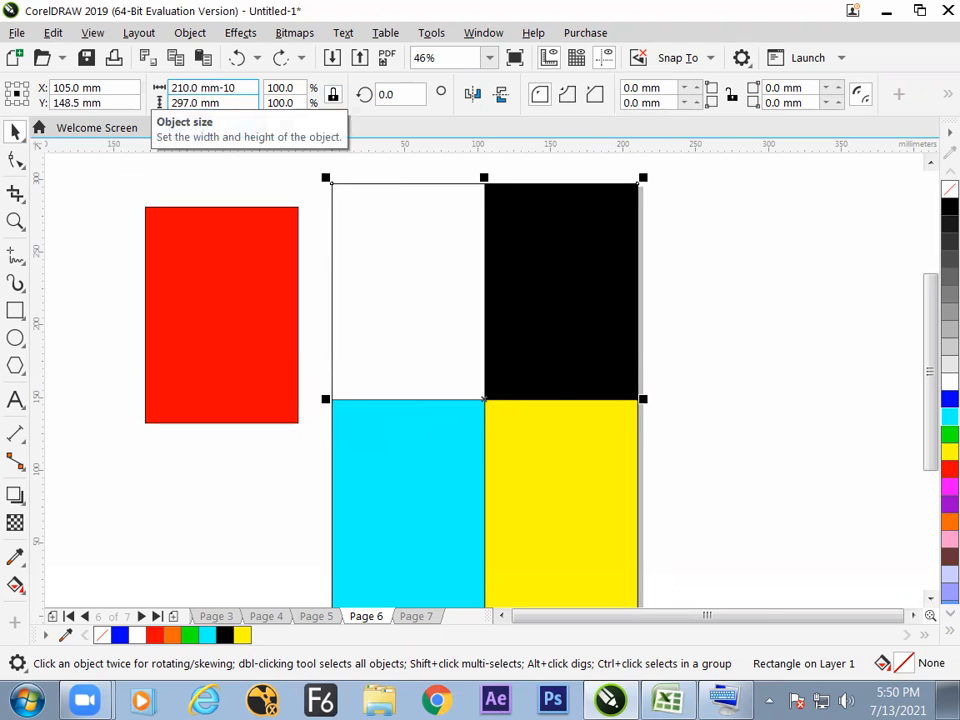
key("Return")
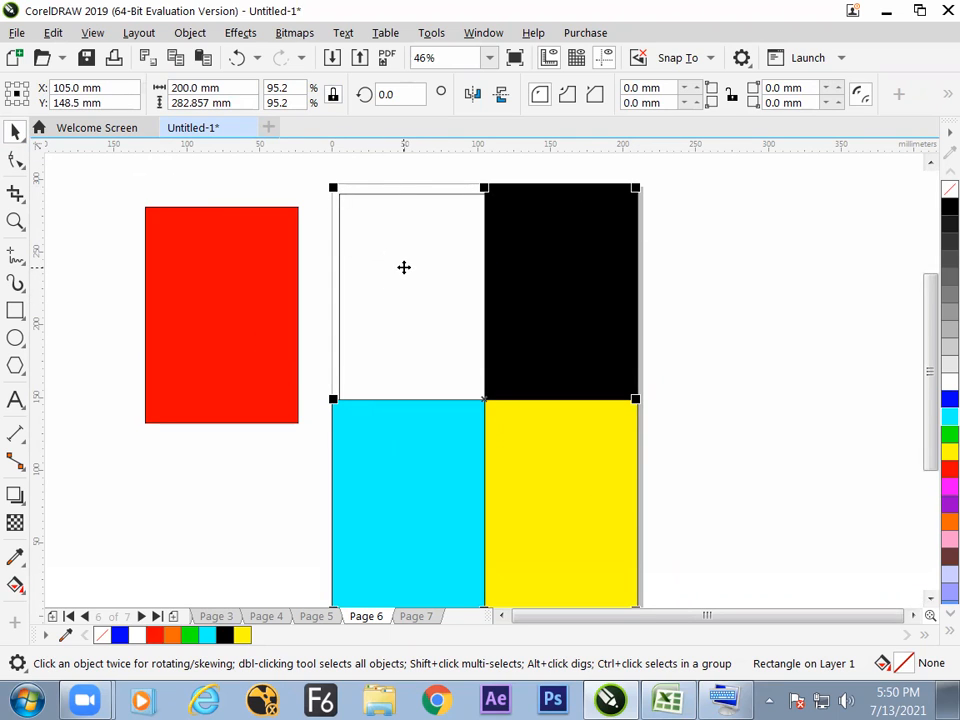
Fill the reduced frame with white and bring it to the front of the layer, leaving nothing selected.
left_click(948, 383)
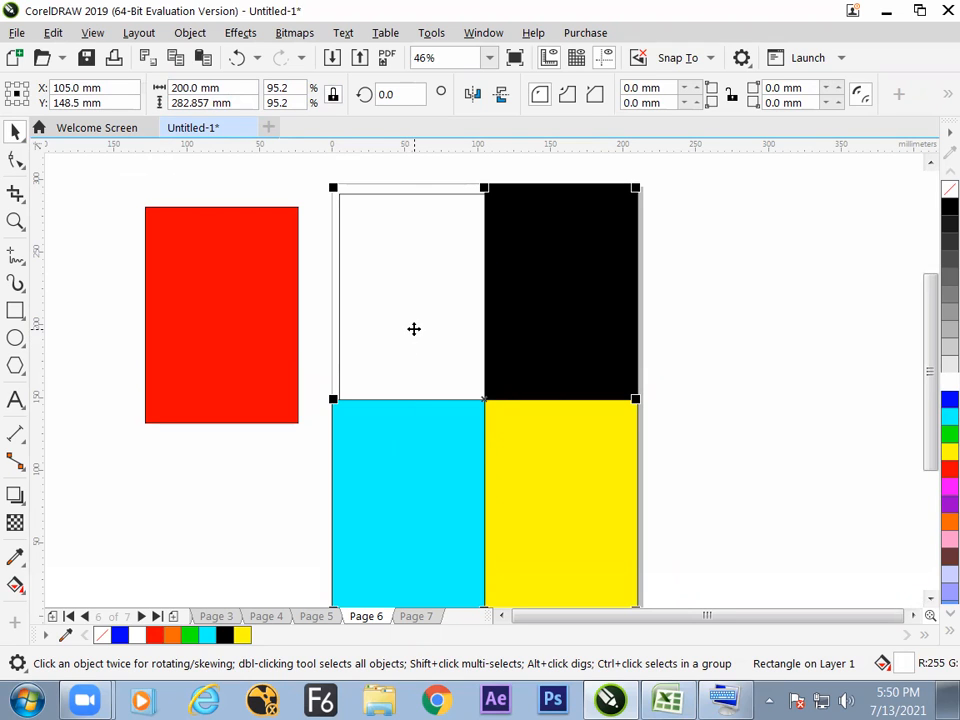
right_click(416, 336)
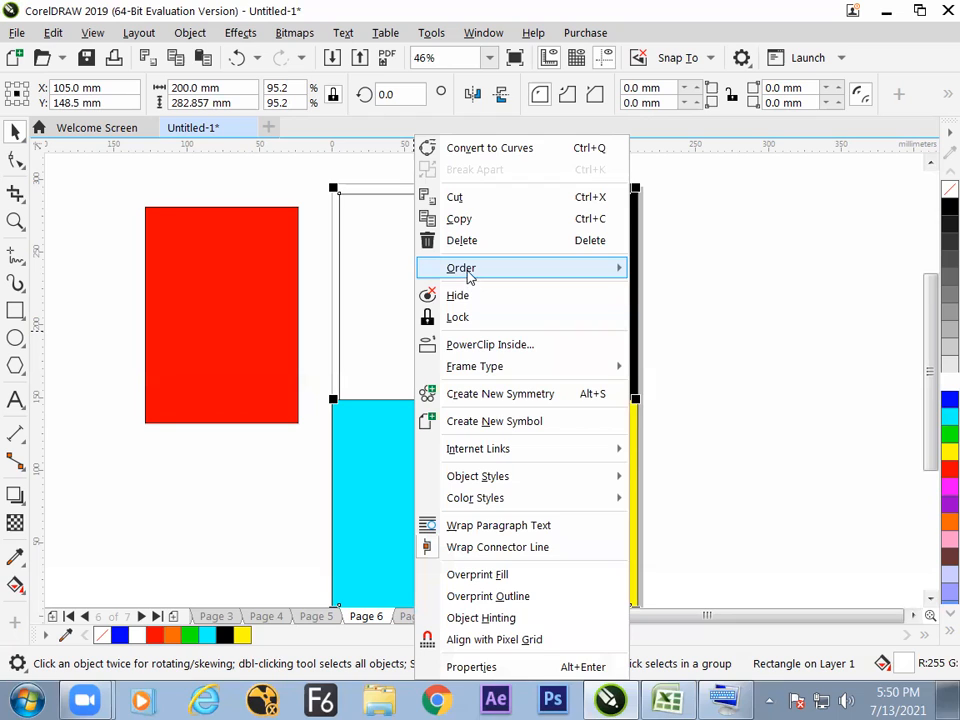
mouse_move(469, 276)
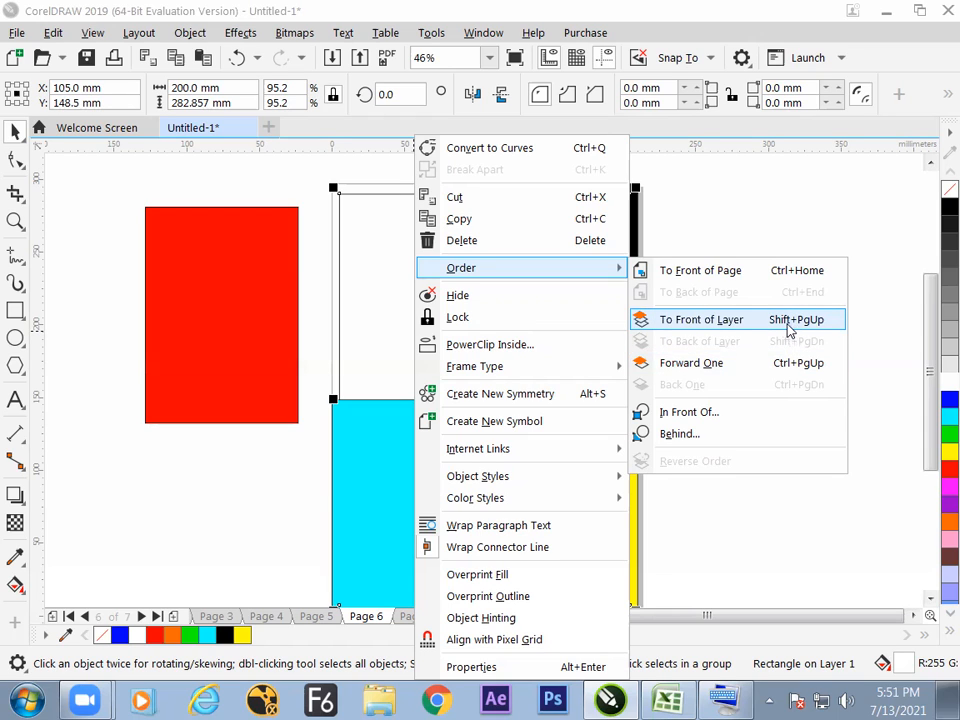
left_click(787, 327)
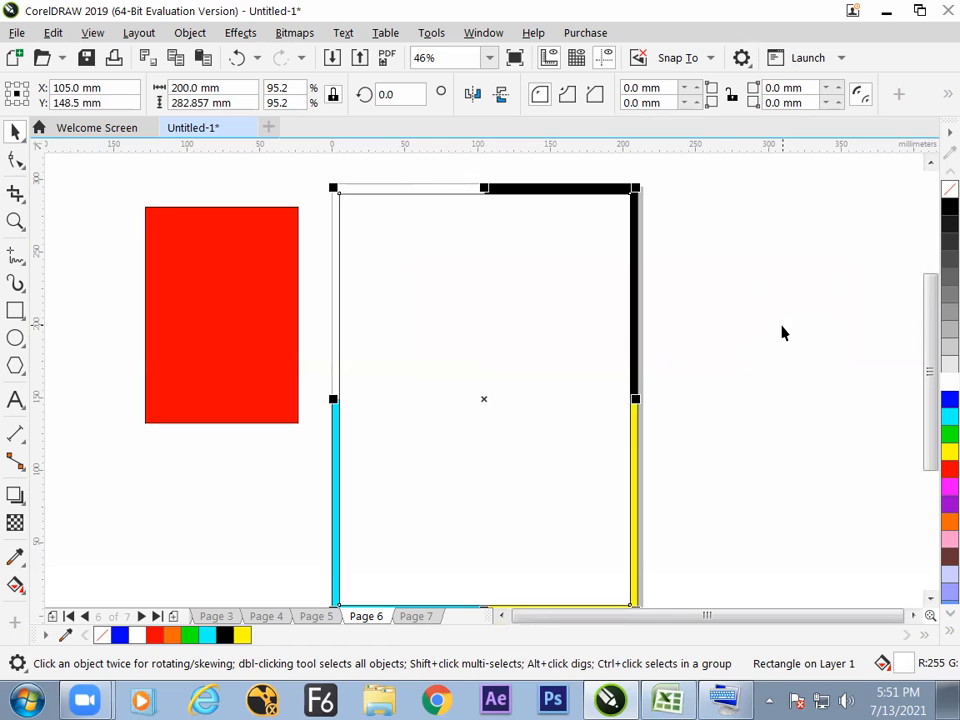
left_click(777, 332)
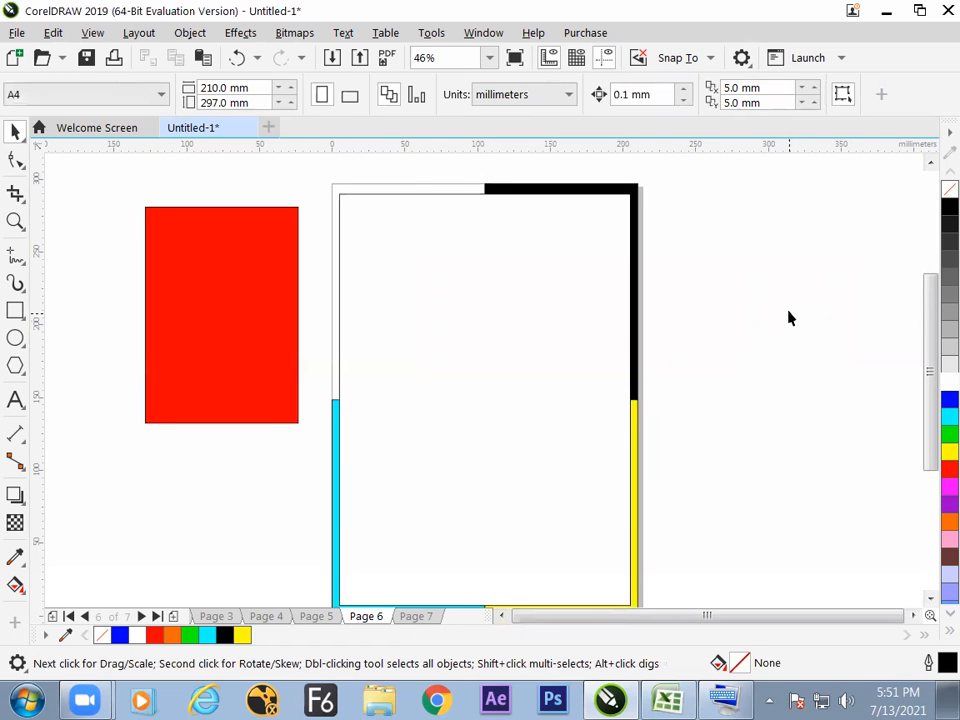
Delete the red rectangle lying off the page's left side.
left_click(472, 334)
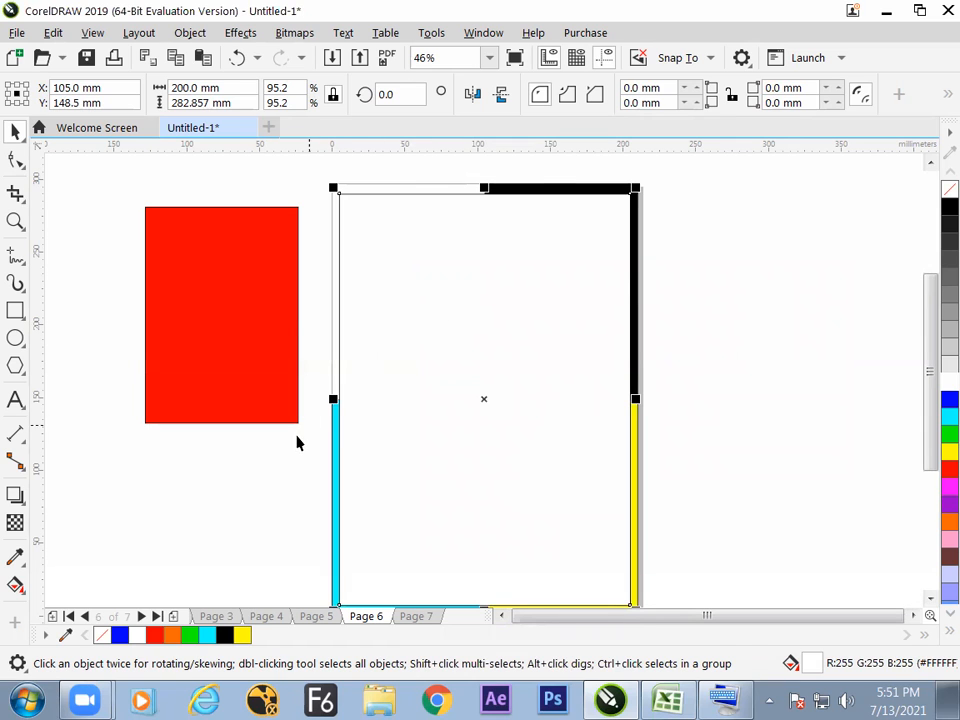
left_click(294, 441)
left_click(276, 373)
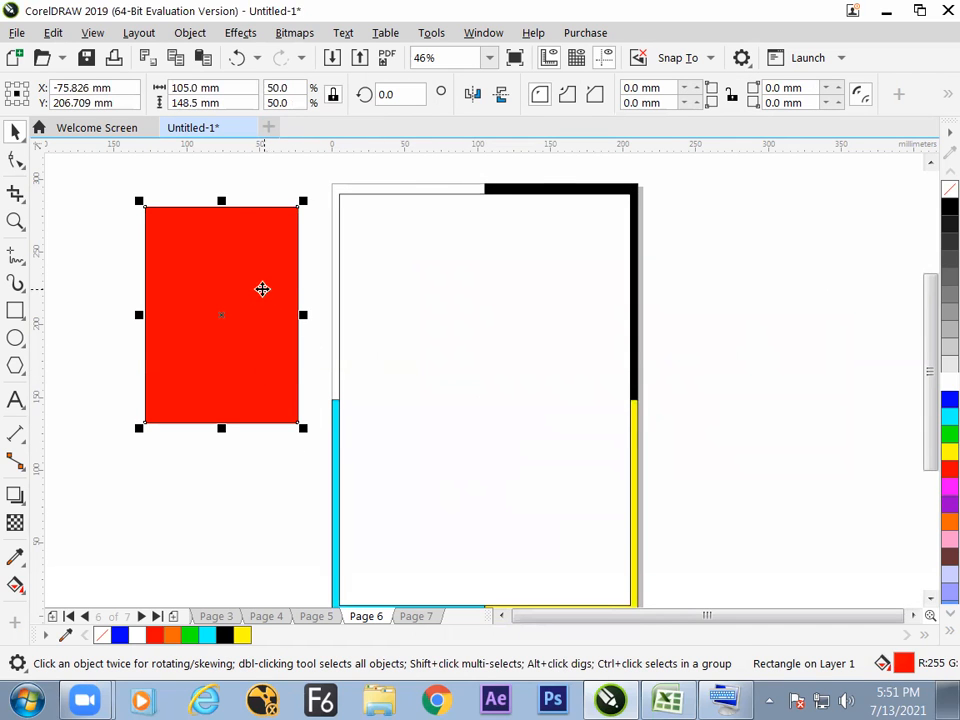
mouse_move(237, 288)
left_mouse_down()
mouse_move(413, 272)
mouse_move(249, 302)
left_mouse_up()
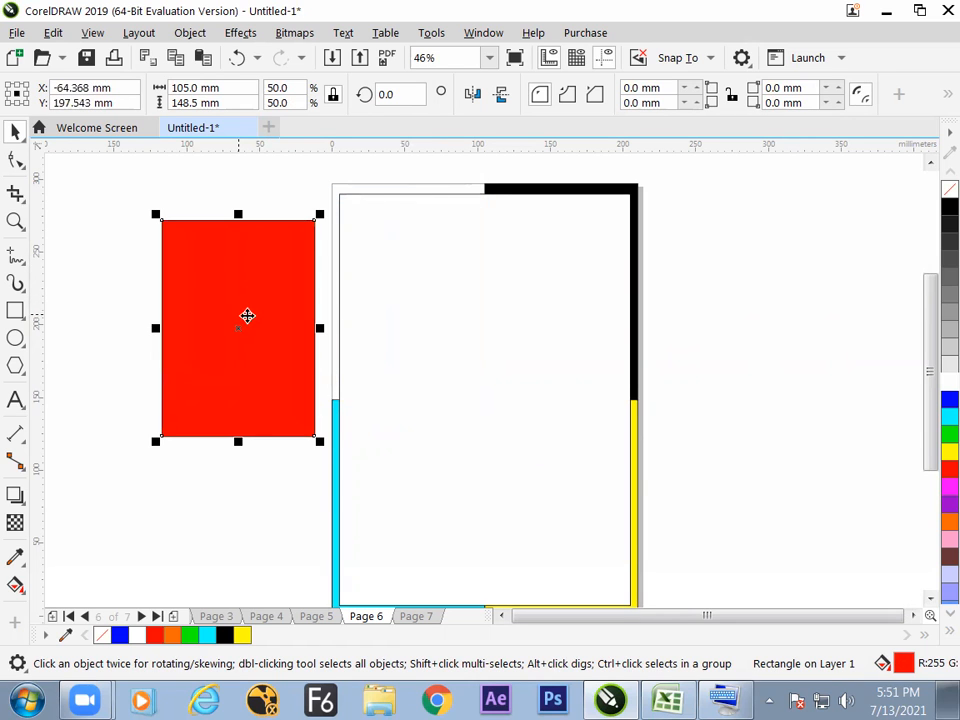
key("Delete")
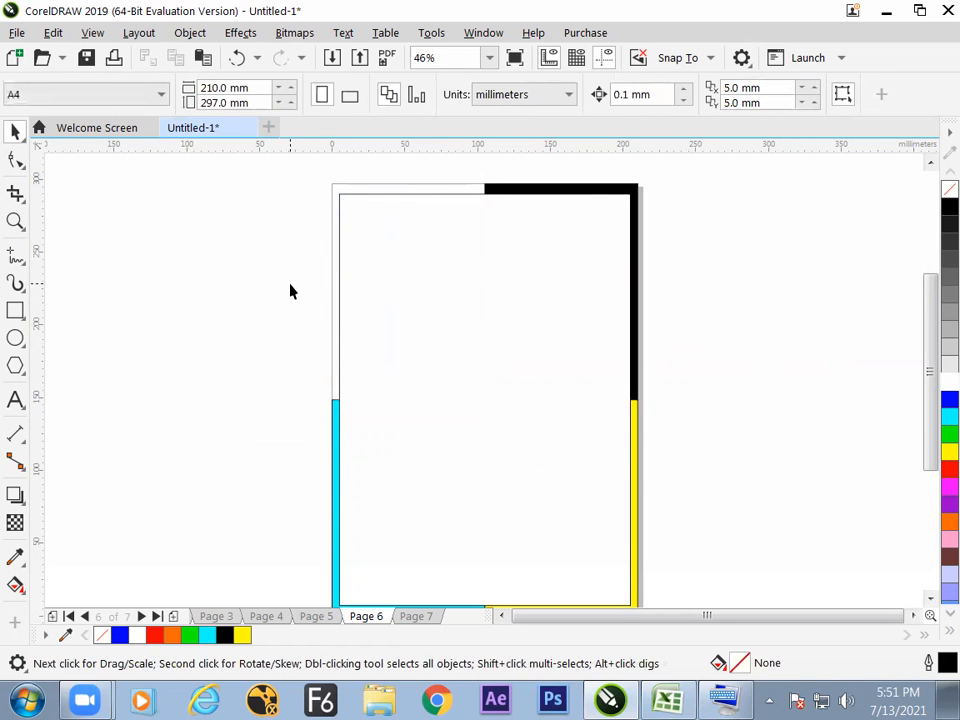
Duplicate the black quarter in place, mirror the copy horizontally about its left edge into the upper-left quarter, and fill it with red.
left_click(587, 197)
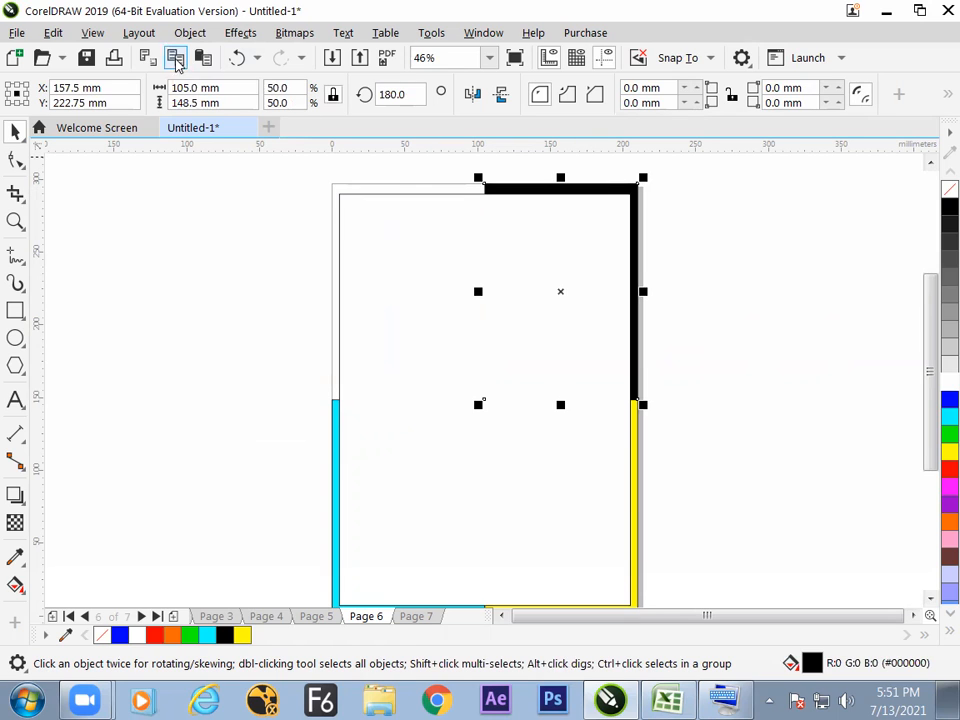
left_click(202, 57)
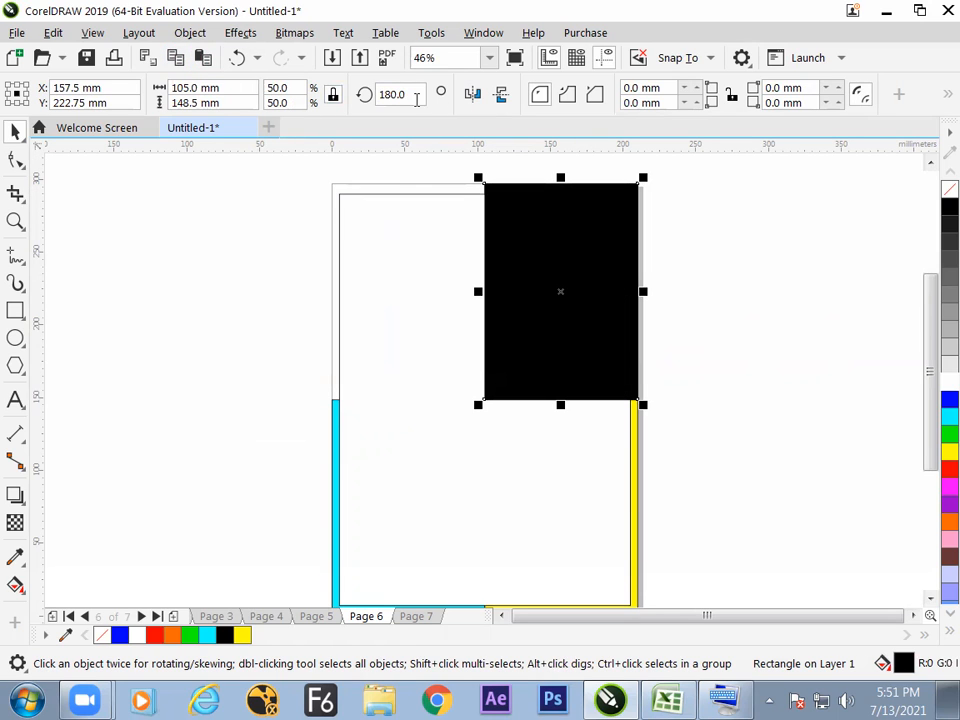
left_click(7, 93)
left_click(472, 93)
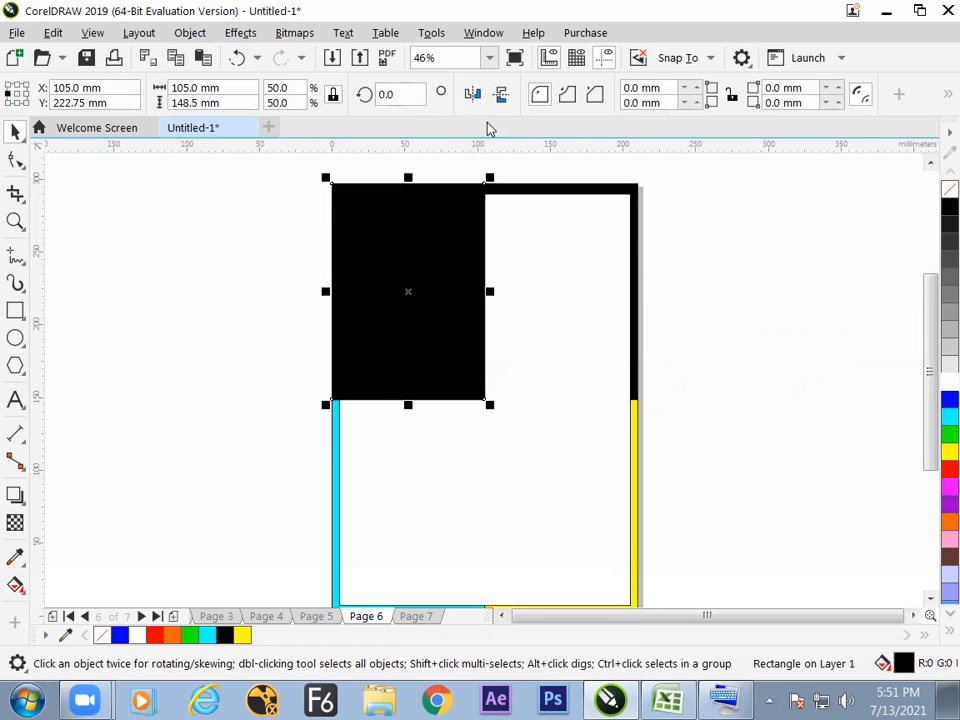
left_click(949, 469)
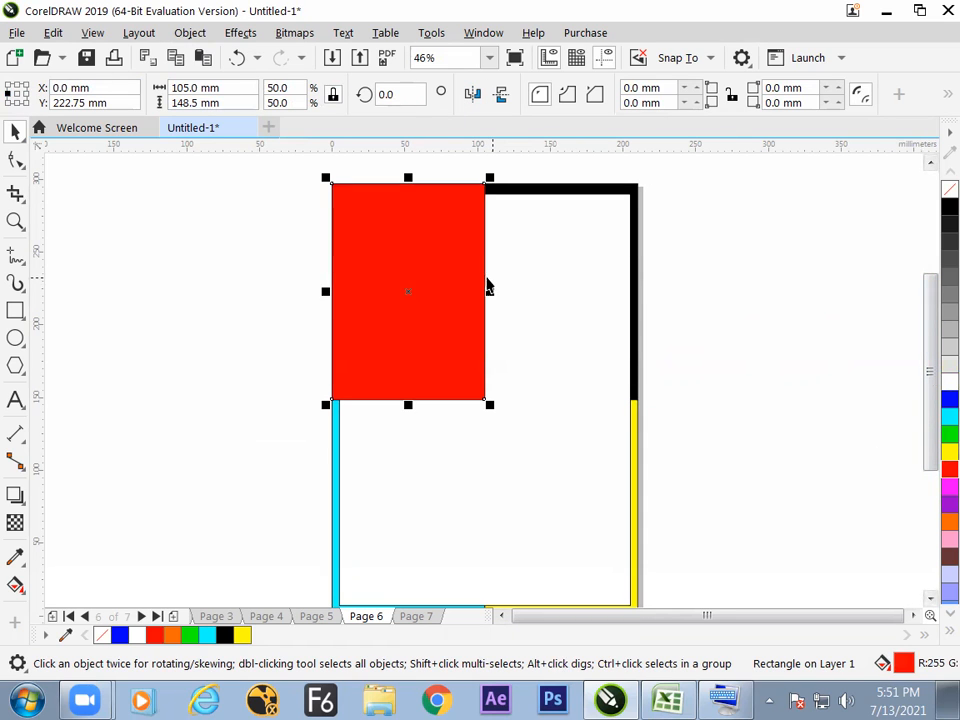
Send the red upper-left rectangle to the back of the layer behind the white frame, leaving nothing selected.
right_click(448, 288)
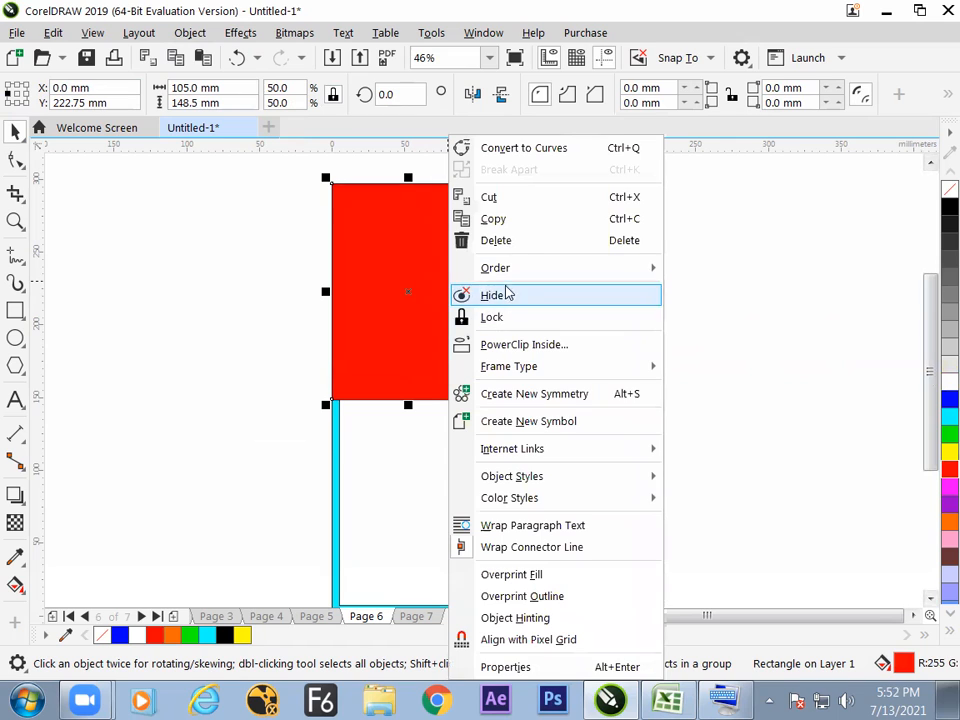
mouse_move(516, 272)
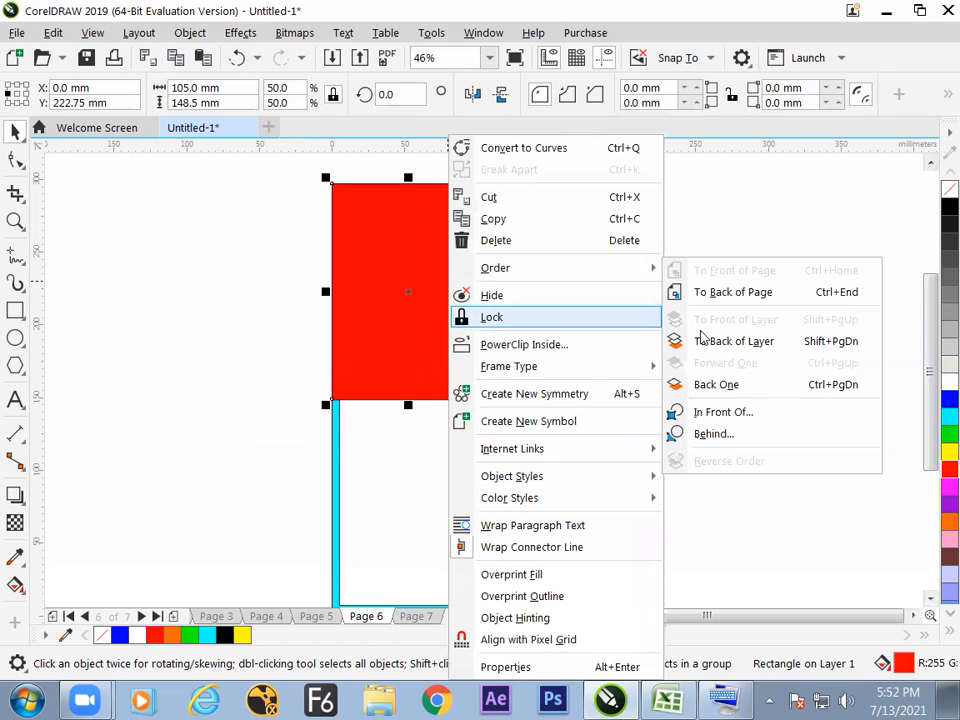
left_click(787, 345)
left_click(769, 368)
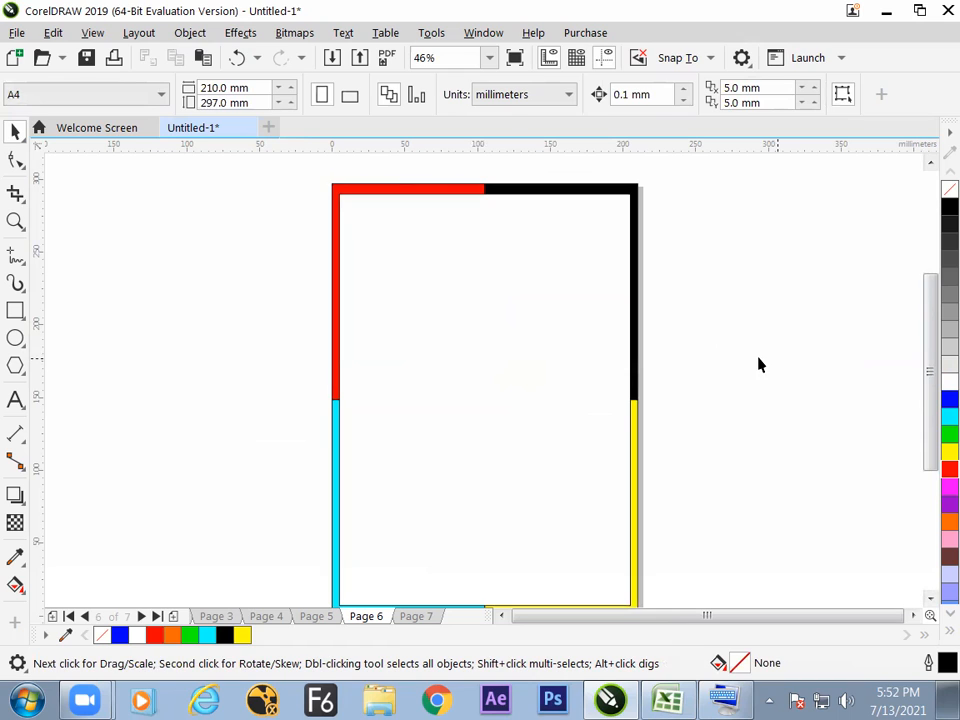
scroll(758, 365, "down", 1)
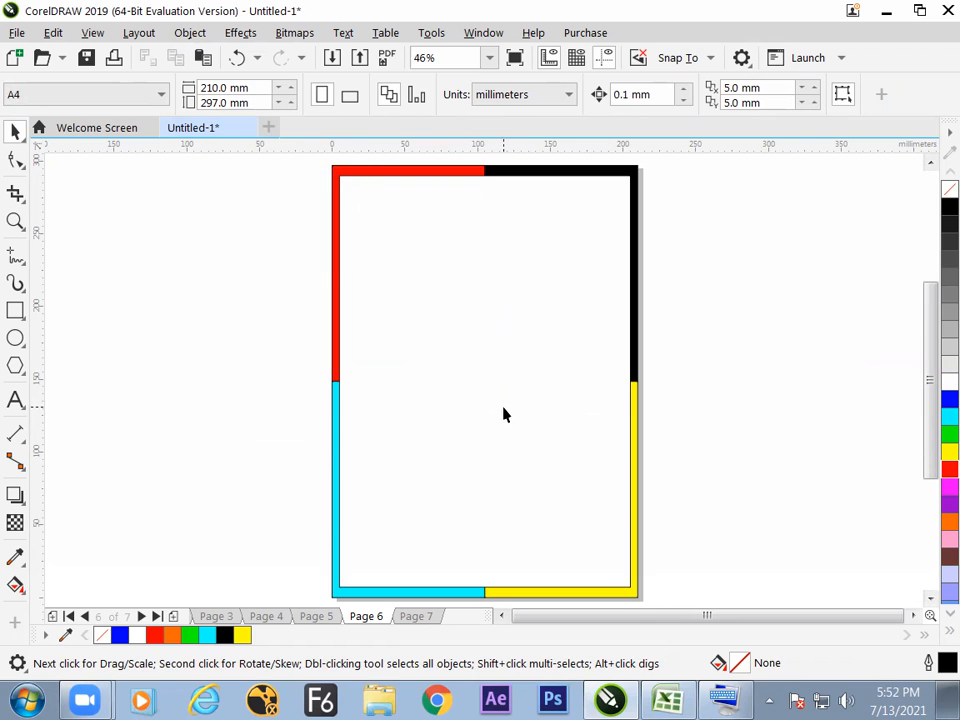
left_click(552, 348)
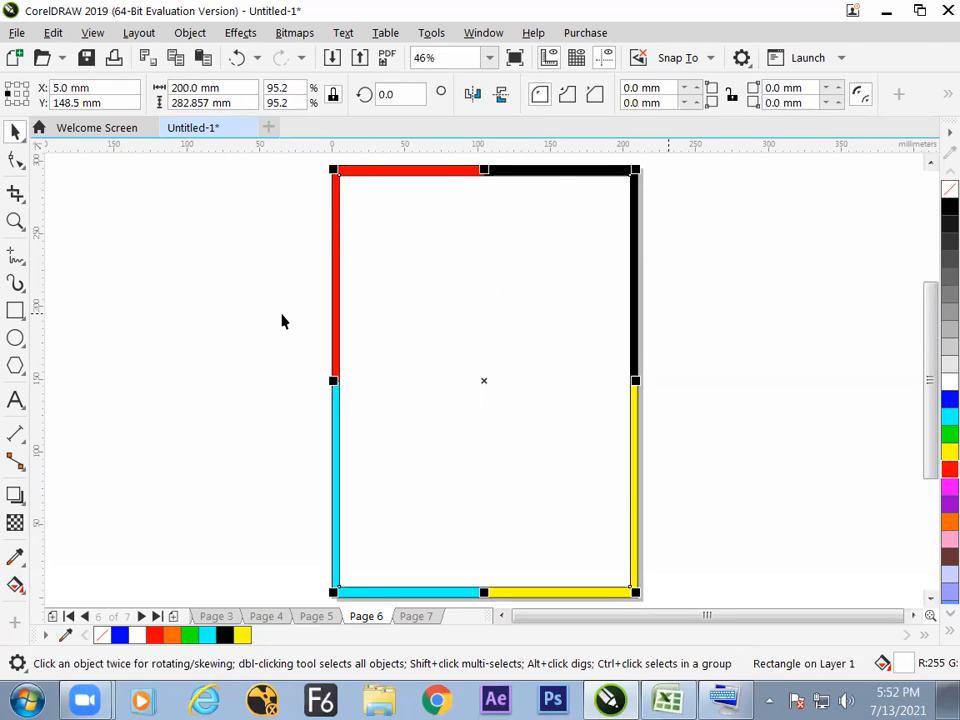
left_click(279, 167)
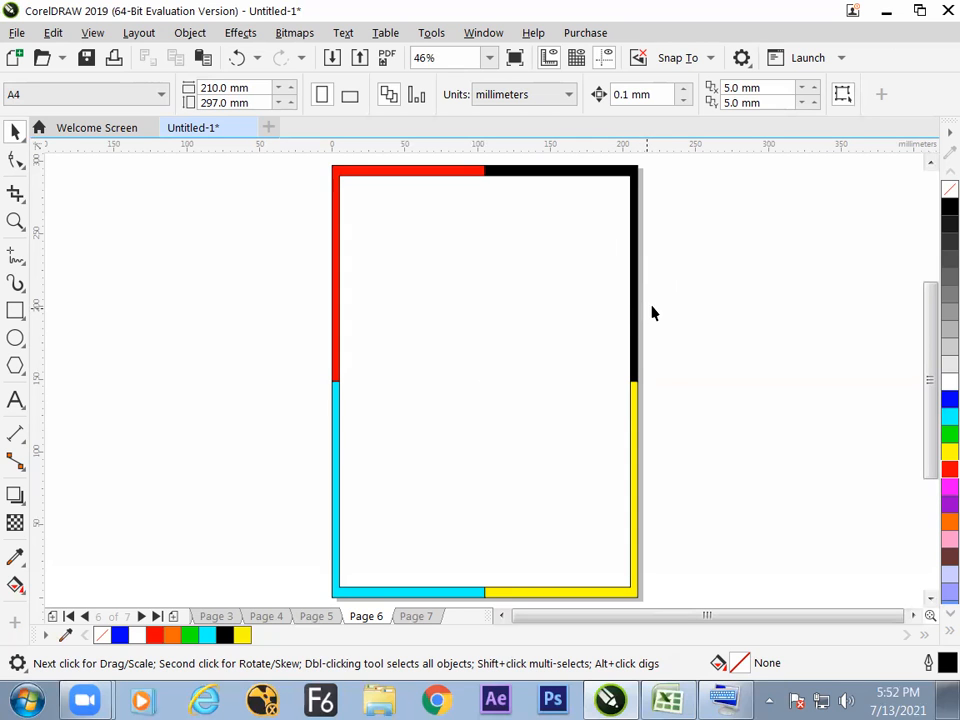
Switch to the Excel notes and enter "f9" in cell D56 of Sheet2.
left_click(666, 700)
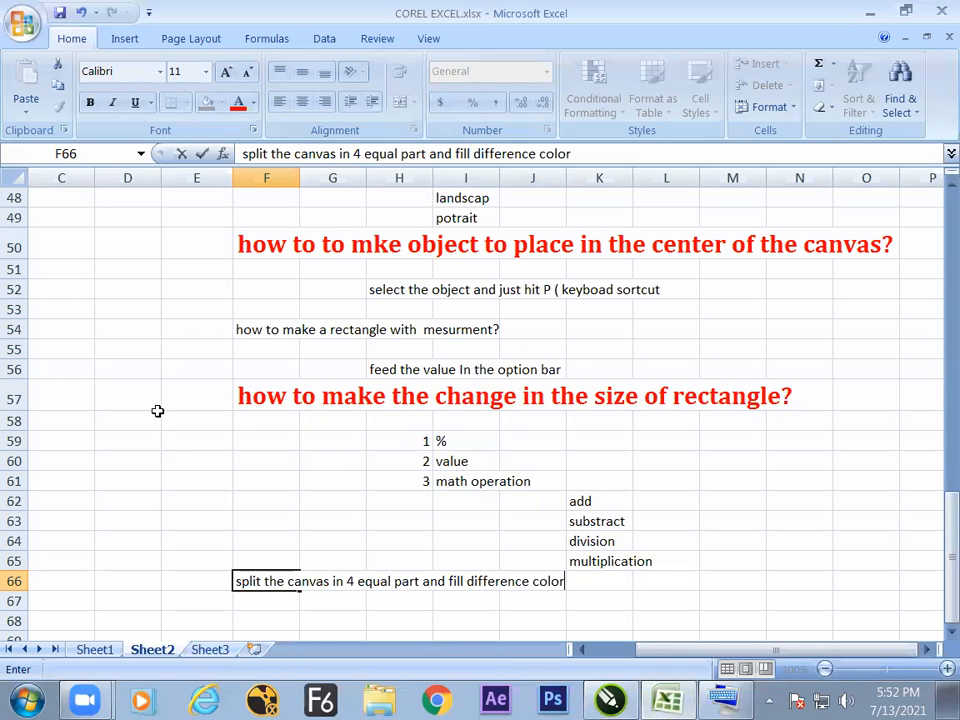
left_click(114, 373)
type("f")
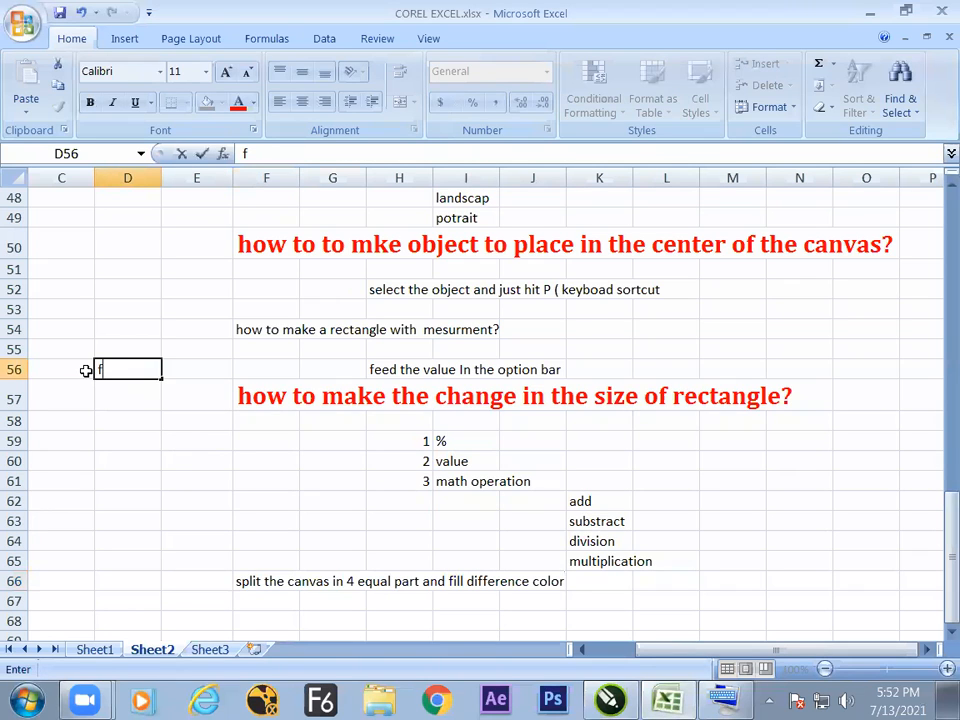
type("9")
left_click(178, 481)
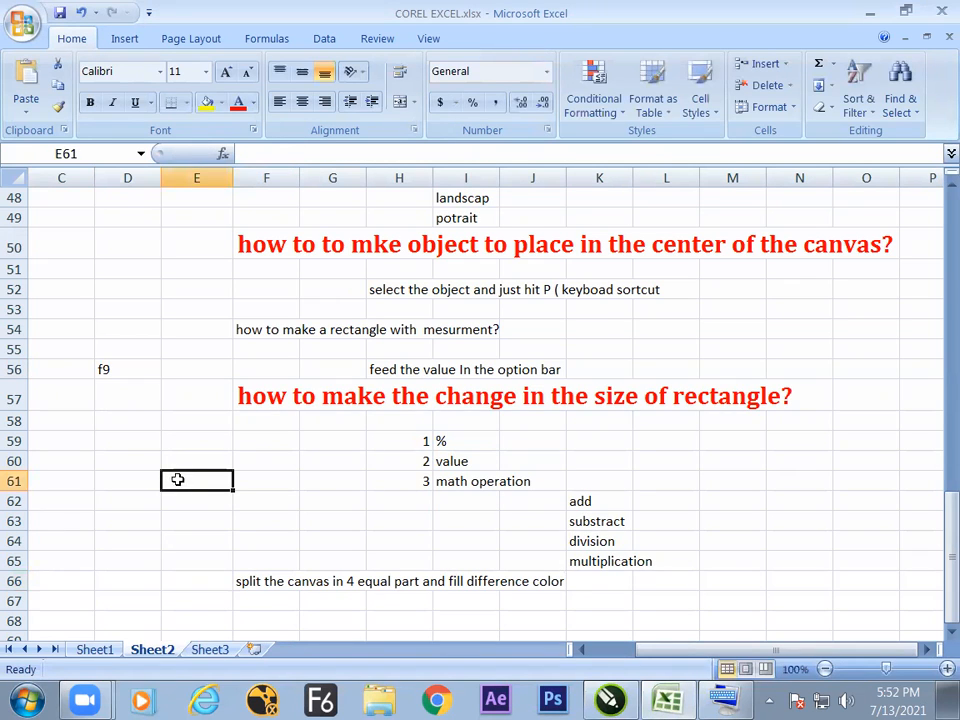
Switch to CorelDRAW and view the four-color border on Page 6 in full-screen preview, then exit the preview.
left_click(608, 699)
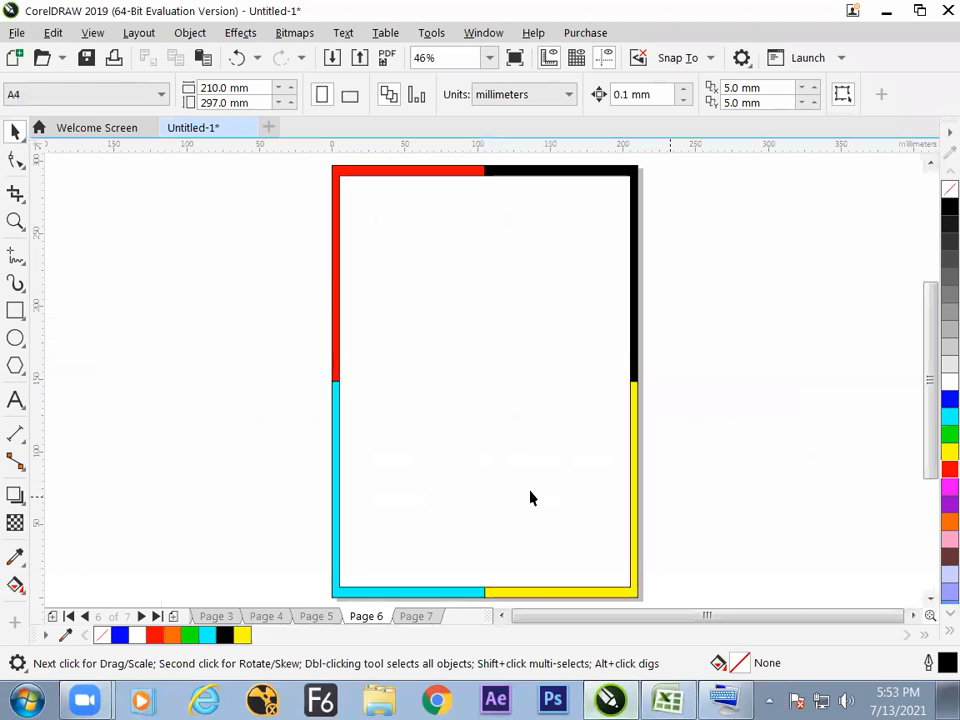
key("F9")
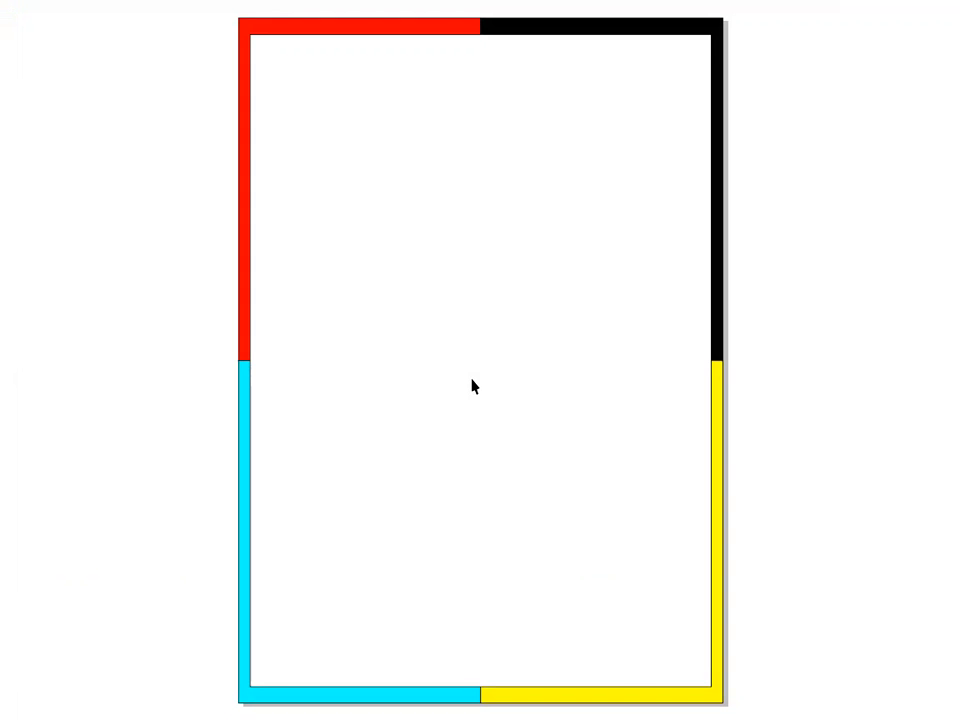
key("Escape")
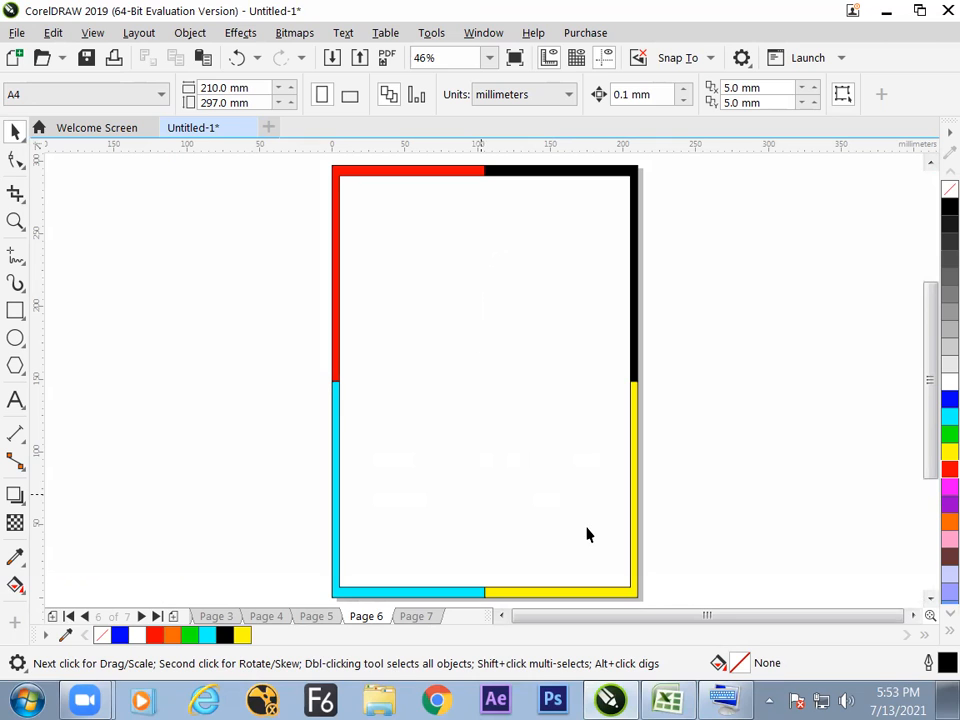
Switch to the Excel notes and enter the heading "how to order the object" in cell G71.
key("alt+Tab")
left_click(443, 605)
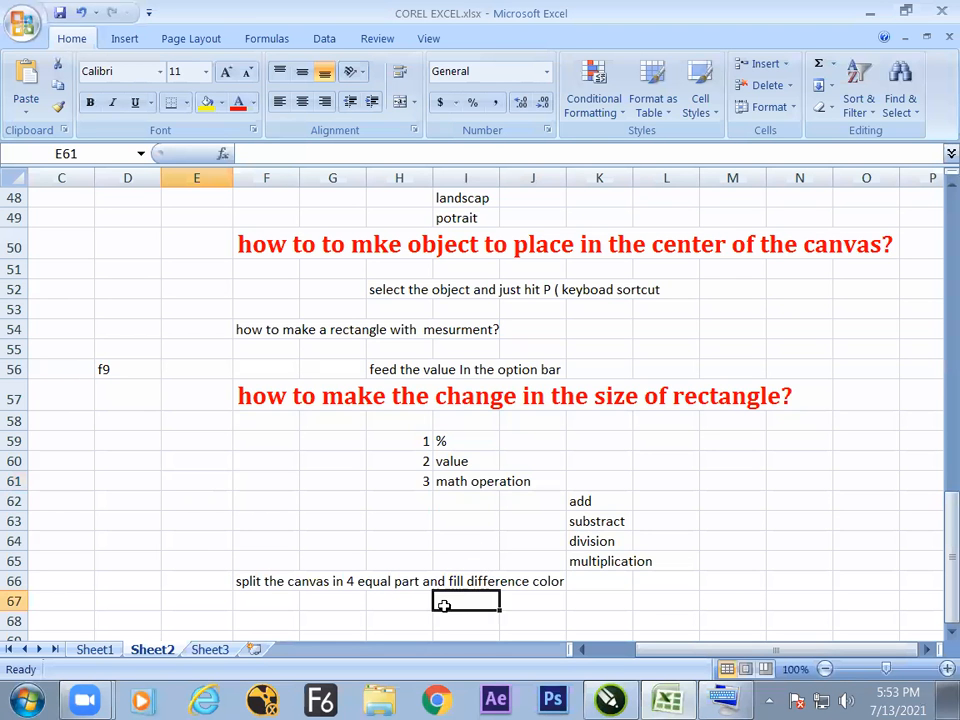
key("Down")
key("Down")
key("Down")
key("Down")
key("Down")
key("Down")
key("Down")
key("Left")
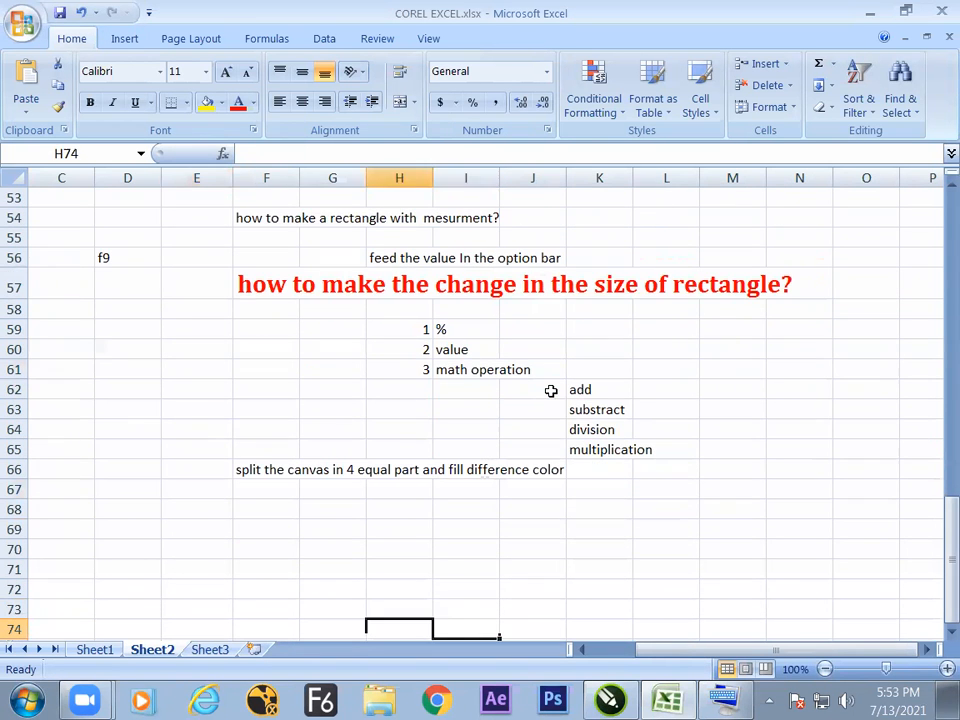
key("Left")
key("Left")
key("Left")
key("Up")
key("Up")
key("Up")
key("Right")
key("Right")
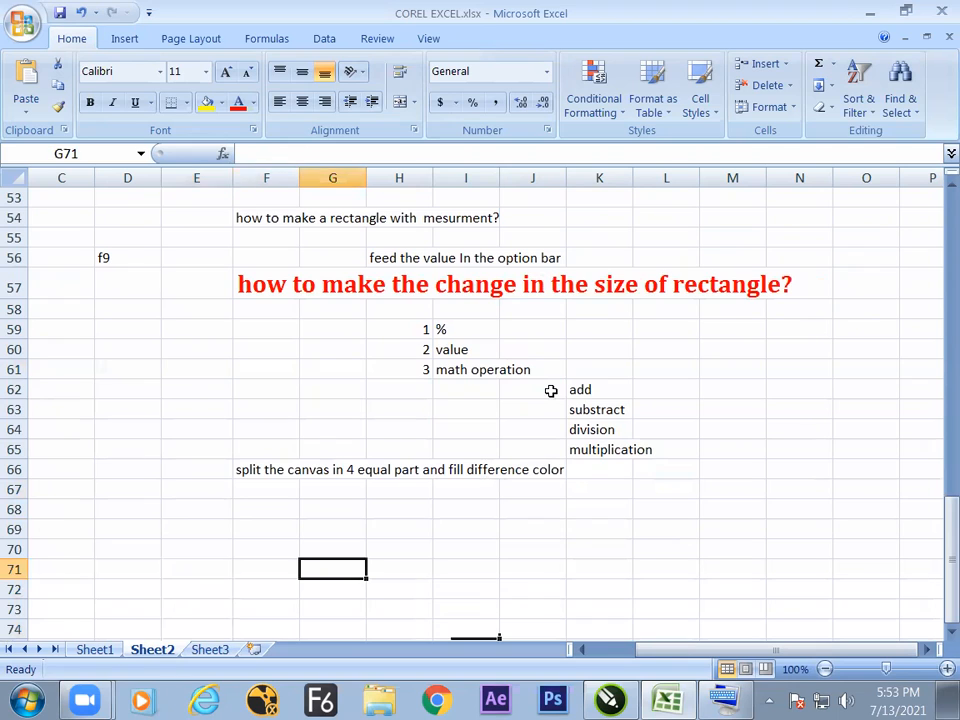
type("how to order the object")
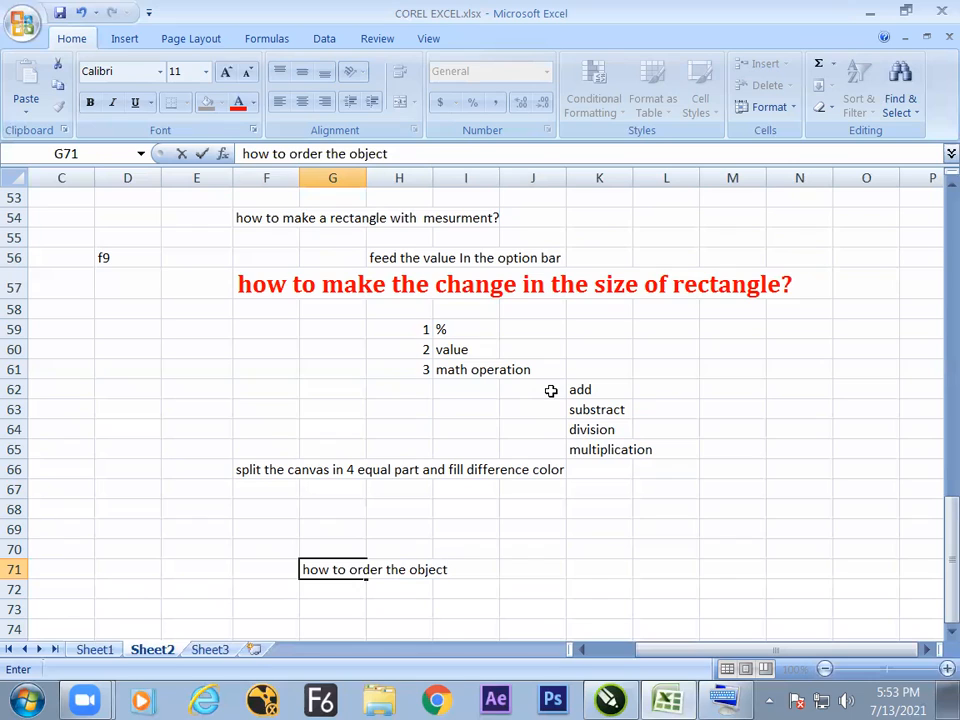
left_click(494, 599)
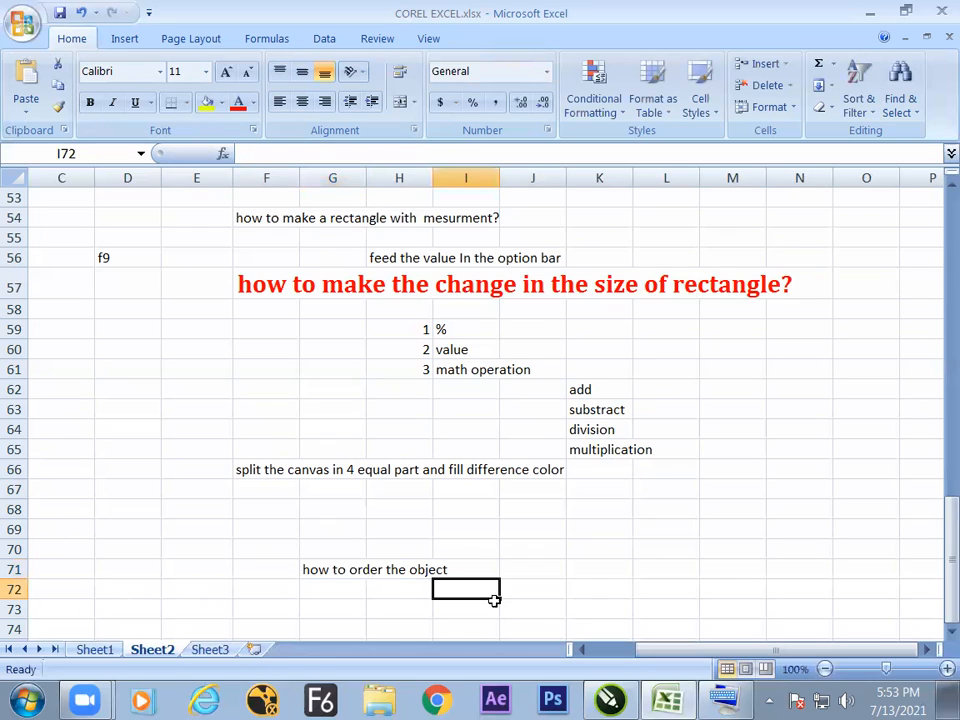
Write the stacking shortcut "shift+ page up" in cell J72, one row beneath the ordering heading.
key("Right")
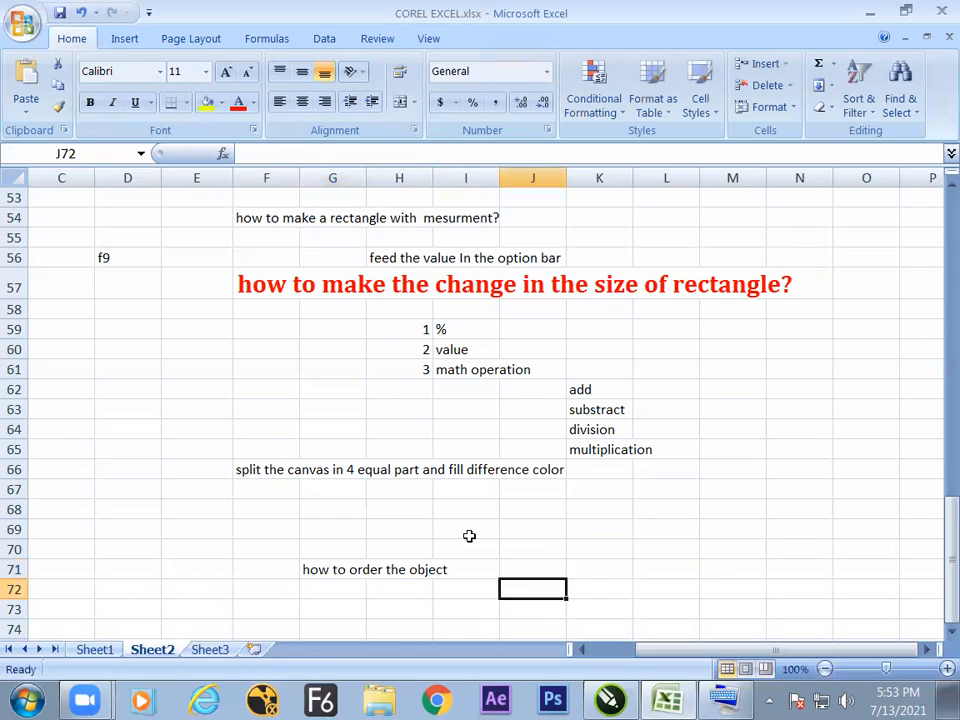
type("shift")
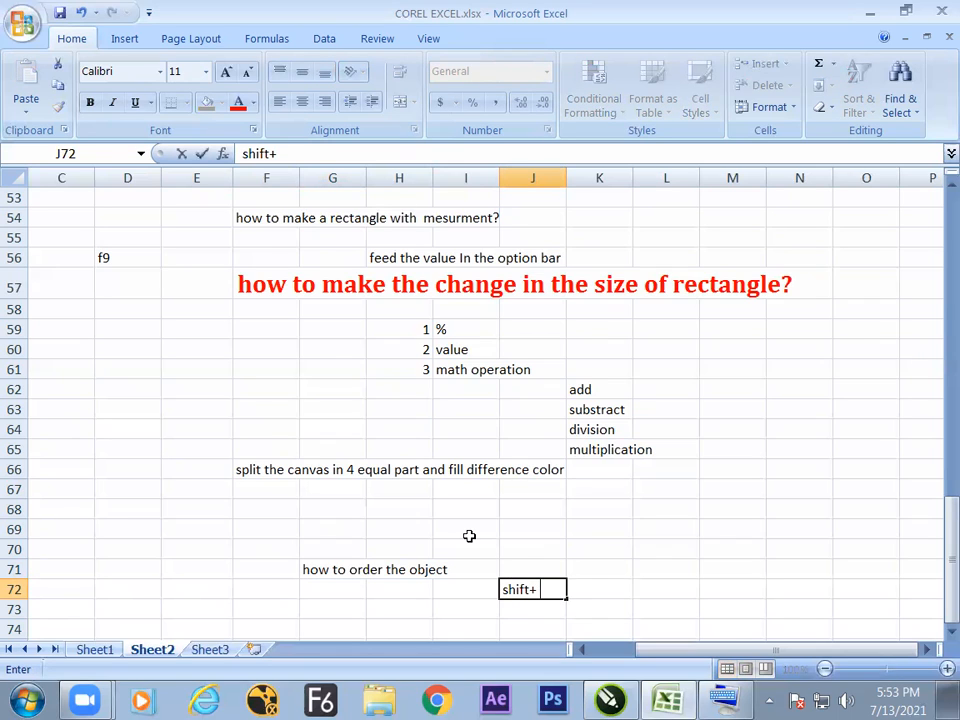
type("+ page uop")
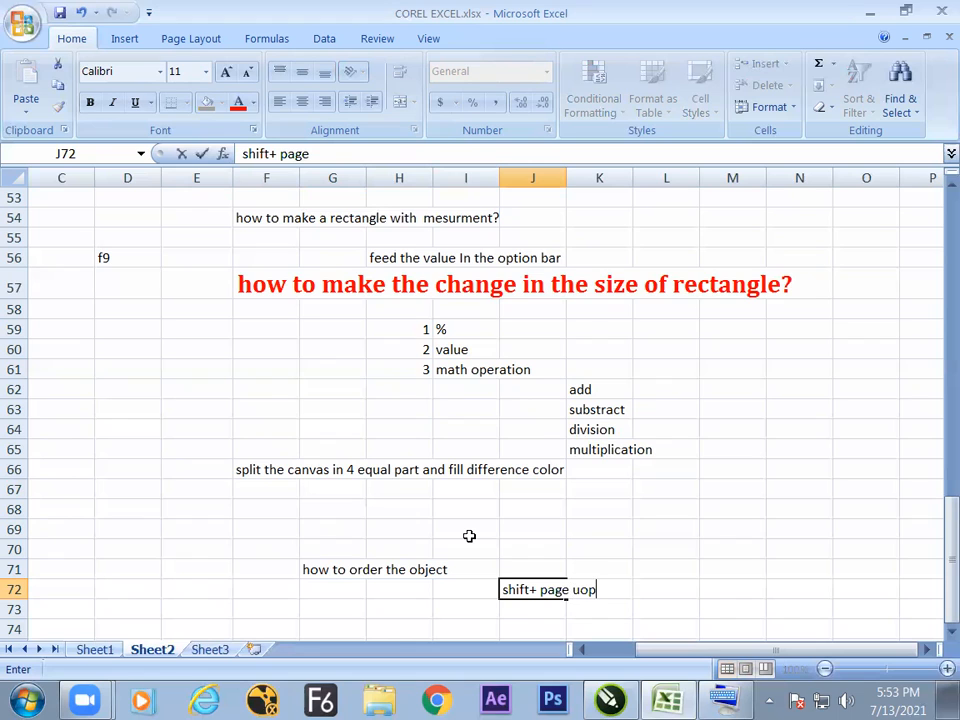
key("BackSpace")
type("p")
Switch to CorelDRAW, minimize the On-Screen Keyboard and go to the blank Page 7.
key("super")
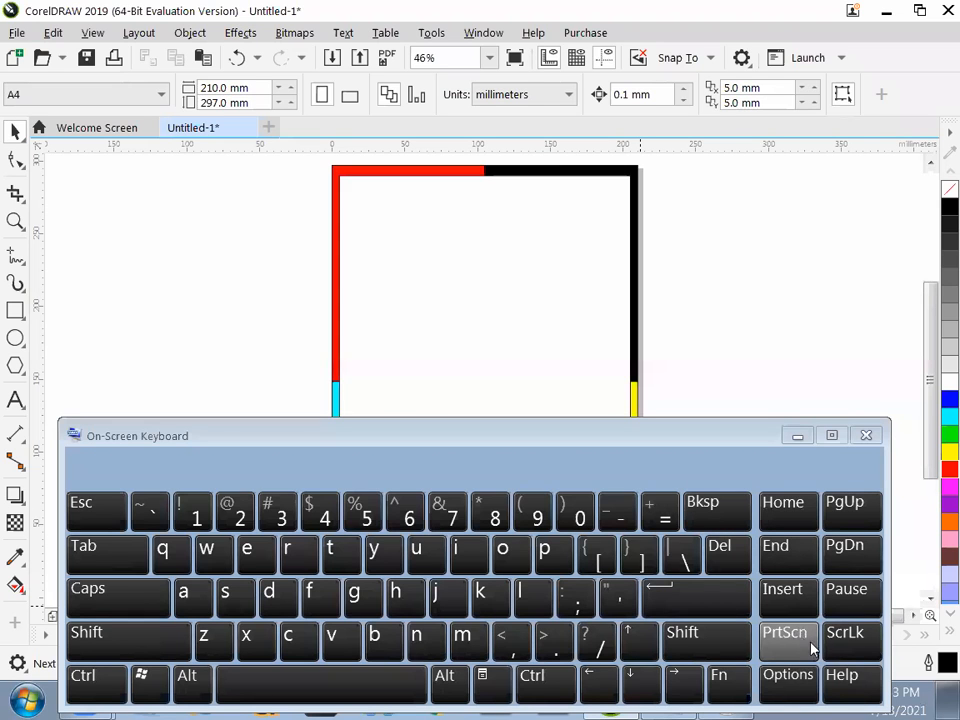
left_click(795, 437)
key("Page_Down")
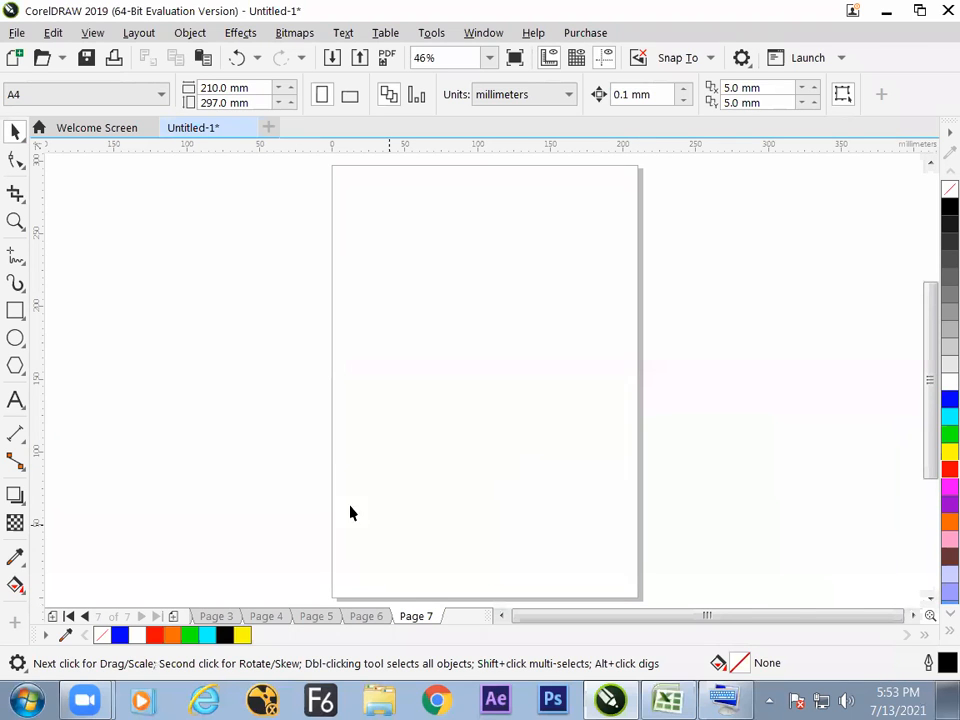
Draw three overlapping rectangles in a descending diagonal, filled green, magenta and blue, the blue one about 62 by 59 mm.
left_click(15, 311)
left_click_drag(391, 279, 491, 373)
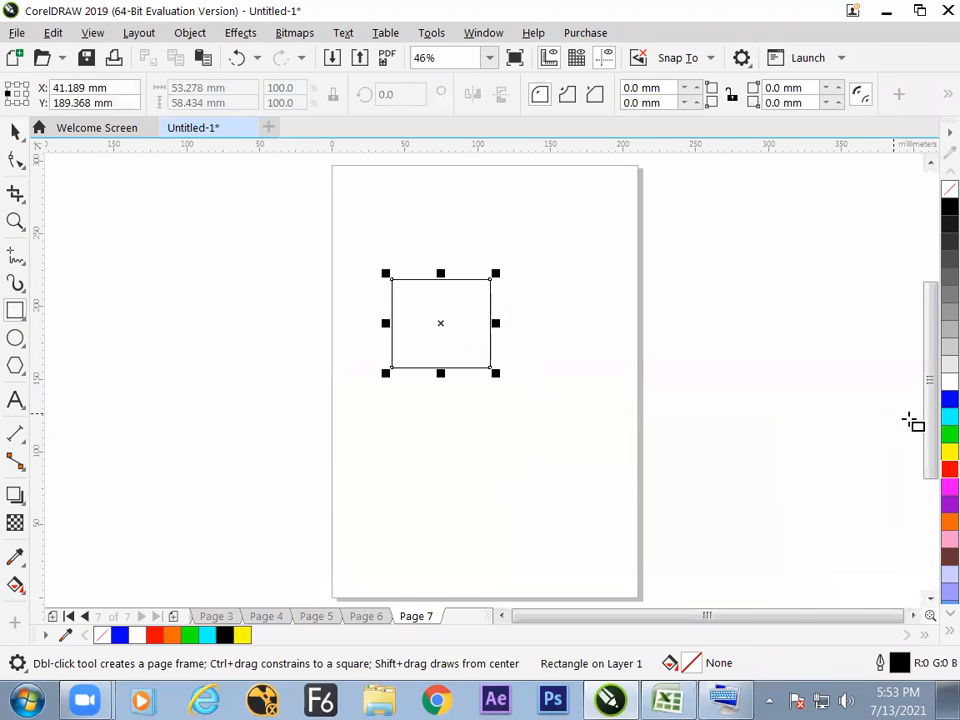
left_click(949, 433)
left_click_drag(436, 313, 559, 393)
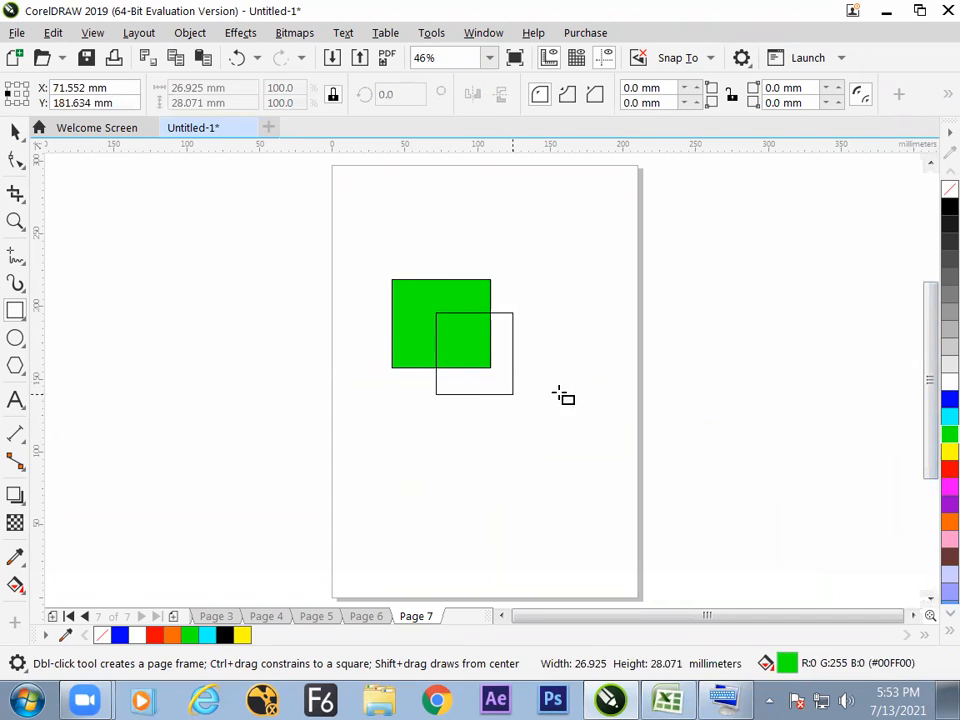
left_click(949, 485)
left_click_drag(465, 342, 552, 424)
left_click(949, 399)
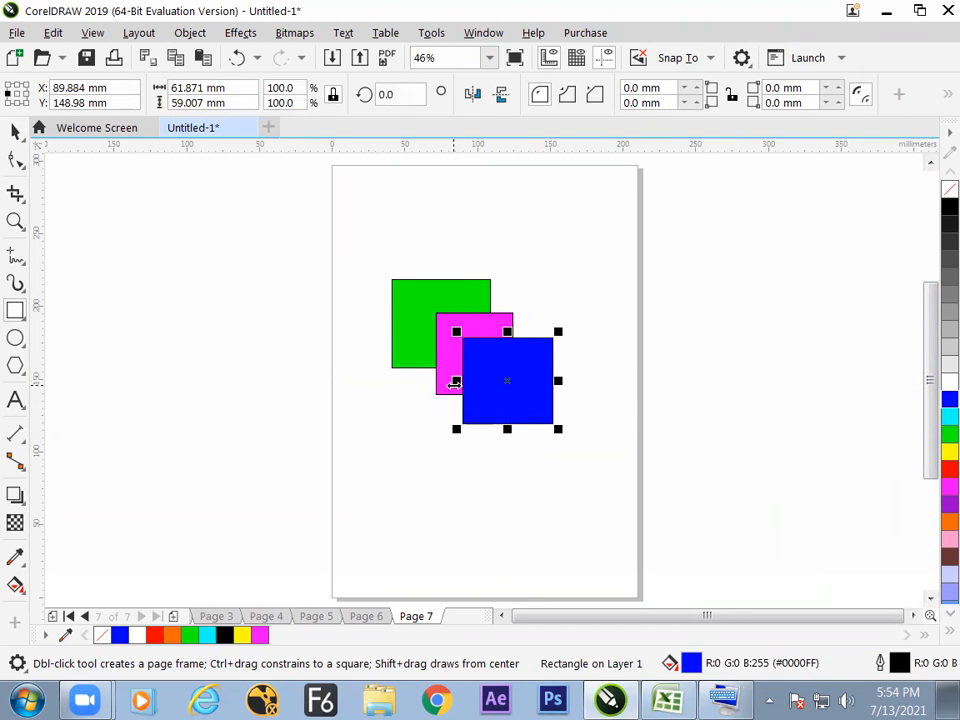
Widen the blue rectangle to about 85 mm and reposition it over the lower part of the magenta rectangle.
left_click(15, 131)
left_click_drag(496, 384, 521, 383)
left_click_drag(475, 400, 528, 402)
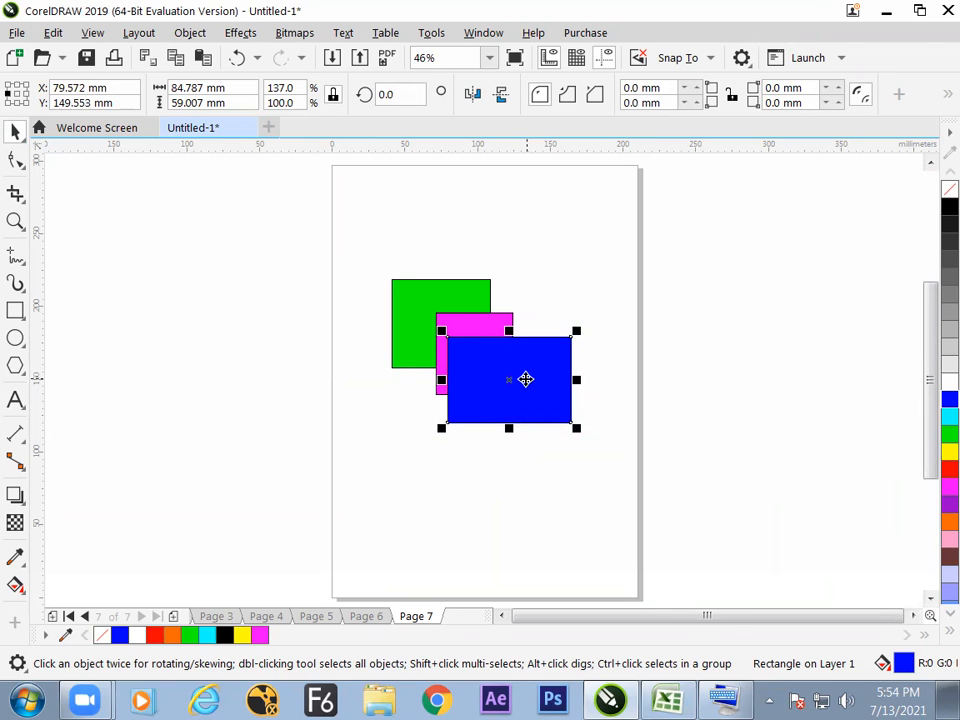
Send the blue rectangle back one level in the stacking order, behind the magenta rectangle.
right_click(523, 379)
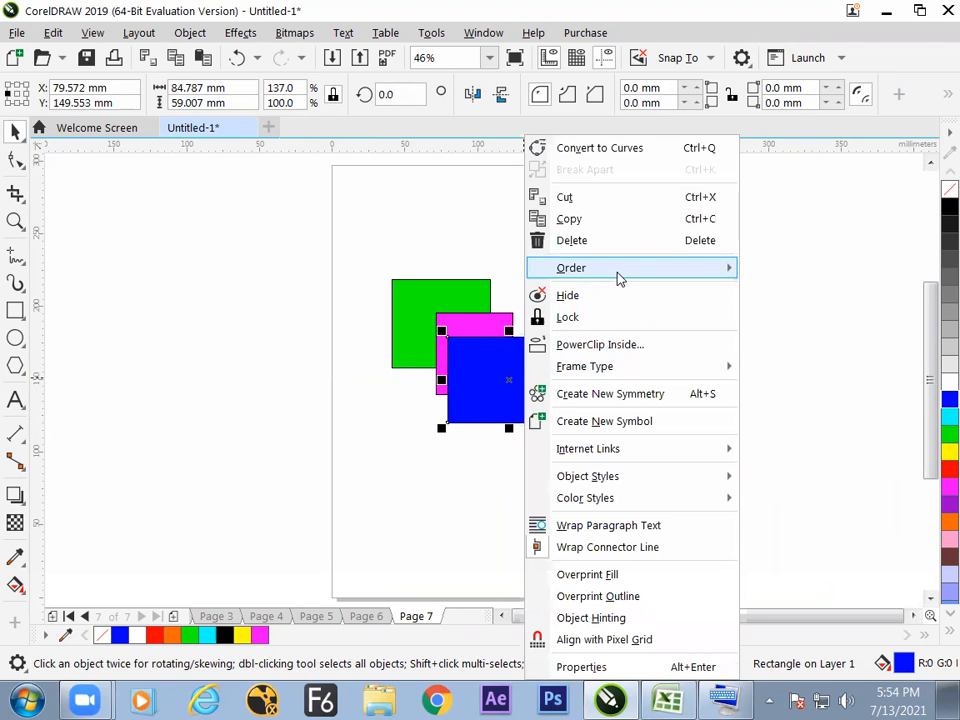
mouse_move(618, 279)
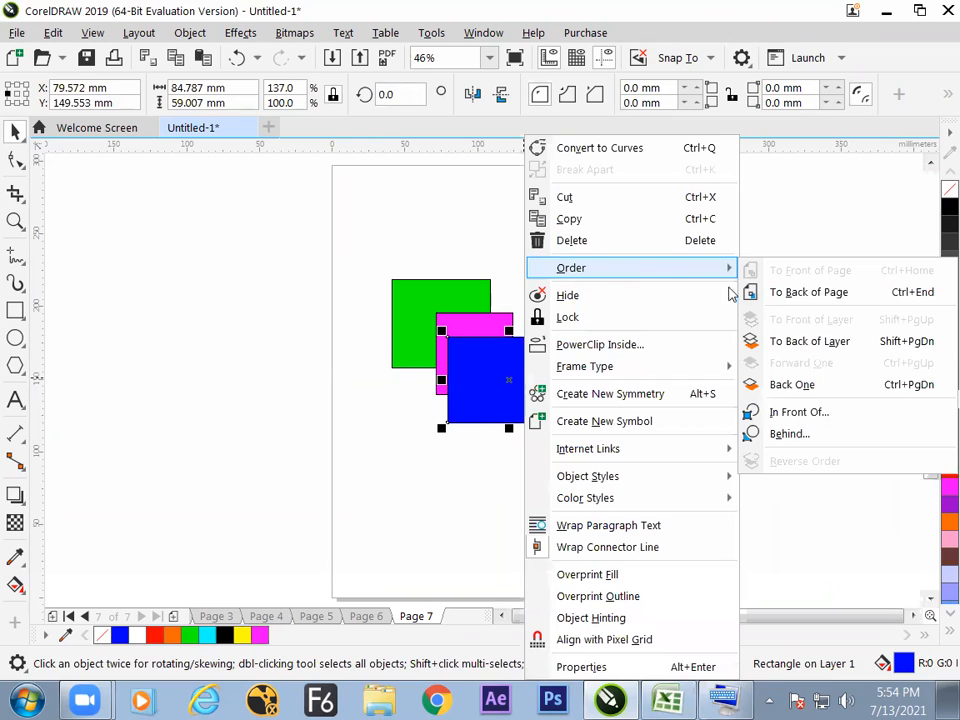
left_click(874, 392)
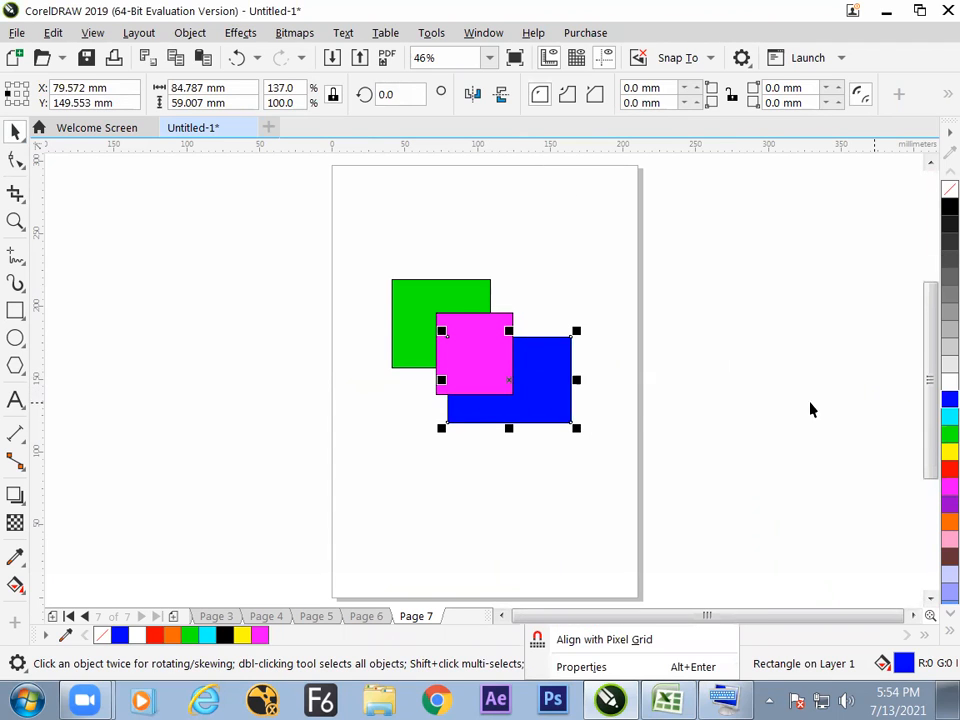
Move the blue rectangle about 34 mm up so it overlaps both other rectangles, and bring it to the front of the layer.
left_click_drag(560, 391, 559, 352)
right_click(556, 353)
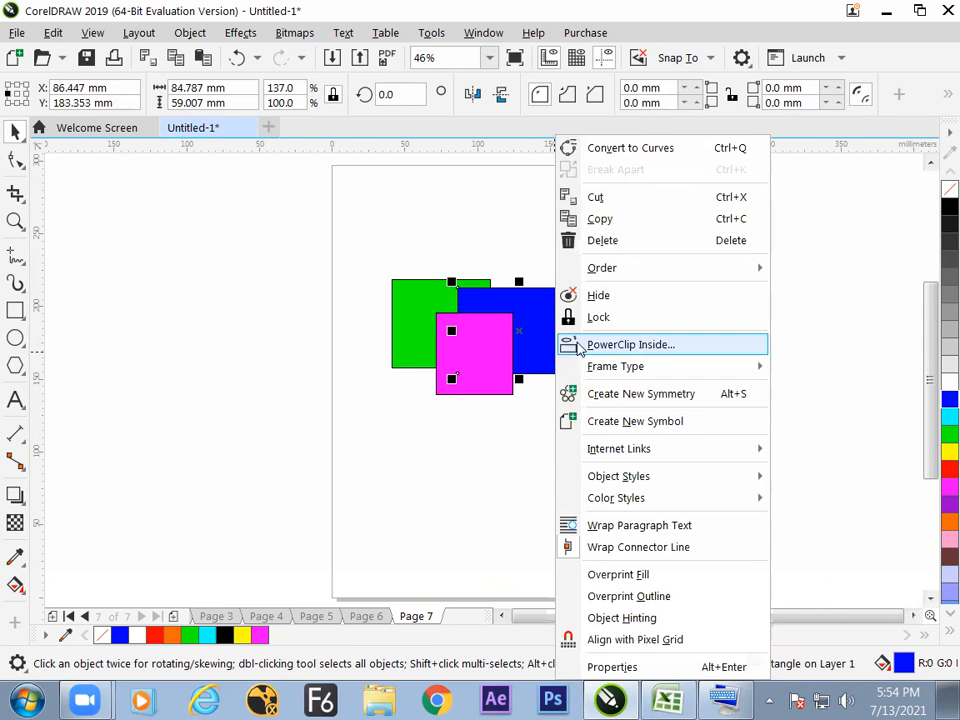
mouse_move(750, 278)
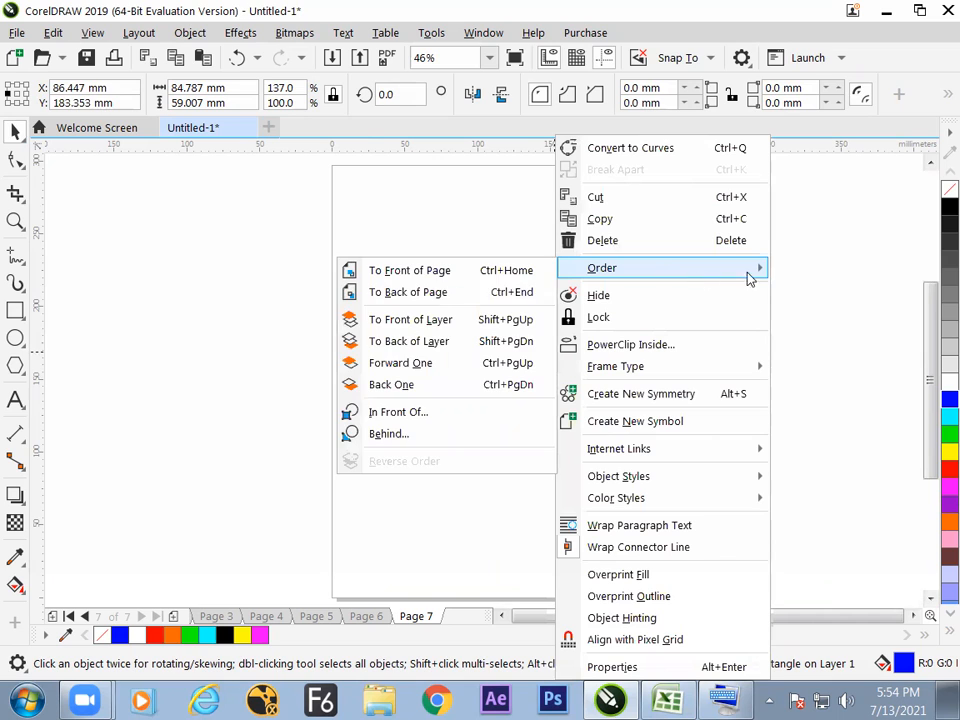
left_click(503, 320)
left_click(548, 388)
left_click(545, 358)
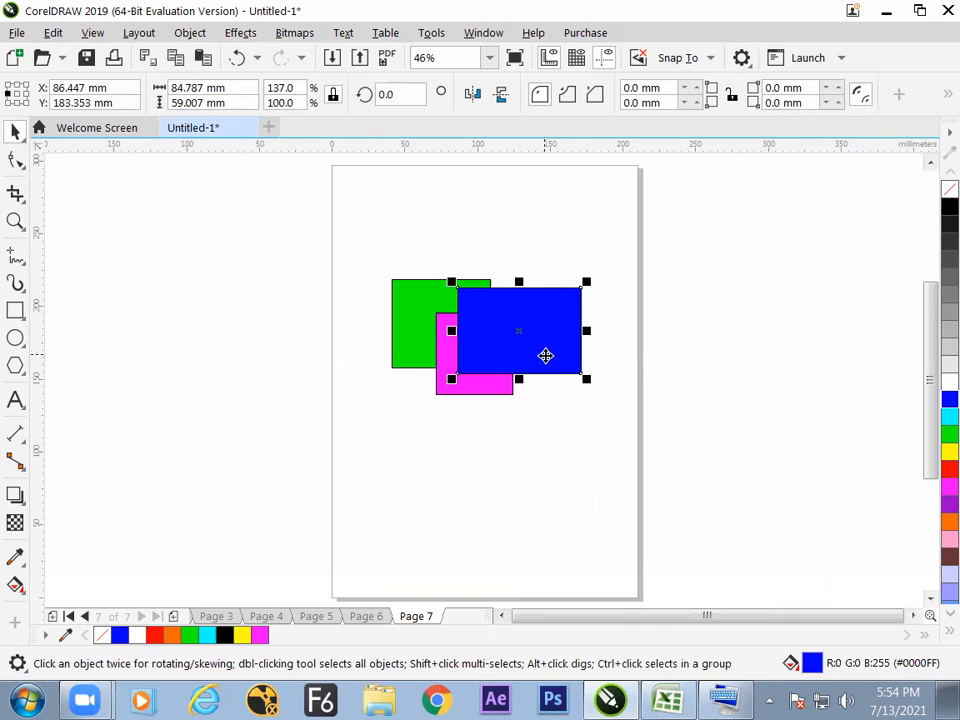
Switch to the Excel notes, commit the entry in J72 and write "ctrl + page up" in cell J73.
key("alt+Tab")
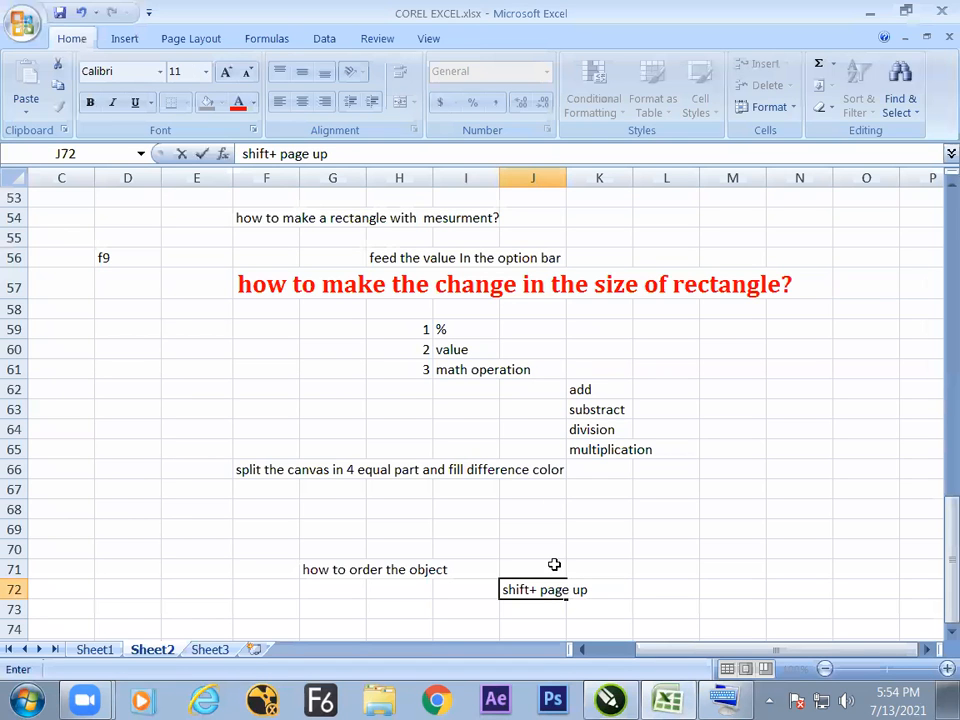
key("Return")
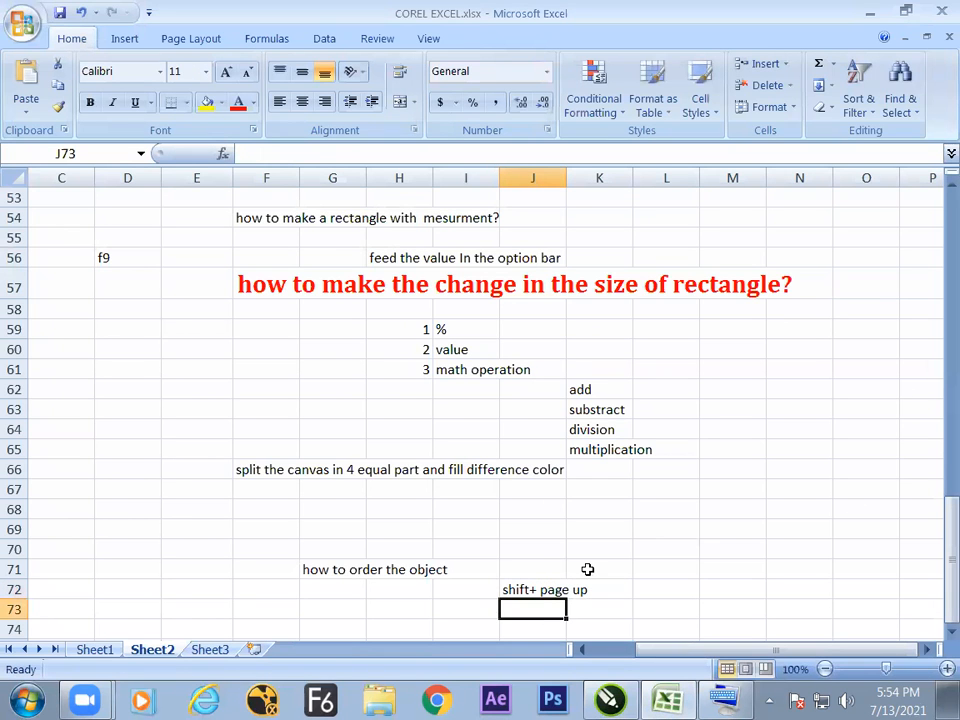
key("Down")
key("Down")
key("Down")
key("Down")
key("Down")
key("Down")
key("Down")
key("Down")
key("Down")
key("Down")
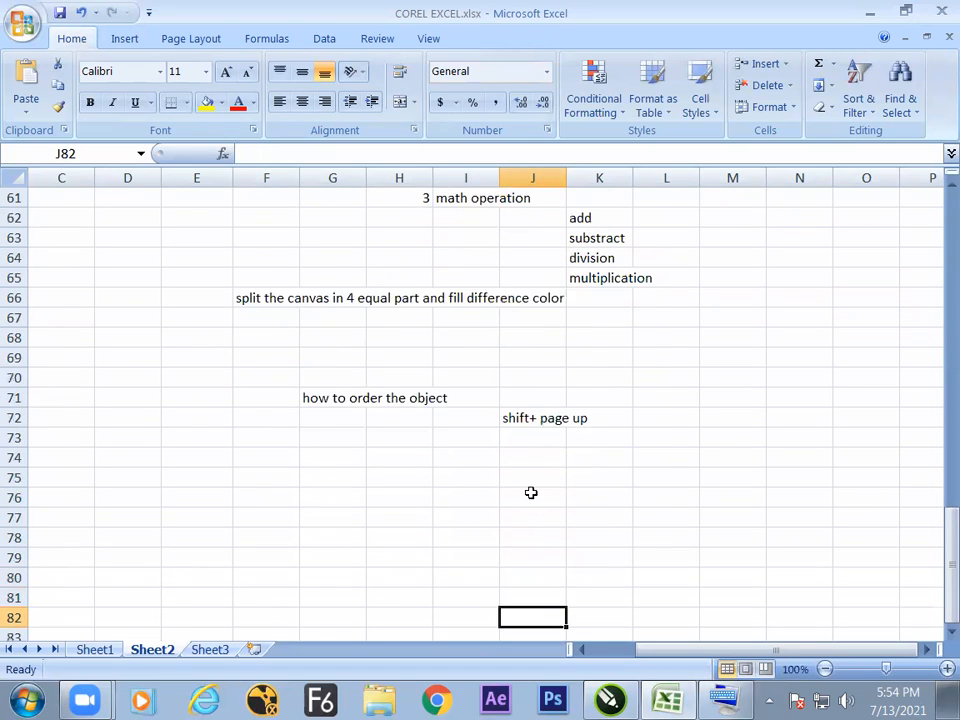
left_click(535, 424)
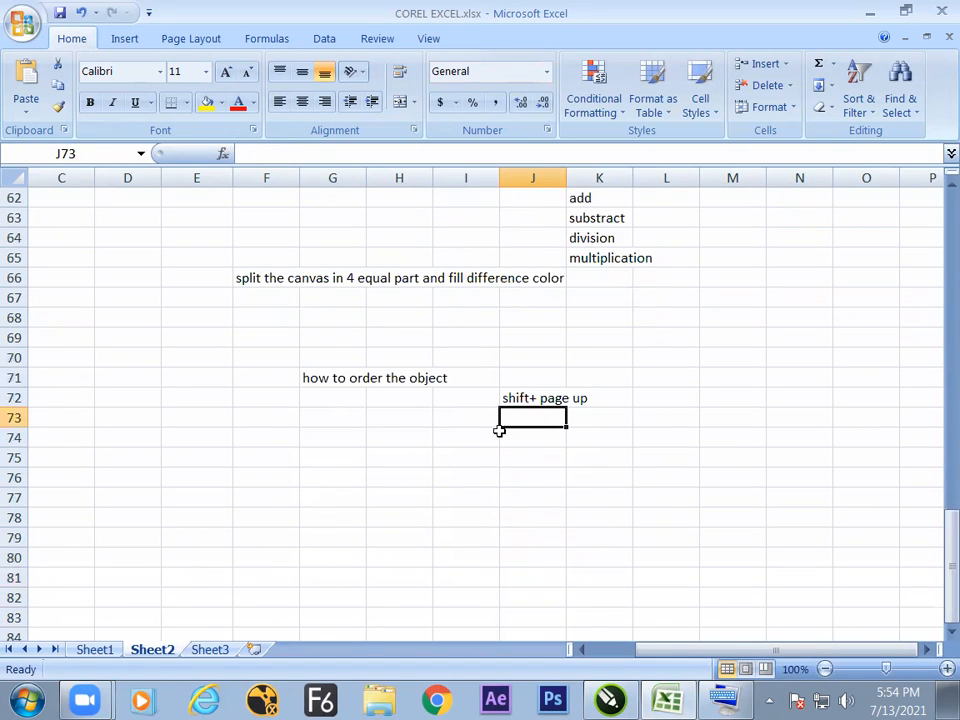
type("ctrl")
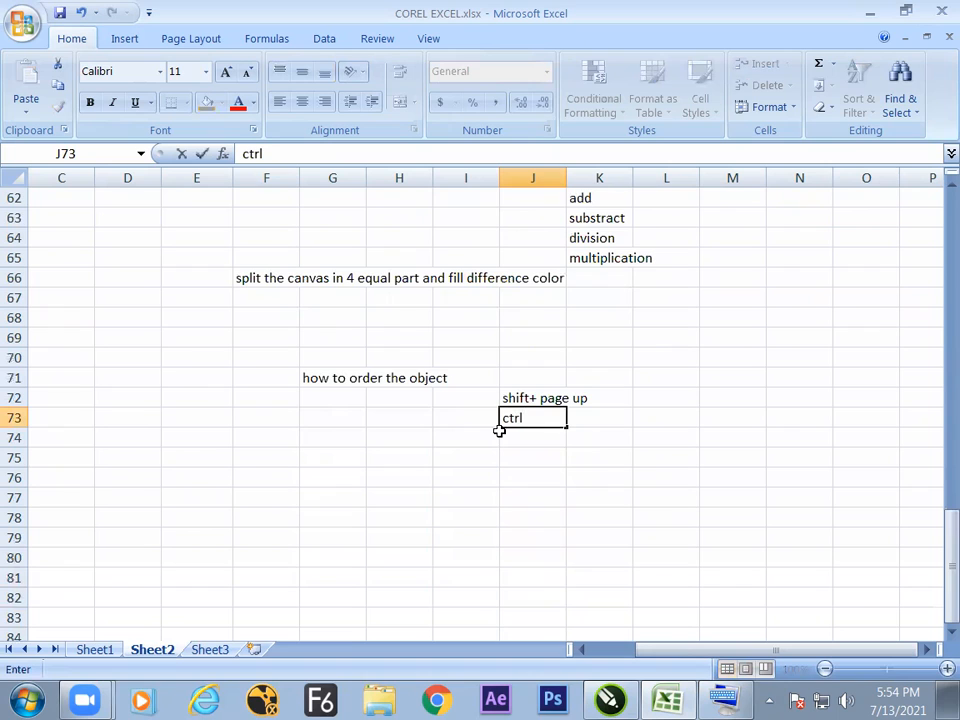
type(" + page up")
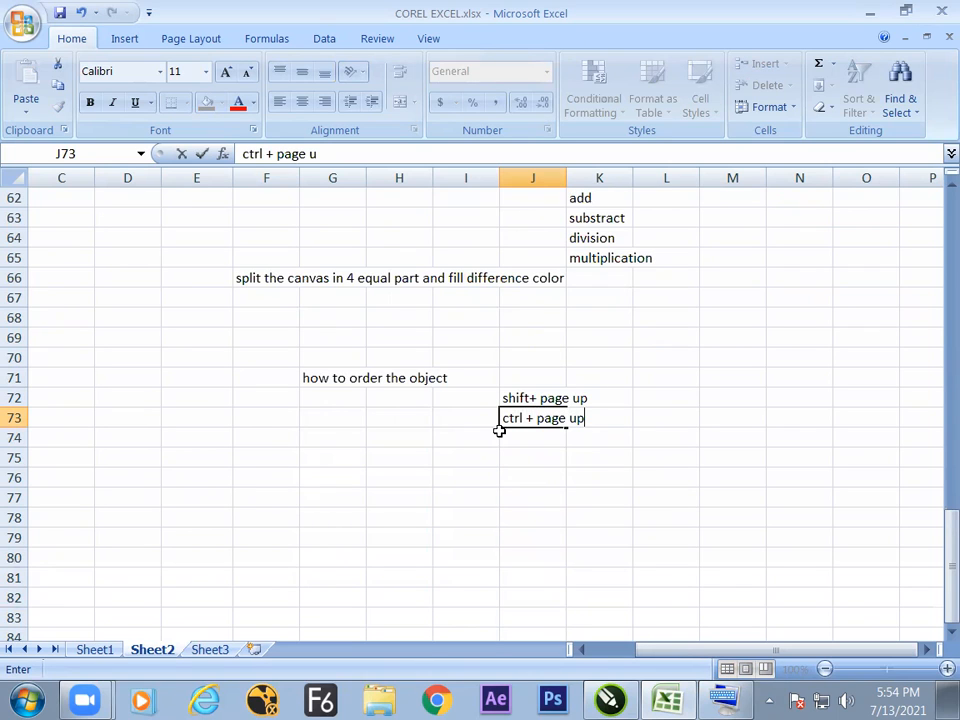
Write "all object above" in cell L72 as the description of the shift+ page up shortcut.
left_click_drag(678, 416, 671, 403)
left_click(667, 398)
type("all")
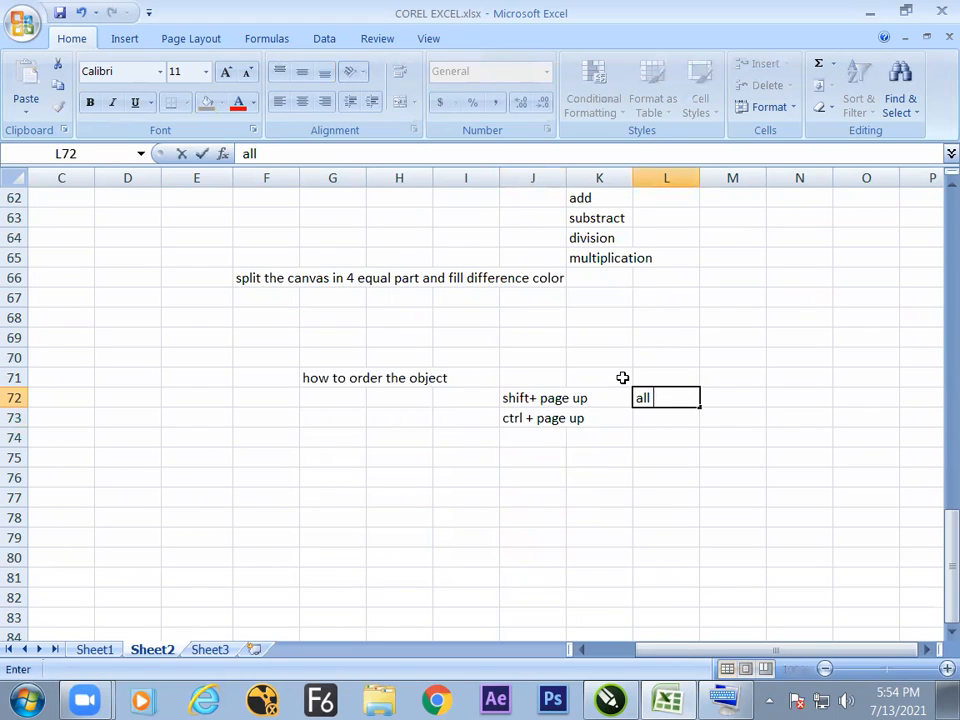
type(" object")
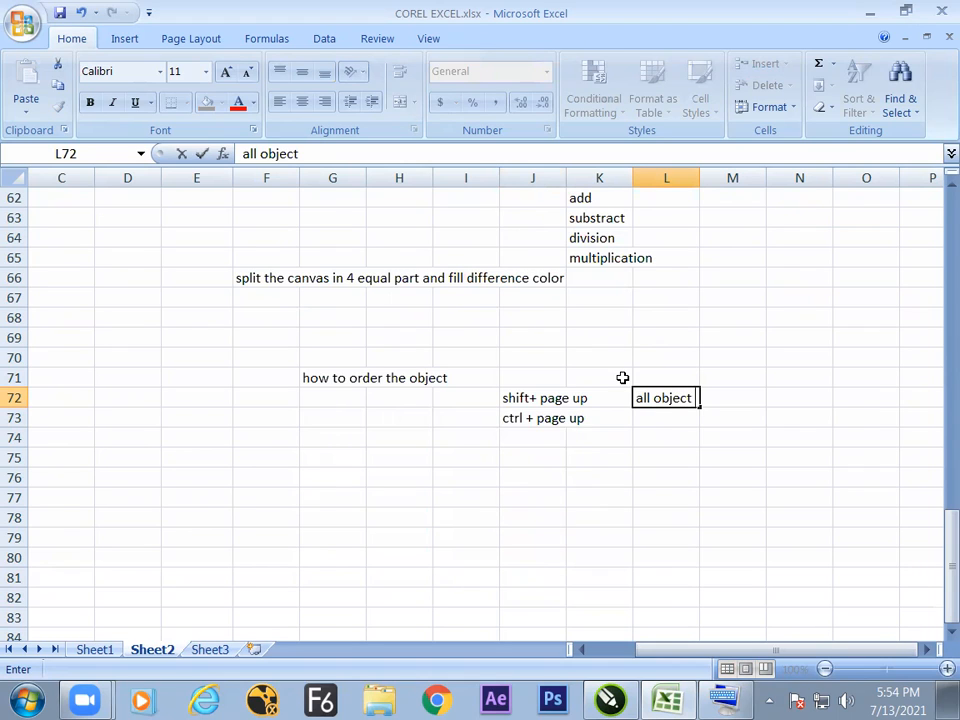
type(" above")
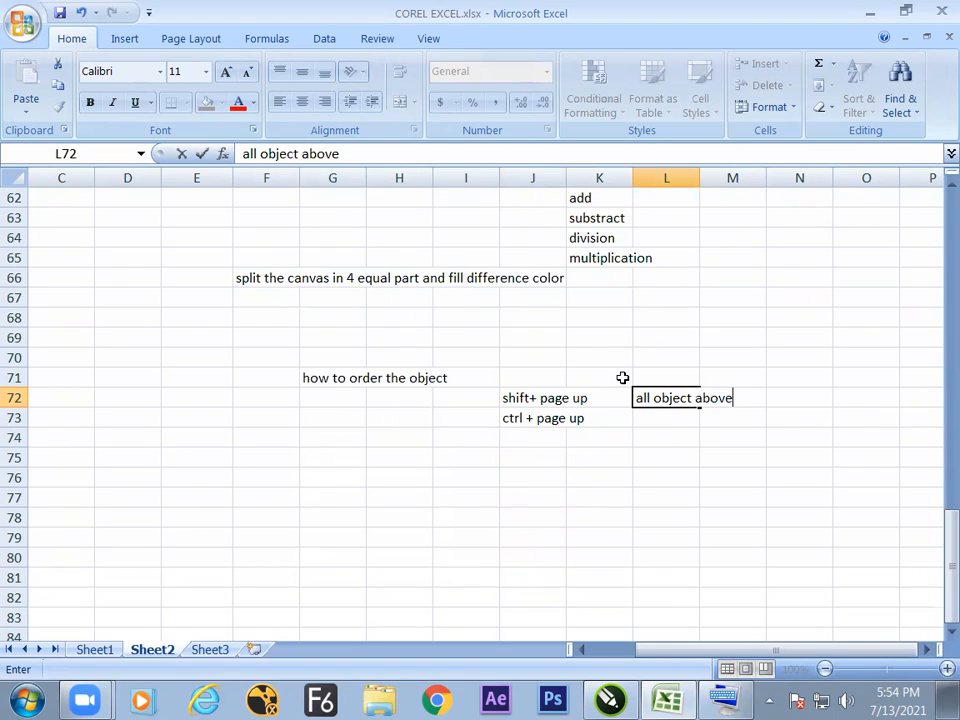
Write "one object above" in cell L73 as the description of the ctrl + page up shortcut.
left_click(645, 418)
type("one object above")
Copy the two shortcut rows in J72:M73 and paste them starting at cell J75.
left_click(532, 497)
left_click_drag(529, 400, 709, 446)
key("ctrl+c")
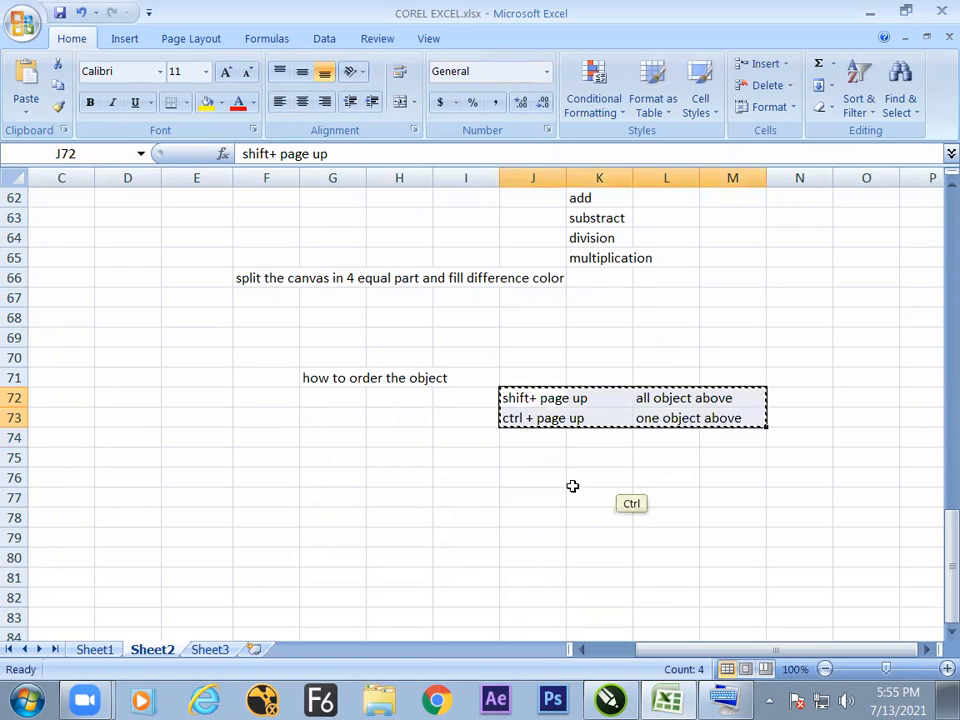
left_click(527, 460)
key("ctrl+v")
left_click(520, 510)
Change the shortcut text in cell J75 to "shift+ page down".
left_click(503, 455)
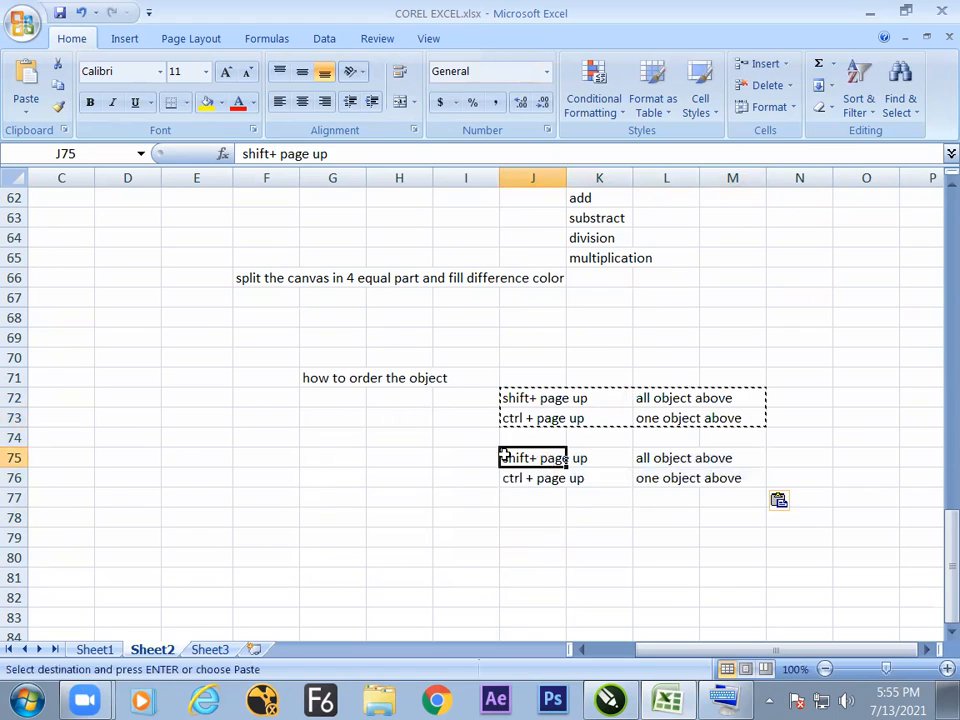
left_click(343, 156)
key("BackSpace")
key("BackSpace")
key("BackSpace")
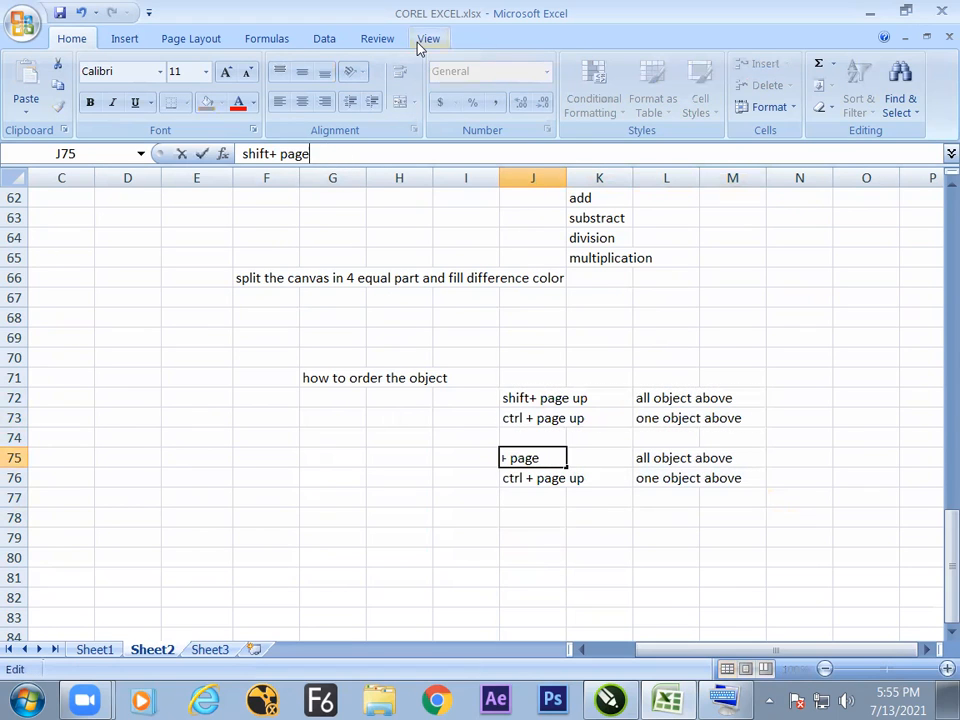
type("down")
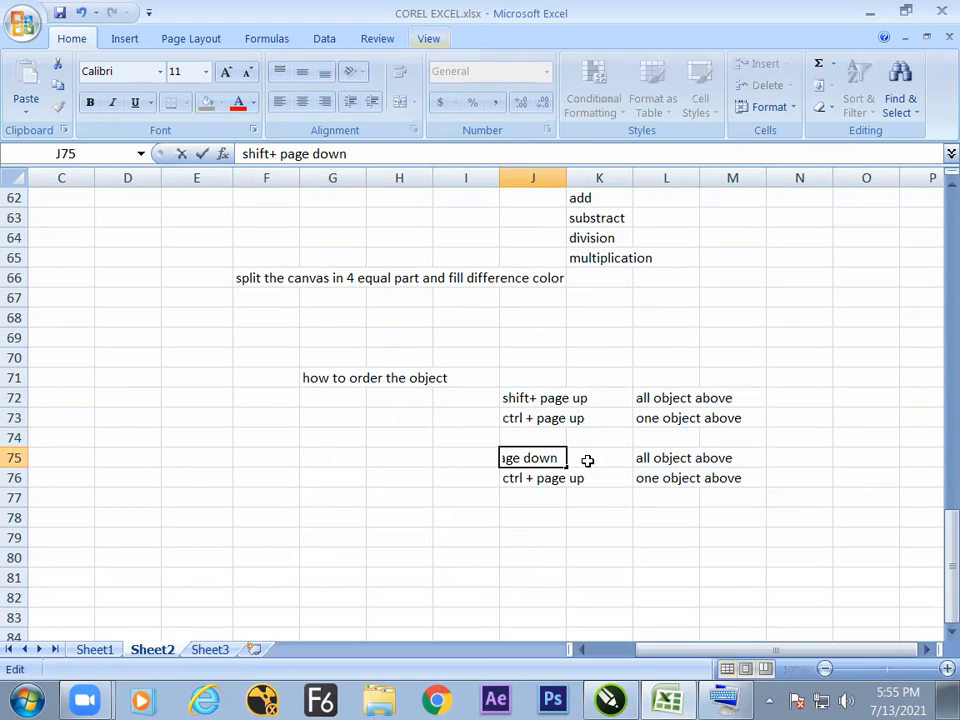
key("Return")
Change the shortcut text in cell J76 to "ctrl + page down".
left_click(354, 156)
key("BackSpace")
key("BackSpace")
key("BackSpace")
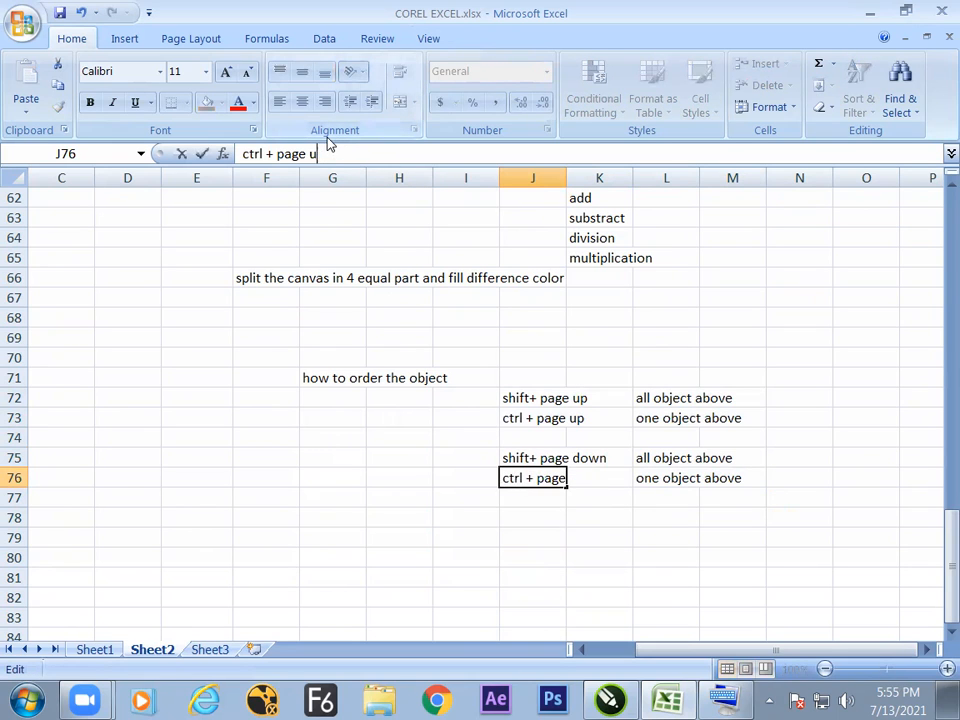
type("down")
key("Return")
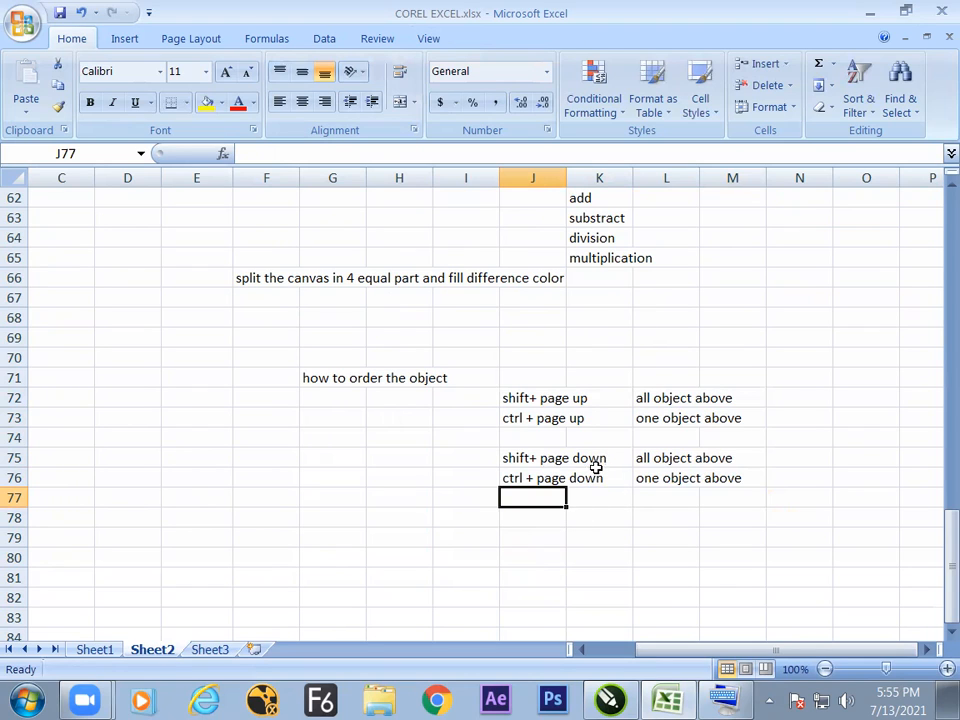
Change the description in cell L75 to "all object down".
left_click(638, 451)
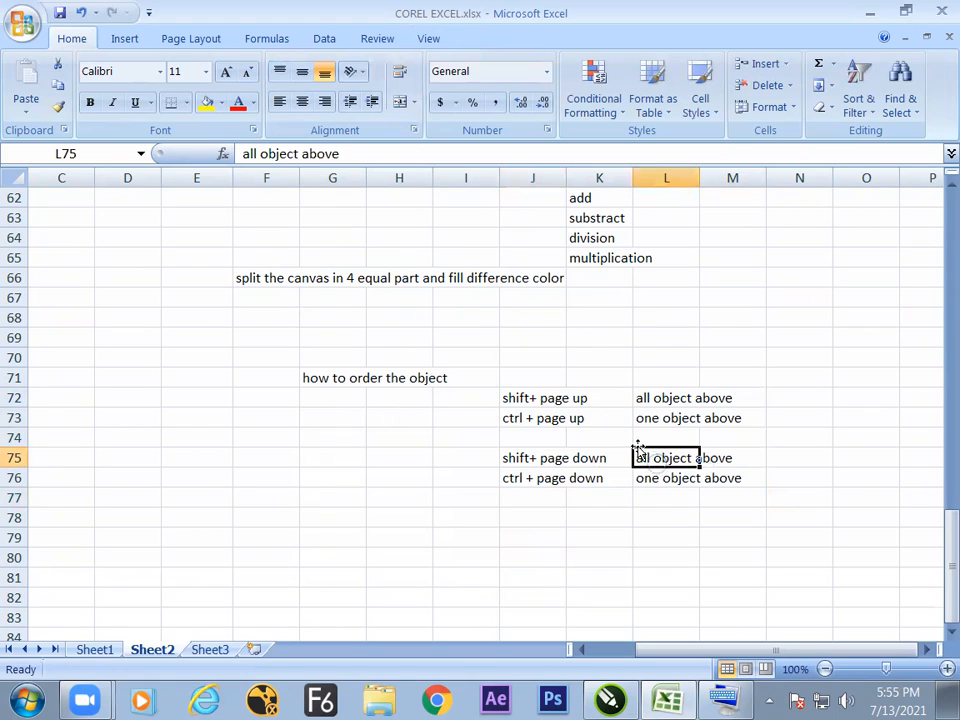
left_click(386, 150)
key("BackSpace")
key("BackSpace")
key("BackSpace")
key("BackSpace")
key("BackSpace")
type("down")
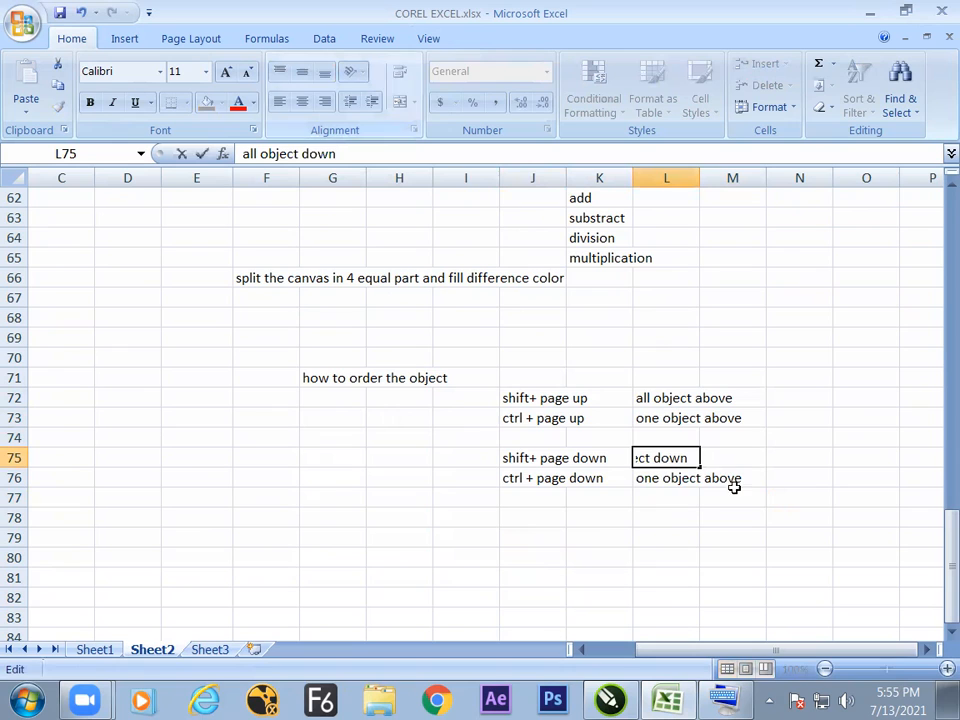
Change the description in cell L76 to "one object down".
left_click(650, 480)
left_click(390, 155)
key("BackSpace")
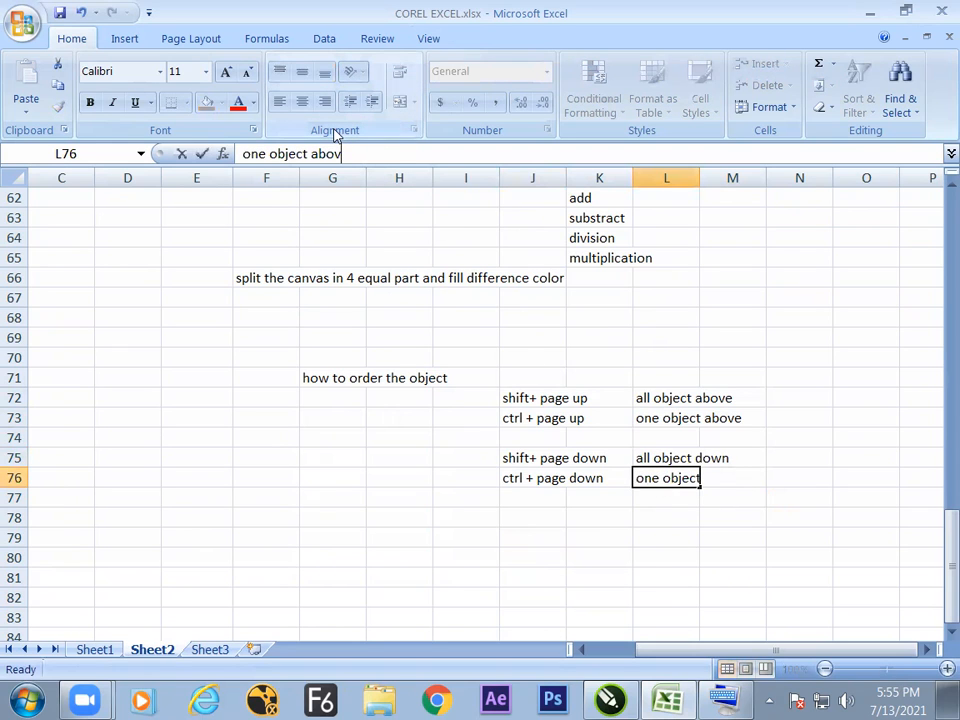
key("BackSpace")
key("BackSpace")
key("BackSpace")
key("BackSpace")
type("down")
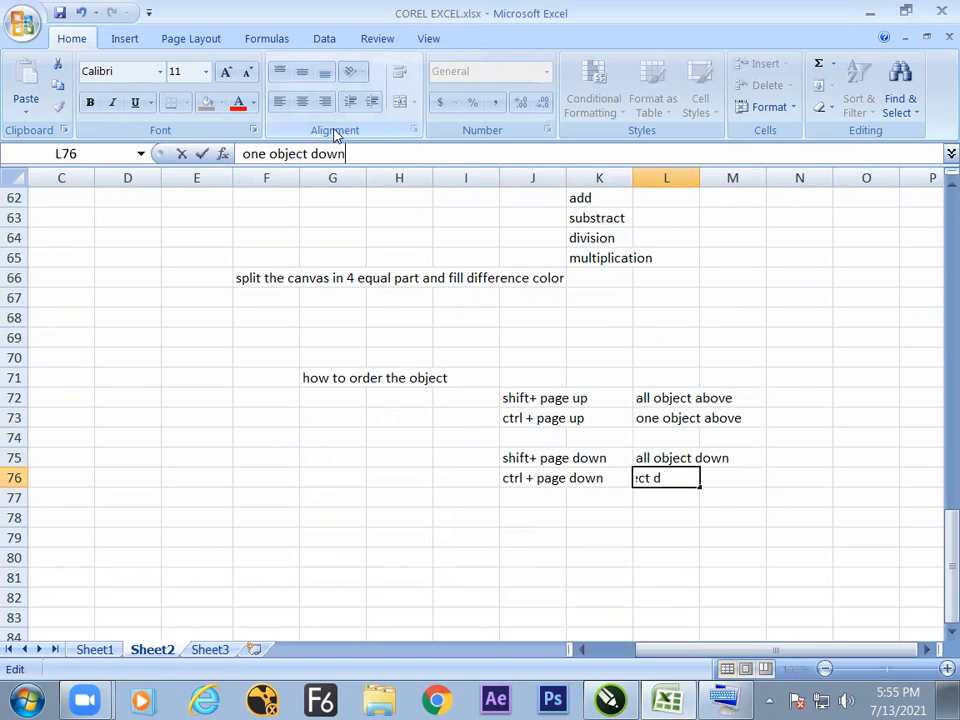
key("Return")
Switch to CorelDRAW, move the blue rectangle about 45 mm right, clear of the green one, deselect it and go to page 6.
left_click(561, 553)
left_click_drag(510, 396, 717, 493)
key("alt+Tab")
left_click(478, 433)
left_click_drag(503, 335, 568, 337)
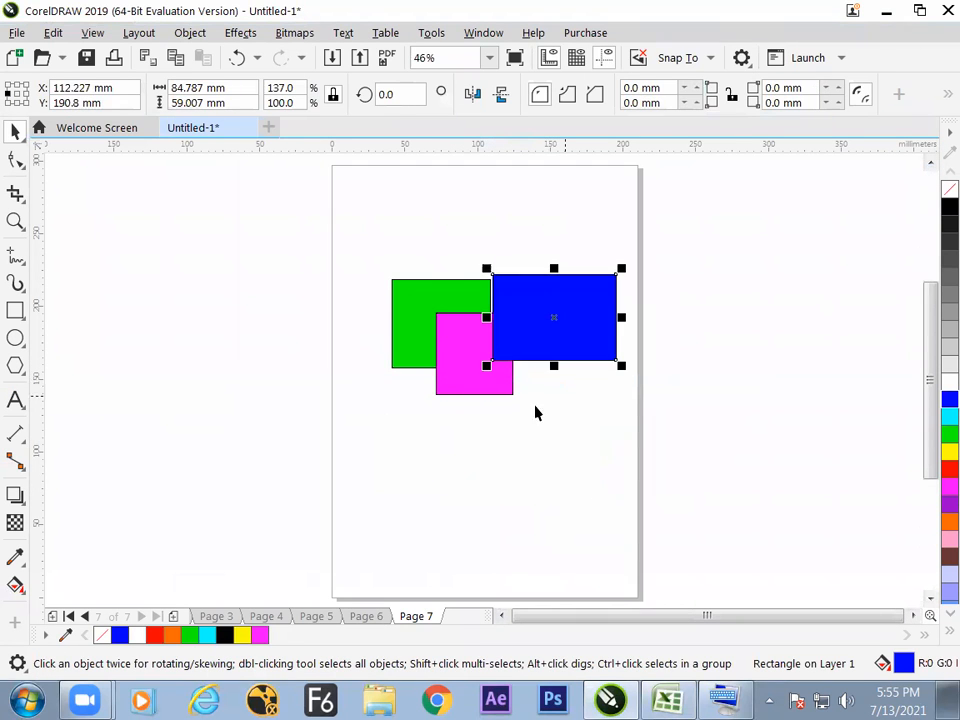
left_click(500, 489)
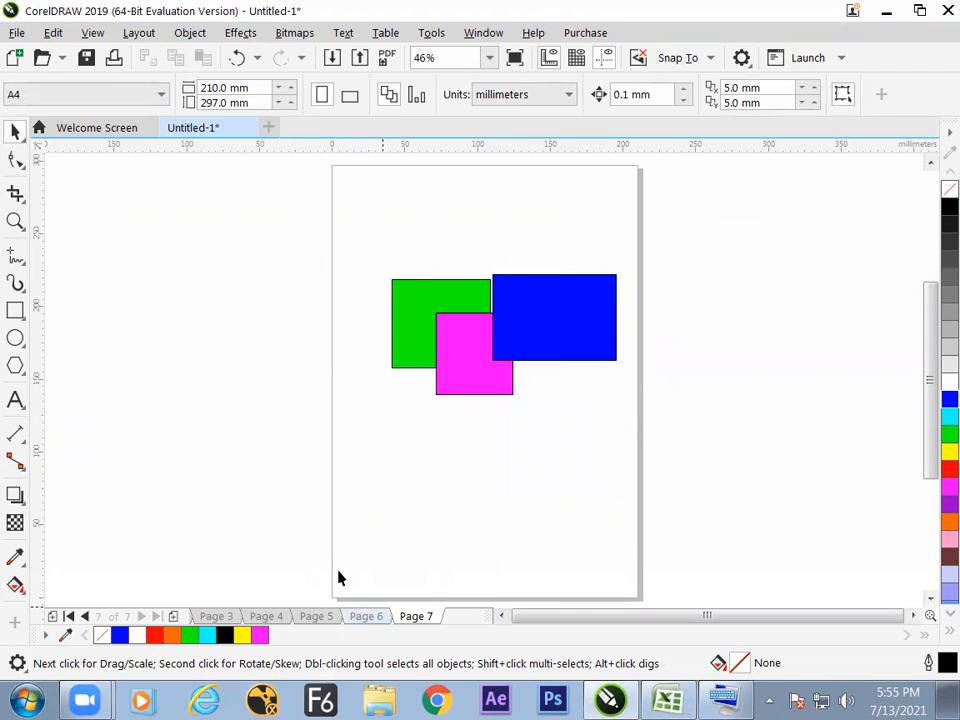
key("Page_Up")
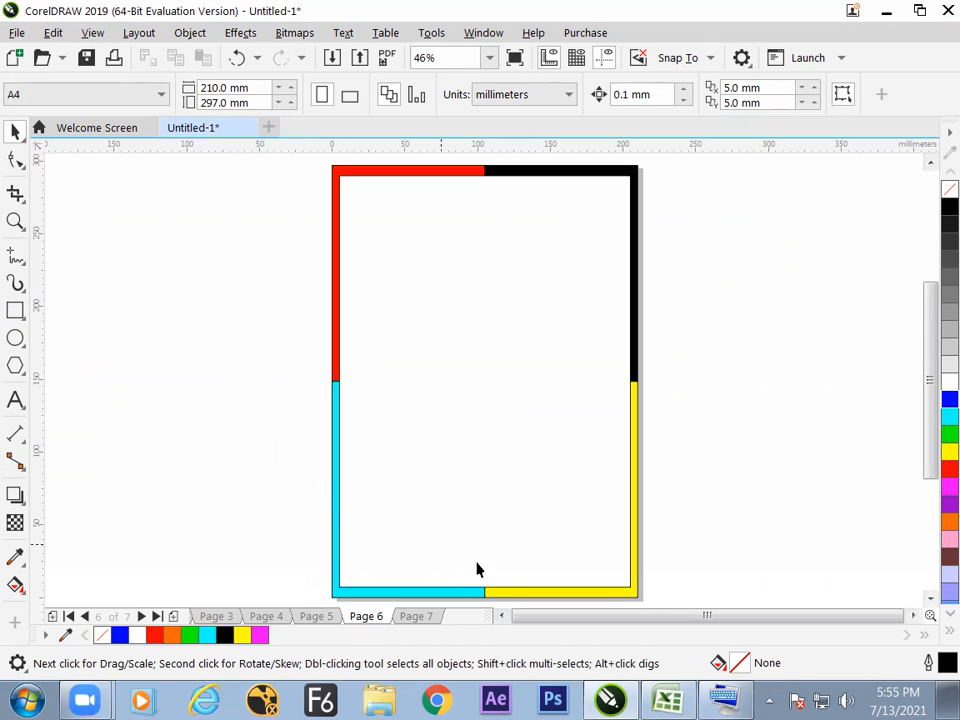
Switch to the Excel notes and enter the heading "task" in cell F79.
left_click(666, 699)
left_click(284, 563)
left_click(262, 537)
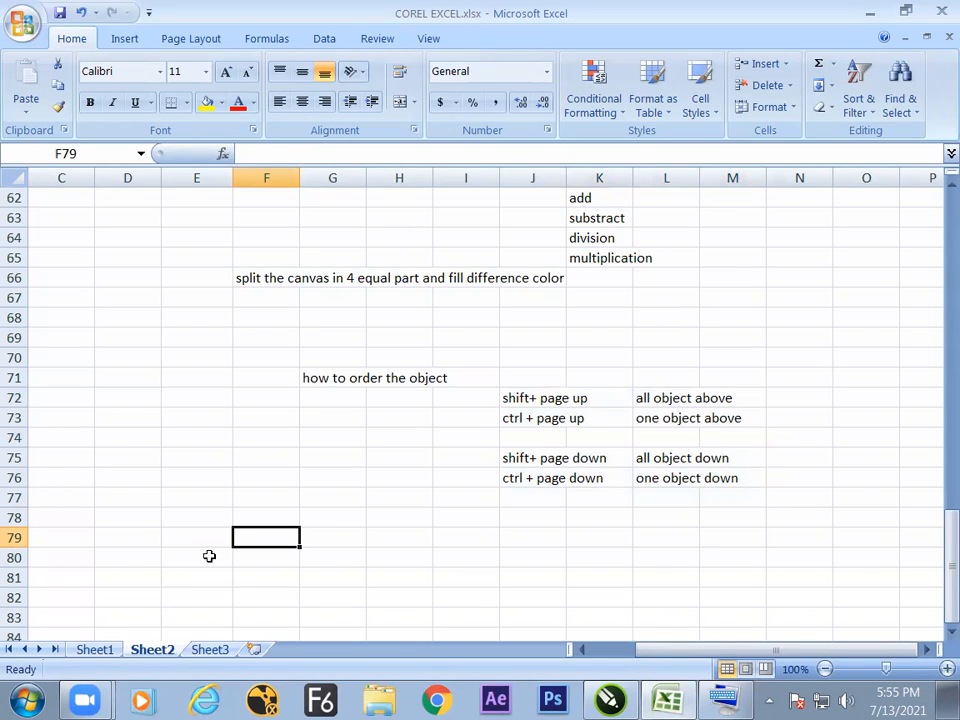
type("tak")
type("k")
key("Return")
key("Return")
key("Return")
key("Return")
key("Return")
key("Return")
key("Return")
key("Return")
key("Return")
key("Return")
key("Return")
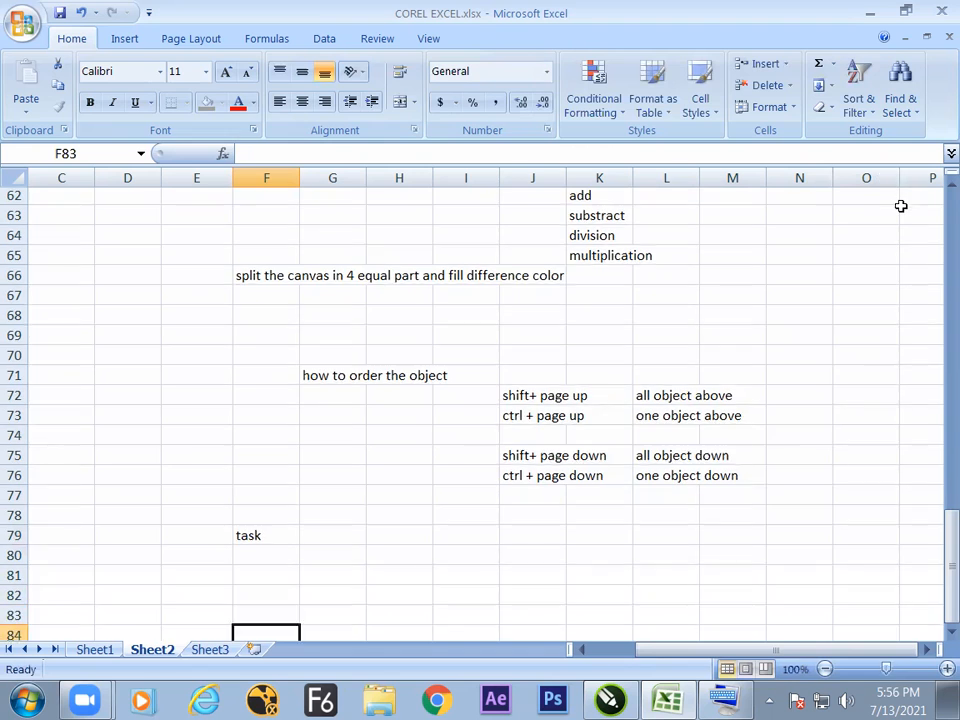
Enter the task number 1 in cell G80, below and beside the task heading.
key("Right")
key("Right")
key("Right")
key("Up")
key("Up")
key("Up")
key("Up")
key("Up")
key("Up")
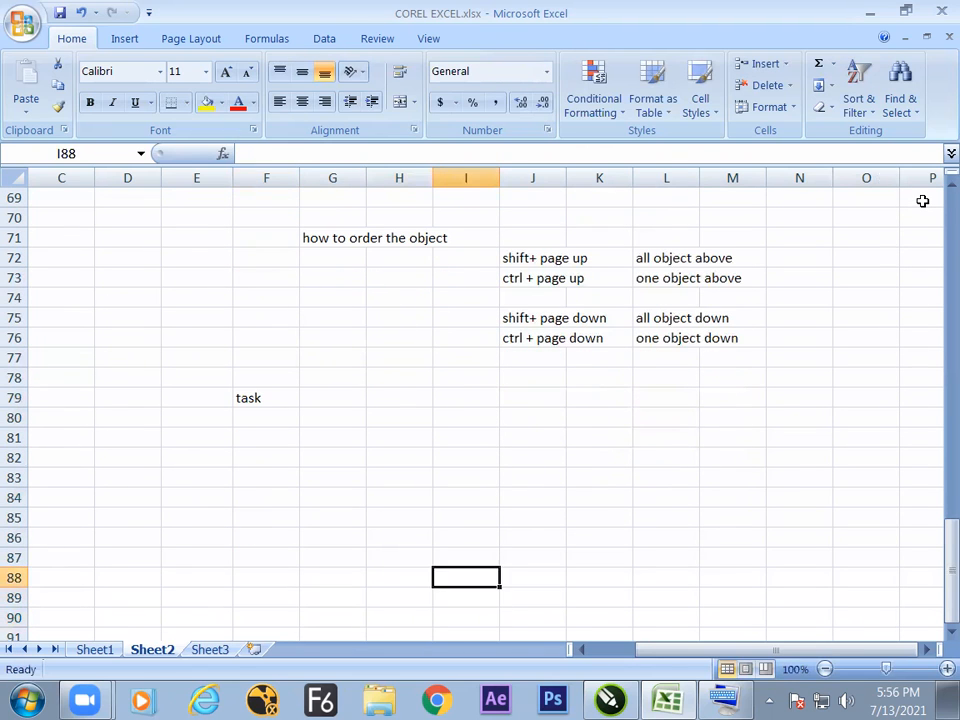
key("Left")
key("Left")
key("Up")
key("Up")
key("Up")
key("Up")
type("1")
key("Right")
Write the first task, "split the canvas in to 5 eual vertical part", in cell H80.
type("split the t")
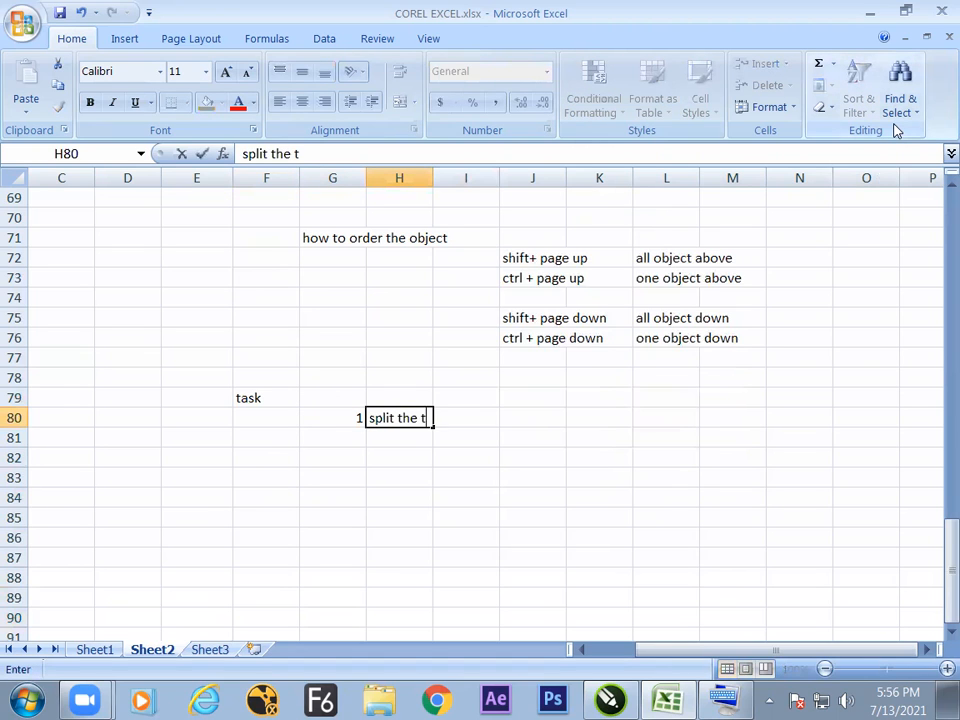
key("BackSpace")
type("canvas in to 5")
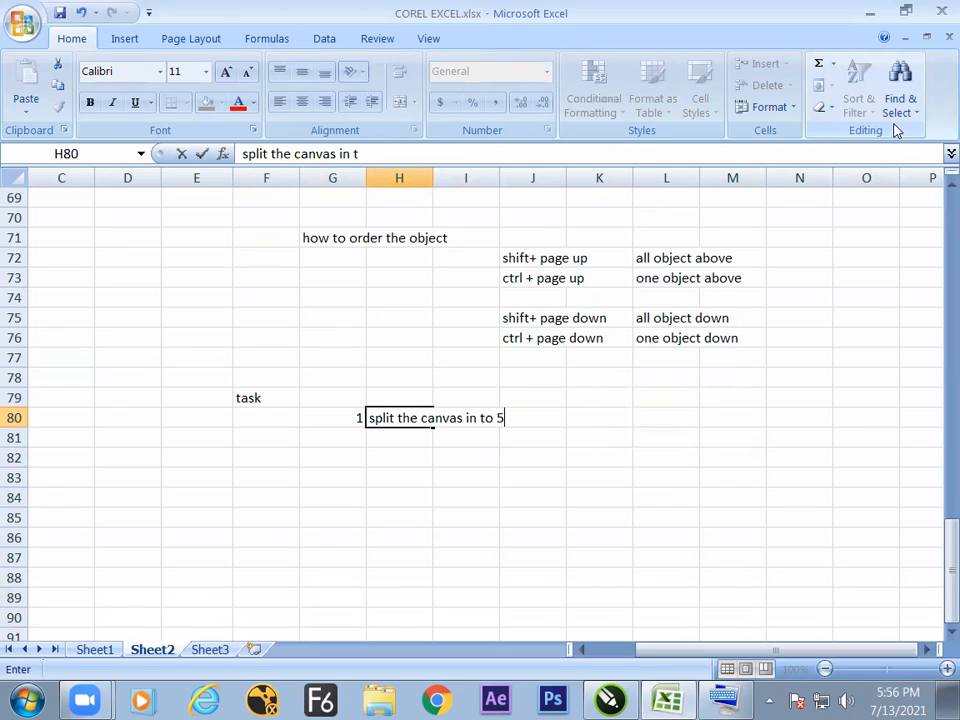
type(" eual vertical par")
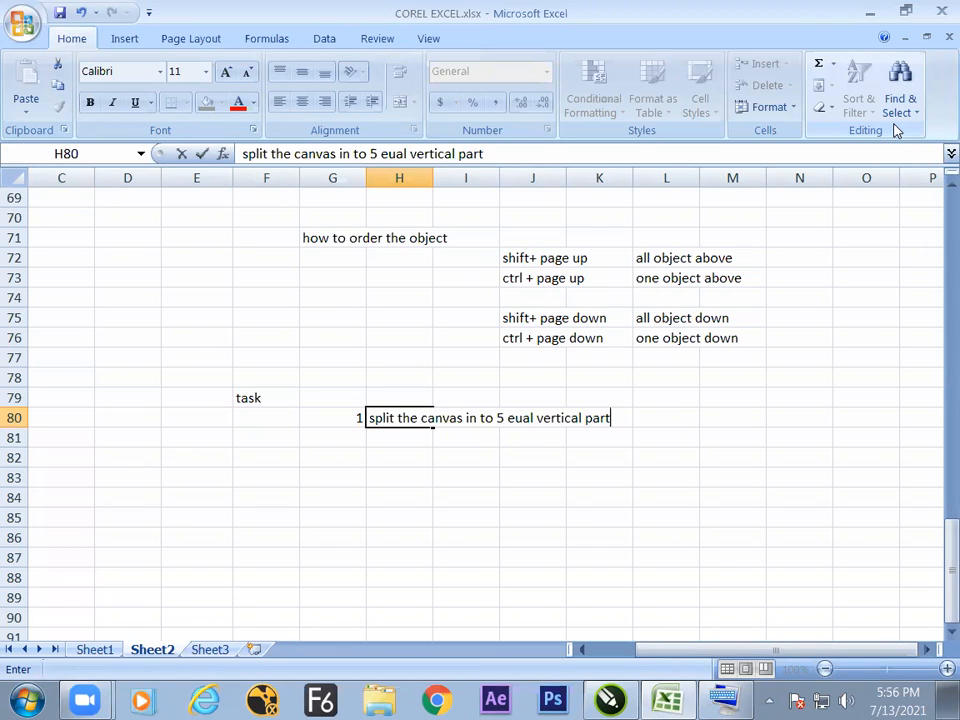
type("t")
left_click(540, 475)
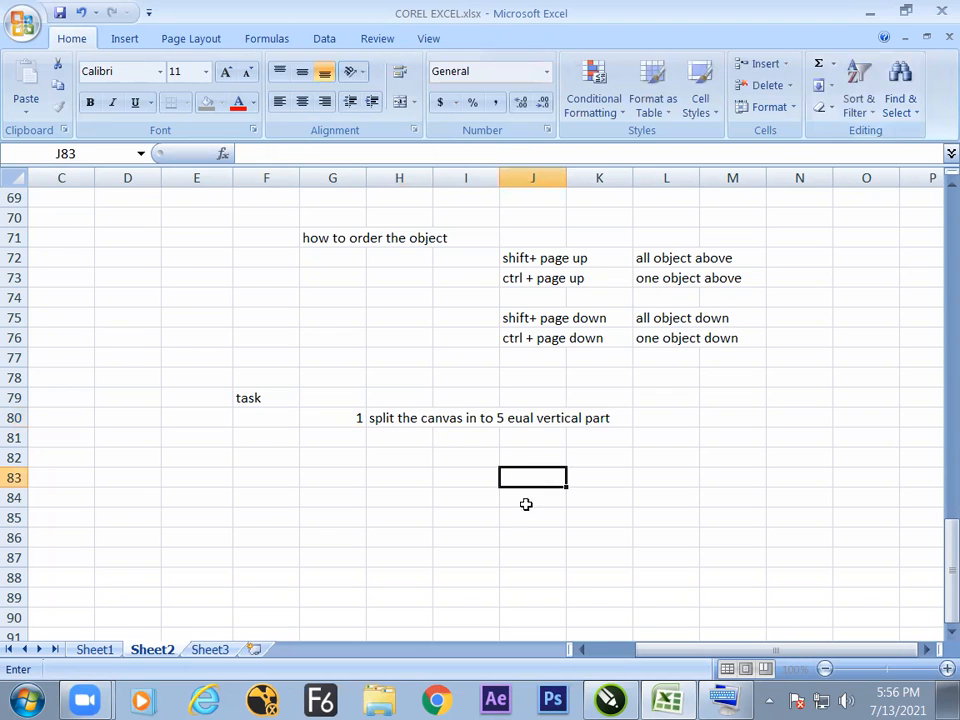
Open Paint and sketch a freehand rectangle divided by four vertical lines into five strips.
key("super")
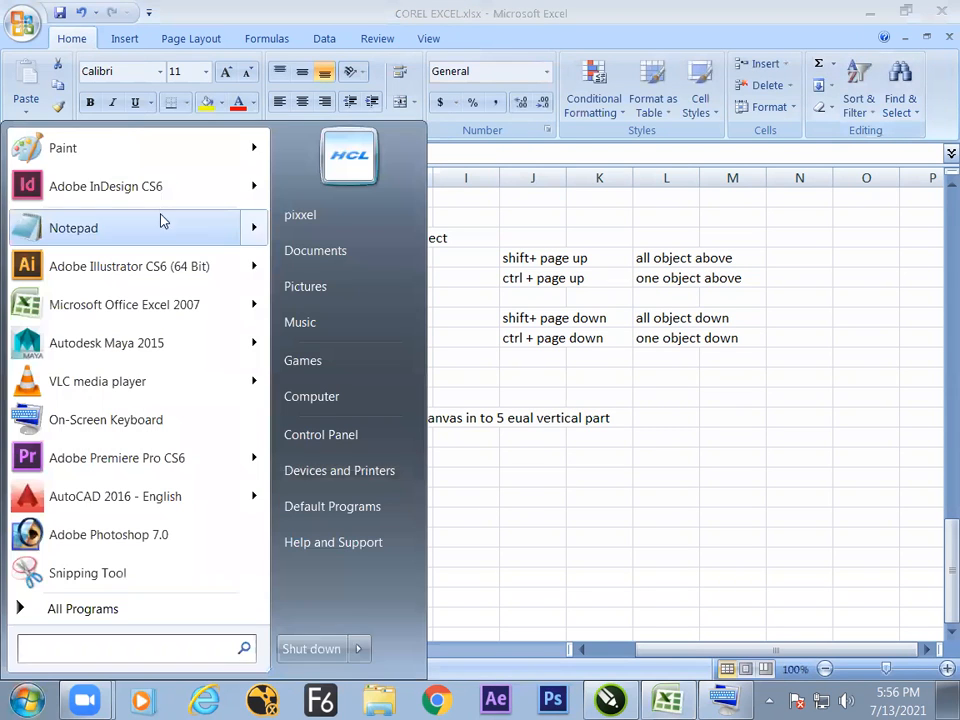
left_click(156, 155)
mouse_move(281, 216)
left_mouse_down()
mouse_move(284, 369)
mouse_move(437, 231)
mouse_move(284, 375)
left_mouse_up()
mouse_move(318, 194)
left_mouse_down()
mouse_move(323, 381)
mouse_move(340, 396)
left_mouse_up()
left_click_drag(374, 178, 378, 390)
left_click_drag(415, 164, 401, 376)
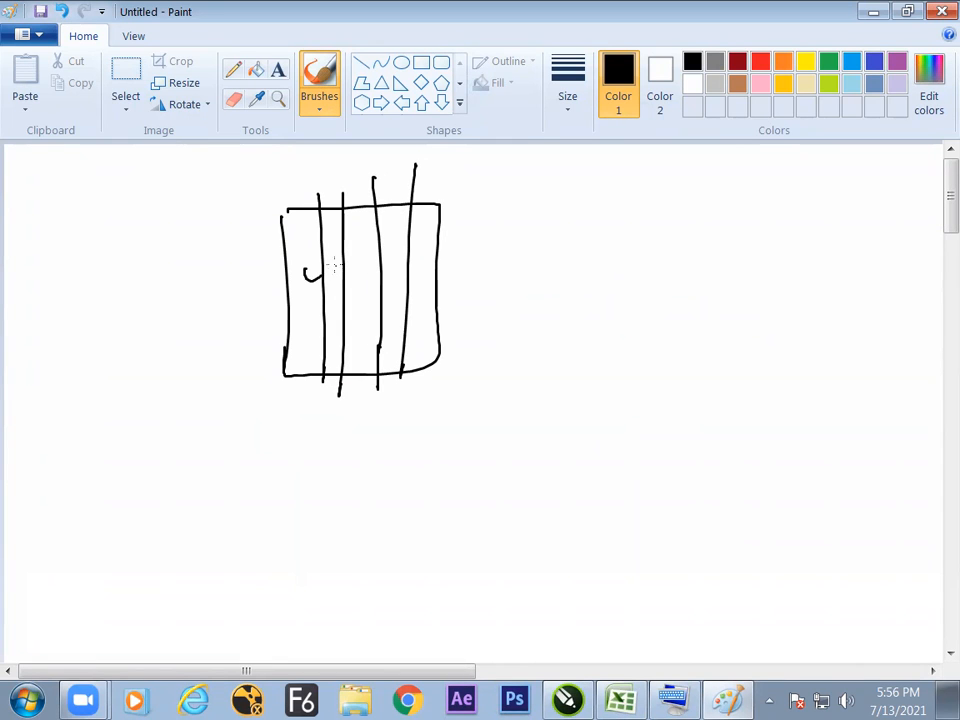
Undo the stray strokes inside the sketched rectangle and number its five vertical strips 1 to 5.
key("ctrl+z")
key("ctrl+z")
key("ctrl+z")
key("ctrl+z")
key("ctrl+z")
key("alt+Tab")
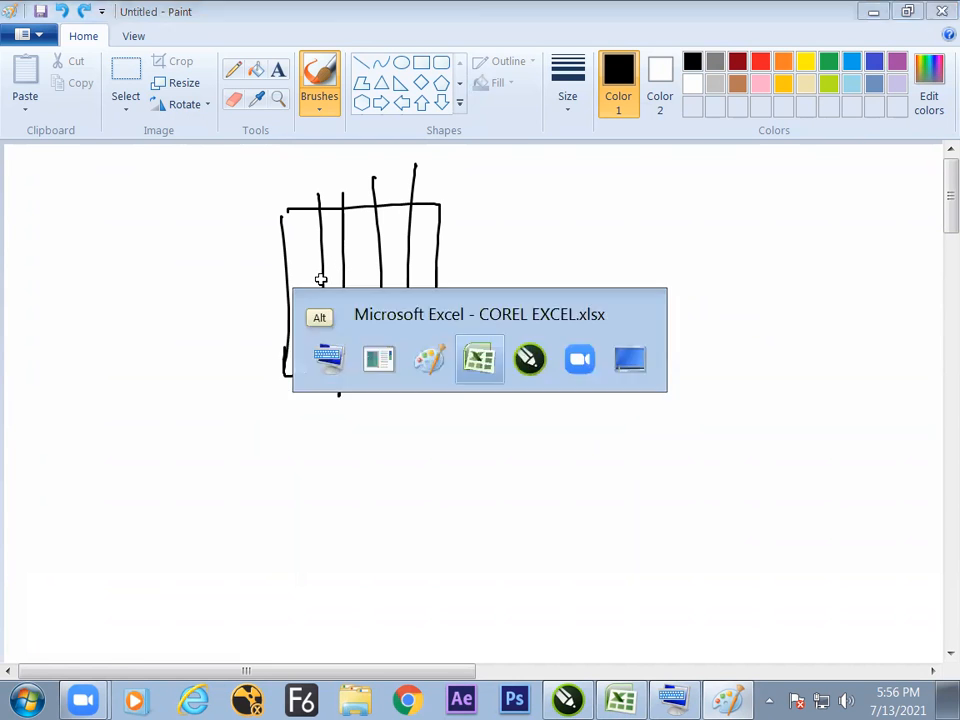
key("alt+Tab")
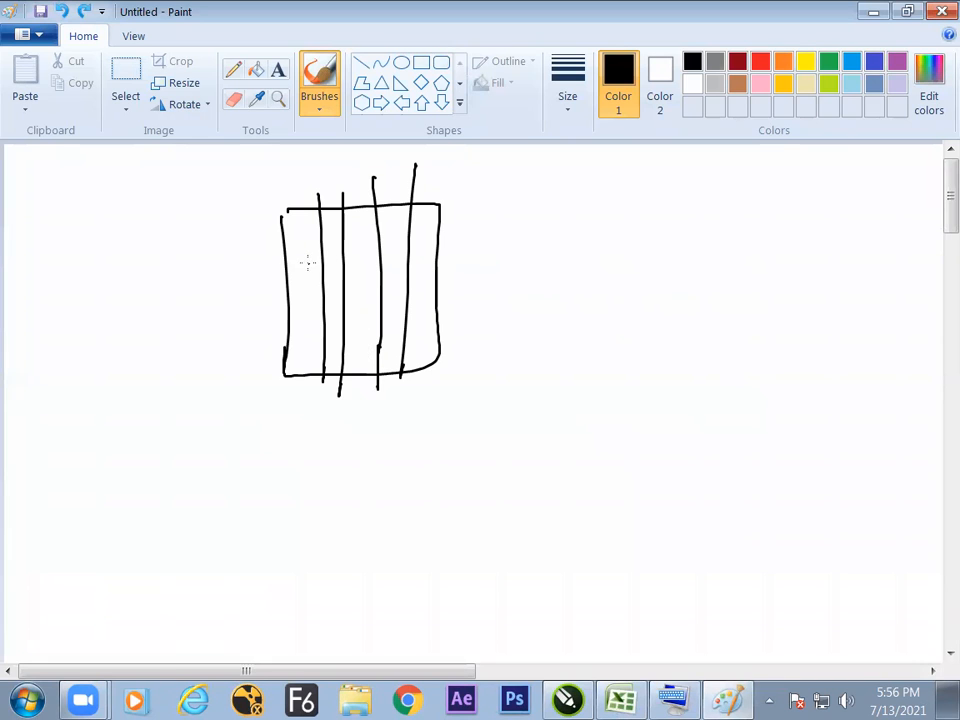
left_click_drag(327, 249, 334, 259)
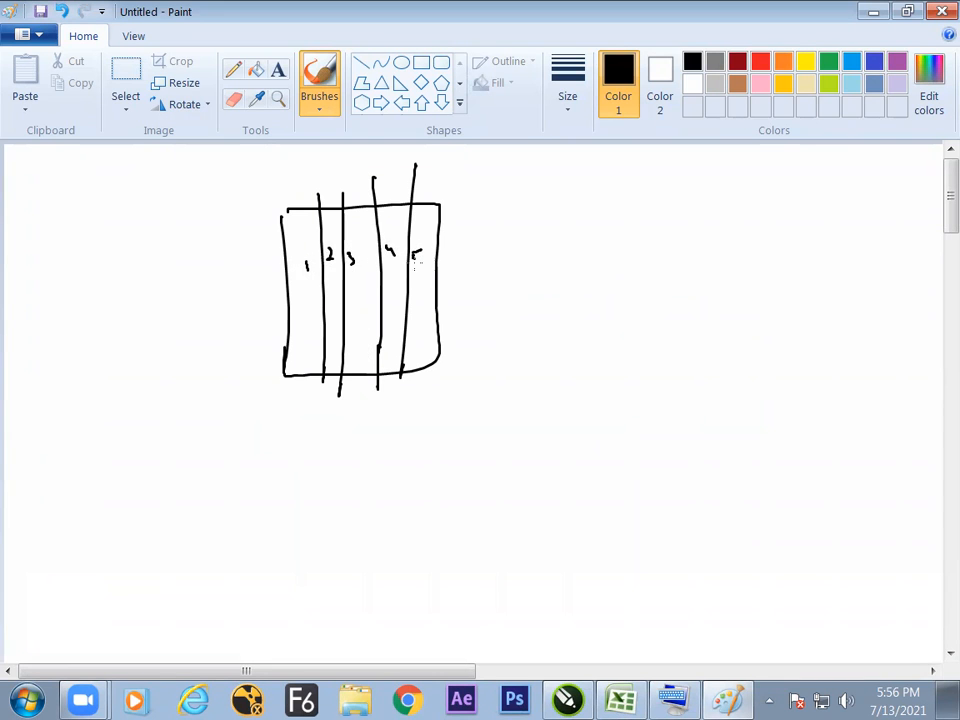
Switch back to the Excel notes and enter the task number 2 in cell G81.
key("alt+Tab")
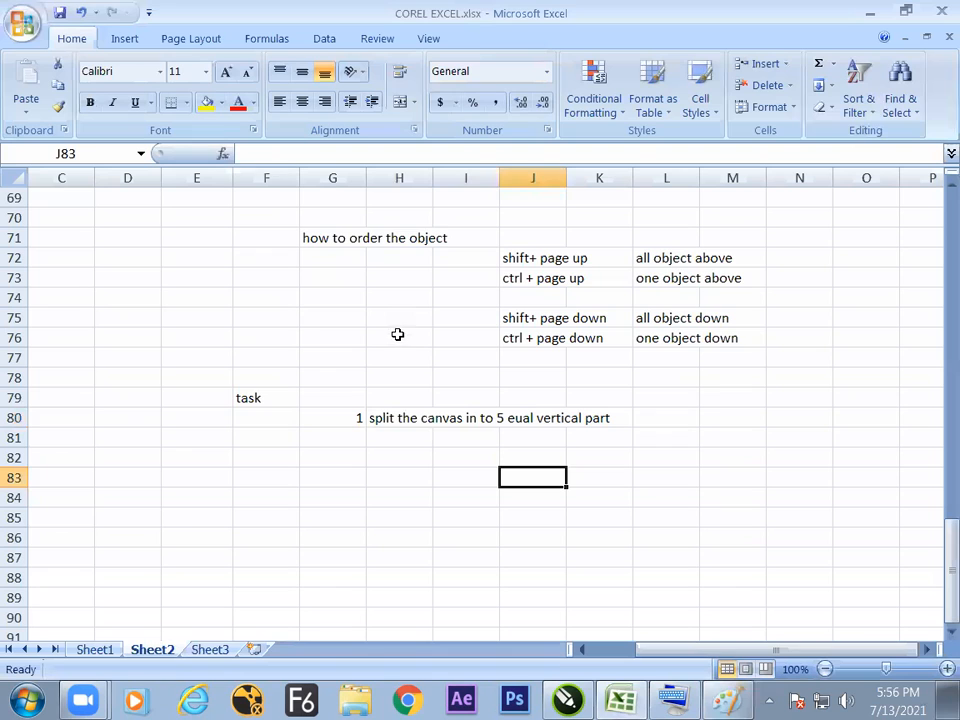
left_click(339, 426)
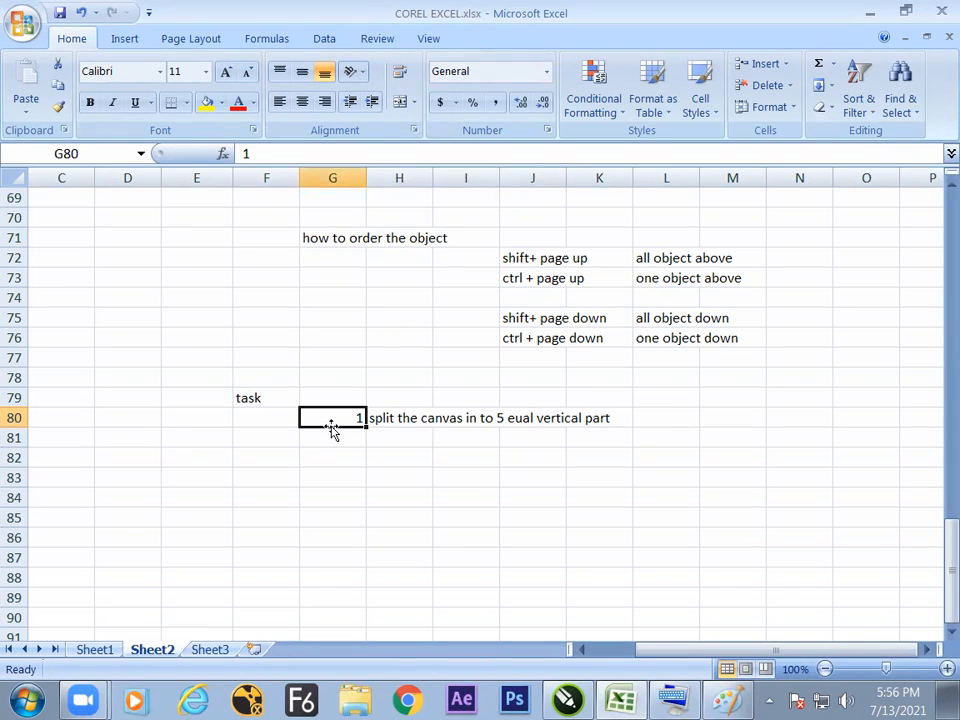
left_click(332, 446)
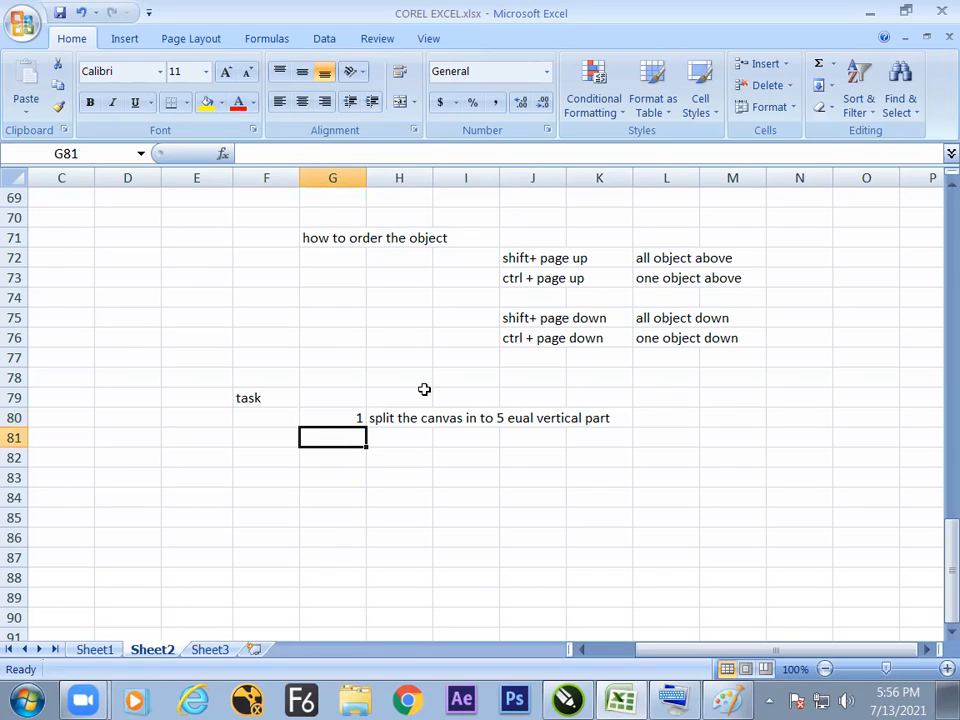
type("2")
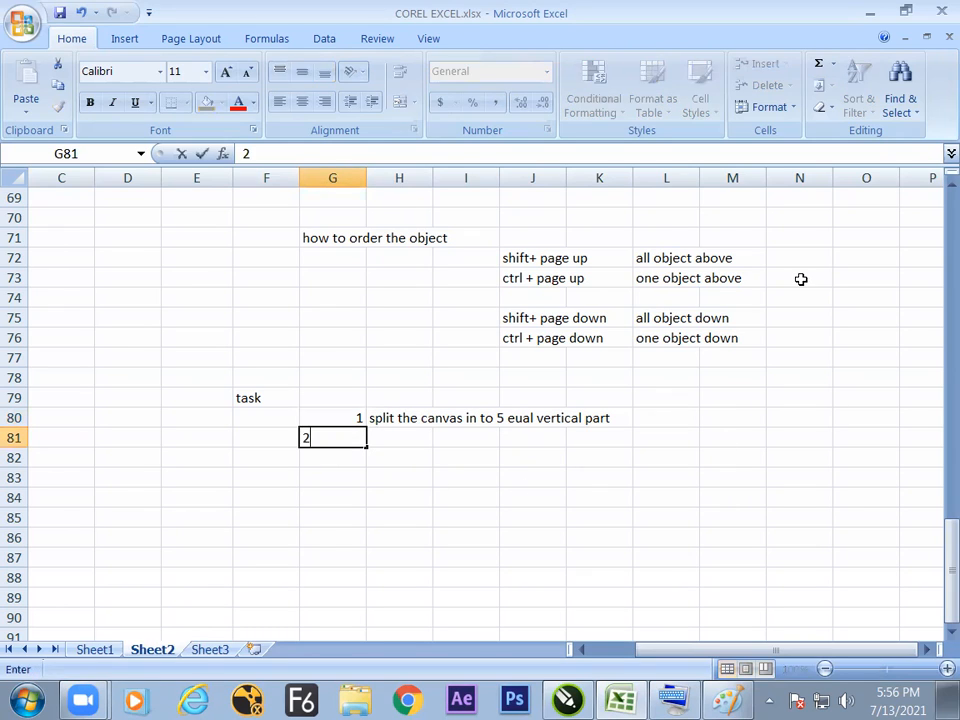
key("Tab")
Write the second task, "make 3 rectangle logo by taking the ref. from net", in cell H81.
type("mak")
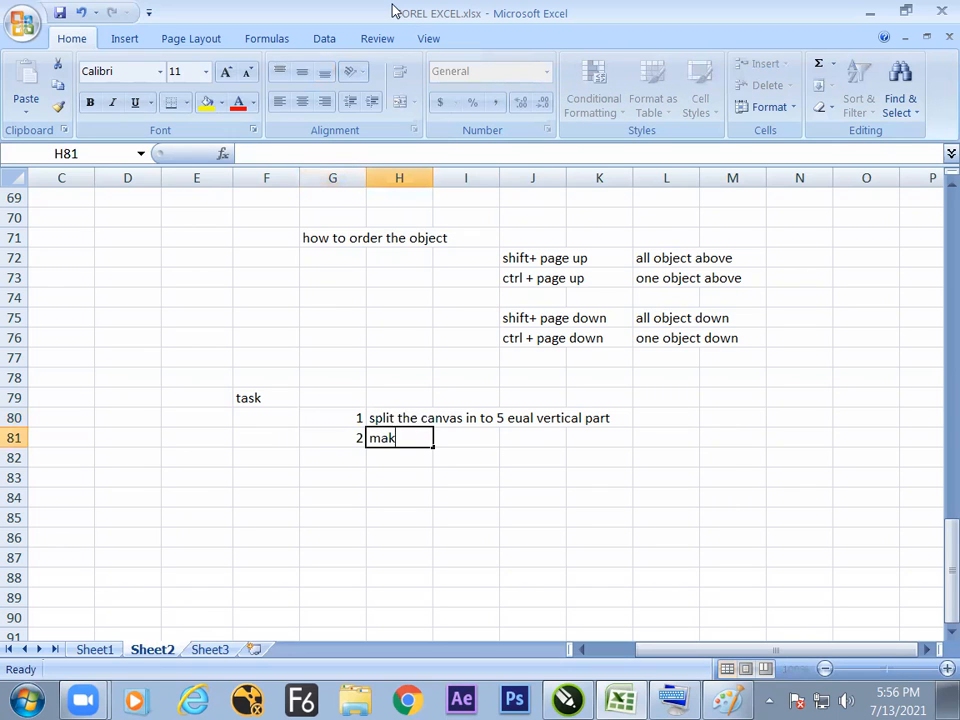
type("e 3 rectangle log")
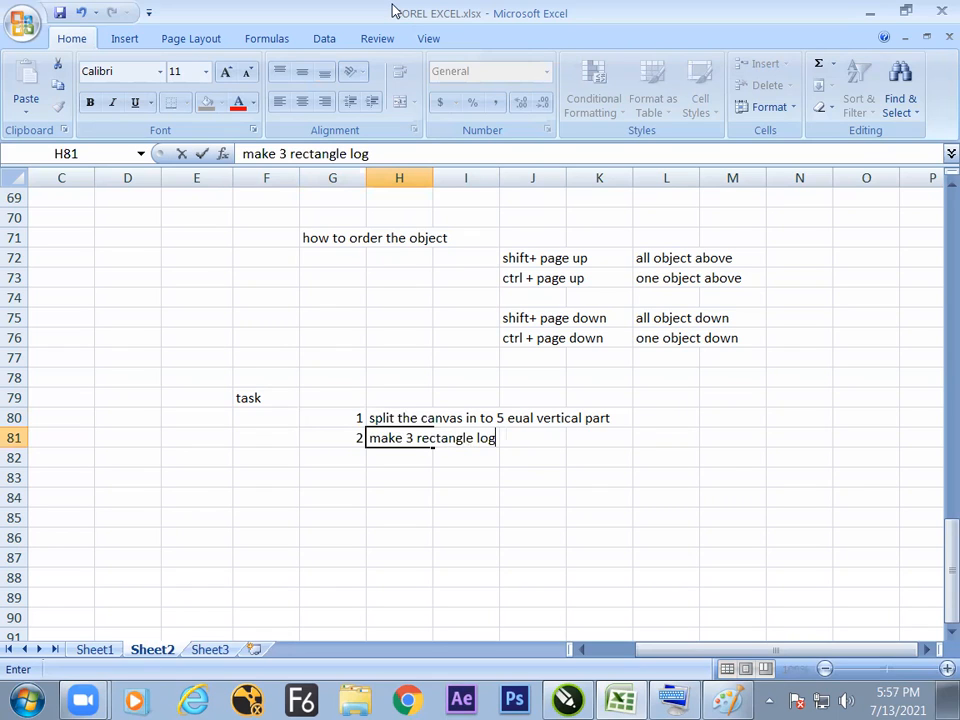
type("o by takint t")
key("BackSpace")
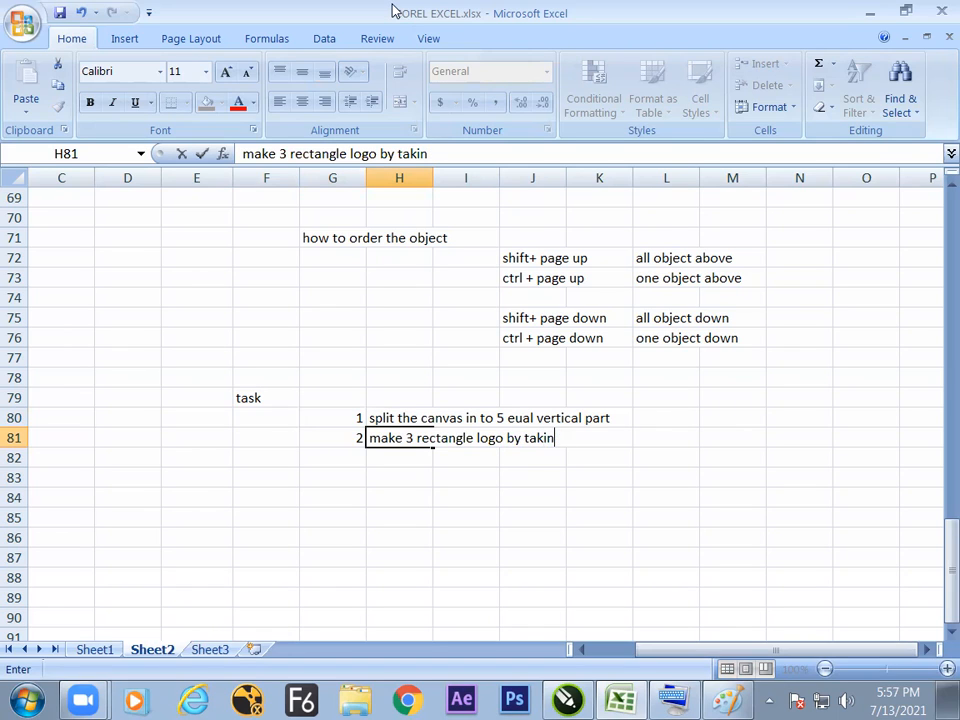
type("ng the ref. from net")
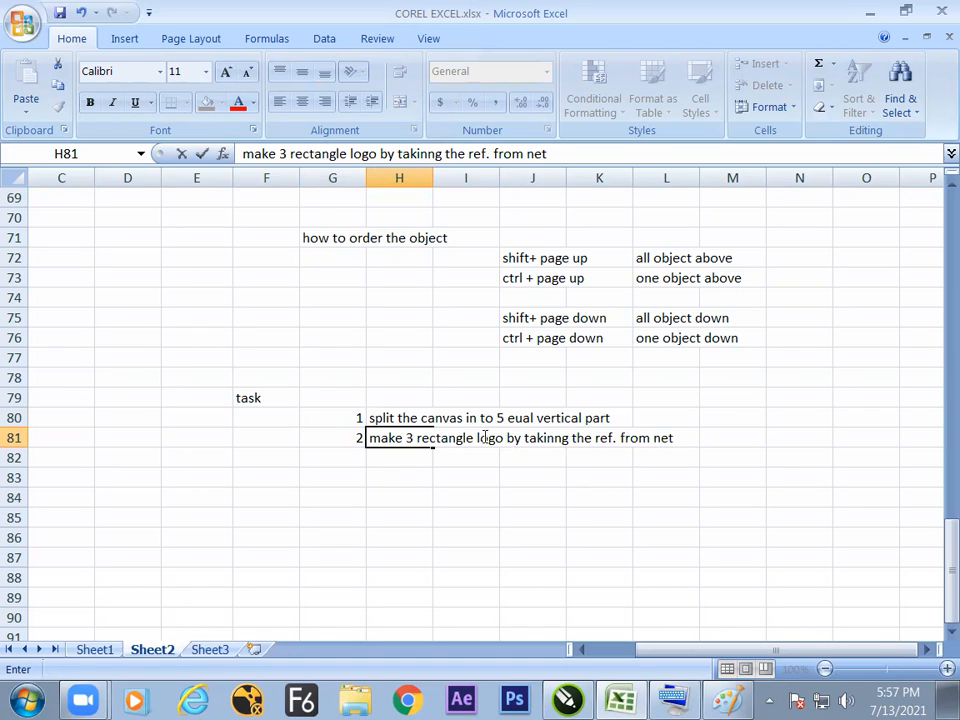
left_click_drag(437, 153, 428, 153)
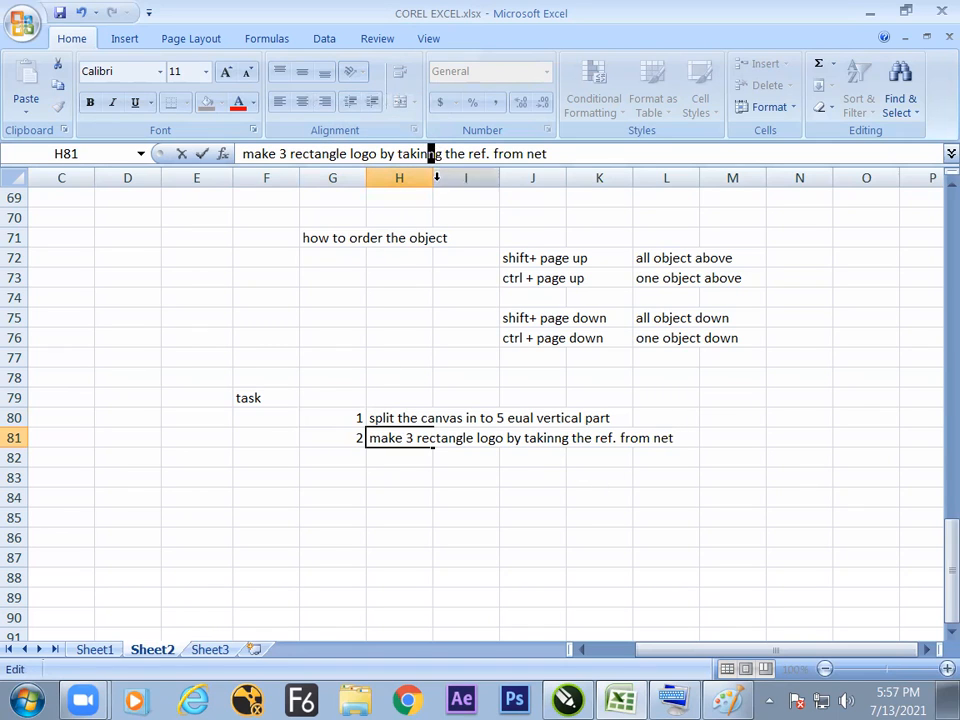
key("BackSpace")
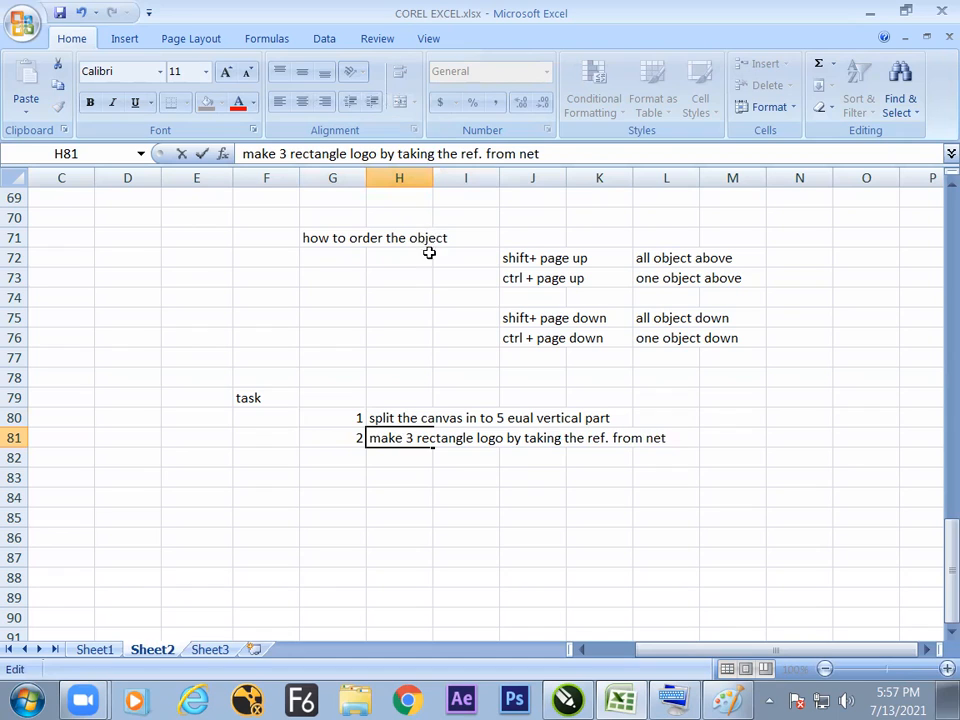
left_click(409, 349)
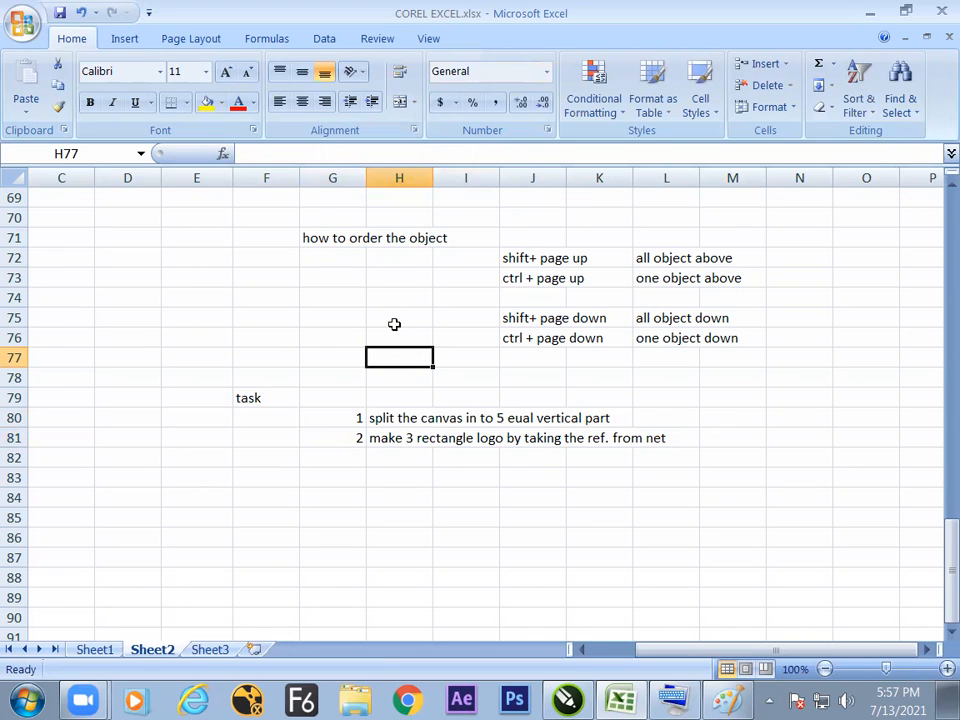
Review the two numbered tasks in the notes and select their range G80:L81.
left_click(386, 450)
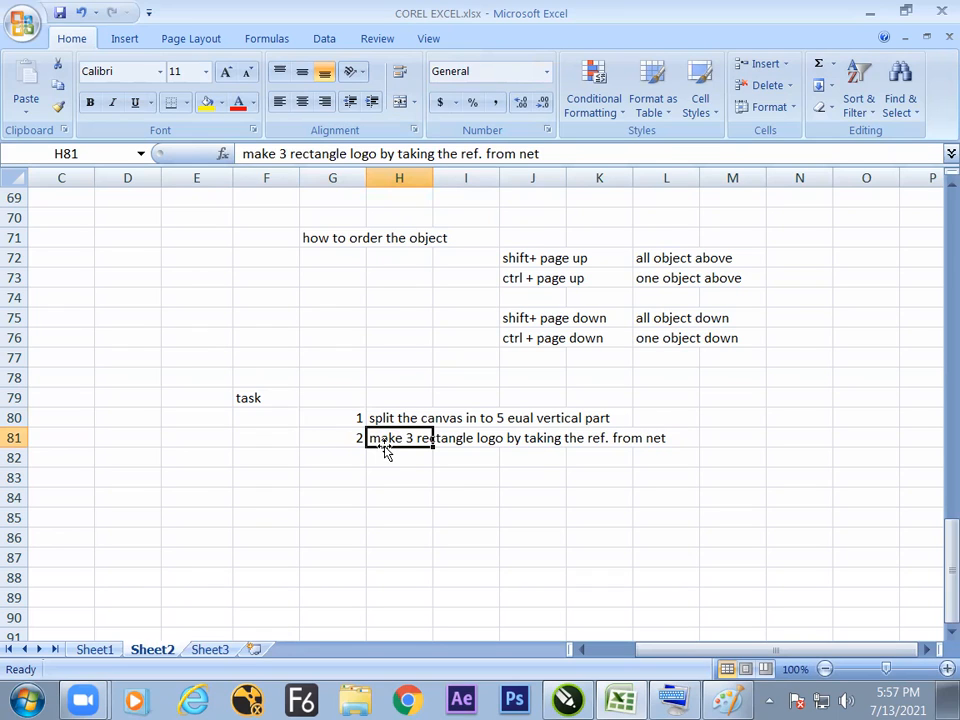
left_click(390, 459)
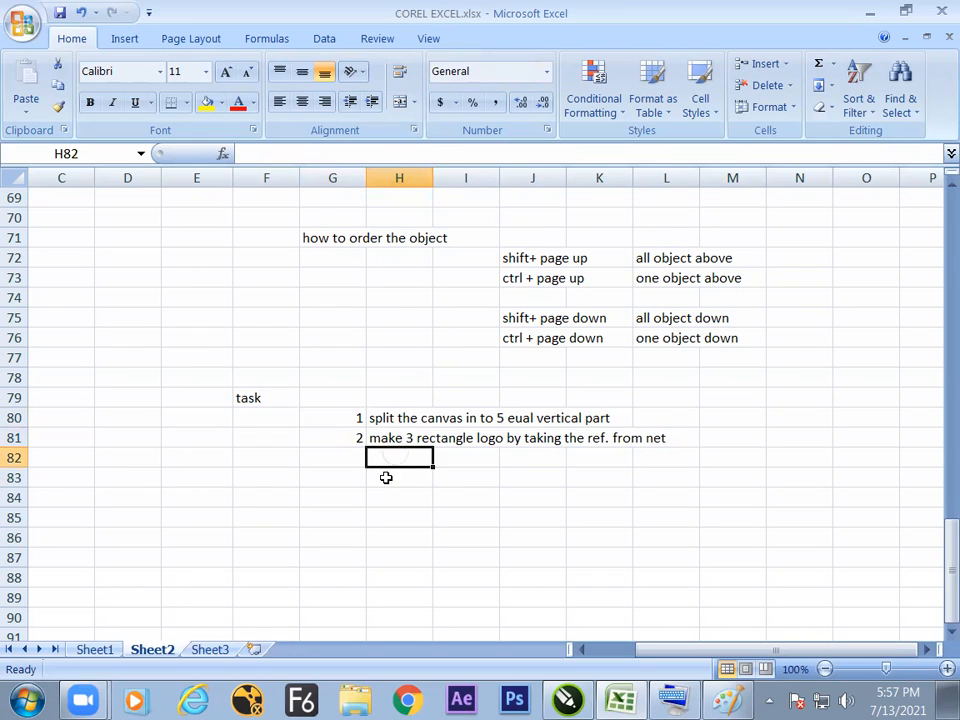
left_click(357, 441)
left_click(355, 424)
left_click(356, 438)
left_click(355, 424)
left_click(356, 438)
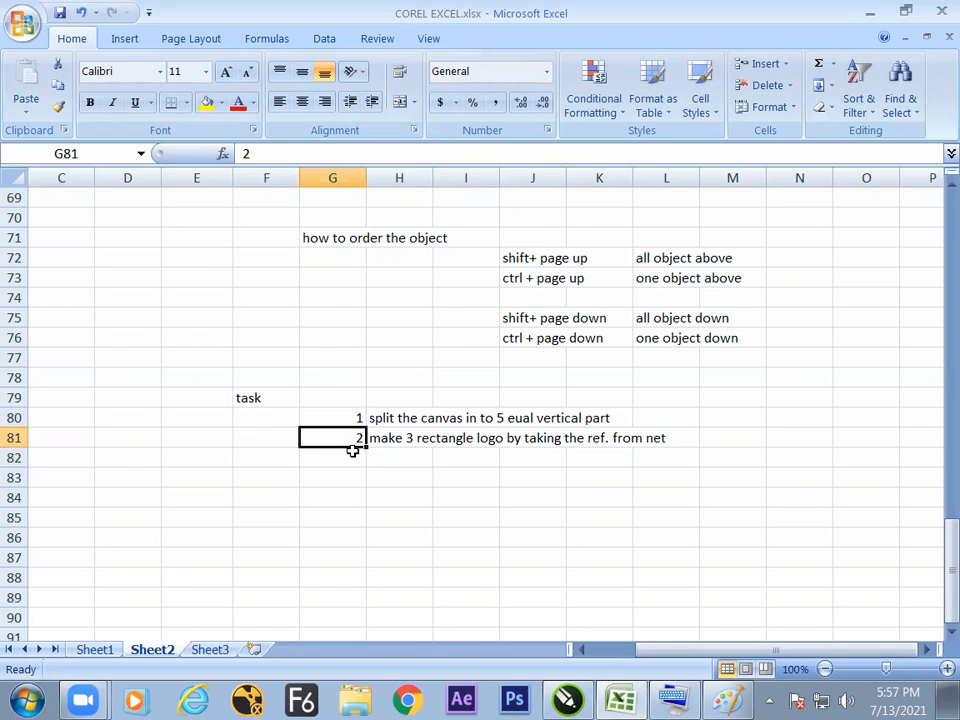
left_click_drag(352, 418, 639, 429)
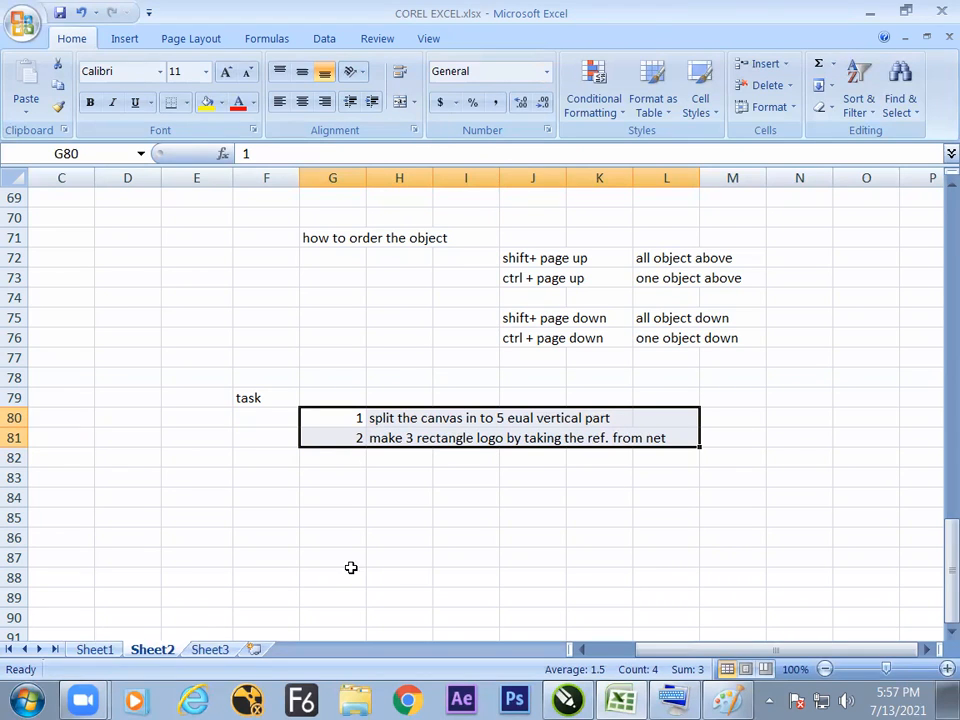
Switch to CorelDRAW and review the drawings on pages 7 down to 1 of the Untitled-1 document.
key("alt+Tab")
left_click(565, 695)
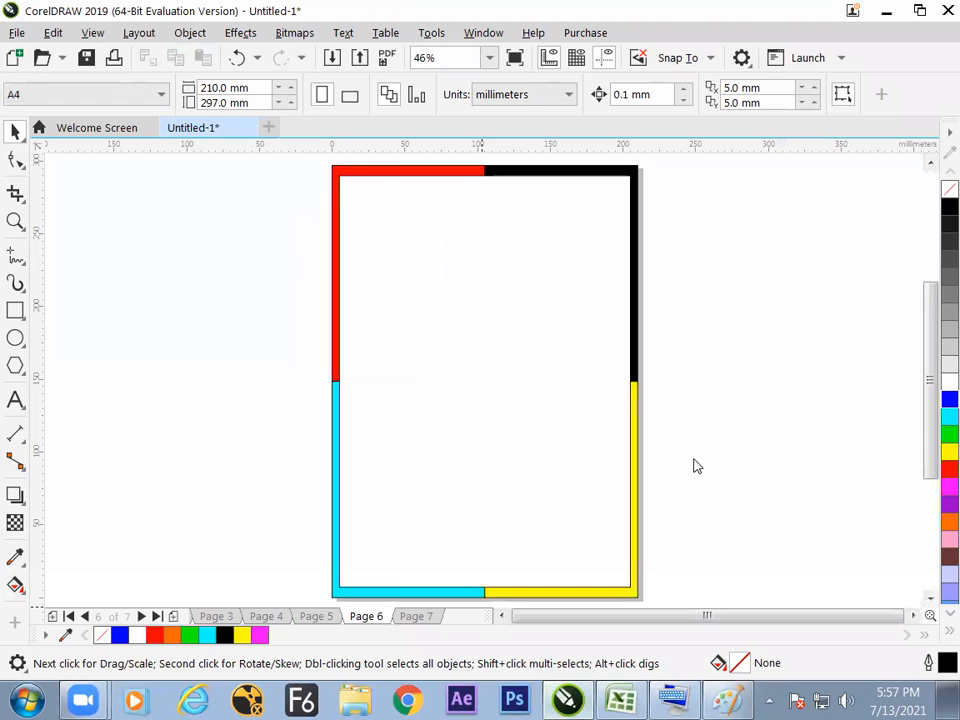
left_click(405, 618)
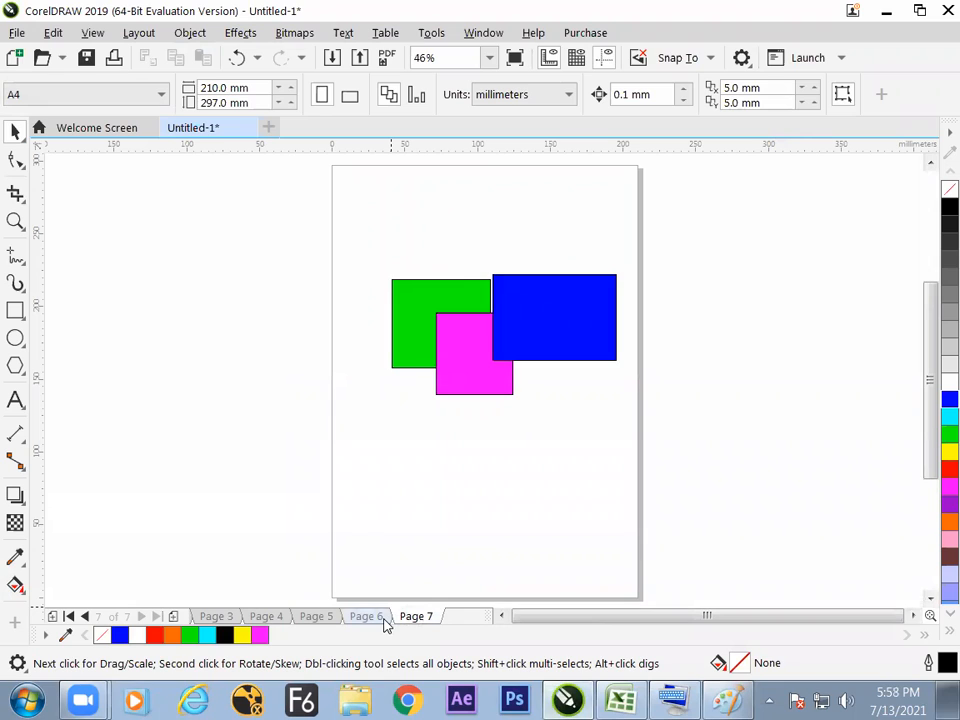
left_click(382, 620)
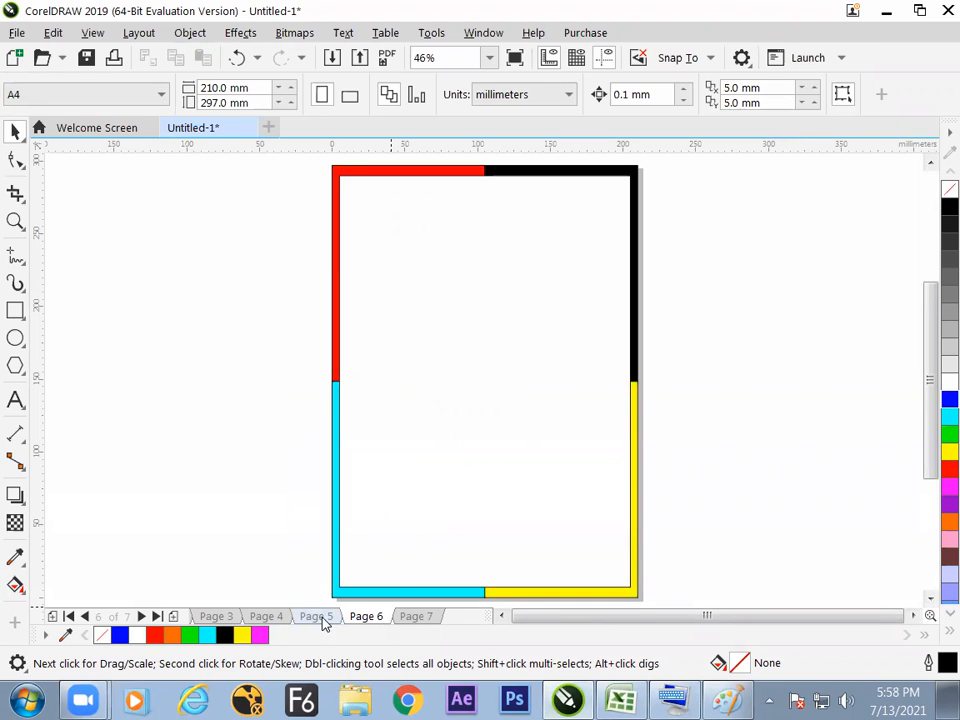
left_click(318, 618)
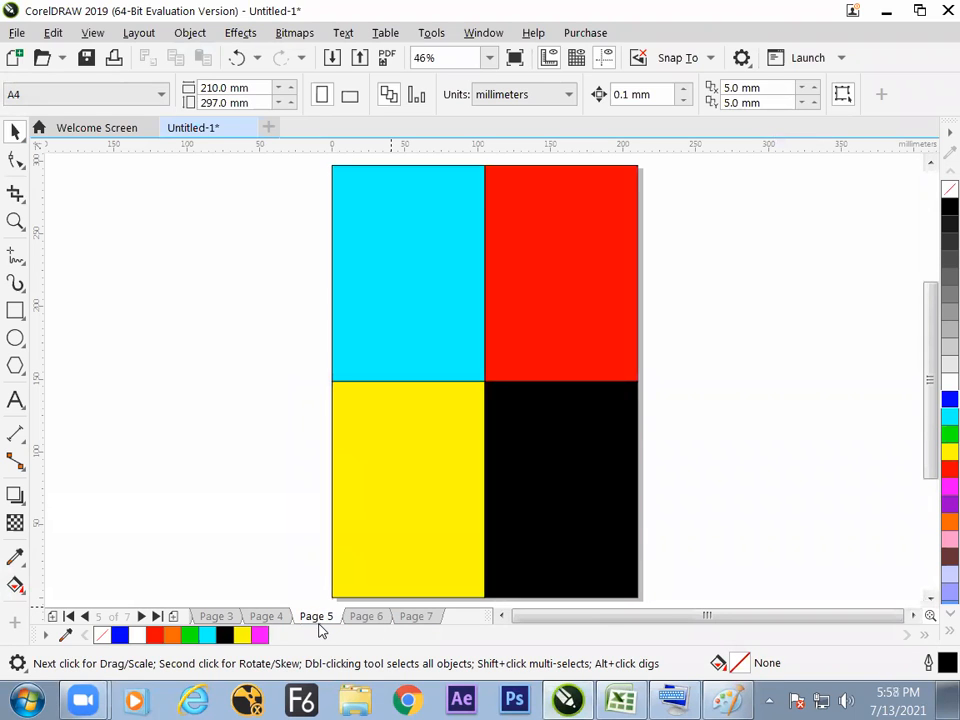
left_click(277, 619)
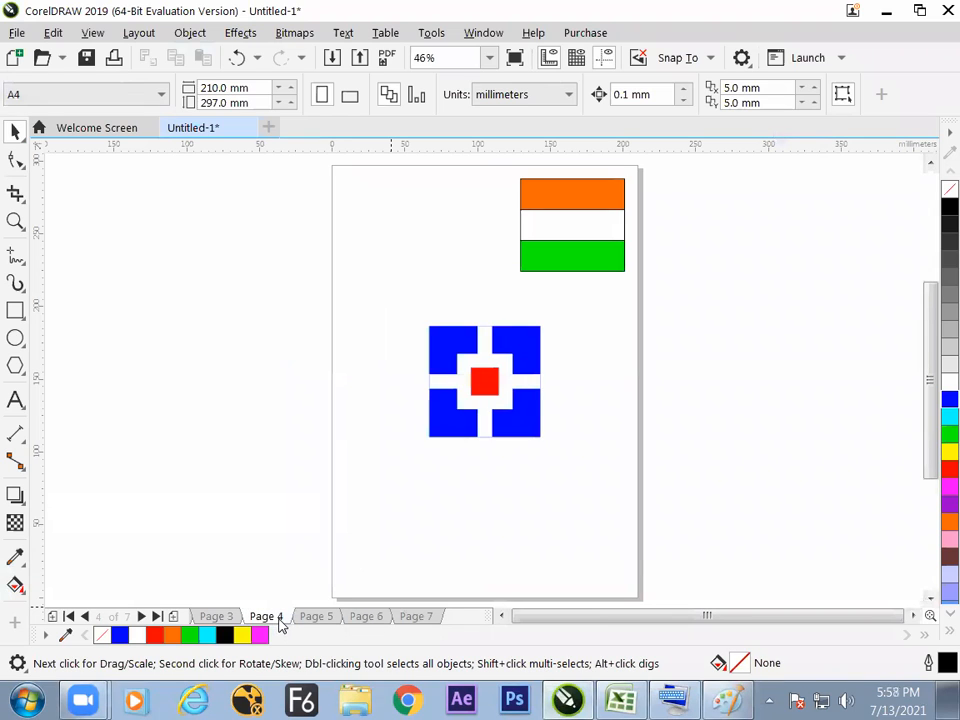
left_click(228, 619)
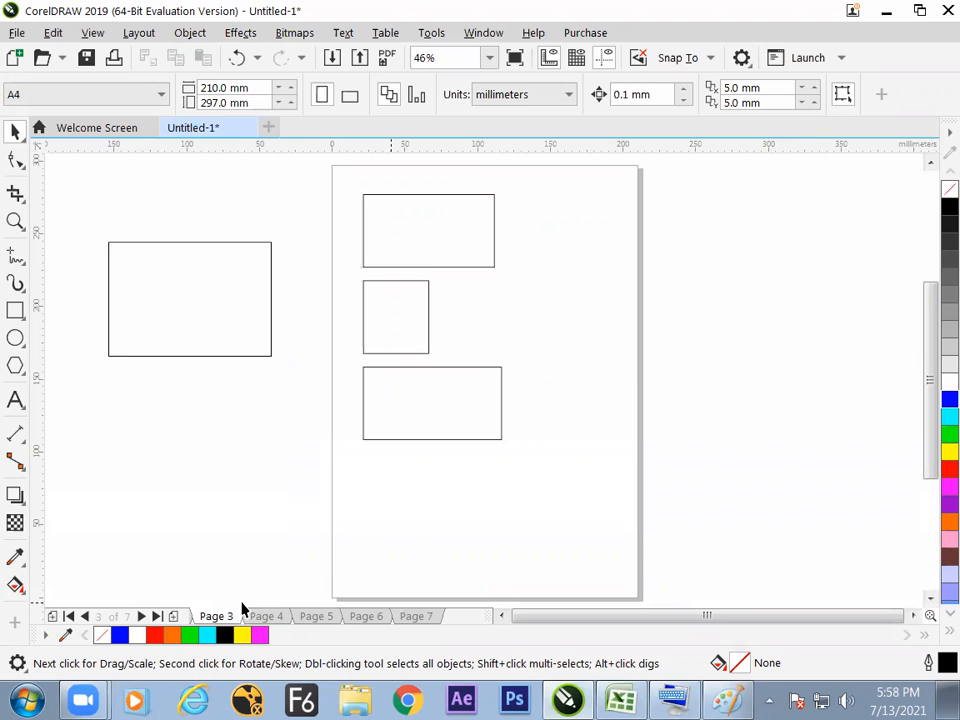
left_click(70, 619)
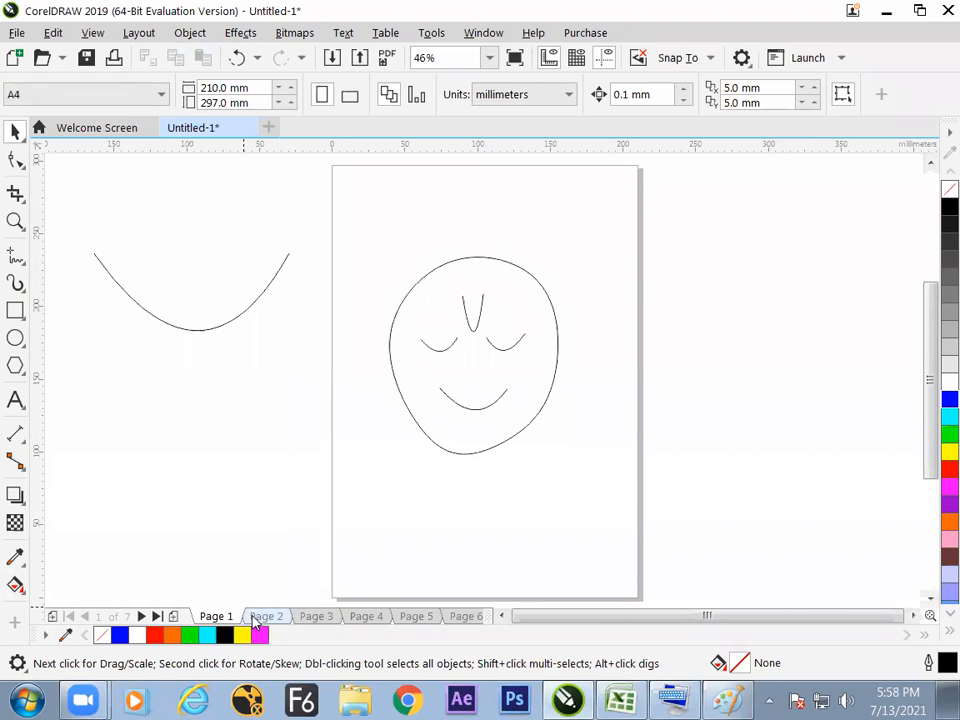
left_click(256, 618)
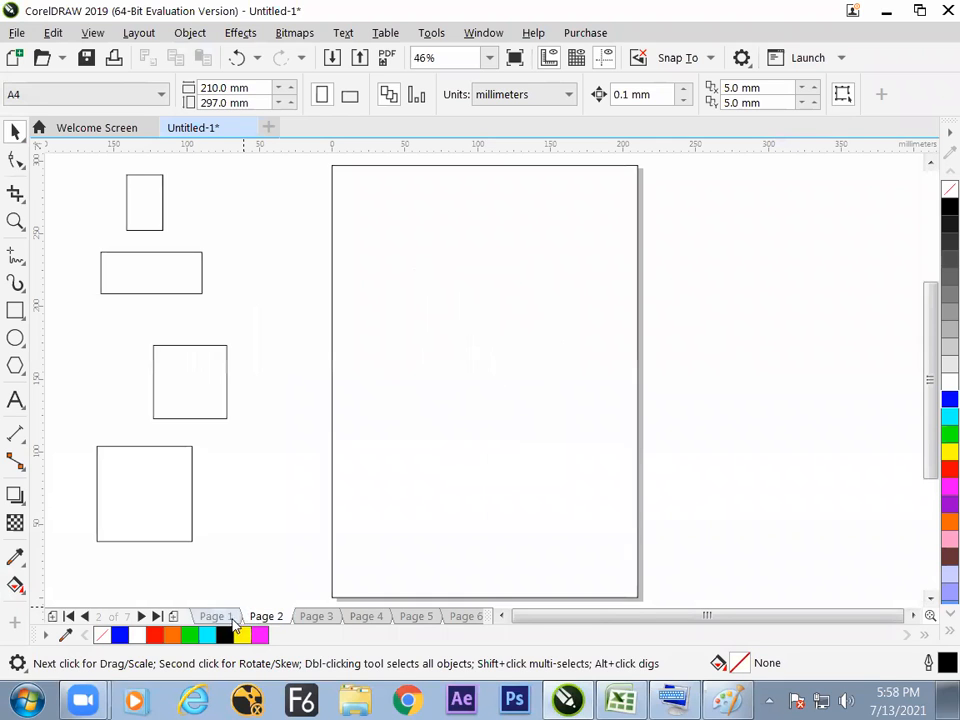
left_click(230, 618)
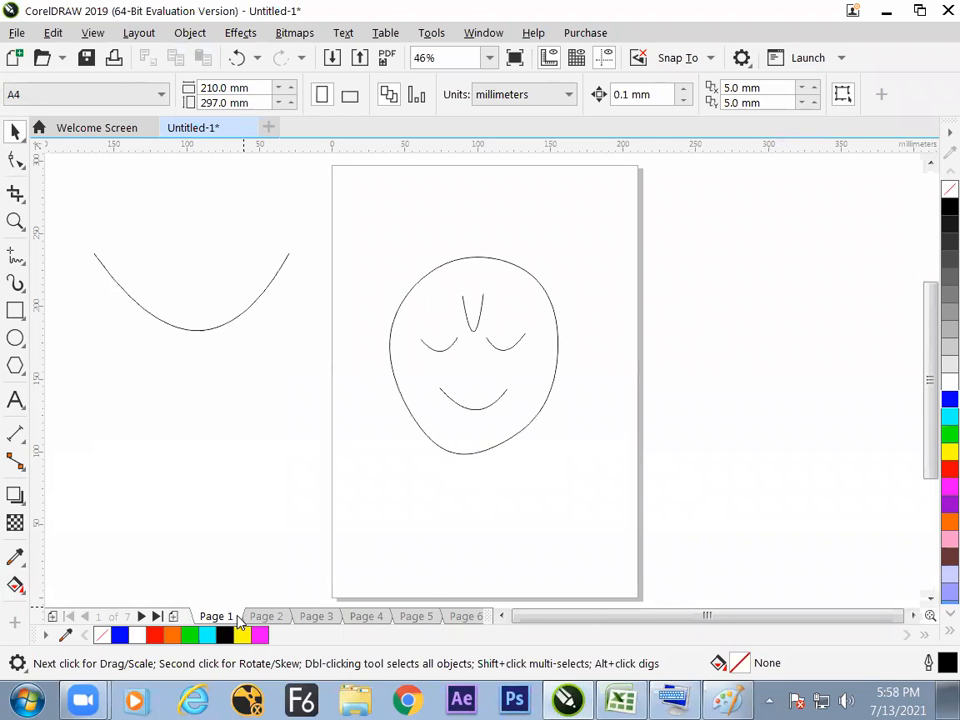
left_click(16, 257)
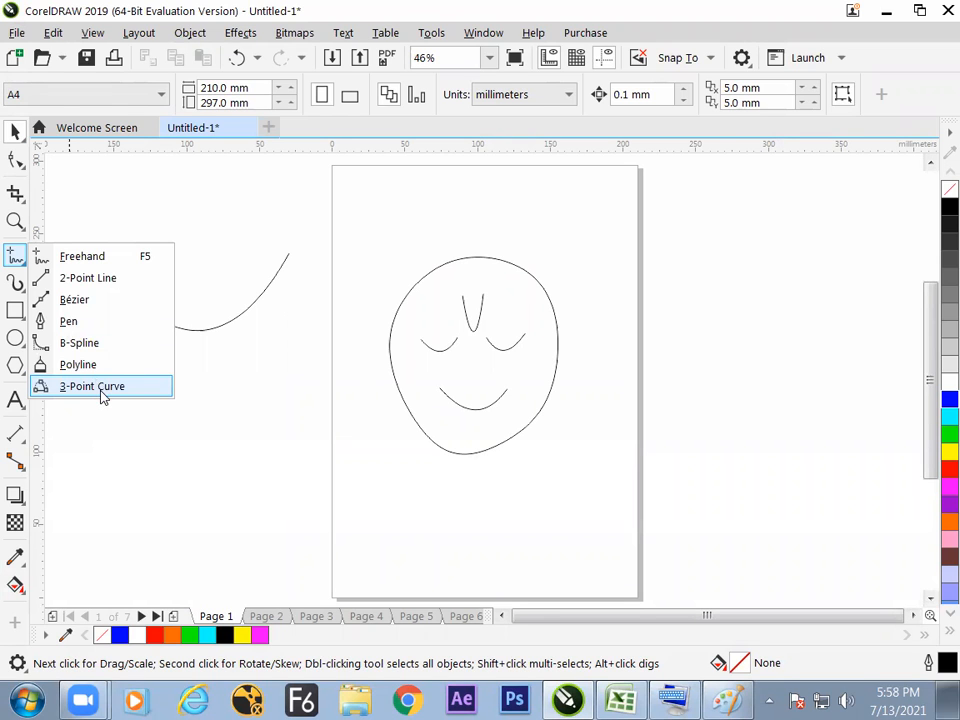
left_click(100, 386)
left_click(15, 131)
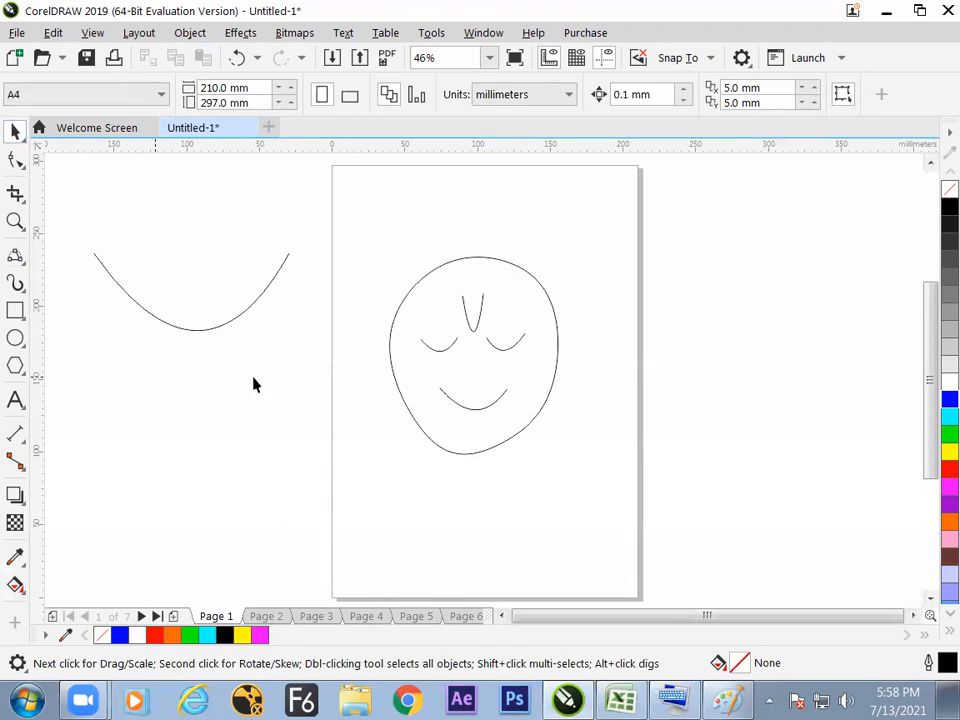